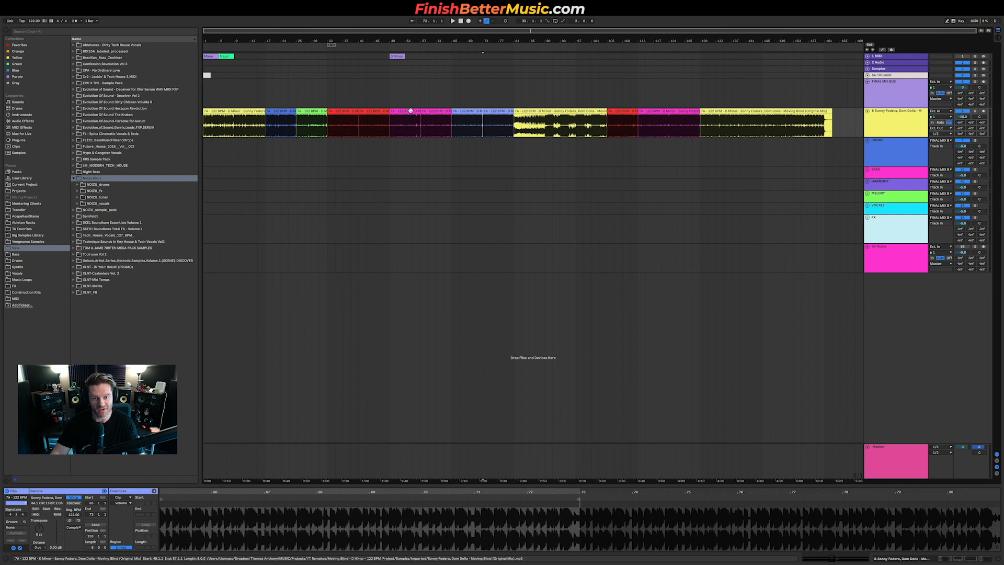
Step: Select sections of the reference track to check where each part of the arrangement starts and ends
{"action": "left_click", "coordinate": [344, 111]}
{"action": "left_click", "coordinate": [374, 111]}
{"action": "left_click", "coordinate": [409, 110]}
{"action": "left_click", "coordinate": [440, 110]}
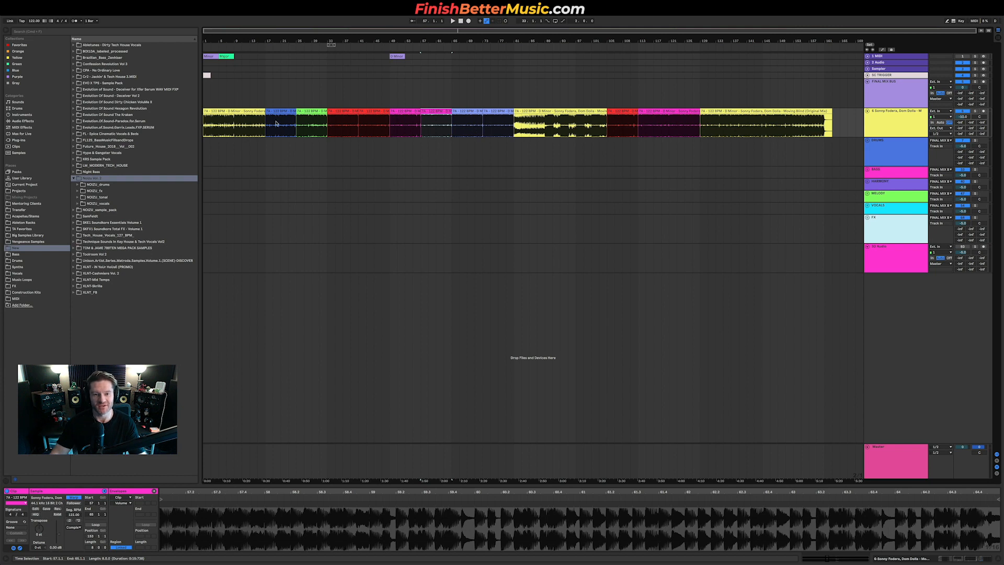
{"action": "left_click_drag", "start_coordinate": [276, 123], "coordinate": [514, 126]}
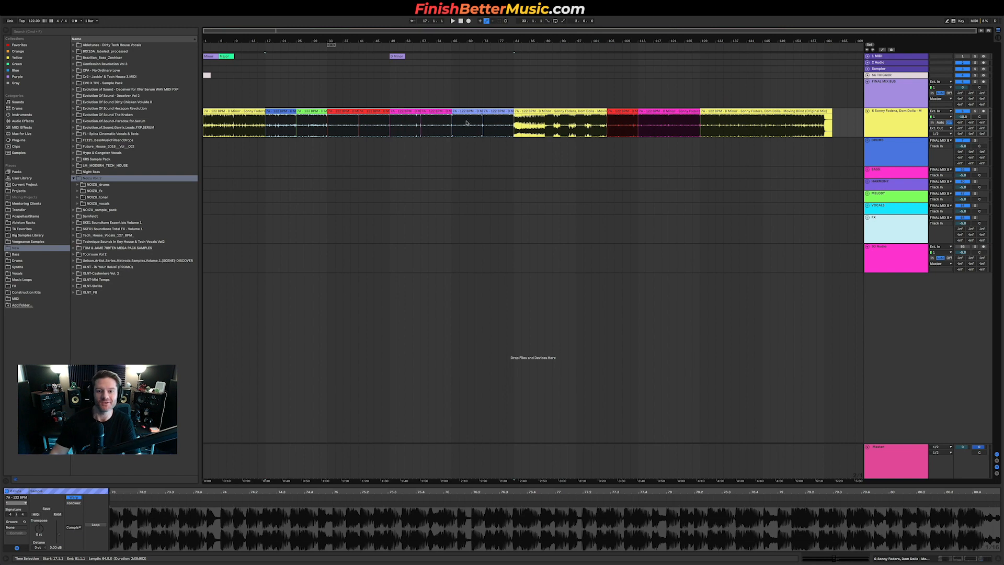
{"action": "left_click_drag", "start_coordinate": [326, 126], "coordinate": [513, 124]}
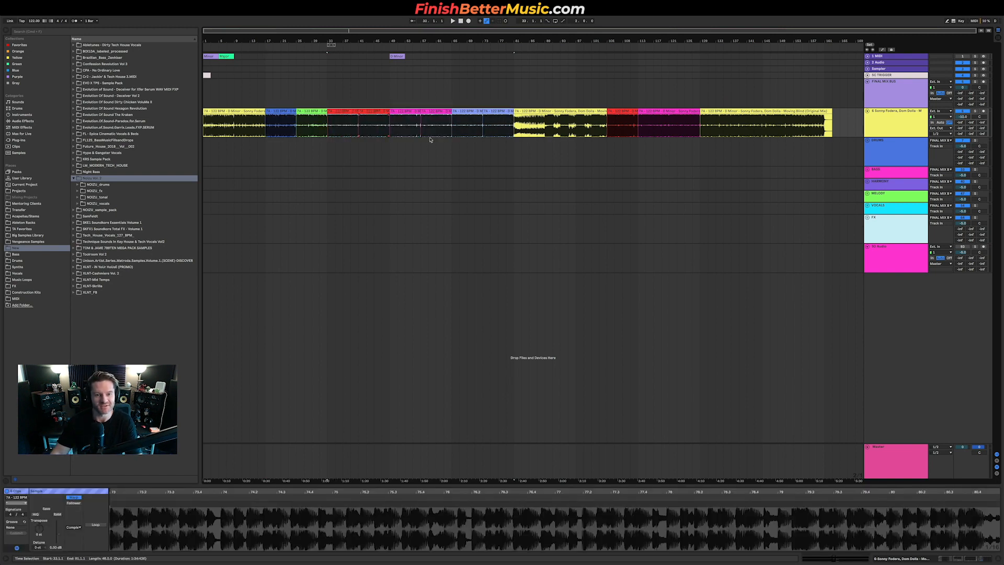
{"action": "left_click", "coordinate": [308, 133]}
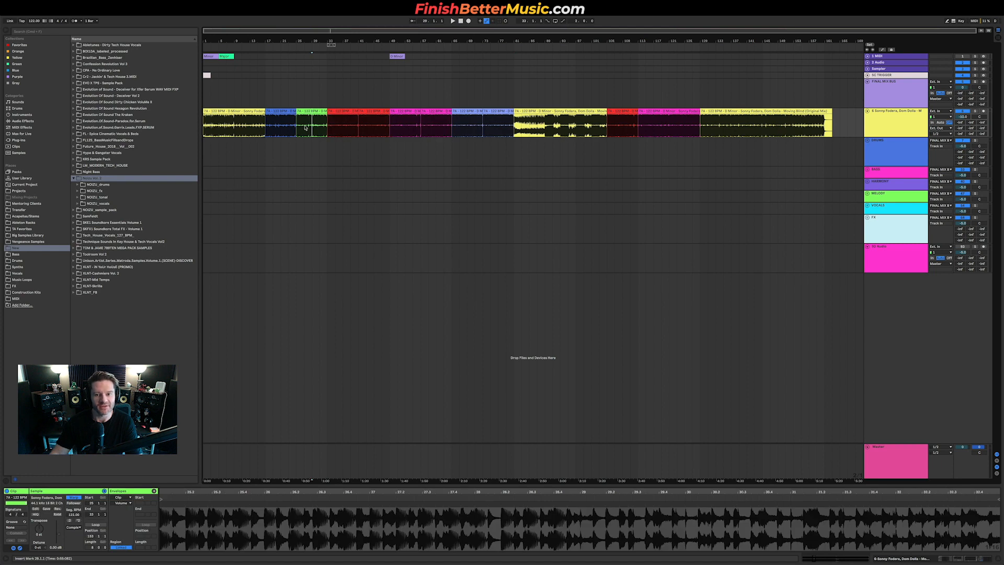
Step: Play the reference track from its intro, zoomed in on the opening bars
{"action": "left_click", "coordinate": [238, 125]}
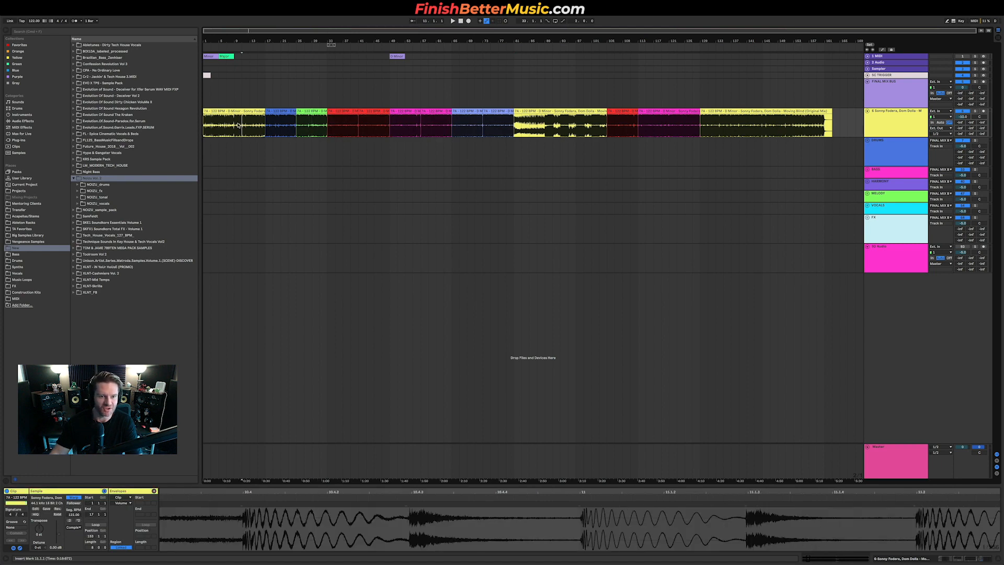
{"action": "left_click", "coordinate": [235, 125]}
{"action": "key", "text": "space"}
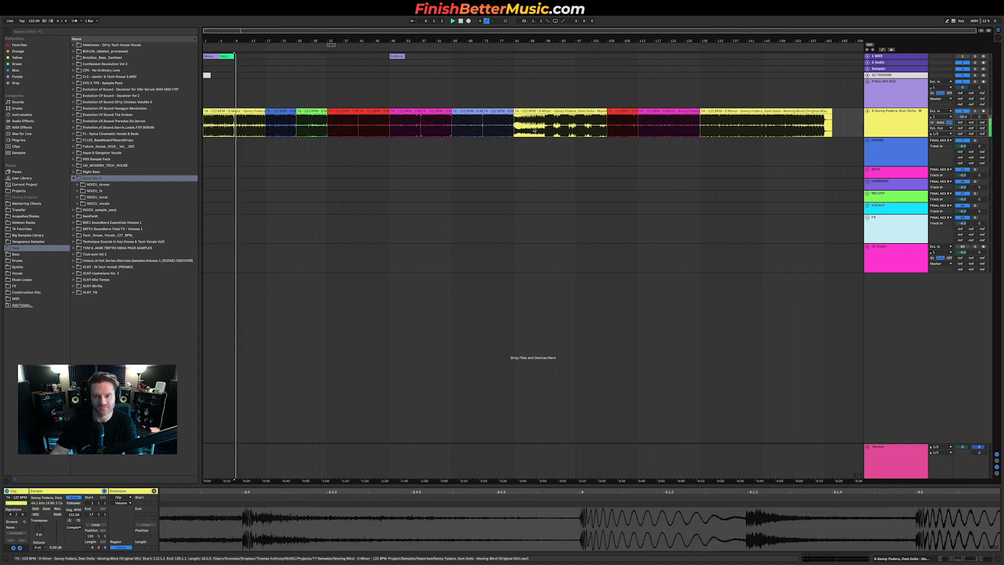
{"action": "key", "text": "space"}
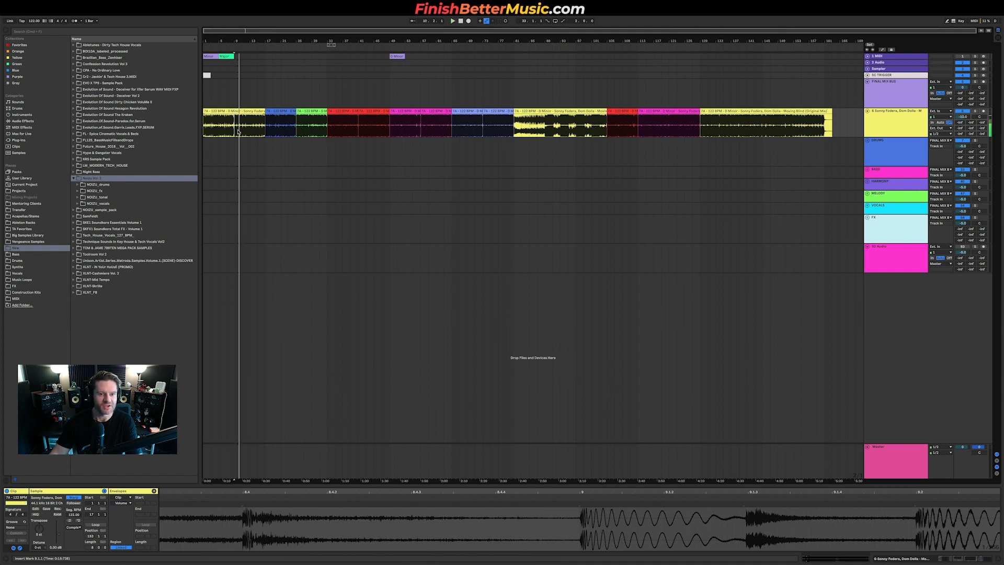
{"action": "scroll", "coordinate": [239, 132], "scroll_direction": "up", "scroll_amount": 5}
{"action": "scroll", "coordinate": [238, 132], "scroll_direction": "up", "scroll_amount": 10}
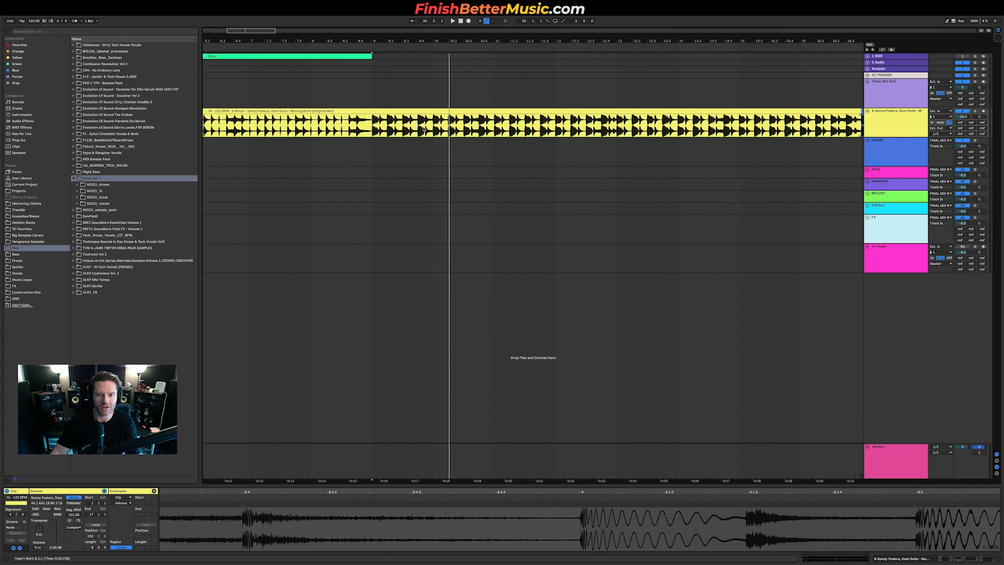
{"action": "key", "text": "space"}
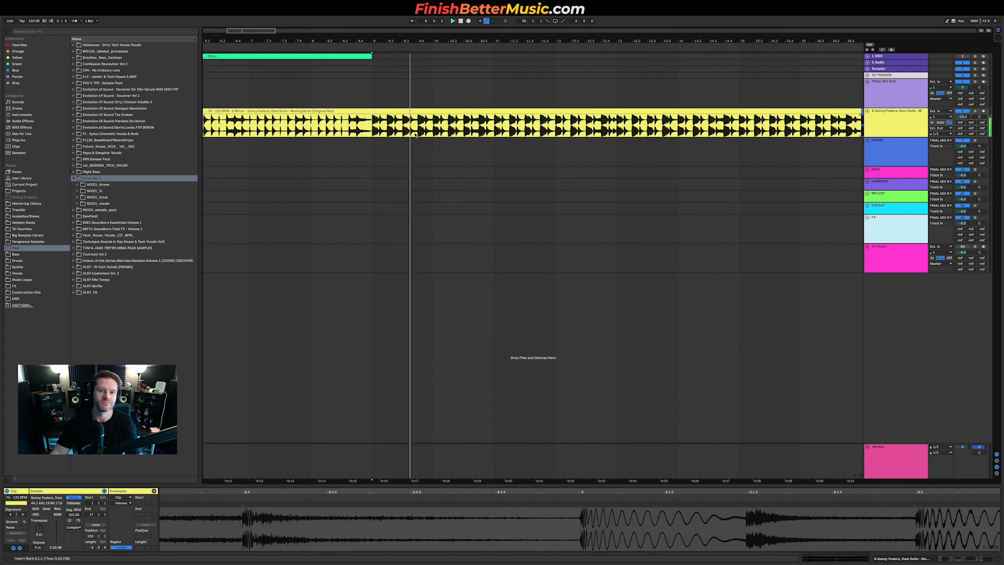
{"action": "key", "text": "space"}
Step: Select and play different sections of the reference track to compare the intro with the following parts
{"action": "left_click_drag", "start_coordinate": [420, 125], "coordinate": [432, 124]}
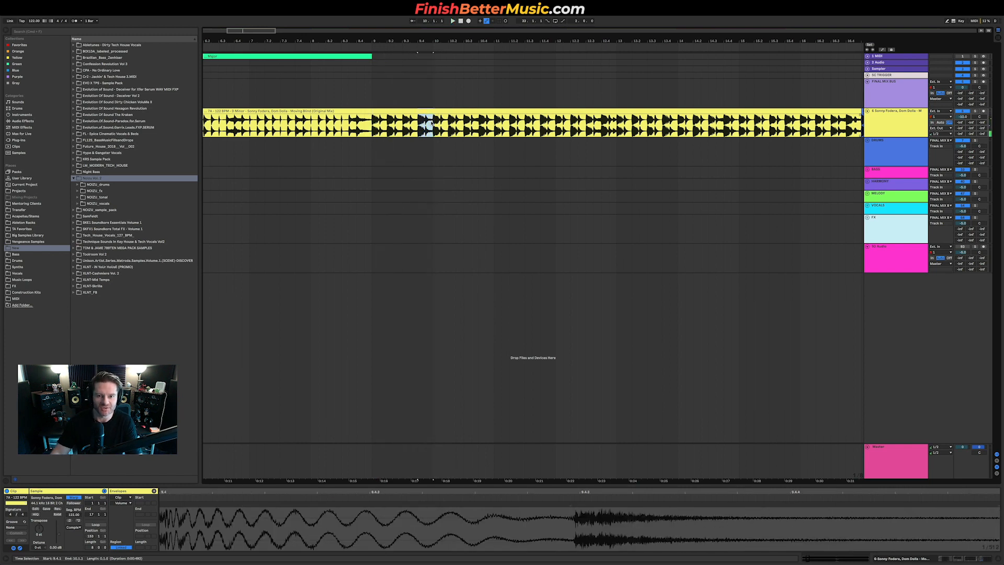
{"action": "key", "text": "minus"}
{"action": "key", "text": "minus"}
{"action": "left_click", "coordinate": [513, 126]}
{"action": "key", "text": "space"}
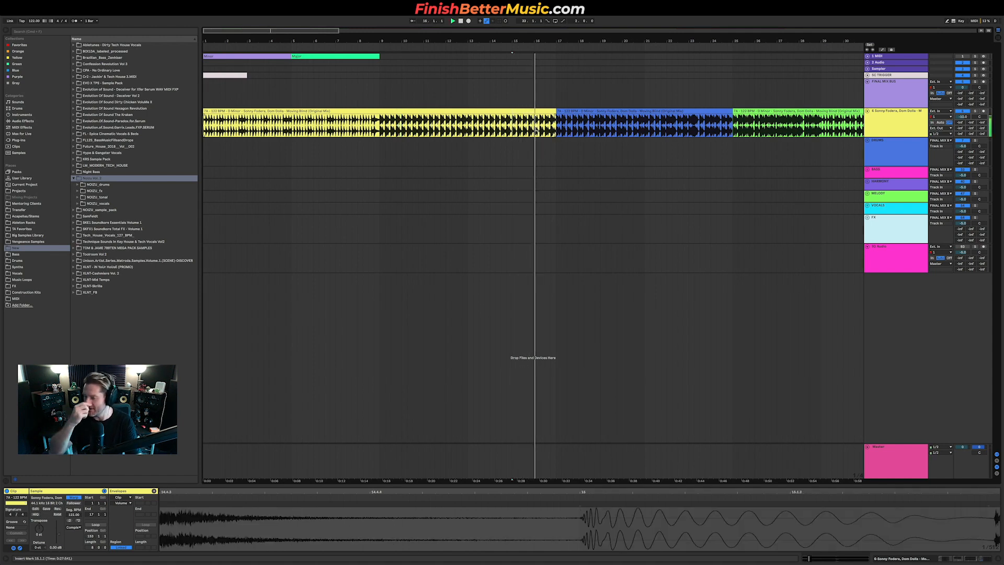
{"action": "key", "text": "minus"}
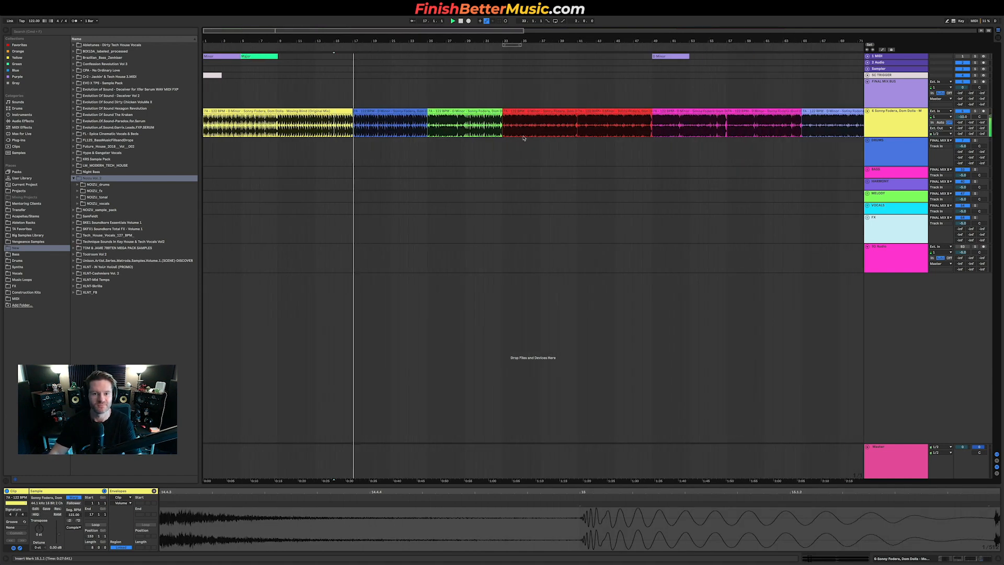
{"action": "left_click", "coordinate": [430, 122]}
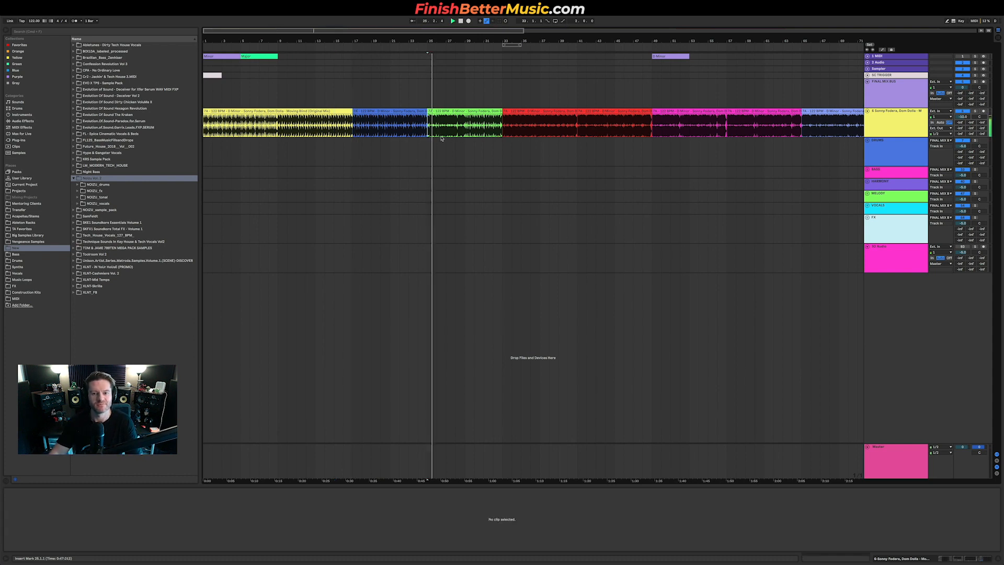
{"action": "left_click", "coordinate": [463, 124]}
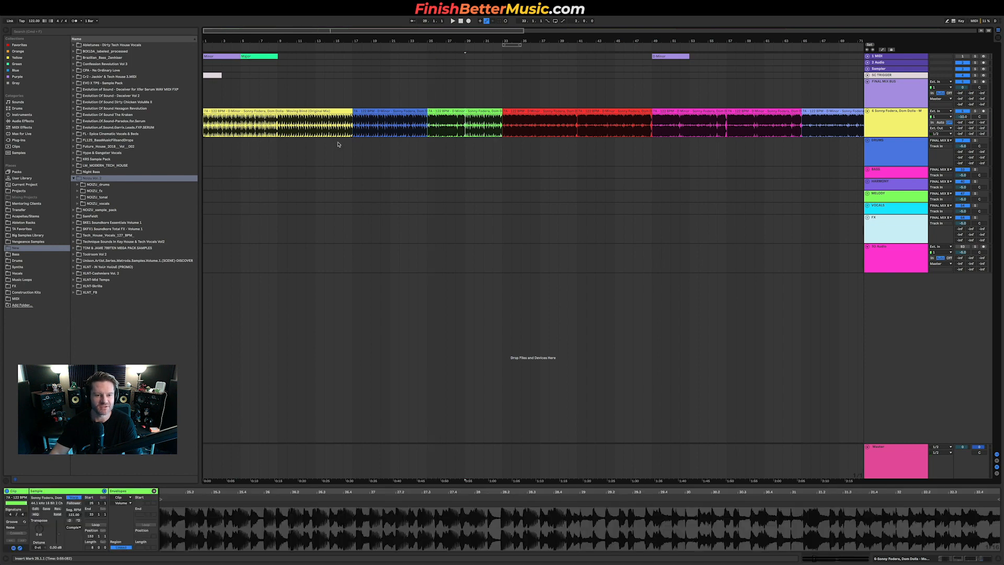
Step: Switch to the web browser to read the lyrics of Moving Blind, then return to the project
{"action": "key", "text": "ctrl+Up"}
{"action": "left_click", "coordinate": [240, 168]}
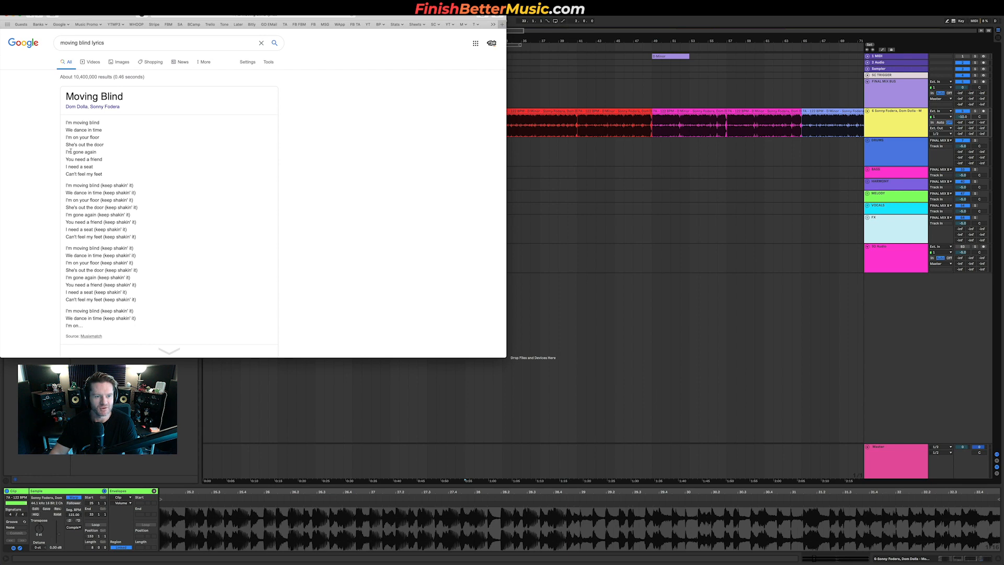
{"action": "key", "text": "super+Tab"}
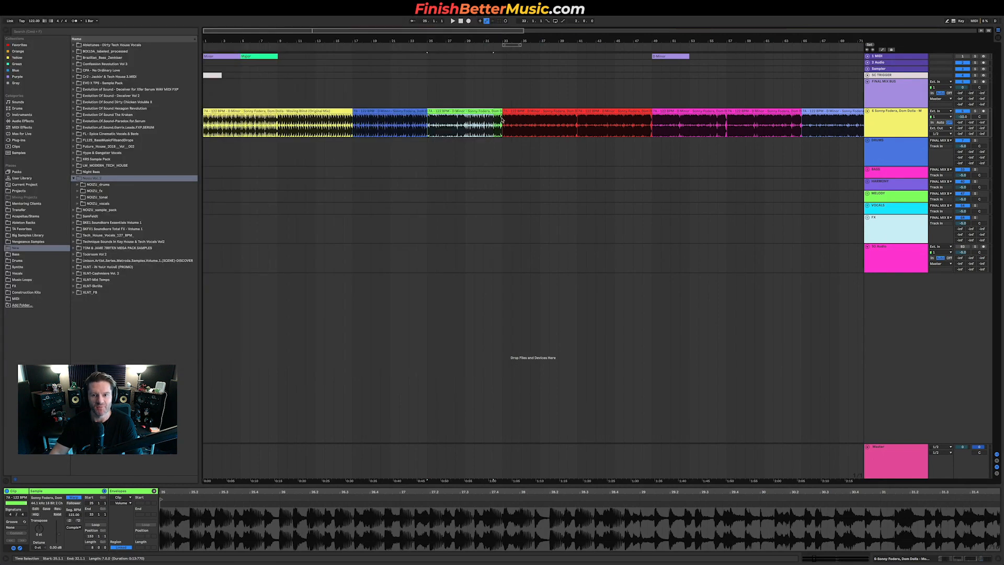
{"action": "left_click", "coordinate": [502, 123]}
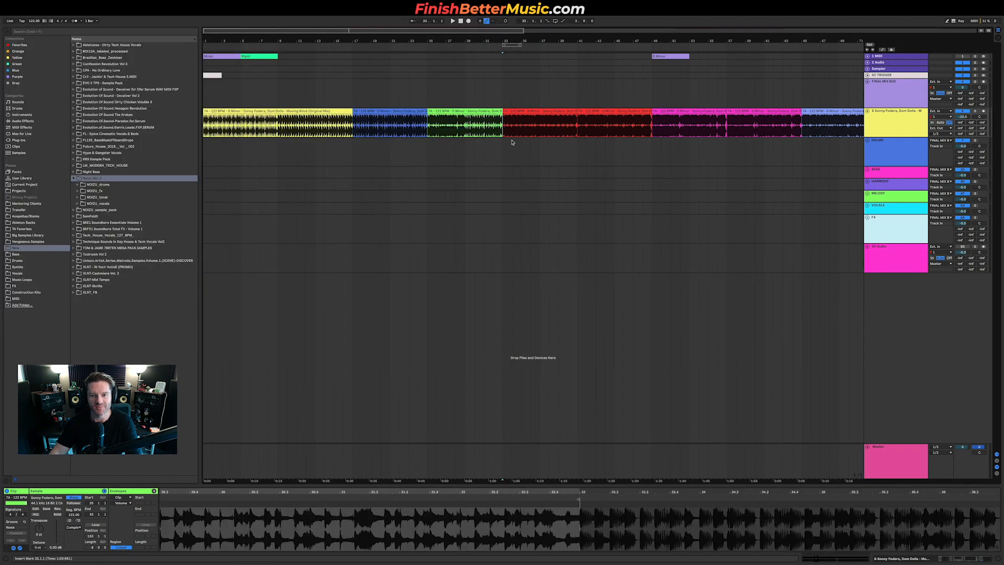
Step: Select the red breakdown section of the reference track to examine its length in bars
{"action": "scroll", "coordinate": [502, 127], "scroll_direction": "up", "scroll_amount": 5}
{"action": "left_click_drag", "start_coordinate": [502, 127], "coordinate": [686, 125]}
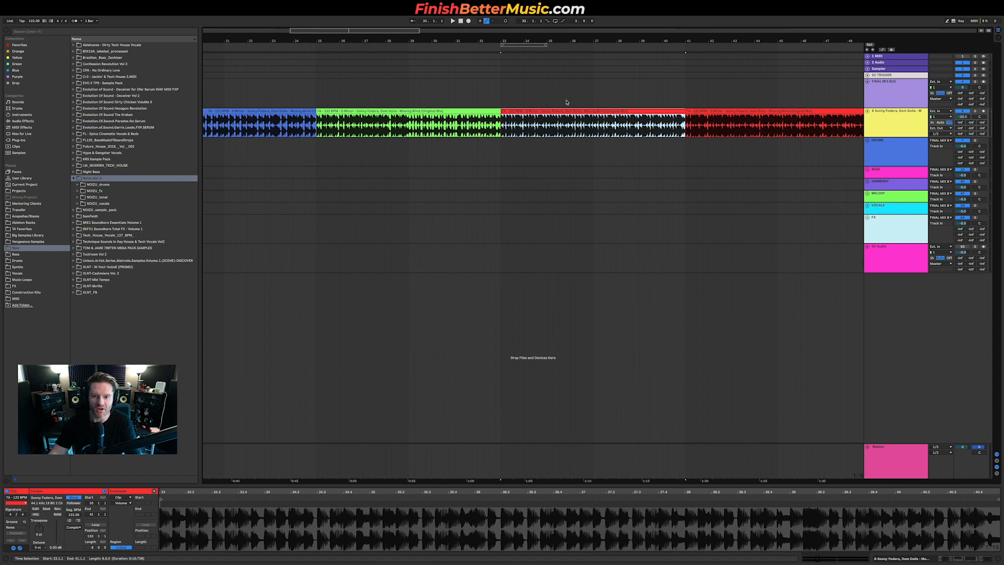
{"action": "scroll", "coordinate": [536, 103], "scroll_direction": "down", "scroll_amount": 5}
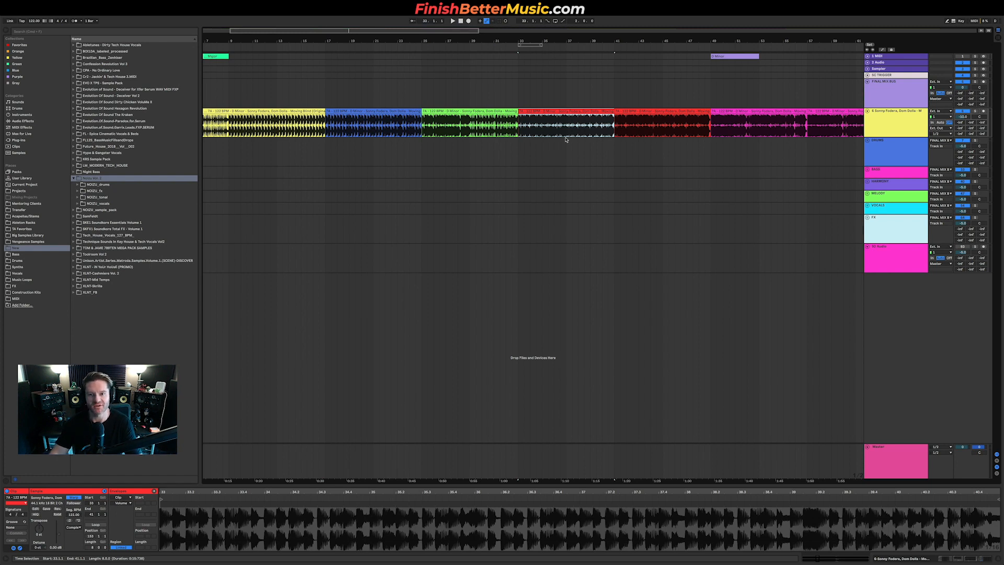
{"action": "left_click", "coordinate": [522, 126]}
{"action": "scroll", "coordinate": [533, 130], "scroll_direction": "up", "scroll_amount": 5}
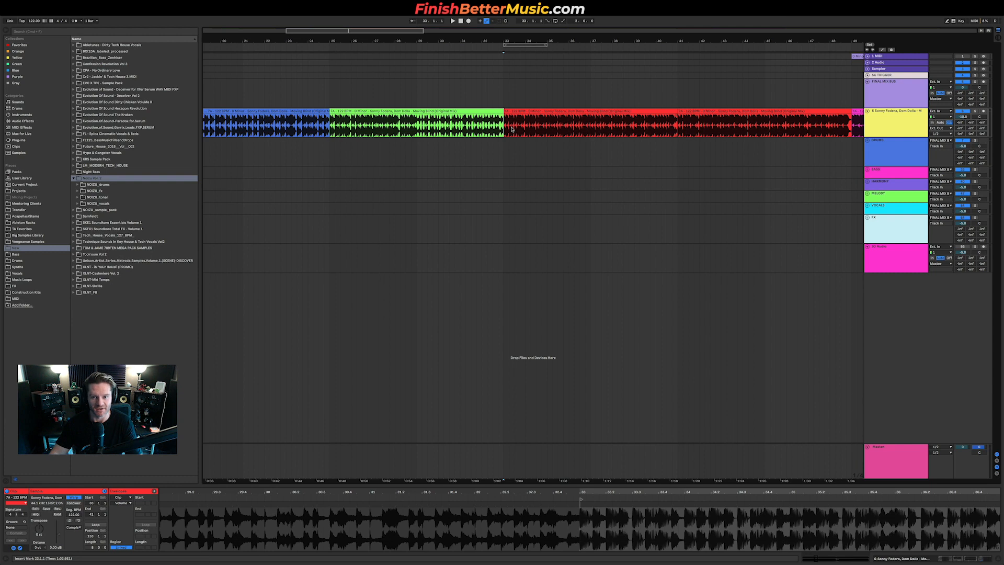
{"action": "scroll", "coordinate": [585, 130], "scroll_direction": "down", "scroll_amount": 6}
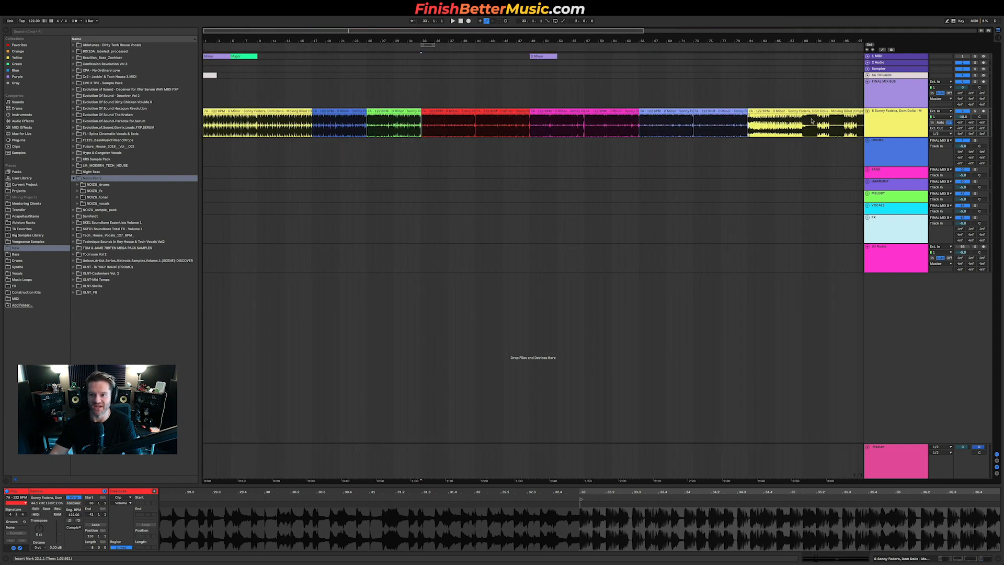
{"action": "scroll", "coordinate": [764, 127], "scroll_direction": "right", "scroll_amount": 5}
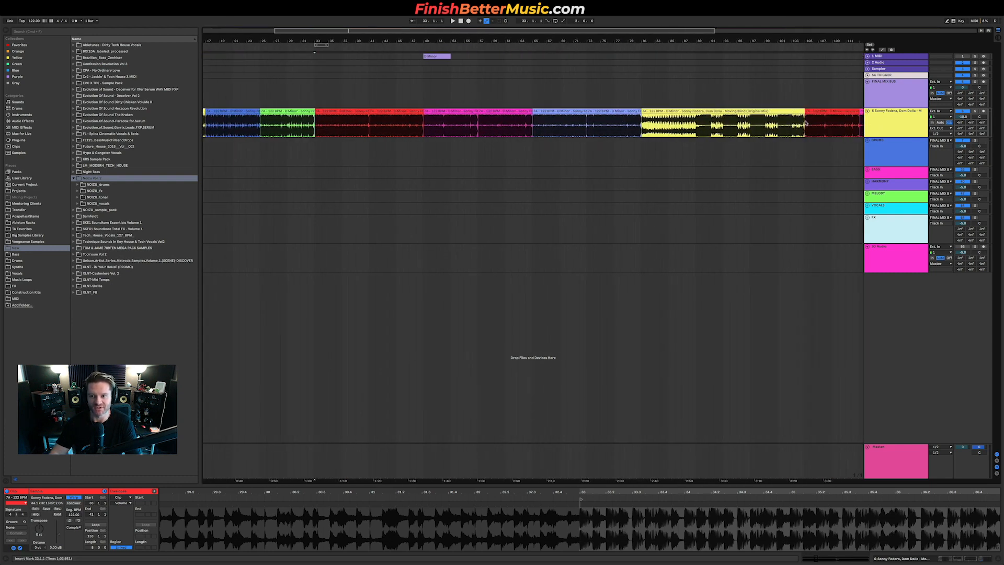
Step: Play the reference track from the breakdown through the drop, selecting the purple section to check its length
{"action": "key", "text": "space"}
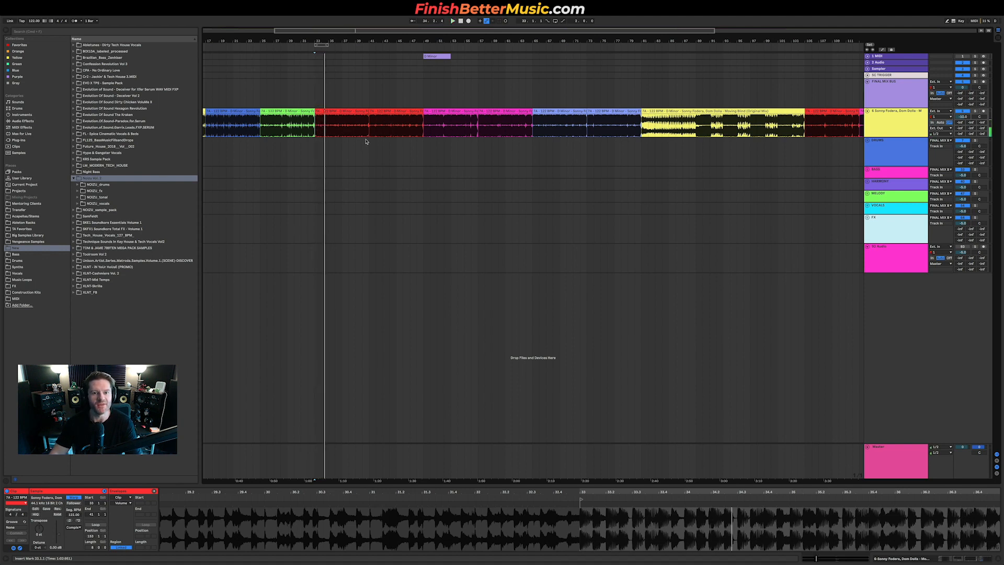
{"action": "left_click", "coordinate": [424, 133]}
{"action": "key", "text": "space"}
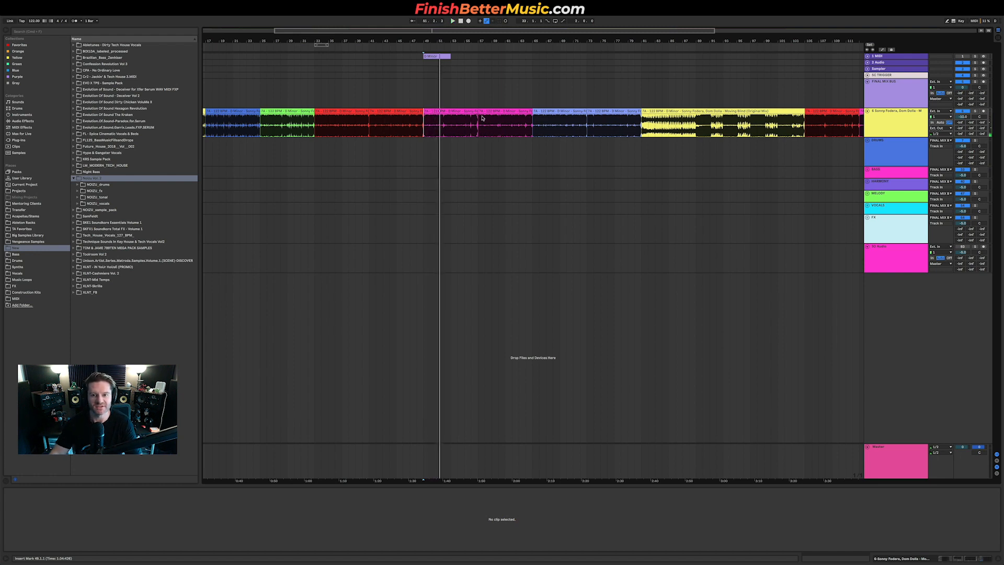
{"action": "left_click", "coordinate": [536, 128]}
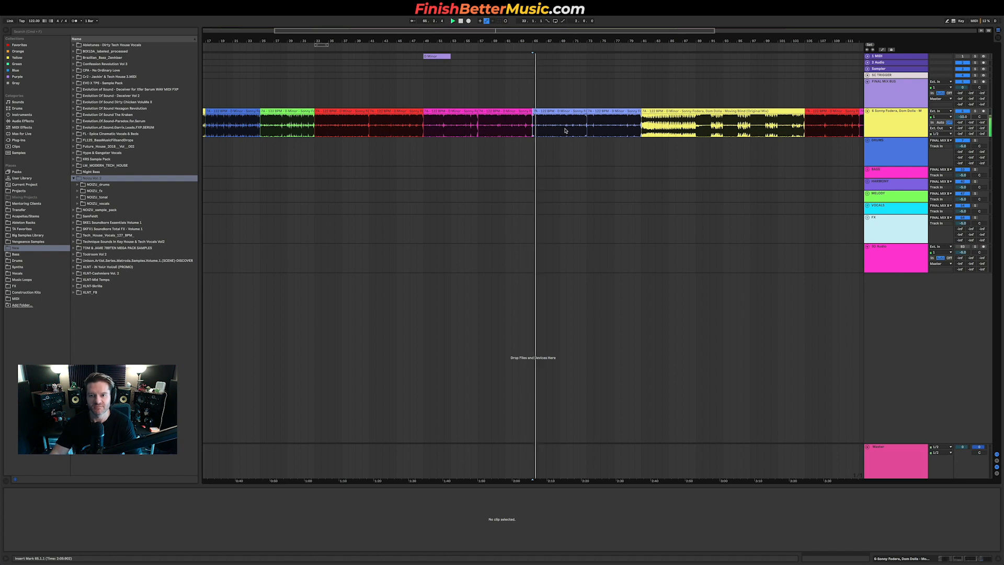
{"action": "key", "text": "space"}
{"action": "left_click_drag", "start_coordinate": [534, 123], "coordinate": [641, 125]}
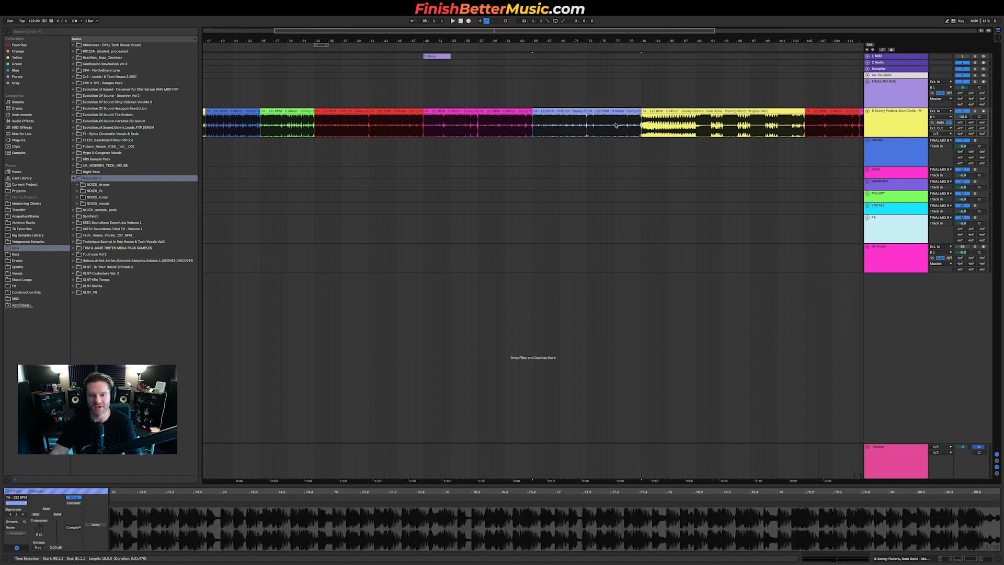
{"action": "scroll", "coordinate": [649, 127], "scroll_direction": "right", "scroll_amount": 4}
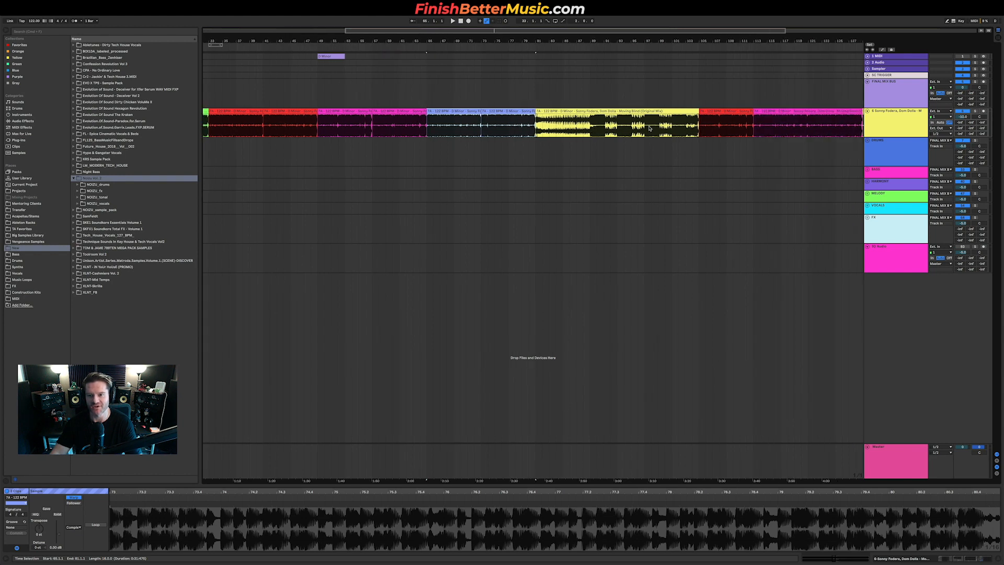
{"action": "left_click", "coordinate": [700, 125]}
{"action": "key", "text": "space"}
{"action": "scroll", "coordinate": [729, 136], "scroll_direction": "right", "scroll_amount": 3}
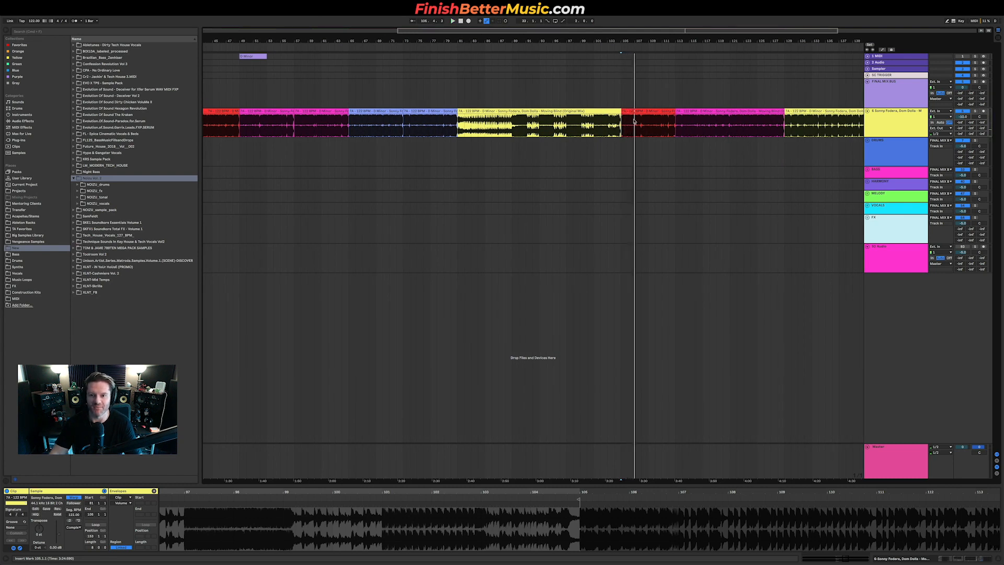
{"action": "scroll", "coordinate": [418, 128], "scroll_direction": "down", "scroll_amount": 5}
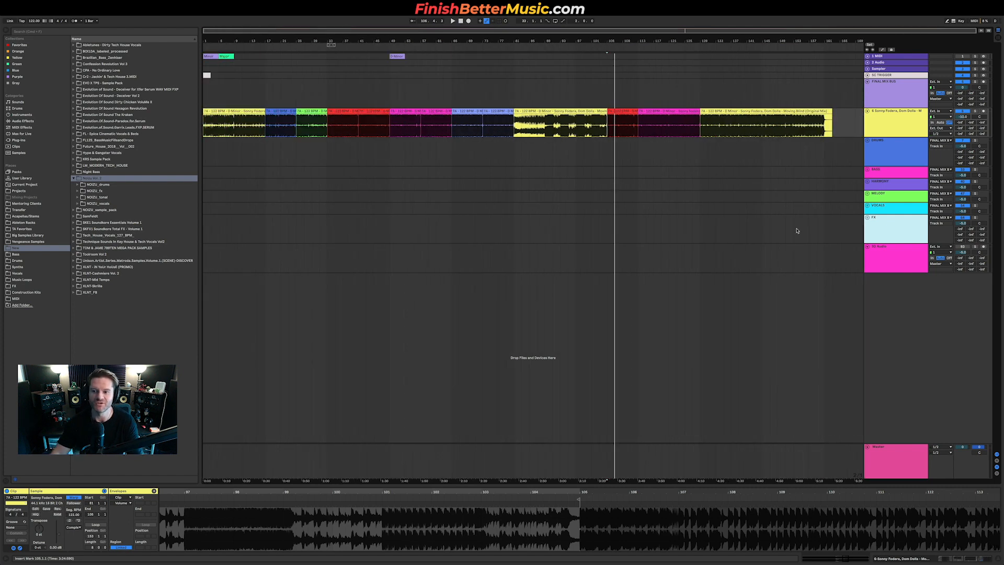
Step: Expand the DRUMS group and open the NOOZU drums kicks folder in the browser
{"action": "left_click", "coordinate": [877, 145]}
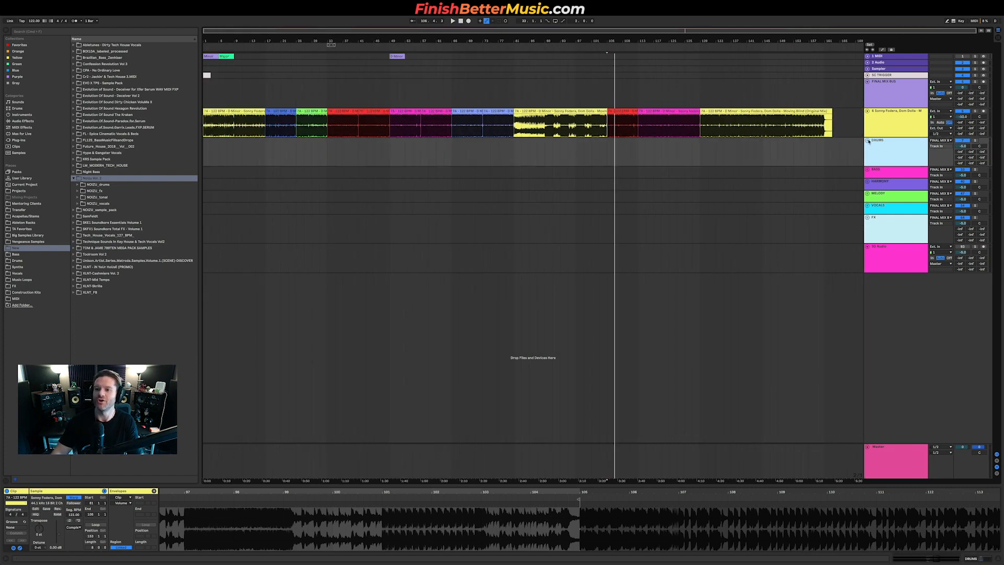
{"action": "left_click", "coordinate": [868, 141]}
{"action": "left_click", "coordinate": [869, 181]}
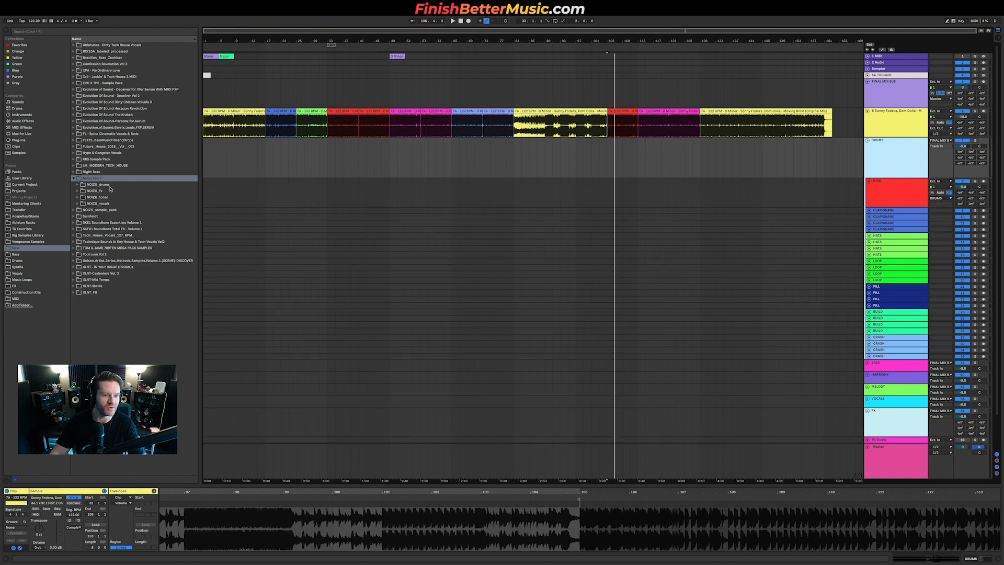
{"action": "left_click", "coordinate": [99, 185]}
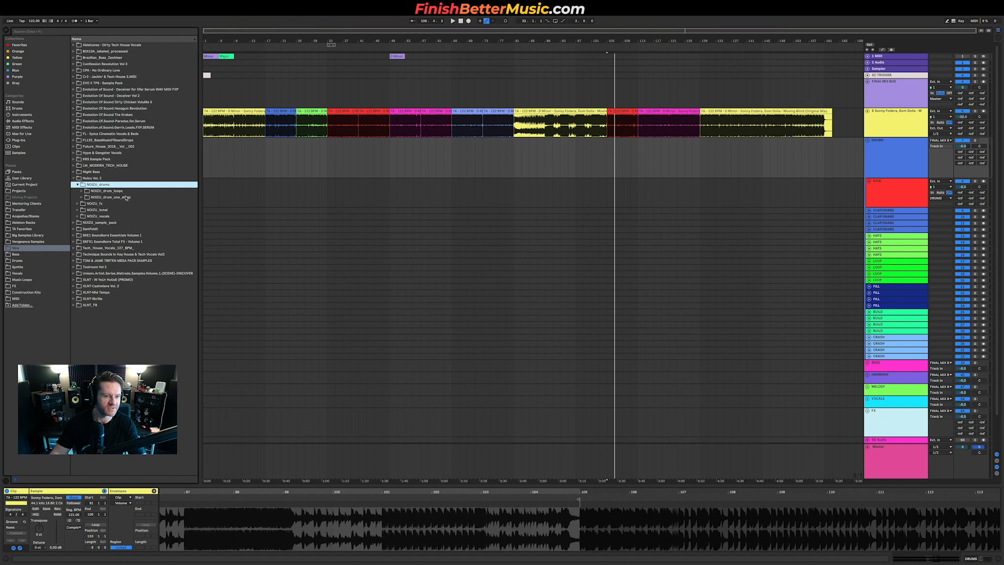
{"action": "left_click", "coordinate": [126, 197]}
{"action": "left_click", "coordinate": [116, 222]}
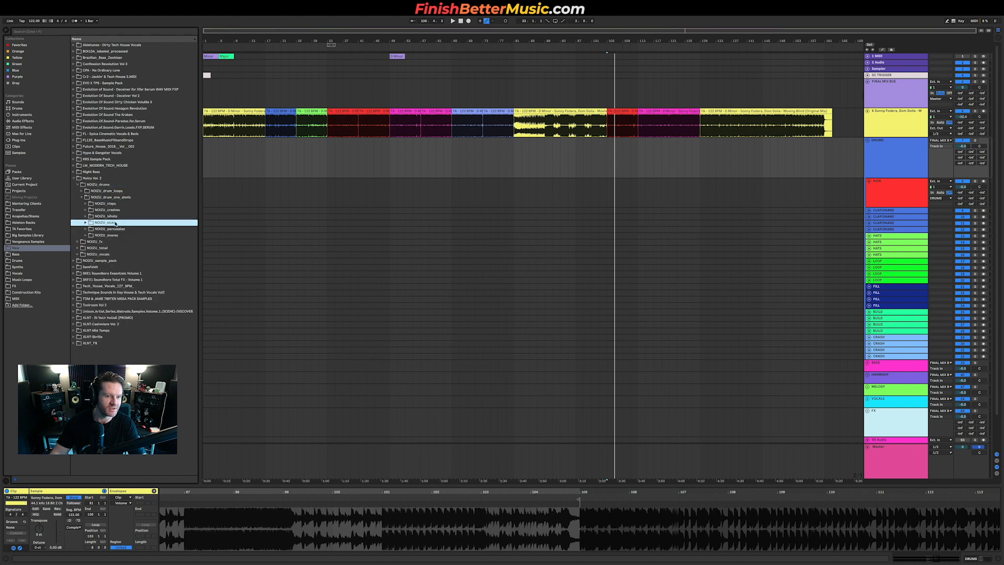
{"action": "left_click", "coordinate": [118, 225]}
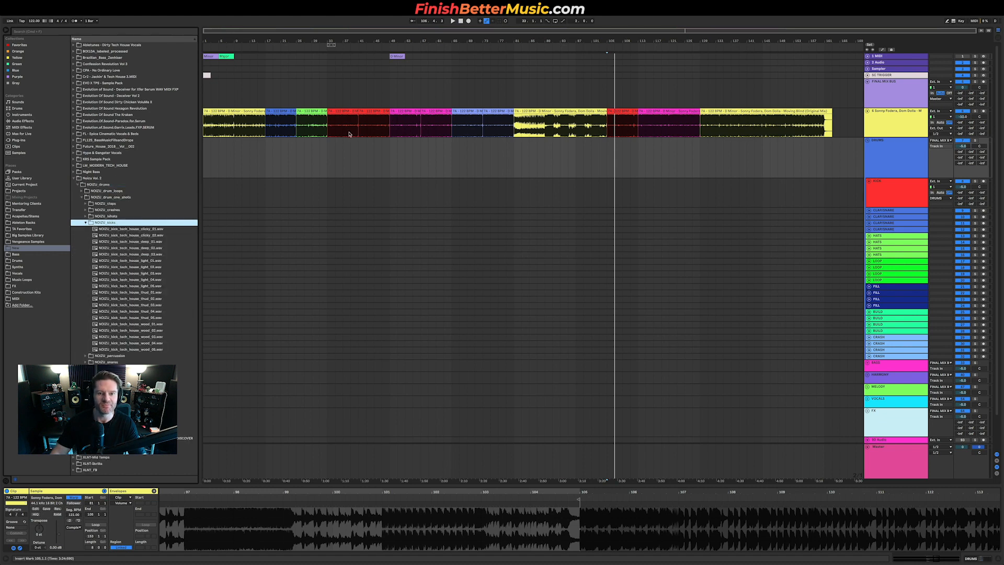
Step: Play the reference track's final section and start to listen to its kick drum
{"action": "left_click", "coordinate": [810, 124]}
{"action": "key", "text": "space"}
{"action": "scroll", "coordinate": [817, 125], "scroll_direction": "up", "scroll_amount": 6}
{"action": "scroll", "coordinate": [817, 125], "scroll_direction": "up", "scroll_amount": 10}
{"action": "key", "text": "space"}
{"action": "key", "text": "space"}
{"action": "left_click", "coordinate": [394, 127]}
{"action": "key", "text": "space"}
{"action": "key", "text": "space"}
{"action": "key", "text": "space"}
{"action": "key", "text": "space"}
{"action": "key", "text": "space"}
{"action": "key", "text": "space"}
Step: Preview the second NOOZU kick tech house clicky sample in the browser
{"action": "scroll", "coordinate": [411, 153], "scroll_direction": "down", "scroll_amount": 15}
{"action": "scroll", "coordinate": [361, 190], "scroll_direction": "up", "scroll_amount": 4}
{"action": "left_click", "coordinate": [141, 235]}
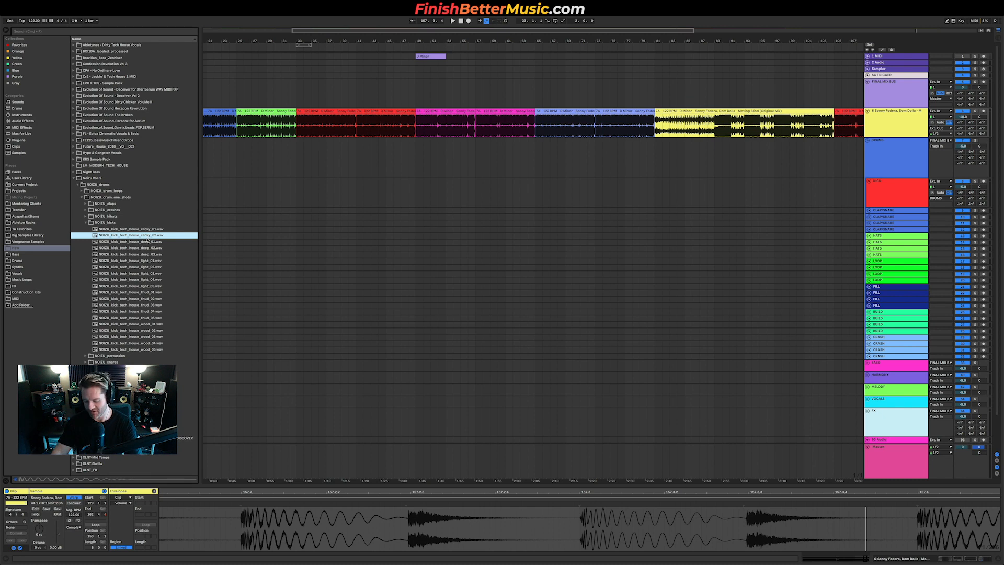
Step: Audition the NOOZU tech house kick samples in the browser, settling on kick_tech_house_deep_02
{"action": "left_click", "coordinate": [148, 241]}
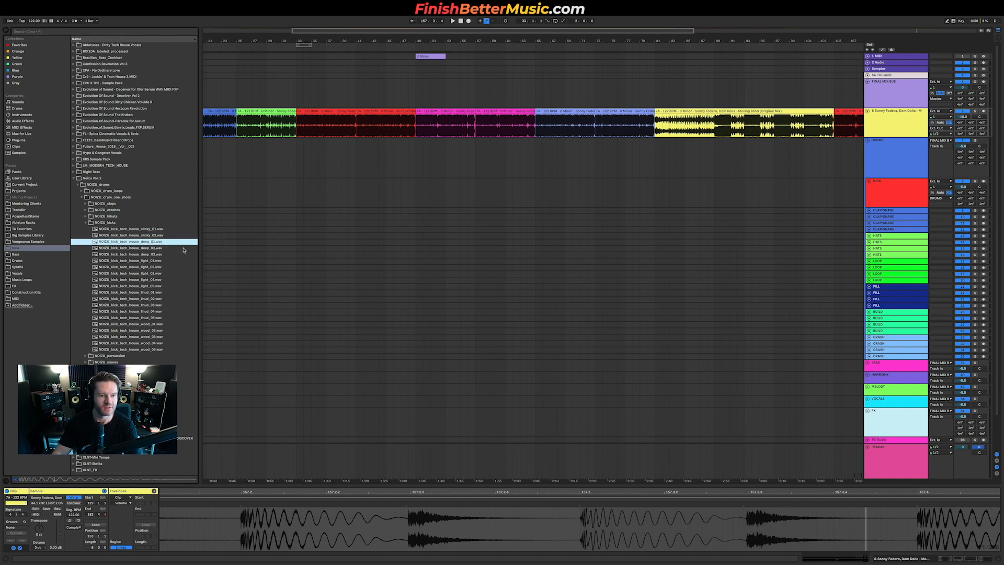
{"action": "left_click", "coordinate": [185, 249]}
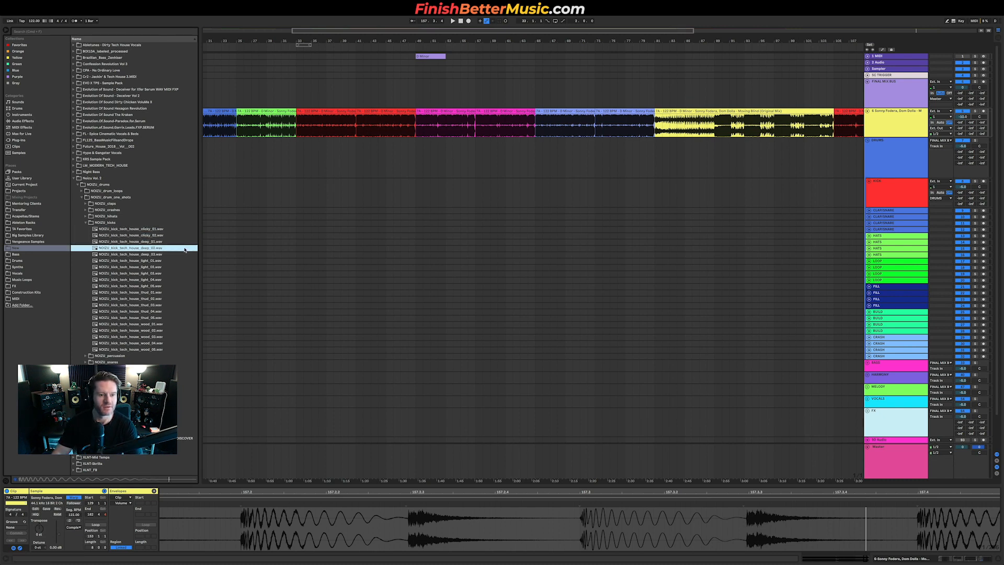
{"action": "key", "text": "Down"}
{"action": "key", "text": "Down"}
{"action": "key", "text": "Down"}
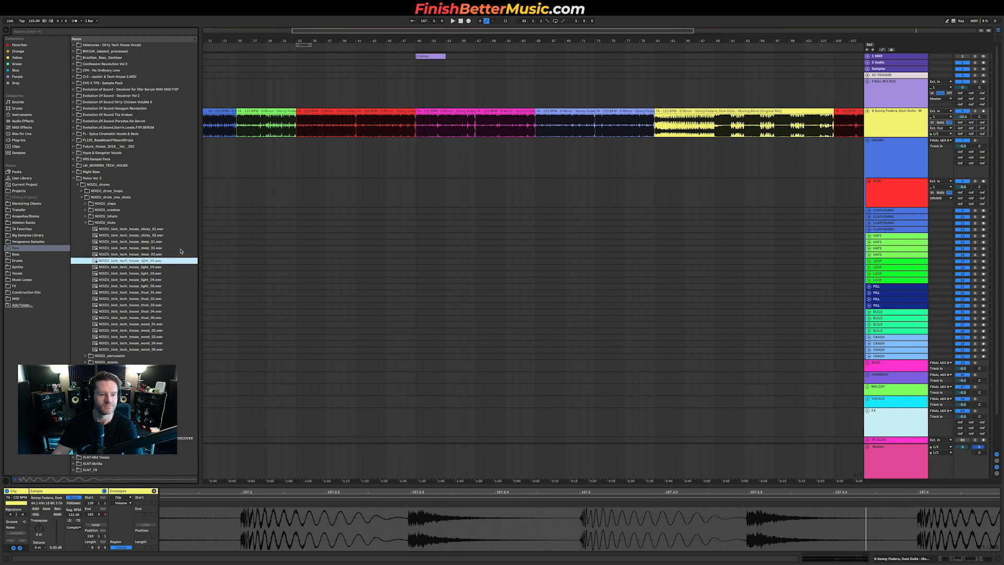
{"action": "key", "text": "Down"}
{"action": "key", "text": "Down"}
{"action": "key", "text": "Down"}
{"action": "key", "text": "Down"}
{"action": "key", "text": "Down"}
{"action": "key", "text": "Down"}
{"action": "key", "text": "Down"}
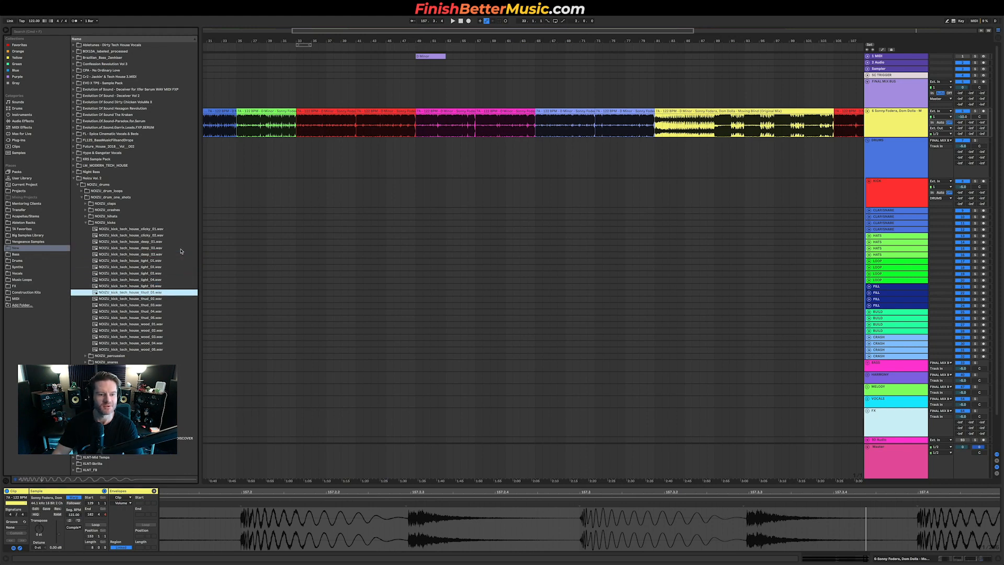
{"action": "key", "text": "Down"}
{"action": "key", "text": "Down"}
{"action": "left_click", "coordinate": [162, 249]}
{"action": "left_click", "coordinate": [159, 255]}
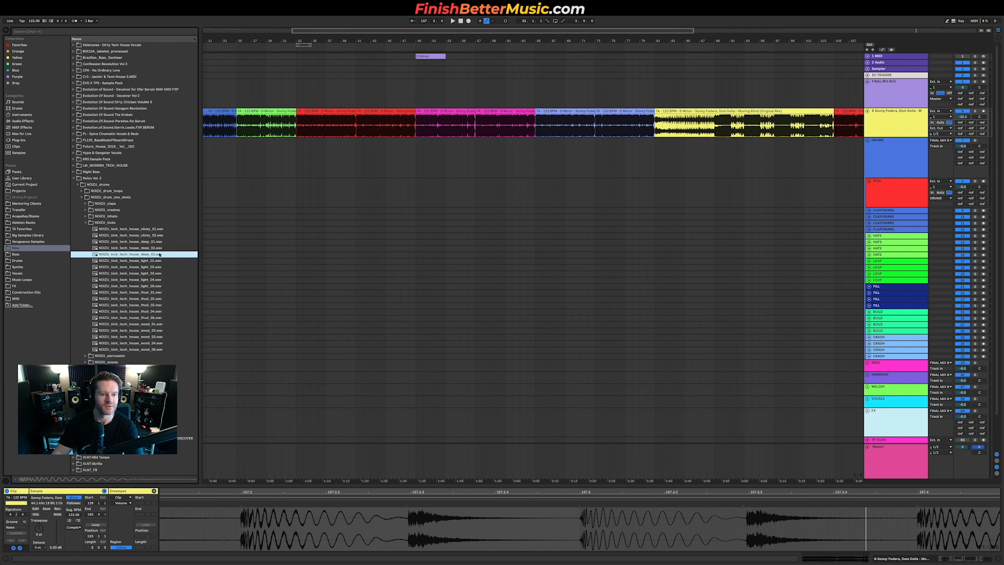
{"action": "key", "text": "Up"}
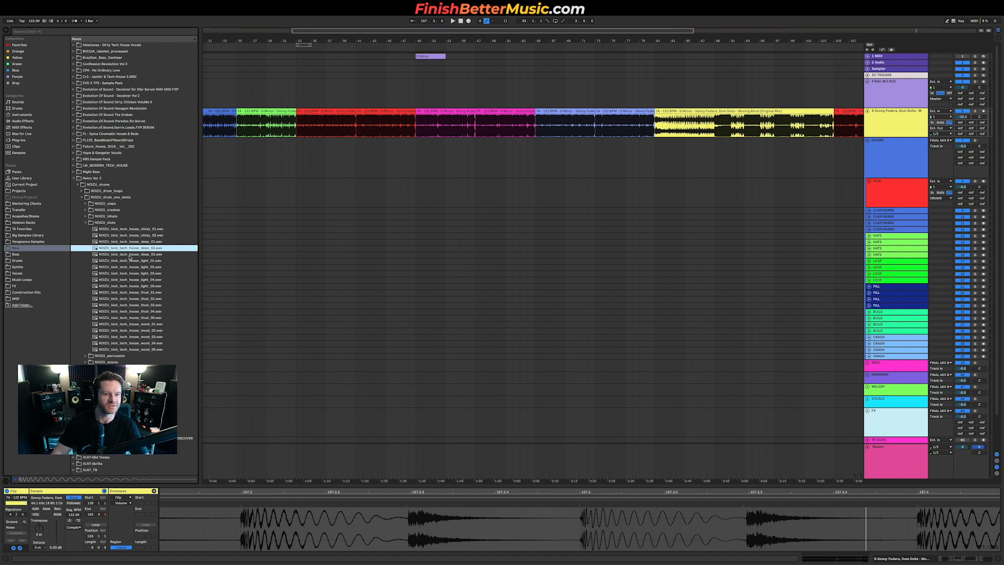
Step: Load the deep_02 kick onto the KICK track at the start of the red drop section, bar 33
{"action": "left_click", "coordinate": [298, 199]}
{"action": "key", "text": "Return"}
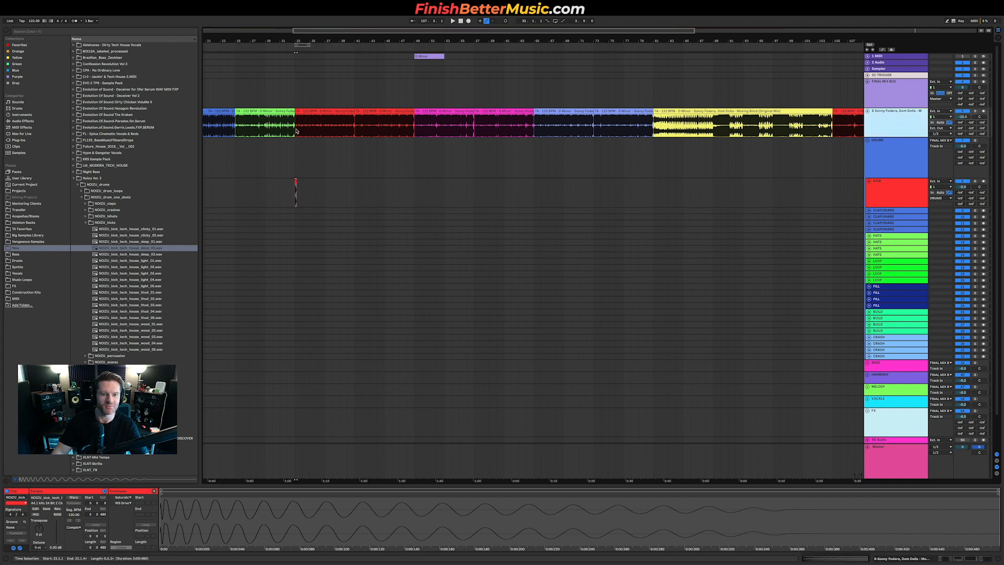
{"action": "scroll", "coordinate": [288, 210], "scroll_direction": "up", "scroll_amount": 10}
{"action": "scroll", "coordinate": [411, 205], "scroll_direction": "up", "scroll_amount": 5}
{"action": "scroll", "coordinate": [411, 205], "scroll_direction": "down", "scroll_amount": 4}
{"action": "scroll", "coordinate": [410, 205], "scroll_direction": "left", "scroll_amount": 2}
{"action": "scroll", "coordinate": [387, 202], "scroll_direction": "up", "scroll_amount": 6}
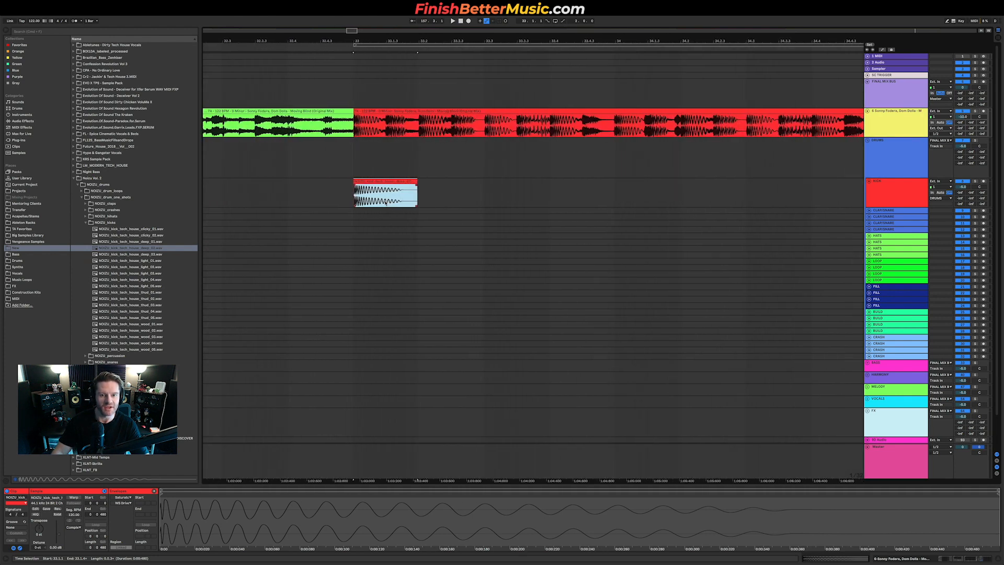
Step: Select one beat of the reference track and trim the kick clip to that single-beat length
{"action": "left_click_drag", "start_coordinate": [385, 127], "coordinate": [424, 127]}
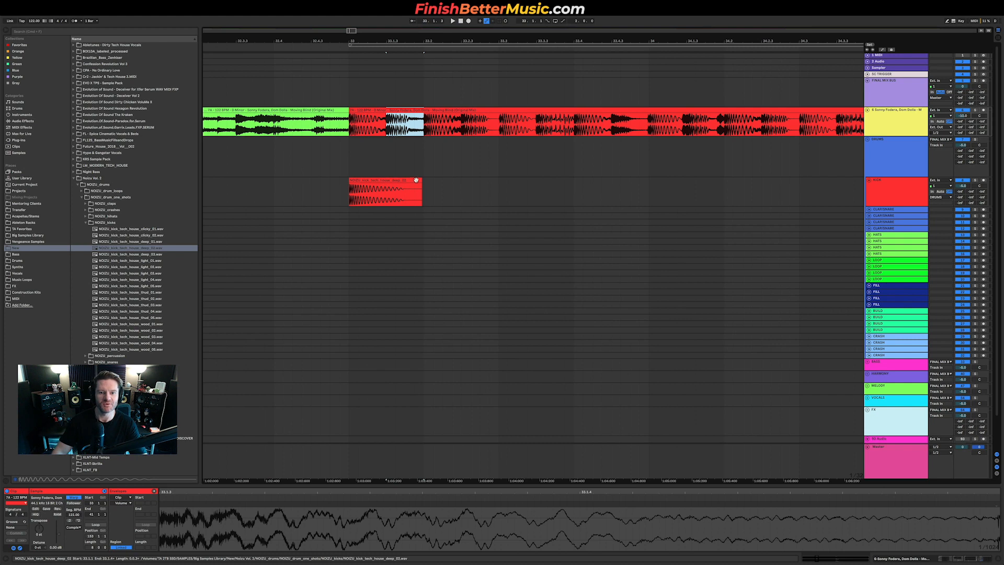
{"action": "left_click", "coordinate": [376, 180]}
{"action": "left_click_drag", "start_coordinate": [403, 180], "coordinate": [385, 180]}
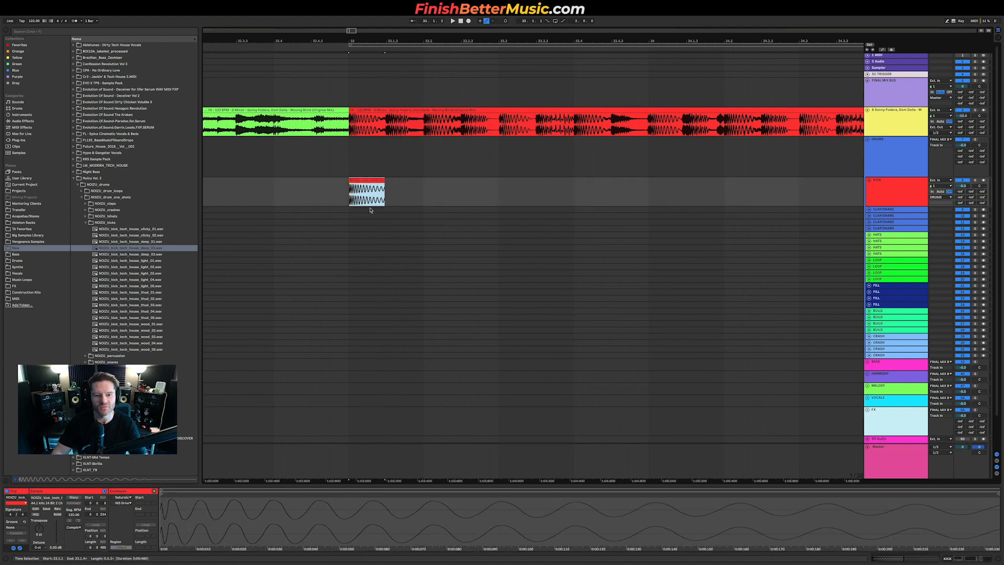
Step: Start playback and route the DRUMS group's output to Master
{"action": "left_click", "coordinate": [441, 294]}
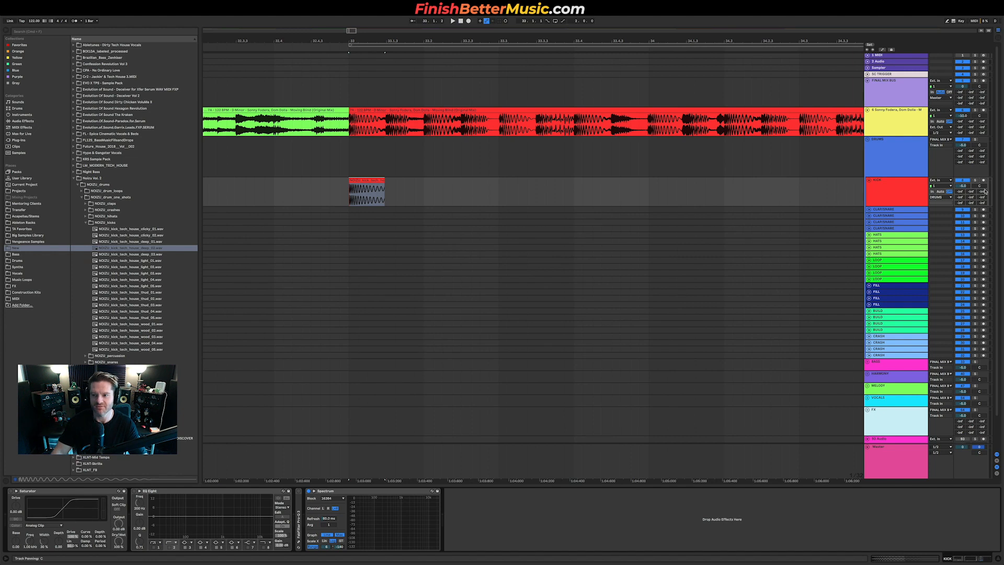
{"action": "key", "text": "space"}
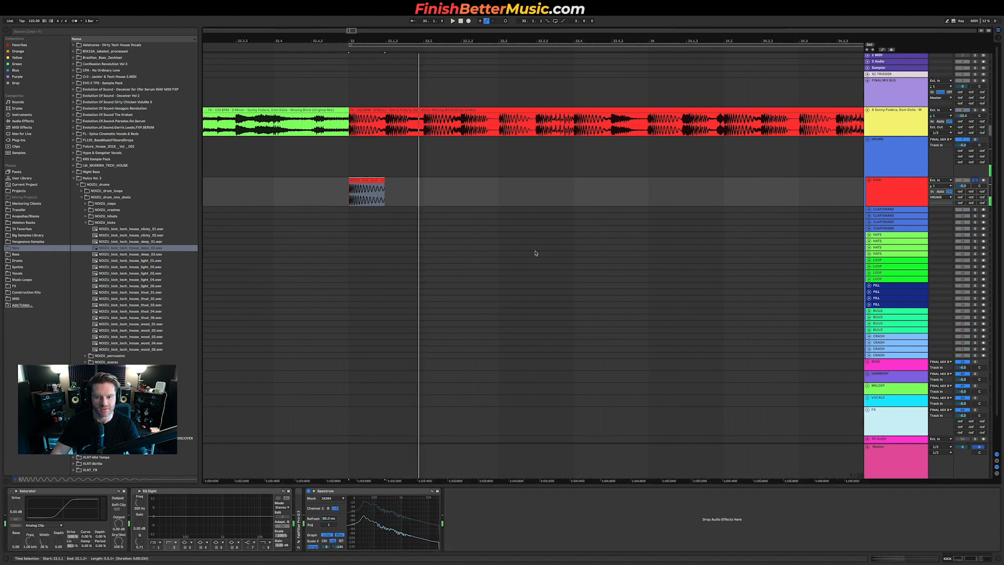
{"action": "left_click", "coordinate": [944, 140]}
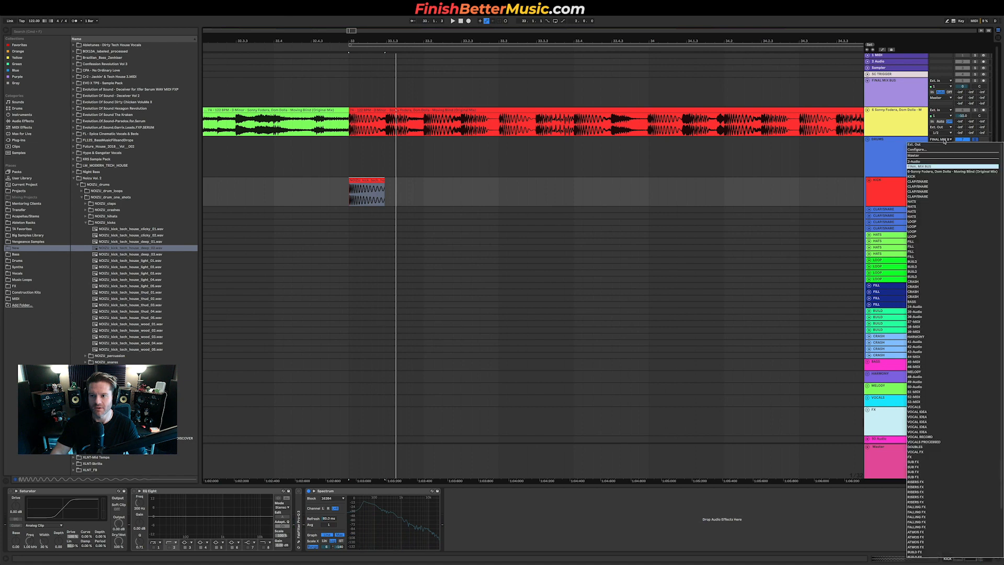
{"action": "left_click", "coordinate": [938, 156]}
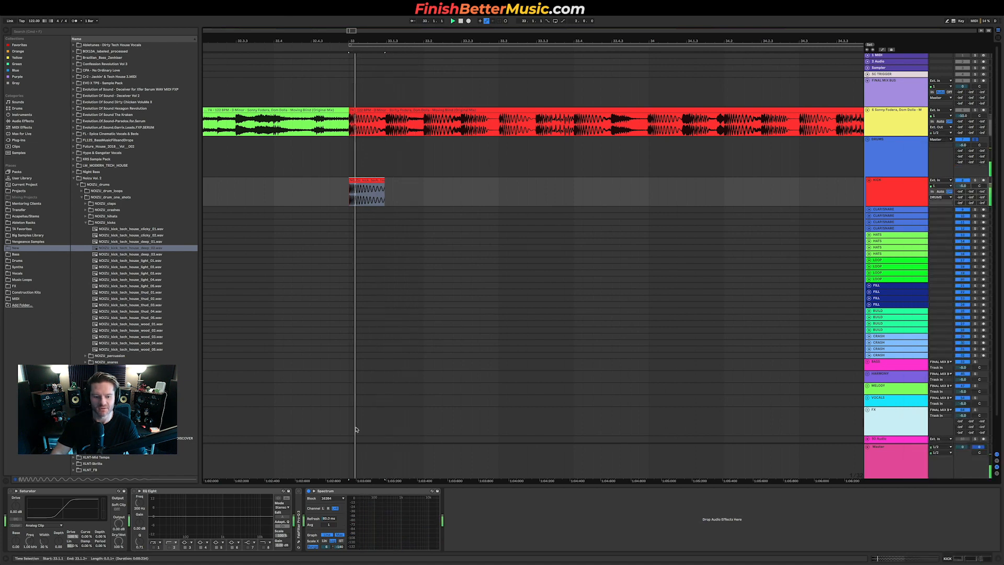
Step: Inspect the kick's frequency content in an enlarged Spectrum analyzer view and the purple section's clip
{"action": "double_click", "coordinate": [371, 507]}
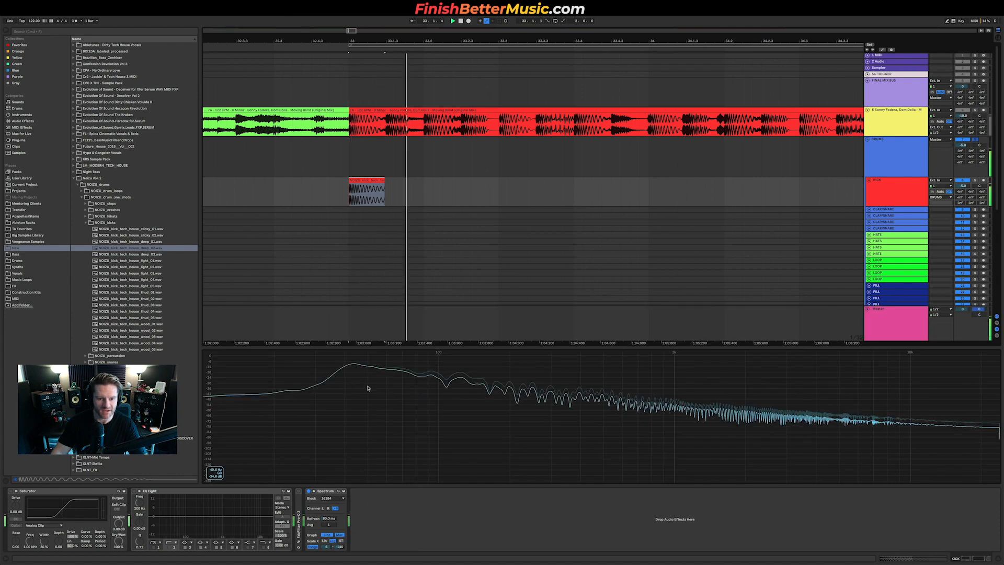
{"action": "double_click", "coordinate": [464, 416]}
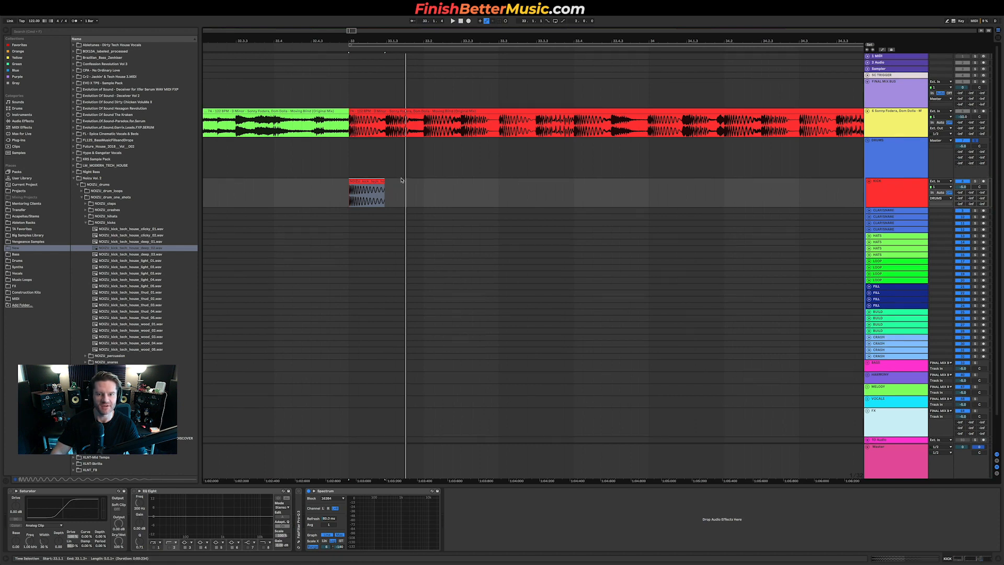
{"action": "scroll", "coordinate": [401, 180], "scroll_direction": "down", "scroll_amount": 10}
{"action": "scroll", "coordinate": [402, 180], "scroll_direction": "down", "scroll_amount": 5}
{"action": "double_click", "coordinate": [595, 56]}
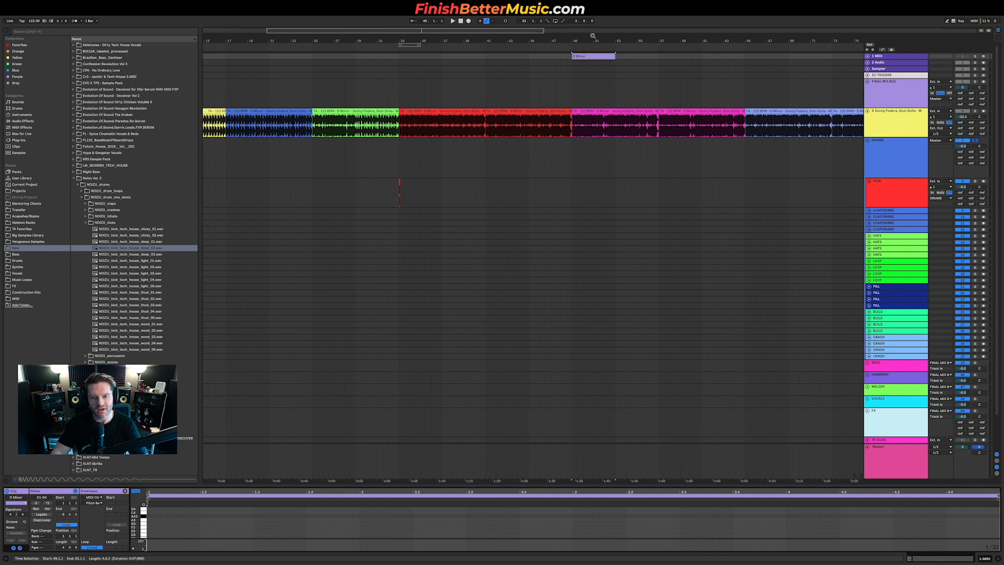
{"action": "scroll", "coordinate": [411, 189], "scroll_direction": "up", "scroll_amount": 12}
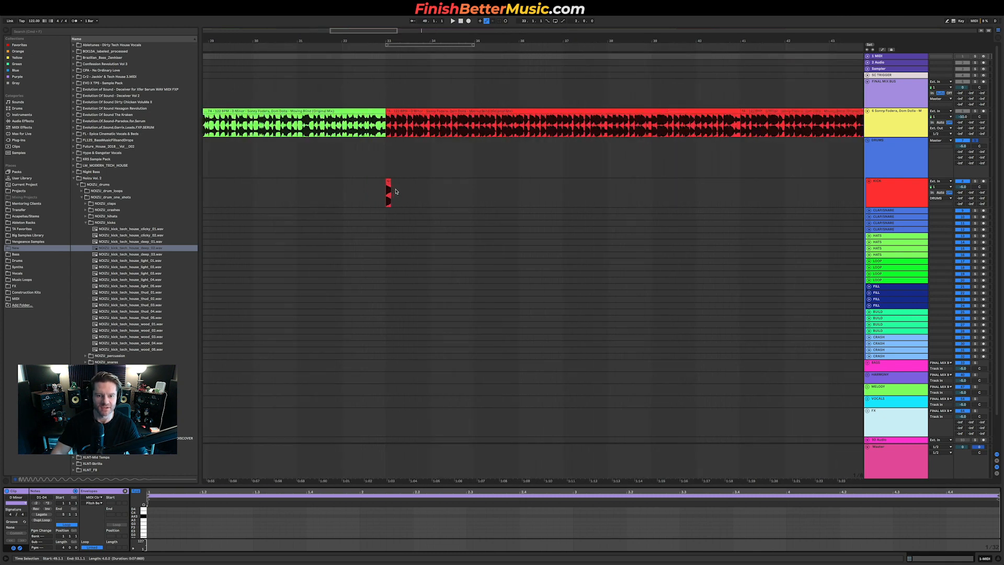
Step: Duplicate the kick clip into four kicks, one per beat, across the first bar of the drop
{"action": "left_click", "coordinate": [371, 193]}
{"action": "left_click_drag", "start_coordinate": [371, 194], "coordinate": [398, 193]}
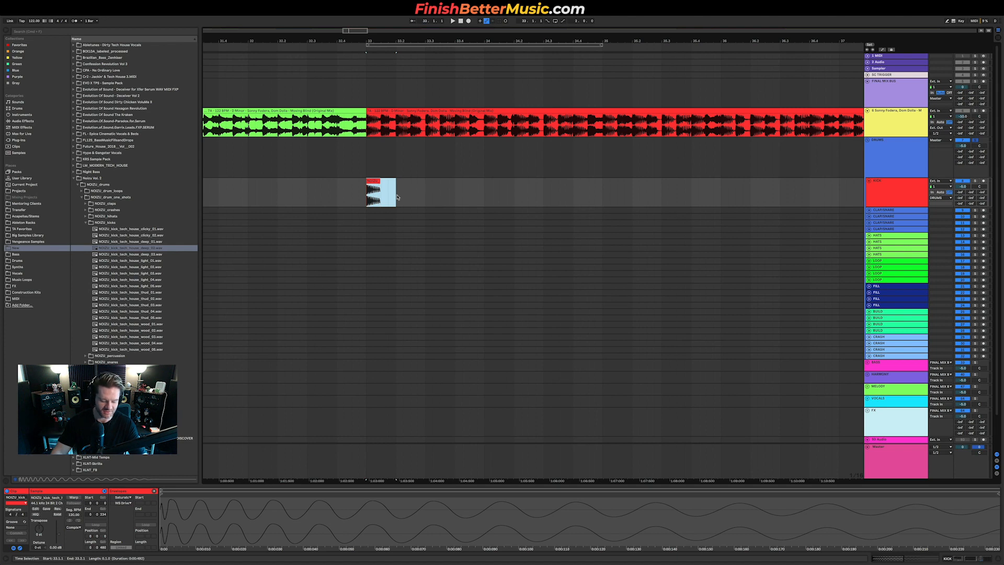
{"action": "key", "text": "super+d"}
{"action": "key", "text": "super+d"}
{"action": "key", "text": "super+d"}
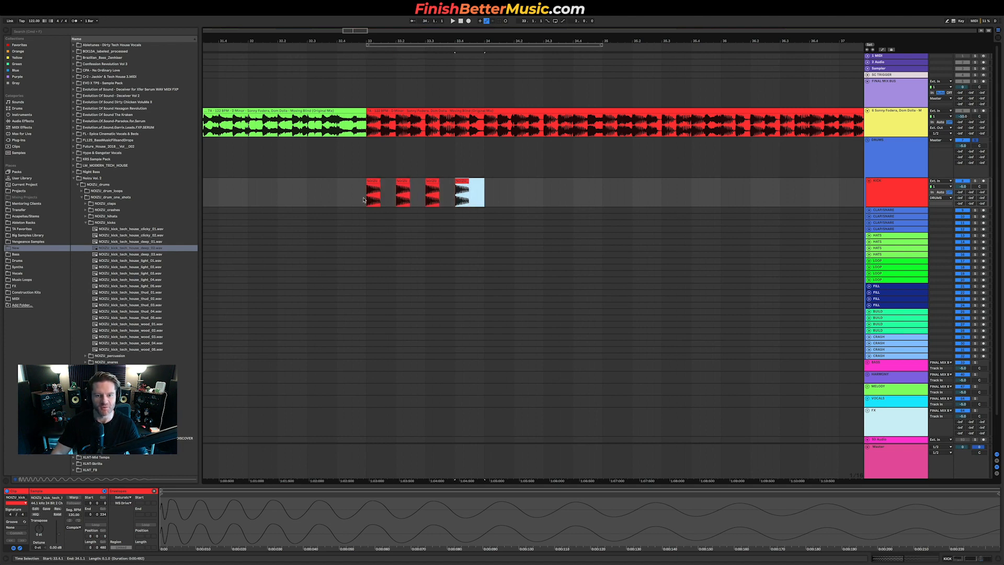
Step: Select the four kicks, duplicate them into the next bar and play the pattern
{"action": "left_click_drag", "start_coordinate": [364, 200], "coordinate": [477, 184]}
{"action": "scroll", "coordinate": [512, 169], "scroll_direction": "right", "scroll_amount": 1}
{"action": "scroll", "coordinate": [513, 169], "scroll_direction": "down", "scroll_amount": 1}
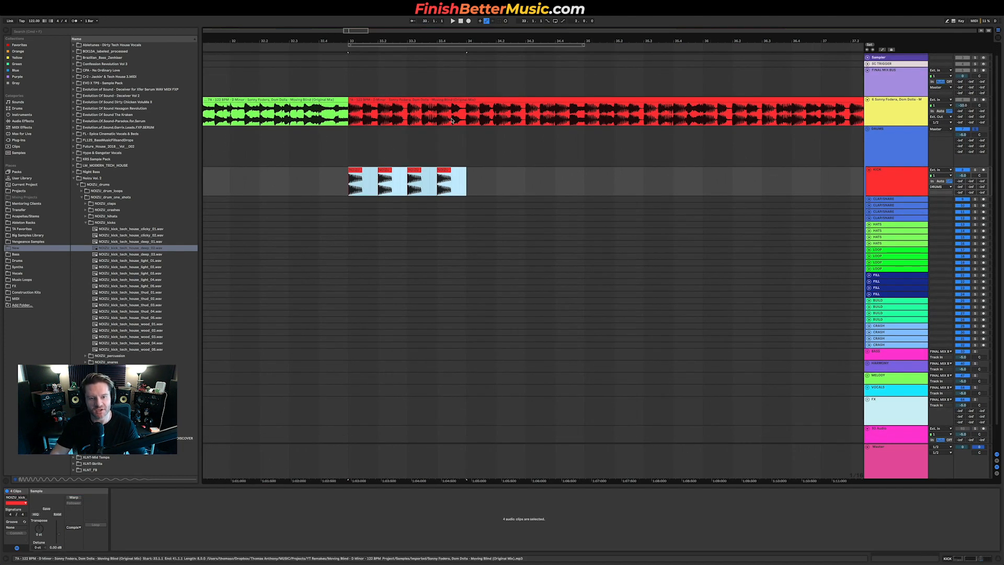
{"action": "key", "text": "shift+Tab"}
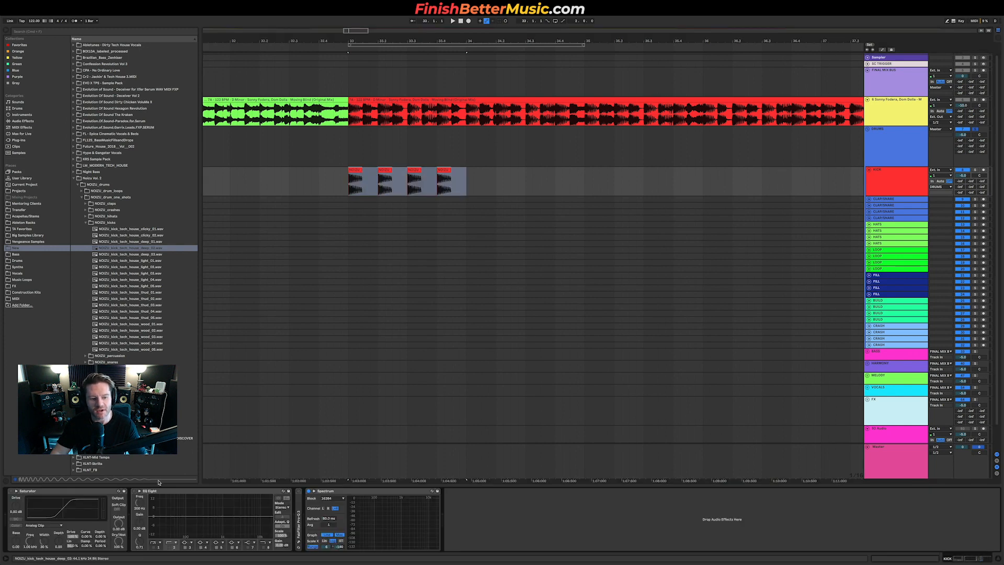
{"action": "key", "text": "shift+Tab"}
{"action": "left_click", "coordinate": [74, 498]}
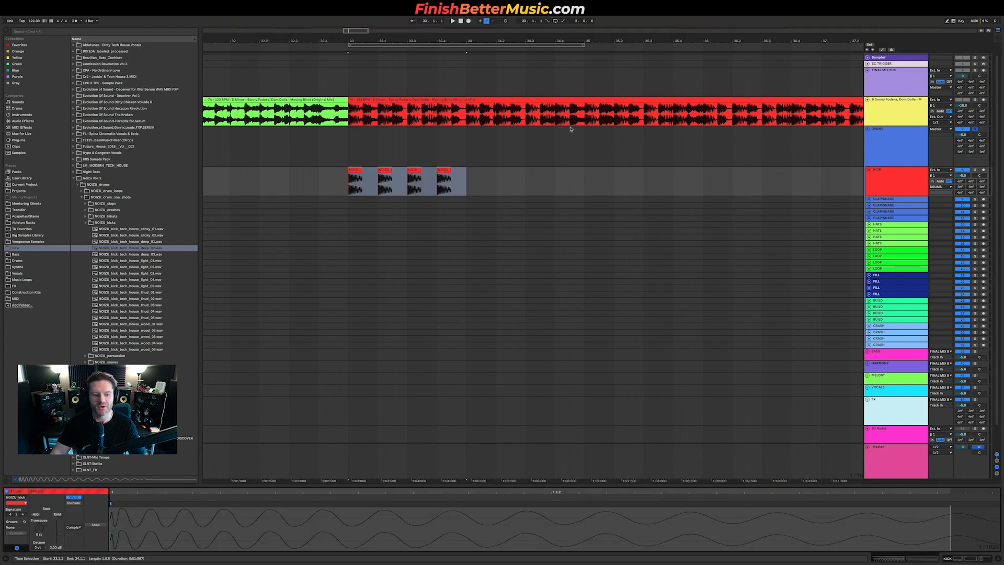
{"action": "scroll", "coordinate": [501, 166], "scroll_direction": "down", "scroll_amount": 3}
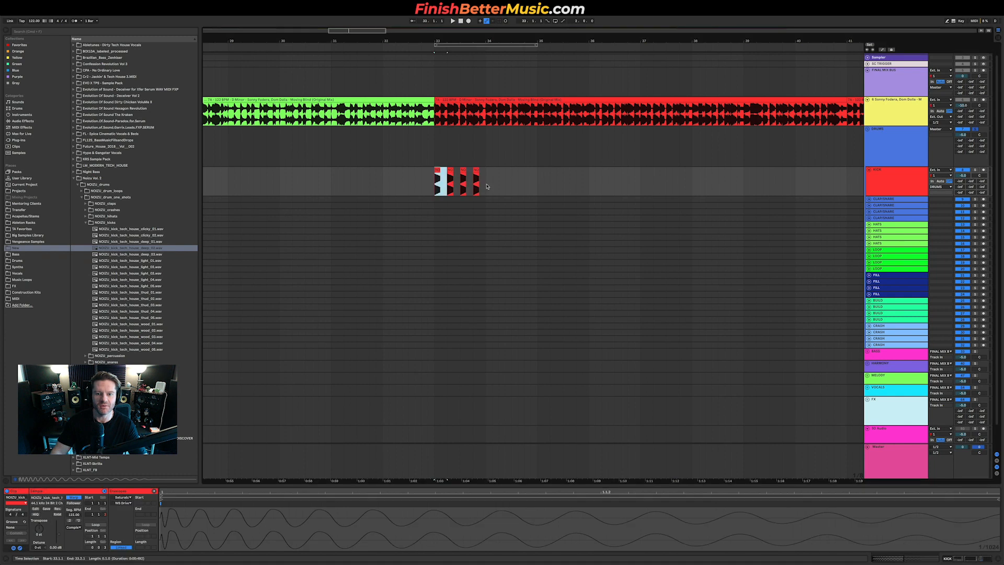
{"action": "key", "text": "super+d"}
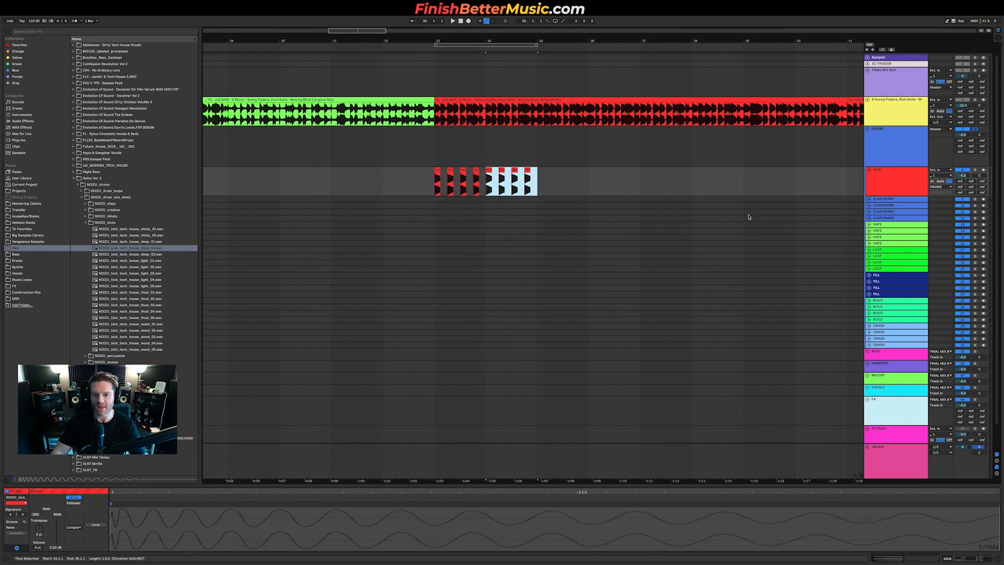
{"action": "key", "text": "space"}
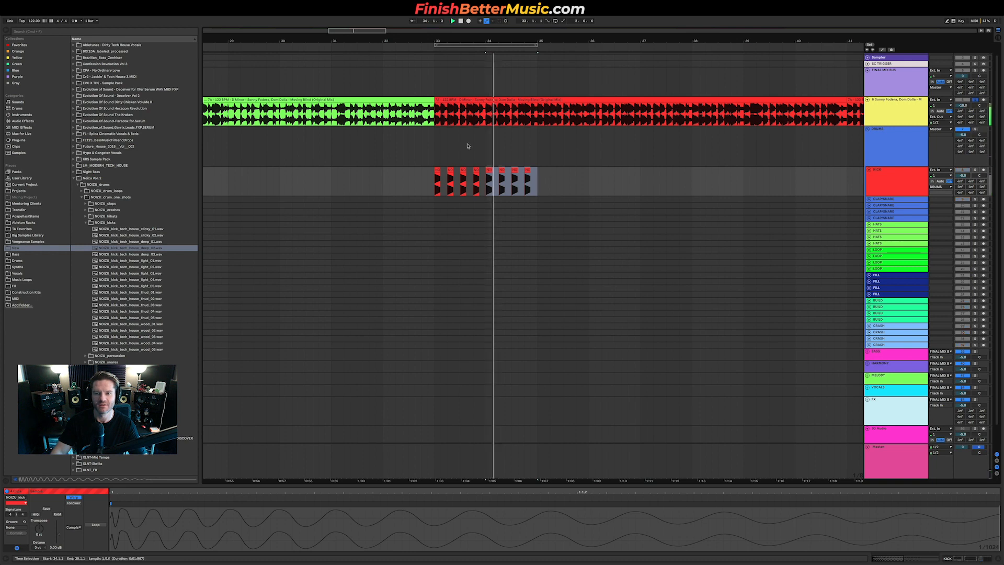
Step: Open the NOOZU claps folder and audition claps, selecting clap_tech_house_classic_01
{"action": "left_click", "coordinate": [439, 120]}
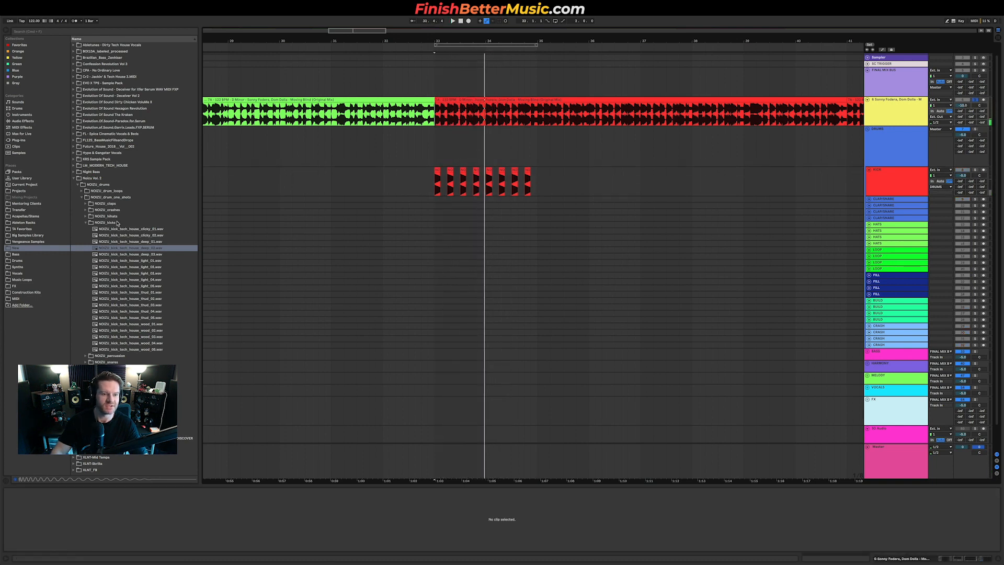
{"action": "left_click", "coordinate": [119, 204]}
{"action": "left_click", "coordinate": [142, 222]}
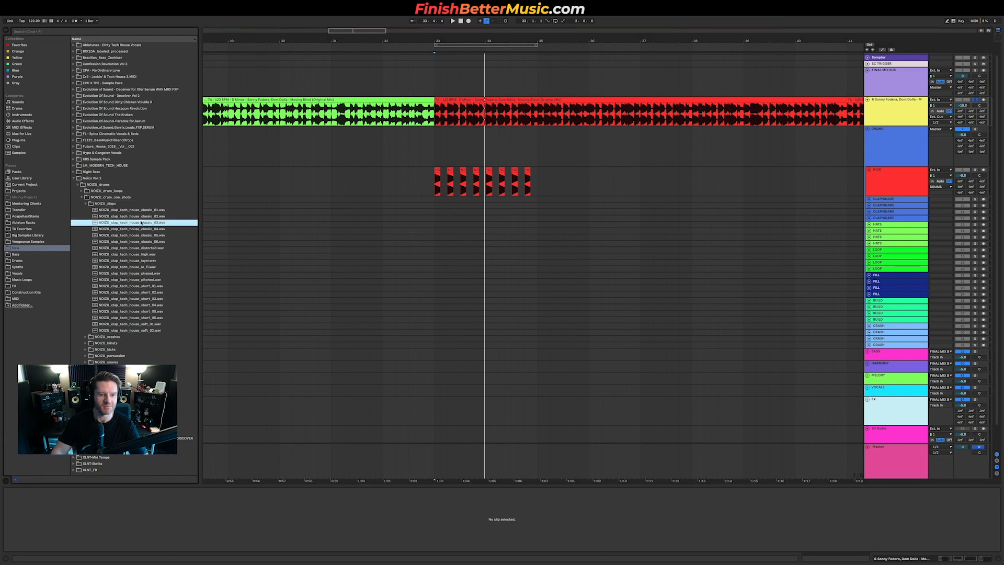
{"action": "left_click", "coordinate": [146, 217]}
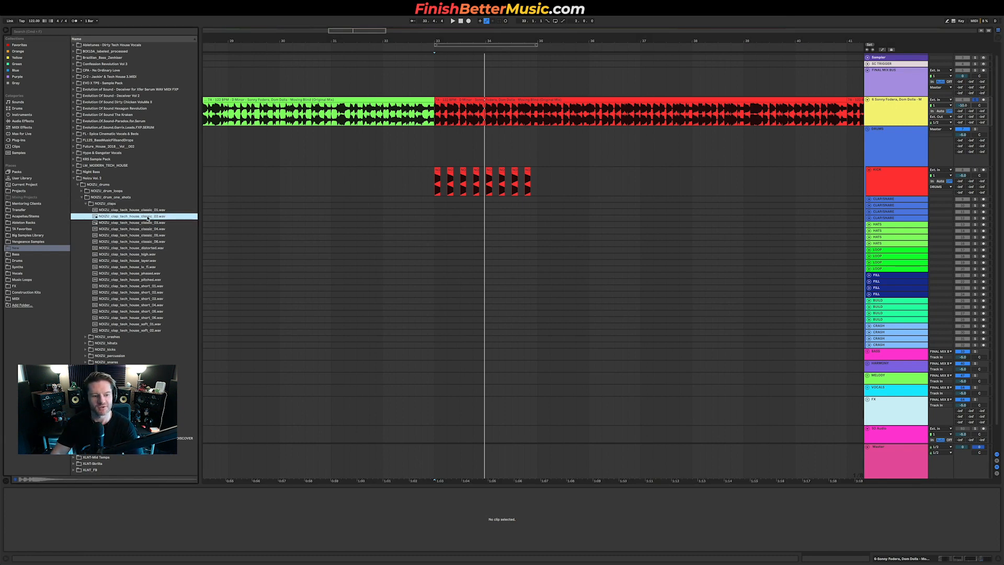
{"action": "key", "text": "Up"}
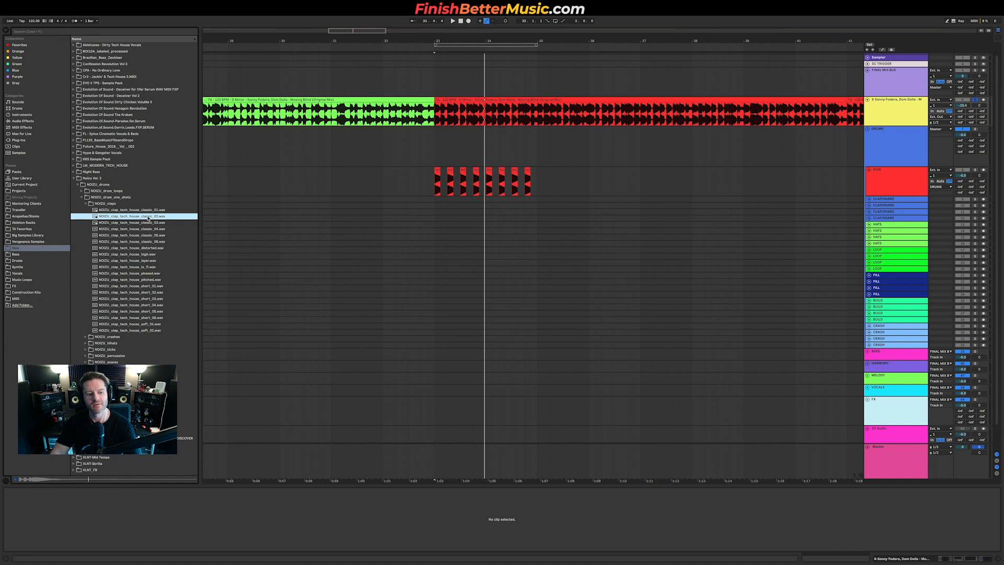
Step: Place the classic_01 clap on the first CLAP/SNARE track, aligned with the second kick of the drop
{"action": "left_click", "coordinate": [872, 201]}
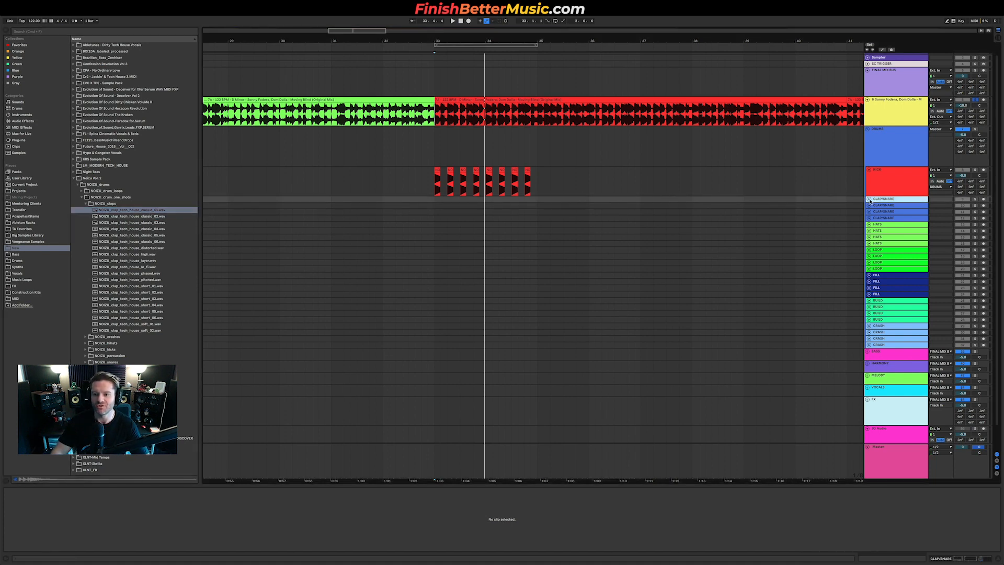
{"action": "left_click", "coordinate": [869, 199]}
{"action": "scroll", "coordinate": [361, 225], "scroll_direction": "up", "scroll_amount": 5}
{"action": "left_click_drag", "start_coordinate": [141, 210], "coordinate": [752, 222]}
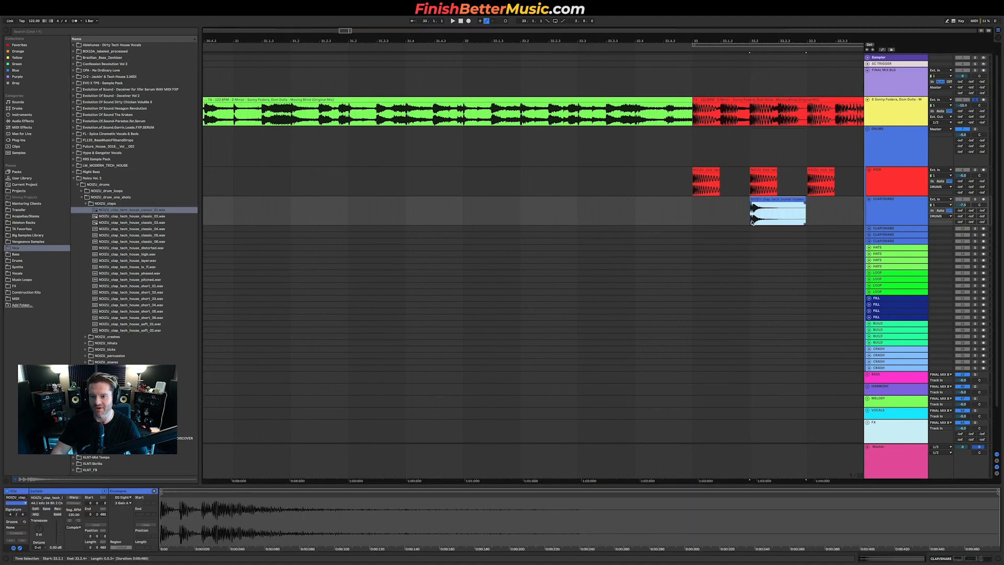
Step: Play the clap with the kicks and shorten the clap clip to one beat
{"action": "scroll", "coordinate": [752, 223], "scroll_direction": "up", "scroll_amount": 4}
{"action": "scroll", "coordinate": [752, 222], "scroll_direction": "right", "scroll_amount": 3}
{"action": "mouse_move", "coordinate": [758, 198]}
{"action": "left_mouse_down"}
{"action": "mouse_move", "coordinate": [691, 199]}
{"action": "mouse_move", "coordinate": [759, 198]}
{"action": "left_mouse_up"}
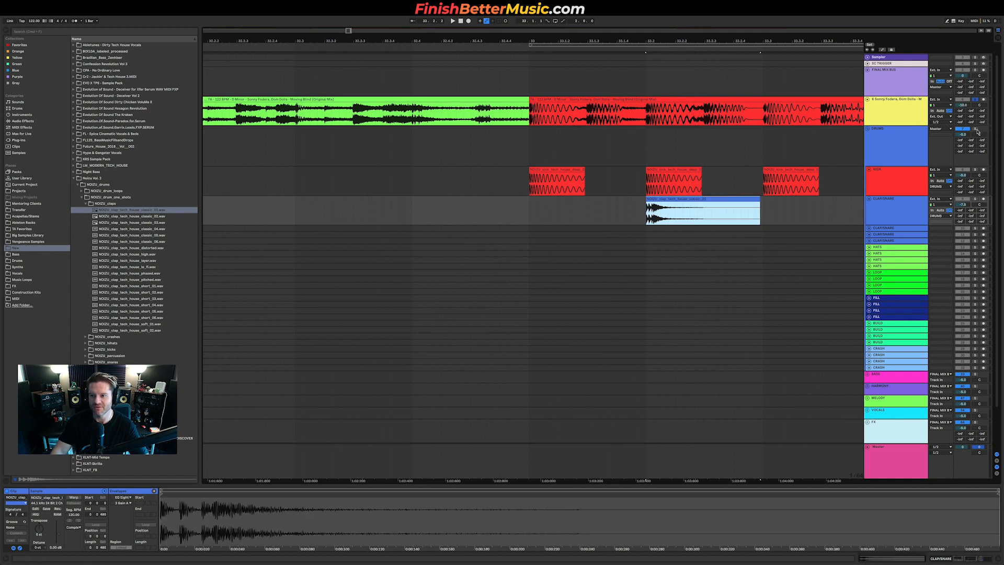
{"action": "left_click", "coordinate": [976, 130]}
{"action": "left_click", "coordinate": [595, 218]}
{"action": "key", "text": "space"}
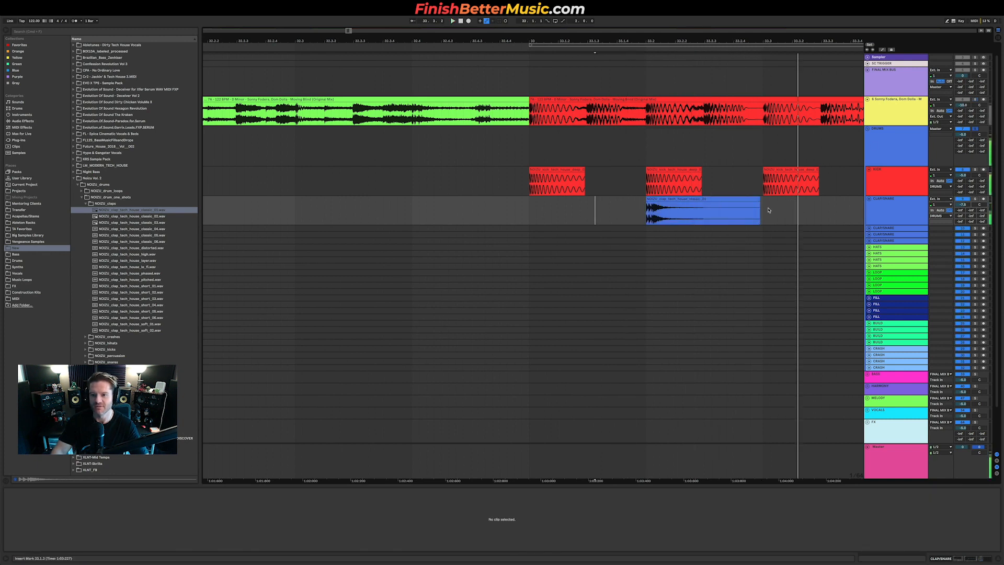
{"action": "left_click_drag", "start_coordinate": [760, 199], "coordinate": [664, 206]}
{"action": "key", "text": "space"}
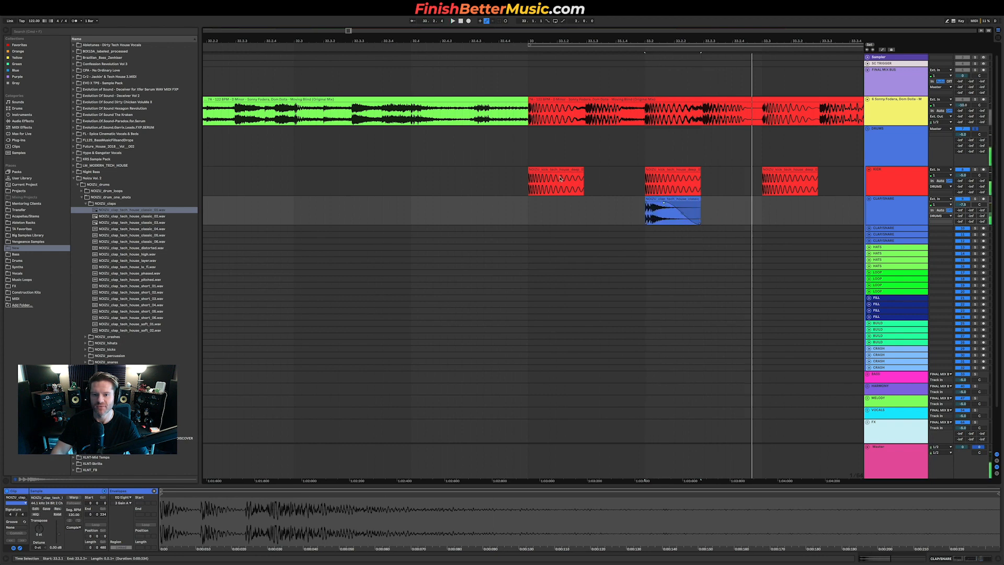
Step: Review the kick clips across the drop and play the kick and clap pattern from the drop's start
{"action": "left_click_drag", "start_coordinate": [584, 176], "coordinate": [563, 177]}
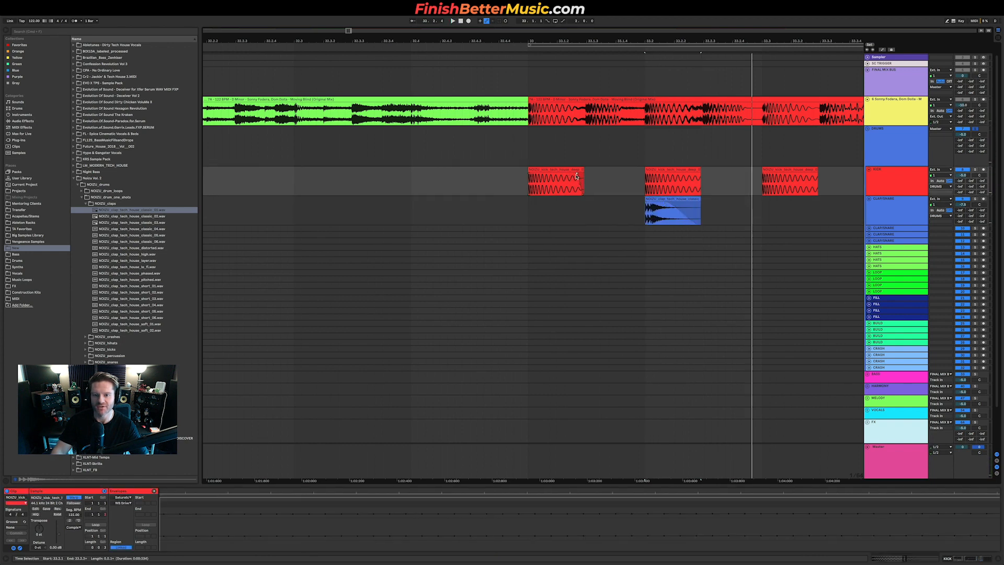
{"action": "scroll", "coordinate": [654, 191], "scroll_direction": "down", "scroll_amount": 5}
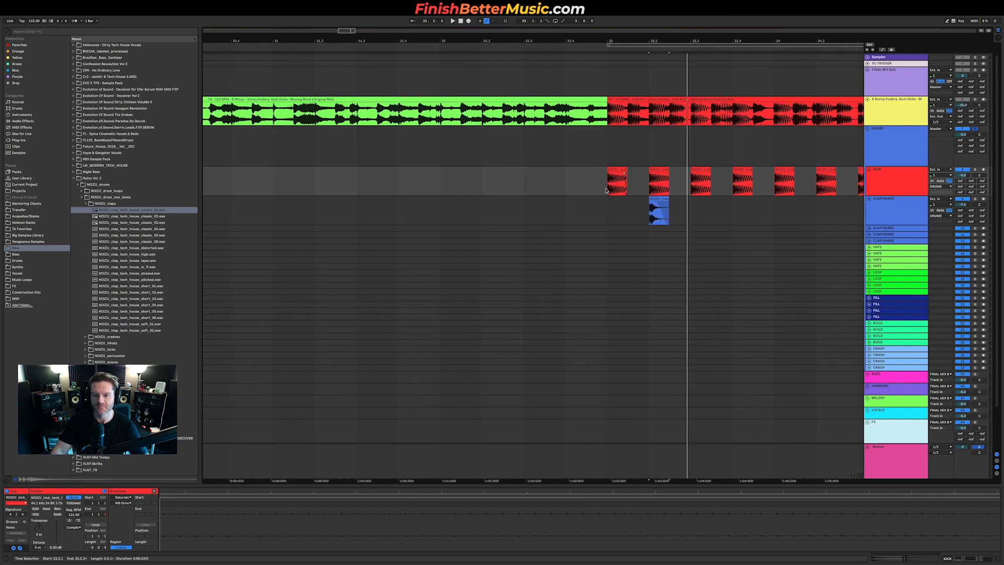
{"action": "left_click_drag", "start_coordinate": [606, 190], "coordinate": [639, 187]}
{"action": "key", "text": "Right"}
{"action": "key", "text": "Right"}
{"action": "key", "text": "Right"}
{"action": "key", "text": "Right"}
{"action": "key", "text": "Right"}
{"action": "key", "text": "Right"}
{"action": "key", "text": "Right"}
{"action": "scroll", "coordinate": [660, 190], "scroll_direction": "right", "scroll_amount": 3}
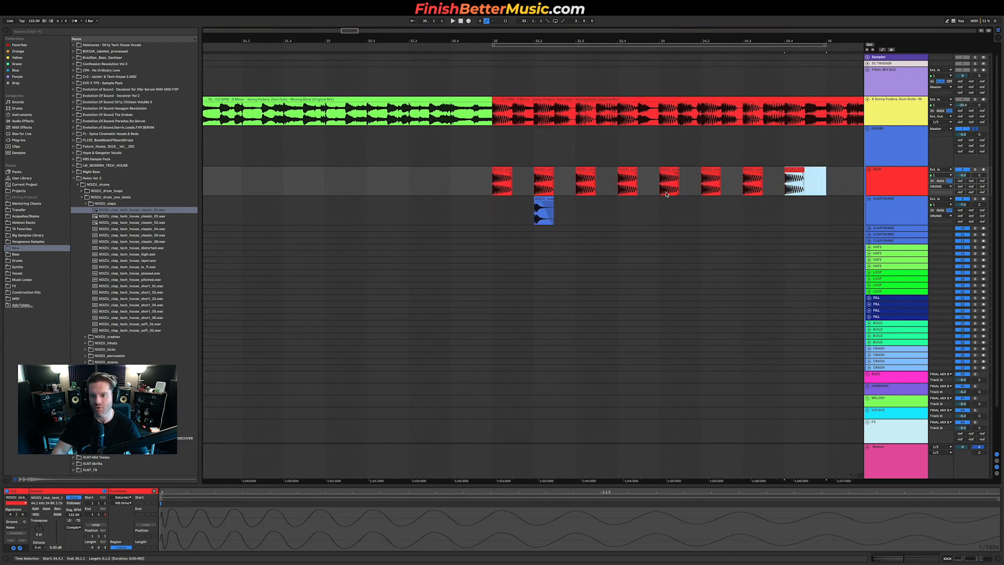
{"action": "left_click", "coordinate": [483, 208]}
{"action": "key", "text": "space"}
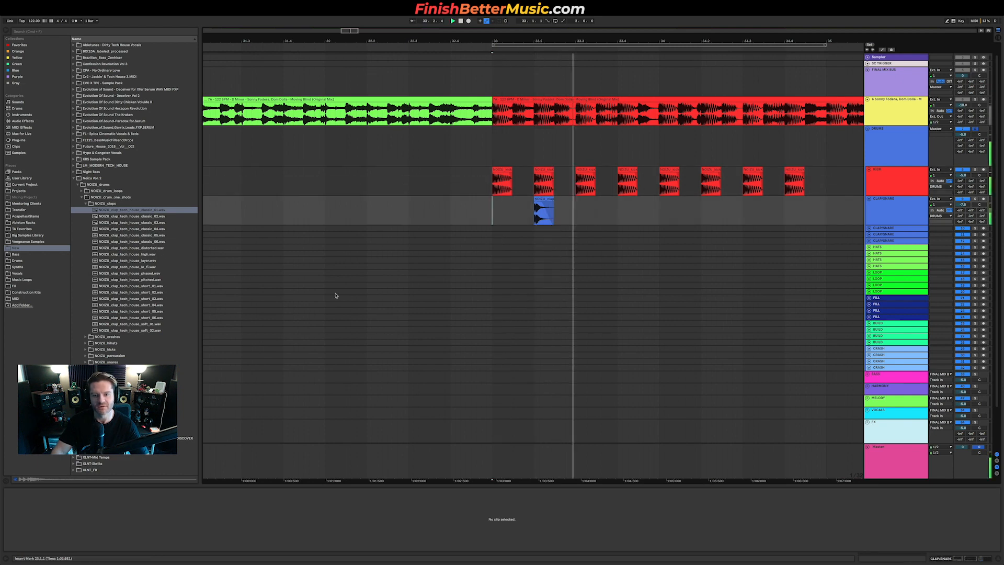
Step: Audition more claps in the NOOZU claps folder
{"action": "left_click", "coordinate": [151, 286]}
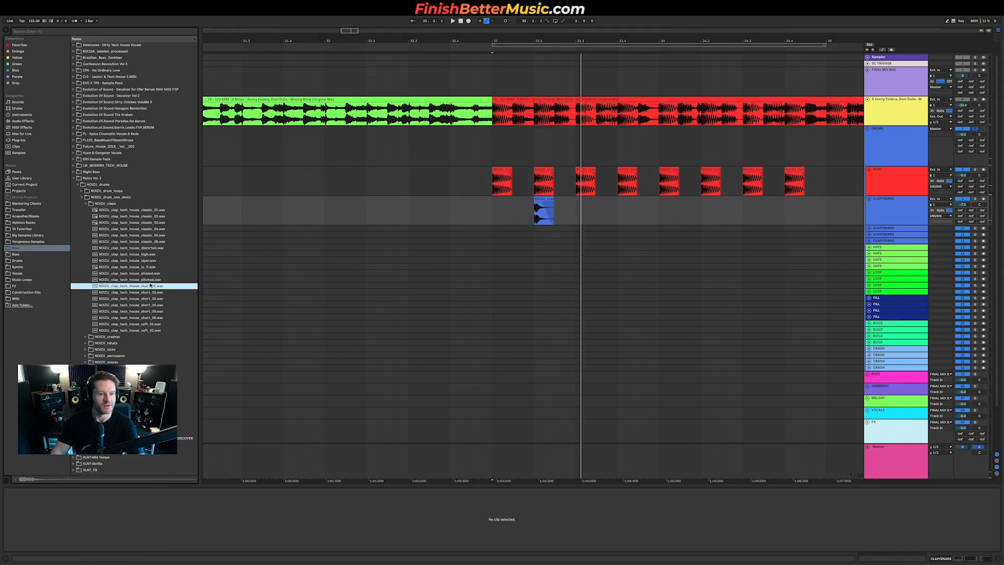
{"action": "left_click", "coordinate": [150, 292]}
{"action": "left_click", "coordinate": [152, 312]}
{"action": "left_click", "coordinate": [154, 324]}
{"action": "left_click", "coordinate": [155, 330]}
{"action": "left_click", "coordinate": [139, 338]}
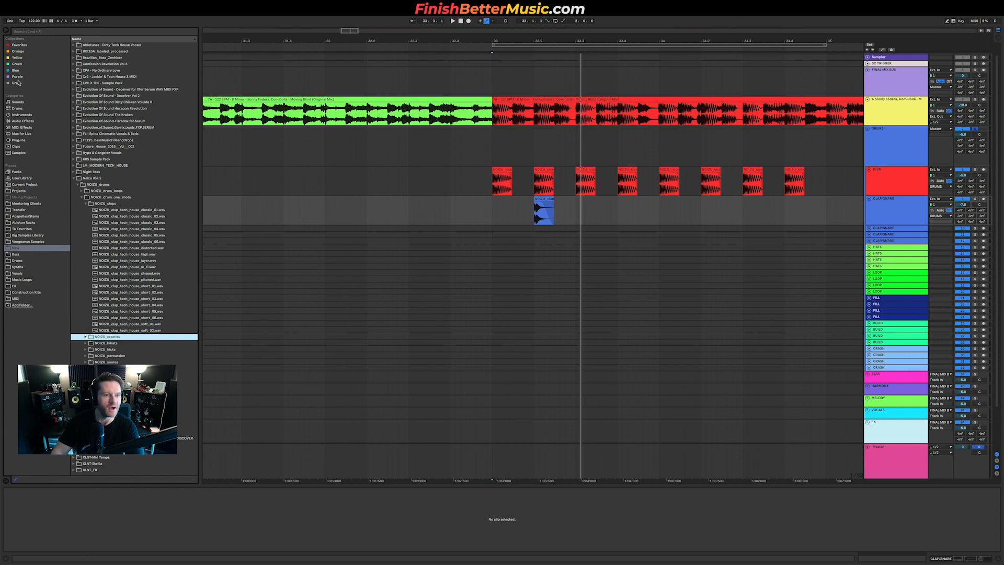
Step: Open the Vengeance EDM Essentials Vol. 2 VEDM2 Claps folder and audition its claps one by one
{"action": "left_click", "coordinate": [30, 242]}
{"action": "double_click", "coordinate": [119, 82]}
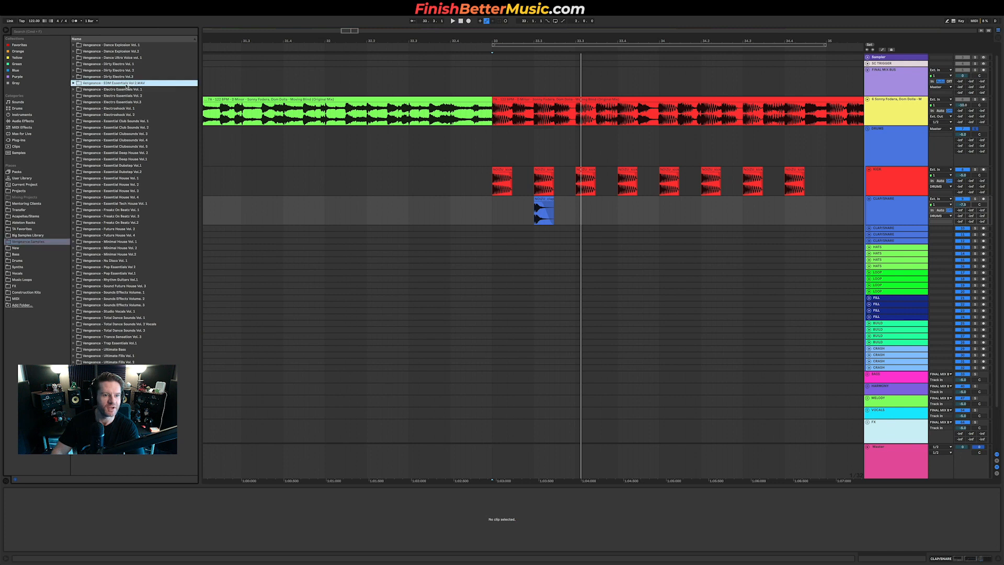
{"action": "double_click", "coordinate": [105, 96]}
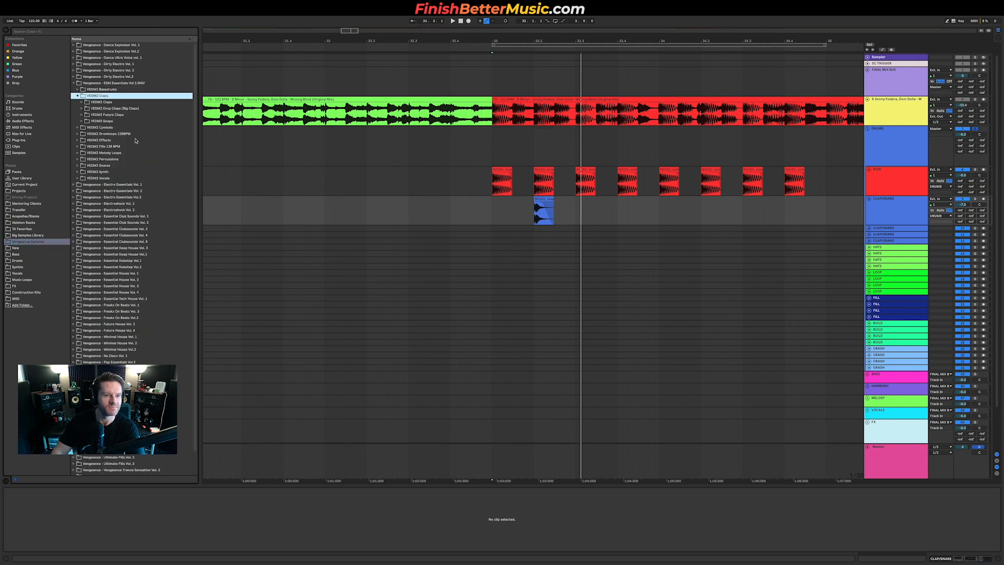
{"action": "double_click", "coordinate": [120, 103]}
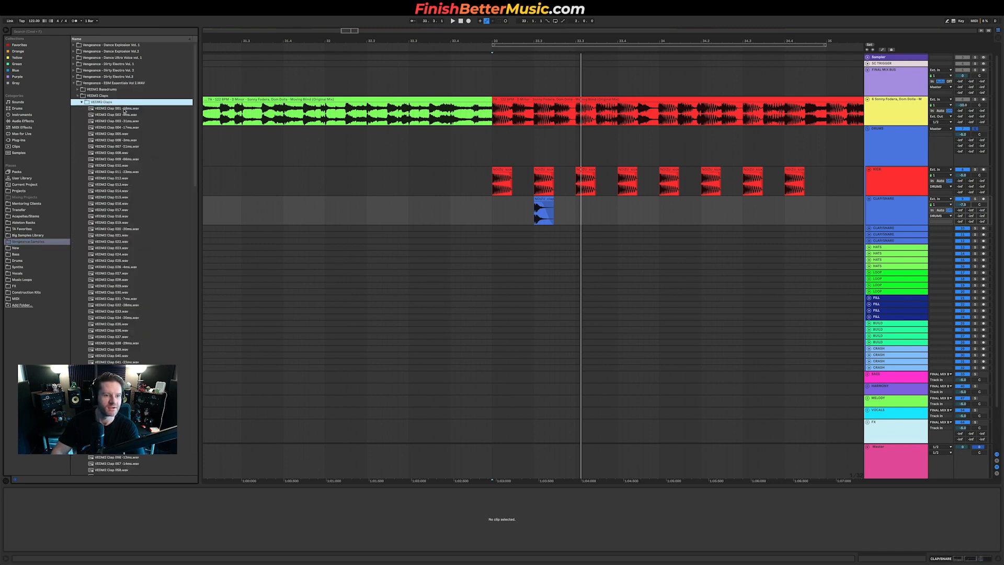
{"action": "left_click", "coordinate": [128, 127]}
{"action": "left_click", "coordinate": [124, 299]}
{"action": "key", "text": "Down"}
{"action": "key", "text": "Up"}
{"action": "key", "text": "Up"}
{"action": "key", "text": "Up"}
{"action": "key", "text": "Up"}
{"action": "key", "text": "Up"}
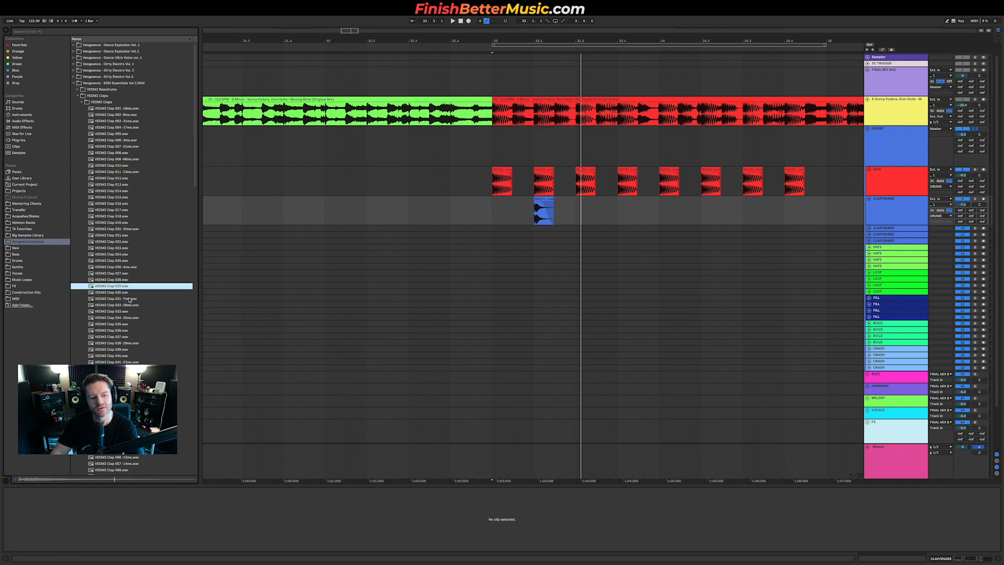
{"action": "key", "text": "Up"}
{"action": "key", "text": "Up"}
{"action": "key", "text": "Up"}
{"action": "key", "text": "Up"}
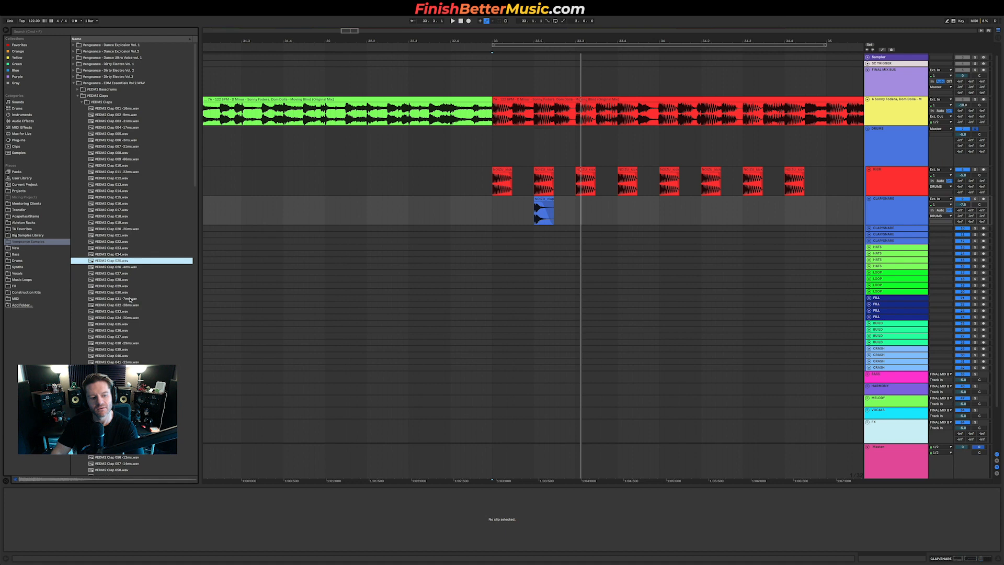
{"action": "key", "text": "Up"}
{"action": "key", "text": "Up"}
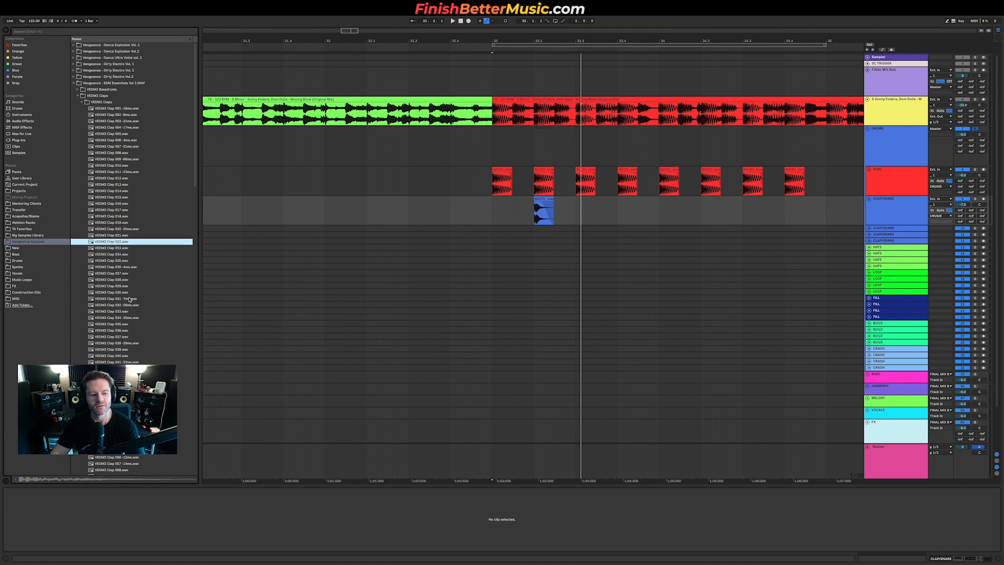
{"action": "key", "text": "Down"}
{"action": "key", "text": "Up"}
{"action": "key", "text": "Up"}
{"action": "key", "text": "Up"}
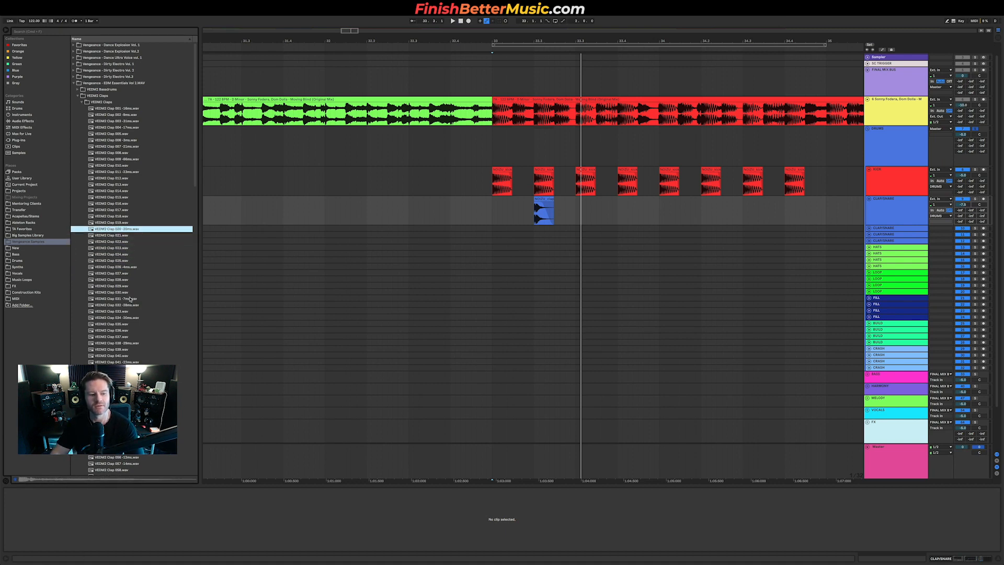
{"action": "key", "text": "Up"}
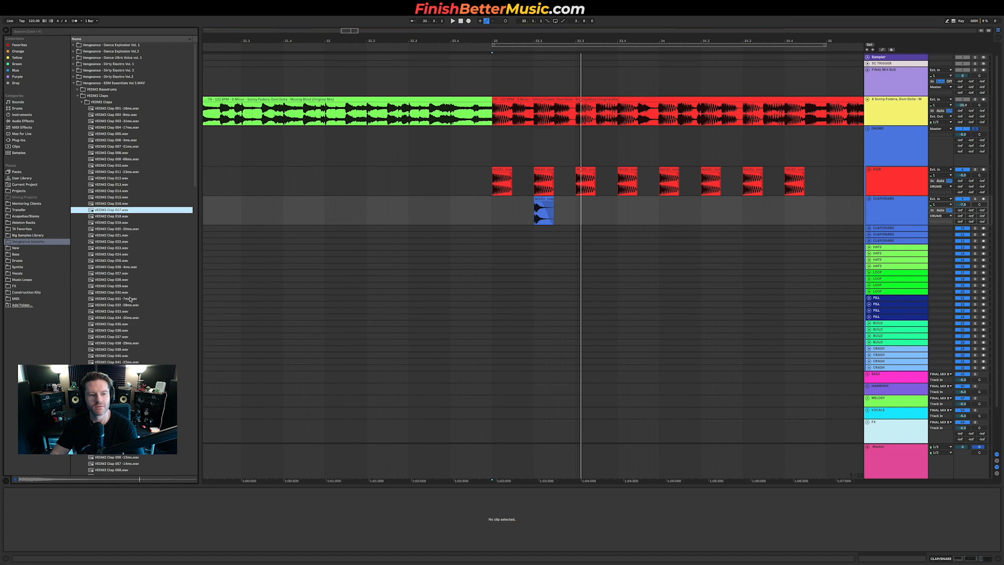
{"action": "key", "text": "Up"}
{"action": "key", "text": "Up"}
{"action": "key", "text": "Up"}
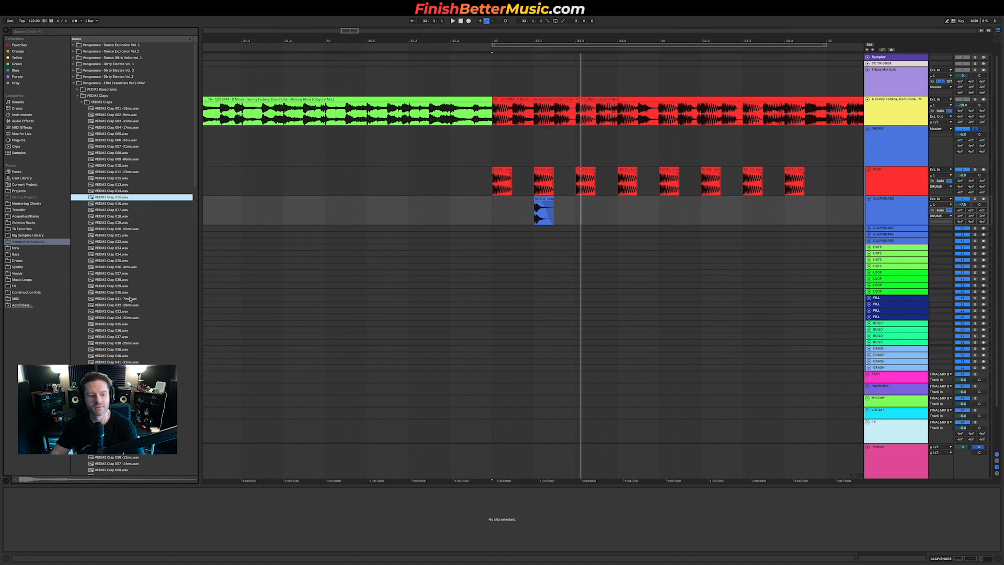
Step: Place a VEDM2 clap on the second CLAP/SNARE track at the fourth beat of the drop
{"action": "left_click_drag", "start_coordinate": [111, 200], "coordinate": [630, 237]}
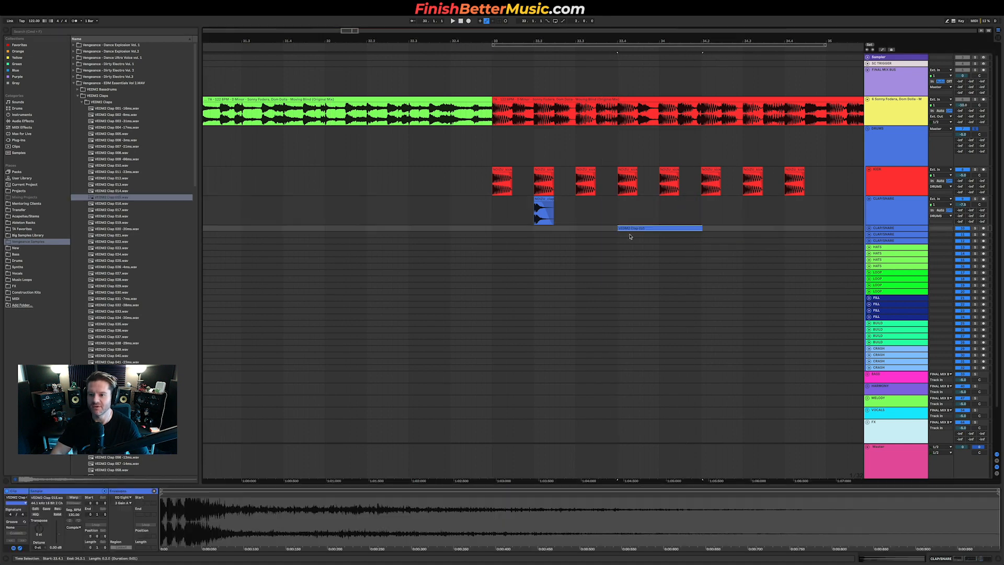
{"action": "left_click", "coordinate": [869, 229]}
Step: Duplicate the first clap so claps fall on beats 2 and 4 across the two bars
{"action": "left_click", "coordinate": [582, 211]}
{"action": "mouse_move", "coordinate": [542, 201]}
{"action": "left_mouse_down"}
{"action": "mouse_move", "coordinate": [627, 205]}
{"action": "mouse_move", "coordinate": [492, 207]}
{"action": "left_mouse_up"}
{"action": "key", "text": "ctrl+d"}
Step: Shorten the layered VEDM2 clap clip to one beat and play the drop from its start
{"action": "left_click_drag", "start_coordinate": [702, 228], "coordinate": [660, 226]}
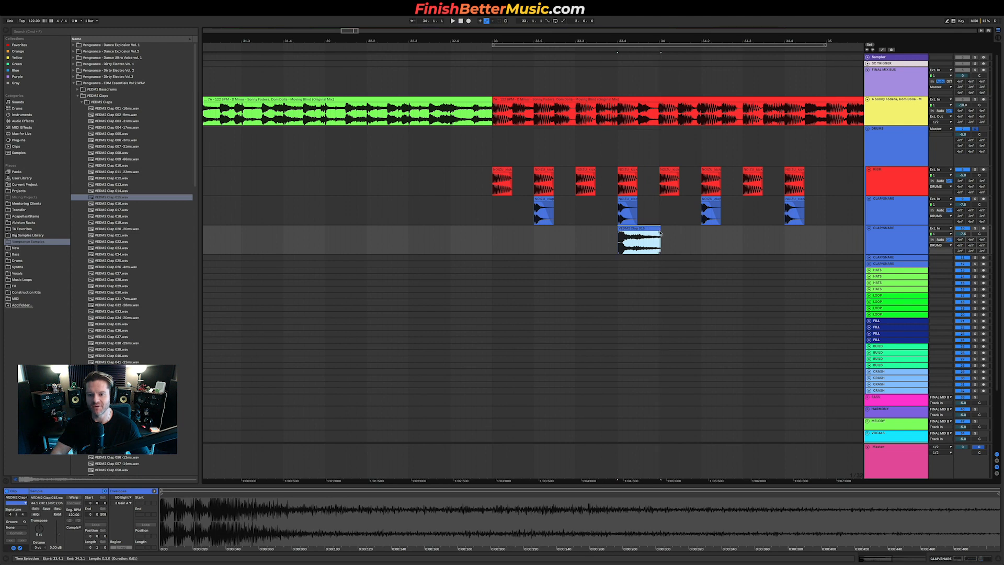
{"action": "left_click", "coordinate": [661, 232]}
{"action": "left_click", "coordinate": [660, 232]}
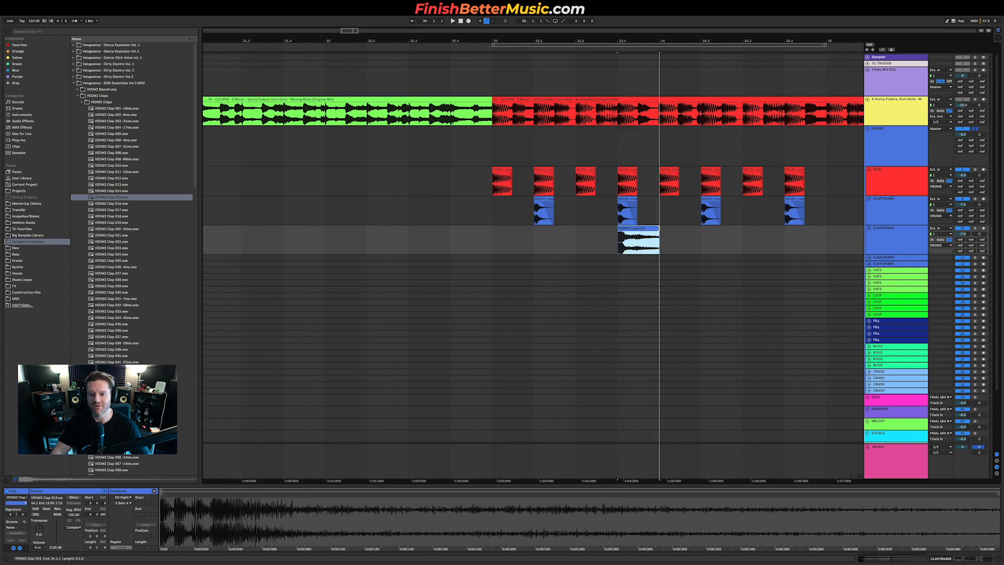
{"action": "left_click_drag", "start_coordinate": [659, 228], "coordinate": [652, 234]}
{"action": "left_click", "coordinate": [491, 245]}
{"action": "key", "text": "space"}
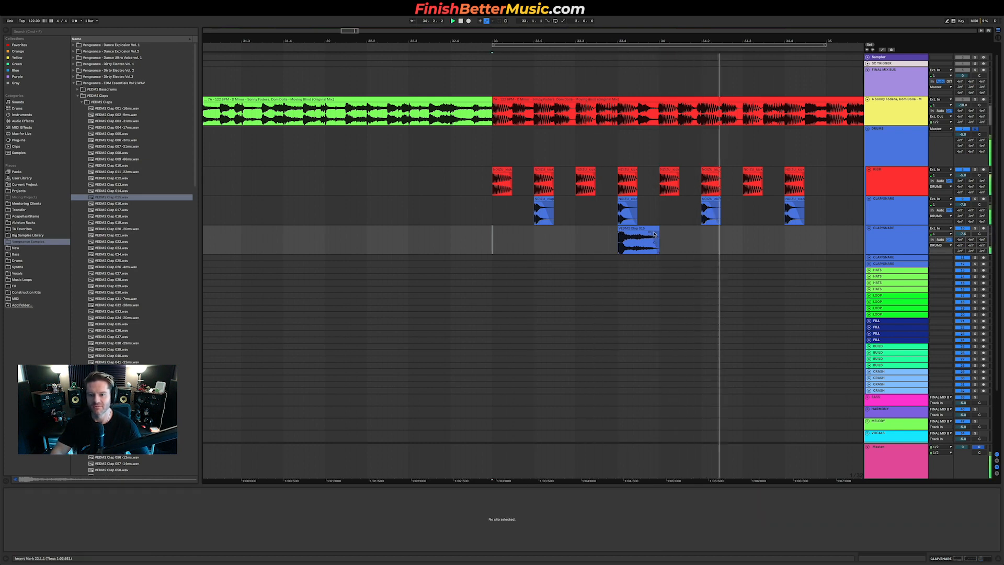
Step: Duplicate the first bar of the layered clap track into the next bar and play the pattern
{"action": "left_click", "coordinate": [624, 234]}
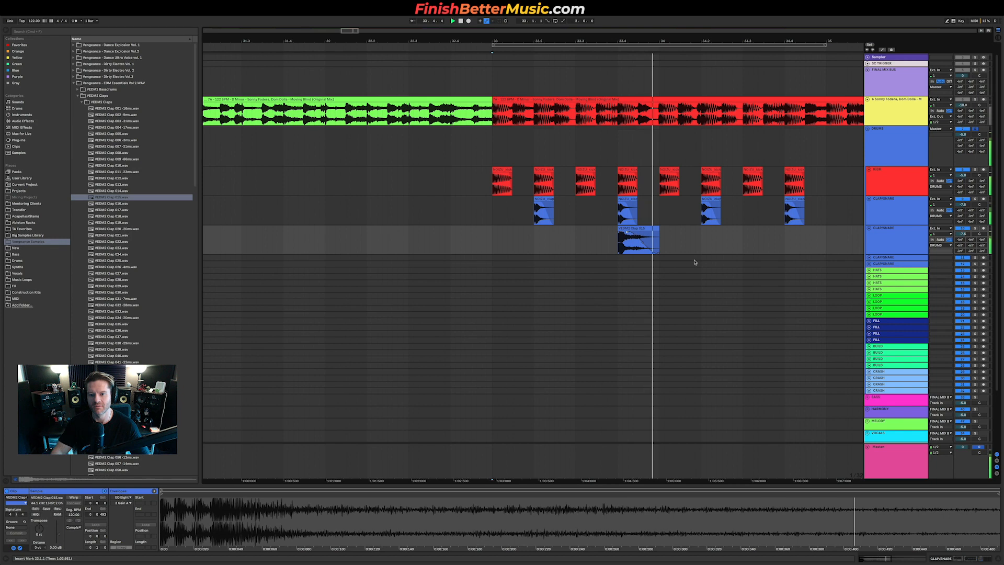
{"action": "key", "text": "space"}
{"action": "key", "text": "space"}
{"action": "left_click_drag", "start_coordinate": [628, 232], "coordinate": [654, 233]}
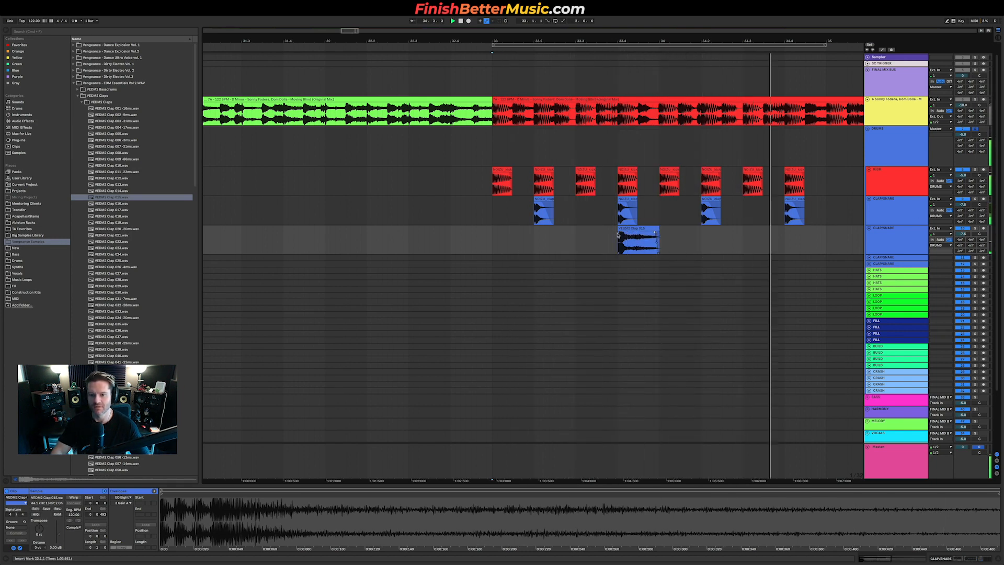
{"action": "left_click_drag", "start_coordinate": [491, 239], "coordinate": [654, 236]}
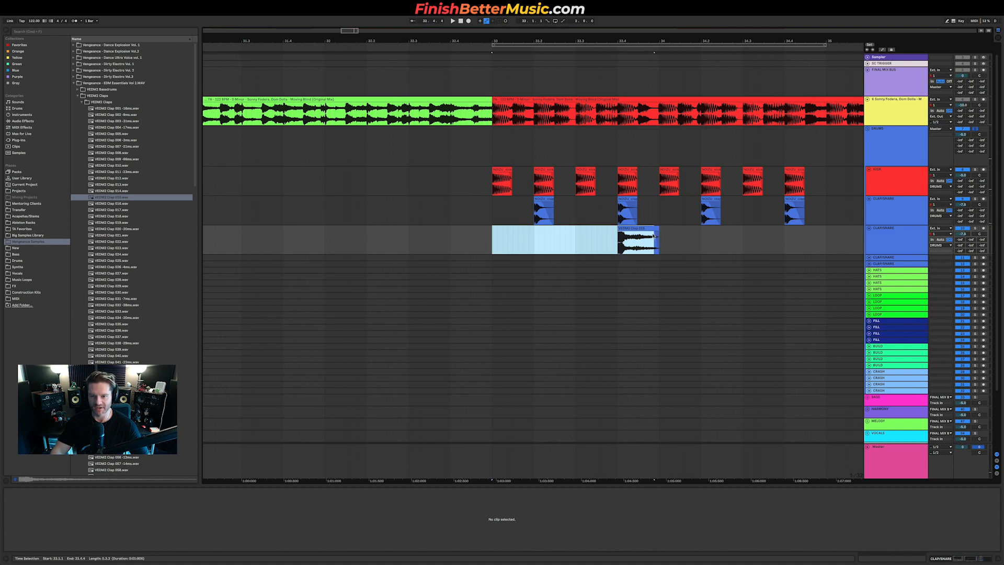
{"action": "key", "text": "super+d"}
{"action": "key", "text": "space"}
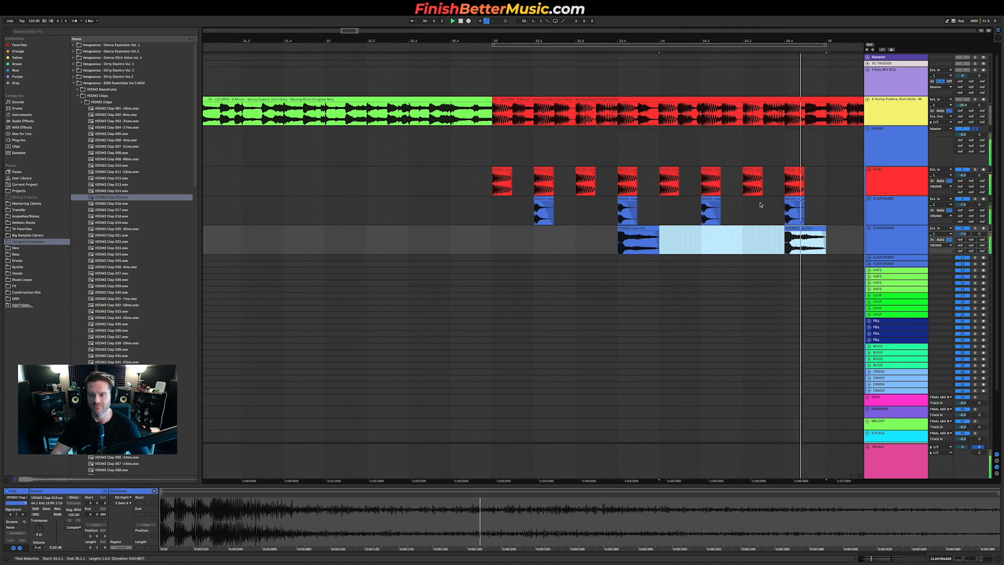
Step: Loop the two bars of the drop and toggle the reference track to compare
{"action": "left_click_drag", "start_coordinate": [492, 241], "coordinate": [816, 234]}
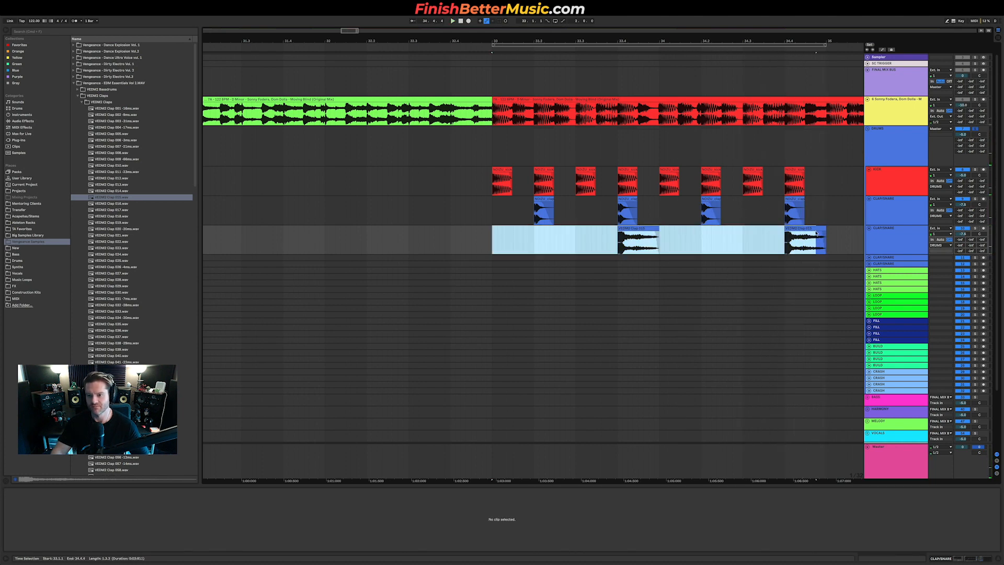
{"action": "key", "text": "super+l"}
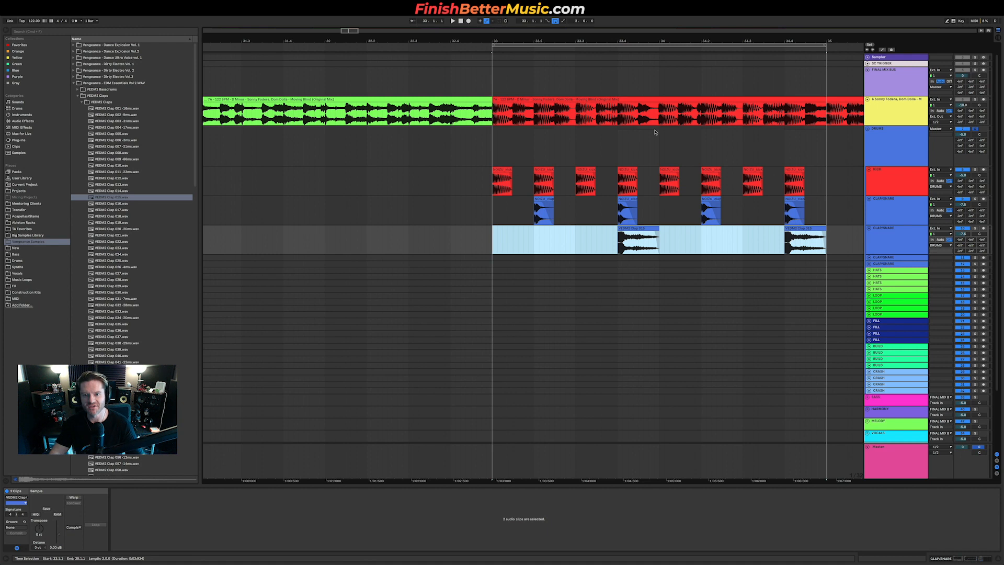
{"action": "left_click", "coordinate": [975, 99]}
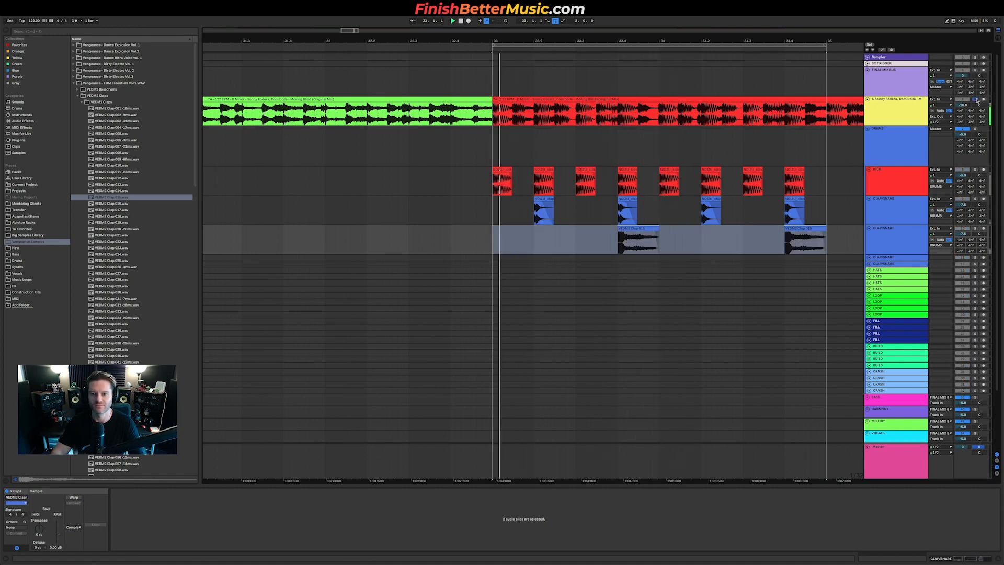
{"action": "left_click", "coordinate": [976, 99]}
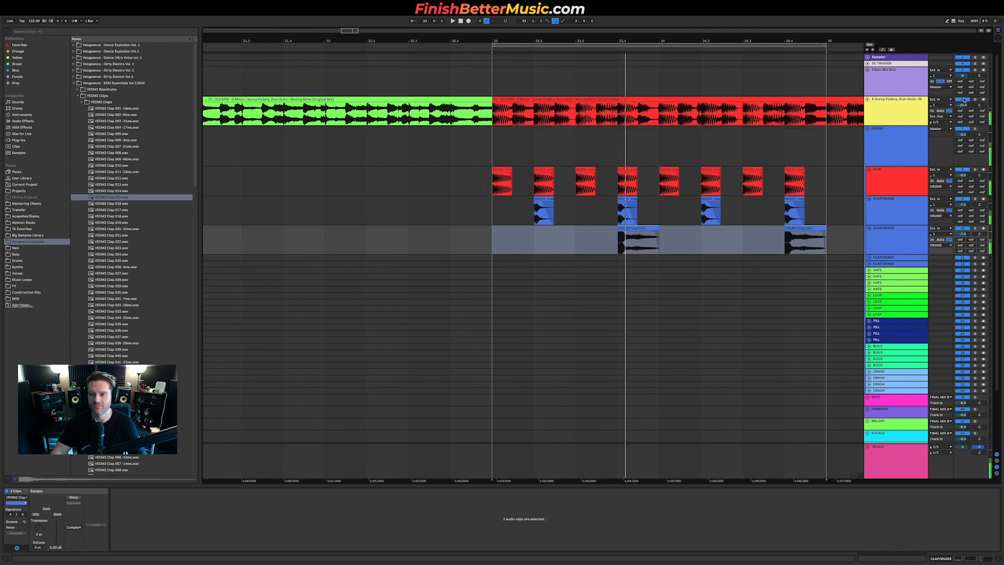
Step: Try shifting the first layered clap, undo the move, and replay the looped drop
{"action": "left_click_drag", "start_coordinate": [656, 237], "coordinate": [638, 235]}
{"action": "key", "text": "super+z"}
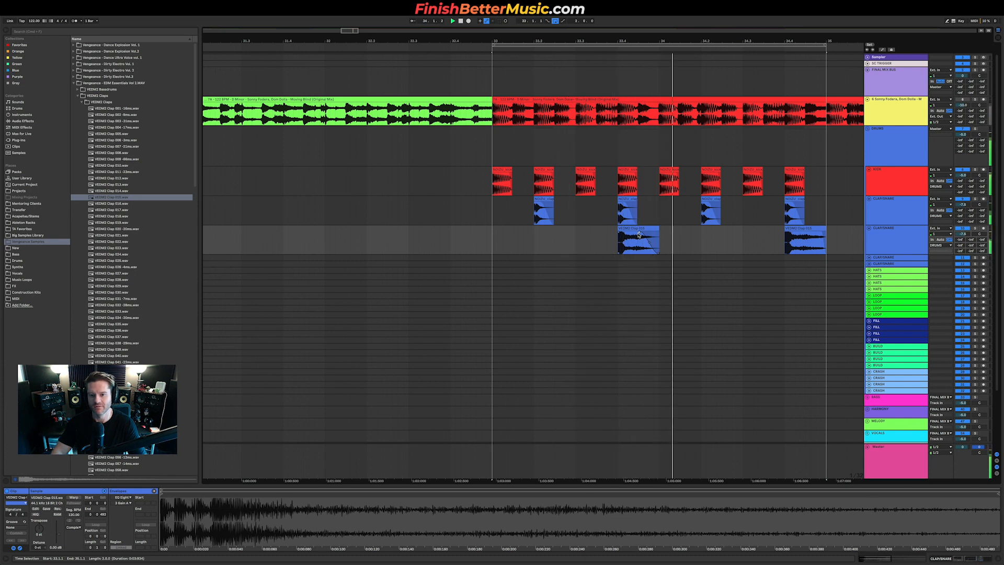
{"action": "left_click", "coordinate": [805, 237]}
{"action": "left_click_drag", "start_coordinate": [803, 234], "coordinate": [803, 234]}
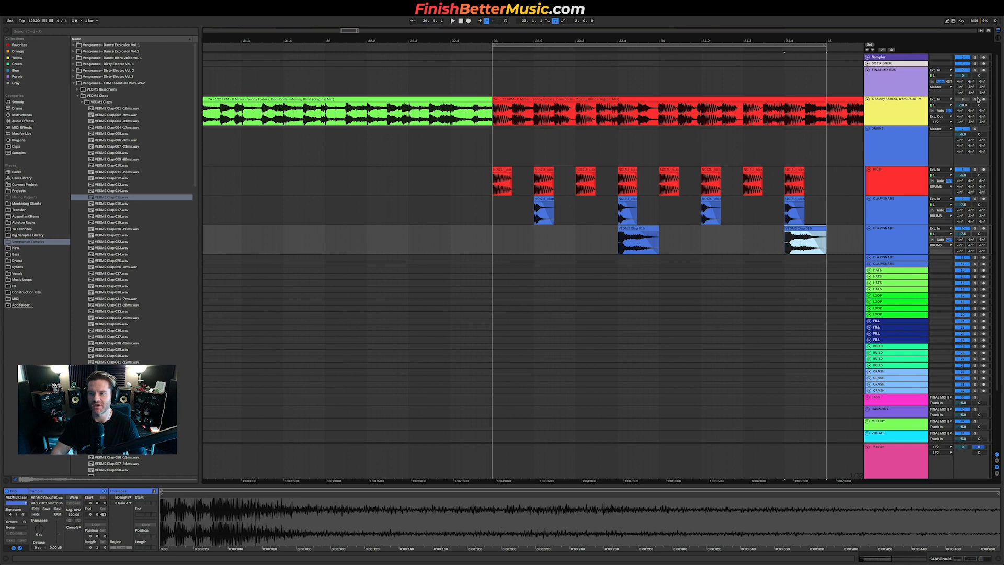
{"action": "key", "text": "space"}
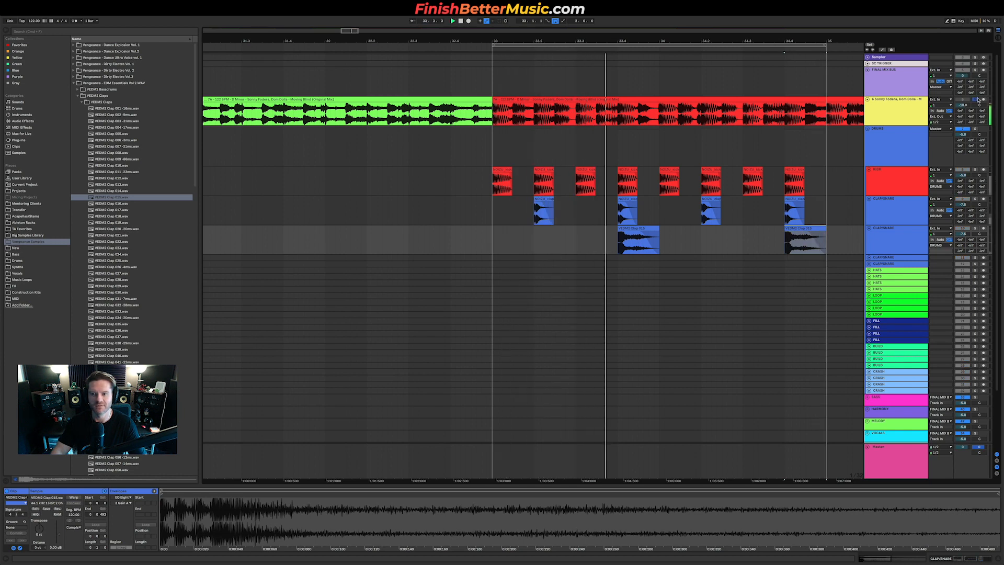
Step: Browse into the VEDM2 Cymbals open hi-hat folder and audition the open hi-hat samples one after another
{"action": "left_click", "coordinate": [105, 102]}
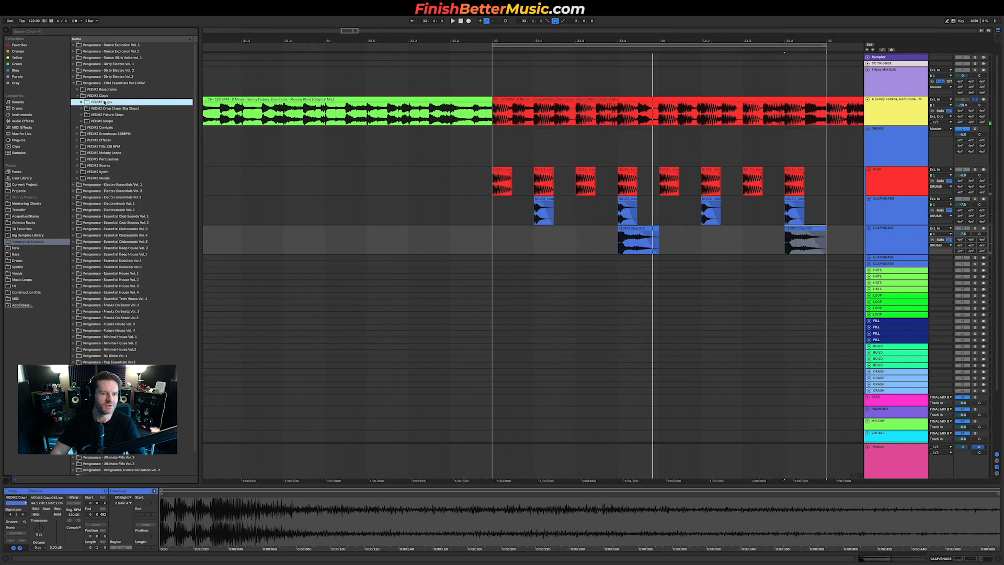
{"action": "left_click", "coordinate": [109, 129]}
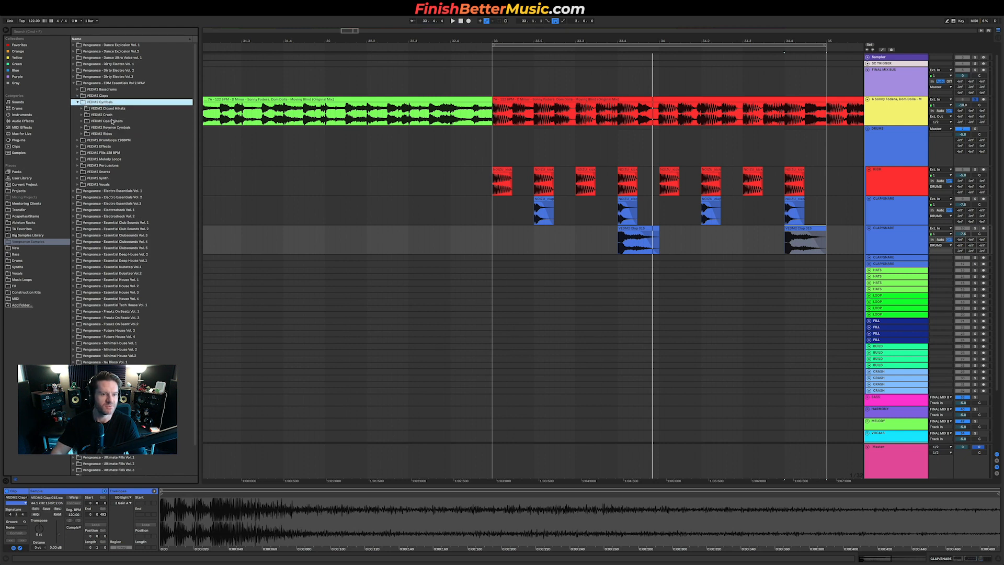
{"action": "left_click", "coordinate": [112, 121]}
{"action": "left_click", "coordinate": [128, 158]}
{"action": "left_click", "coordinate": [153, 260]}
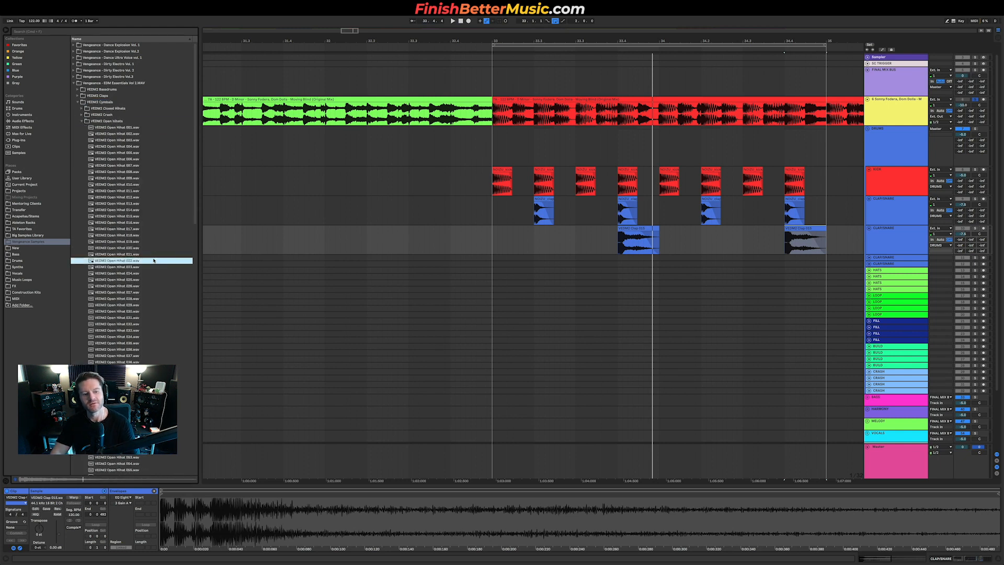
{"action": "key", "text": "Down"}
{"action": "key", "text": "Down"}
{"action": "key", "text": "Down"}
{"action": "key", "text": "Down"}
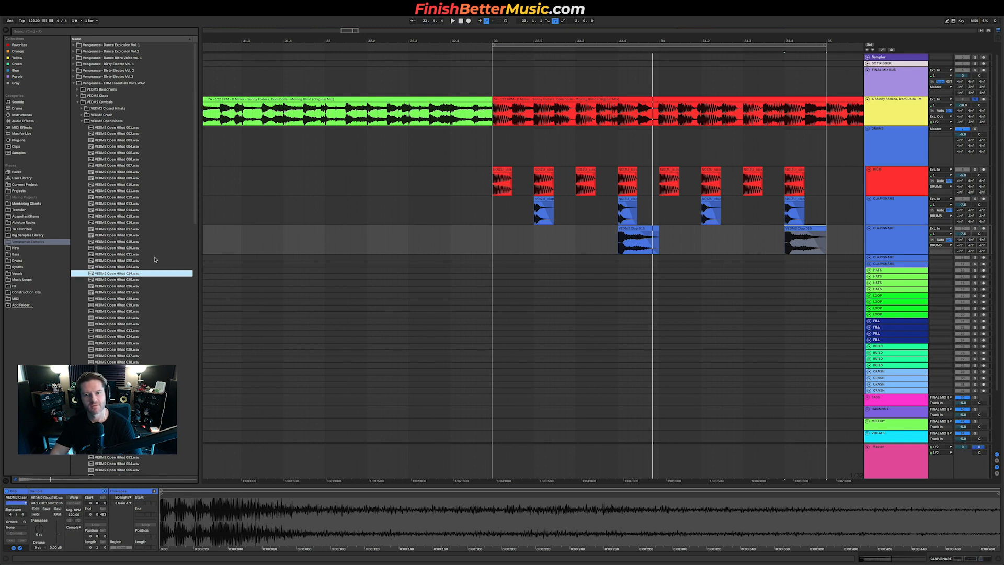
{"action": "key", "text": "Down"}
{"action": "key", "text": "Down"}
{"action": "key", "text": "Down"}
{"action": "key", "text": "Down"}
{"action": "key", "text": "Down"}
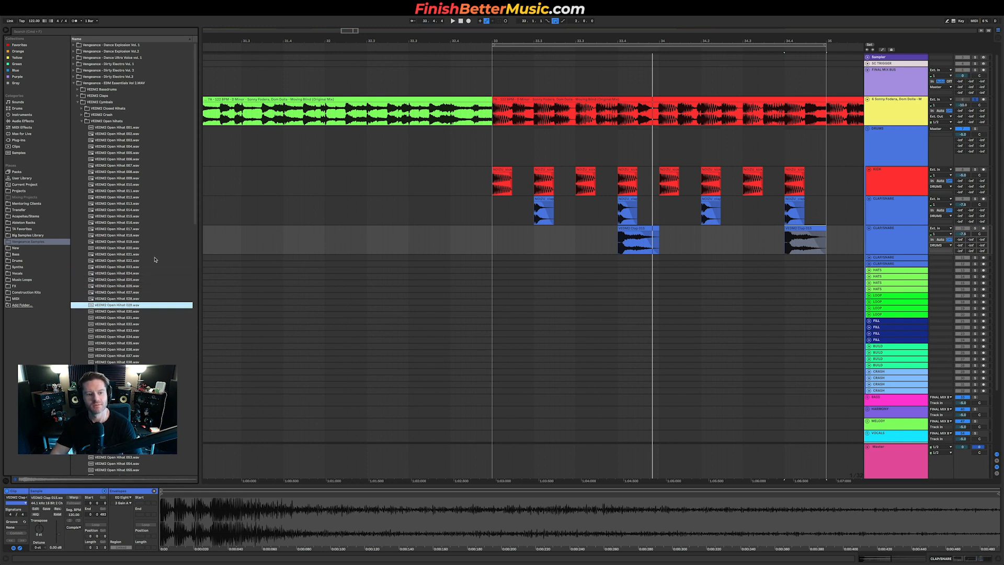
{"action": "key", "text": "Up"}
{"action": "key", "text": "Up"}
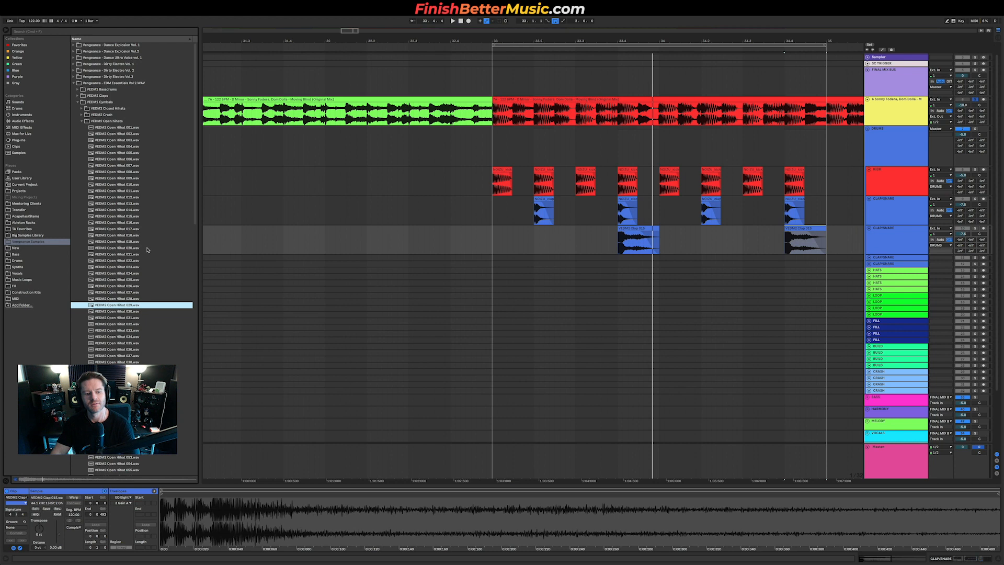
Step: Place an open hi-hat sample on the HATS track at the drop's first off-beat, duplicate it along the loop, and play
{"action": "left_click", "coordinate": [868, 271]}
{"action": "left_click_drag", "start_coordinate": [108, 305], "coordinate": [498, 283]}
{"action": "left_click", "coordinate": [495, 284]}
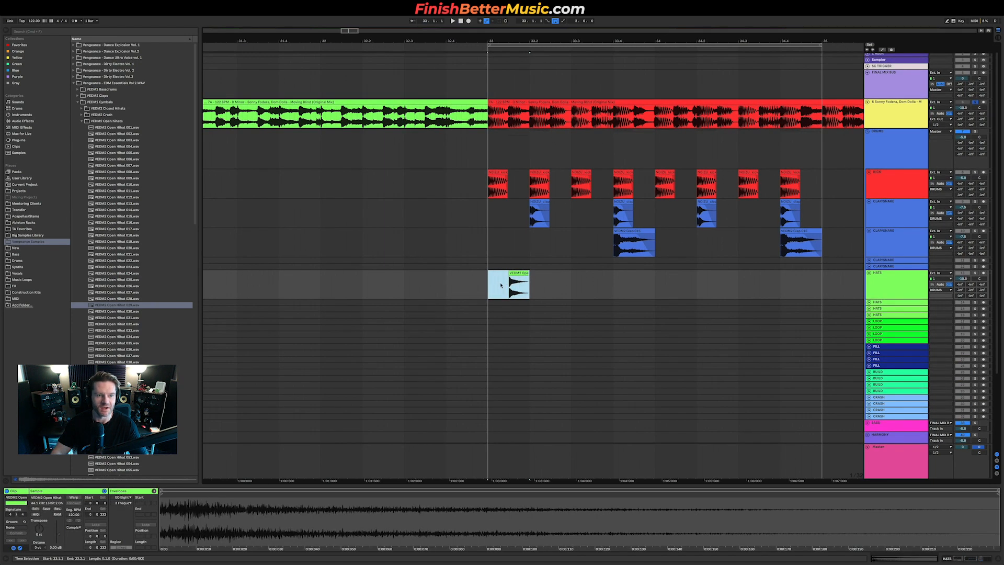
{"action": "key", "text": "super+d"}
{"action": "key", "text": "super+d"}
{"action": "key", "text": "super+d"}
{"action": "key", "text": "super+d"}
{"action": "key", "text": "super+d"}
{"action": "key", "text": "super+d"}
{"action": "key", "text": "super+d"}
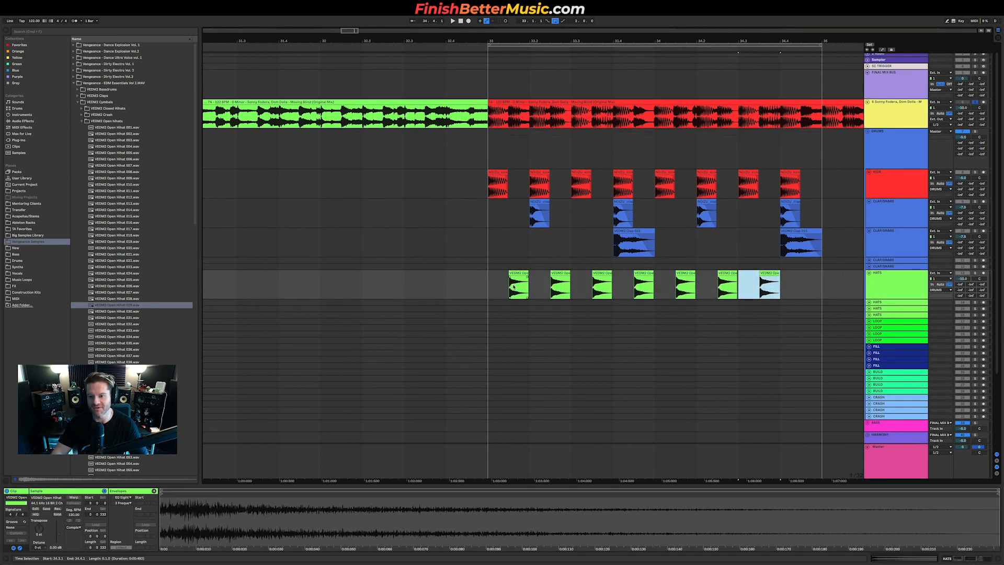
{"action": "key", "text": "space"}
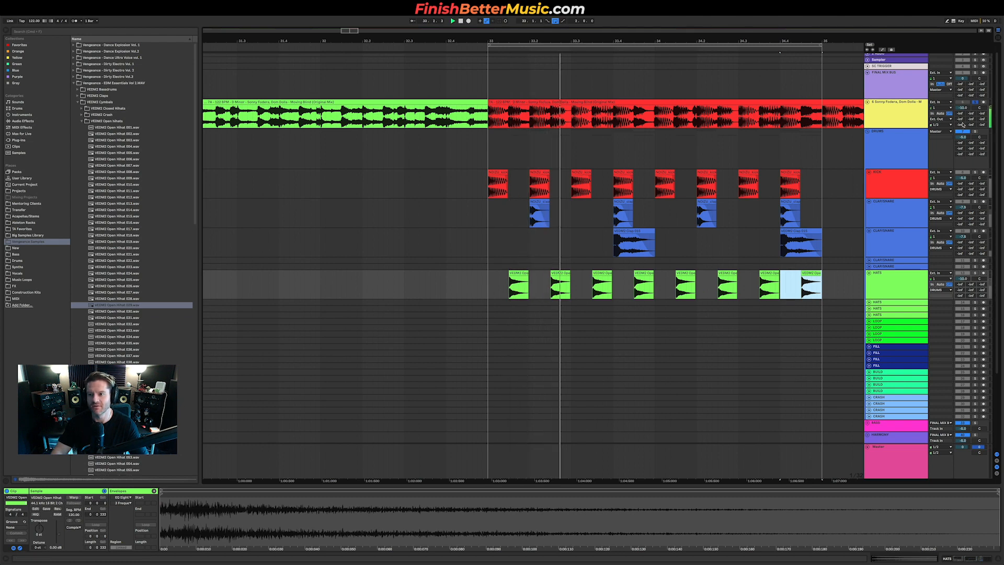
{"action": "key", "text": "0"}
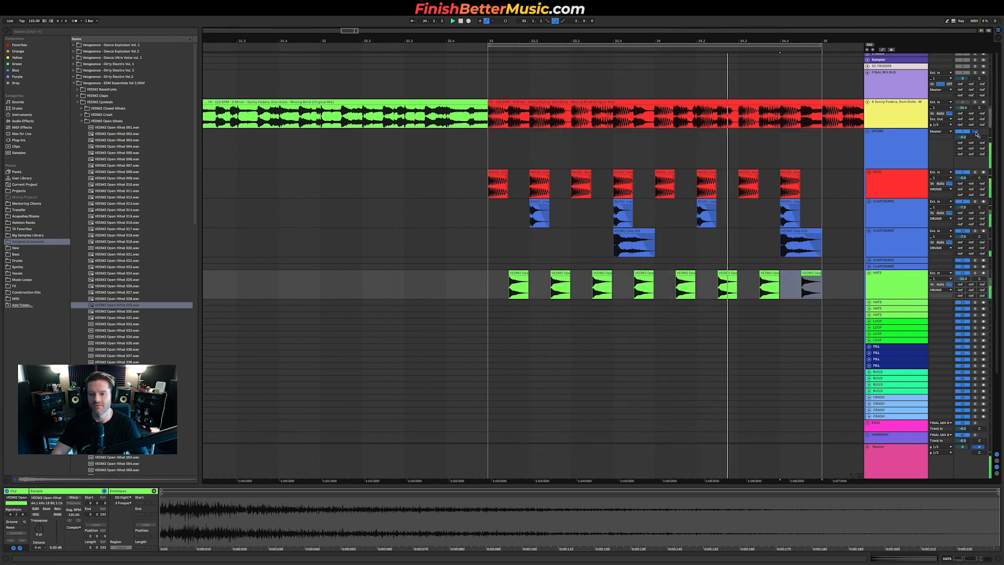
Step: Duplicate the reference track and delete everything from the copy except the looped drop section
{"action": "key", "text": "minus"}
{"action": "key", "text": "minus"}
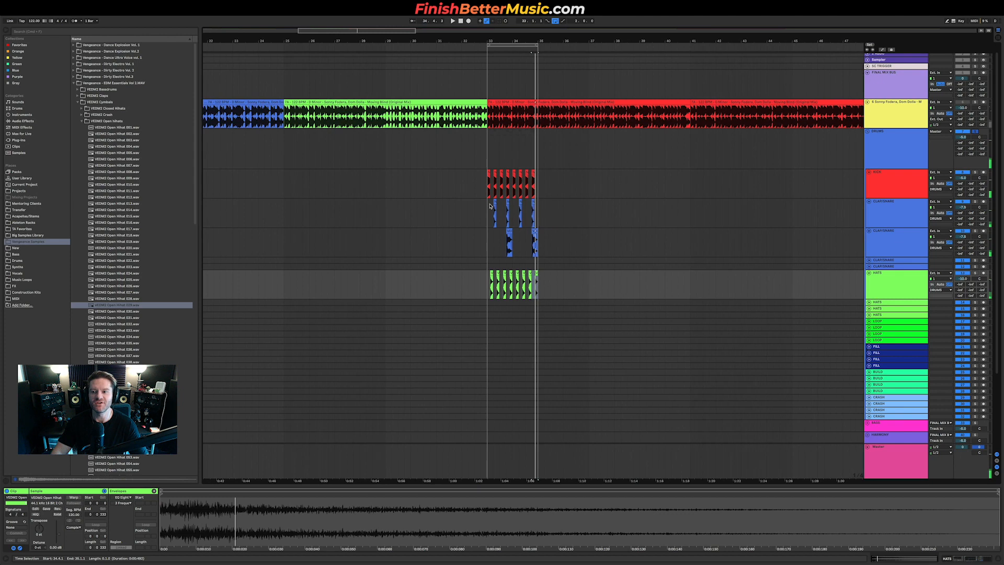
{"action": "left_click", "coordinate": [877, 109]}
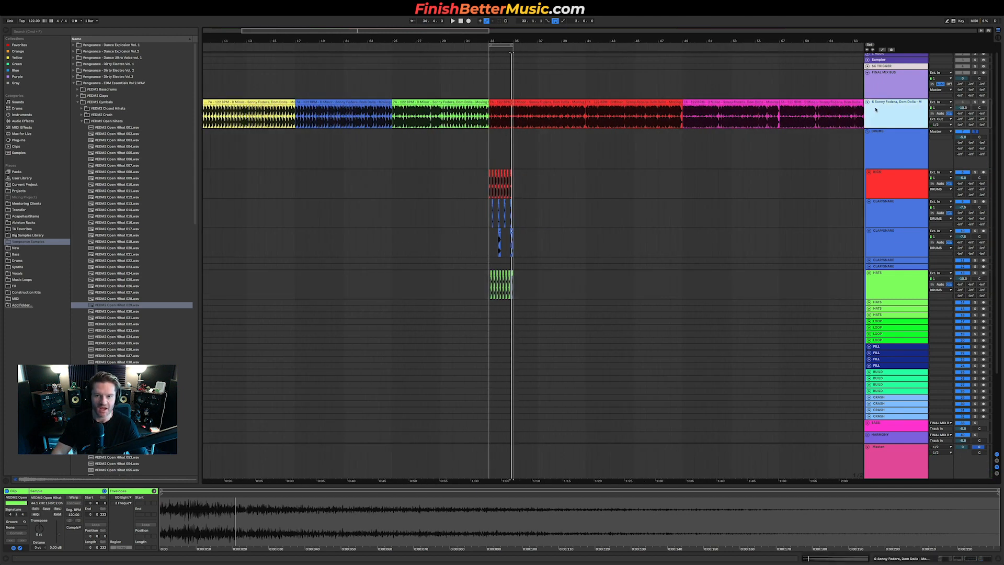
{"action": "key", "text": "super+d"}
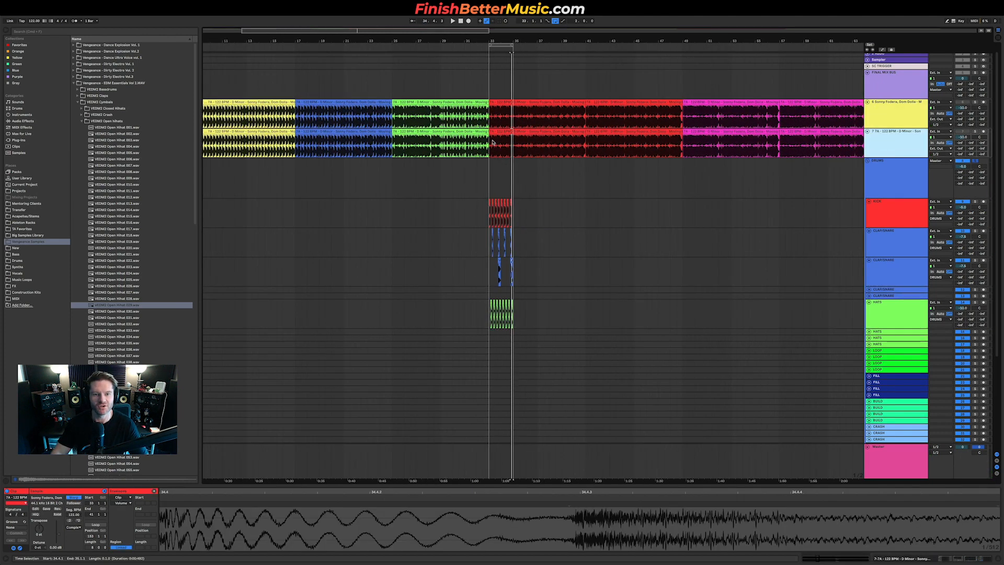
{"action": "key", "text": "minus"}
{"action": "key", "text": "minus"}
{"action": "key", "text": "minus"}
{"action": "left_click", "coordinate": [832, 138]}
{"action": "left_click_drag", "start_coordinate": [814, 139], "coordinate": [360, 140]}
{"action": "key", "text": "Delete"}
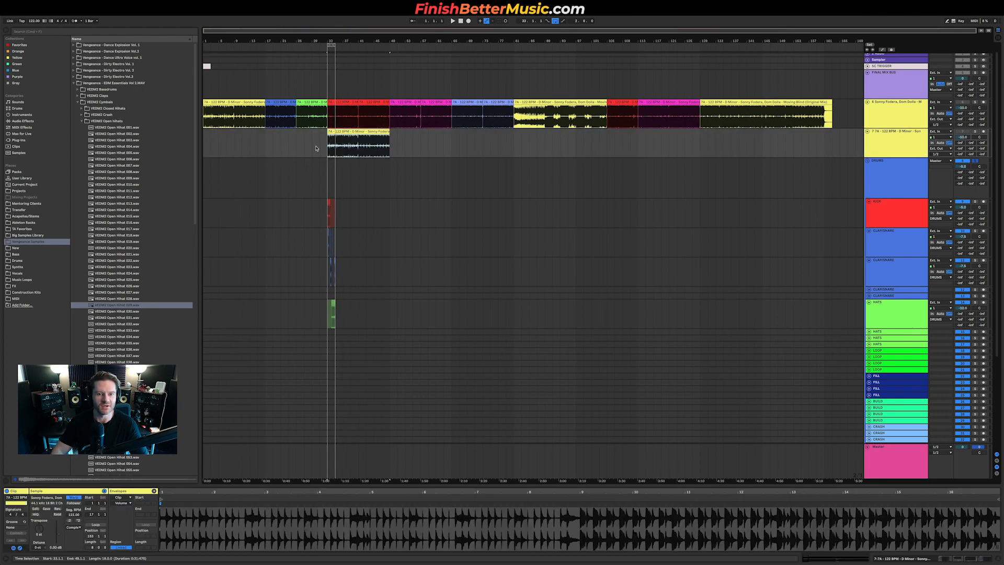
Step: Solo the trimmed reference copy and play the looped drop against the rebuilt drums
{"action": "key", "text": "plus"}
{"action": "key", "text": "plus"}
{"action": "key", "text": "plus"}
{"action": "key", "text": "plus"}
{"action": "key", "text": "plus"}
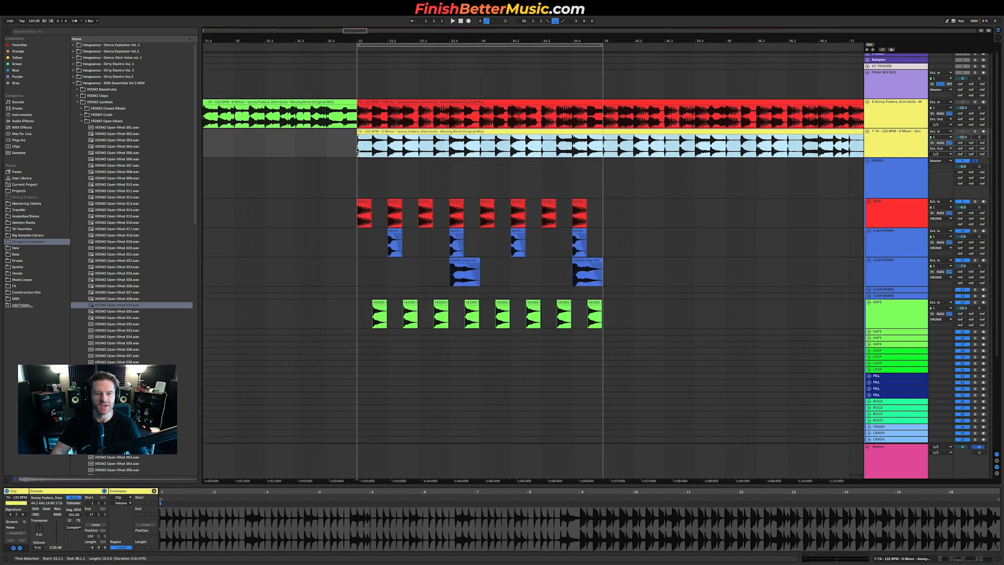
{"action": "key", "text": "plus"}
{"action": "left_click", "coordinate": [975, 131]}
{"action": "key", "text": "space"}
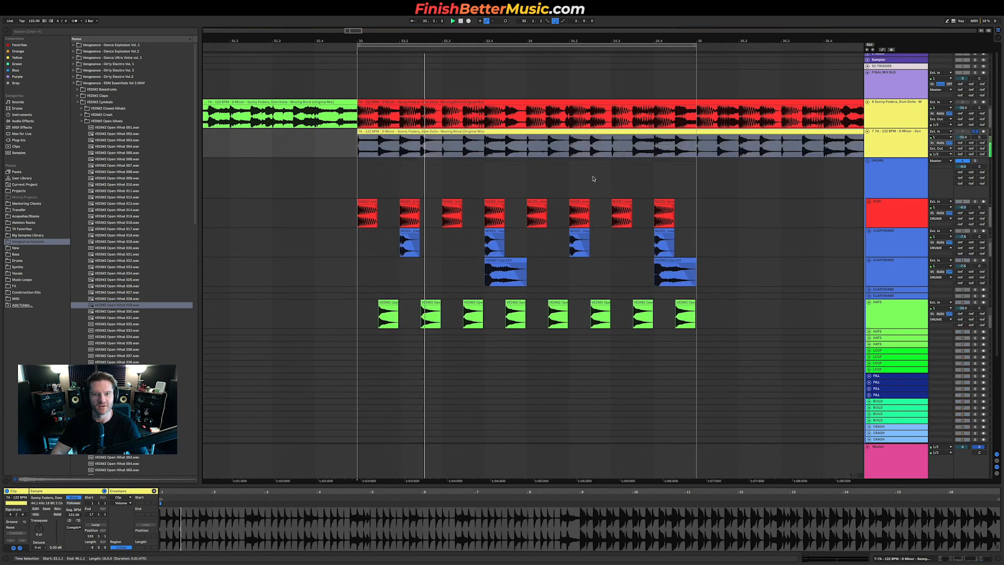
Step: Zoom in on the first hi-hat hit and move the hi-hat clip slightly earlier to align with the reference
{"action": "key", "text": "plus"}
{"action": "key", "text": "plus"}
{"action": "key", "text": "plus"}
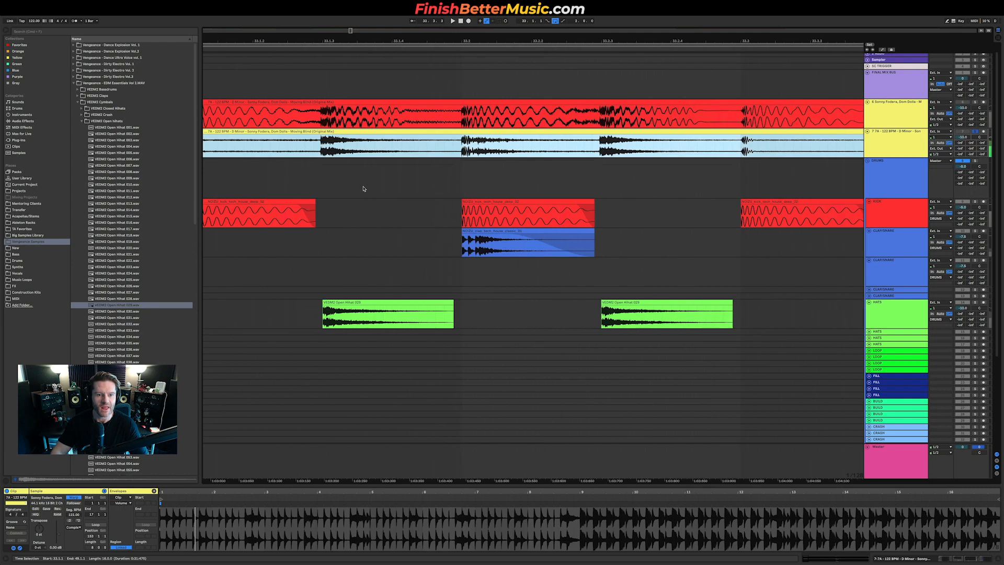
{"action": "key", "text": "plus"}
{"action": "key", "text": "plus"}
{"action": "key", "text": "plus"}
{"action": "key", "text": "plus"}
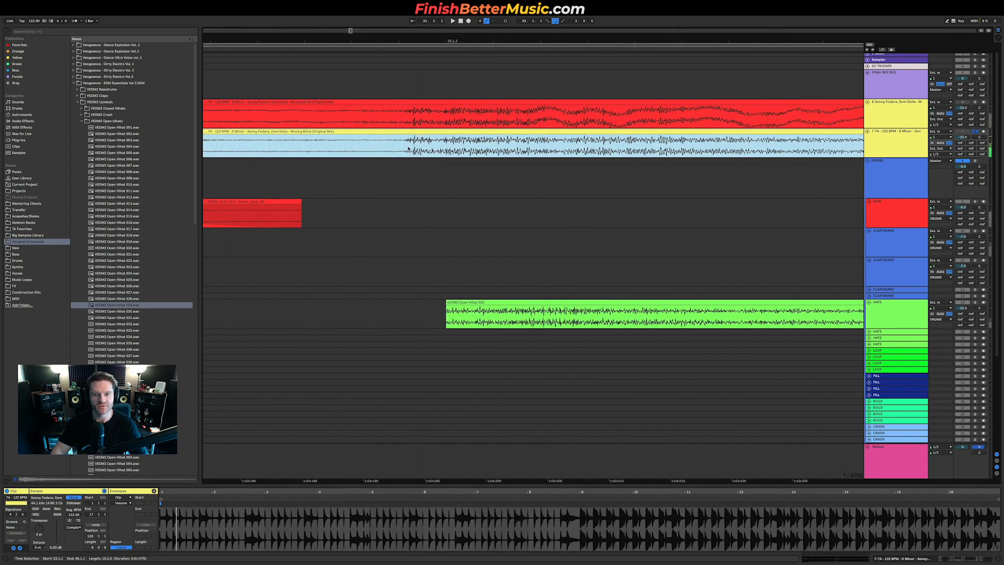
{"action": "left_click_drag", "start_coordinate": [467, 307], "coordinate": [431, 302]}
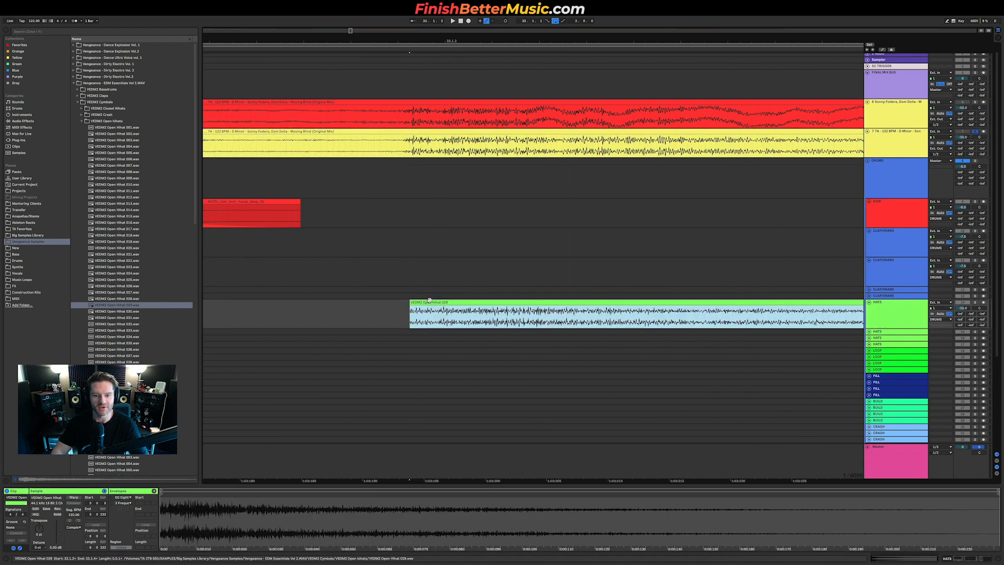
Step: Clear the later hat clips and duplicate the first two aligned off-beat hats three times to fill both bars
{"action": "scroll", "coordinate": [431, 301], "scroll_direction": "down", "scroll_amount": 8}
{"action": "scroll", "coordinate": [433, 300], "scroll_direction": "right", "scroll_amount": 4}
{"action": "scroll", "coordinate": [433, 300], "scroll_direction": "right", "scroll_amount": 5}
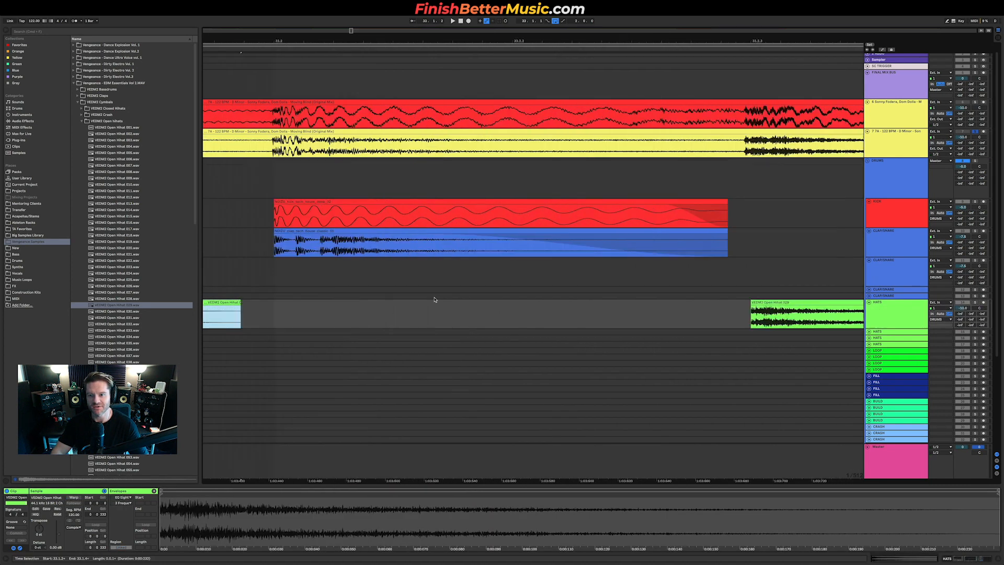
{"action": "scroll", "coordinate": [532, 294], "scroll_direction": "up", "scroll_amount": 6}
{"action": "left_click_drag", "start_coordinate": [489, 303], "coordinate": [830, 315]}
{"action": "scroll", "coordinate": [487, 311], "scroll_direction": "down", "scroll_amount": 10}
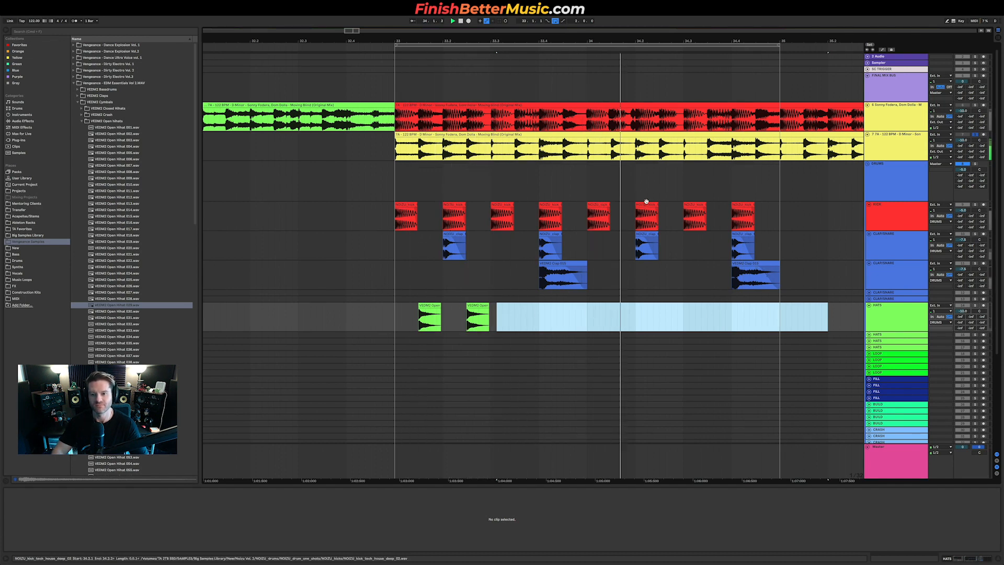
{"action": "left_click_drag", "start_coordinate": [398, 316], "coordinate": [494, 312]}
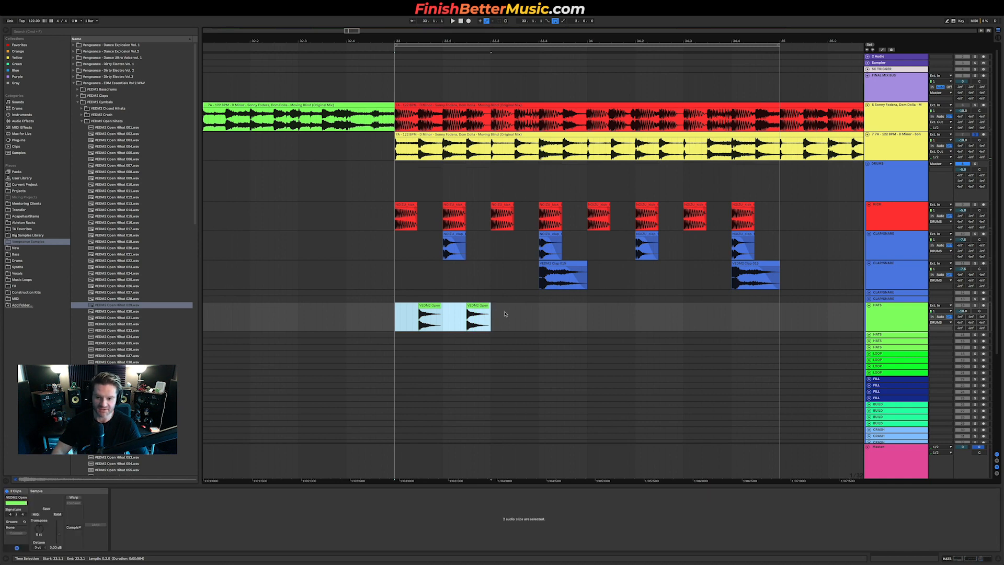
{"action": "key", "text": "super+d"}
{"action": "key", "text": "super+d"}
{"action": "key", "text": "super+d"}
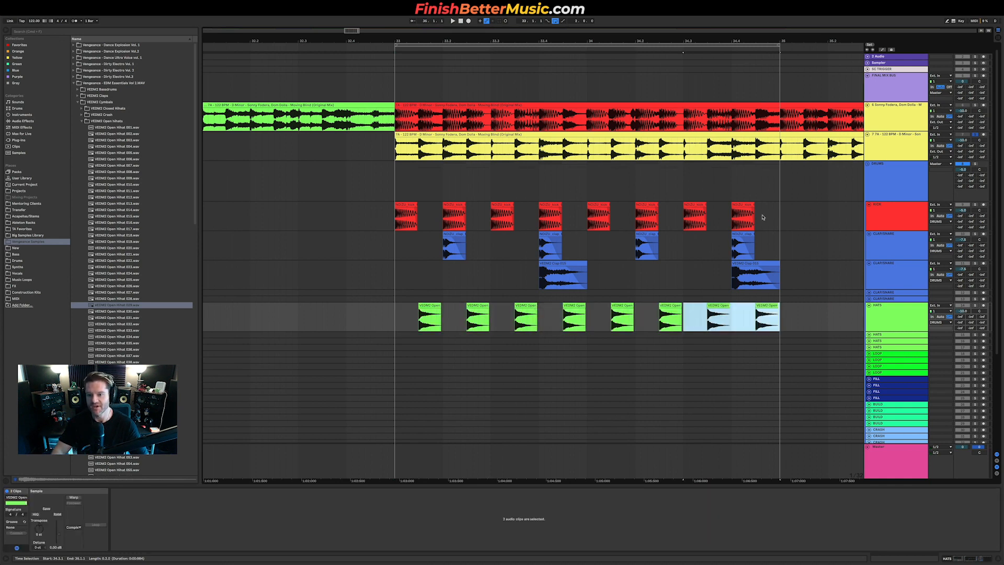
Step: Unfold the third clap track and audition samples in the VEDM2 Reverse Cymbals folder
{"action": "left_click", "coordinate": [867, 293]}
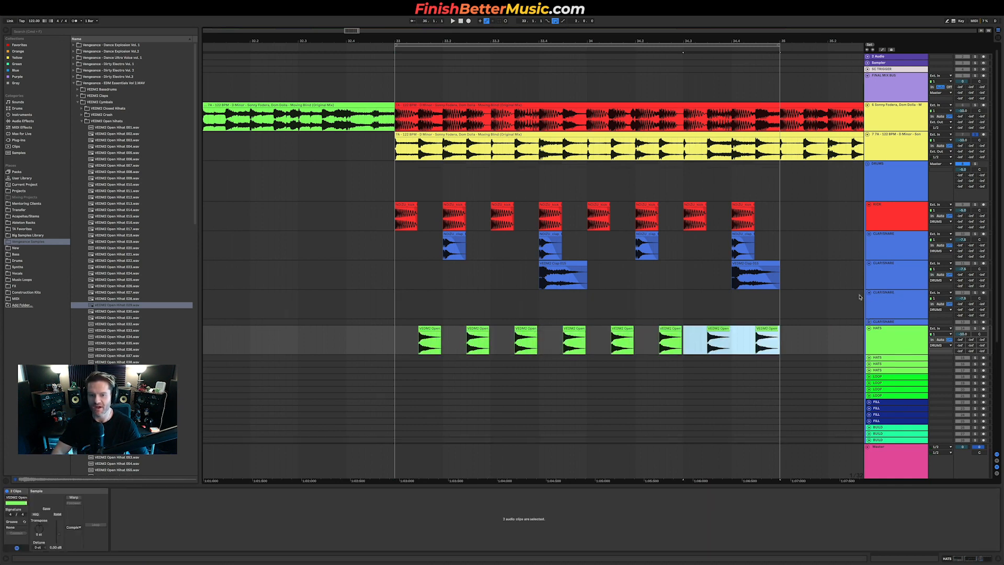
{"action": "left_click", "coordinate": [110, 103]}
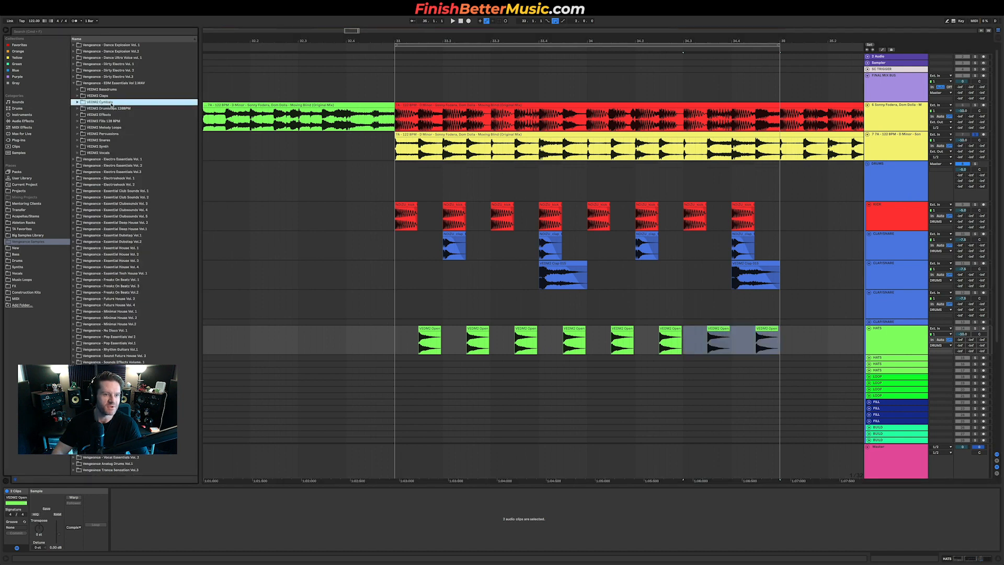
{"action": "left_click", "coordinate": [111, 103]}
{"action": "left_click", "coordinate": [109, 127]}
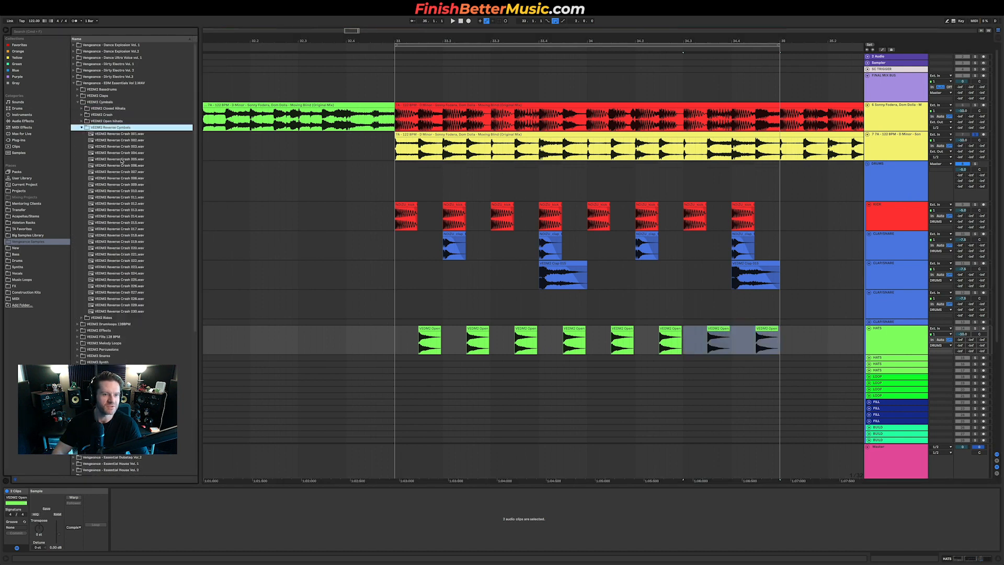
{"action": "left_click", "coordinate": [119, 159]}
{"action": "key", "text": "Down"}
{"action": "key", "text": "Down"}
{"action": "key", "text": "Down"}
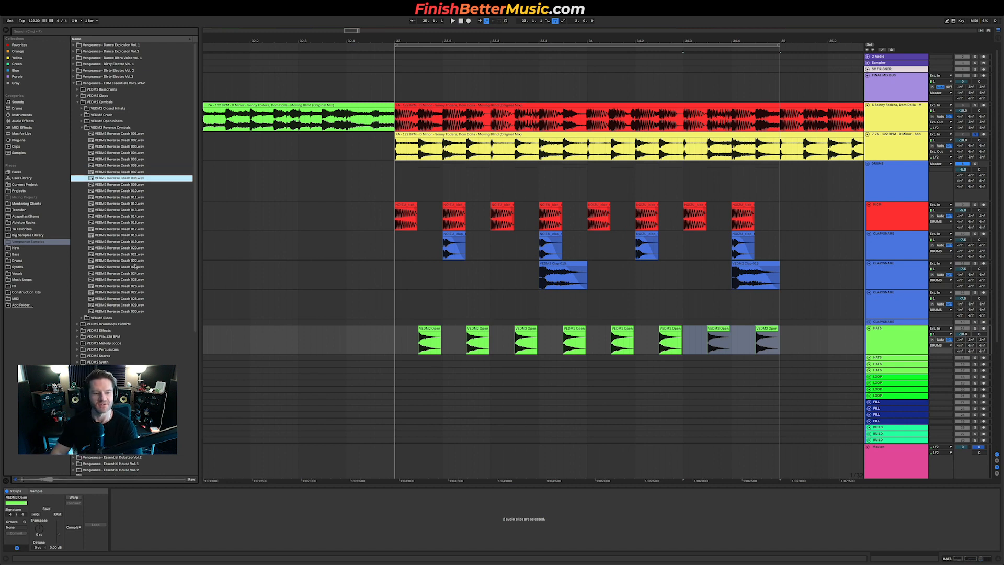
{"action": "key", "text": "Down"}
{"action": "key", "text": "Down"}
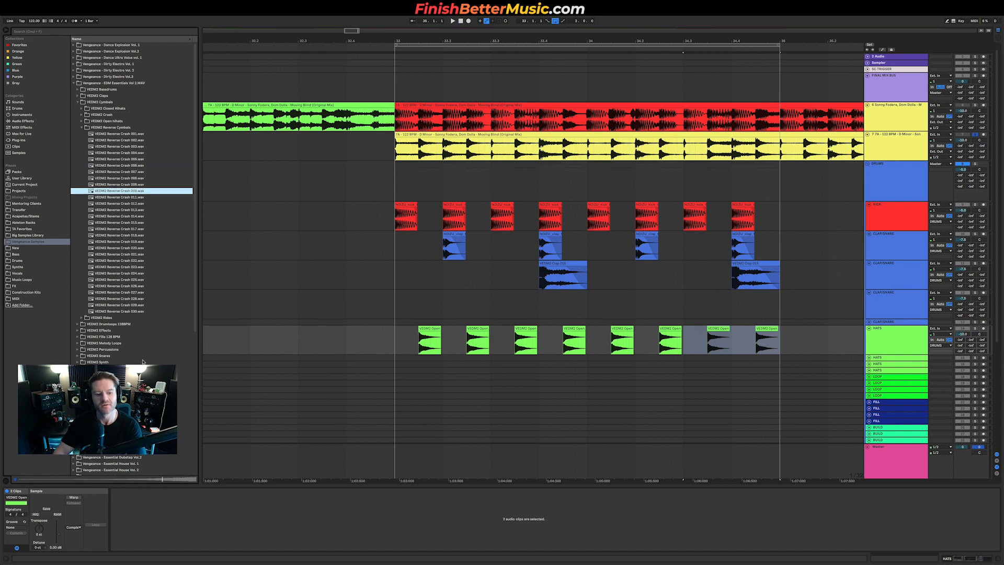
{"action": "key", "text": "Down"}
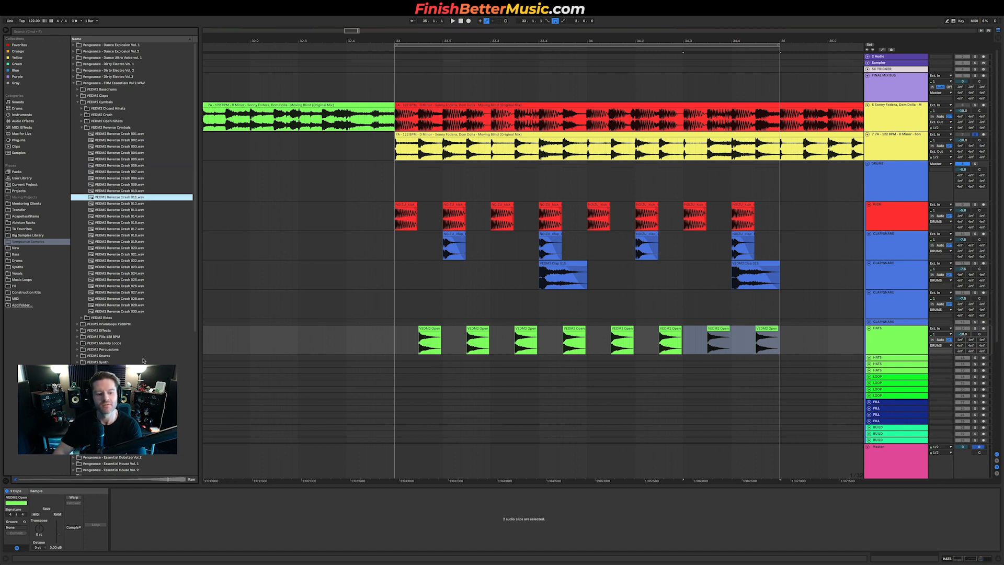
Step: Place a VEDM2 reverse crash on the third clap track leading into the loop's last beat, and play
{"action": "left_click_drag", "start_coordinate": [149, 193], "coordinate": [734, 299]}
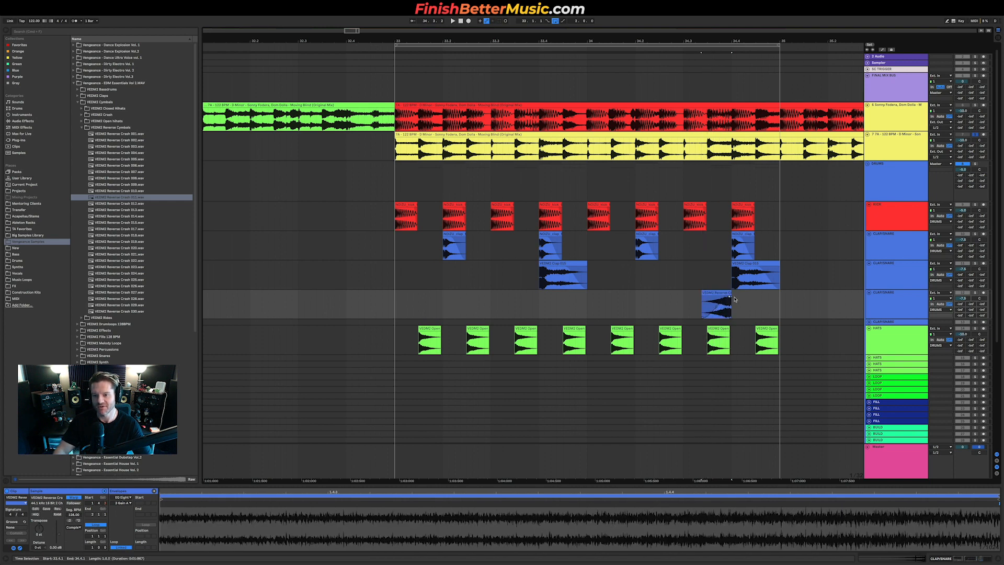
{"action": "left_click", "coordinate": [684, 304]}
{"action": "key", "text": "space"}
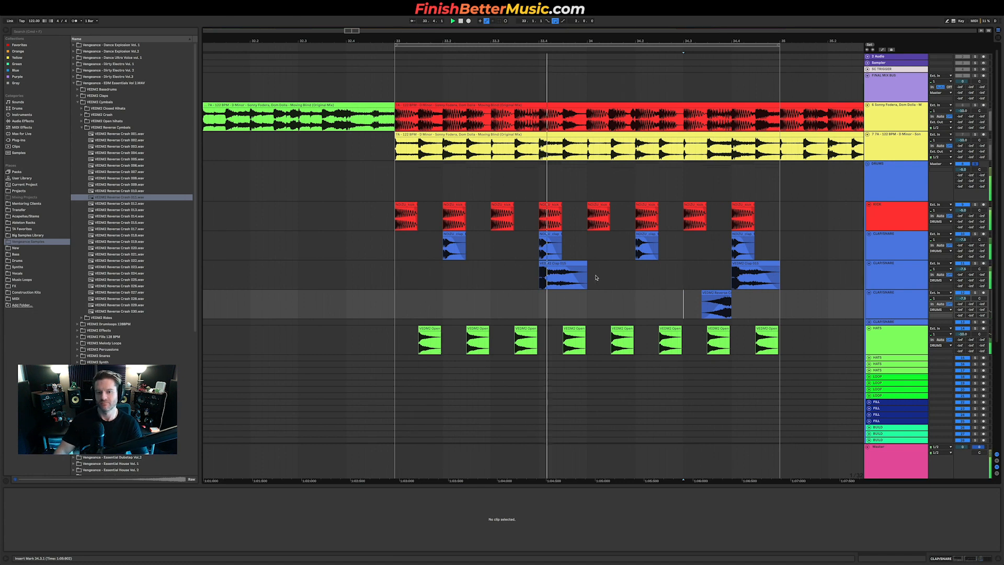
{"action": "scroll", "coordinate": [643, 283], "scroll_direction": "down", "scroll_amount": 2}
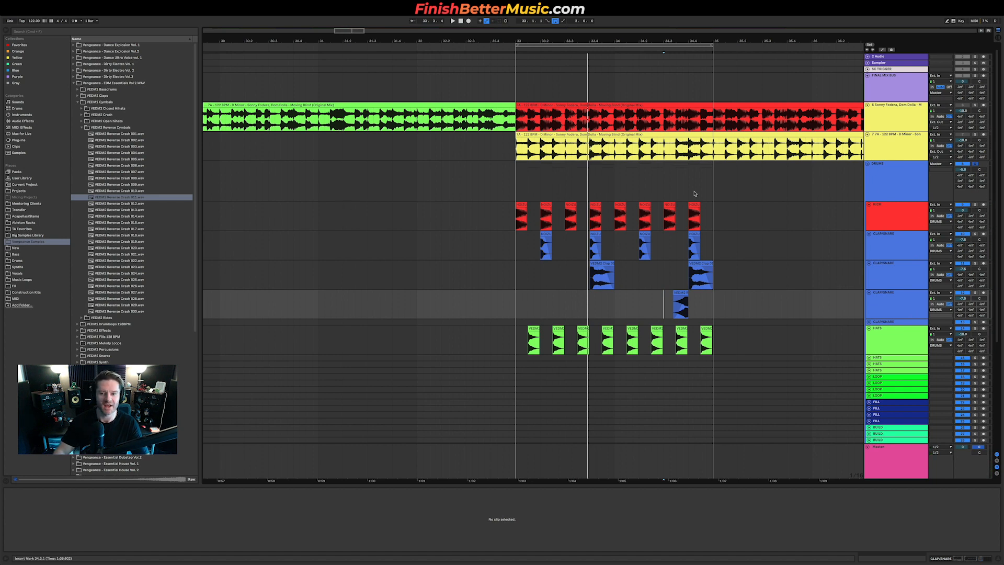
{"action": "left_click", "coordinate": [872, 205]}
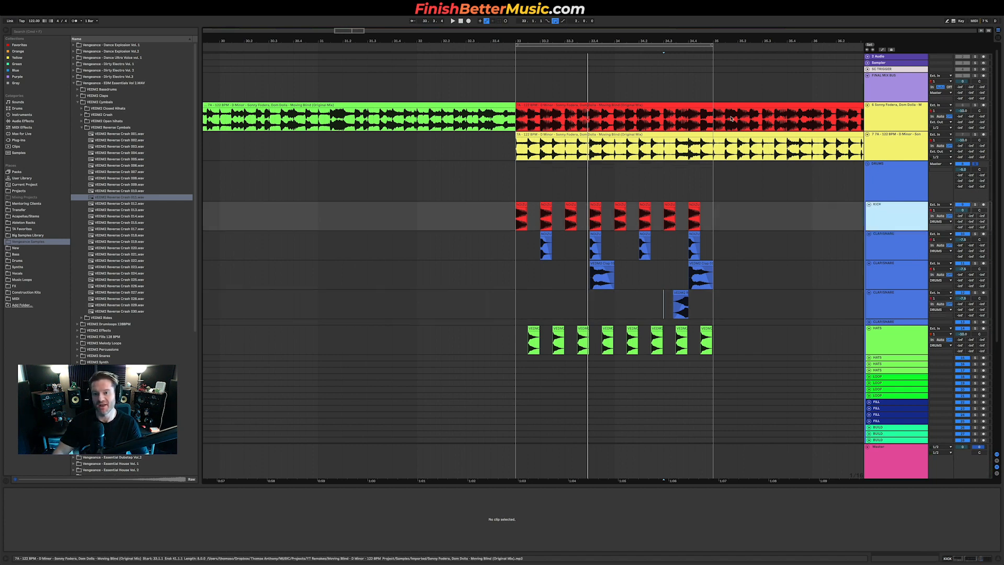
{"action": "scroll", "coordinate": [778, 156], "scroll_direction": "down", "scroll_amount": 2}
{"action": "scroll", "coordinate": [778, 156], "scroll_direction": "down", "scroll_amount": 6}
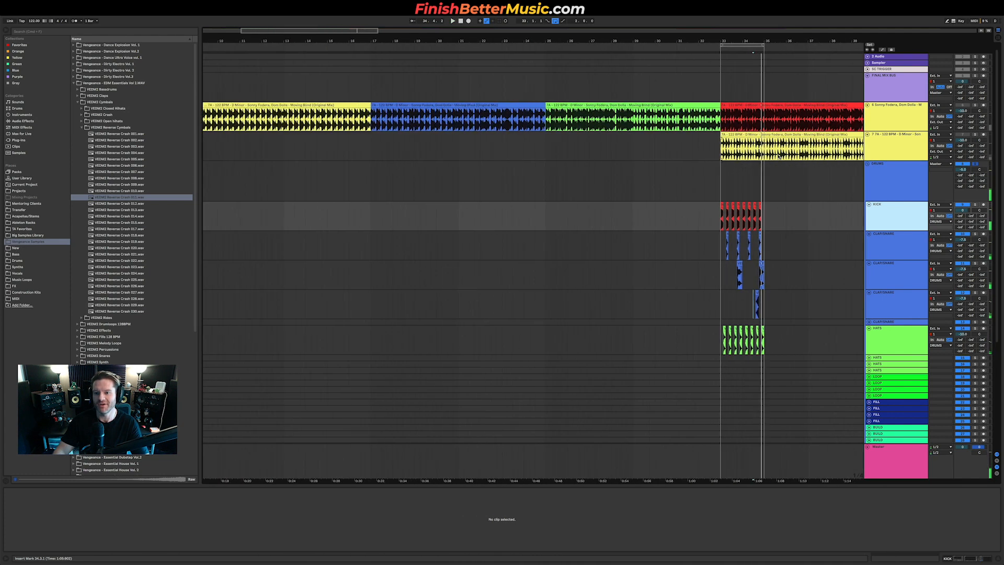
{"action": "left_click", "coordinate": [975, 105]}
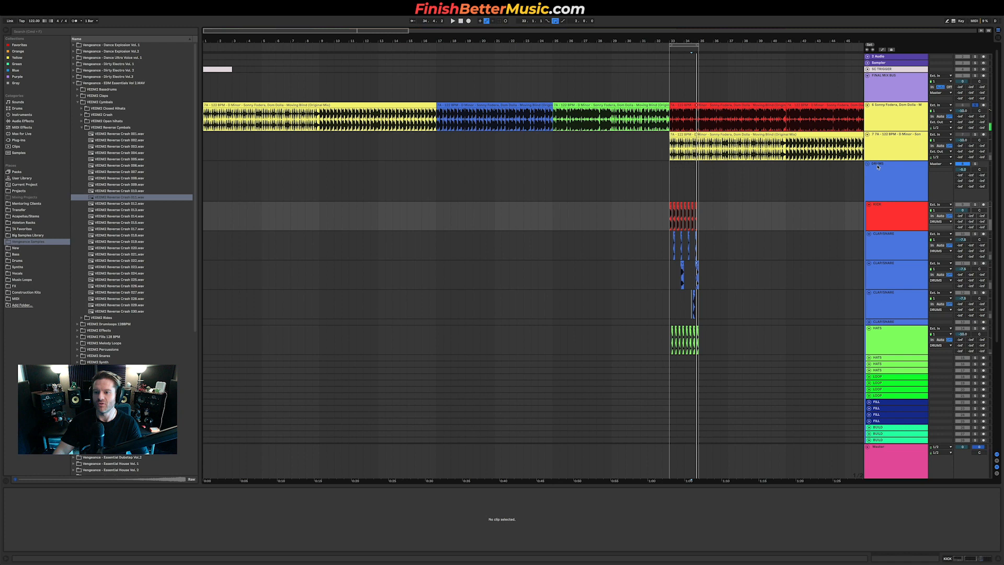
Step: Fold the drums group, unfold the bass group and move its MIDI bass track to the top of the group
{"action": "left_click", "coordinate": [867, 164]}
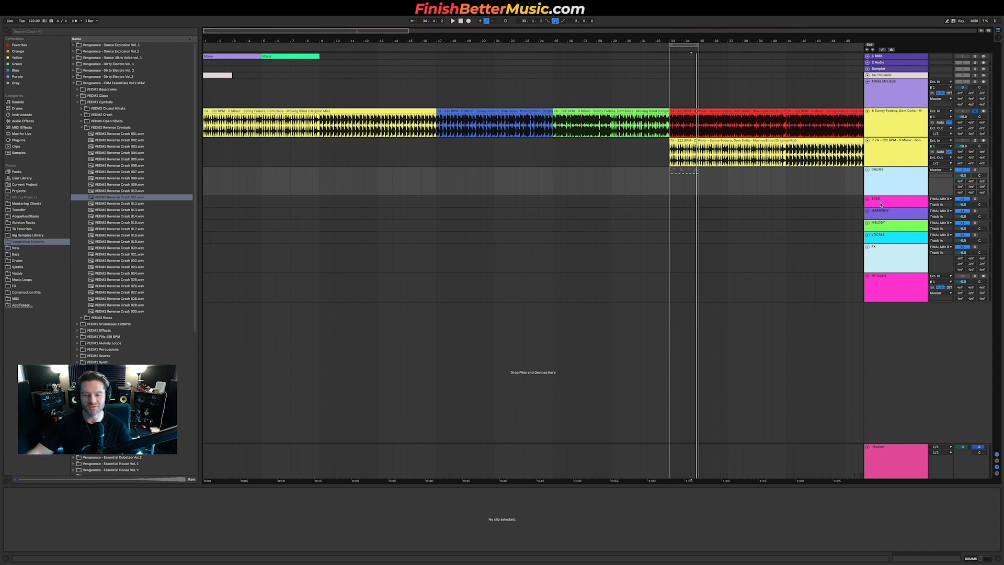
{"action": "scroll", "coordinate": [700, 180], "scroll_direction": "up", "scroll_amount": 5}
{"action": "left_click", "coordinate": [886, 199]}
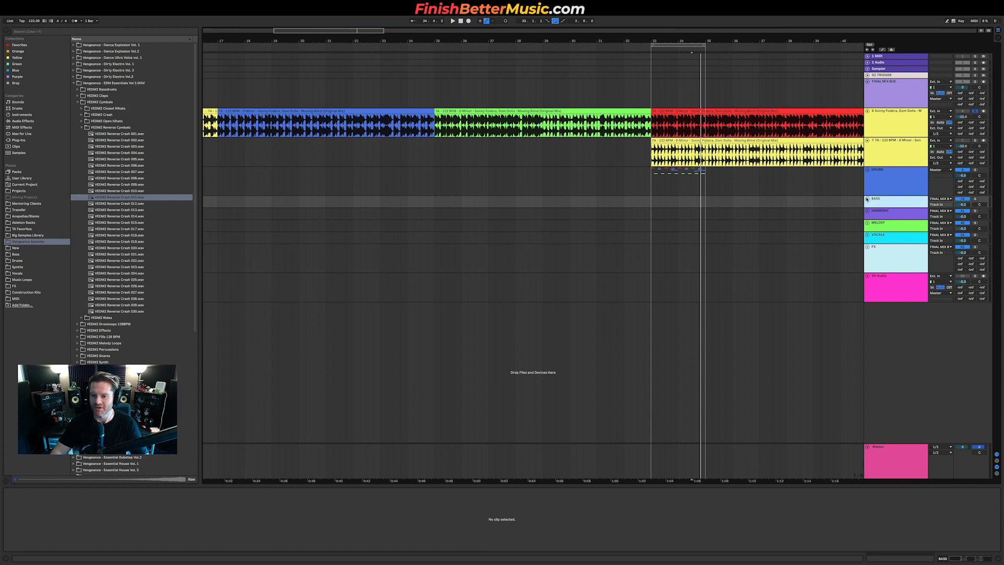
{"action": "left_click", "coordinate": [867, 198]}
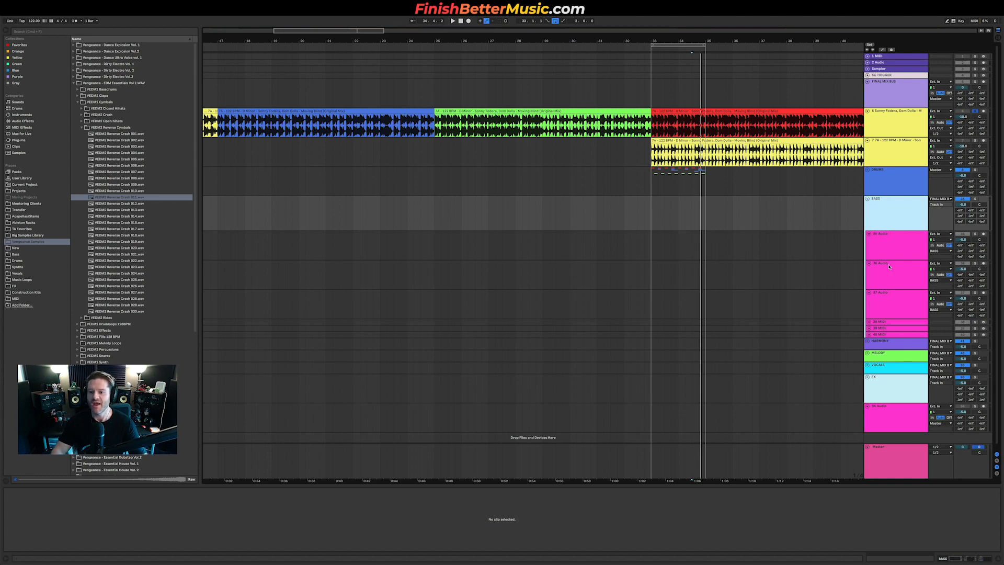
{"action": "left_click_drag", "start_coordinate": [892, 325], "coordinate": [893, 234]}
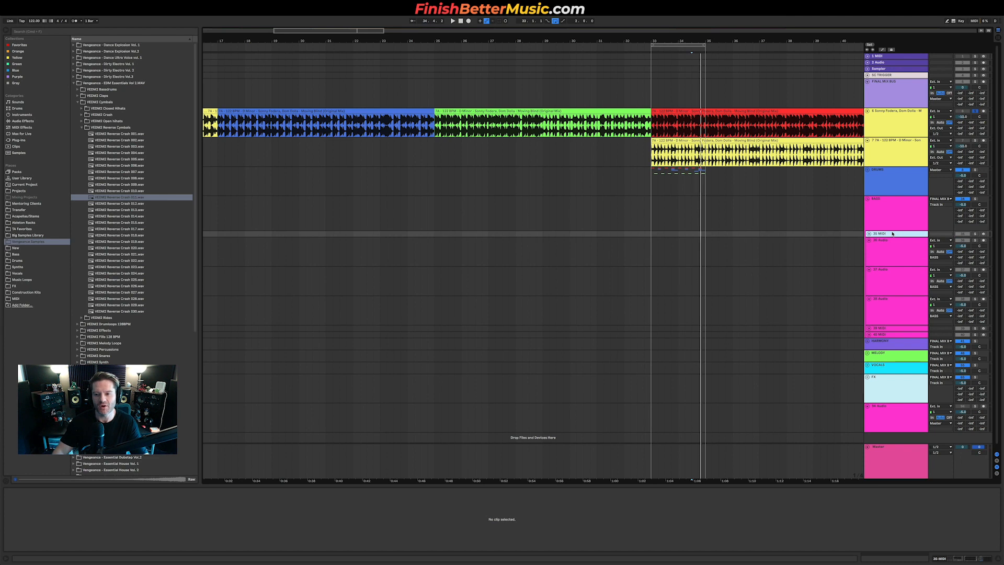
{"action": "left_click", "coordinate": [868, 234]}
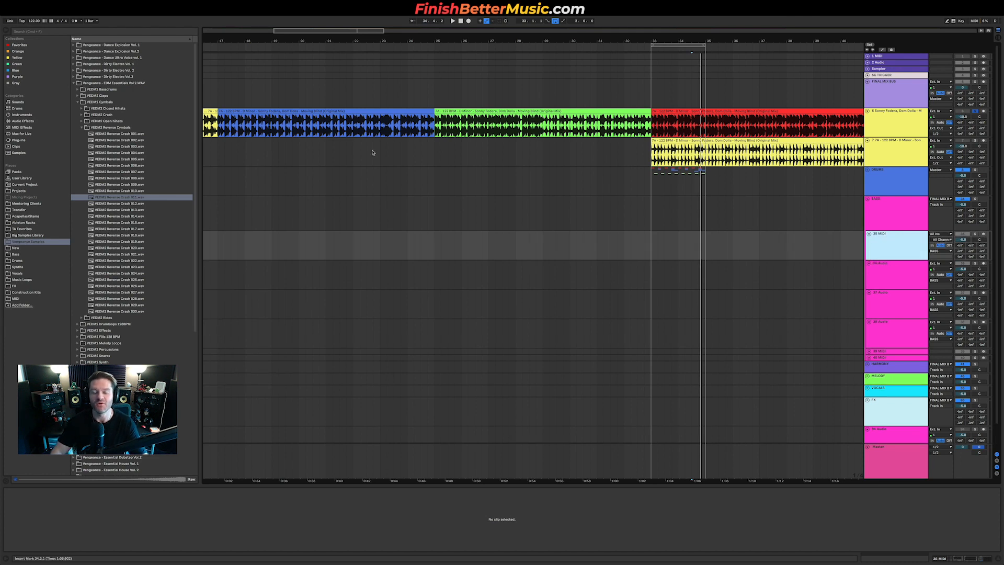
Step: Copy a MIDI clip onto the bass MIDI track at the start of the loop
{"action": "scroll", "coordinate": [373, 152], "scroll_direction": "down", "scroll_amount": 6}
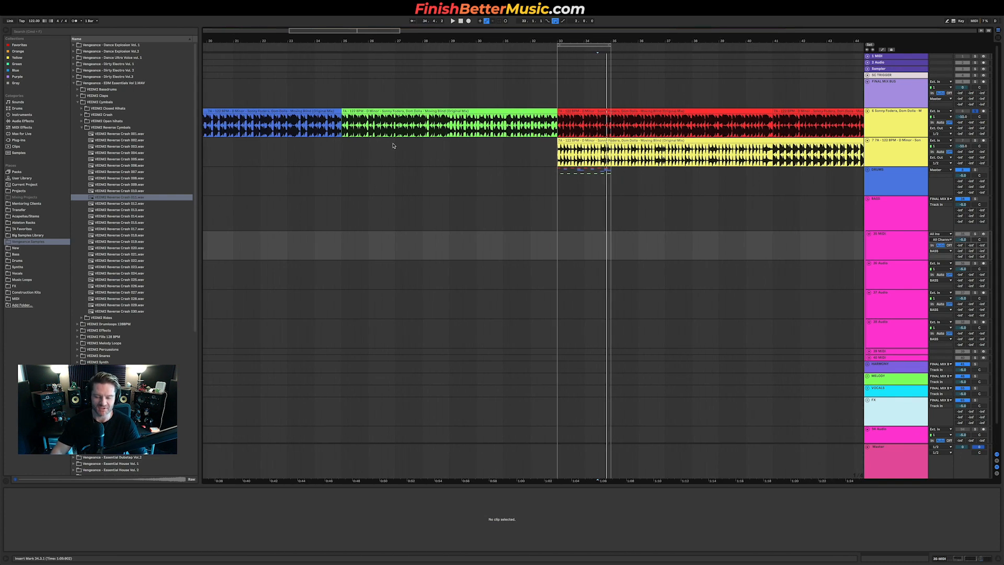
{"action": "scroll", "coordinate": [395, 145], "scroll_direction": "down", "scroll_amount": 1}
{"action": "left_click", "coordinate": [910, 253]}
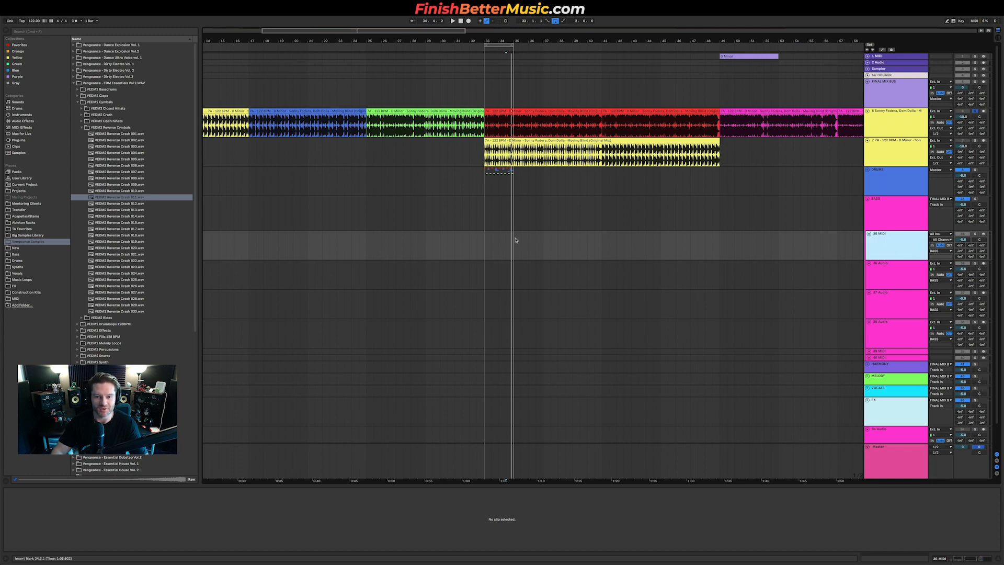
{"action": "scroll", "coordinate": [493, 245], "scroll_direction": "up", "scroll_amount": 5}
{"action": "scroll", "coordinate": [575, 213], "scroll_direction": "down", "scroll_amount": 7}
{"action": "left_click_drag", "start_coordinate": [749, 58], "coordinate": [548, 239]}
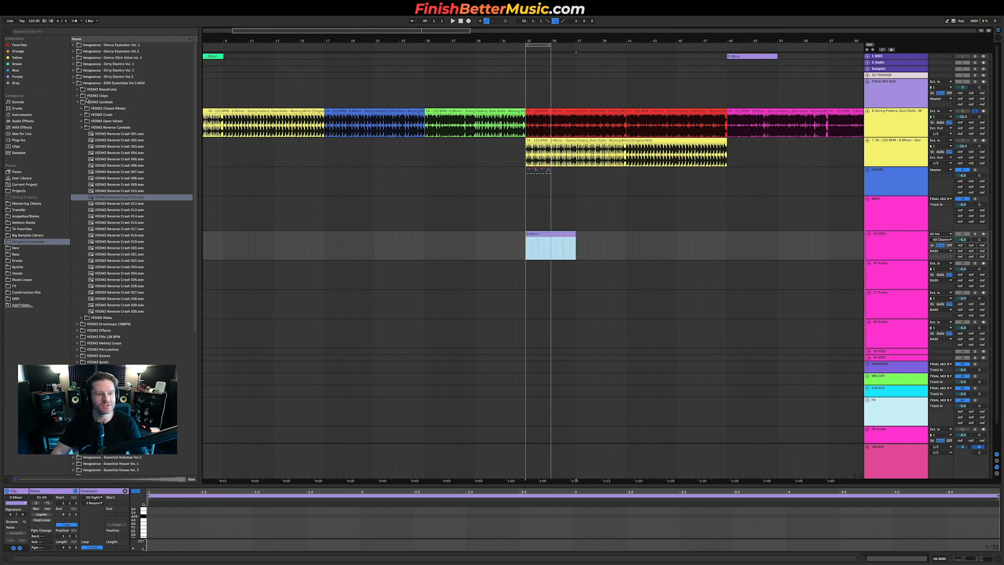
Step: Load the Nexus plug-in onto the bass MIDI track and open its window
{"action": "left_click", "coordinate": [30, 141]}
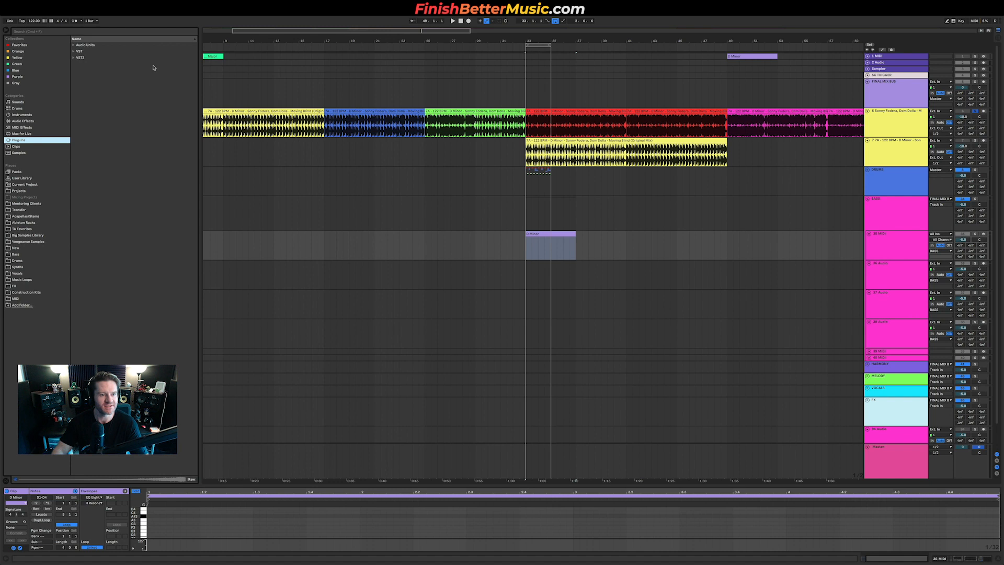
{"action": "double_click", "coordinate": [119, 53]}
{"action": "scroll", "coordinate": [116, 209], "scroll_direction": "down", "scroll_amount": 4}
{"action": "key", "text": "shift+Tab"}
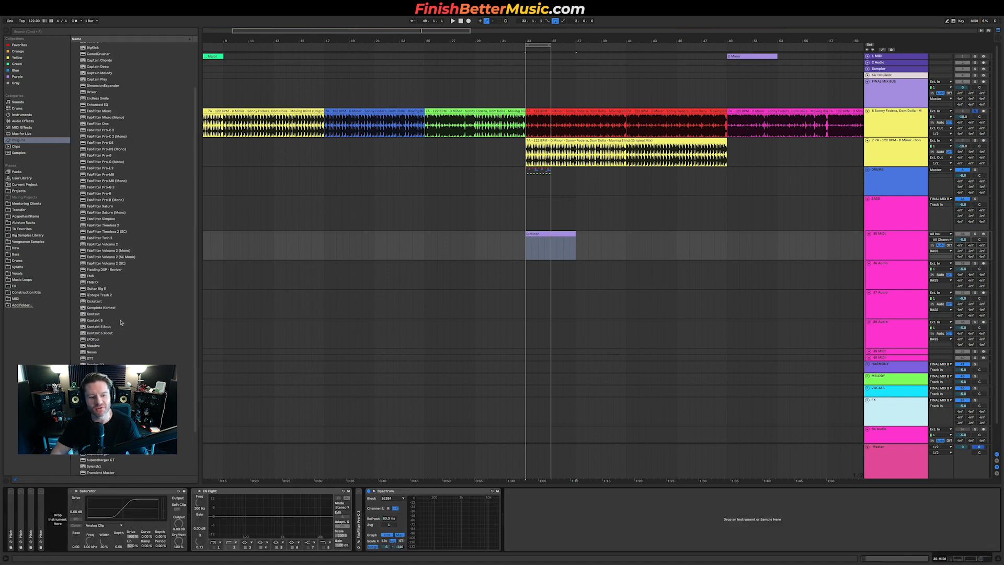
{"action": "scroll", "coordinate": [120, 322], "scroll_direction": "down", "scroll_amount": 3}
{"action": "left_click_drag", "start_coordinate": [92, 302], "coordinate": [96, 518]}
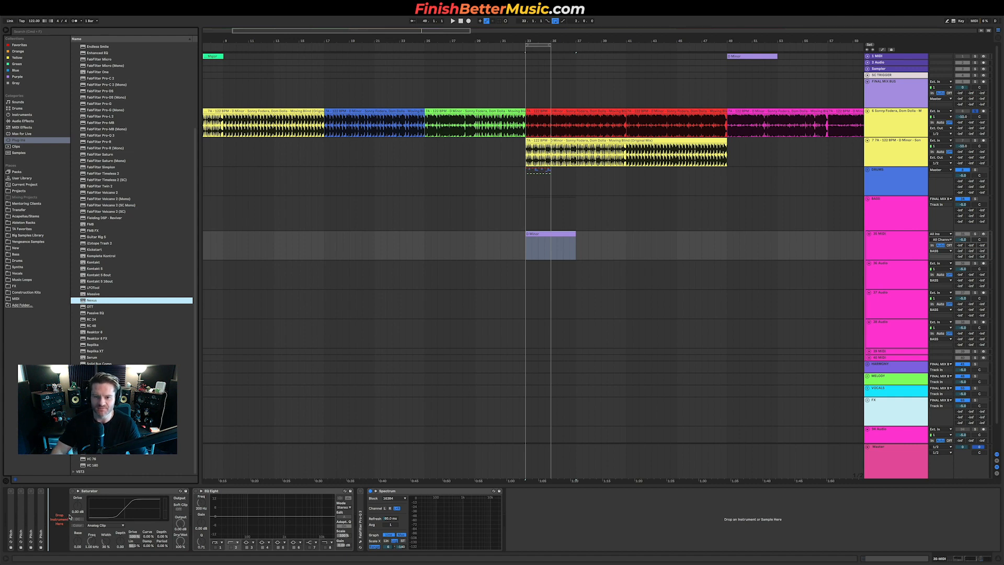
{"action": "left_click_drag", "start_coordinate": [69, 517], "coordinate": [68, 517]}
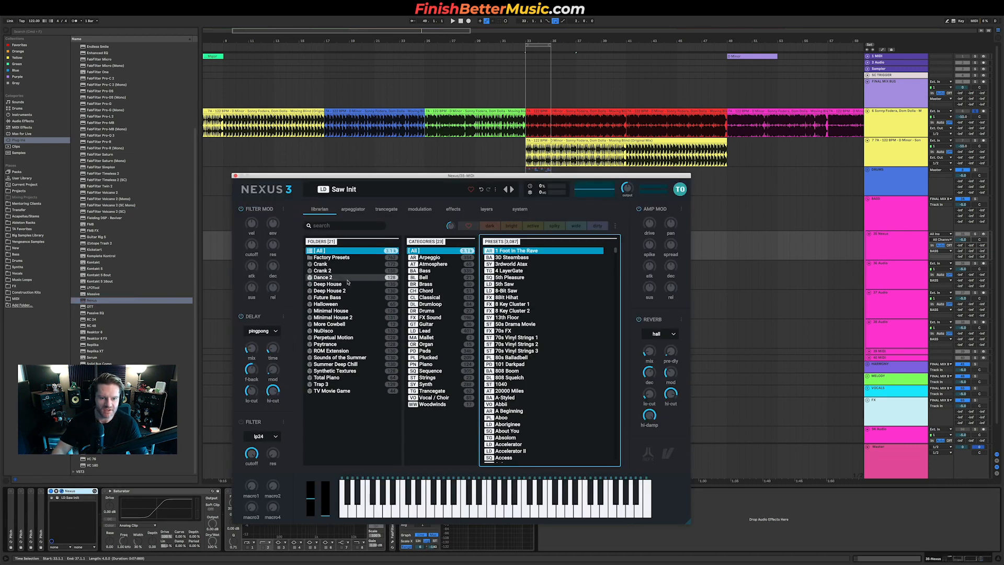
Step: In Nexus, pick the Deep House folder's Bass category and load the Nu Disco 1 preset
{"action": "left_click", "coordinate": [348, 279]}
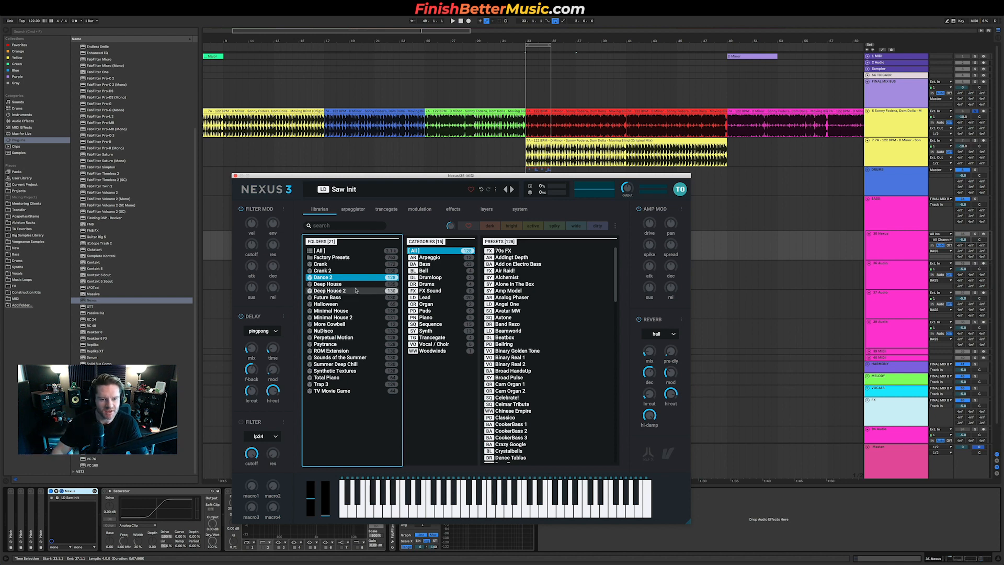
{"action": "left_click", "coordinate": [348, 284]}
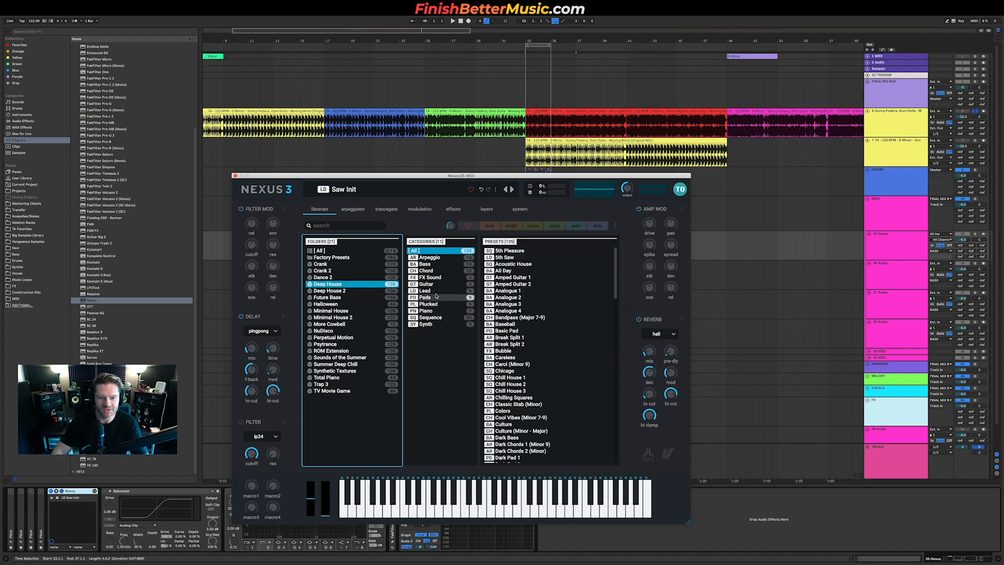
{"action": "left_click", "coordinate": [436, 265]}
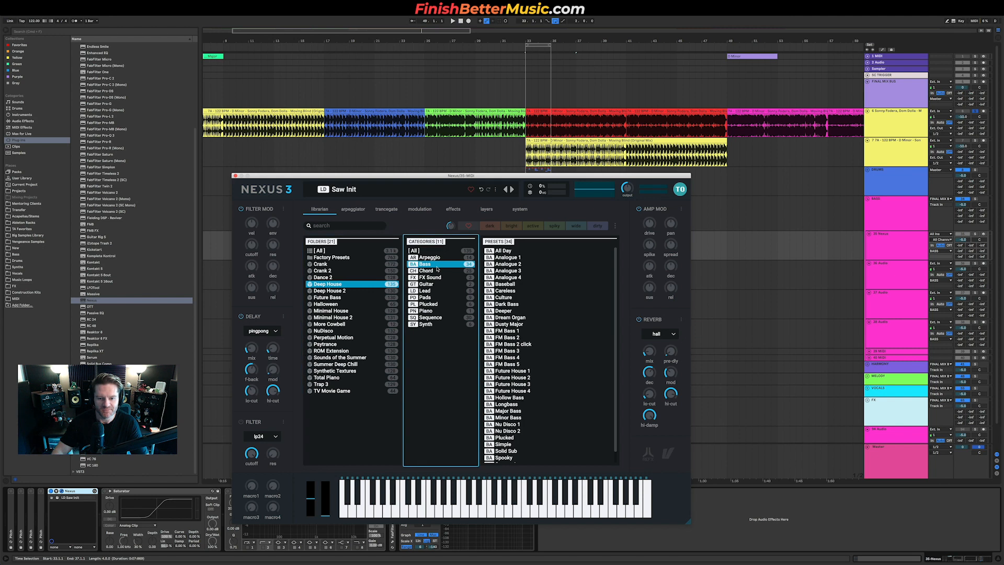
{"action": "left_click", "coordinate": [510, 424]}
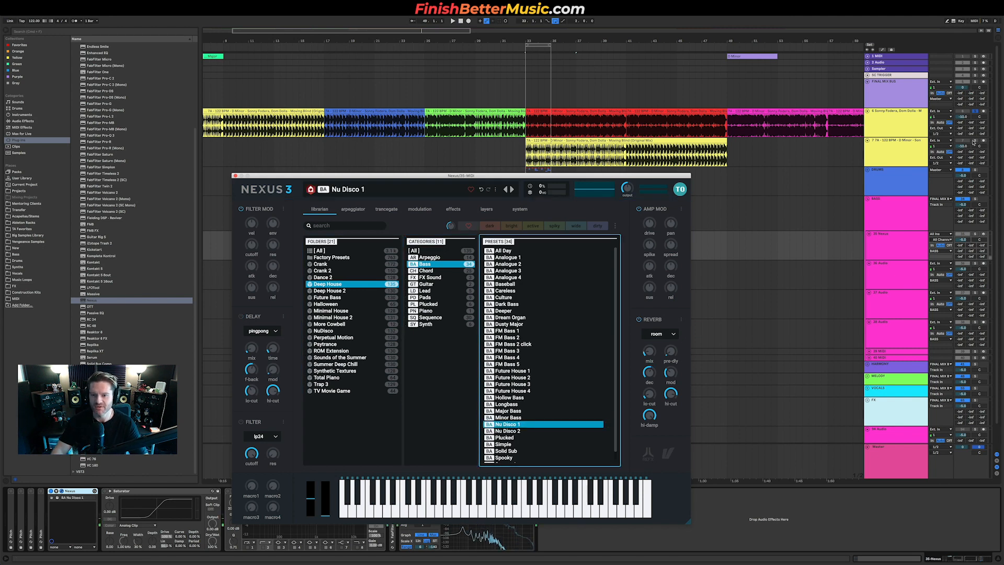
{"action": "left_click_drag", "start_coordinate": [460, 176], "coordinate": [274, 127]}
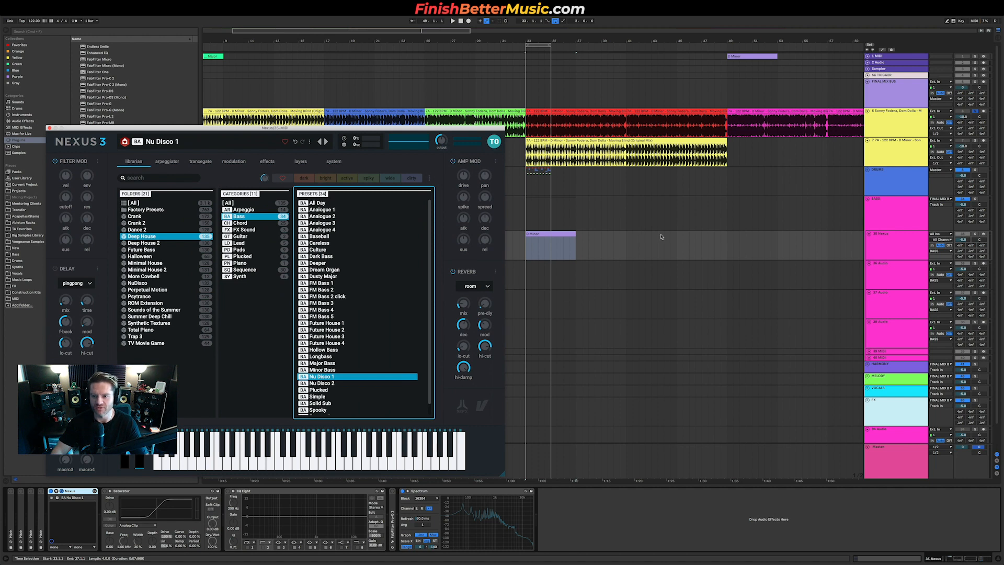
Step: Close Nexus and open the bass MIDI clip in an enlarged note editor
{"action": "scroll", "coordinate": [569, 192], "scroll_direction": "up", "scroll_amount": 5}
{"action": "left_click", "coordinate": [556, 234]}
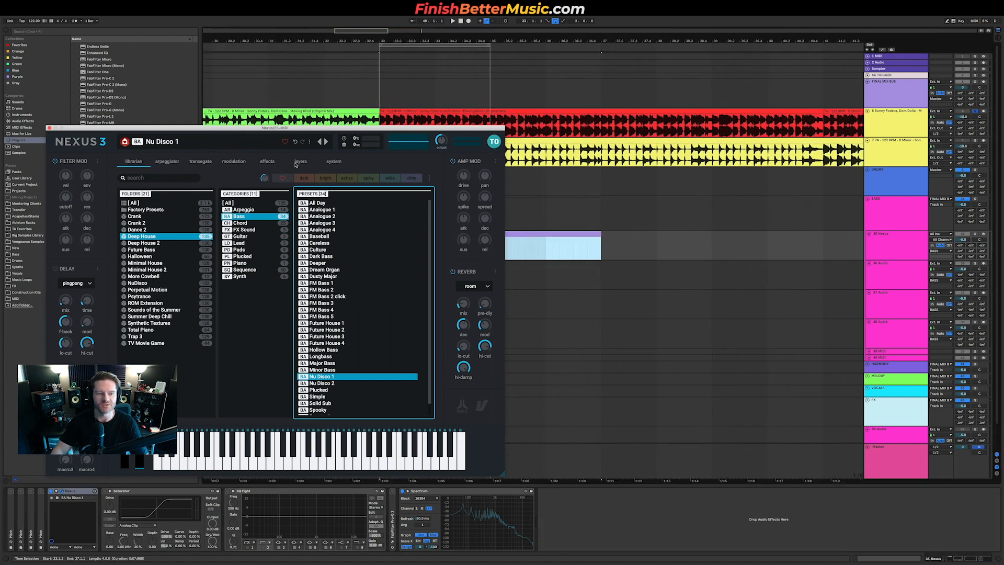
{"action": "left_click", "coordinate": [48, 128]}
{"action": "key", "text": "space"}
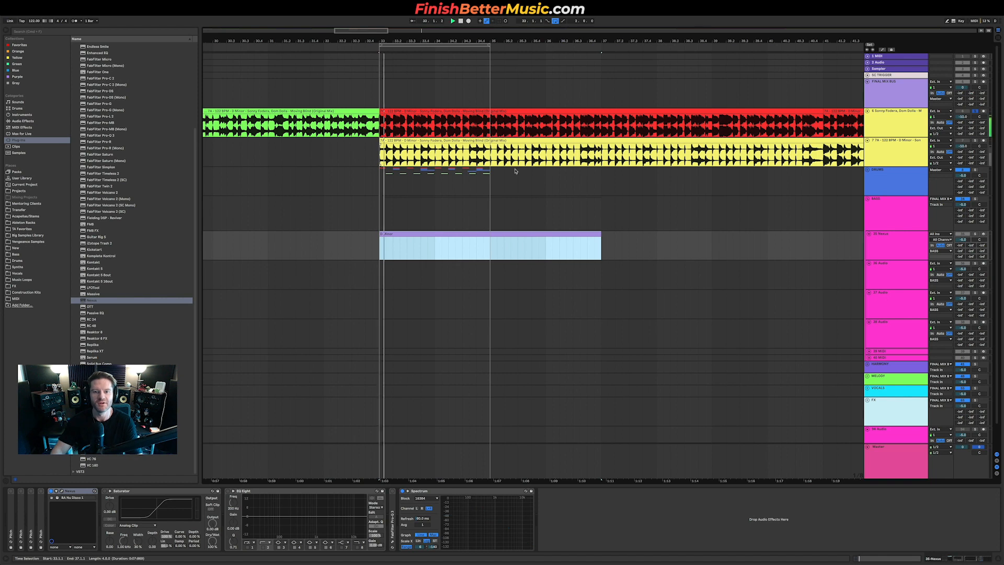
{"action": "scroll", "coordinate": [388, 248], "scroll_direction": "up", "scroll_amount": 5}
{"action": "left_click", "coordinate": [388, 237]}
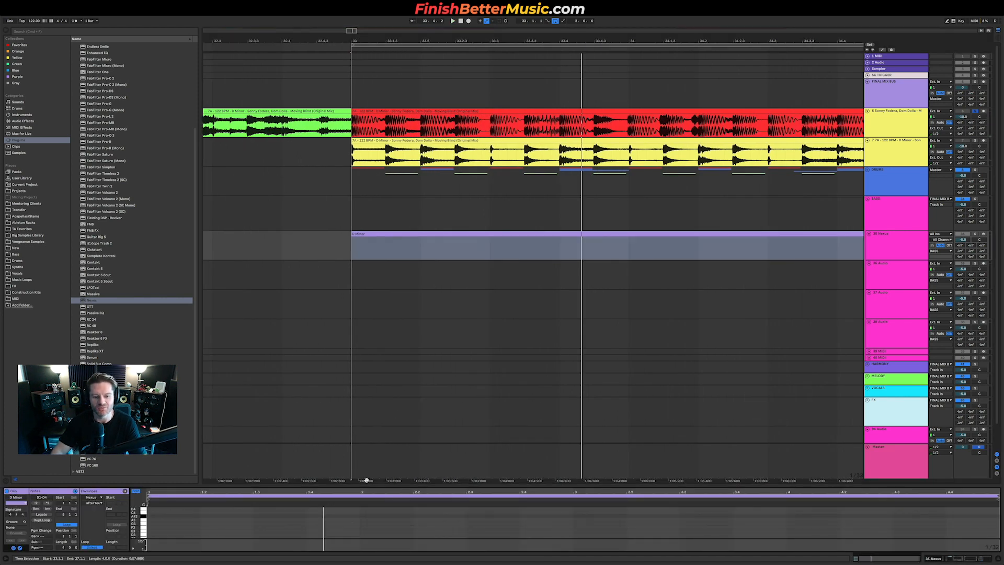
{"action": "left_click_drag", "start_coordinate": [366, 483], "coordinate": [325, 365]}
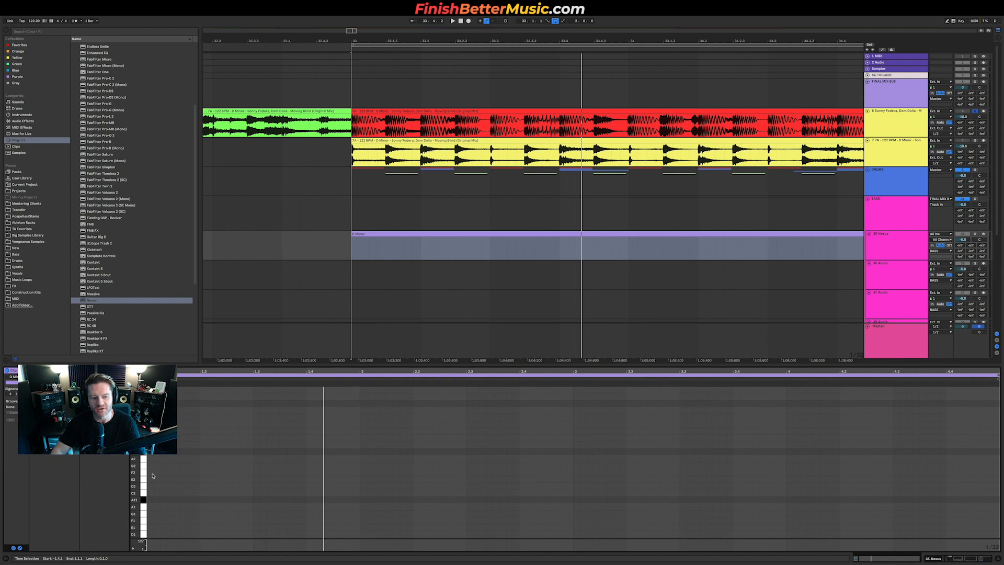
{"action": "scroll", "coordinate": [161, 486], "scroll_direction": "left", "scroll_amount": 3}
{"action": "scroll", "coordinate": [161, 487], "scroll_direction": "right", "scroll_amount": 2}
{"action": "scroll", "coordinate": [161, 487], "scroll_direction": "left", "scroll_amount": 1}
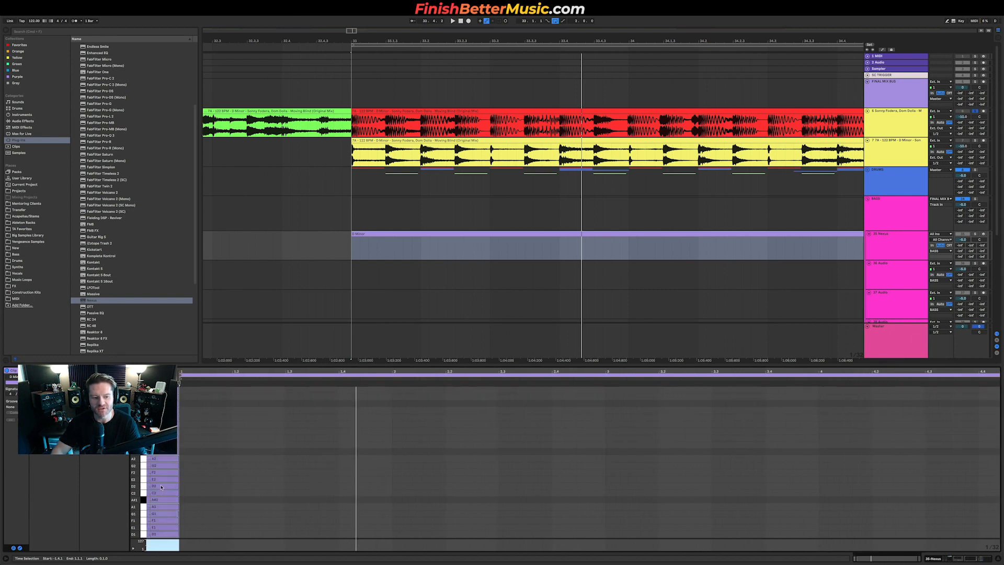
Step: Draw three short off-beat bass notes on the same pitch in the first beats and play them back
{"action": "double_click", "coordinate": [290, 486]}
{"action": "left_click_drag", "start_coordinate": [289, 488], "coordinate": [215, 488]}
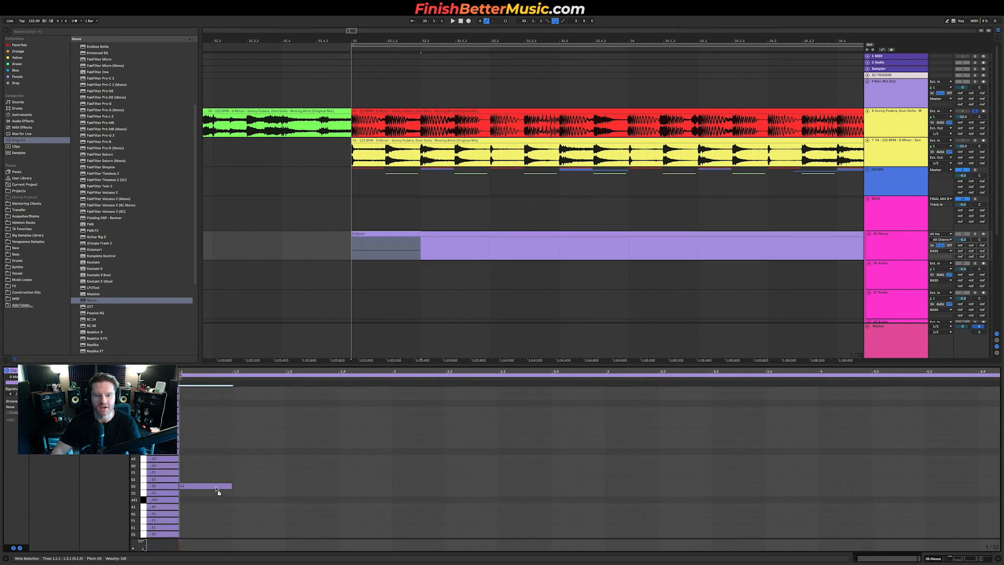
{"action": "left_click_drag", "start_coordinate": [179, 486], "coordinate": [325, 491]}
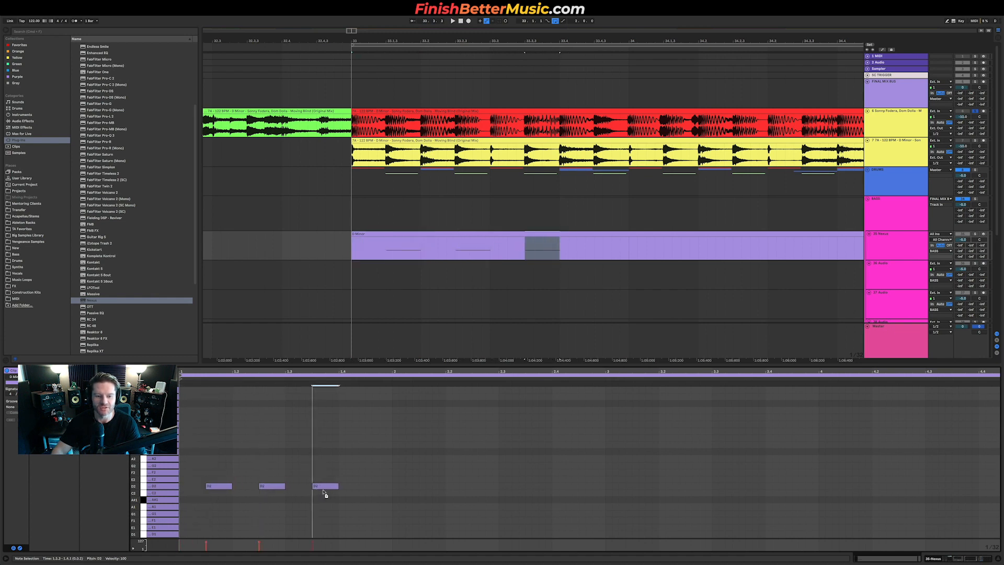
{"action": "key", "text": "space"}
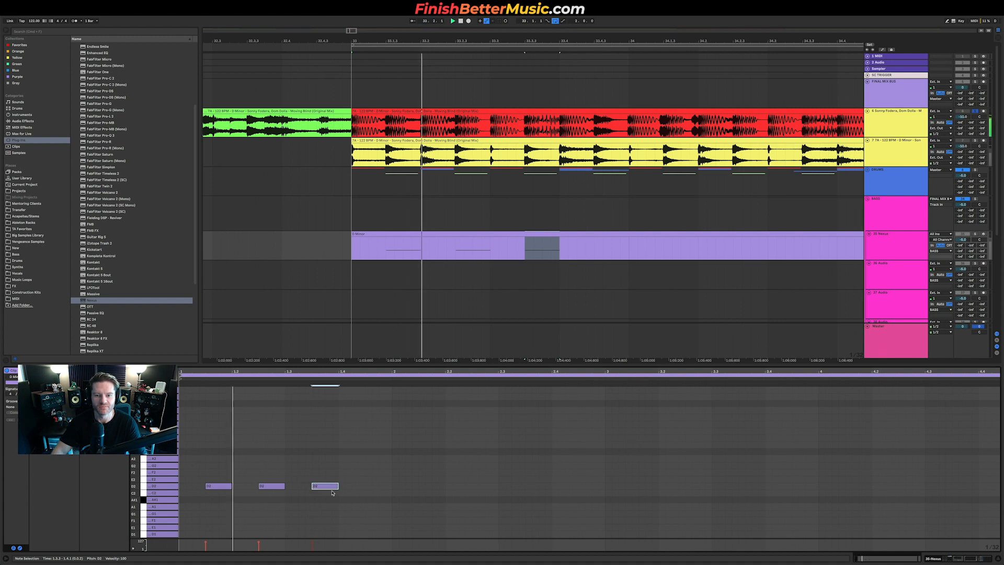
Step: Select and audition the bass notes, then route the bass group's output to Master
{"action": "left_click", "coordinate": [492, 250]}
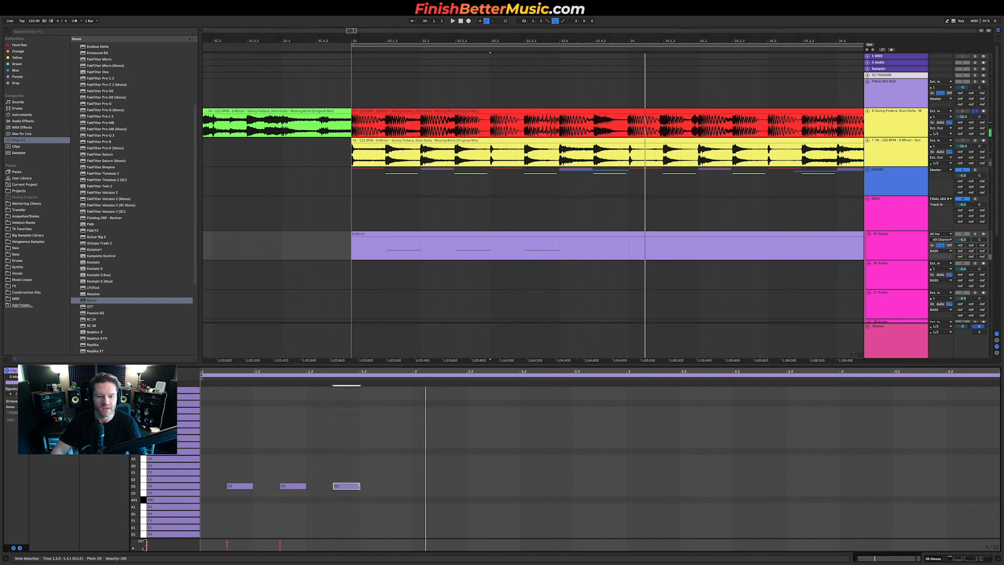
{"action": "left_click", "coordinate": [360, 487]}
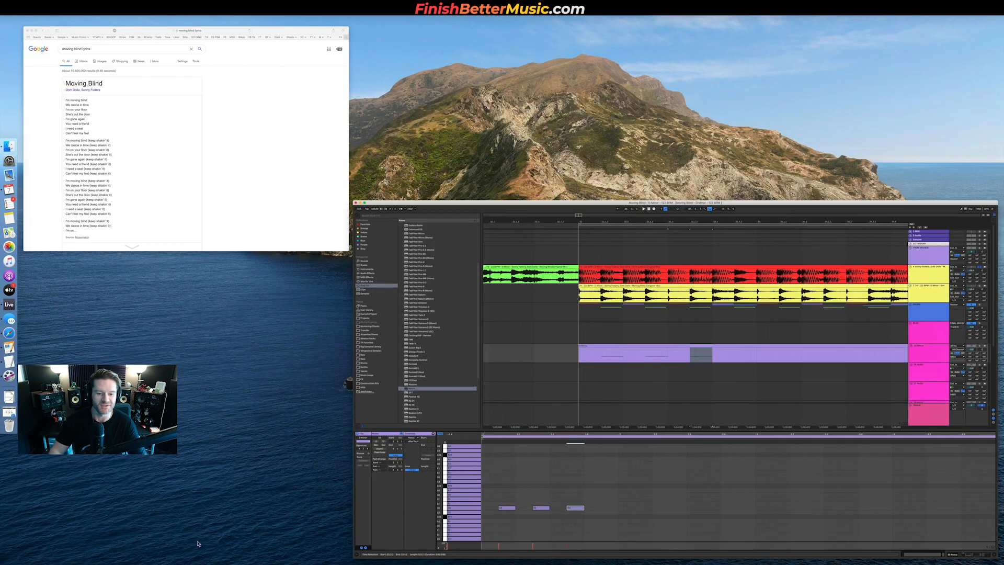
{"action": "left_click_drag", "start_coordinate": [213, 473], "coordinate": [358, 511]}
{"action": "key", "text": "space"}
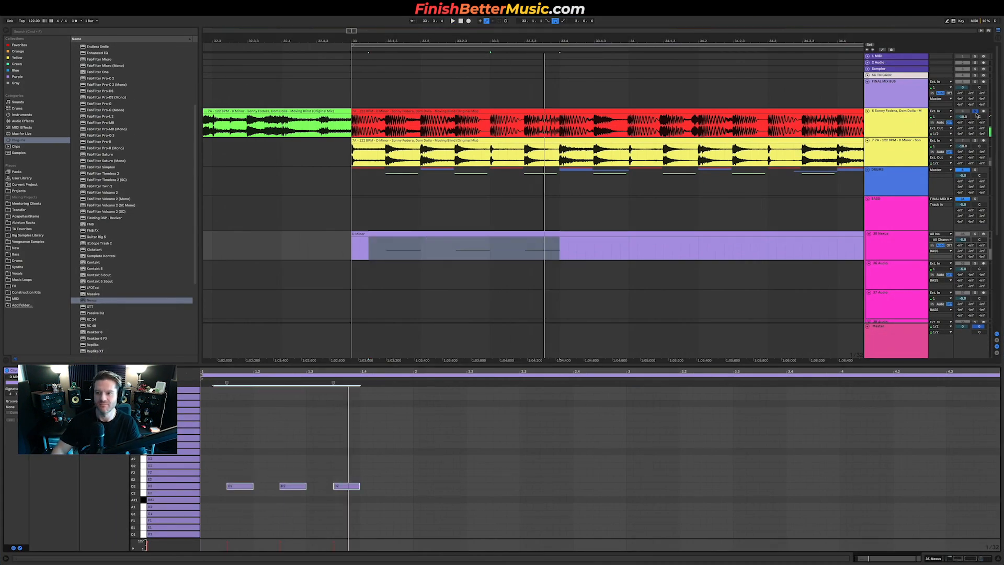
{"action": "left_click", "coordinate": [353, 252]}
{"action": "key", "text": "space"}
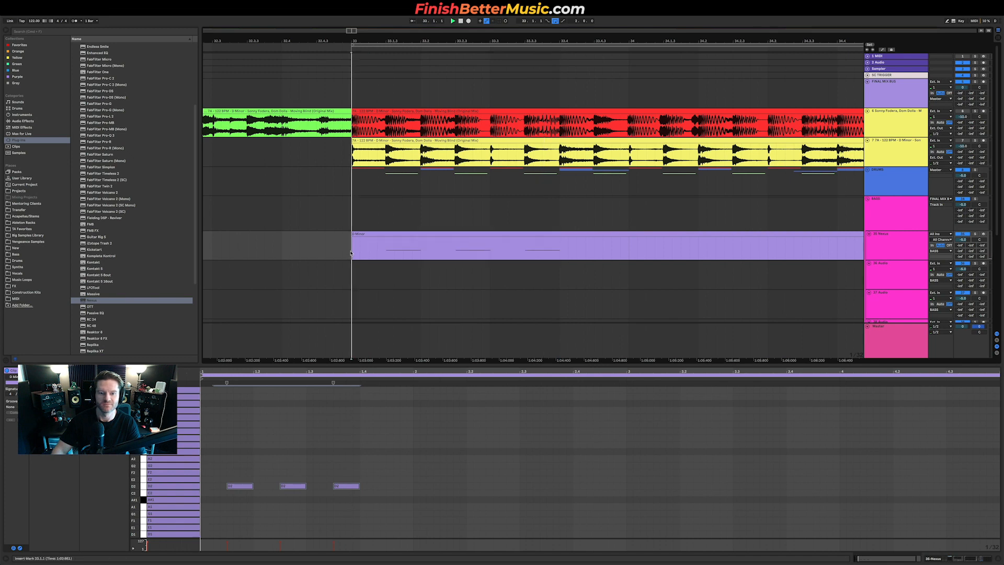
{"action": "left_click", "coordinate": [940, 199]}
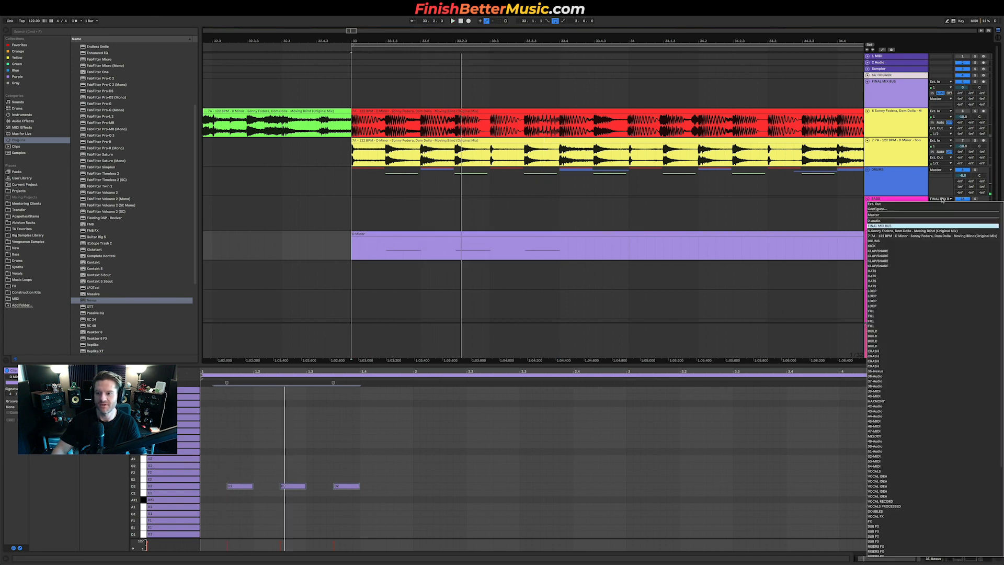
{"action": "left_click", "coordinate": [924, 217]}
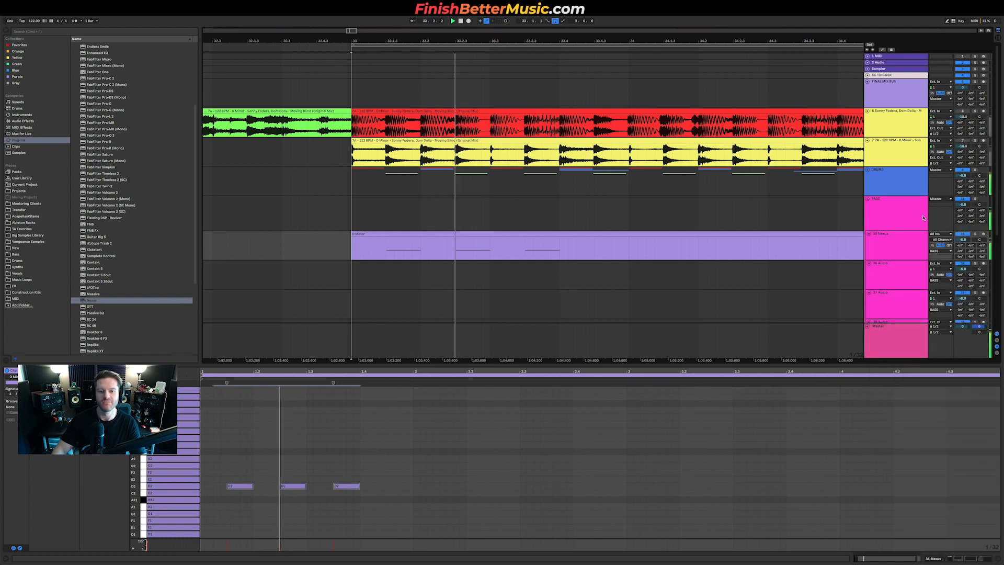
Step: Switch the Nexus bass preset to Nu Disco 2 and audition it with the loop
{"action": "key", "text": "shift+Tab"}
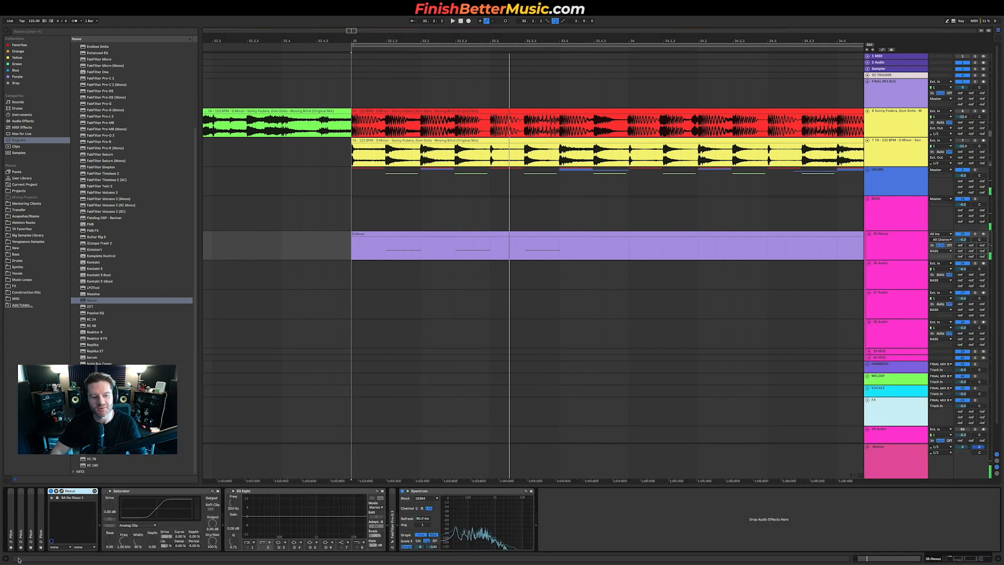
{"action": "left_click", "coordinate": [62, 497]}
{"action": "left_click", "coordinate": [354, 385]}
{"action": "key", "text": "space"}
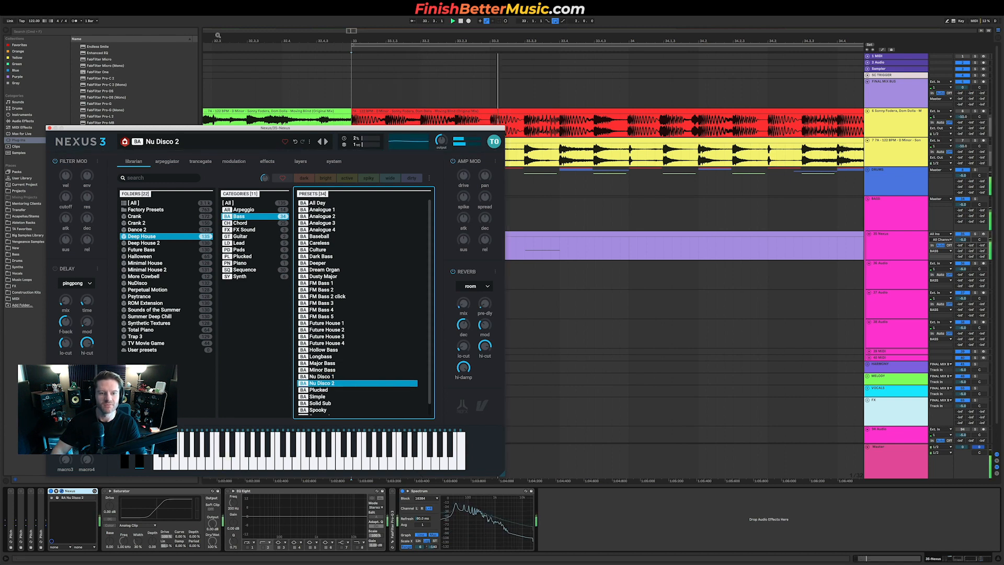
{"action": "key", "text": "space"}
{"action": "key", "text": "space"}
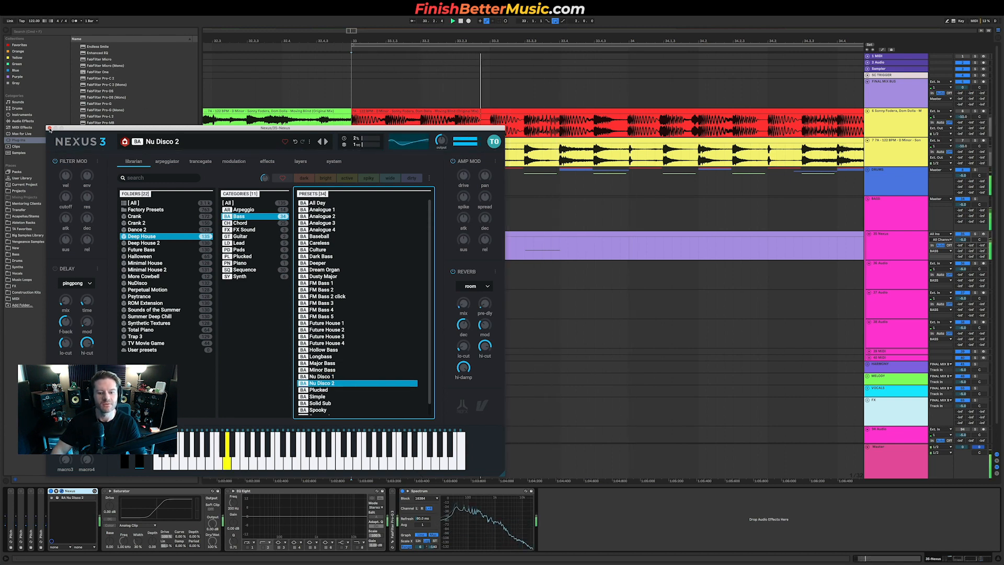
Step: Close Nexus and adjust the Saturator's drive on the bass track while playing the loop
{"action": "left_click", "coordinate": [50, 129]}
{"action": "key", "text": "space"}
{"action": "left_click", "coordinate": [104, 491]}
{"action": "left_click_drag", "start_coordinate": [109, 507], "coordinate": [111, 507]}
{"action": "key", "text": "space"}
{"action": "key", "text": "space"}
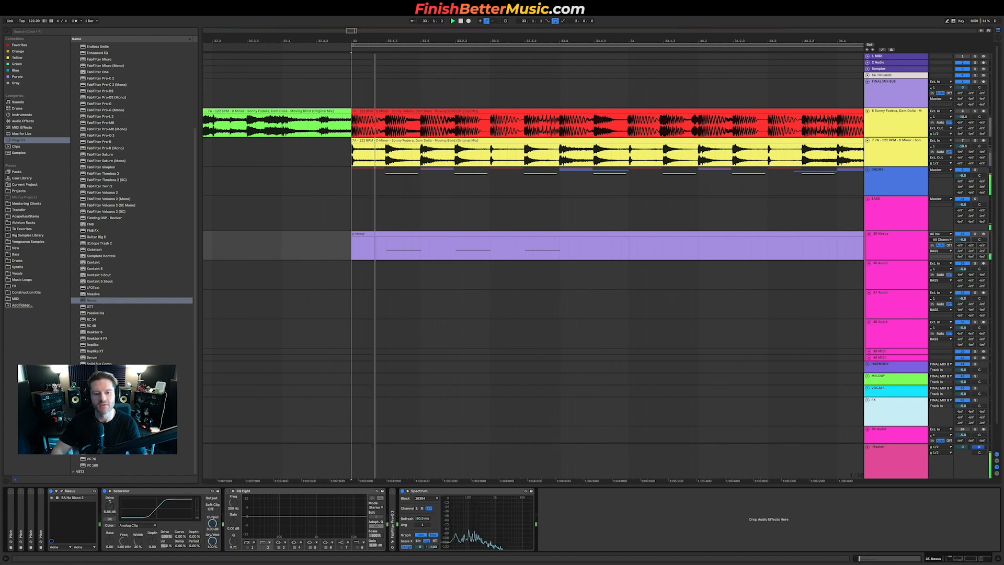
Step: Set the Saturator's waveshape to Soft Sine on the bass track and audition it with the loop
{"action": "left_click", "coordinate": [137, 525]}
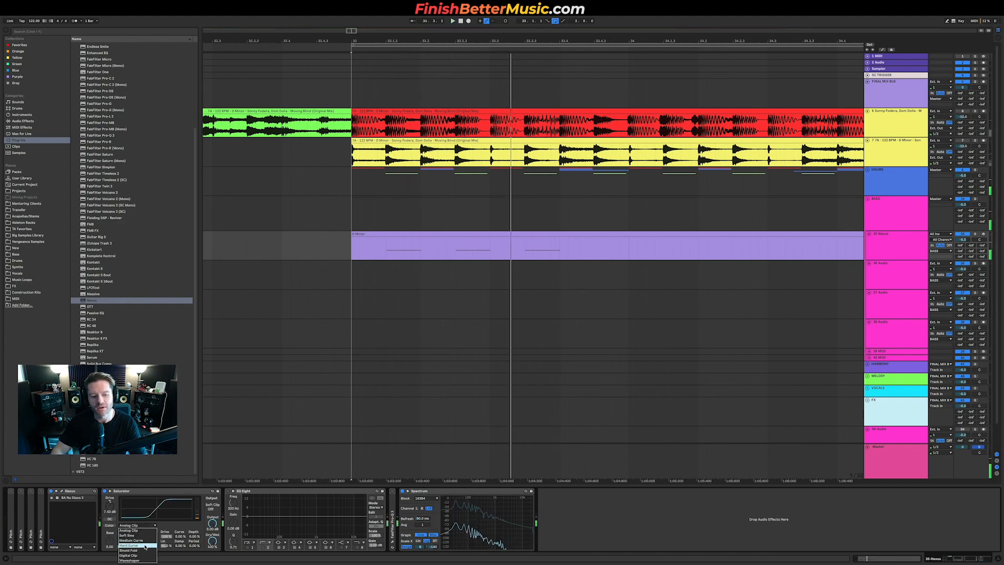
{"action": "left_click", "coordinate": [144, 544]}
{"action": "key", "text": "space"}
{"action": "left_click", "coordinate": [145, 525]}
{"action": "left_click", "coordinate": [137, 534]}
{"action": "key", "text": "space"}
{"action": "key", "text": "space"}
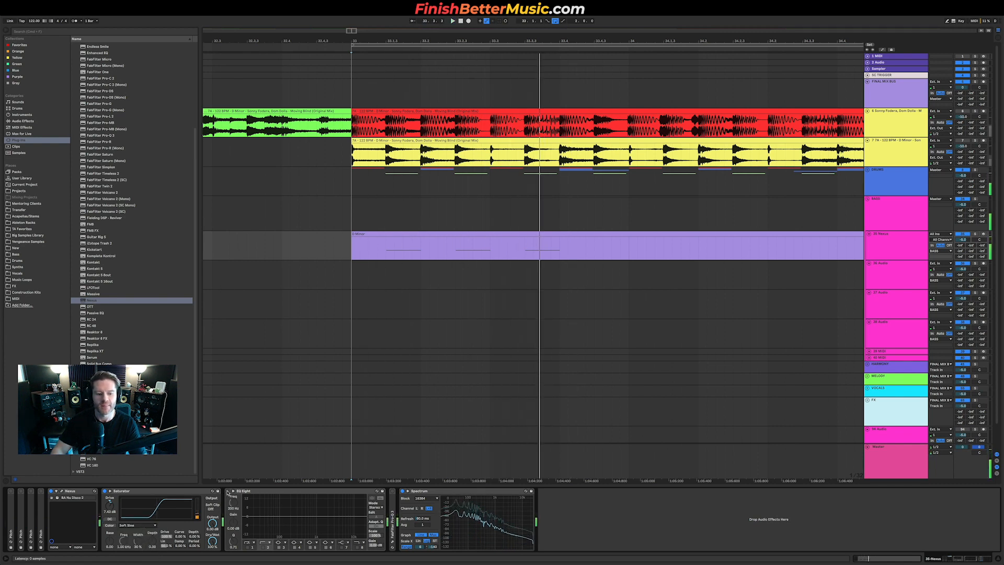
Step: Lower the EQ Eight low-pass filter frequency on the bass track and play the loop
{"action": "left_click", "coordinate": [357, 547]}
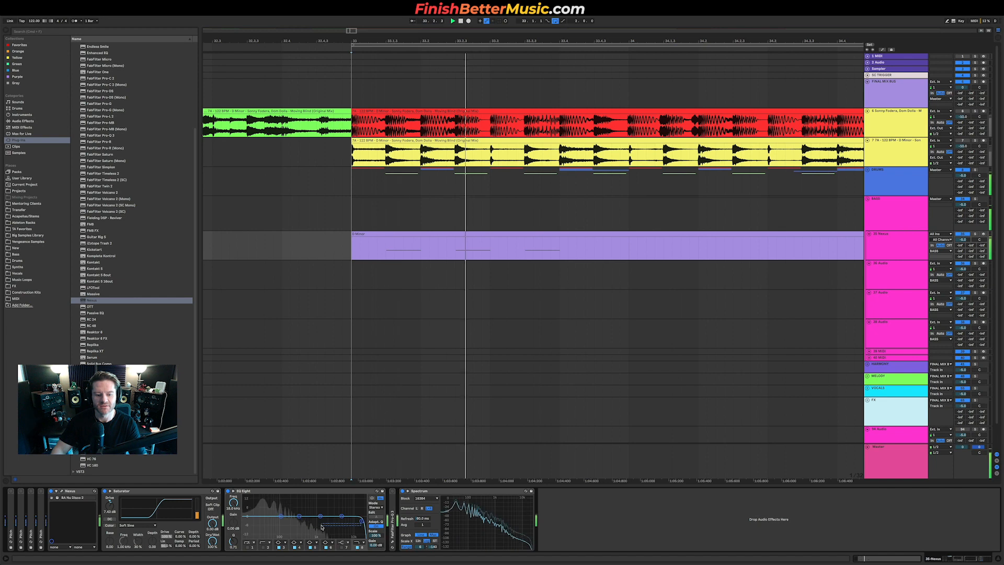
{"action": "left_click_drag", "start_coordinate": [359, 520], "coordinate": [304, 524]}
{"action": "key", "text": "space"}
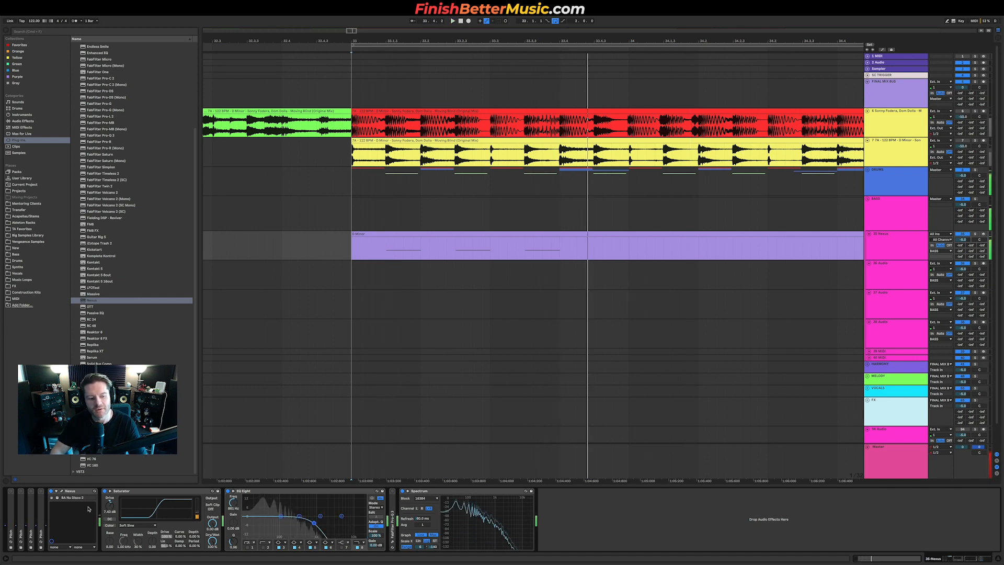
Step: Open the Nexus plugin window while the loop plays, then close it again
{"action": "left_click", "coordinate": [61, 491]}
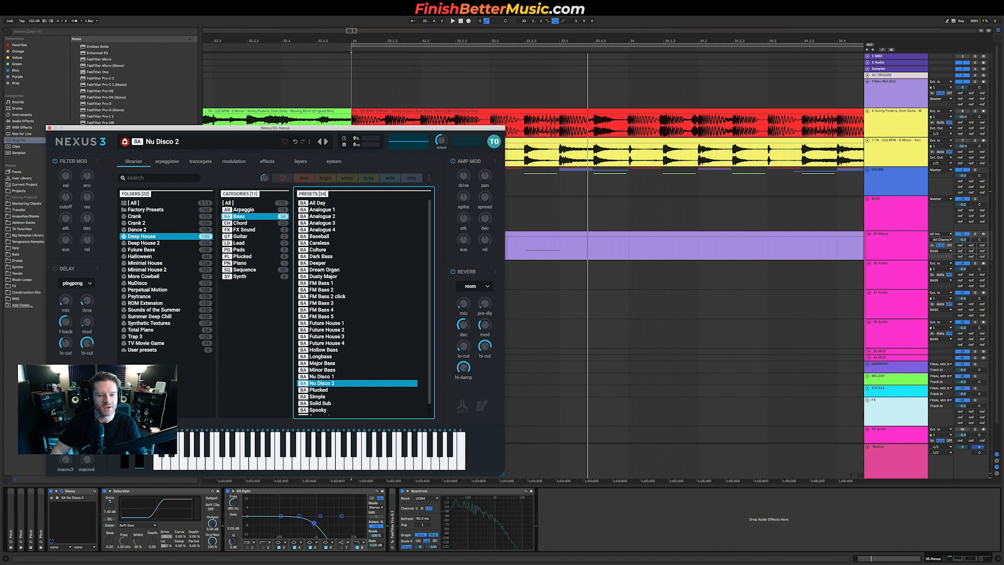
{"action": "key", "text": "space"}
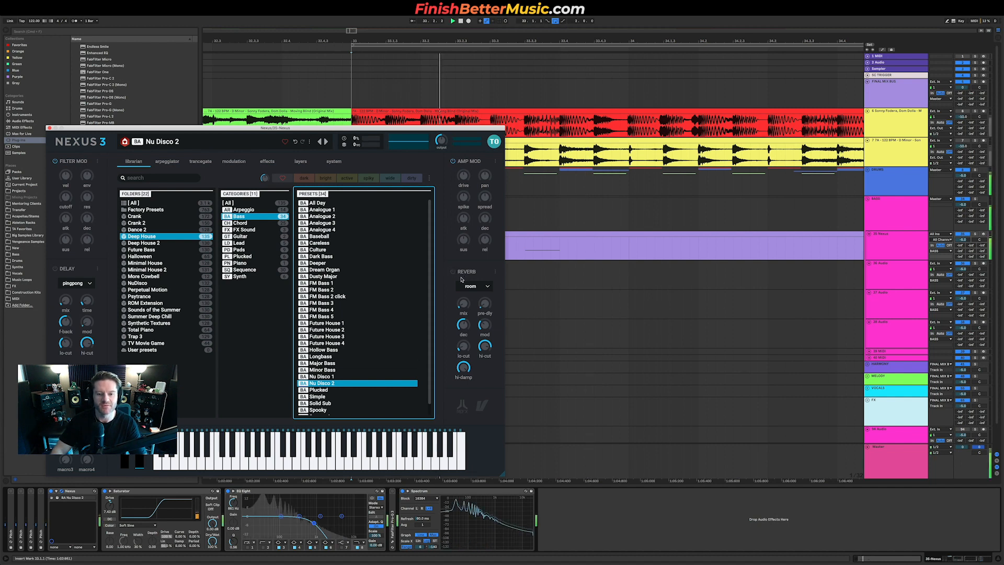
{"action": "left_click", "coordinate": [48, 127]}
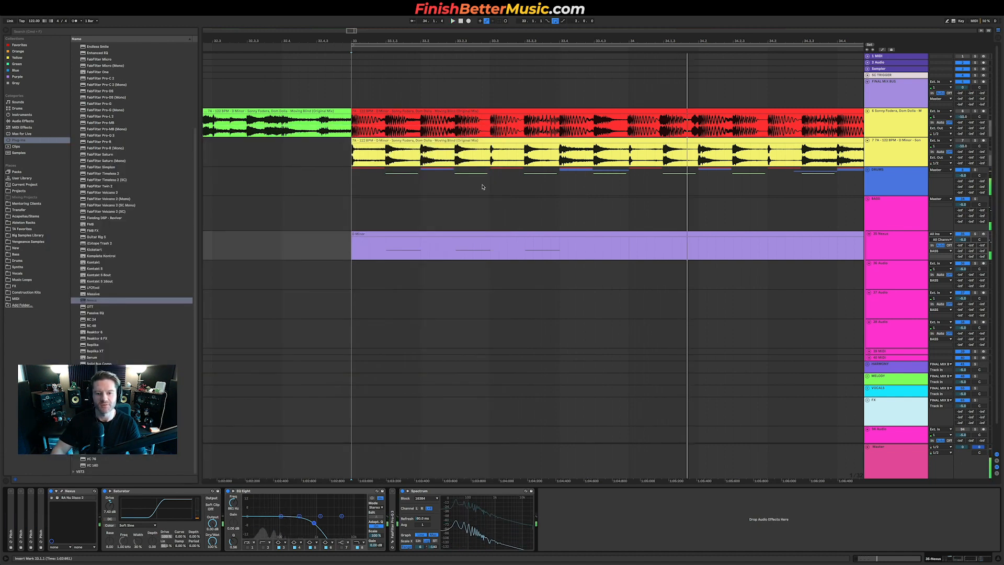
Step: Open the bass MIDI clip in the editor and shorten the clip's end to match the loop region
{"action": "left_click", "coordinate": [491, 234]}
{"action": "double_click", "coordinate": [491, 233]}
{"action": "left_click_drag", "start_coordinate": [235, 463], "coordinate": [543, 489]}
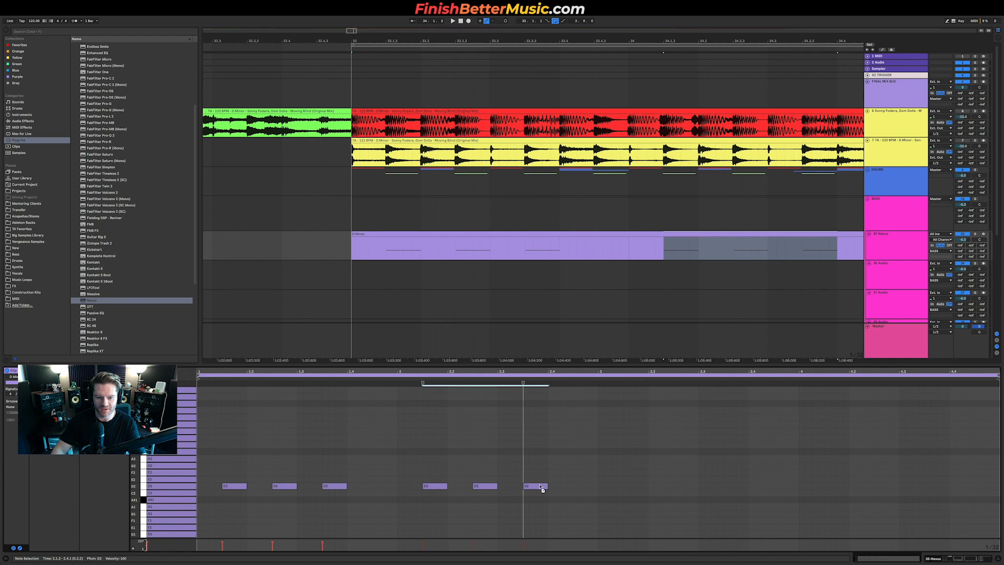
{"action": "scroll", "coordinate": [742, 295], "scroll_direction": "down", "scroll_amount": 5}
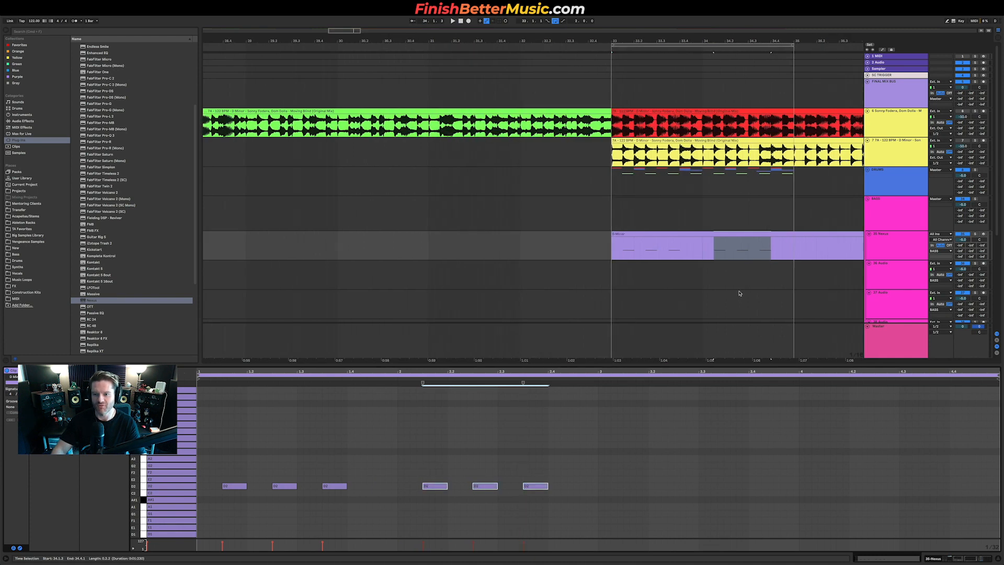
{"action": "scroll", "coordinate": [737, 286], "scroll_direction": "right", "scroll_amount": 4}
{"action": "scroll", "coordinate": [725, 284], "scroll_direction": "down", "scroll_amount": 5}
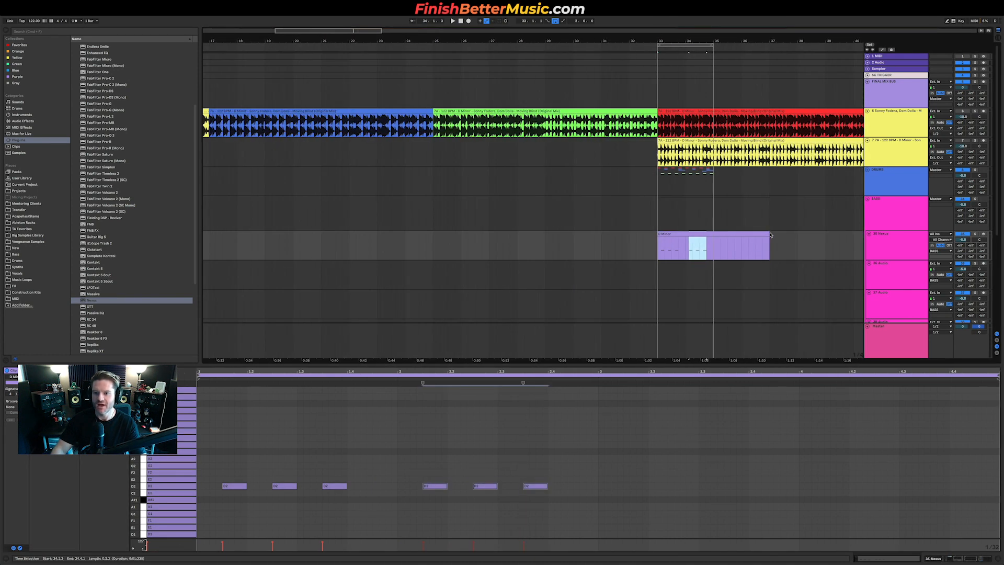
{"action": "left_click_drag", "start_coordinate": [768, 234], "coordinate": [714, 237]}
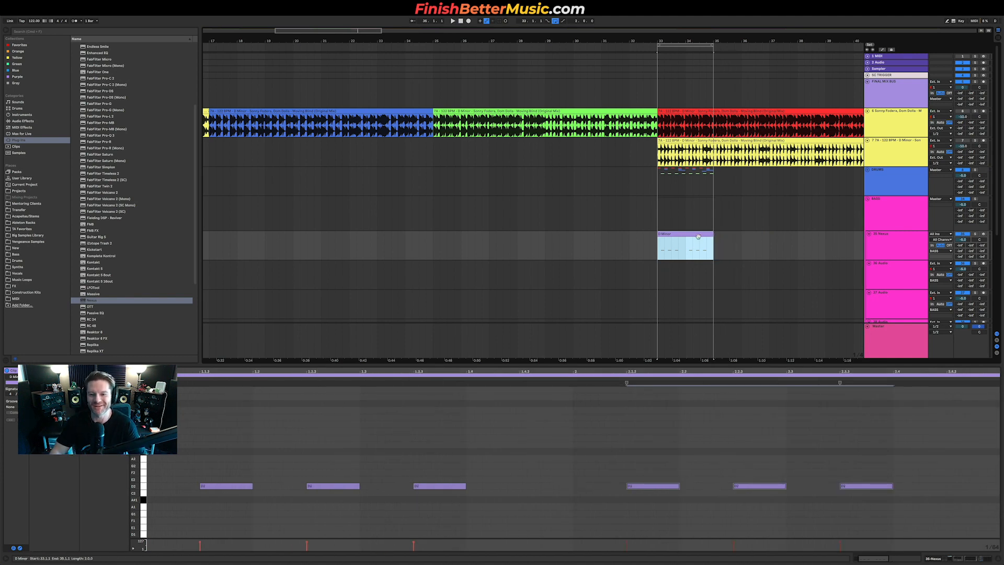
Step: Duplicate the Nexus bass track, then freeze and flatten the copy into an audio track
{"action": "scroll", "coordinate": [695, 254], "scroll_direction": "up", "scroll_amount": 5}
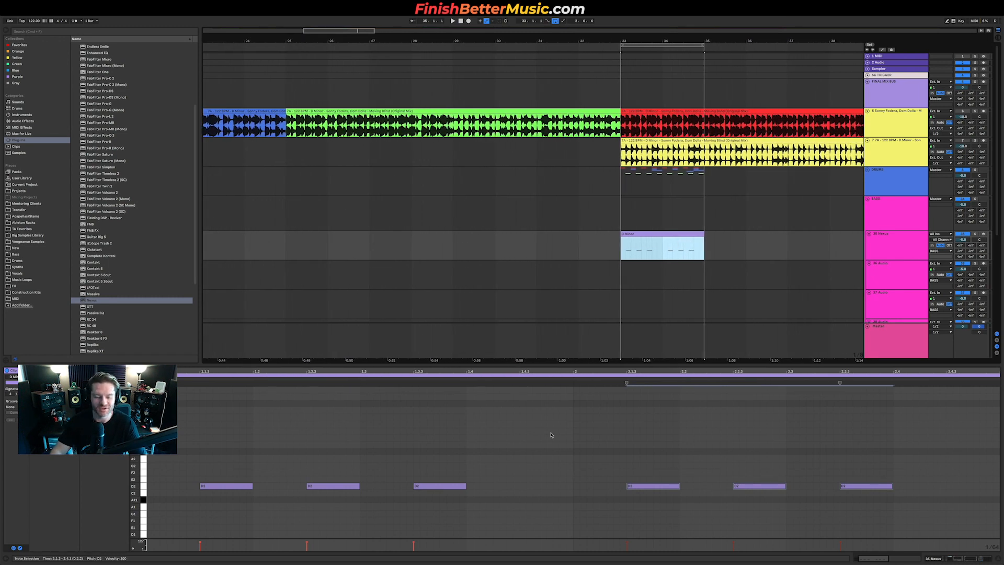
{"action": "left_click", "coordinate": [896, 249]}
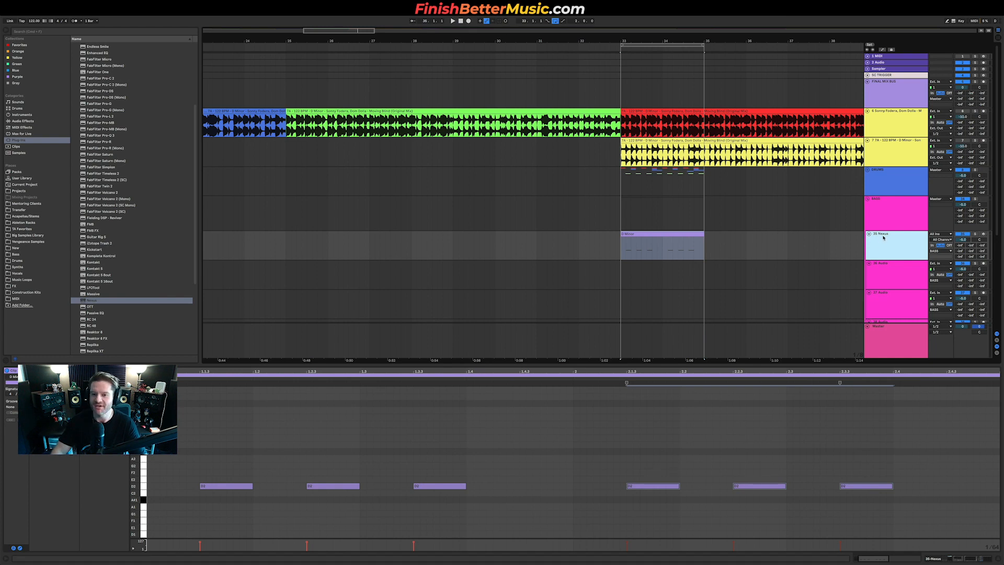
{"action": "key", "text": "super+d"}
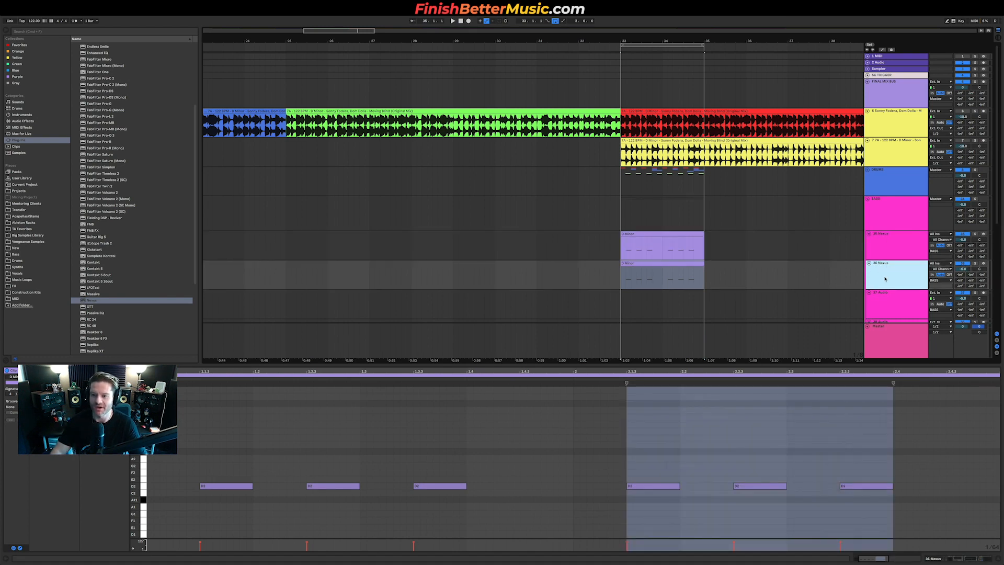
{"action": "right_click", "coordinate": [890, 275]}
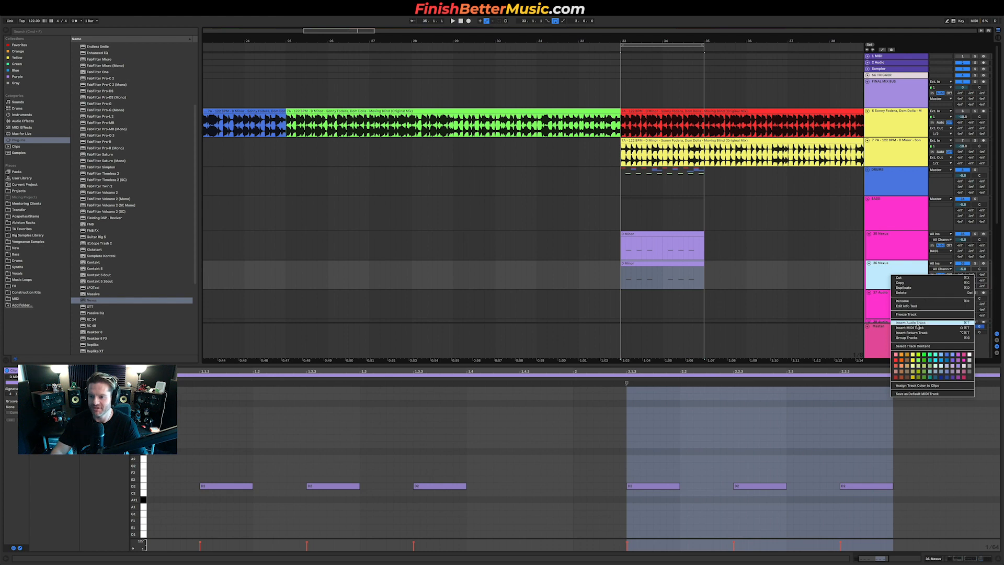
{"action": "left_click", "coordinate": [919, 315]}
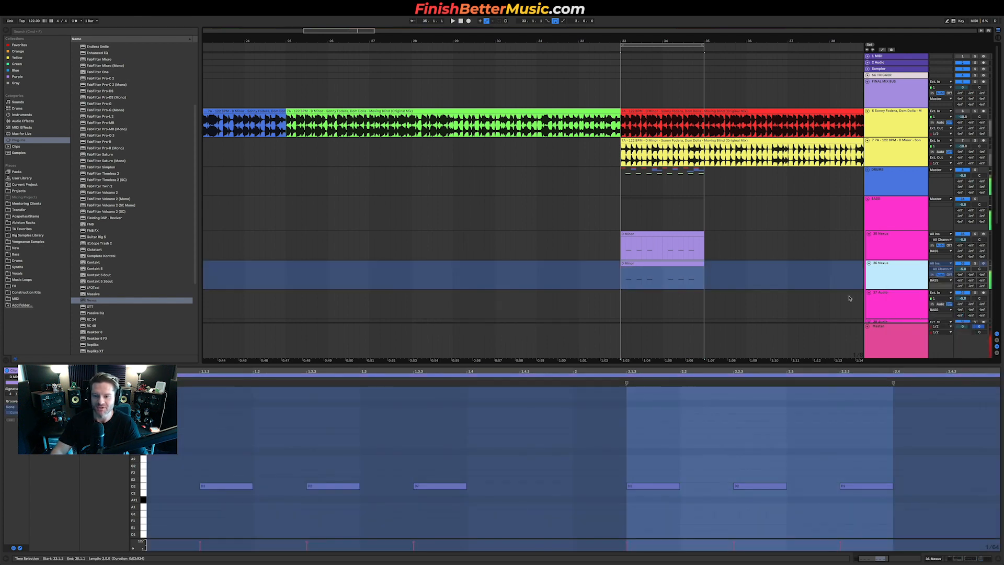
{"action": "right_click", "coordinate": [915, 275]}
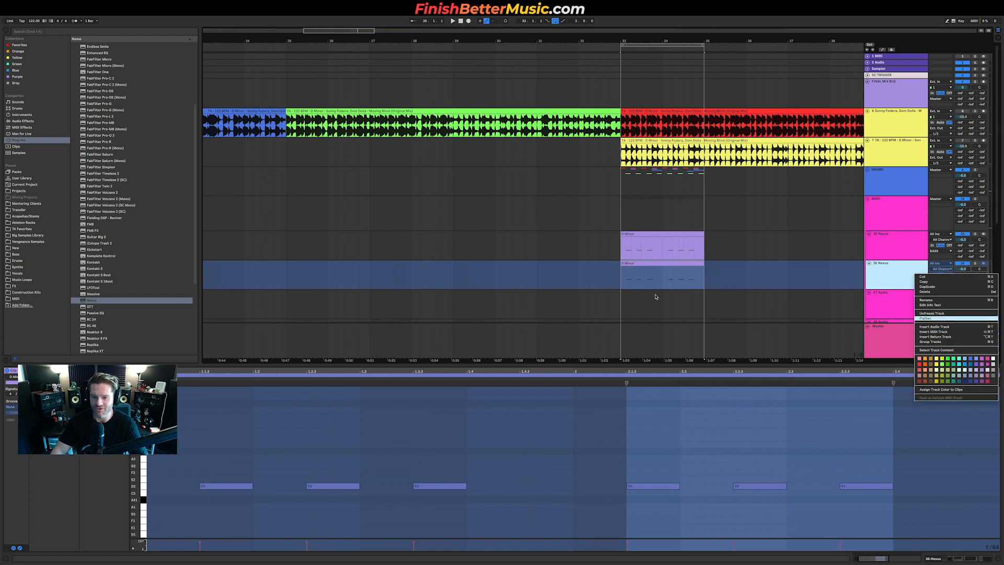
{"action": "key", "text": "Return"}
{"action": "scroll", "coordinate": [641, 278], "scroll_direction": "up", "scroll_amount": 8}
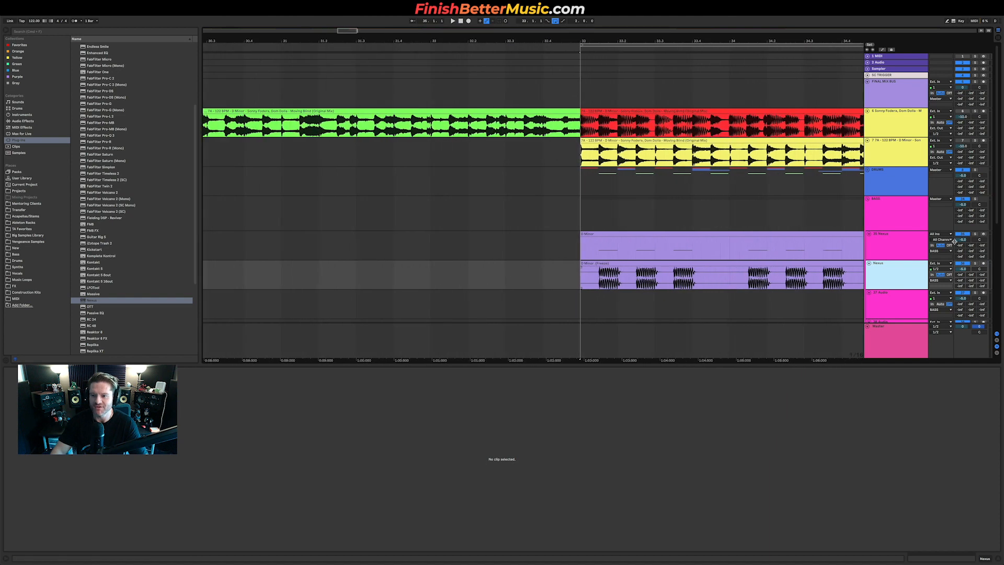
Step: Play the loop, comparing the flattened bass audio against the reference track's bass
{"action": "key", "text": "space"}
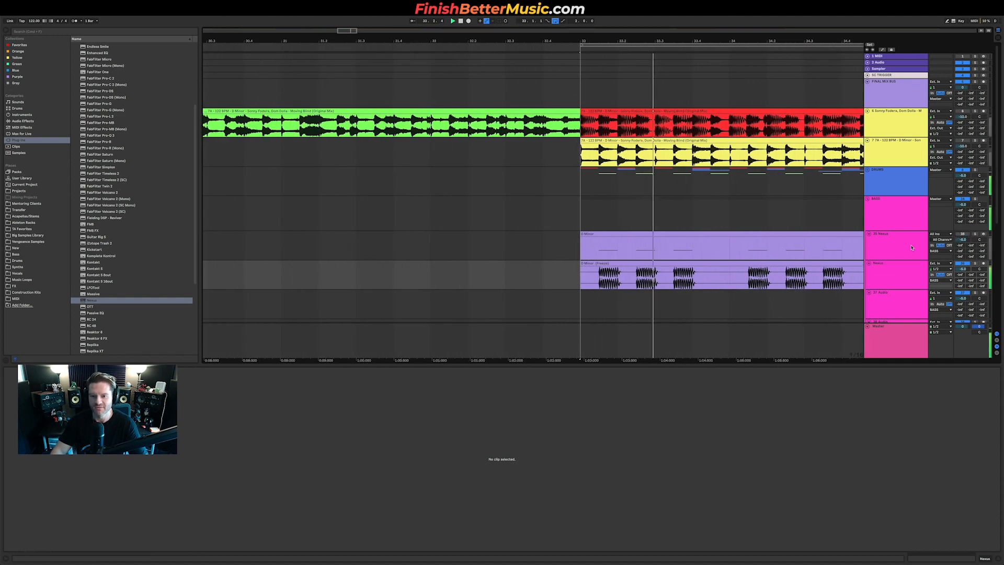
{"action": "scroll", "coordinate": [745, 241], "scroll_direction": "right", "scroll_amount": 3}
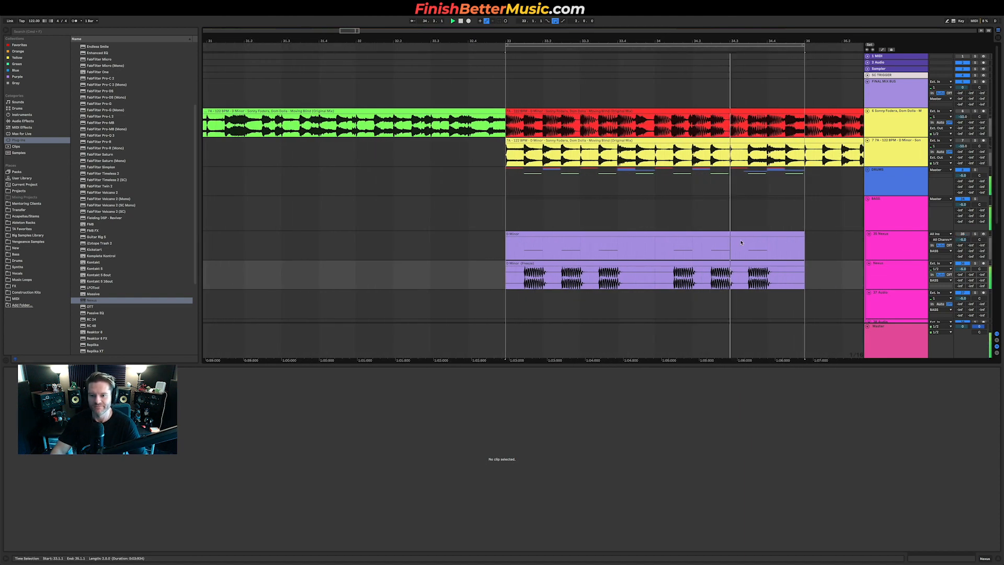
{"action": "left_click", "coordinate": [865, 264]}
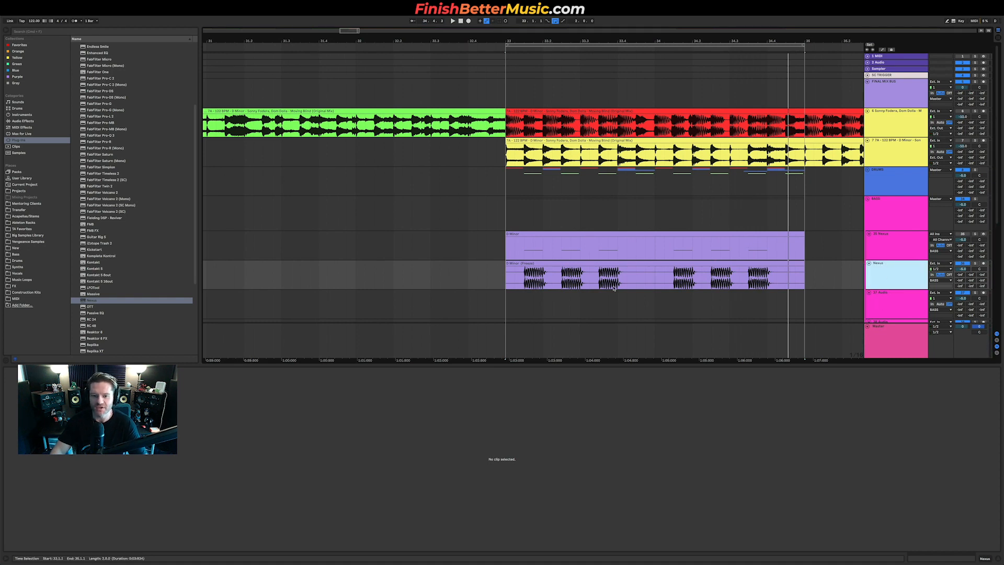
{"action": "left_click", "coordinate": [601, 272]}
{"action": "key", "text": "space"}
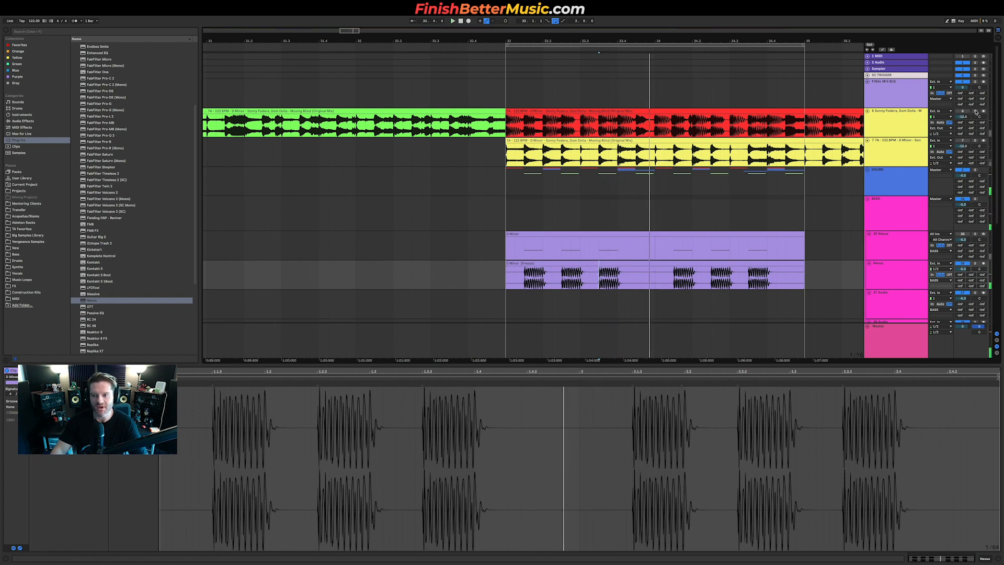
{"action": "left_click", "coordinate": [581, 130]}
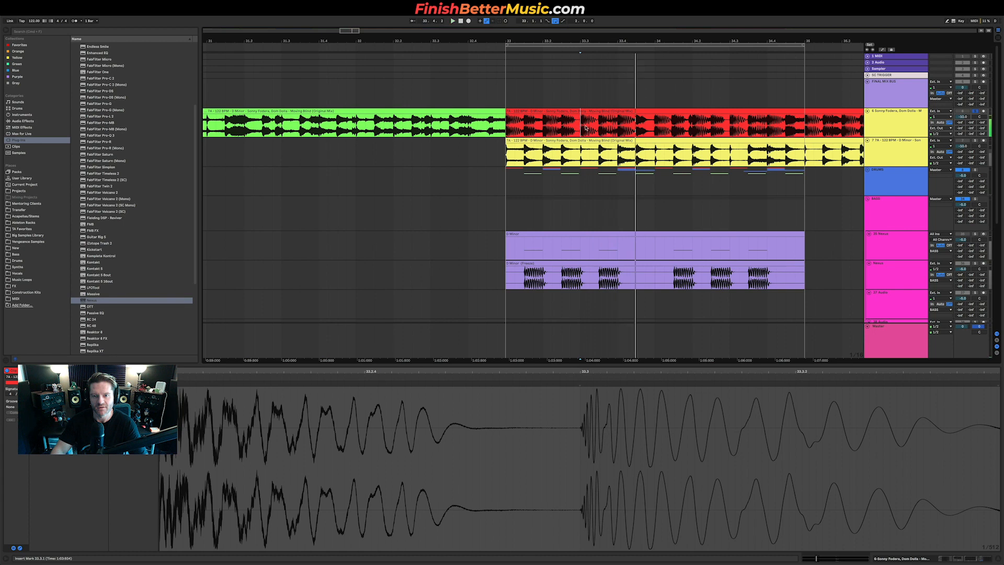
{"action": "key", "text": "space"}
{"action": "key", "text": "space"}
{"action": "key", "text": "space"}
{"action": "key", "text": "space"}
{"action": "key", "text": "space"}
{"action": "key", "text": "space"}
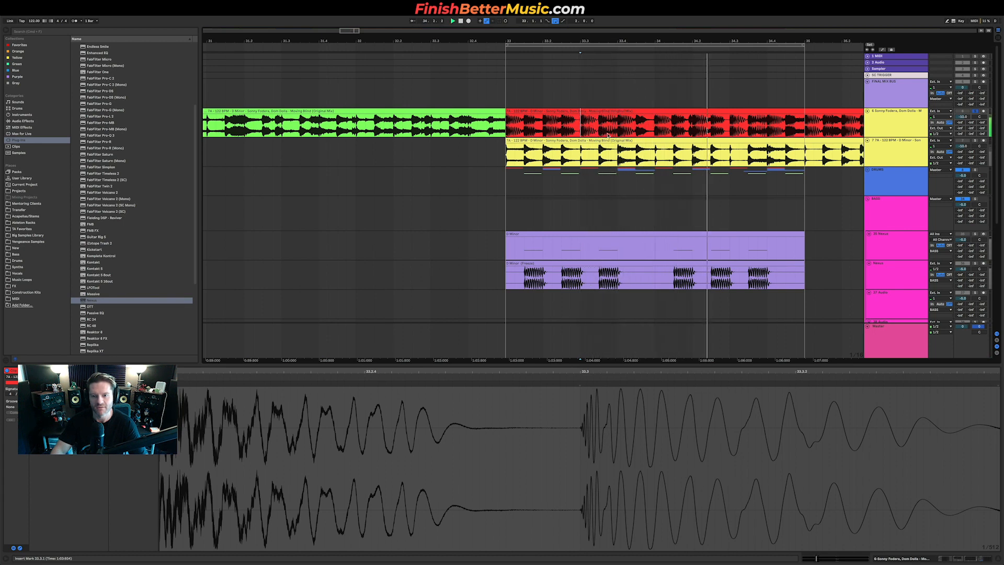
Step: Audition the flattened bass audio from different note positions to check its sound
{"action": "left_click", "coordinate": [608, 282]}
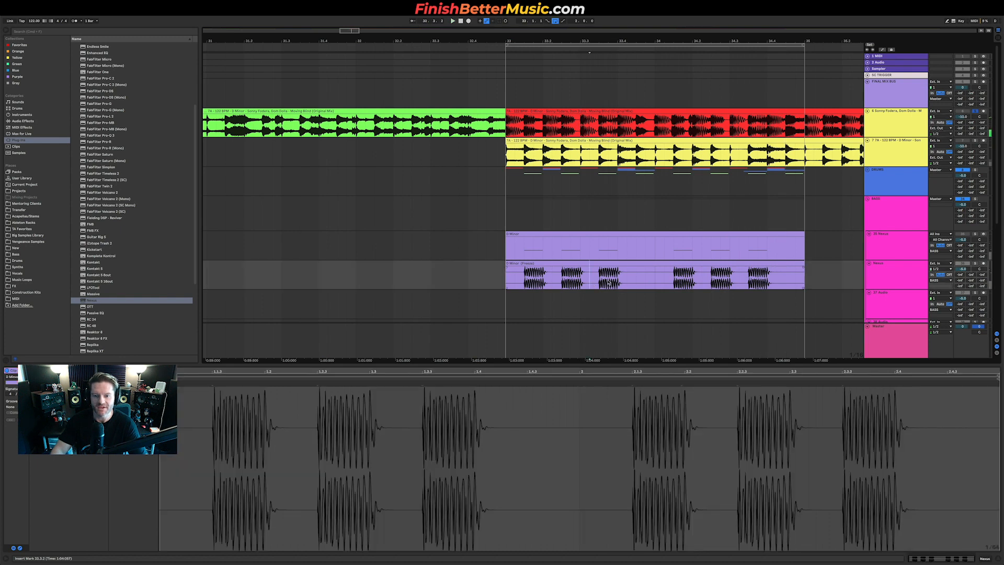
{"action": "scroll", "coordinate": [604, 282], "scroll_direction": "up", "scroll_amount": 2}
{"action": "key", "text": "space"}
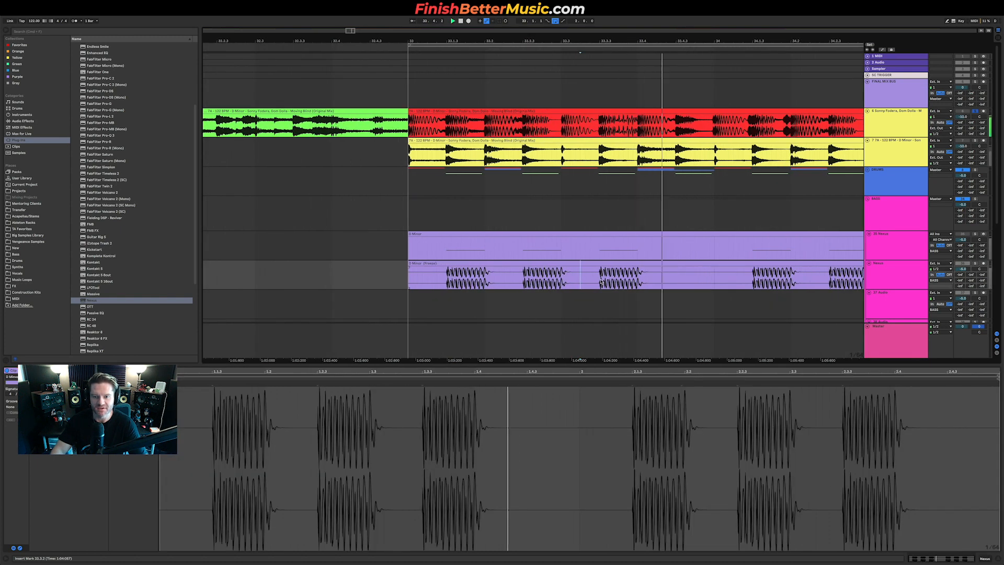
{"action": "left_click", "coordinate": [563, 279]}
{"action": "key", "text": "space"}
{"action": "key", "text": "space"}
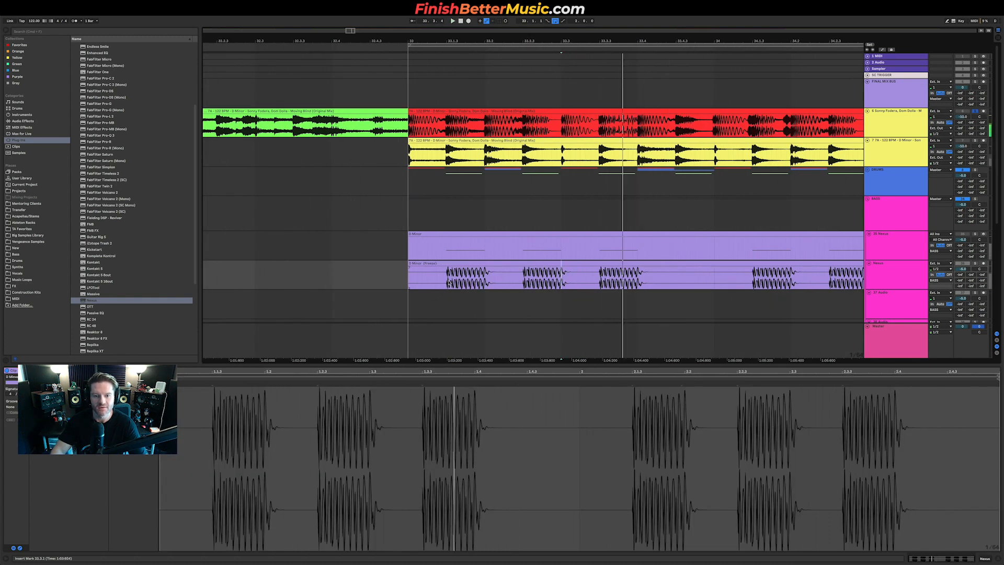
{"action": "left_click", "coordinate": [409, 281]}
{"action": "key", "text": "space"}
{"action": "key", "text": "space"}
{"action": "key", "text": "space"}
{"action": "key", "text": "space"}
{"action": "left_click", "coordinate": [637, 281]}
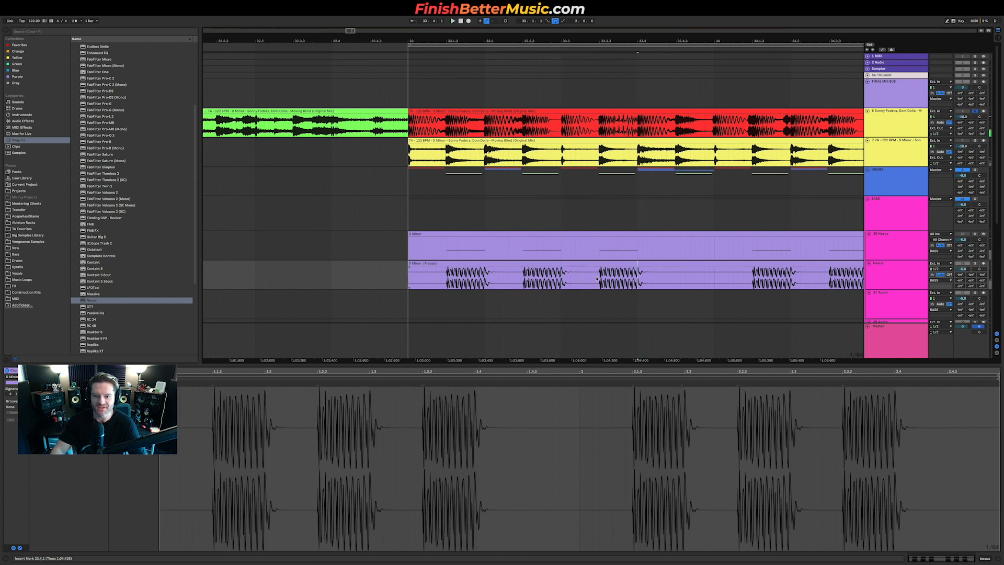
Step: Split the third bass note into its own consolidated audio clip and trim the start of the following clip
{"action": "mouse_move", "coordinate": [597, 279]}
{"action": "left_mouse_down"}
{"action": "mouse_move", "coordinate": [641, 272]}
{"action": "mouse_move", "coordinate": [593, 263]}
{"action": "mouse_move", "coordinate": [642, 273]}
{"action": "mouse_move", "coordinate": [600, 273]}
{"action": "left_mouse_up"}
{"action": "key", "text": "super+z"}
{"action": "left_click", "coordinate": [642, 274]}
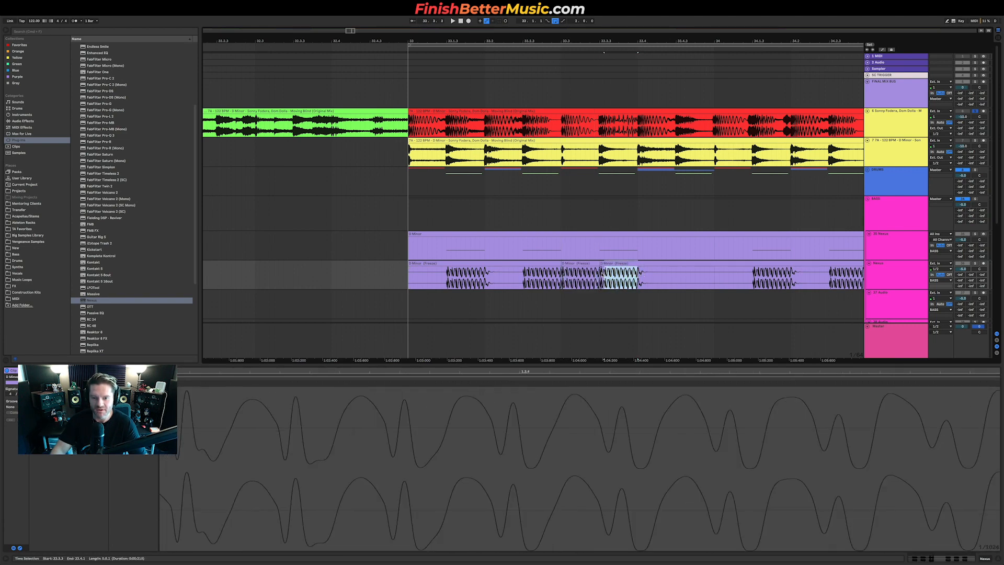
{"action": "key", "text": "super+e"}
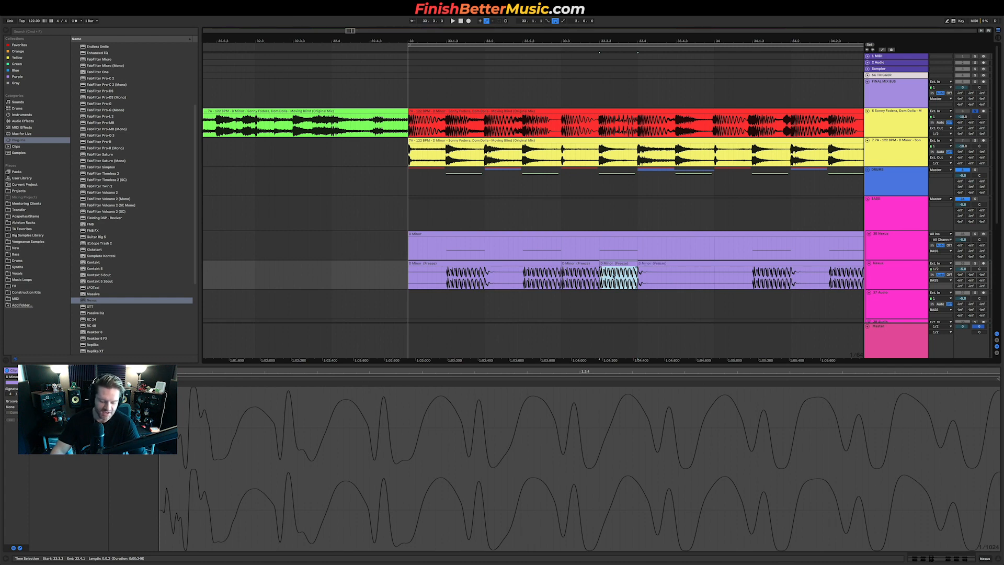
{"action": "key", "text": "super+j"}
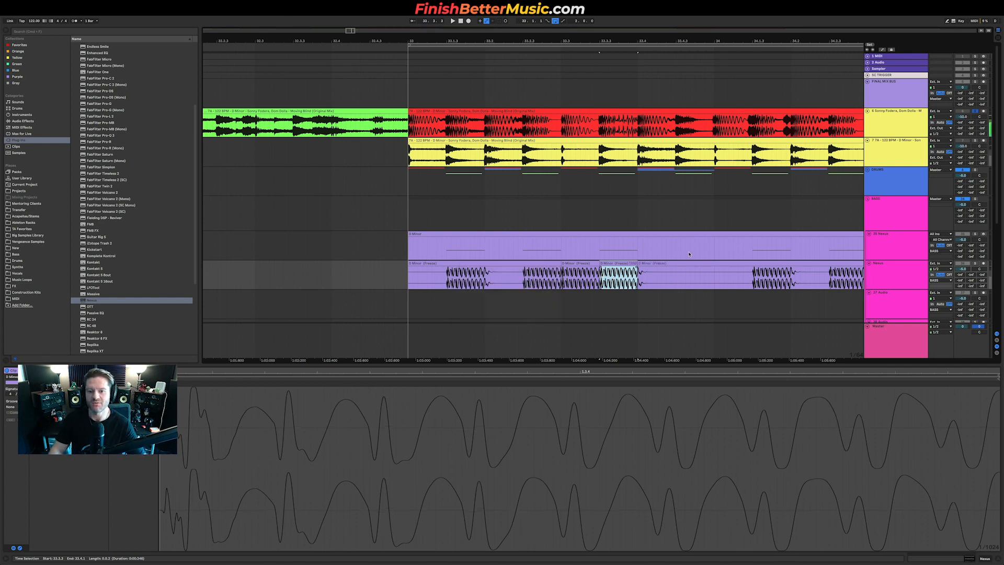
{"action": "left_click_drag", "start_coordinate": [639, 262], "coordinate": [714, 262]}
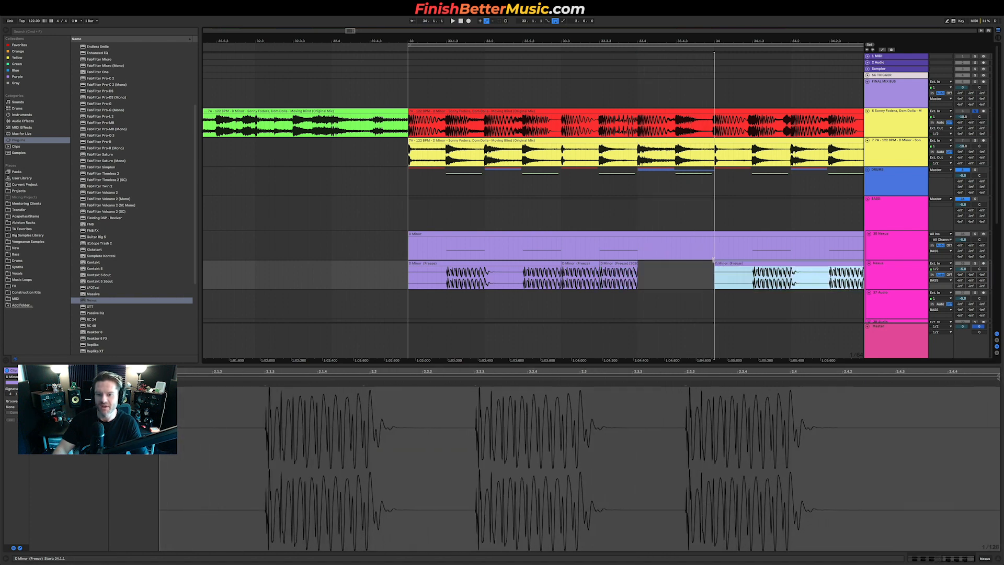
{"action": "left_click", "coordinate": [631, 272]}
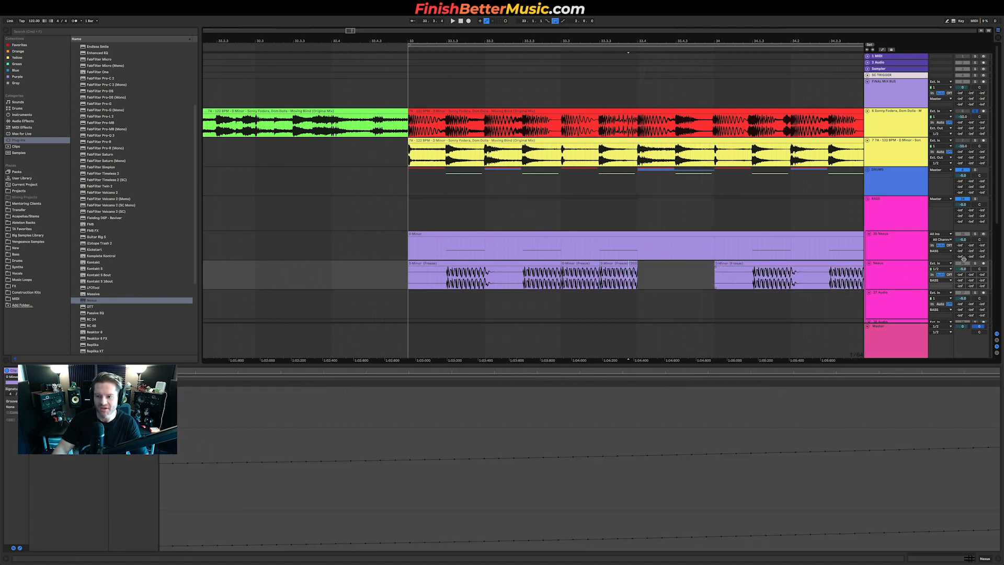
{"action": "left_click", "coordinate": [619, 276]}
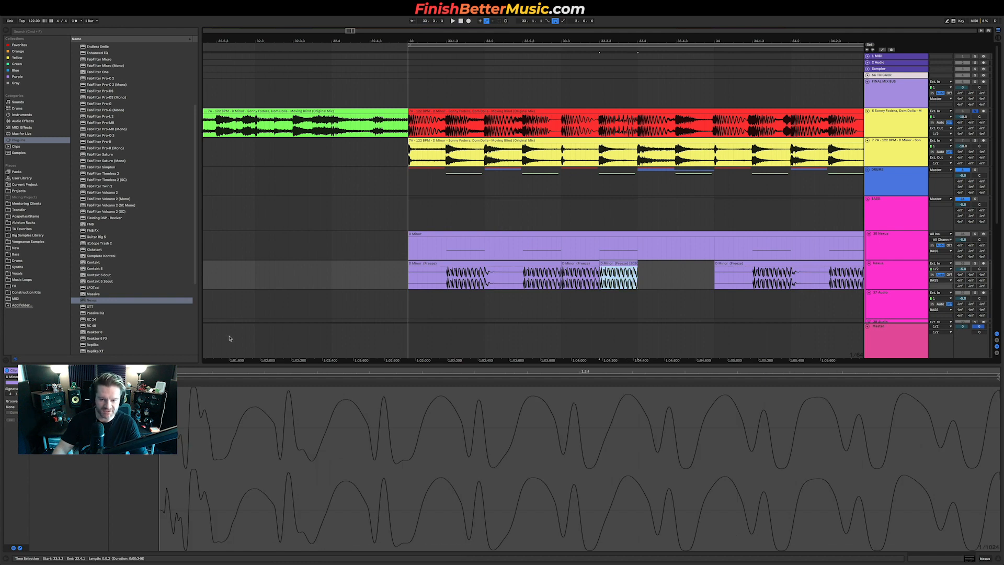
{"action": "left_click", "coordinate": [605, 272]}
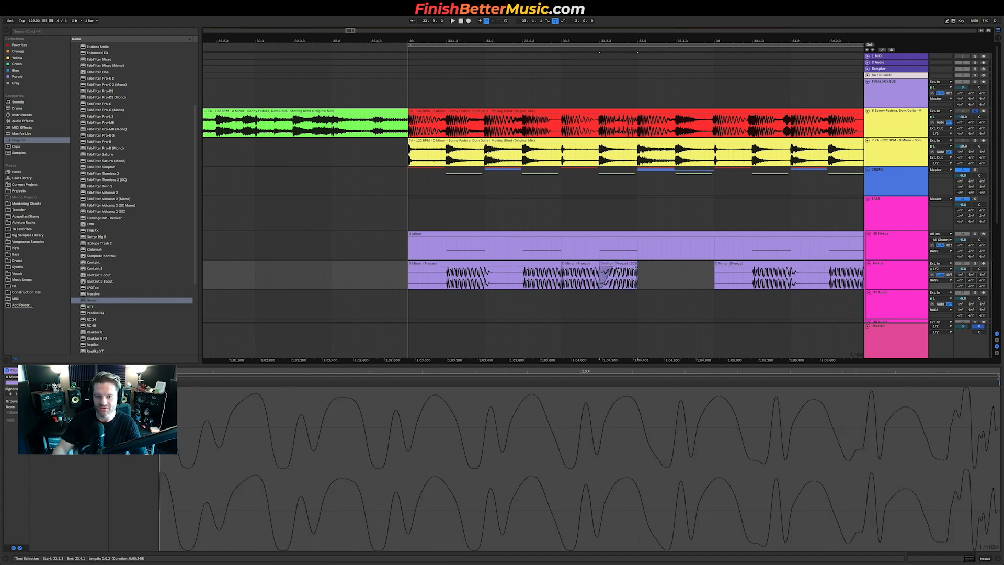
Step: Play the loop from the third flattened bass clip and again from the loop start to audition the bass
{"action": "left_click", "coordinate": [562, 281]}
{"action": "key", "text": "space"}
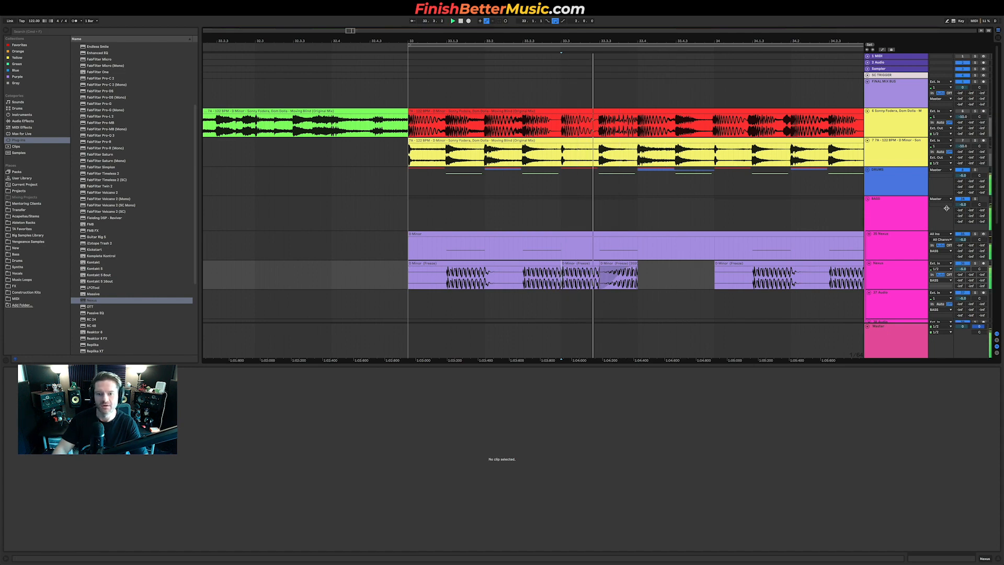
{"action": "key", "text": "space"}
{"action": "left_click", "coordinate": [409, 281]}
{"action": "key", "text": "space"}
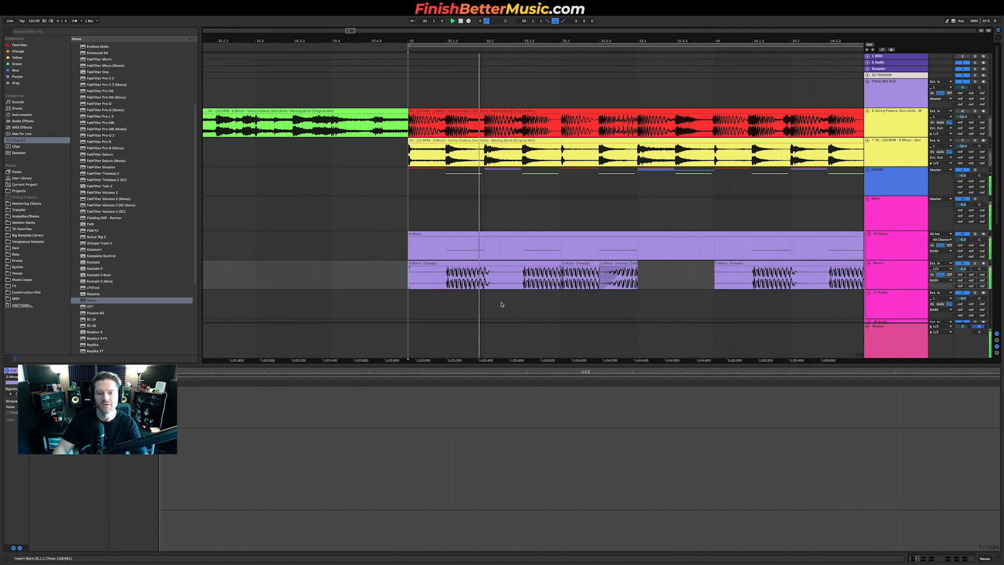
Step: Shorten the end of the second flattened bass clip to leave a gap before the third note
{"action": "left_click_drag", "start_coordinate": [600, 275], "coordinate": [580, 275]}
{"action": "left_click", "coordinate": [569, 269]}
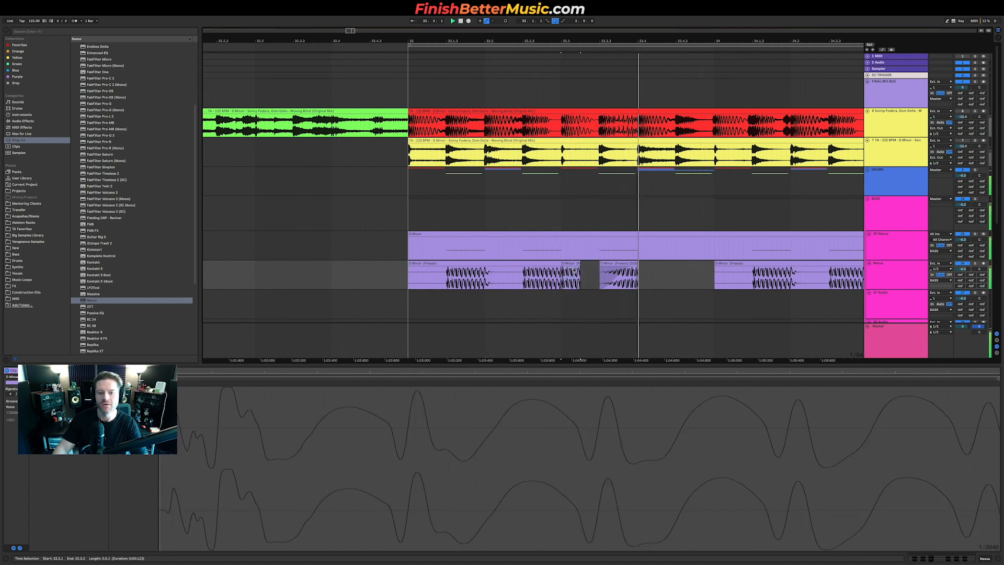
Step: Open the Kickstart plugin on the Bass group track to inspect its ducking curve
{"action": "left_click", "coordinate": [952, 207]}
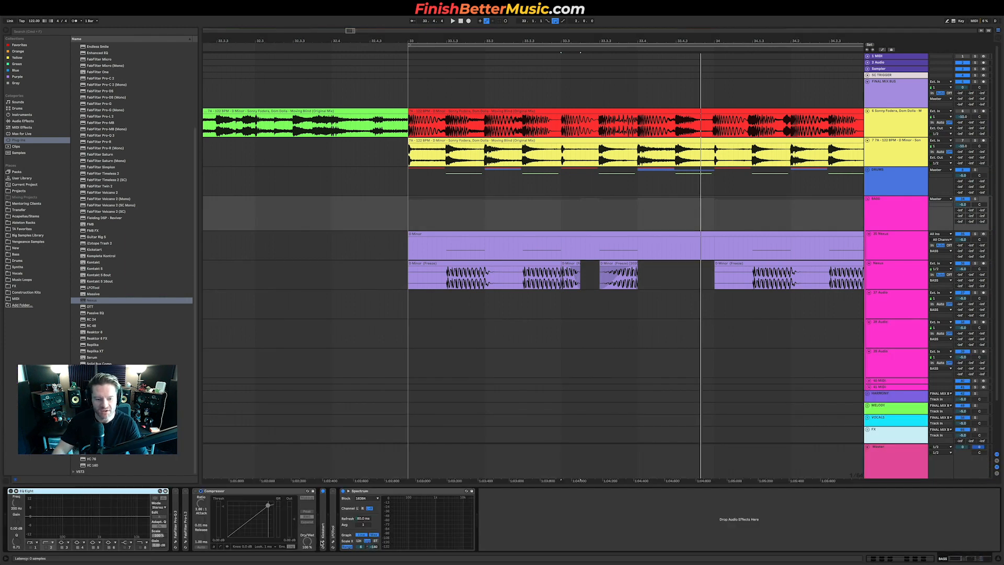
{"action": "left_click", "coordinate": [323, 543]}
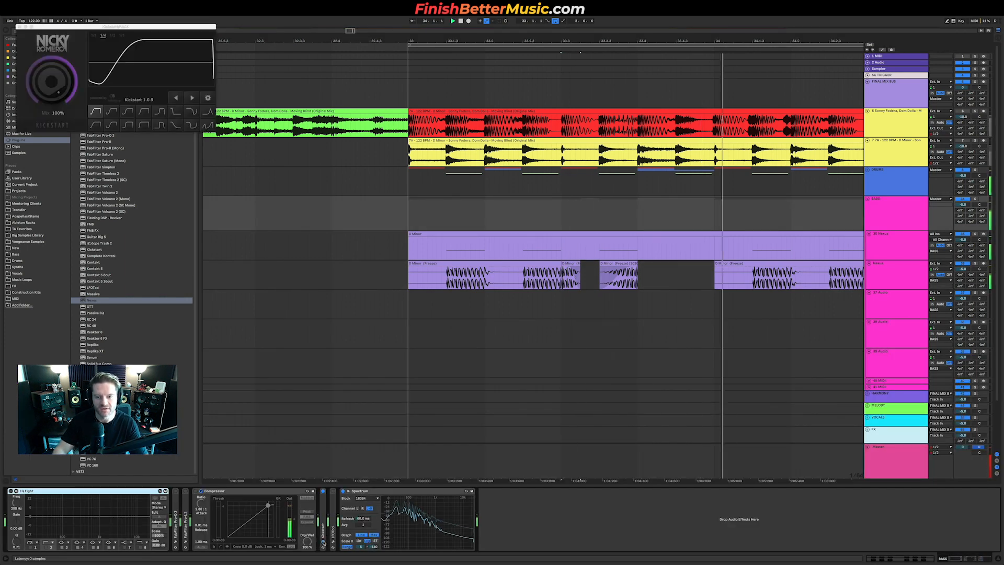
{"action": "left_click", "coordinate": [415, 286]}
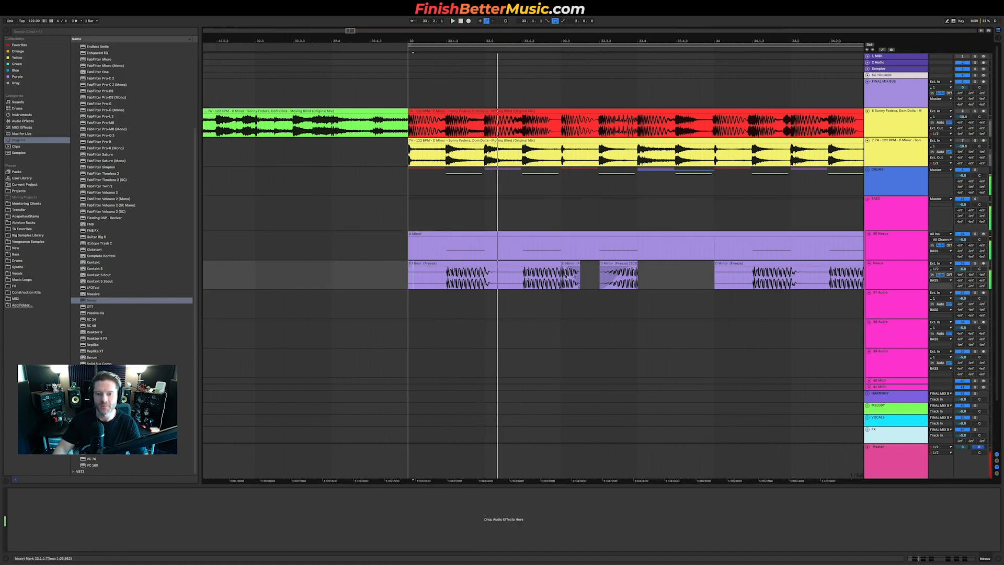
Step: Select the flattened bass clips of the loop's first bar, duplicate them, and play the result
{"action": "scroll", "coordinate": [547, 273], "scroll_direction": "up", "scroll_amount": 5}
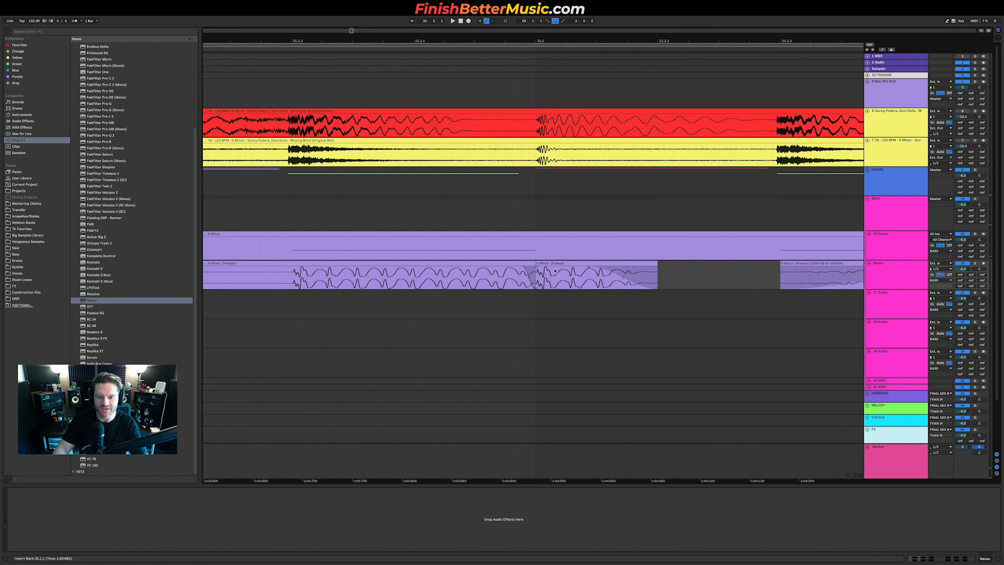
{"action": "scroll", "coordinate": [550, 270], "scroll_direction": "down", "scroll_amount": 5}
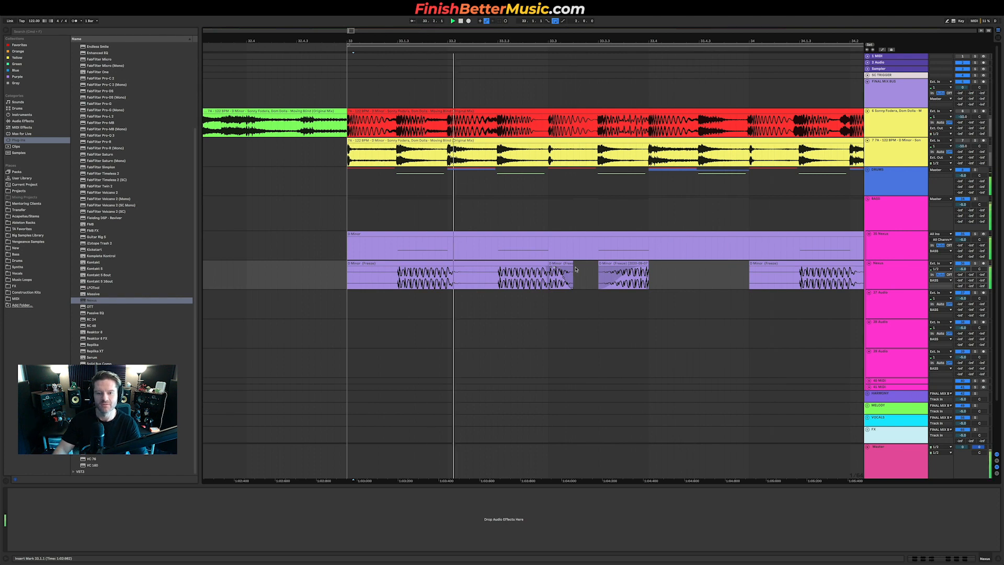
{"action": "scroll", "coordinate": [723, 260], "scroll_direction": "down", "scroll_amount": 8}
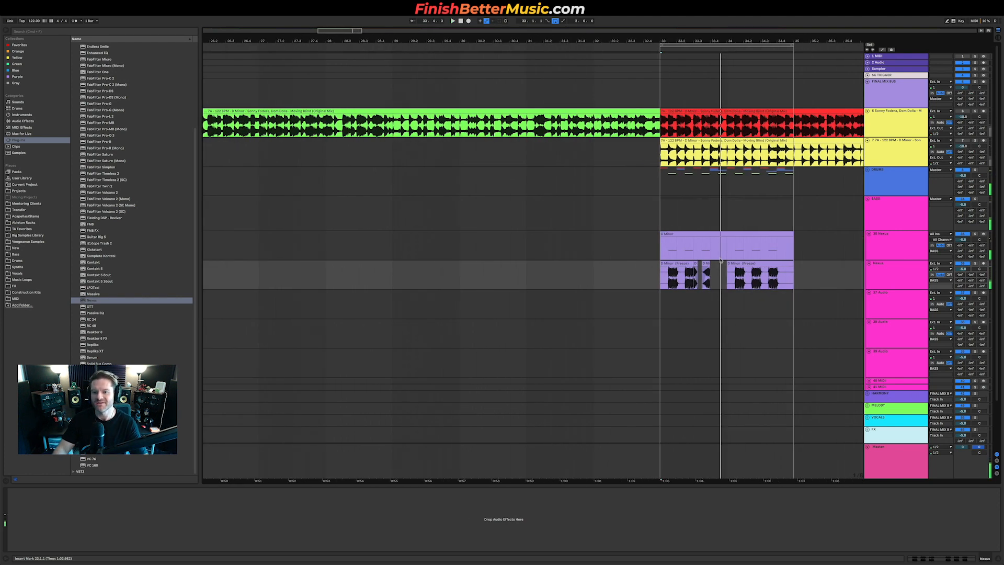
{"action": "left_click_drag", "start_coordinate": [726, 267], "coordinate": [819, 272]}
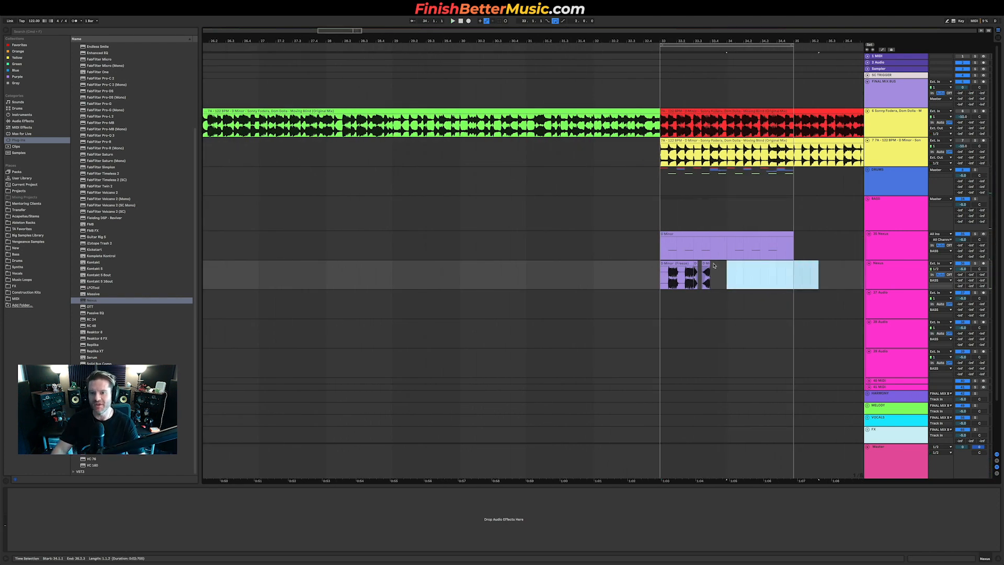
{"action": "scroll", "coordinate": [714, 265], "scroll_direction": "up", "scroll_amount": 6}
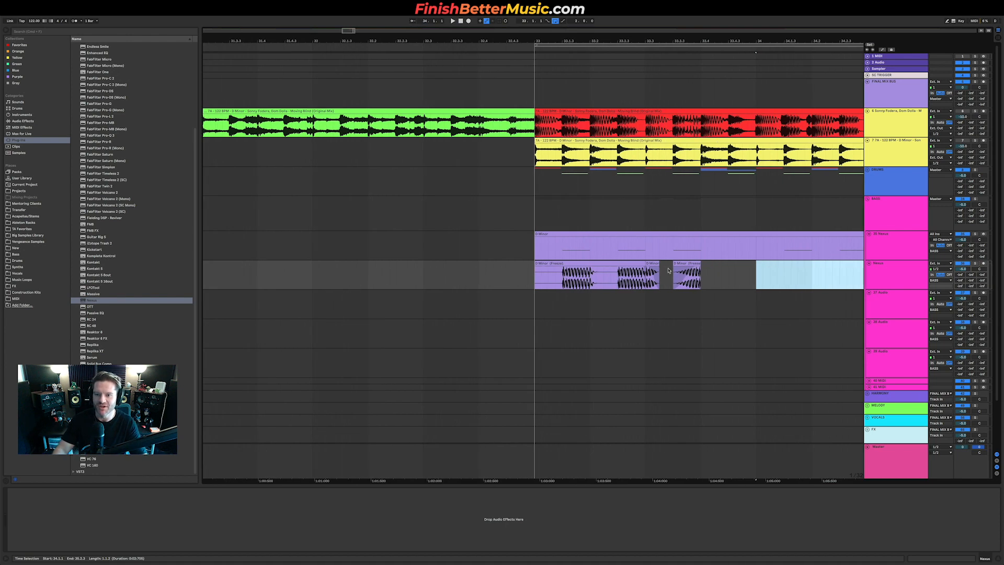
{"action": "scroll", "coordinate": [770, 277], "scroll_direction": "up", "scroll_amount": 2}
{"action": "scroll", "coordinate": [705, 277], "scroll_direction": "down", "scroll_amount": 4}
{"action": "left_click", "coordinate": [636, 280]}
{"action": "left_click", "coordinate": [537, 275], "text": "shift"}
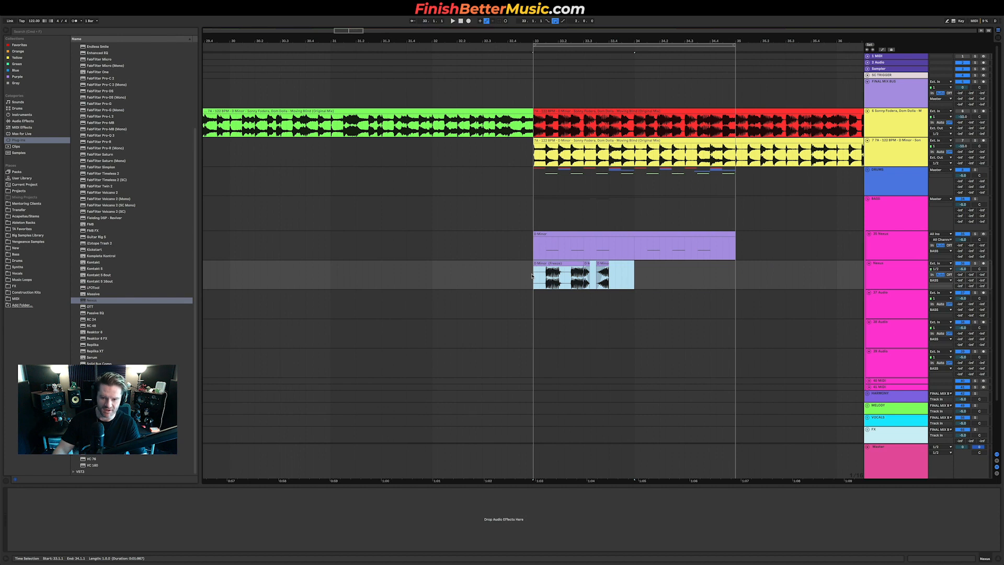
{"action": "key", "text": "ctrl+d"}
{"action": "key", "text": "space"}
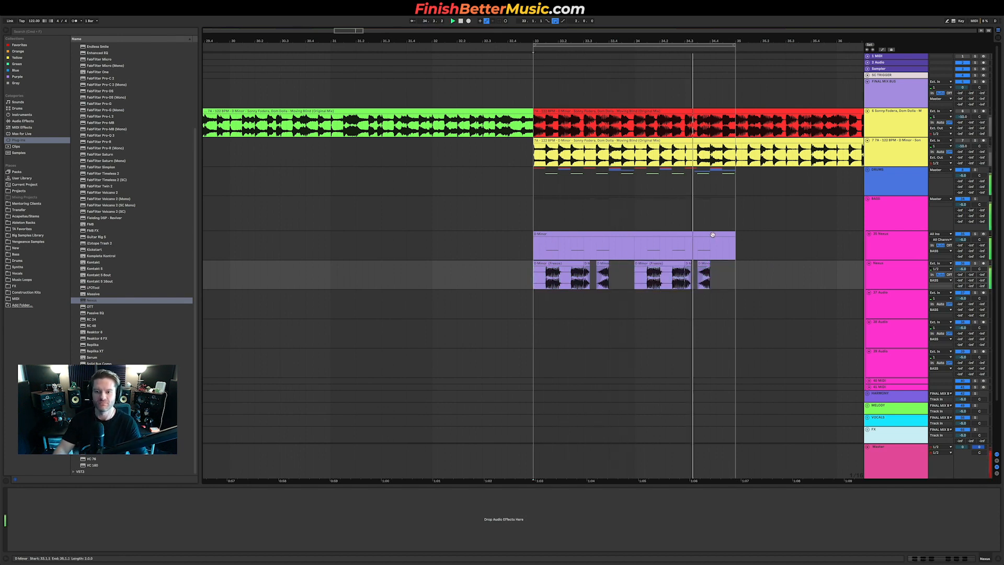
{"action": "key", "text": "space"}
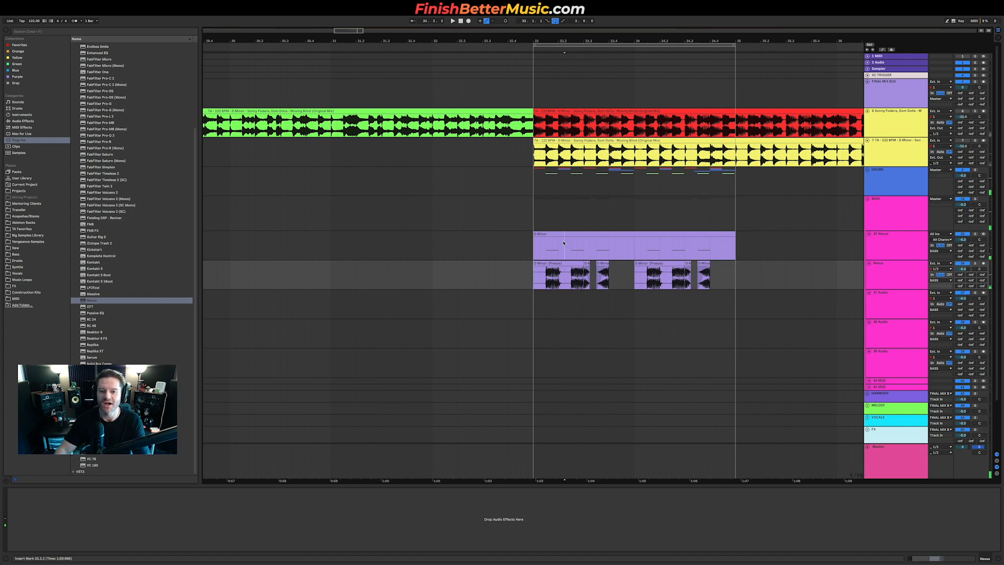
Step: Select the Nexus MIDI clip and look up the Moving Blind lyrics in the web browser
{"action": "left_click", "coordinate": [565, 242]}
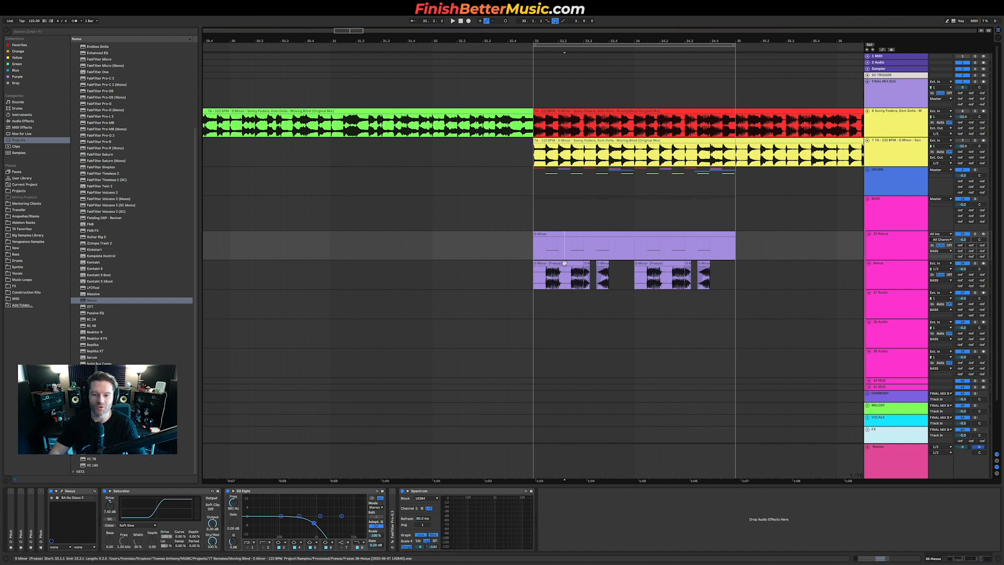
{"action": "key", "text": "ctrl+Up"}
{"action": "left_click", "coordinate": [231, 183]}
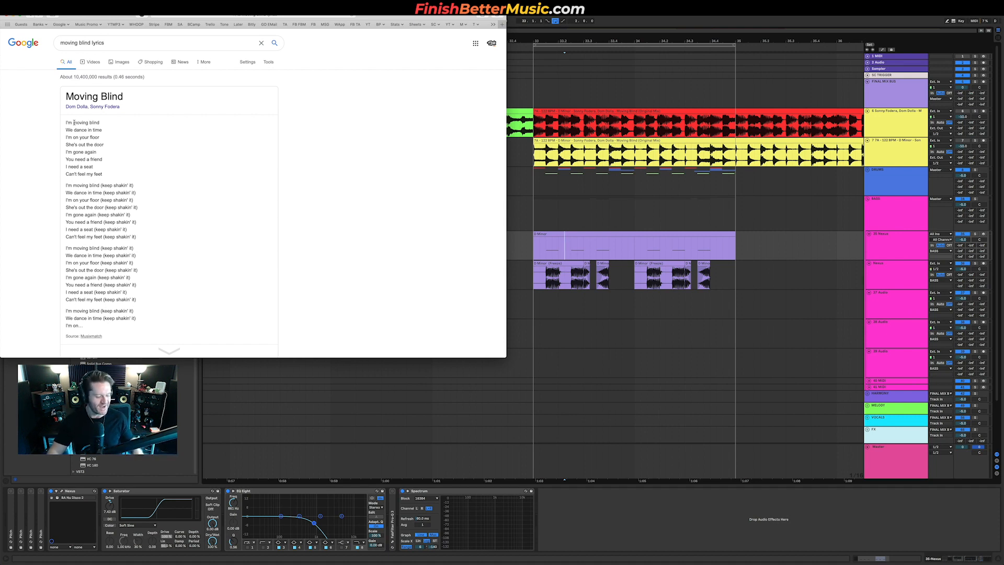
{"action": "left_click", "coordinate": [579, 242]}
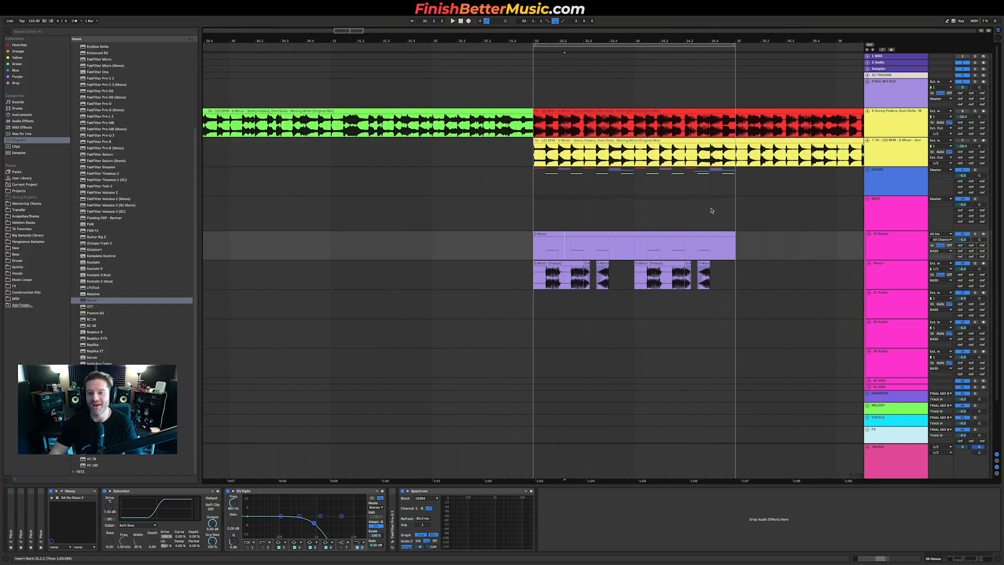
Step: Zoom out and select a time range on the Nexus MIDI track starting at the loop start
{"action": "scroll", "coordinate": [708, 210], "scroll_direction": "down", "scroll_amount": 8}
{"action": "scroll", "coordinate": [707, 209], "scroll_direction": "right", "scroll_amount": 2}
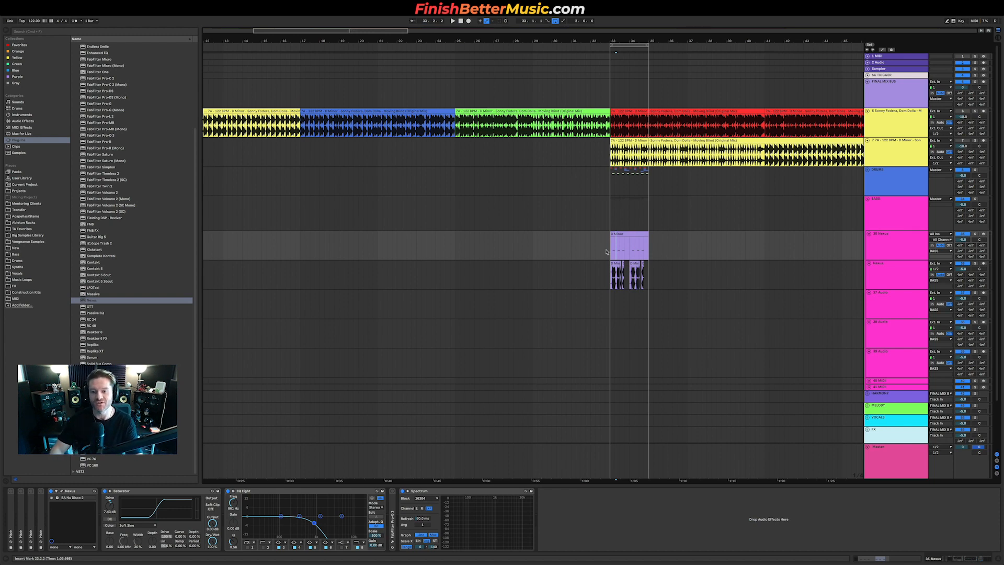
{"action": "left_click_drag", "start_coordinate": [611, 250], "coordinate": [785, 244]}
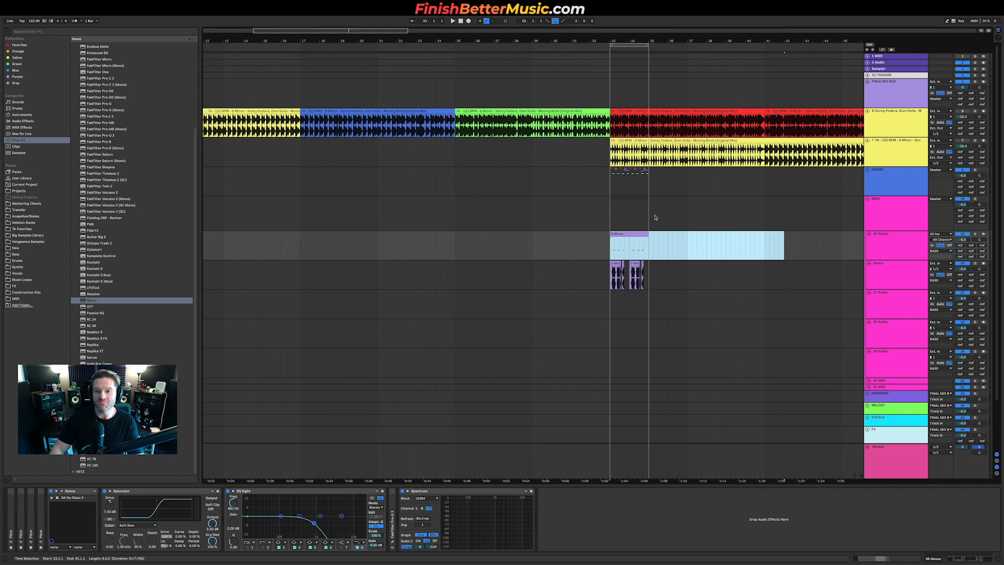
{"action": "key", "text": "minus"}
{"action": "key", "text": "minus"}
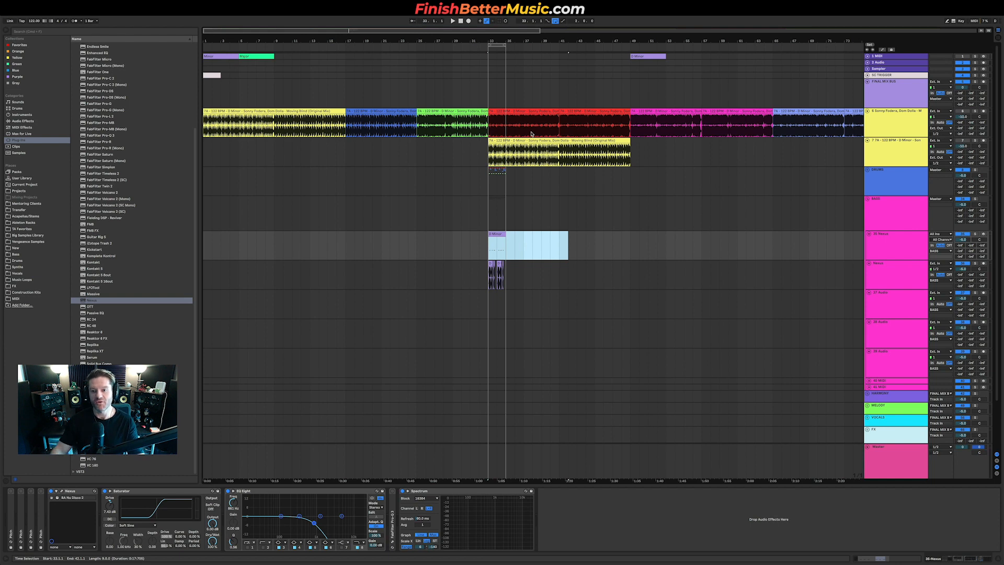
{"action": "left_click_drag", "start_coordinate": [559, 240], "coordinate": [487, 234]}
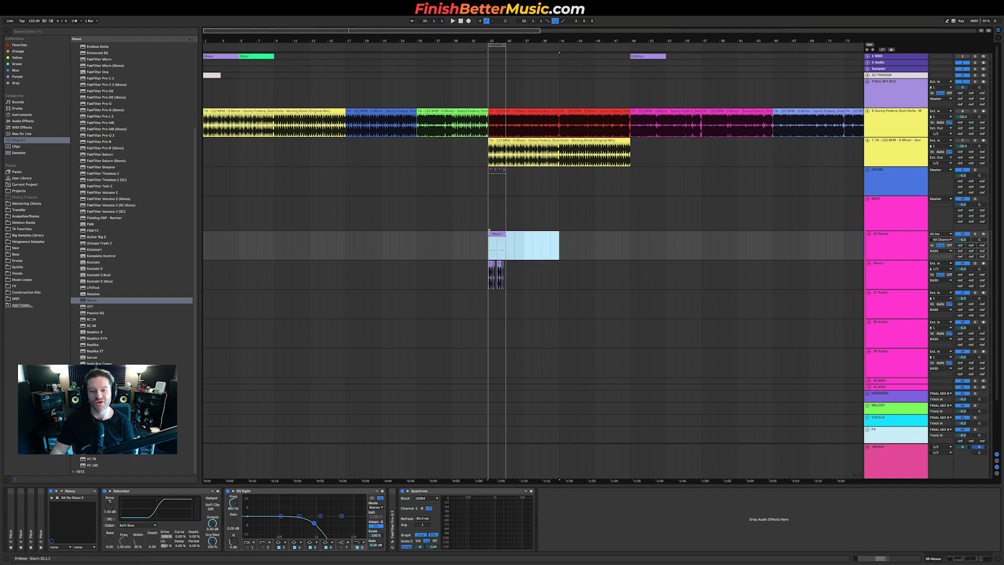
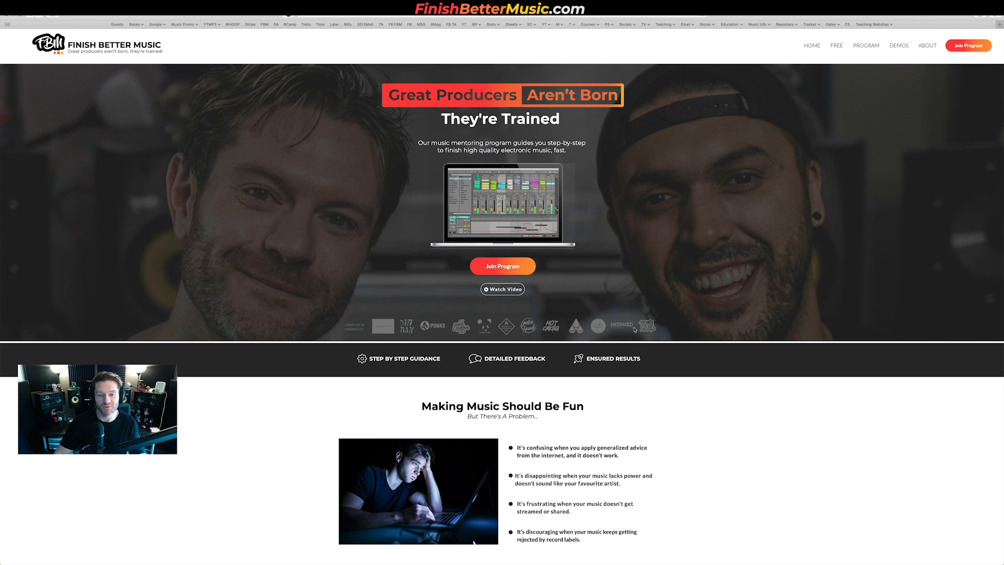
Step: Scroll through the Finish Better Music website home page to review its sections
{"action": "scroll", "coordinate": [647, 320], "scroll_direction": "down", "scroll_amount": 10}
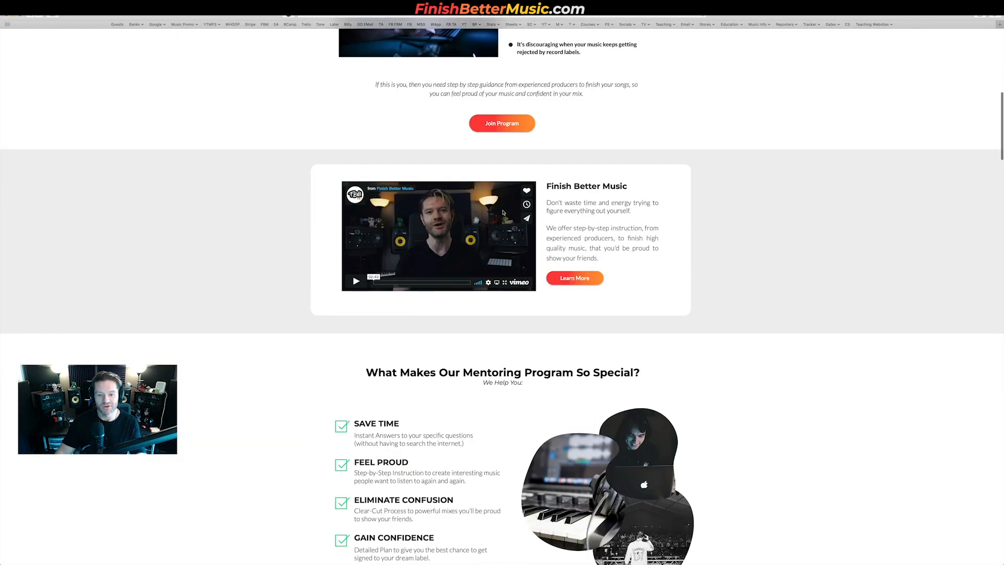
{"action": "scroll", "coordinate": [503, 212], "scroll_direction": "down", "scroll_amount": 12}
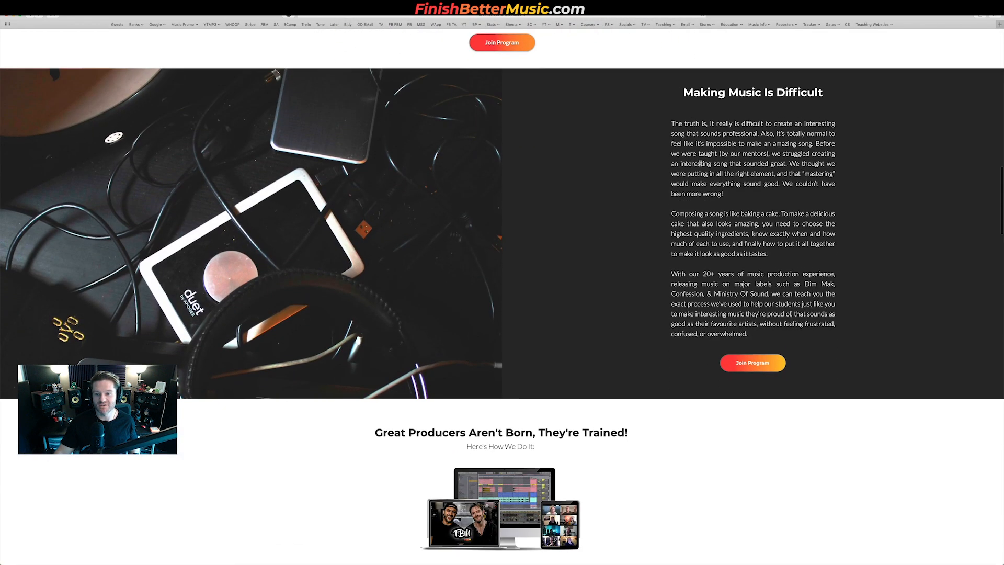
{"action": "scroll", "coordinate": [700, 163], "scroll_direction": "down", "scroll_amount": 7}
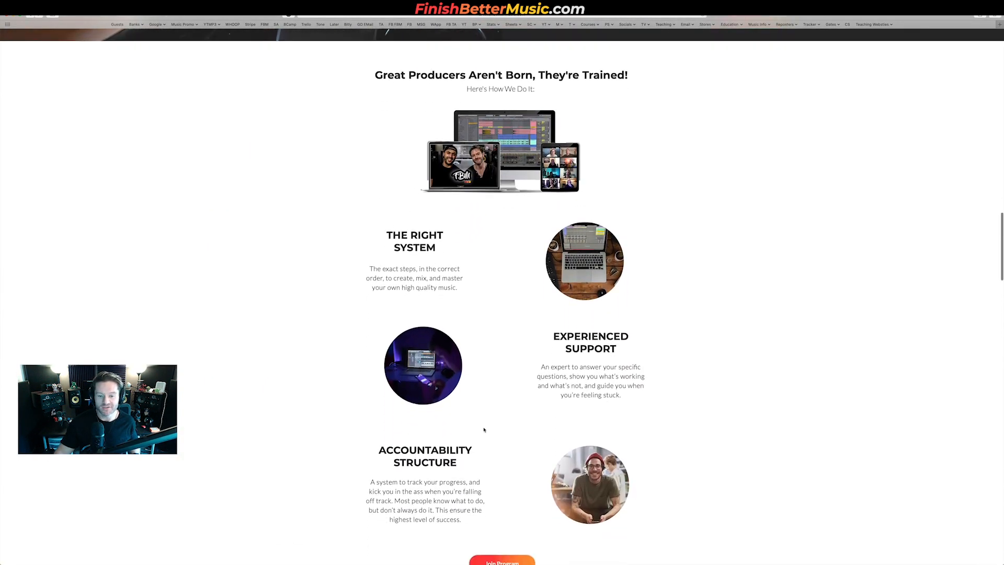
{"action": "scroll", "coordinate": [484, 430], "scroll_direction": "down", "scroll_amount": 11}
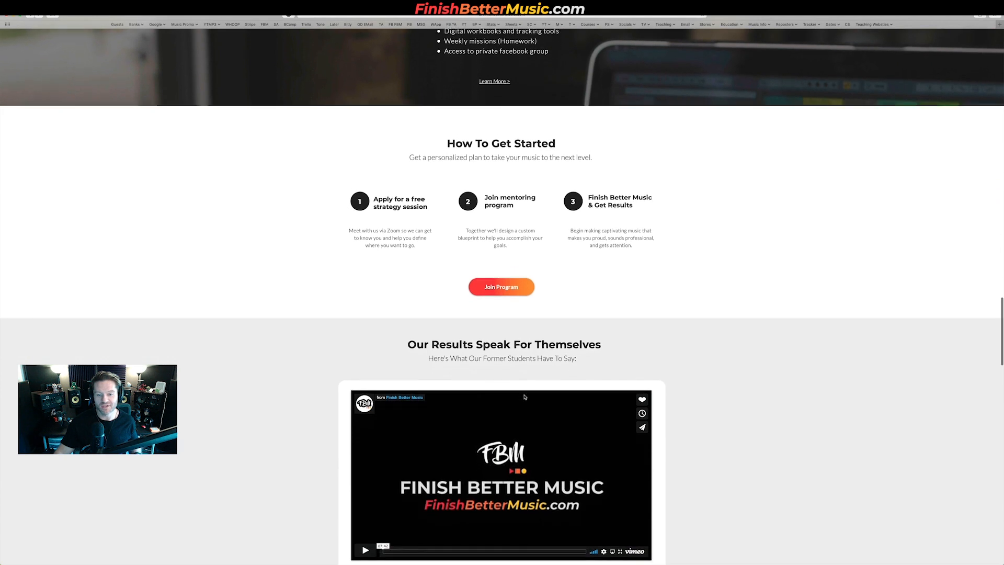
{"action": "scroll", "coordinate": [525, 397], "scroll_direction": "down", "scroll_amount": 5}
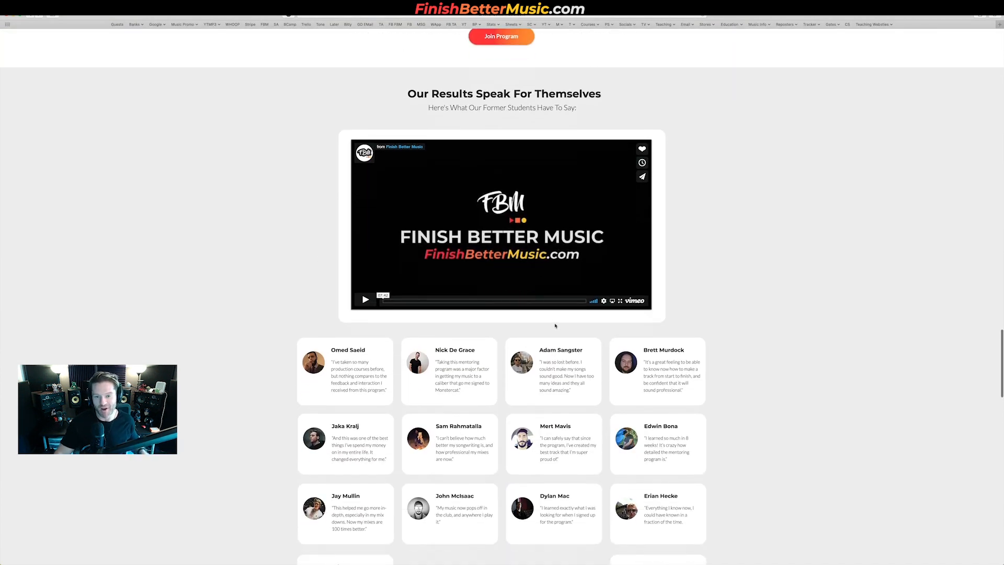
{"action": "scroll", "coordinate": [555, 325], "scroll_direction": "down", "scroll_amount": 1}
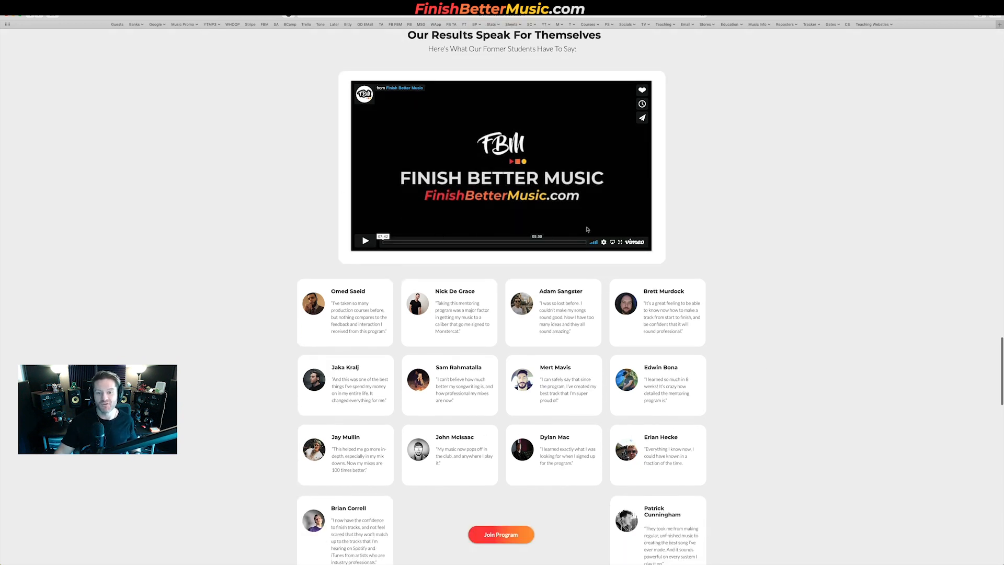
{"action": "scroll", "coordinate": [591, 345], "scroll_direction": "down", "scroll_amount": 1}
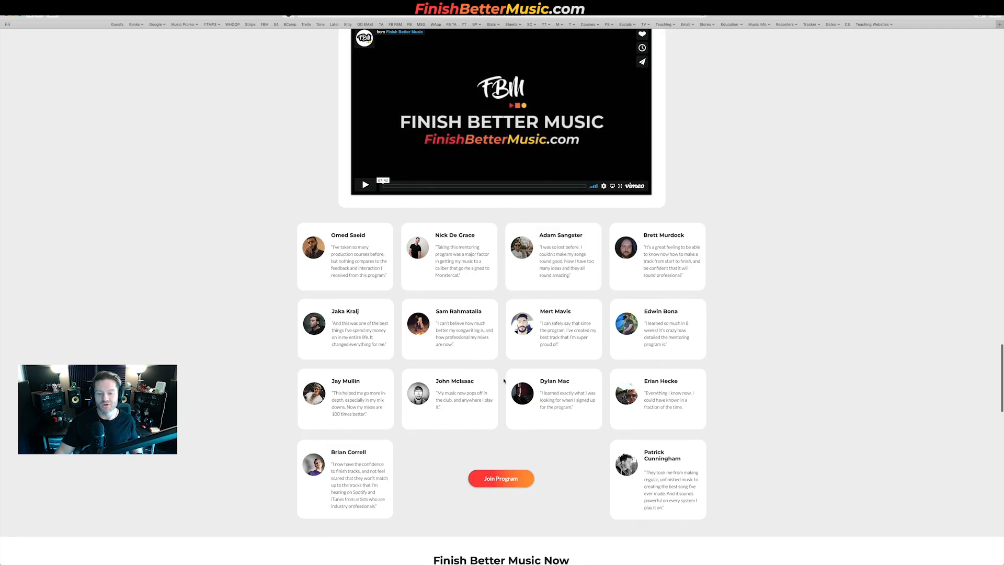
{"action": "scroll", "coordinate": [320, 419], "scroll_direction": "down", "scroll_amount": 14}
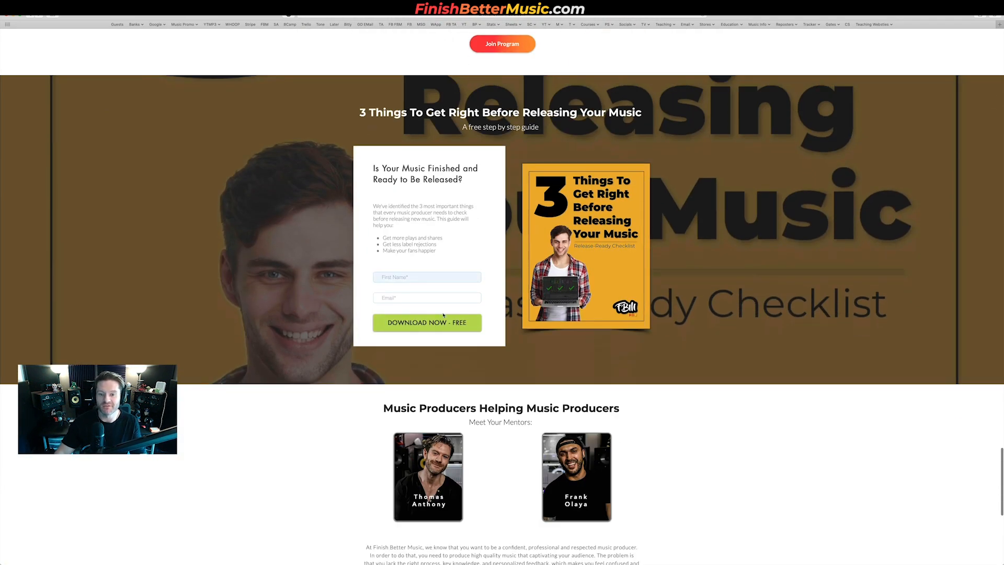
{"action": "scroll", "coordinate": [564, 344], "scroll_direction": "down", "scroll_amount": 1}
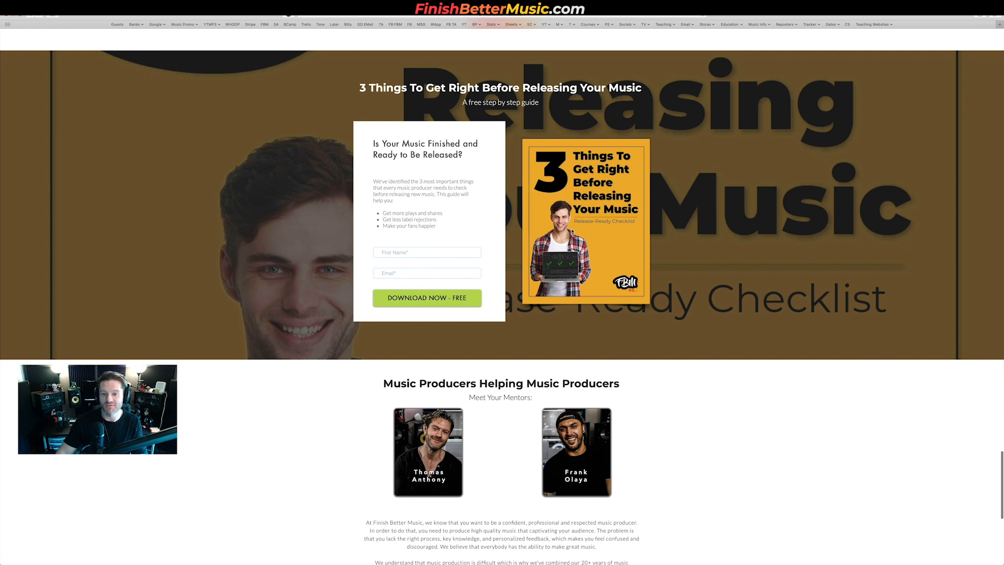
{"action": "scroll", "coordinate": [376, 312], "scroll_direction": "down", "scroll_amount": 10}
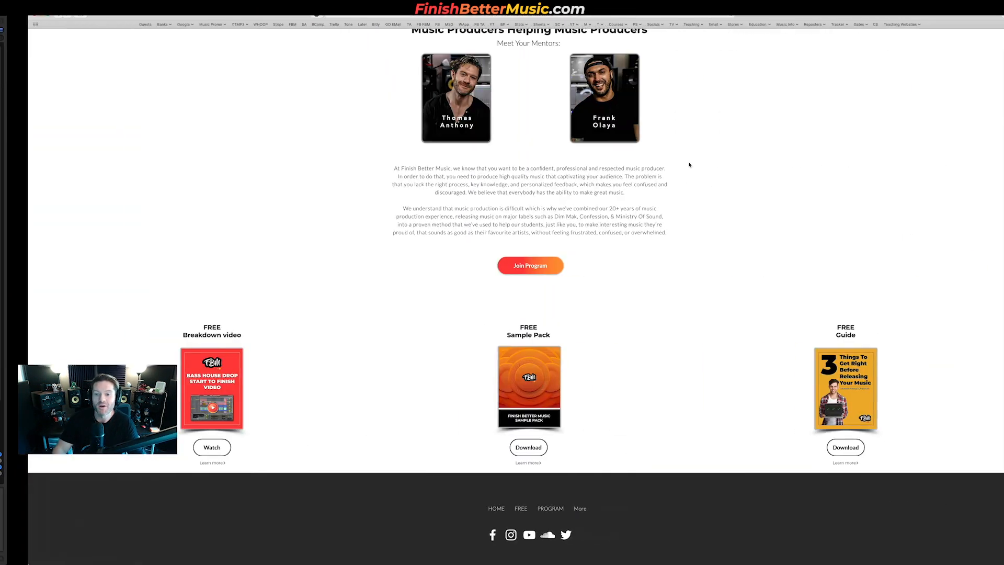
{"action": "scroll", "coordinate": [636, 296], "scroll_direction": "up", "scroll_amount": 5}
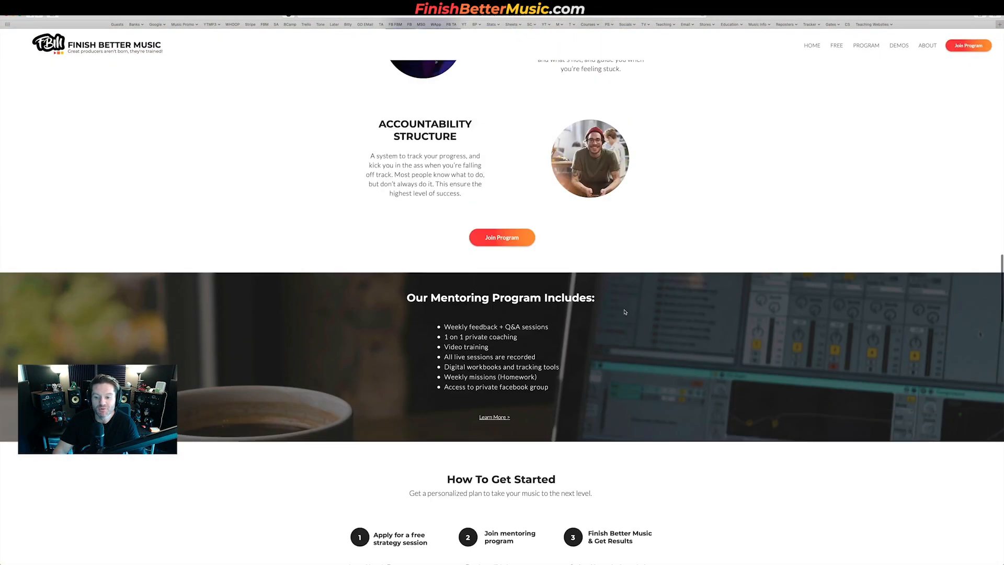
{"action": "scroll", "coordinate": [625, 312], "scroll_direction": "down", "scroll_amount": 4}
{"action": "scroll", "coordinate": [625, 312], "scroll_direction": "down", "scroll_amount": 3}
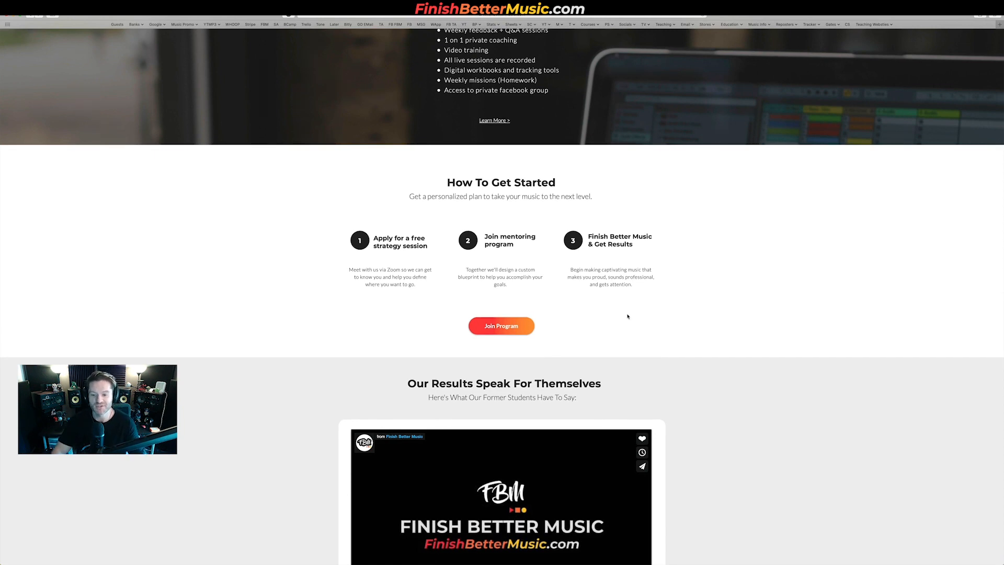
{"action": "scroll", "coordinate": [628, 315], "scroll_direction": "down", "scroll_amount": 1}
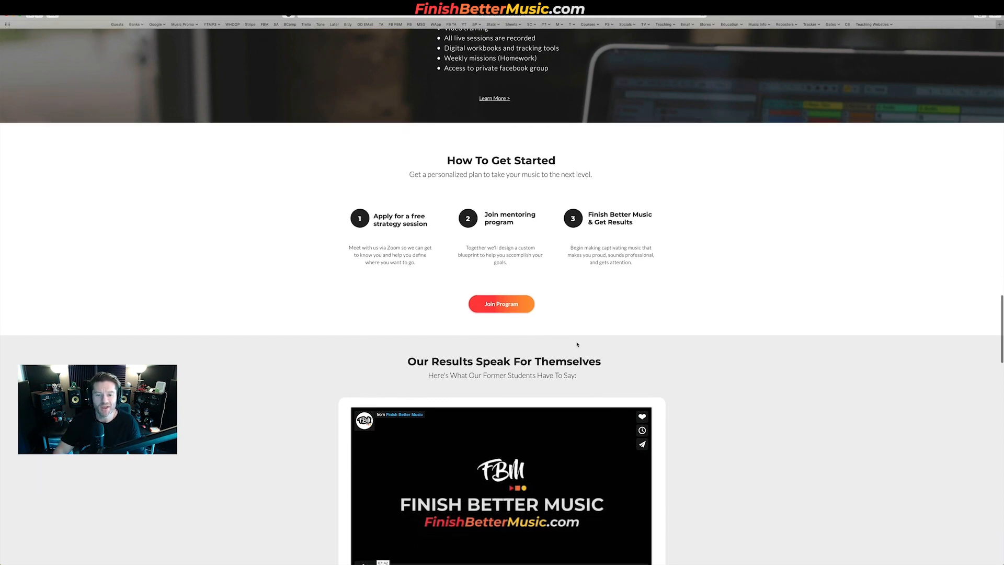
{"action": "scroll", "coordinate": [584, 339], "scroll_direction": "down", "scroll_amount": 10}
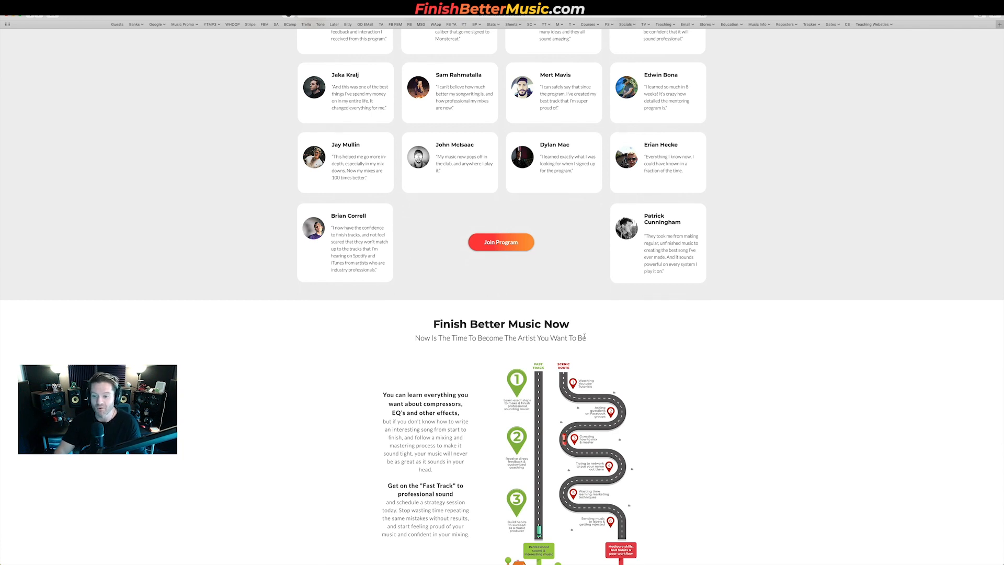
{"action": "scroll", "coordinate": [584, 337], "scroll_direction": "up", "scroll_amount": 4}
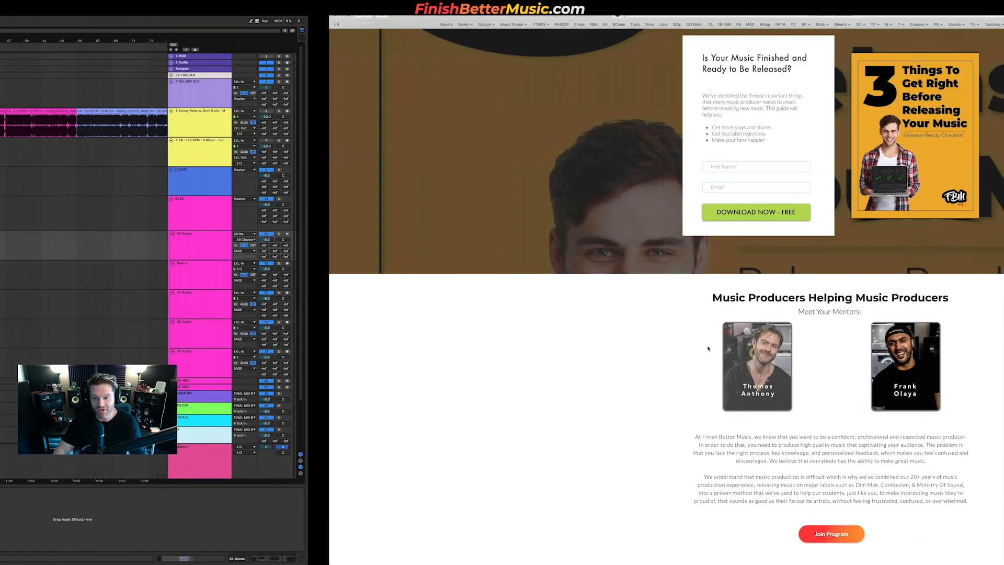
{"action": "scroll", "coordinate": [583, 210], "scroll_direction": "down", "scroll_amount": 3}
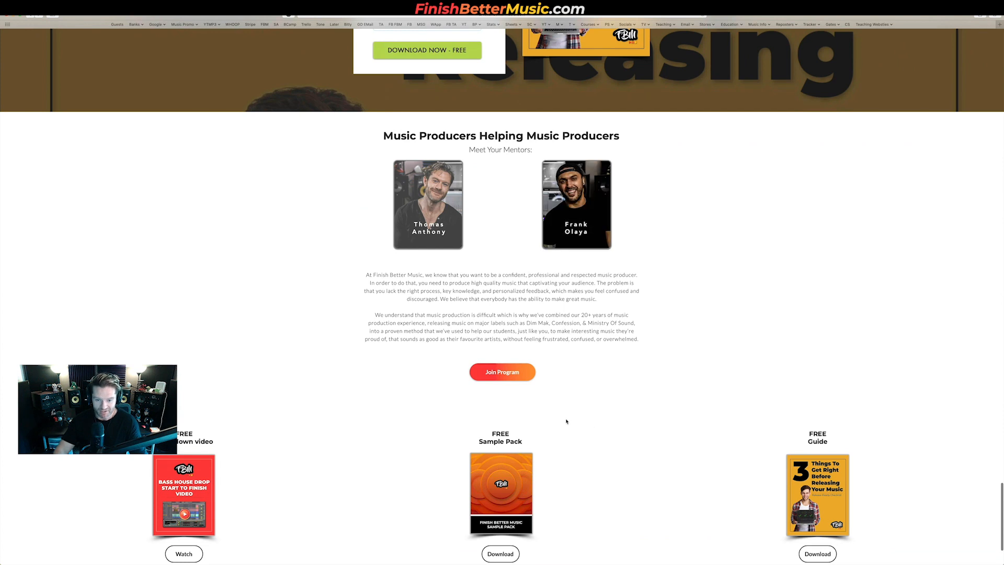
{"action": "scroll", "coordinate": [570, 418], "scroll_direction": "up", "scroll_amount": 6}
{"action": "scroll", "coordinate": [565, 411], "scroll_direction": "up", "scroll_amount": 15}
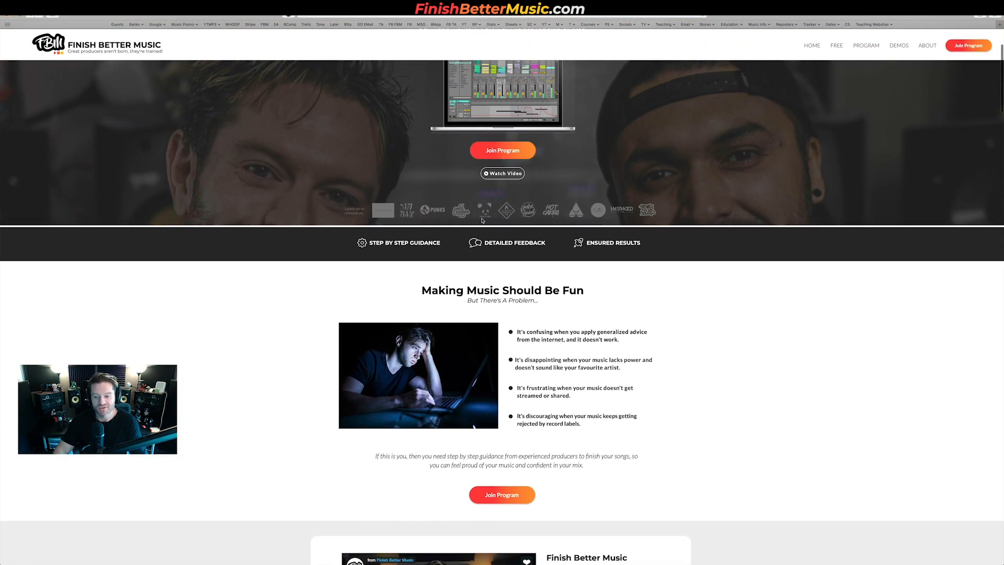
Step: Open the Join Program application form and scroll through its questions before switching back to Live
{"action": "left_click", "coordinate": [502, 151]}
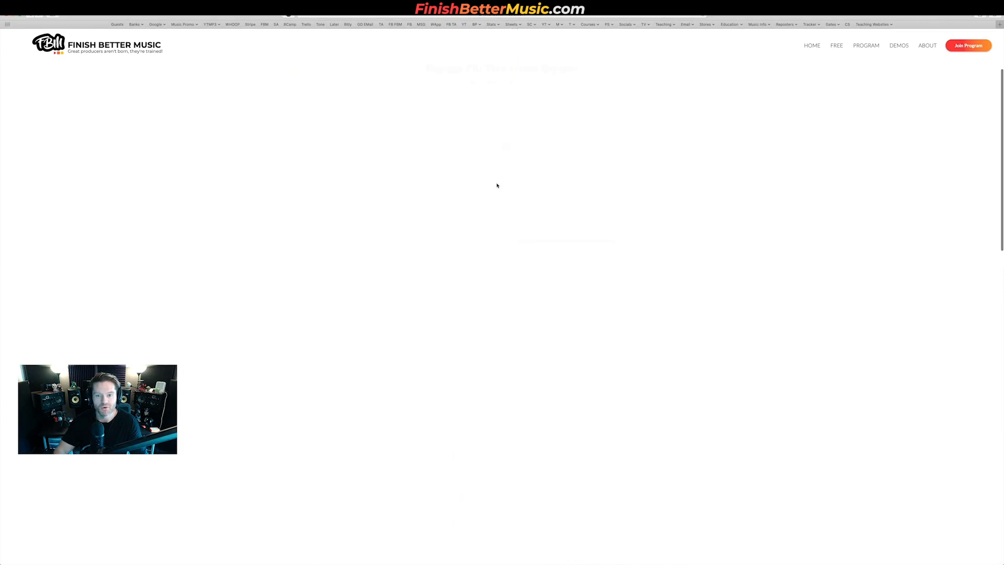
{"action": "scroll", "coordinate": [501, 245], "scroll_direction": "down", "scroll_amount": 20}
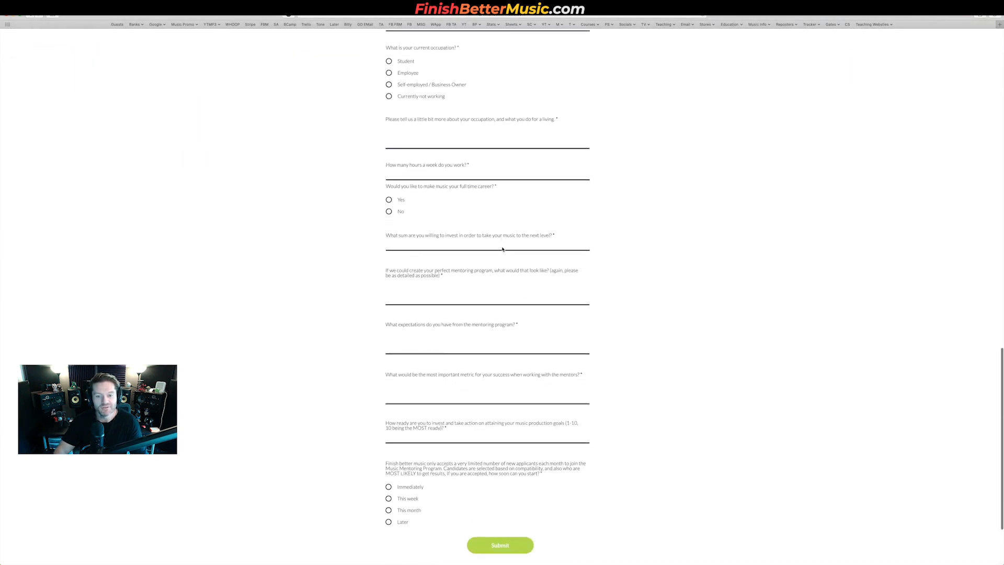
{"action": "key", "text": "ctrl+Left"}
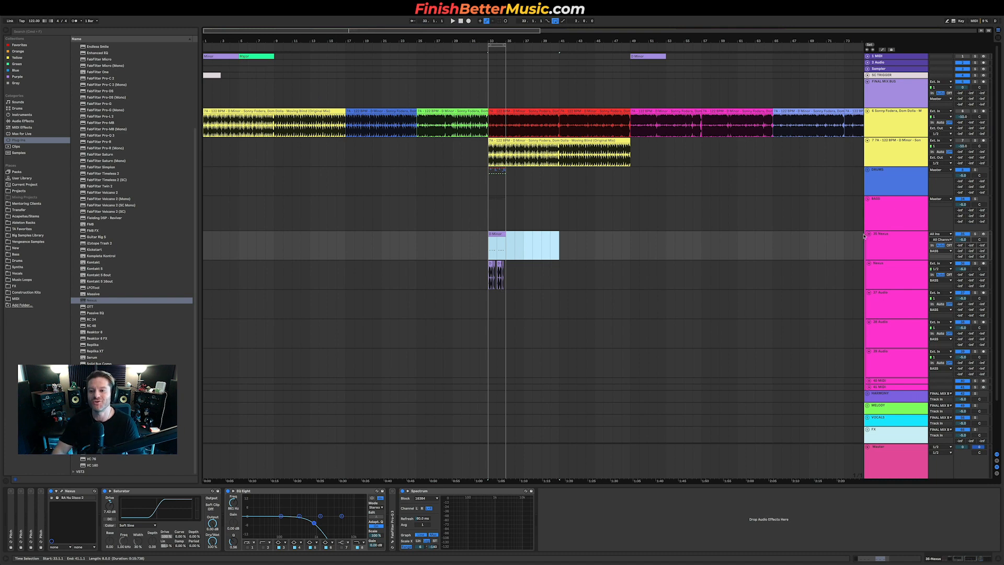
Step: Fold the Bass group track and glance at the Moving Blind lyrics in the web browser again
{"action": "left_click", "coordinate": [868, 199]}
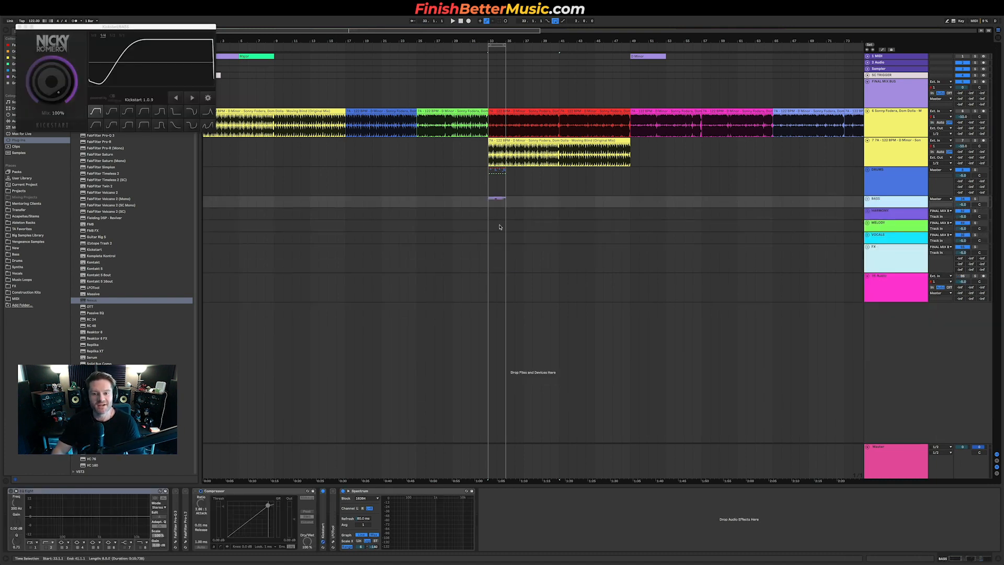
{"action": "left_click", "coordinate": [893, 235]}
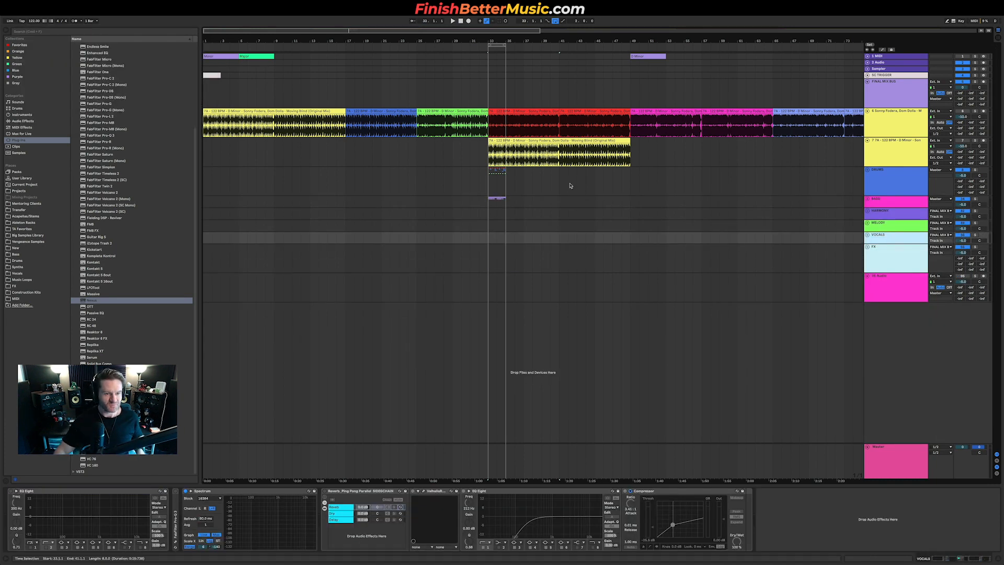
{"action": "key", "text": "ctrl+Up"}
{"action": "left_click", "coordinate": [42, 214]}
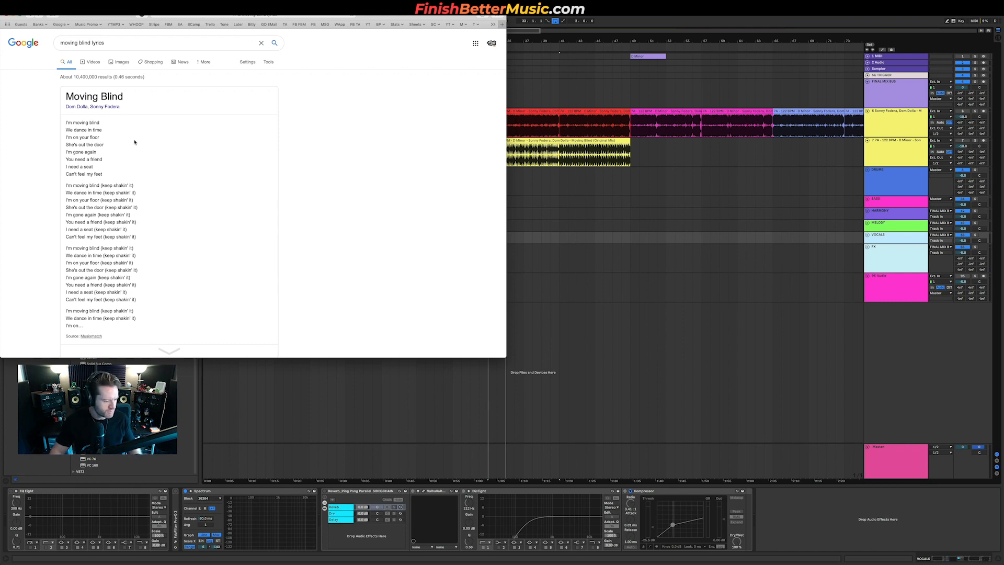
{"action": "left_click", "coordinate": [645, 258]}
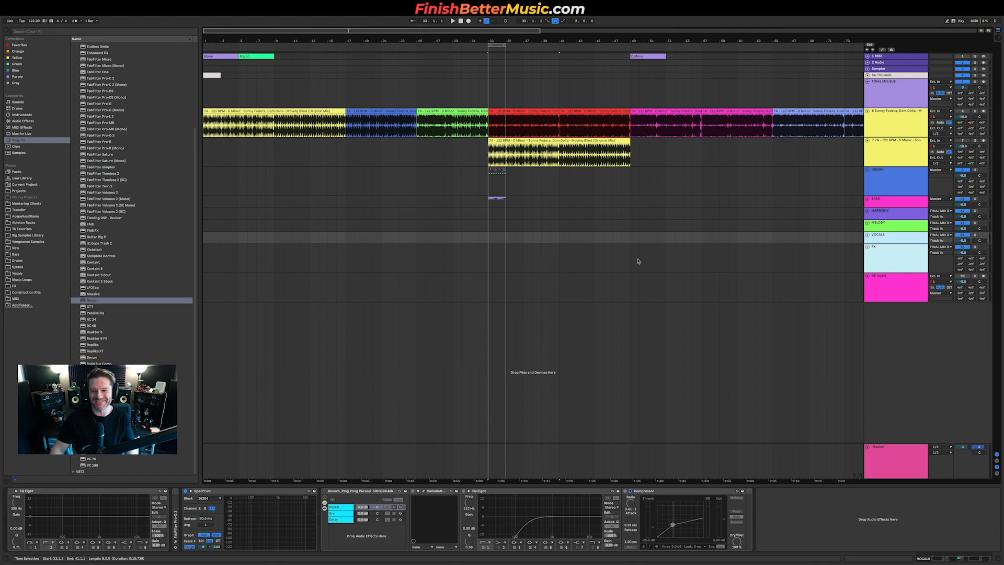
Step: Zoom into bar 33 and duplicate the drum and bass clips repeatedly to extend the loop toward bar 49
{"action": "left_click", "coordinate": [899, 287]}
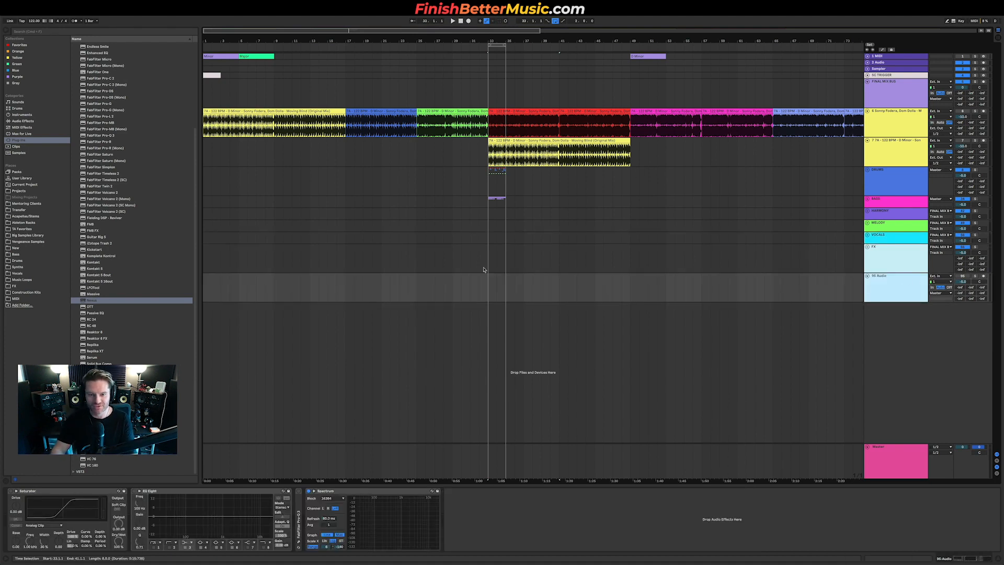
{"action": "scroll", "coordinate": [492, 291], "scroll_direction": "up", "scroll_amount": 5}
{"action": "left_click", "coordinate": [474, 288]}
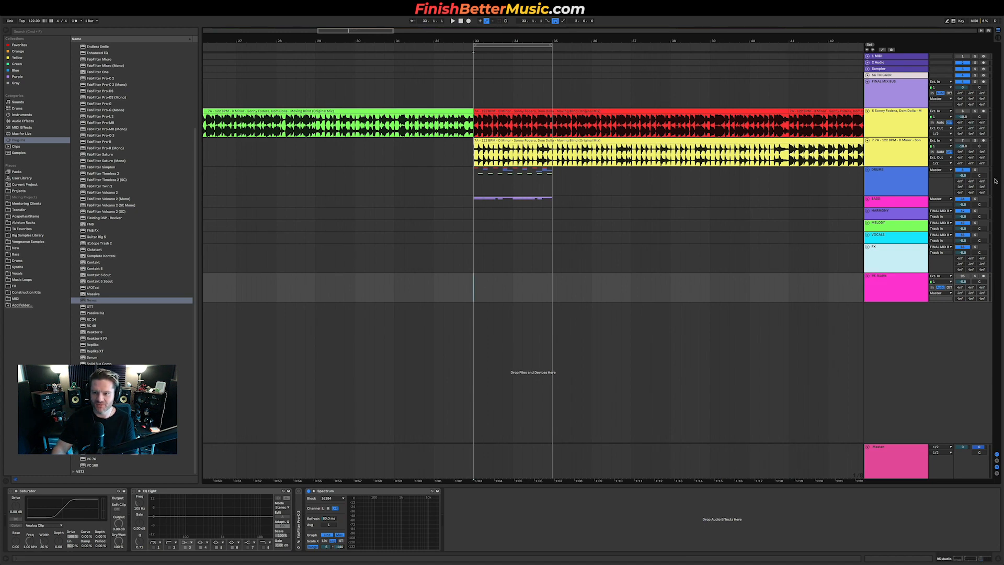
{"action": "left_click_drag", "start_coordinate": [554, 202], "coordinate": [634, 210]}
{"action": "key", "text": "super+d"}
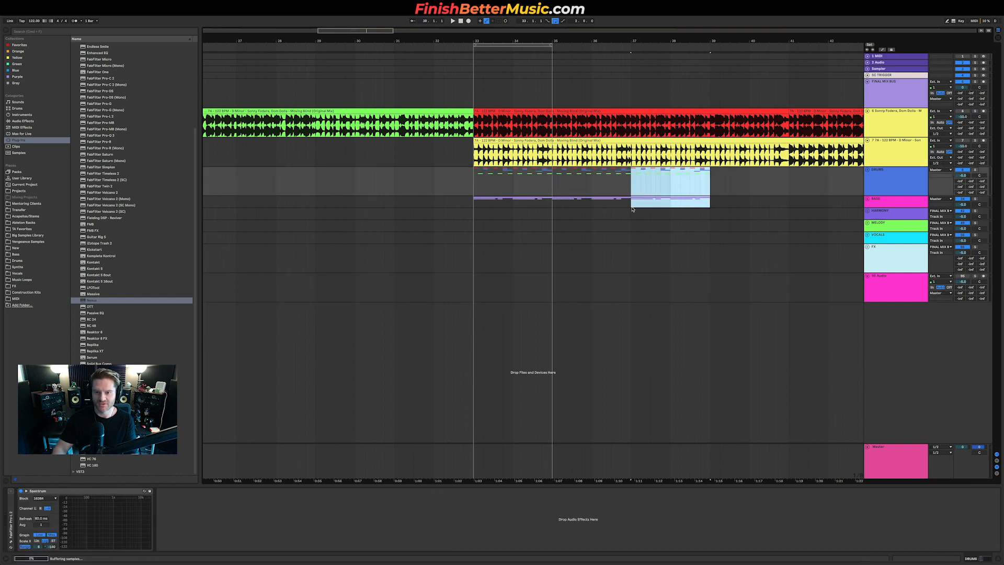
{"action": "scroll", "coordinate": [634, 209], "scroll_direction": "down", "scroll_amount": 5}
{"action": "key", "text": "super+d"}
{"action": "key", "text": "super+d"}
{"action": "key", "text": "super+d"}
{"action": "key", "text": "super+d"}
{"action": "key", "text": "super+d"}
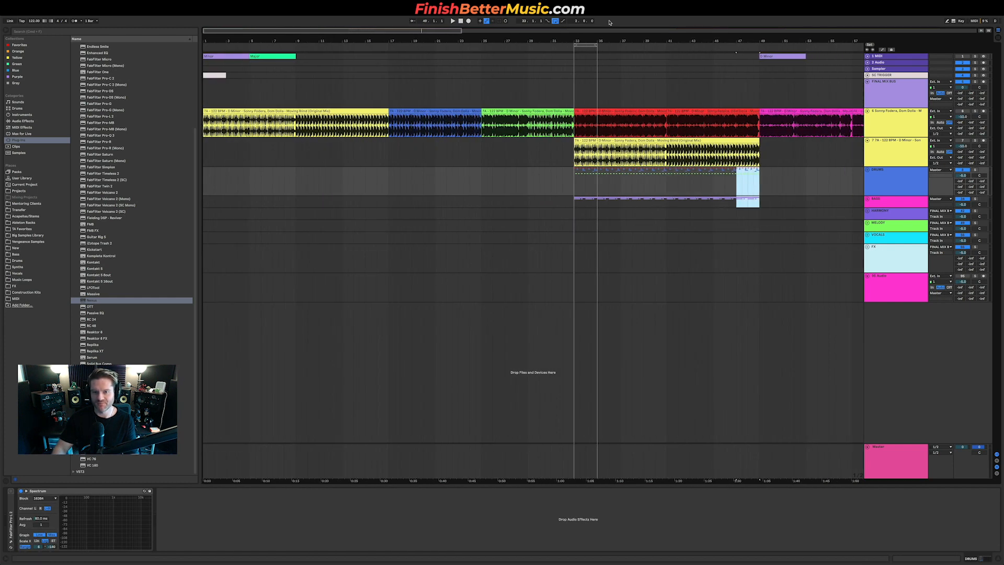
Step: Select bars 33 to 49, arm the pink resampling audio track, record into it, and stop playback
{"action": "left_click_drag", "start_coordinate": [597, 45], "coordinate": [759, 52]}
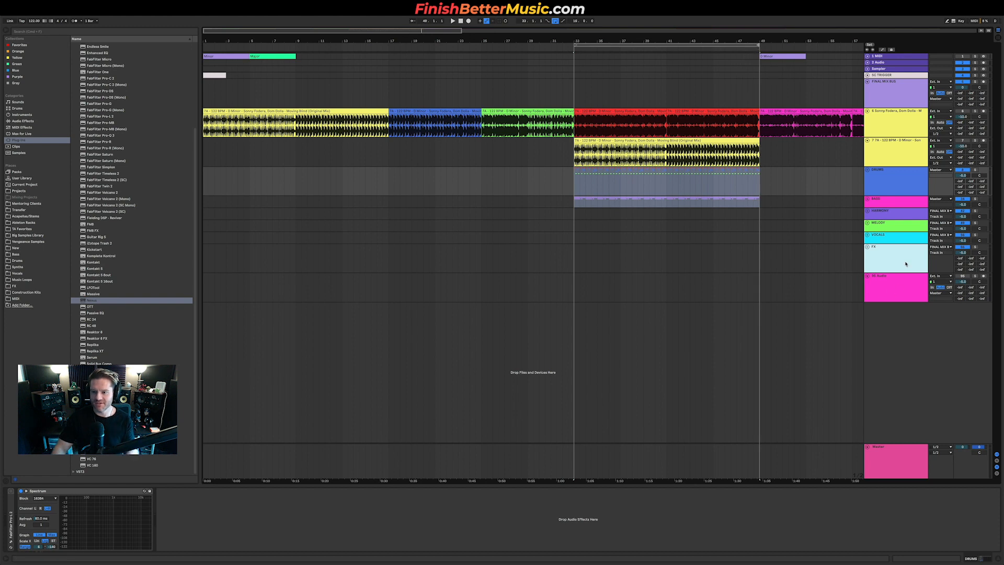
{"action": "left_click", "coordinate": [904, 290]}
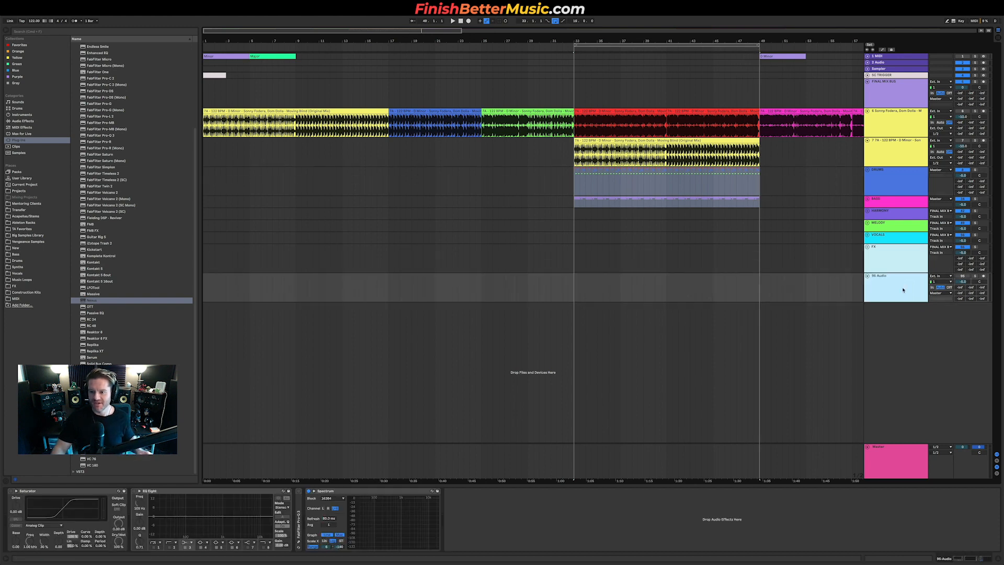
{"action": "left_click", "coordinate": [983, 277]}
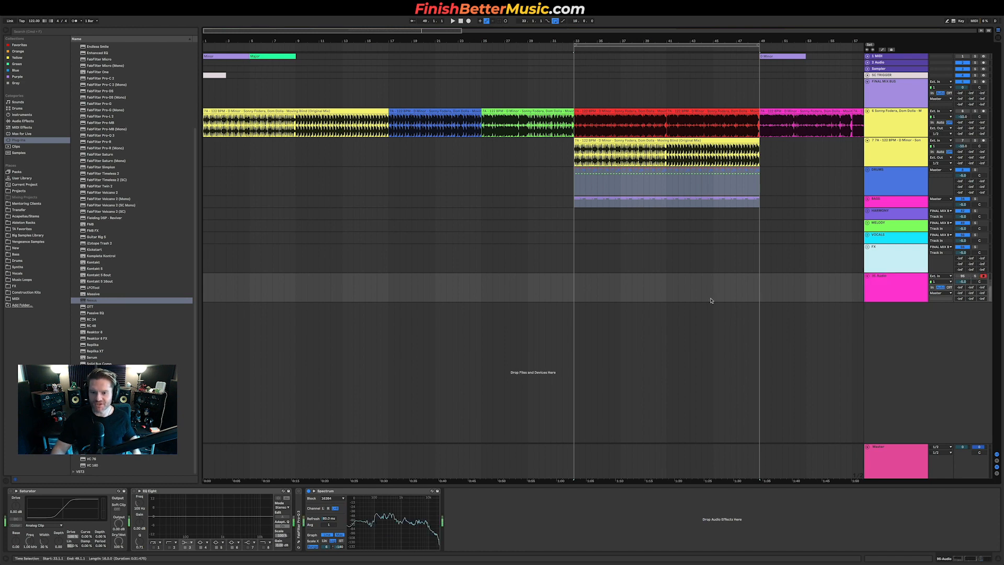
{"action": "left_click", "coordinate": [568, 282]}
{"action": "key", "text": "plus"}
{"action": "key", "text": "plus"}
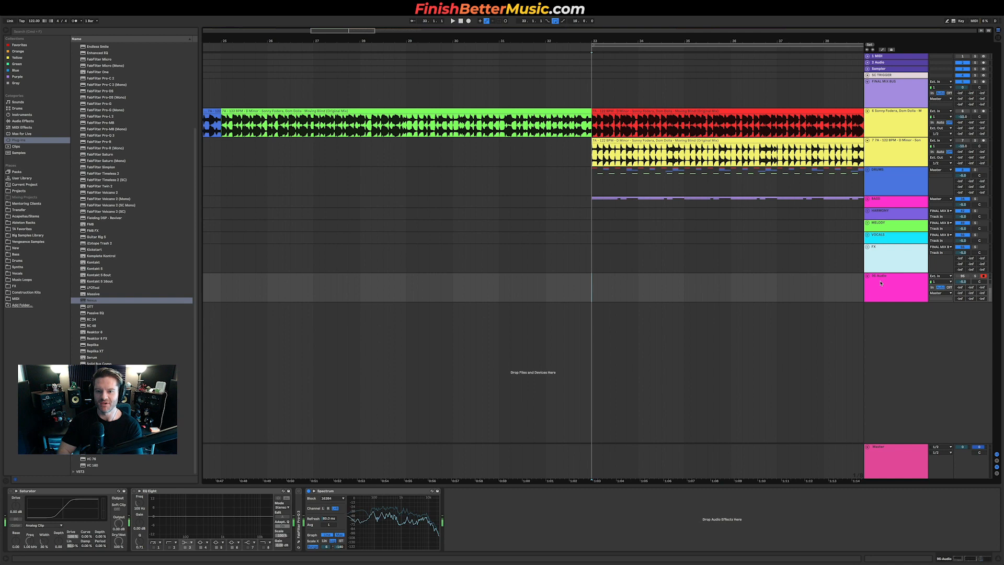
{"action": "scroll", "coordinate": [513, 74], "scroll_direction": "right", "scroll_amount": 3}
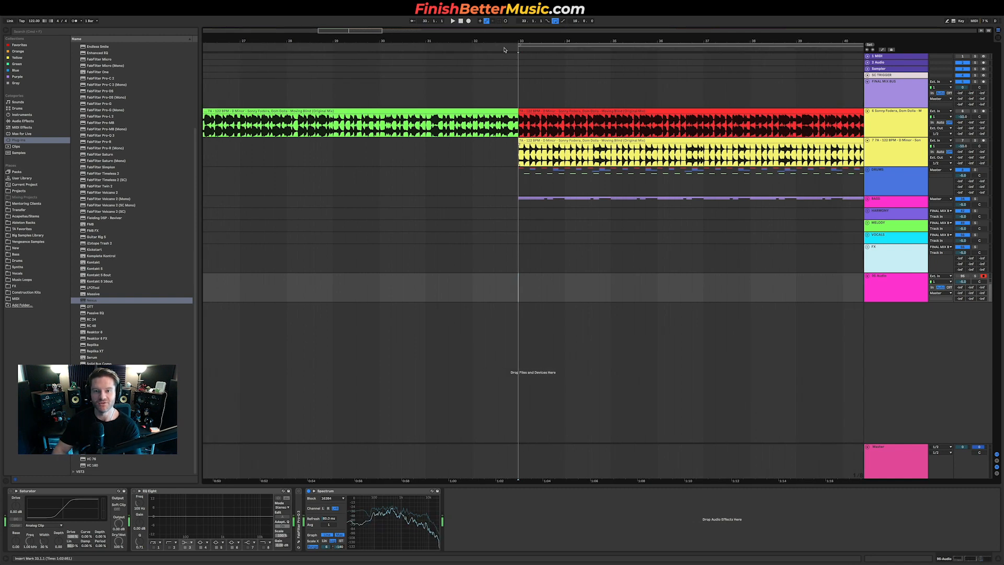
{"action": "left_click", "coordinate": [468, 22]}
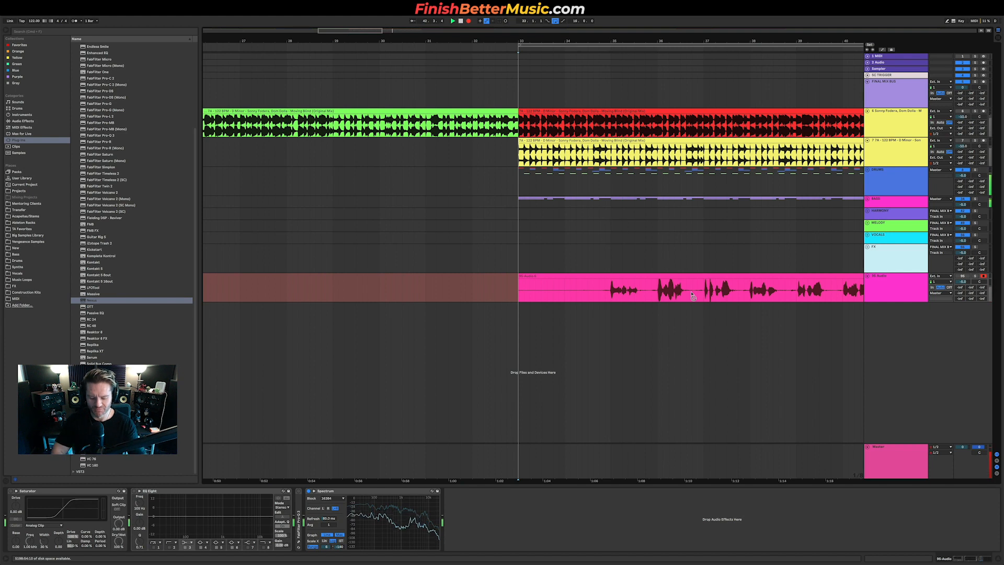
{"action": "key", "text": "space"}
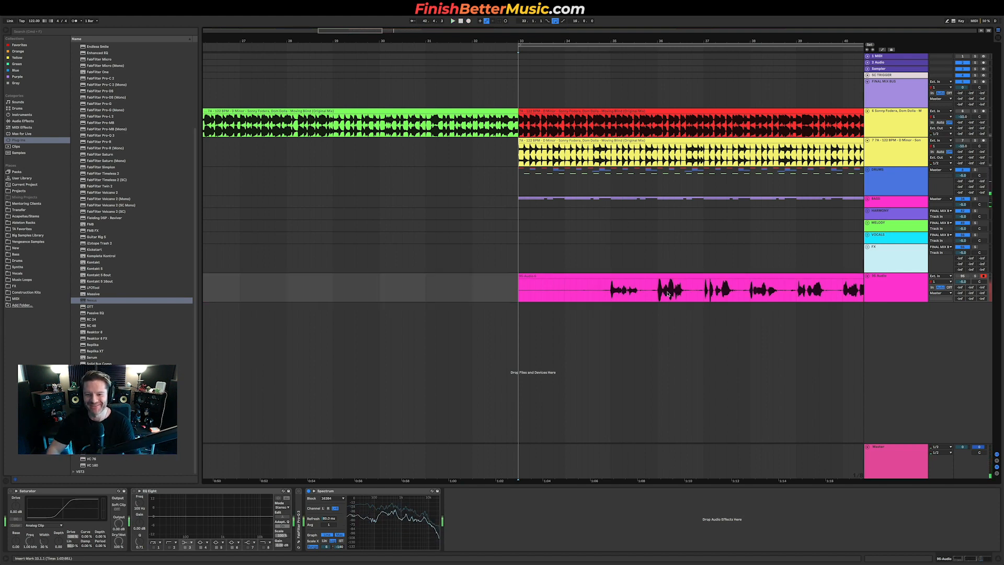
Step: Play back the resampled bass recording and drag its clip earlier so it lines up with the reference at bar 33
{"action": "scroll", "coordinate": [668, 294], "scroll_direction": "down", "scroll_amount": 5}
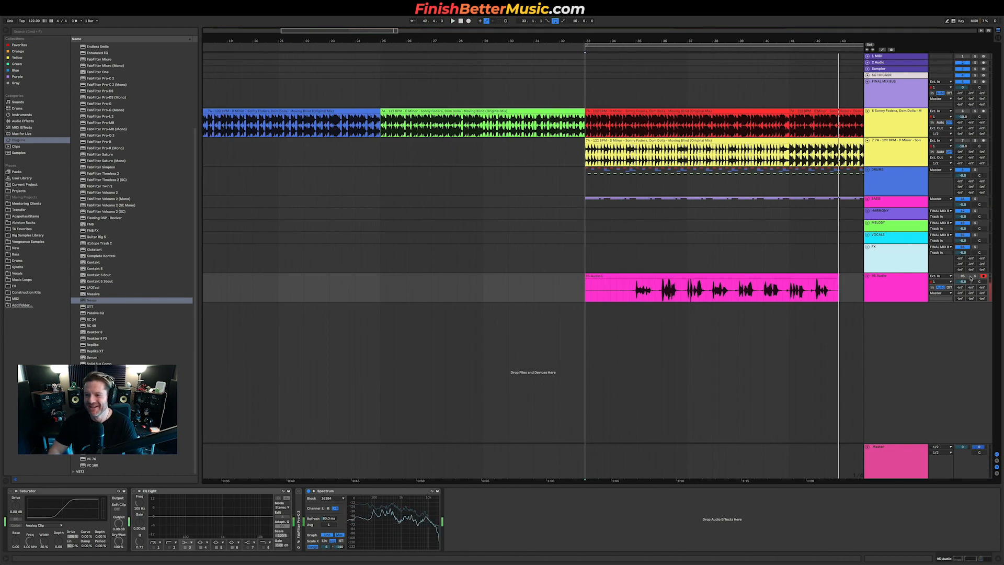
{"action": "key", "text": "space"}
{"action": "left_click", "coordinate": [630, 293]}
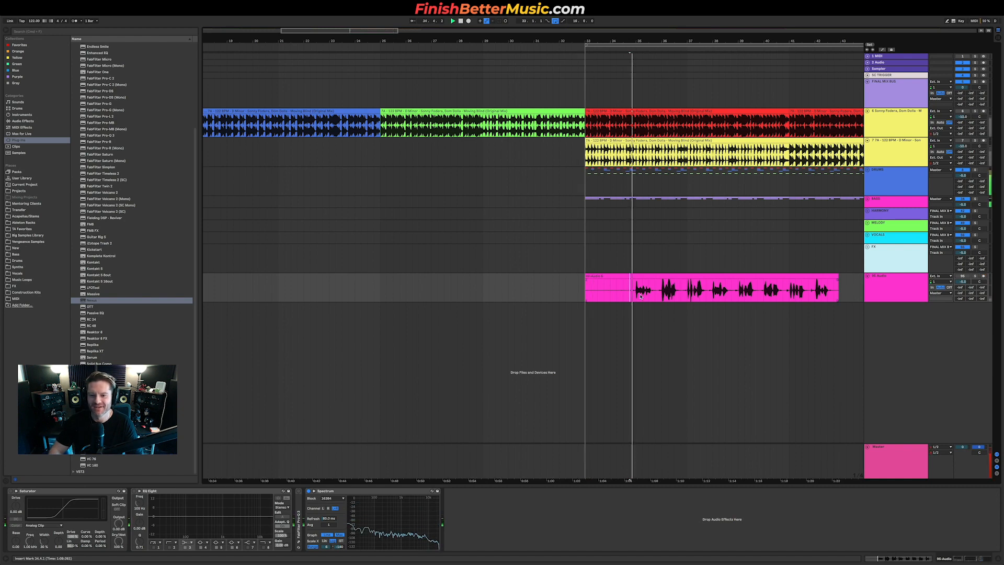
{"action": "left_click", "coordinate": [968, 277]}
{"action": "key", "text": "space"}
{"action": "key", "text": "space"}
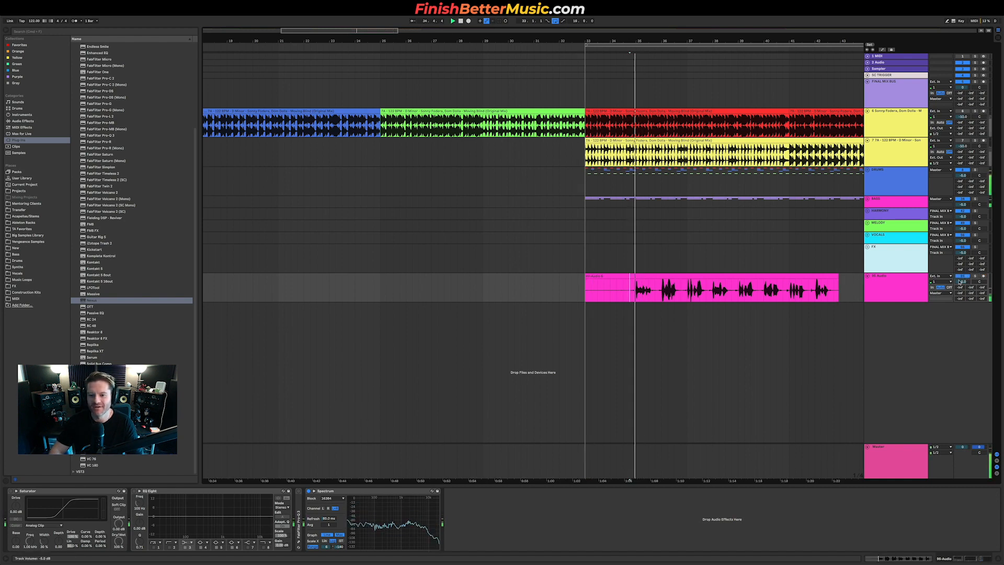
{"action": "scroll", "coordinate": [637, 300], "scroll_direction": "up", "scroll_amount": 6}
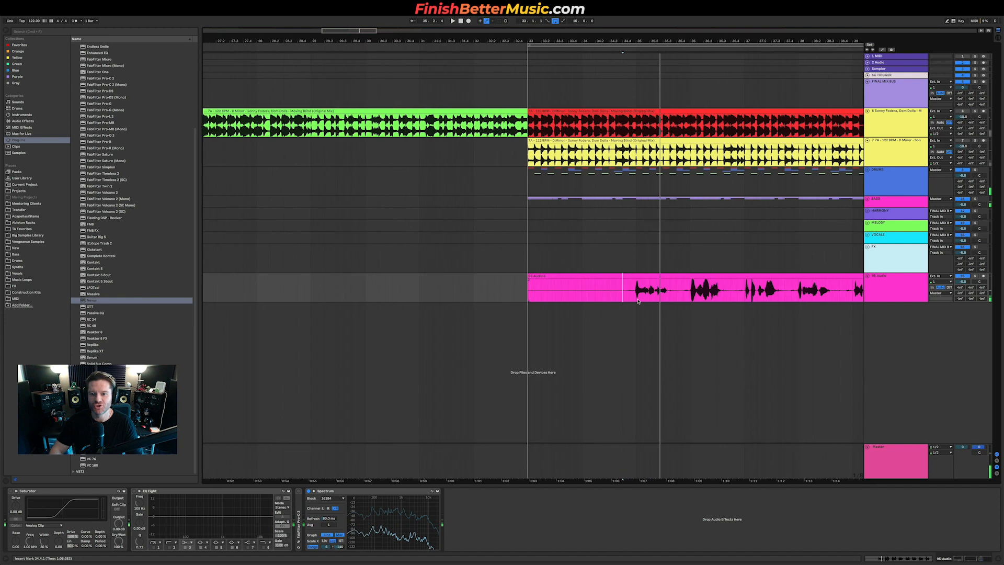
{"action": "mouse_move", "coordinate": [497, 278]}
{"action": "left_mouse_down"}
{"action": "mouse_move", "coordinate": [374, 273]}
{"action": "mouse_move", "coordinate": [328, 285]}
{"action": "left_mouse_up"}
{"action": "key", "text": "space"}
{"action": "key", "text": "space"}
{"action": "left_click", "coordinate": [460, 298]}
{"action": "key", "text": "space"}
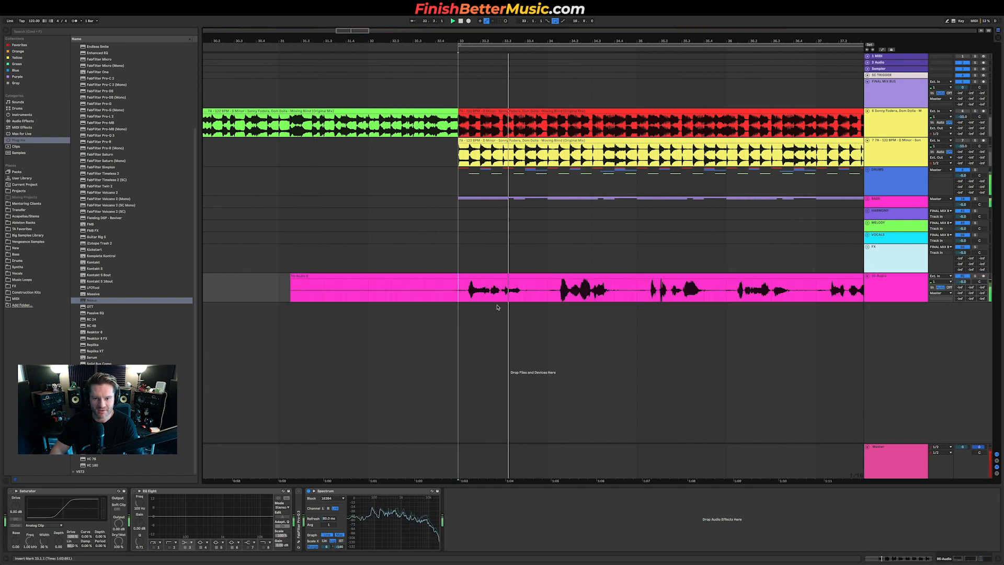
Step: Compare the recording against the reference track, zoom in, and nudge the resampled clip slightly earlier
{"action": "left_click", "coordinate": [974, 111]}
{"action": "key", "text": "space"}
{"action": "key", "text": "space"}
{"action": "key", "text": "space"}
{"action": "key", "text": "space"}
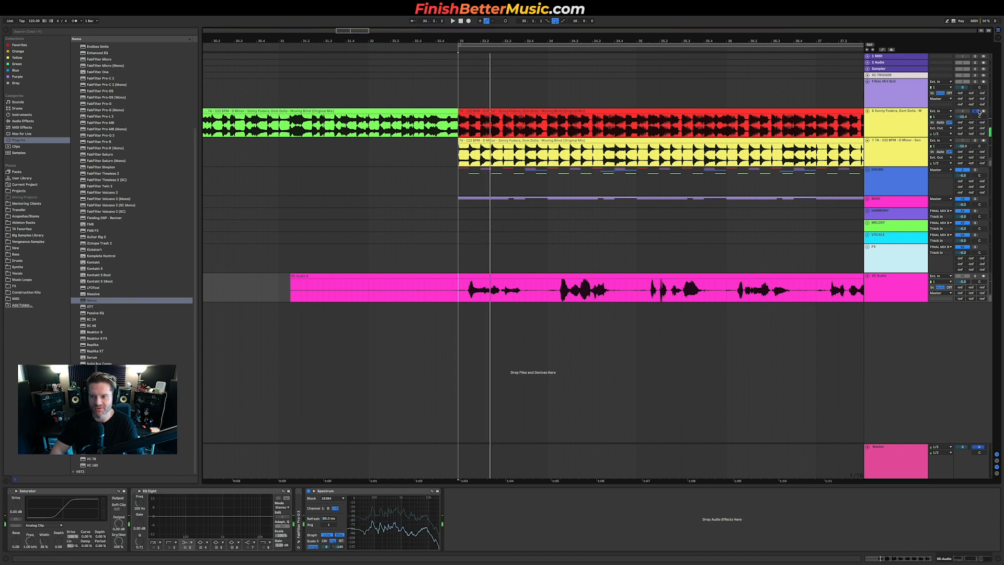
{"action": "key", "text": "plus"}
{"action": "key", "text": "plus"}
{"action": "left_click_drag", "start_coordinate": [495, 276], "coordinate": [476, 282]}
{"action": "left_click", "coordinate": [474, 303]}
{"action": "key", "text": "space"}
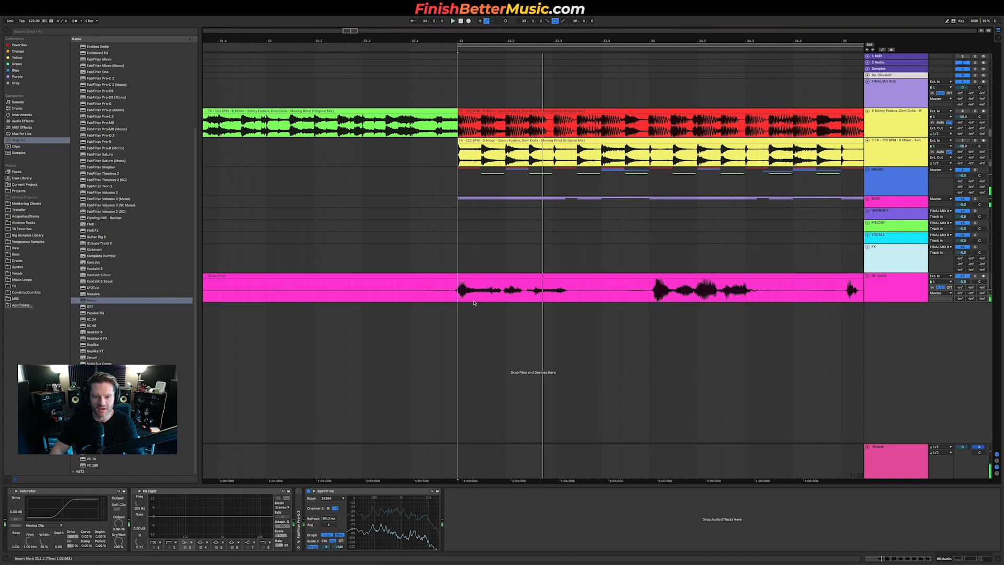
Step: Zoom in further and shift the resampled clip earlier again to match its first transient to the downbeat
{"action": "key", "text": "plus"}
{"action": "key", "text": "plus"}
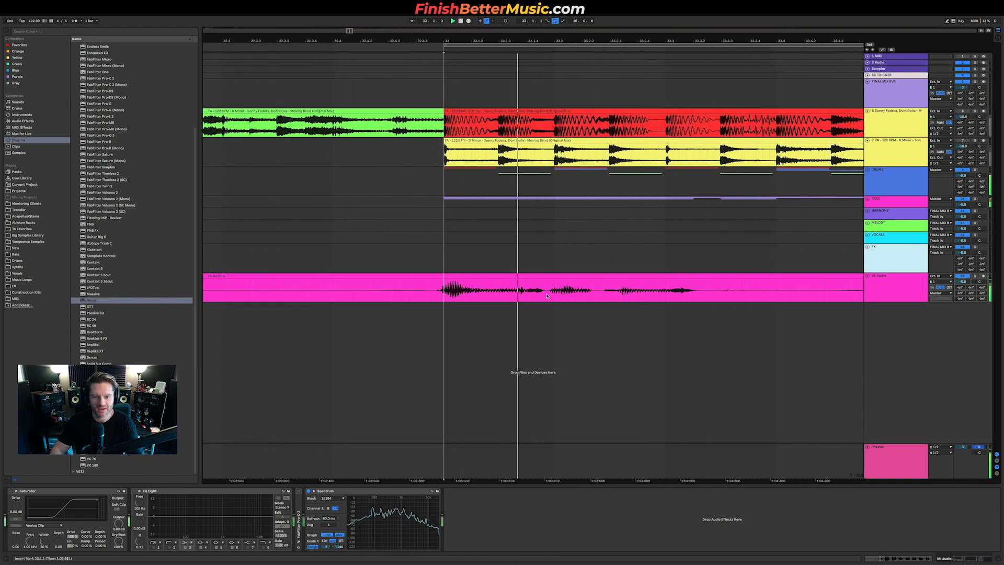
{"action": "left_click_drag", "start_coordinate": [498, 275], "coordinate": [463, 280]}
{"action": "left_click", "coordinate": [581, 315]}
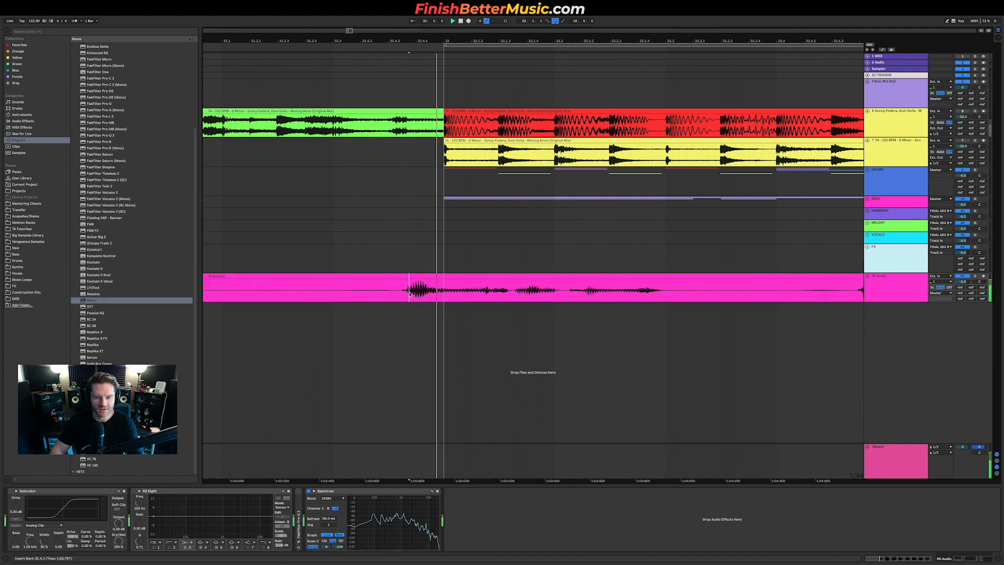
{"action": "key", "text": "minus"}
{"action": "key", "text": "minus"}
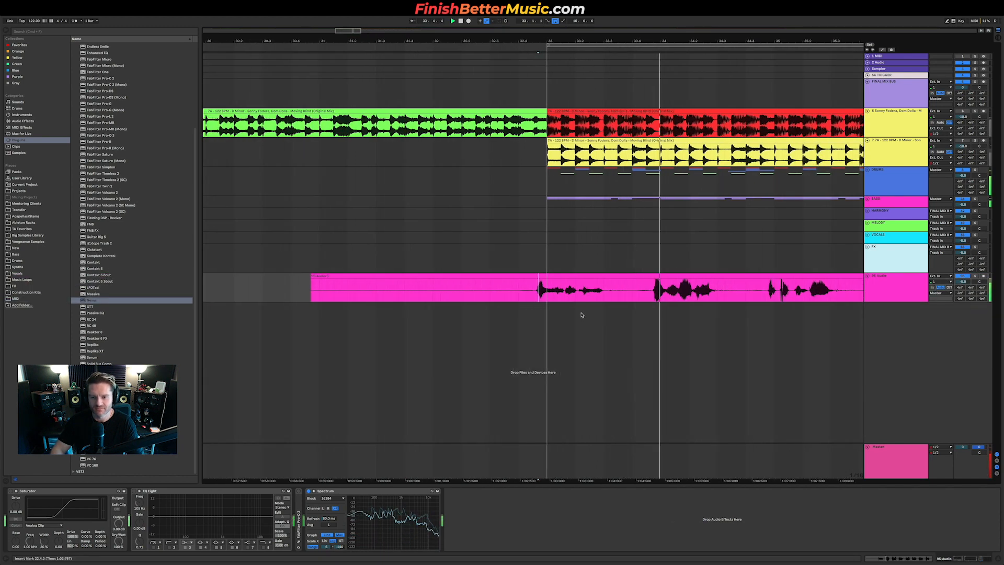
Step: Fine-tune the resampled clip's position with small nudges back and forth while playing it against the reference
{"action": "scroll", "coordinate": [669, 297], "scroll_direction": "up", "scroll_amount": 4}
{"action": "key", "text": "space"}
{"action": "mouse_move", "coordinate": [659, 276]}
{"action": "left_mouse_down"}
{"action": "mouse_move", "coordinate": [678, 278]}
{"action": "mouse_move", "coordinate": [668, 279]}
{"action": "left_mouse_up"}
{"action": "left_click", "coordinate": [650, 288]}
{"action": "key", "text": "space"}
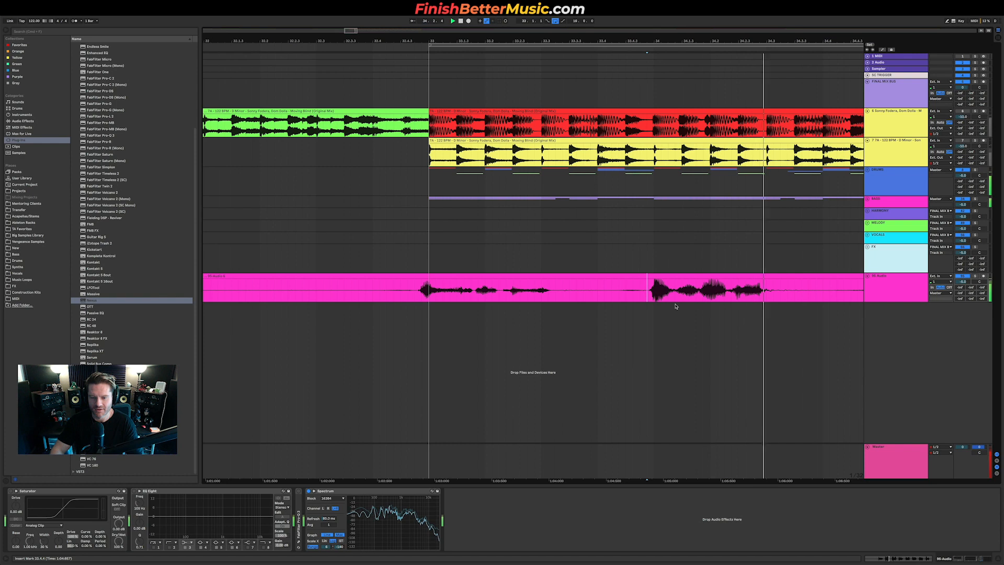
{"action": "left_click", "coordinate": [658, 278]}
{"action": "left_click_drag", "start_coordinate": [658, 278], "coordinate": [651, 279]}
{"action": "left_click", "coordinate": [647, 297]}
{"action": "key", "text": "space"}
{"action": "scroll", "coordinate": [667, 301], "scroll_direction": "down", "scroll_amount": 5}
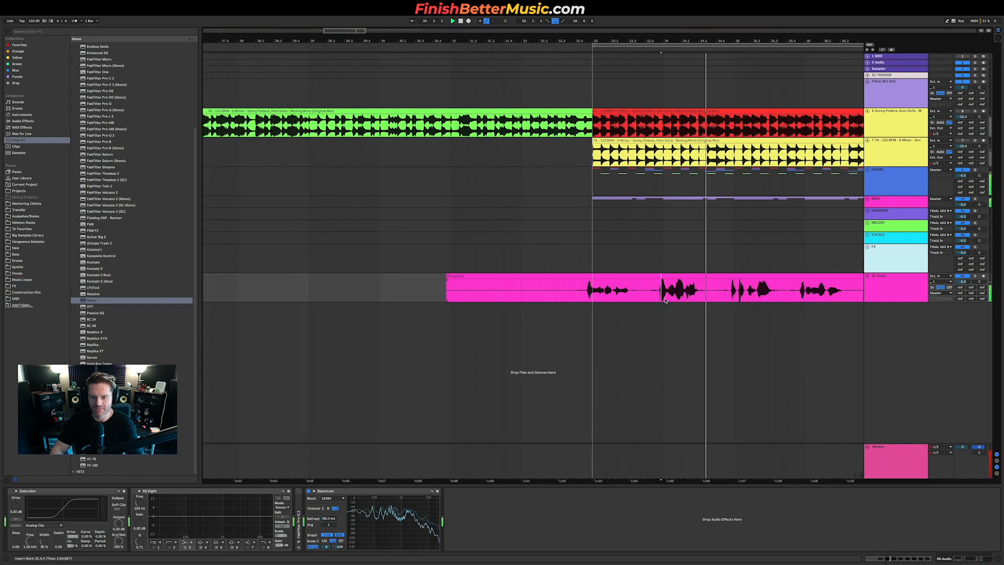
{"action": "key", "text": "space"}
{"action": "scroll", "coordinate": [746, 300], "scroll_direction": "up", "scroll_amount": 6}
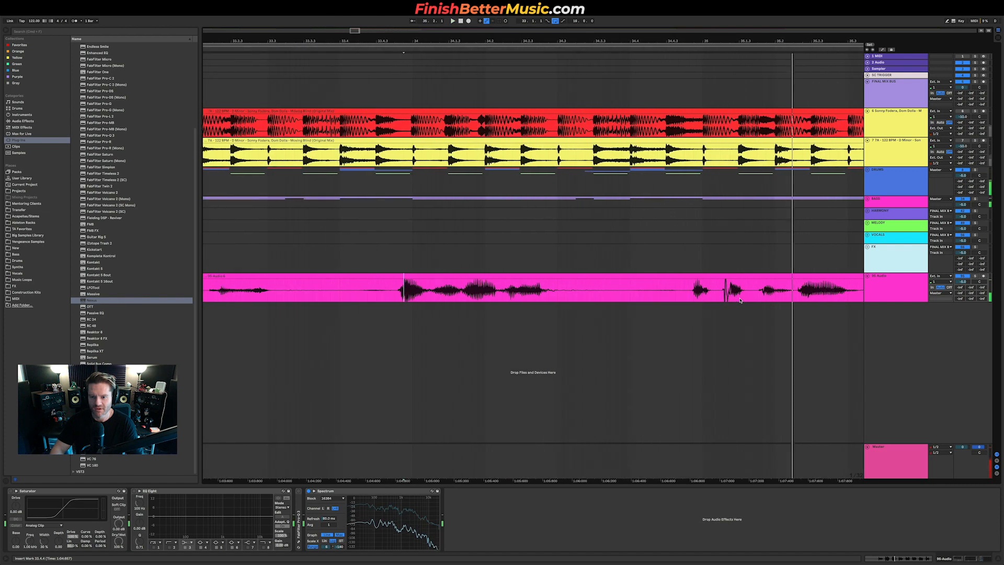
Step: Nudge the resampled clip later and play the loop from several points to check its timing
{"action": "mouse_move", "coordinate": [710, 277]}
{"action": "left_mouse_down"}
{"action": "mouse_move", "coordinate": [721, 280]}
{"action": "mouse_move", "coordinate": [706, 289]}
{"action": "mouse_move", "coordinate": [738, 283]}
{"action": "left_mouse_up"}
{"action": "left_click", "coordinate": [702, 292]}
{"action": "key", "text": "space"}
{"action": "key", "text": "space"}
{"action": "scroll", "coordinate": [725, 291], "scroll_direction": "down", "scroll_amount": 5}
{"action": "scroll", "coordinate": [725, 290], "scroll_direction": "right", "scroll_amount": 2}
{"action": "scroll", "coordinate": [726, 290], "scroll_direction": "right", "scroll_amount": 1}
{"action": "scroll", "coordinate": [725, 291], "scroll_direction": "right", "scroll_amount": 2}
{"action": "key", "text": "space"}
{"action": "key", "text": "space"}
{"action": "key", "text": "space"}
{"action": "key", "text": "space"}
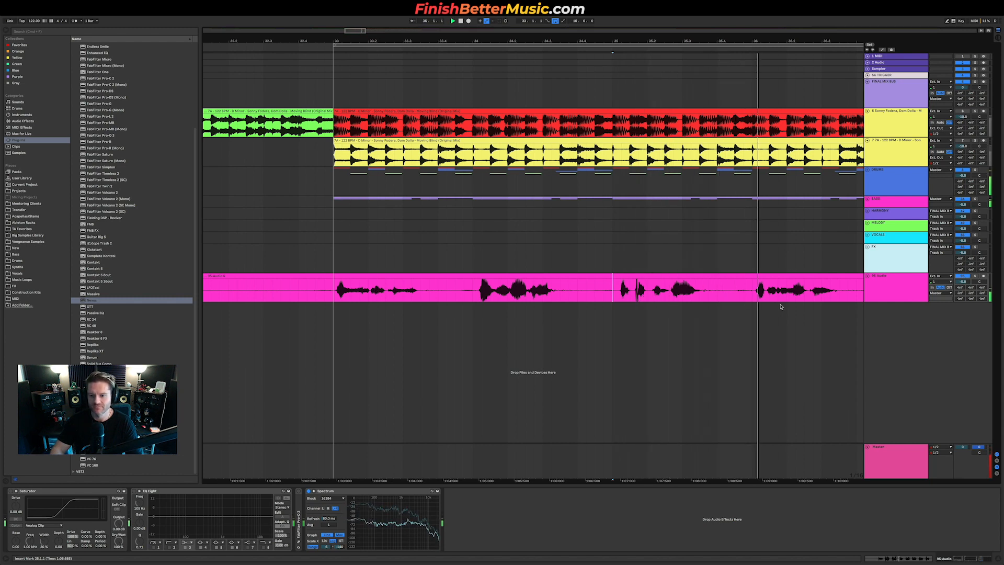
Step: Play back the aligned recording from different positions to check it against the reference
{"action": "left_click", "coordinate": [307, 293]}
{"action": "key", "text": "space"}
{"action": "key", "text": "space"}
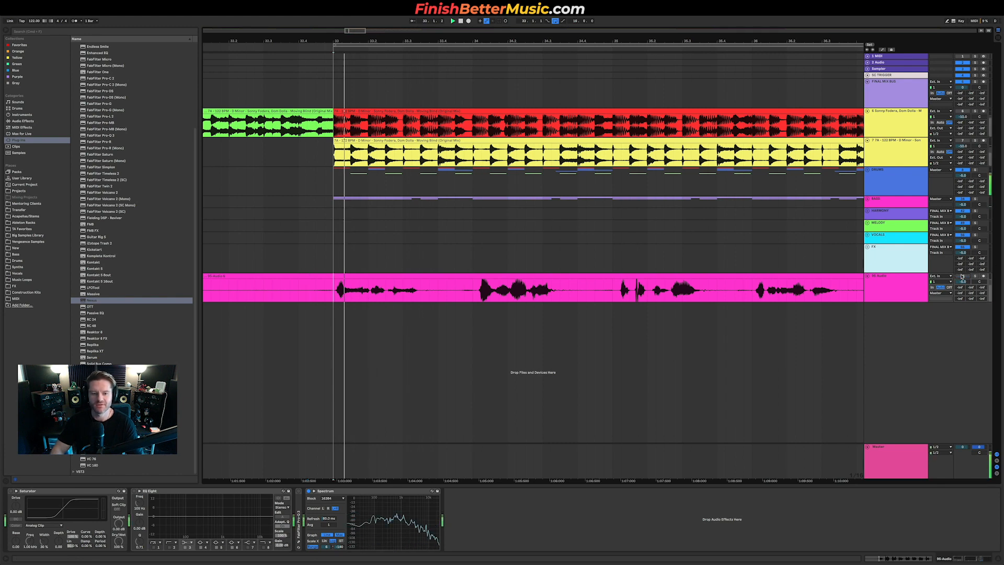
{"action": "key", "text": "space"}
{"action": "key", "text": "space"}
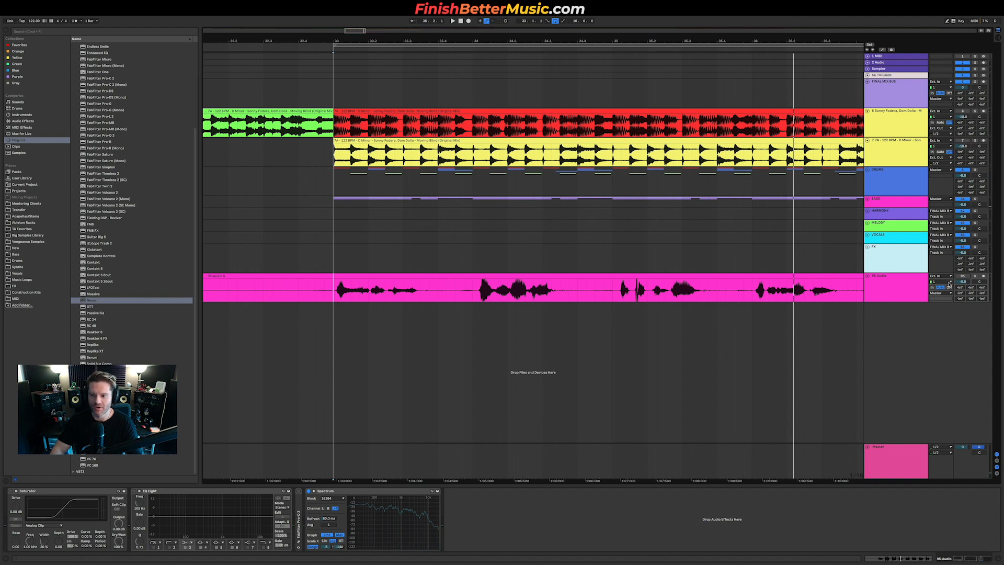
{"action": "key", "text": "space"}
{"action": "left_click", "coordinate": [744, 293]}
{"action": "left_click", "coordinate": [456, 290]}
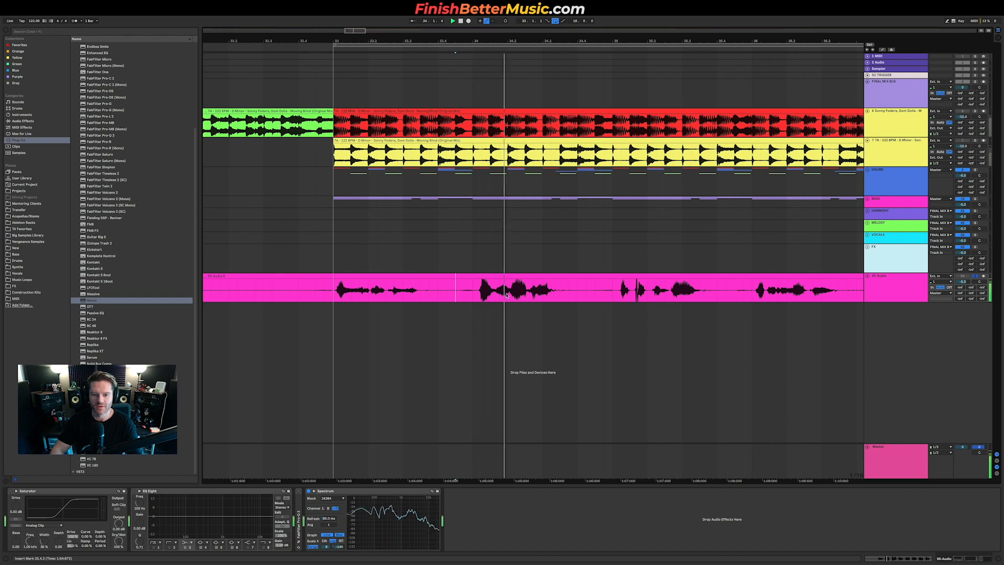
{"action": "key", "text": "space"}
Step: Nudge the resampled clip slightly earlier once more and zoom back out over the loop
{"action": "left_click_drag", "start_coordinate": [501, 277], "coordinate": [480, 281]}
{"action": "left_click", "coordinate": [296, 292]}
{"action": "key", "text": "space"}
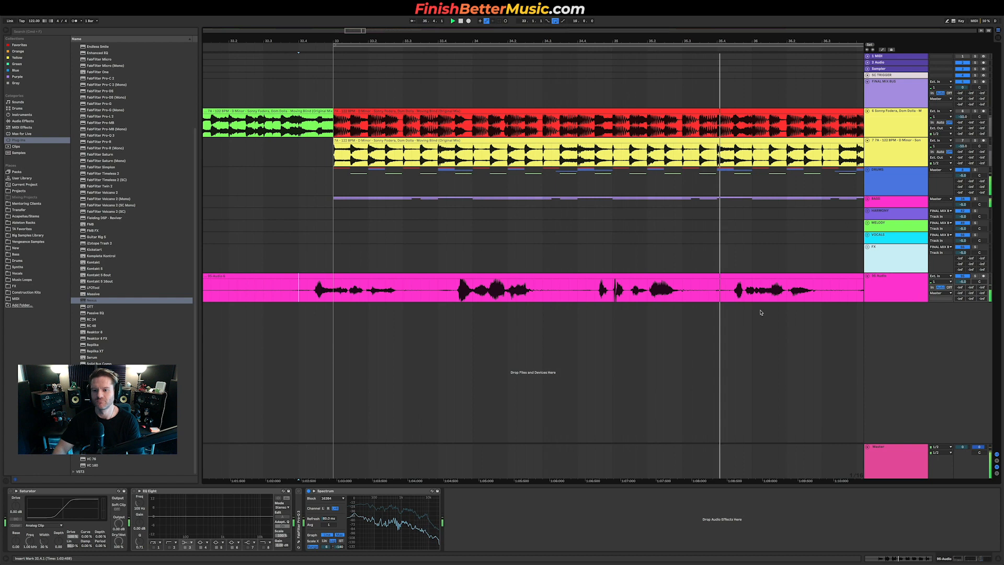
{"action": "scroll", "coordinate": [763, 311], "scroll_direction": "down", "scroll_amount": 5}
{"action": "scroll", "coordinate": [794, 305], "scroll_direction": "right", "scroll_amount": 3}
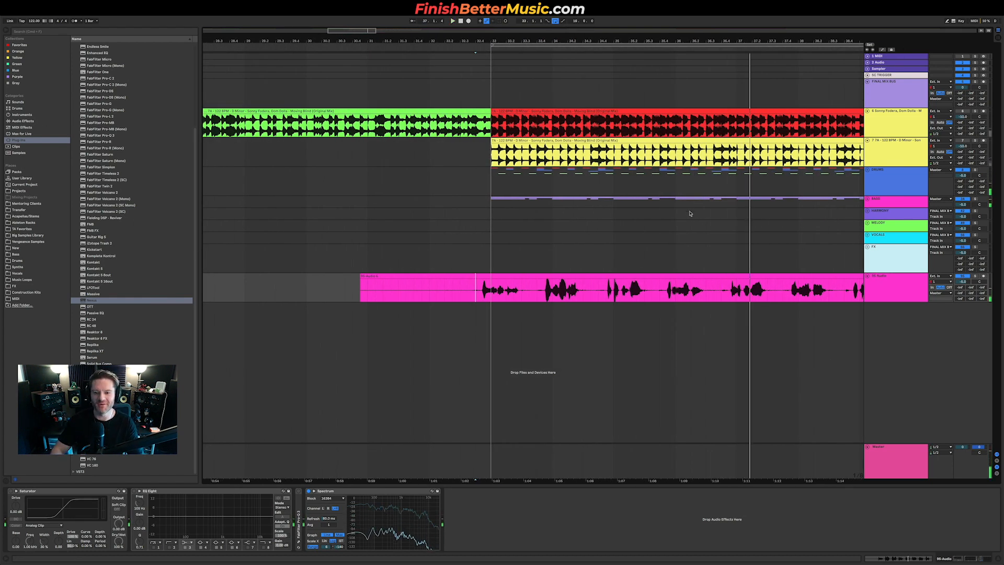
{"action": "scroll", "coordinate": [661, 263], "scroll_direction": "down", "scroll_amount": 3}
{"action": "scroll", "coordinate": [784, 310], "scroll_direction": "right", "scroll_amount": 2}
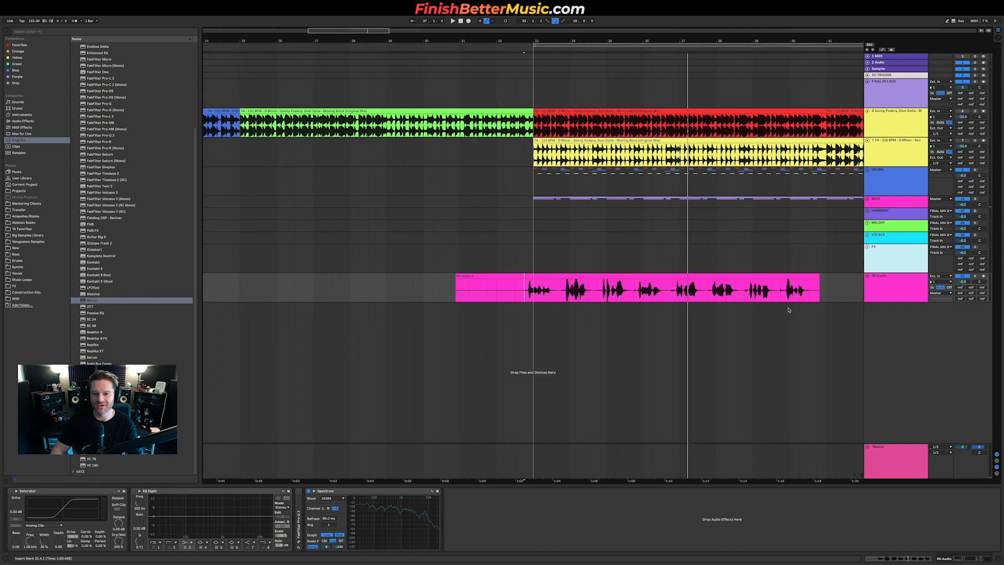
Step: Duplicate the pink resampling track, arm the copy, and record a second pass of the bass into it
{"action": "left_click", "coordinate": [904, 293]}
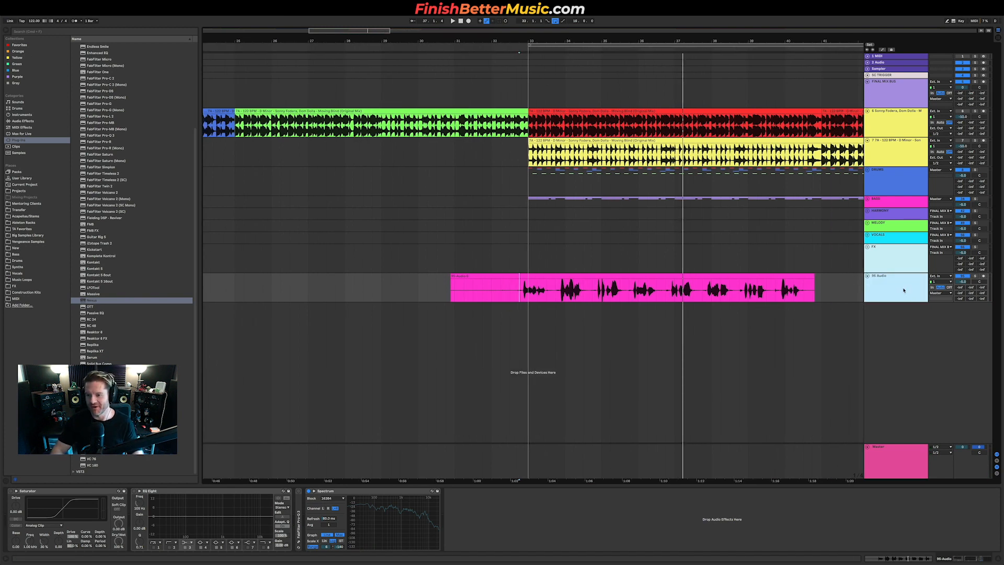
{"action": "key", "text": "super+d"}
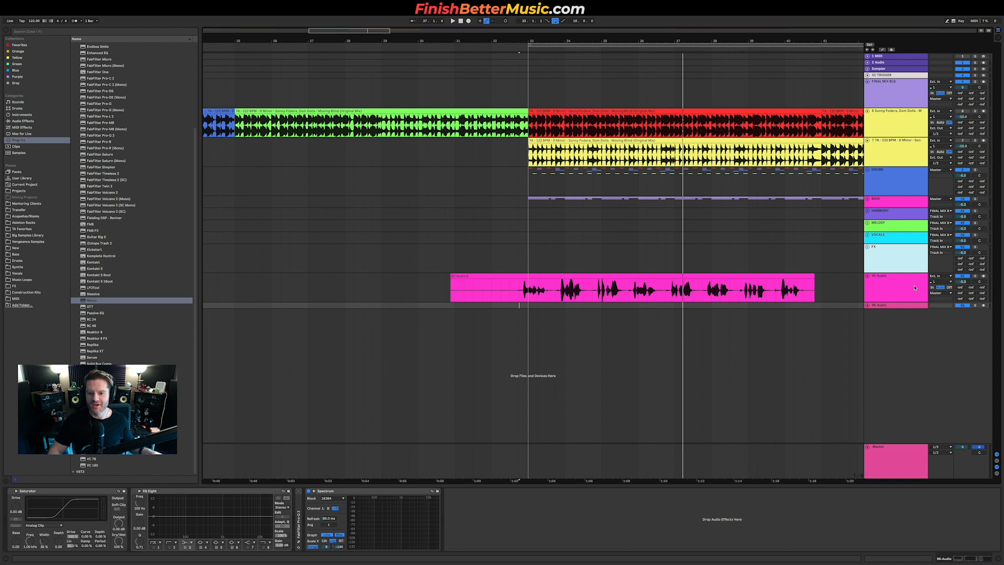
{"action": "left_click", "coordinate": [868, 306]}
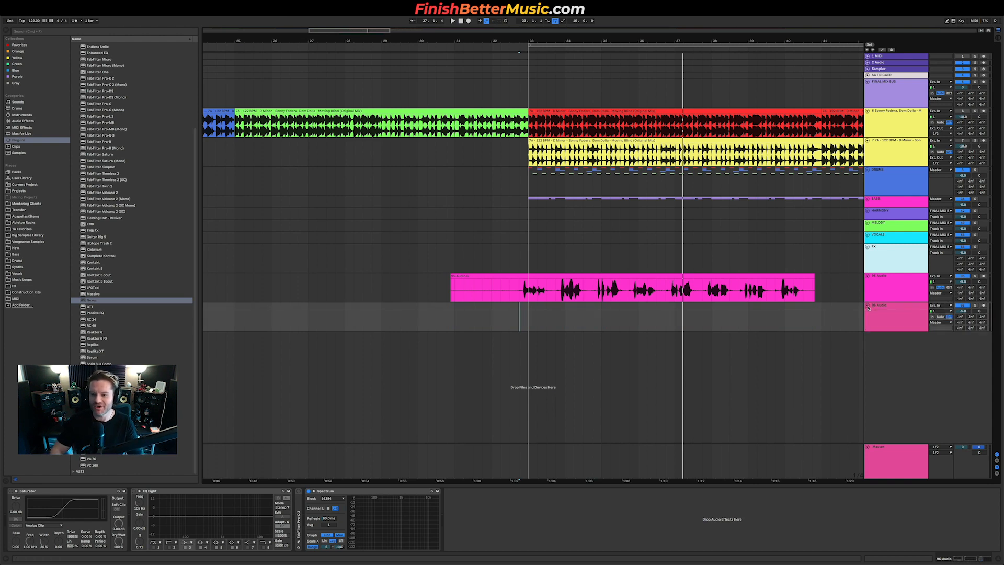
{"action": "left_click", "coordinate": [884, 308]}
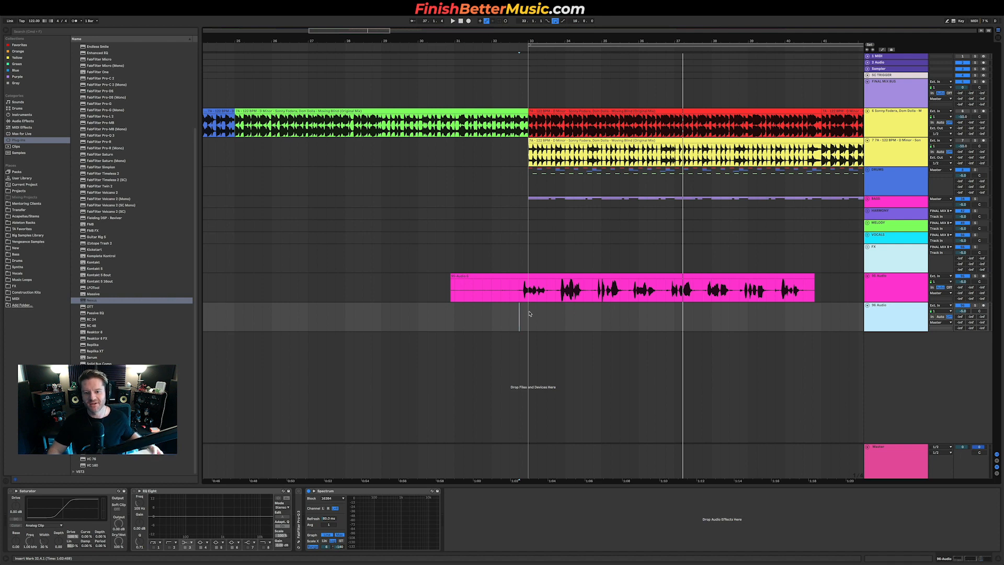
{"action": "left_click", "coordinate": [916, 308]}
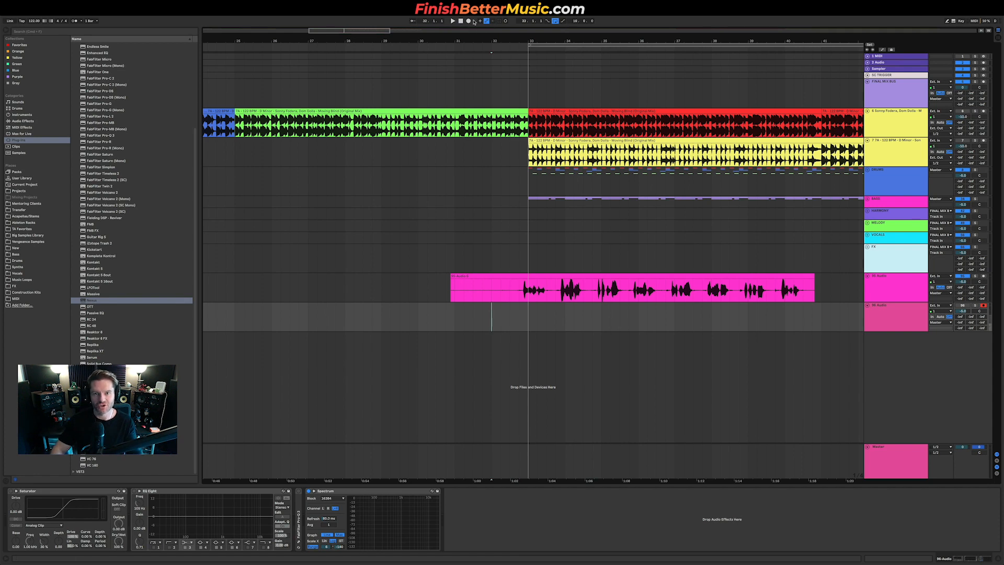
{"action": "left_click", "coordinate": [469, 21]}
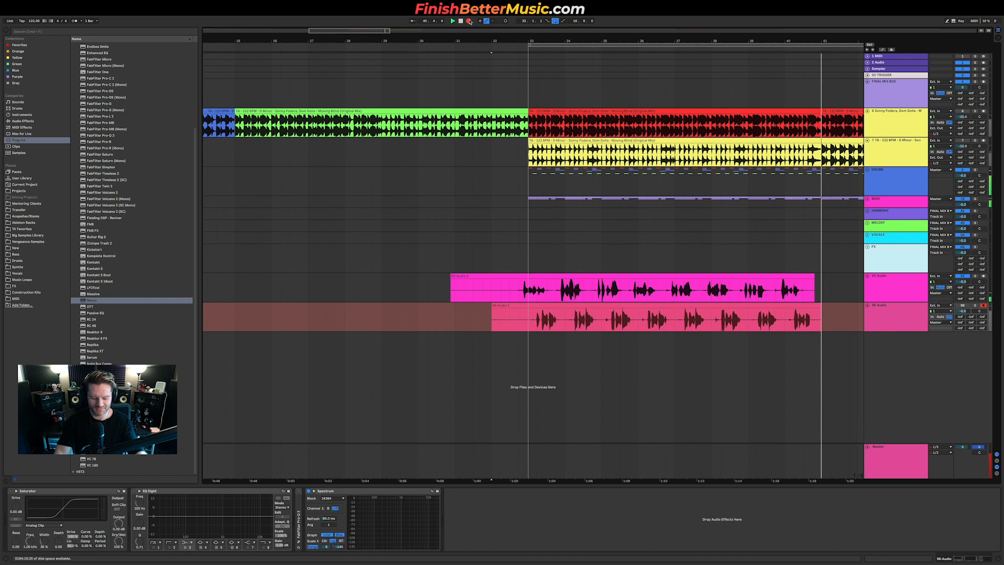
{"action": "left_click", "coordinate": [470, 22]}
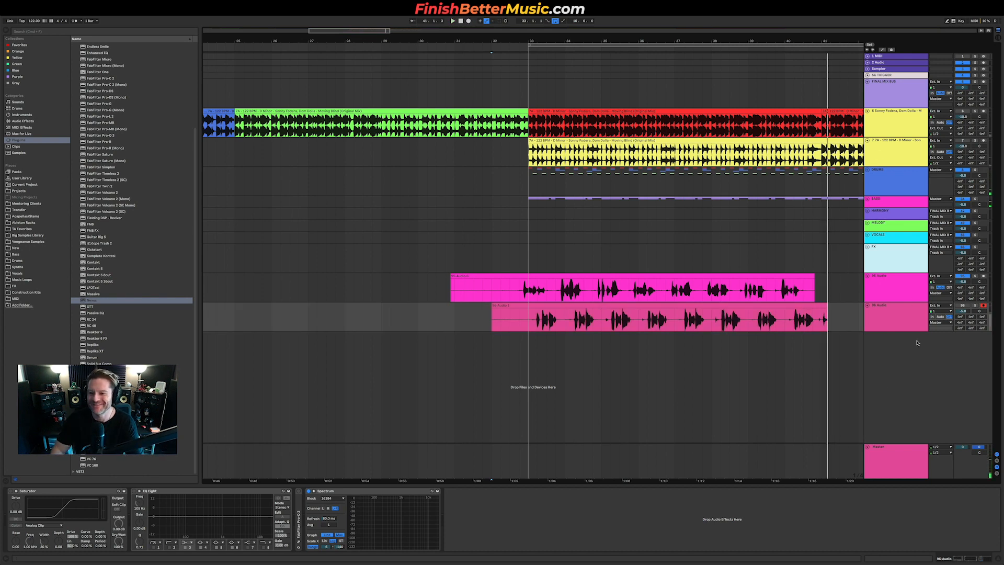
Step: Play the second recording, zoom in, and nudge its clip slightly later to line it up
{"action": "key", "text": "space"}
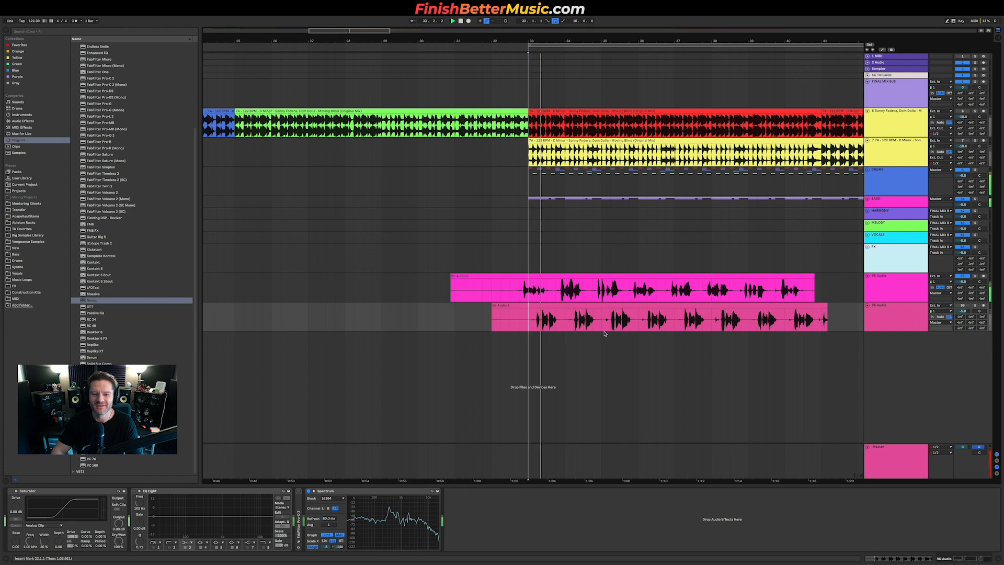
{"action": "left_click", "coordinate": [966, 306]}
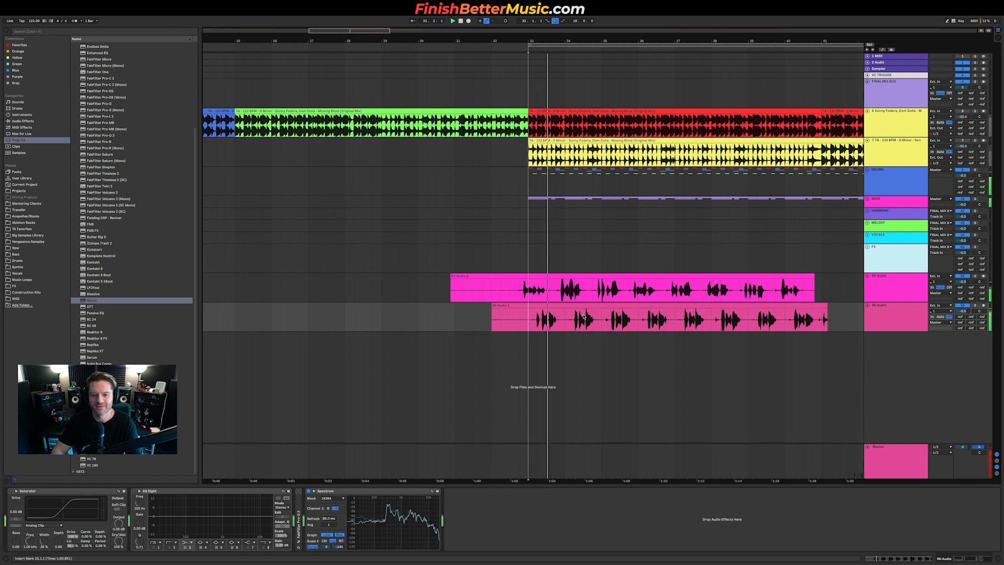
{"action": "key", "text": "space"}
{"action": "scroll", "coordinate": [547, 325], "scroll_direction": "up", "scroll_amount": 5}
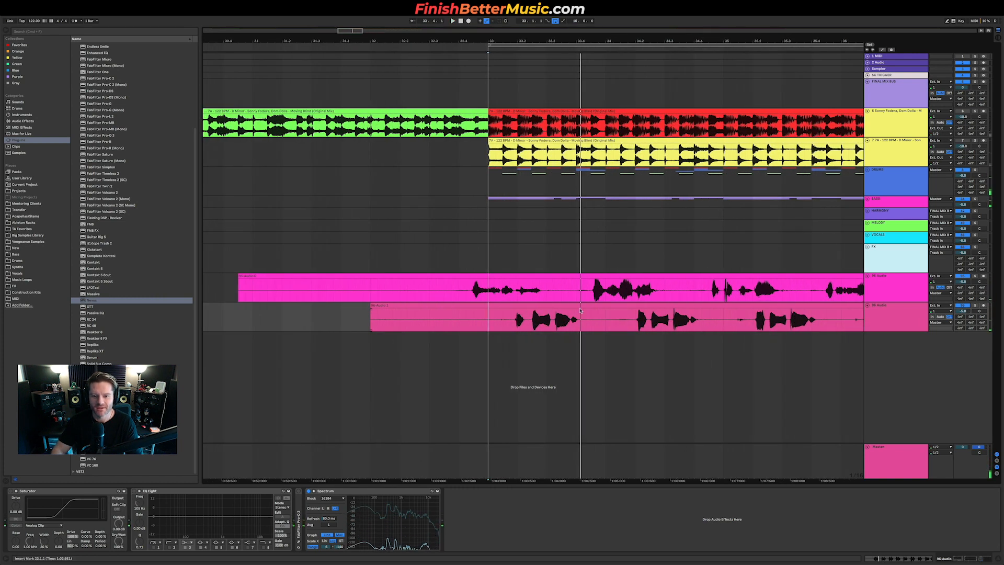
{"action": "left_click_drag", "start_coordinate": [576, 305], "coordinate": [591, 308]}
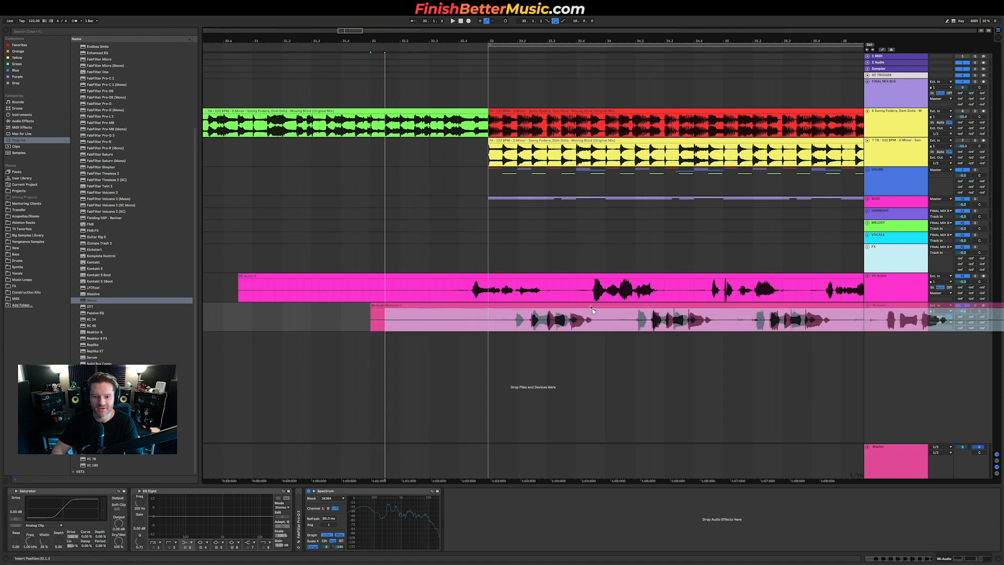
{"action": "left_click", "coordinate": [533, 320]}
{"action": "key", "text": "space"}
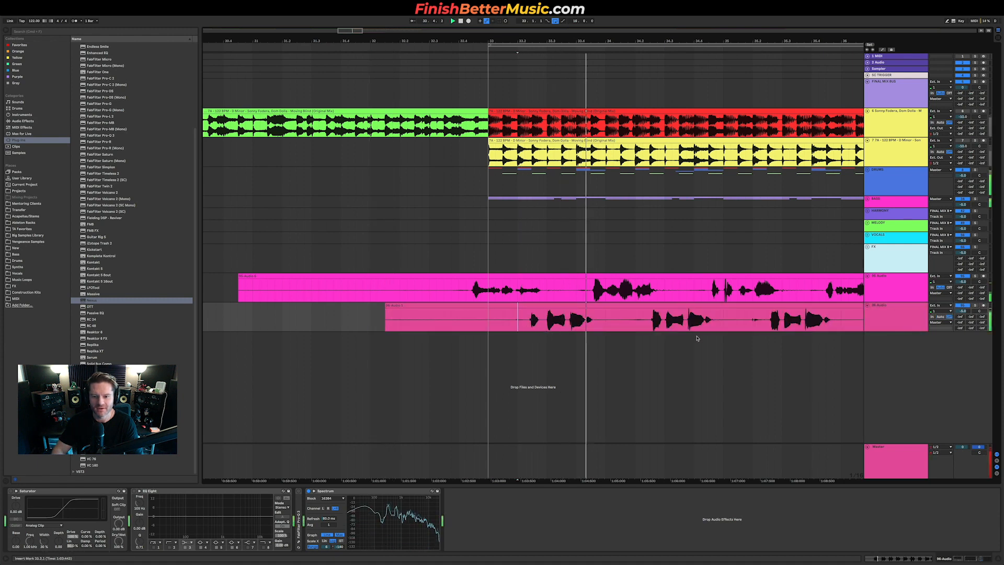
Step: Load Little AlterBoy from the Soundtoys plug-ins onto the first pink resampled bass track and start playback
{"action": "scroll", "coordinate": [701, 338], "scroll_direction": "down", "scroll_amount": 5}
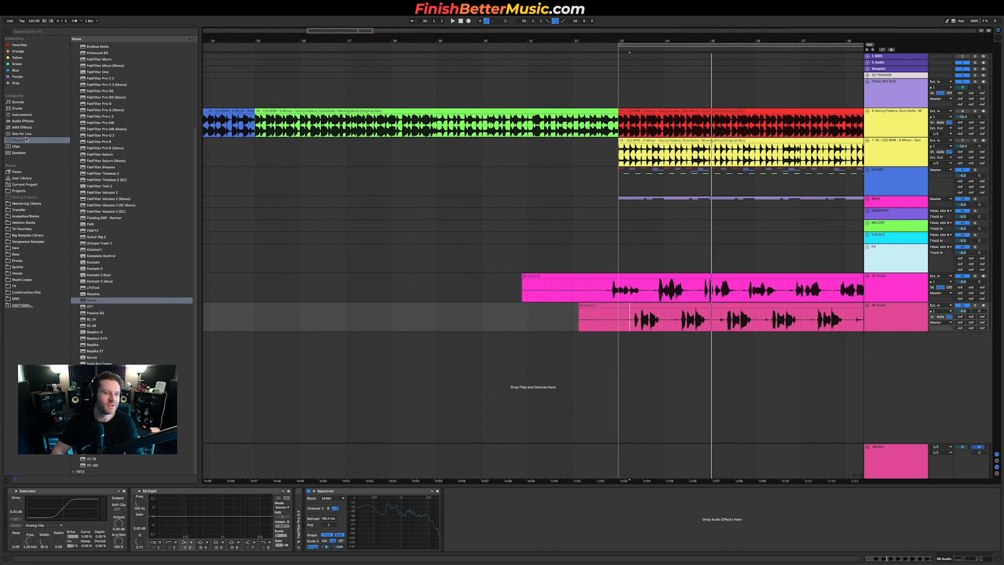
{"action": "scroll", "coordinate": [125, 157], "scroll_direction": "up", "scroll_amount": 6}
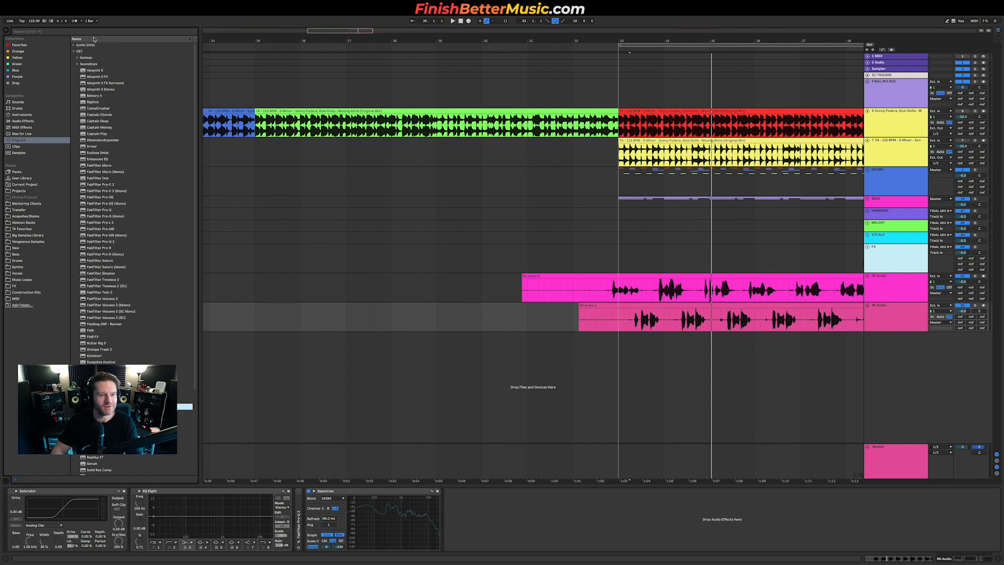
{"action": "left_click", "coordinate": [87, 45]}
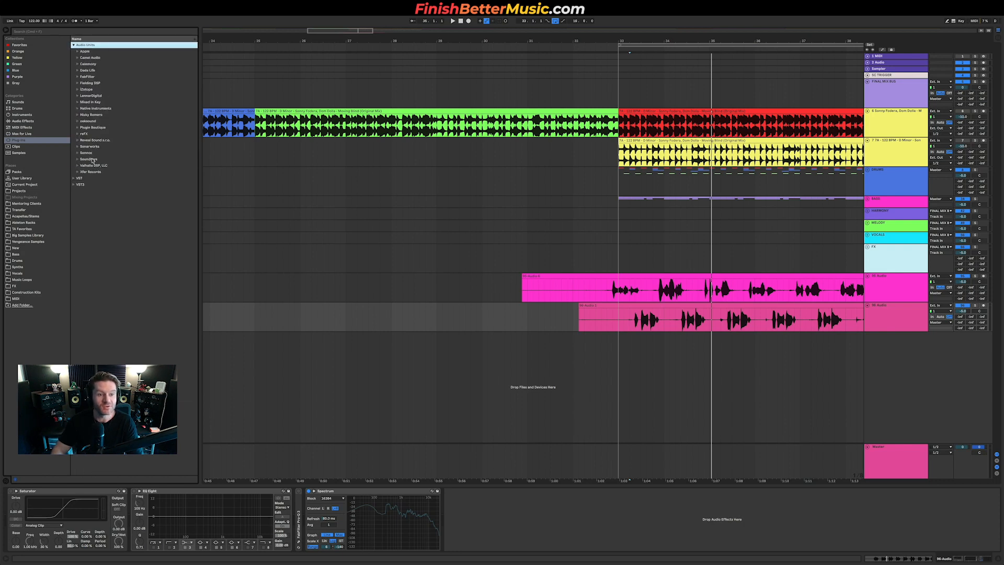
{"action": "left_click", "coordinate": [90, 159]}
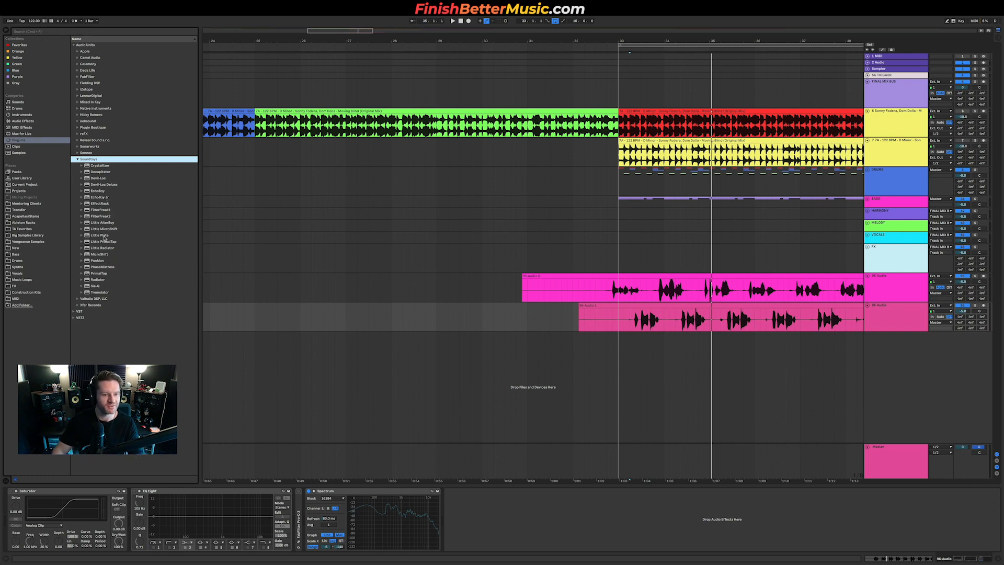
{"action": "left_click", "coordinate": [101, 223]}
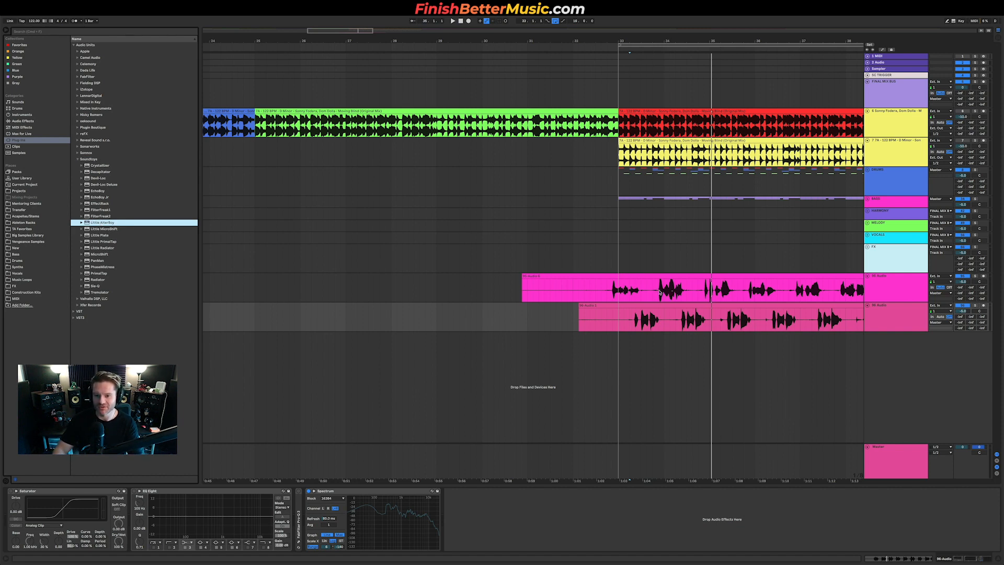
{"action": "left_click_drag", "start_coordinate": [101, 223], "coordinate": [660, 292]}
{"action": "key", "text": "space"}
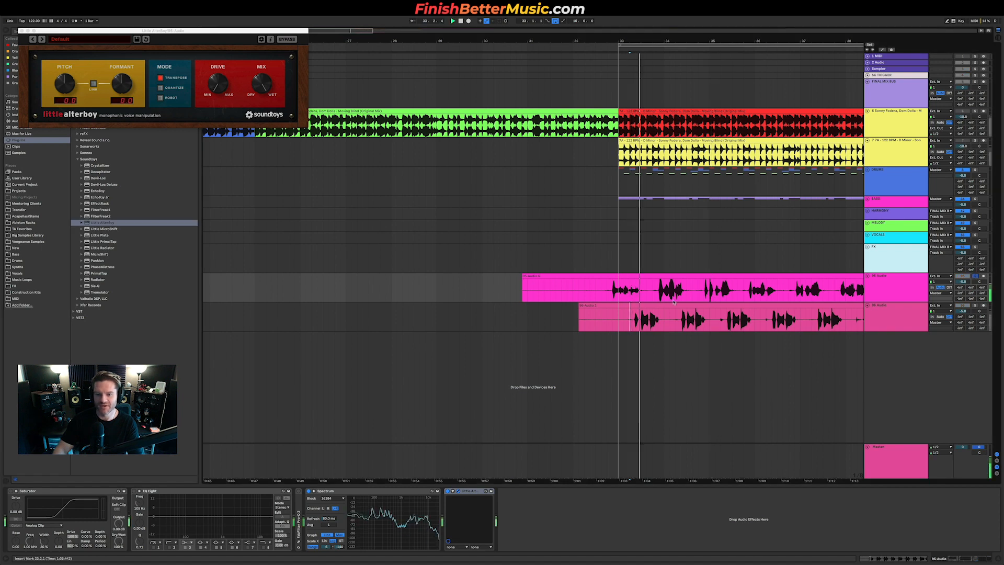
Step: Lower the first track's AlterBoy pitch to -5.0 and its formant downward while auditioning the track solo
{"action": "left_click_drag", "start_coordinate": [111, 31], "coordinate": [281, 189]}
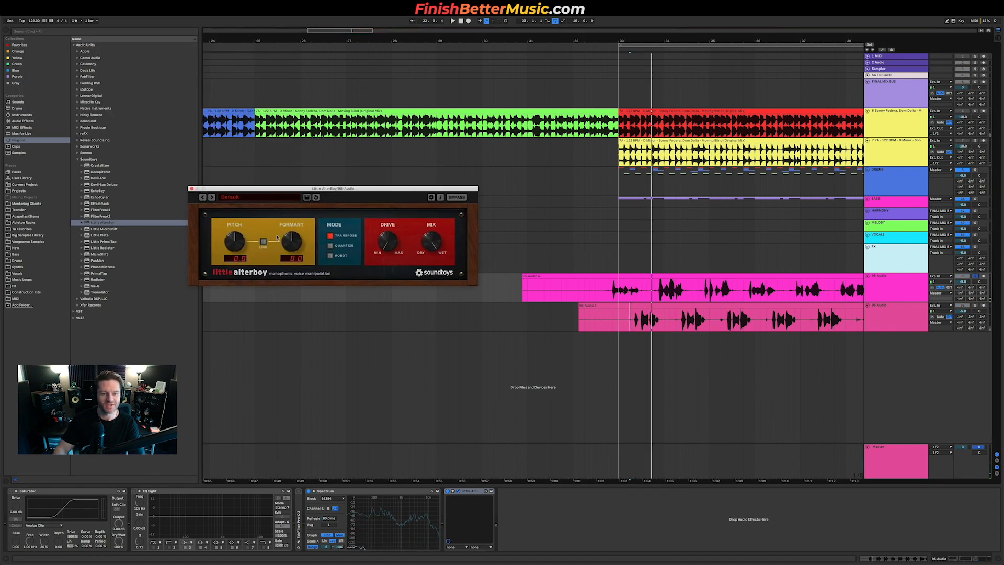
{"action": "left_click_drag", "start_coordinate": [232, 255], "coordinate": [234, 262]}
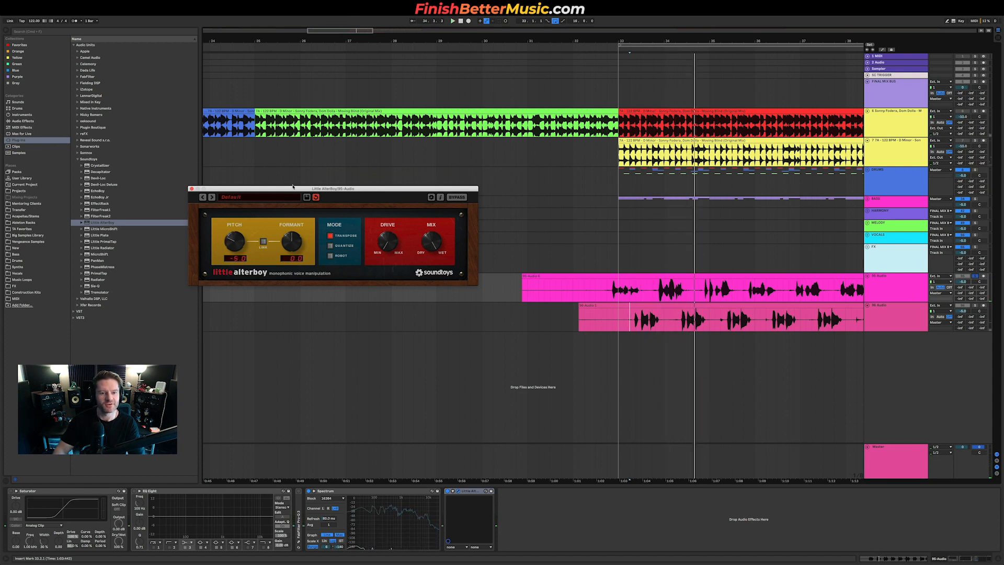
{"action": "mouse_move", "coordinate": [291, 263]}
{"action": "left_mouse_down"}
{"action": "mouse_move", "coordinate": [291, 243]}
{"action": "mouse_move", "coordinate": [291, 254]}
{"action": "left_mouse_up"}
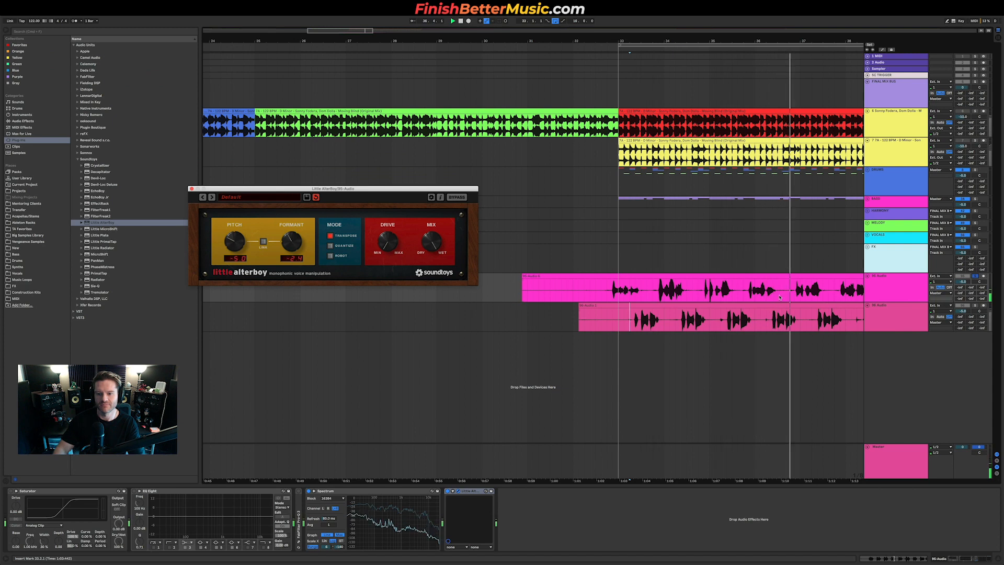
{"action": "scroll", "coordinate": [837, 302], "scroll_direction": "right", "scroll_amount": 1}
{"action": "mouse_move", "coordinate": [291, 241]}
{"action": "left_mouse_down"}
{"action": "mouse_move", "coordinate": [287, 260]}
{"action": "mouse_move", "coordinate": [292, 241]}
{"action": "left_mouse_up"}
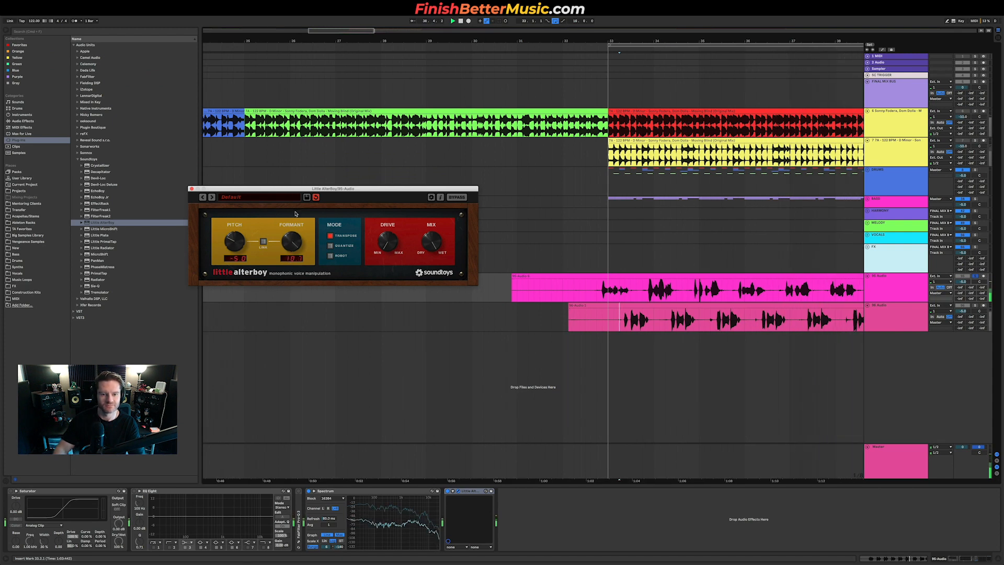
{"action": "key", "text": "space"}
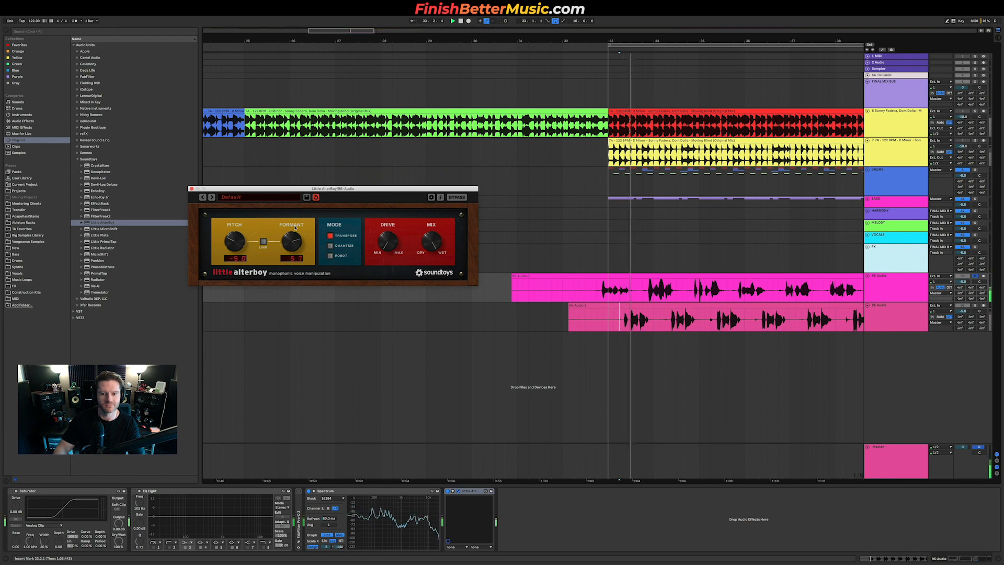
{"action": "key", "text": "space"}
{"action": "key", "text": "space"}
{"action": "key", "text": "space"}
{"action": "left_click", "coordinate": [975, 111]}
{"action": "key", "text": "space"}
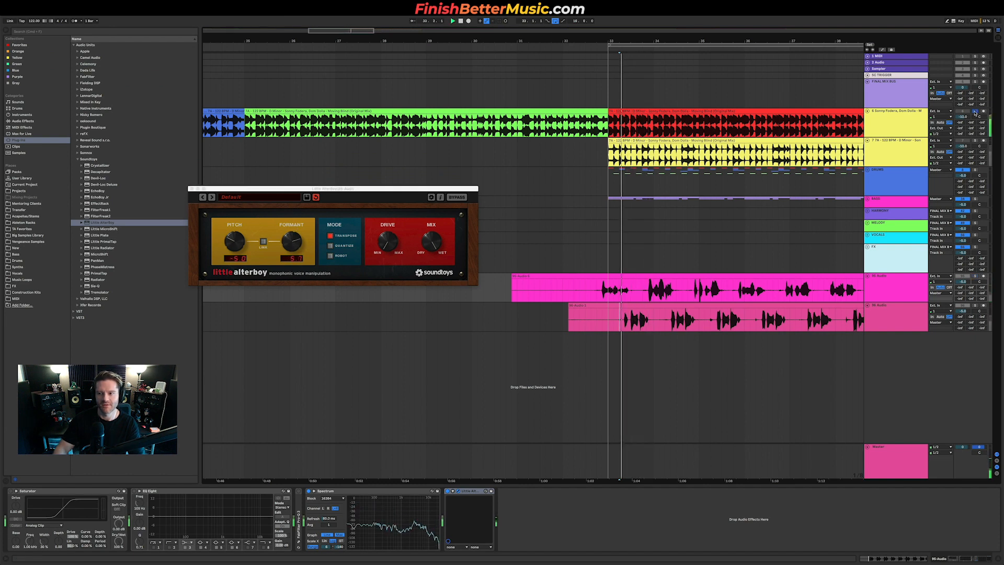
{"action": "key", "text": "space"}
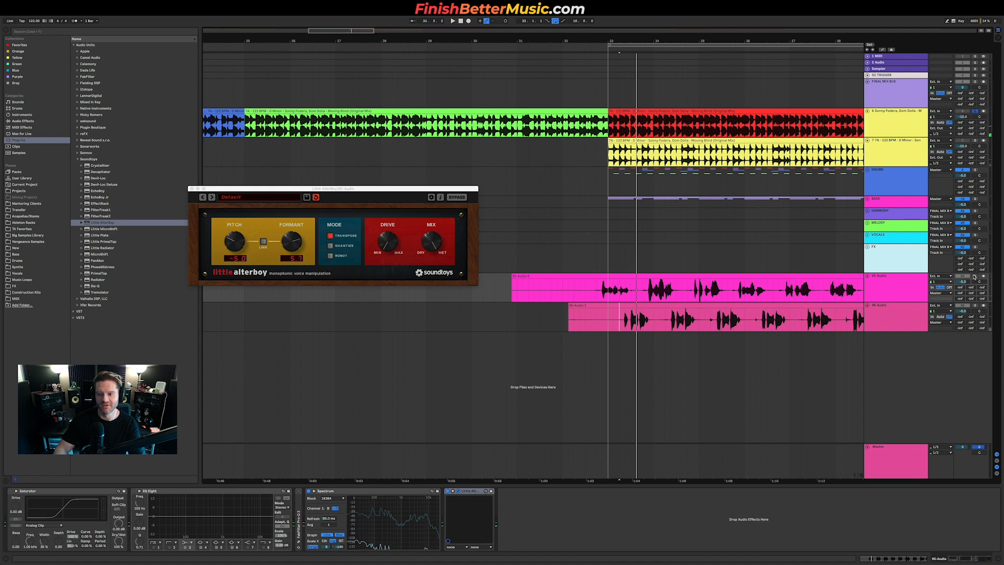
{"action": "key", "text": "space"}
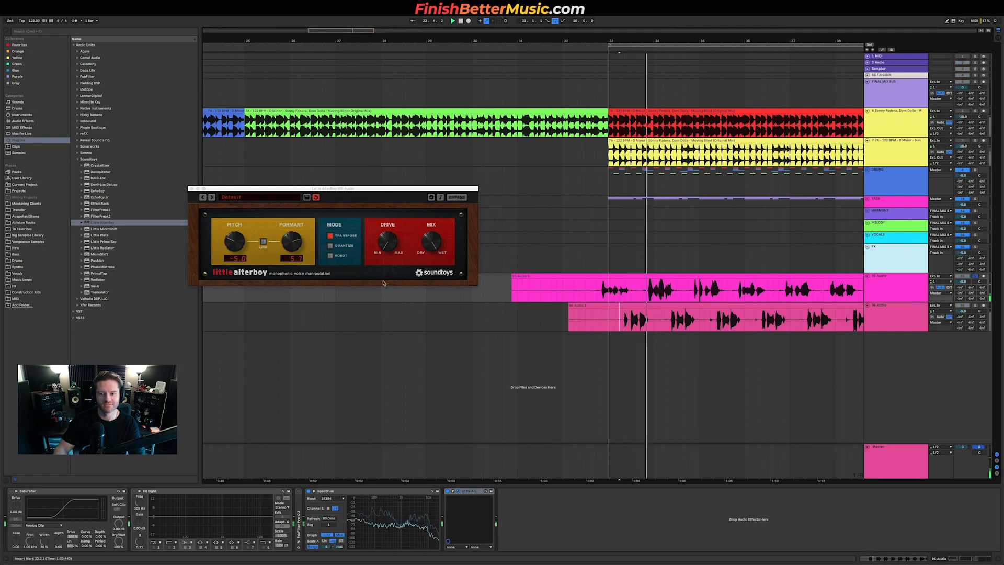
{"action": "left_click_drag", "start_coordinate": [295, 245], "coordinate": [295, 250]}
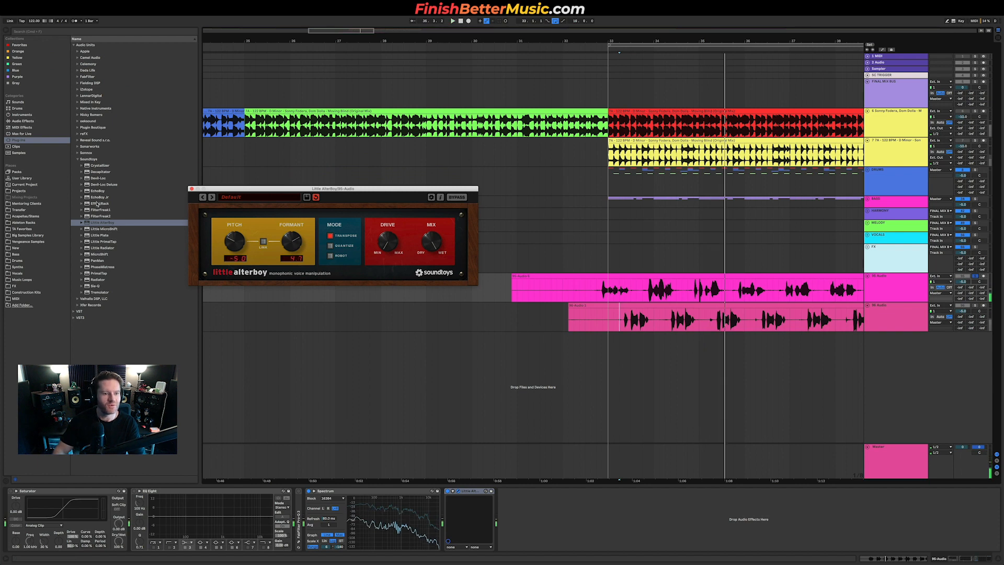
Step: Search the browser for auto, then clear the search
{"action": "left_click", "coordinate": [89, 159]}
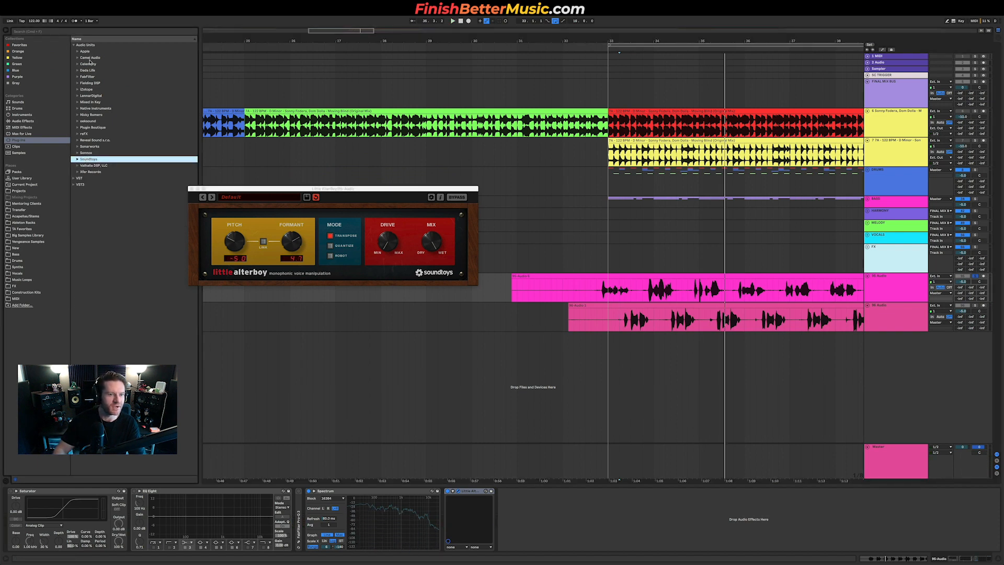
{"action": "left_click", "coordinate": [104, 32]}
{"action": "type", "text": "auto"}
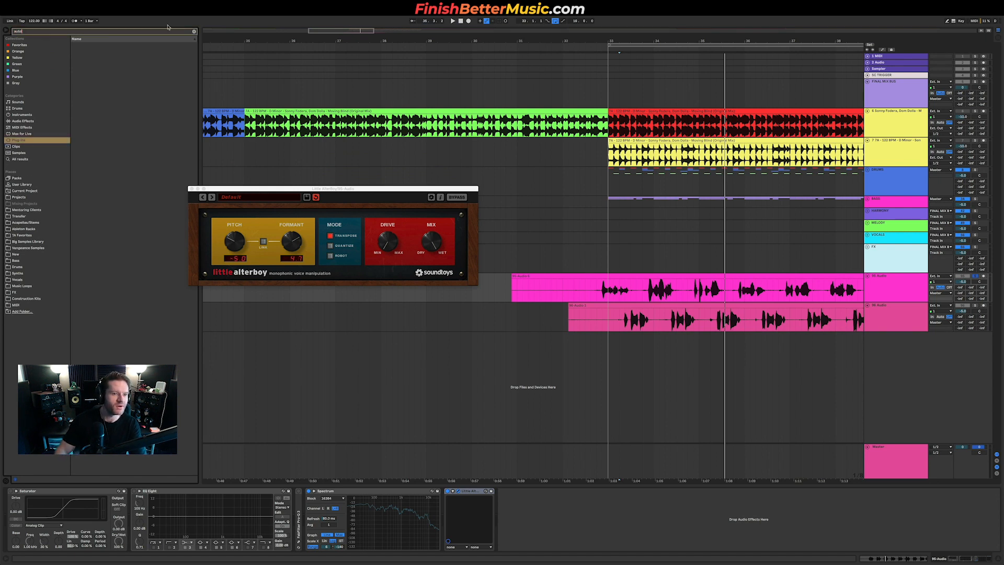
{"action": "left_click", "coordinate": [194, 31]}
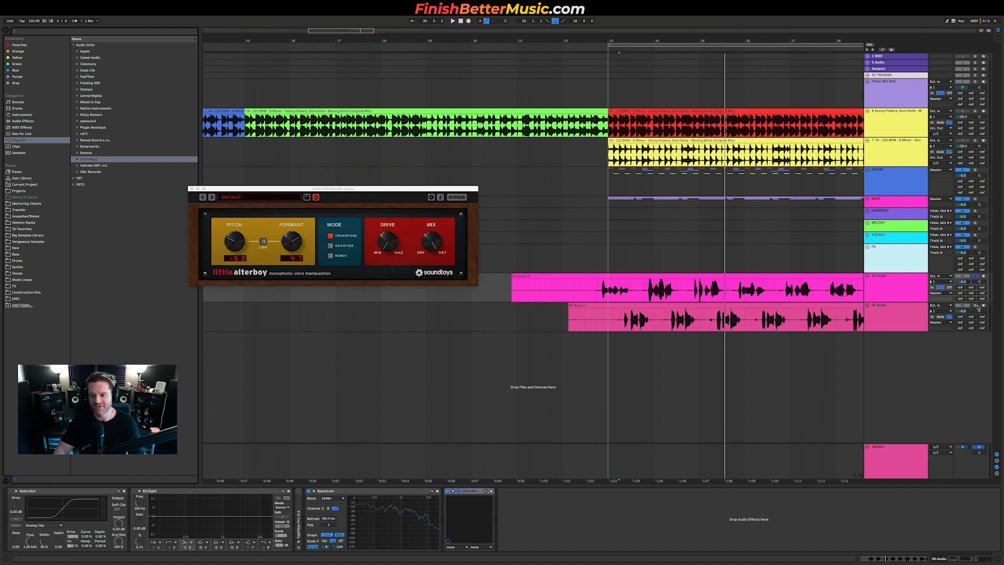
Step: Load Little AlterBoy onto the second pink resampled bass track
{"action": "left_click", "coordinate": [870, 317]}
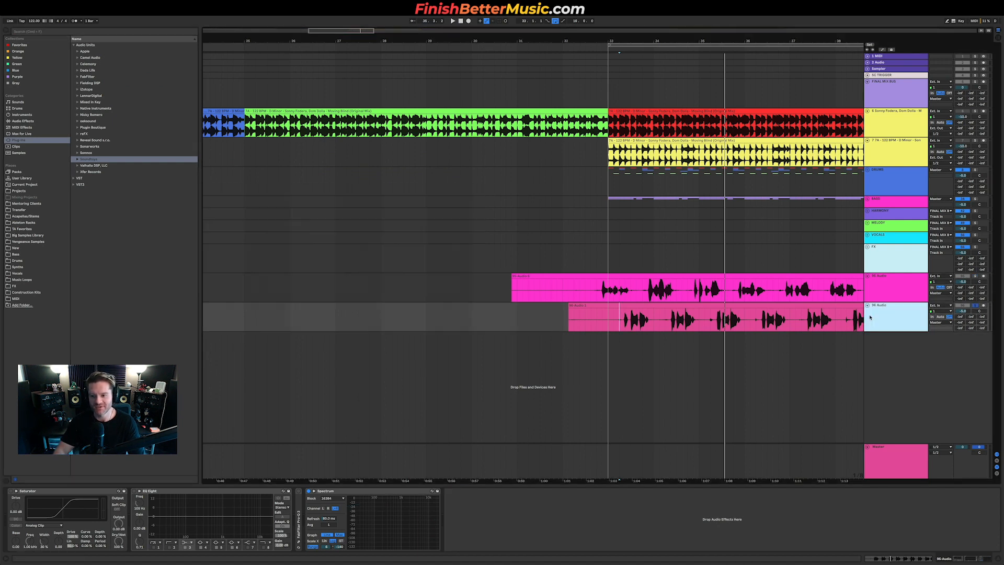
{"action": "left_click", "coordinate": [93, 160]}
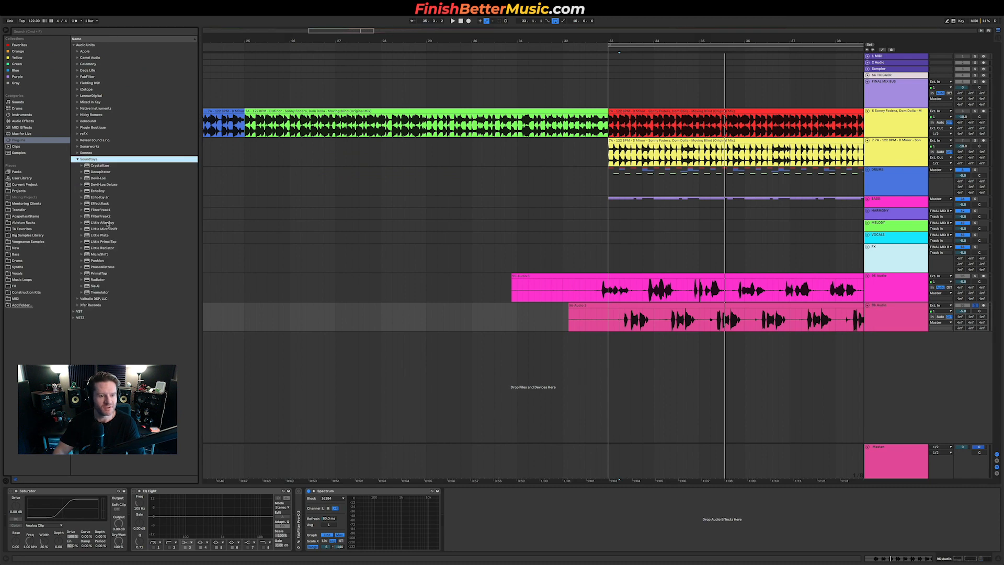
{"action": "left_click_drag", "start_coordinate": [108, 224], "coordinate": [657, 312]}
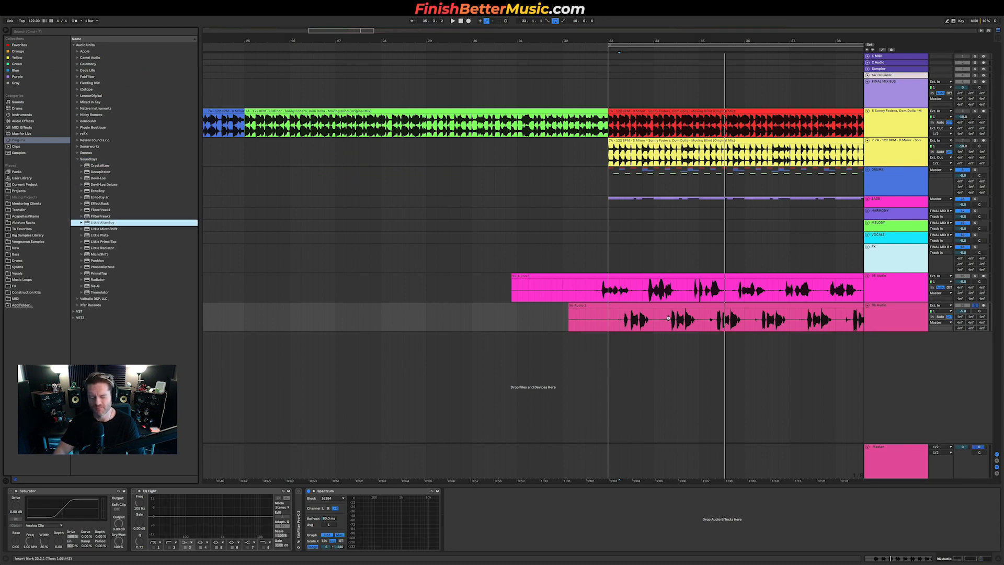
{"action": "left_click_drag", "start_coordinate": [669, 320], "coordinate": [669, 320]}
Step: Lower the second track's AlterBoy pitch and formant while auditioning it solo against the other tracks
{"action": "key", "text": "space"}
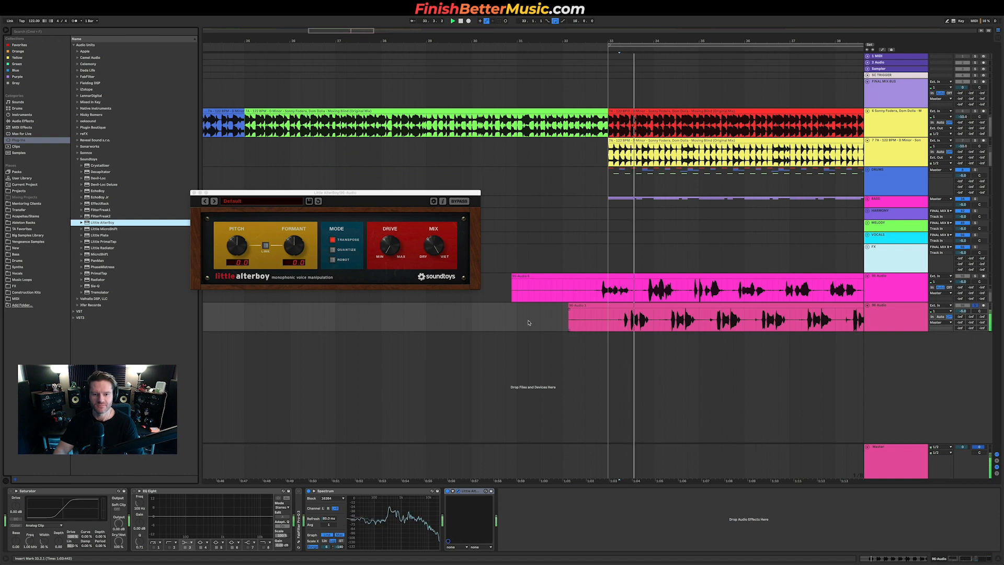
{"action": "left_click_drag", "start_coordinate": [227, 251], "coordinate": [229, 257]}
{"action": "key", "text": "space"}
{"action": "key", "text": "space"}
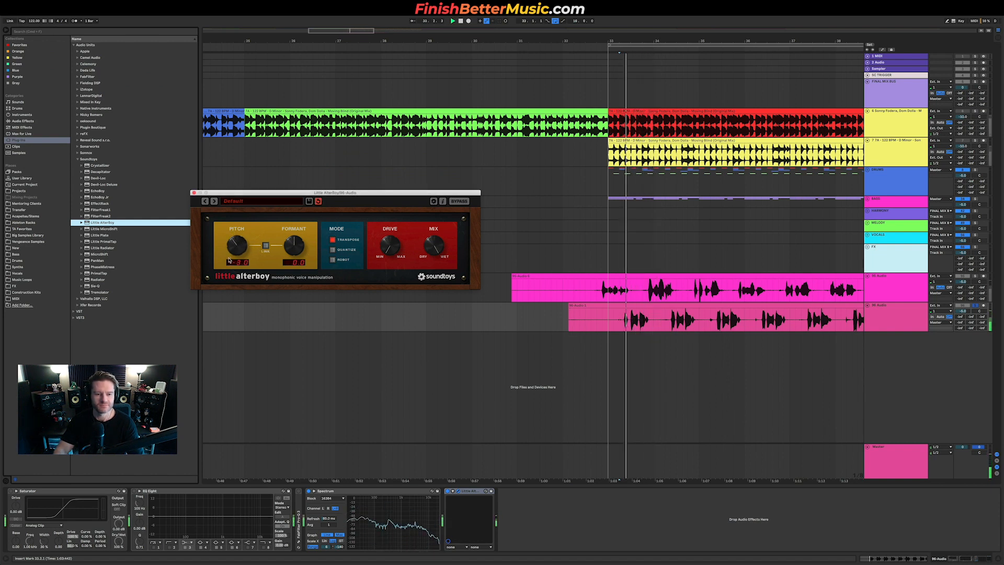
{"action": "key", "text": "space"}
{"action": "key", "text": "space"}
{"action": "mouse_move", "coordinate": [296, 250]}
{"action": "left_mouse_down"}
{"action": "mouse_move", "coordinate": [300, 231]}
{"action": "mouse_move", "coordinate": [300, 266]}
{"action": "left_mouse_up"}
{"action": "key", "text": "space"}
{"action": "key", "text": "space"}
{"action": "key", "text": "space"}
{"action": "left_click", "coordinate": [976, 111]}
{"action": "key", "text": "space"}
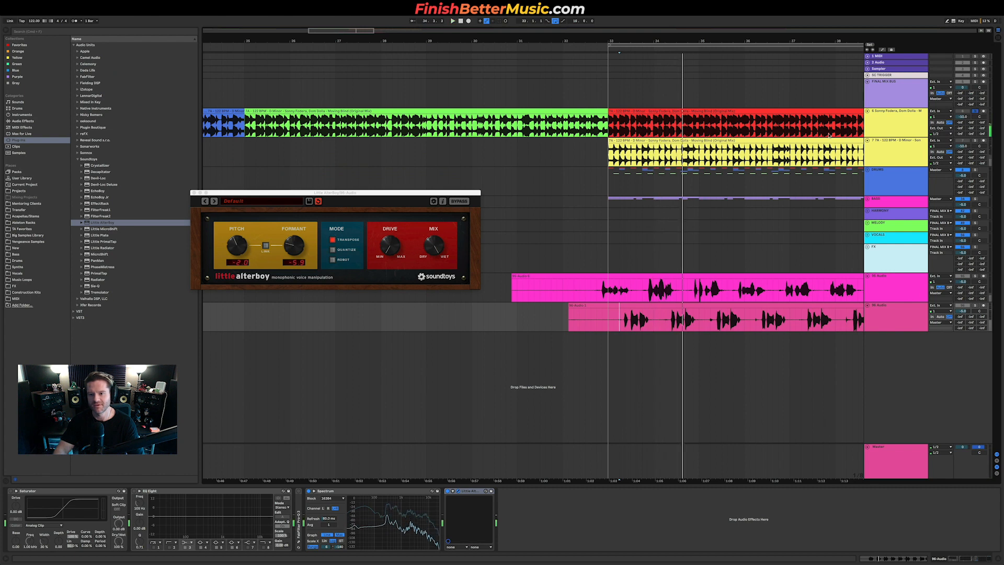
Step: Play the arrangement from the section where the resampled bass clips start to compare them
{"action": "scroll", "coordinate": [829, 135], "scroll_direction": "right", "scroll_amount": 4}
{"action": "left_click", "coordinate": [787, 131]}
{"action": "key", "text": "space"}
{"action": "scroll", "coordinate": [800, 131], "scroll_direction": "right", "scroll_amount": 1}
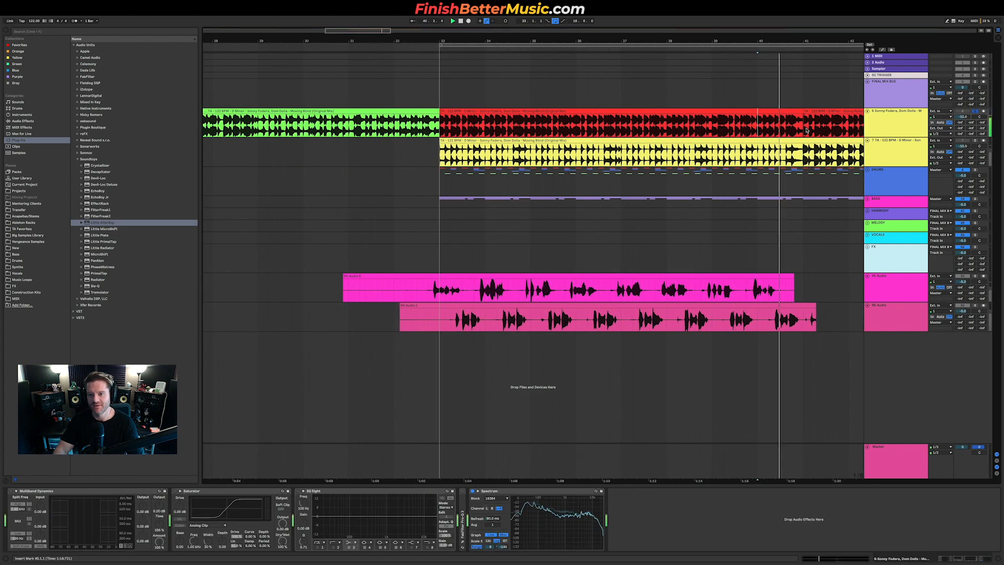
{"action": "scroll", "coordinate": [807, 131], "scroll_direction": "right", "scroll_amount": 2}
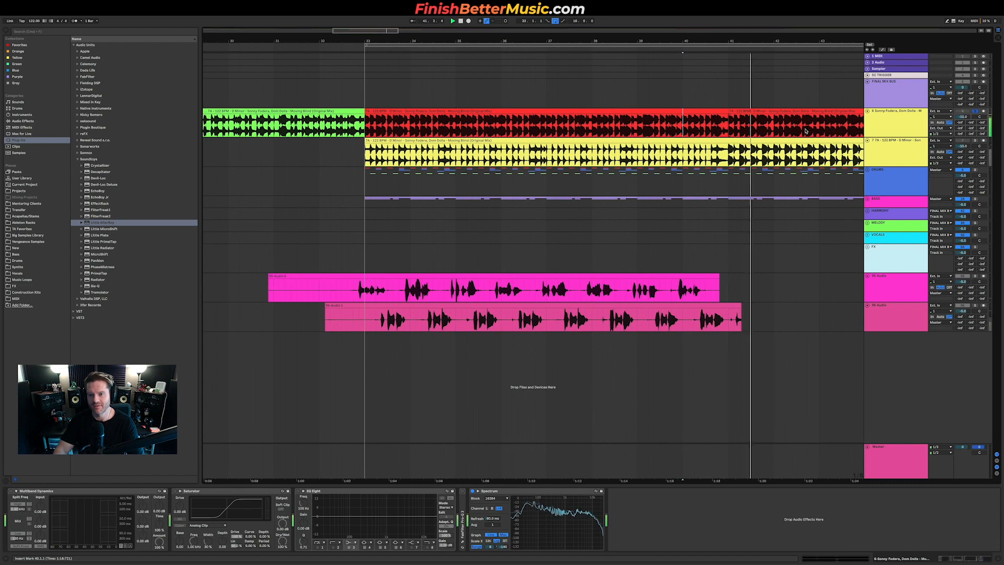
{"action": "left_click", "coordinate": [364, 322]}
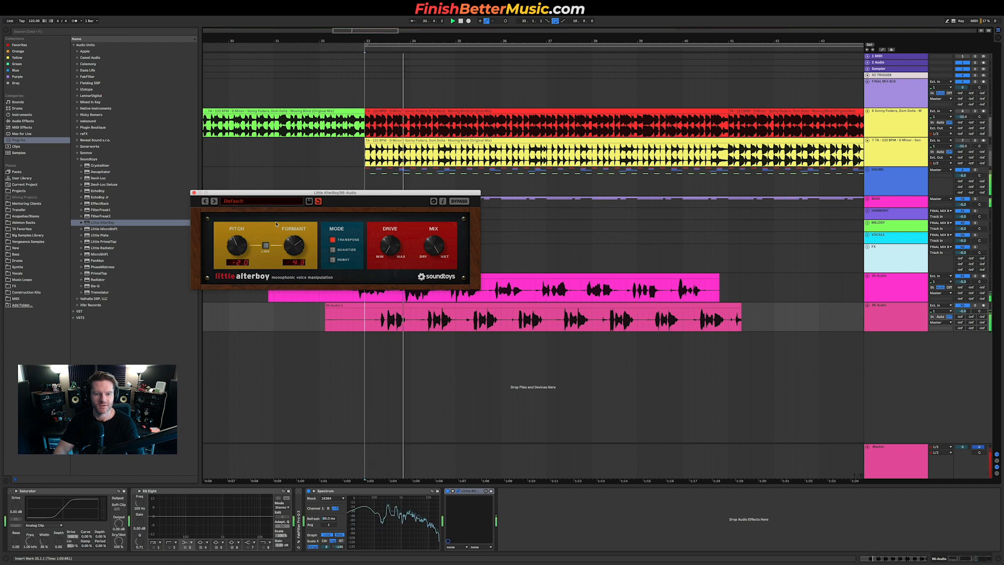
Step: Turn the second track's AlterBoy pitch further down to about -5 and close the plugin window
{"action": "left_click_drag", "start_coordinate": [236, 245], "coordinate": [238, 255]}
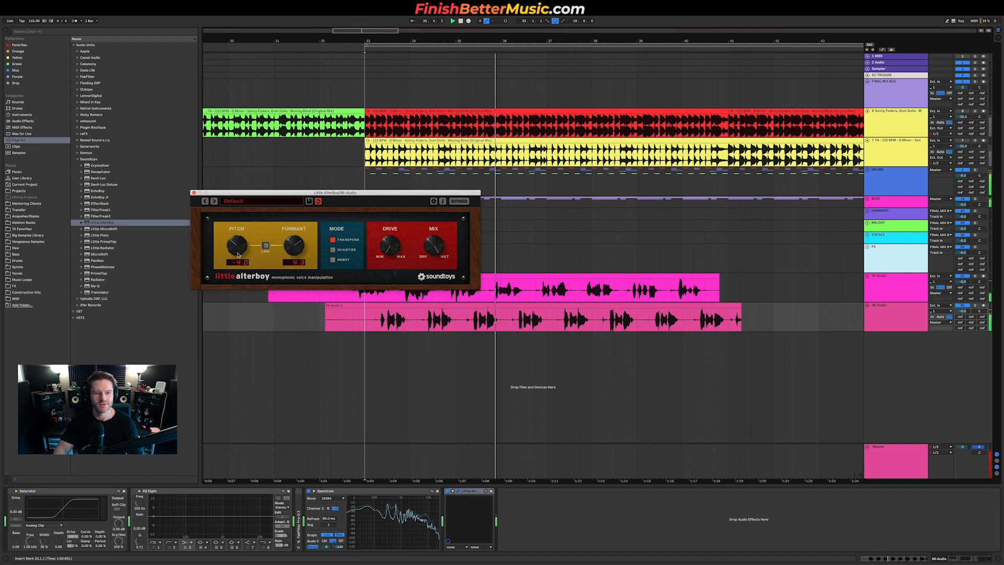
{"action": "mouse_move", "coordinate": [238, 255]}
{"action": "left_mouse_down"}
{"action": "mouse_move", "coordinate": [239, 226]}
{"action": "mouse_move", "coordinate": [231, 296]}
{"action": "mouse_move", "coordinate": [240, 252]}
{"action": "left_mouse_up"}
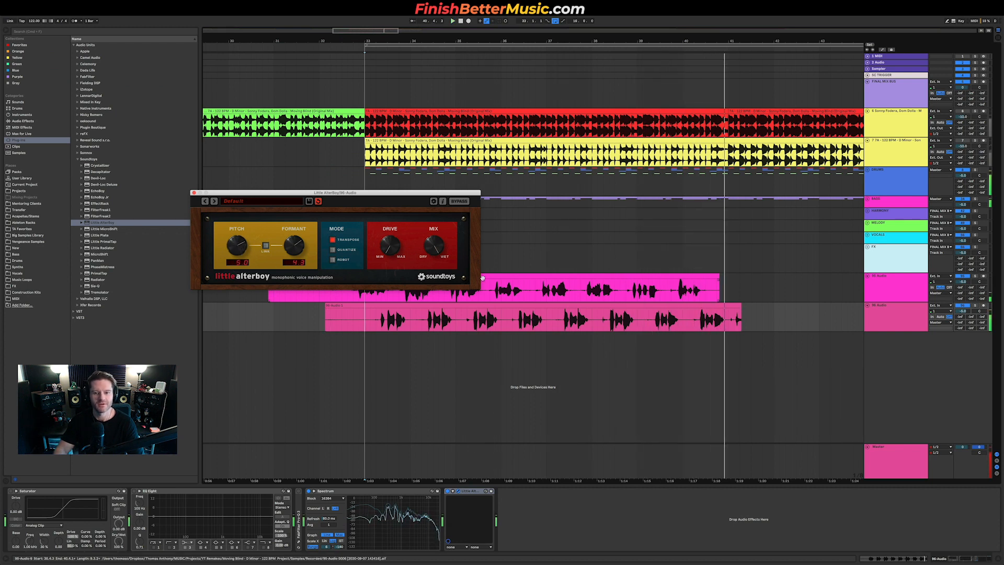
{"action": "left_click", "coordinate": [193, 194]}
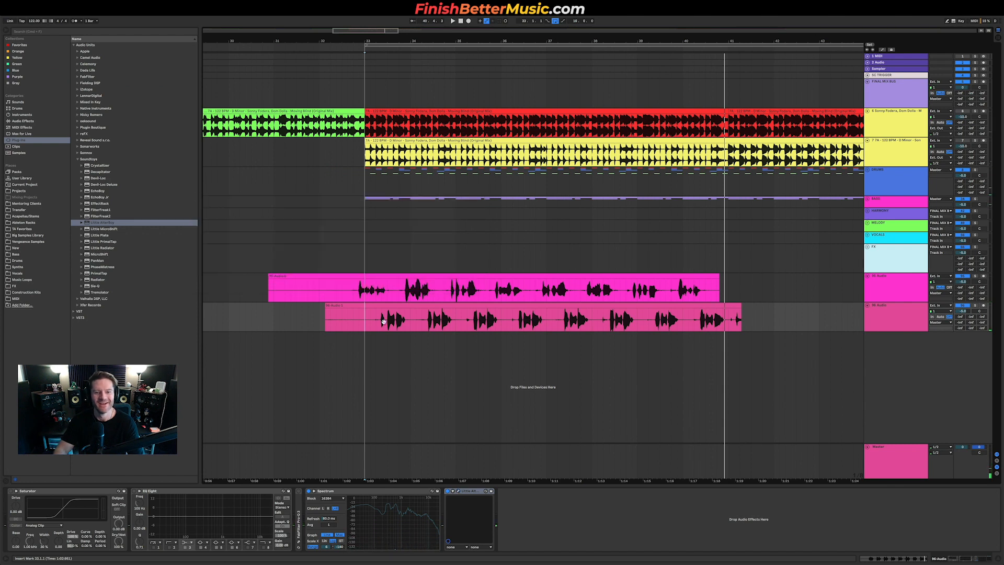
Step: Play from the first resampled clip and turn down the second resampled track's volume
{"action": "left_click", "coordinate": [356, 291]}
{"action": "key", "text": "space"}
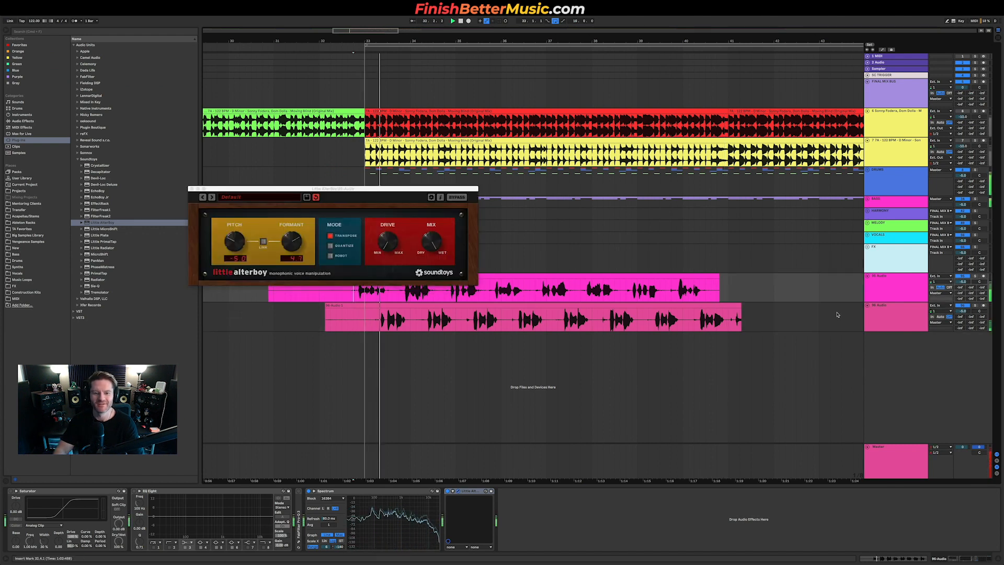
{"action": "left_click_drag", "start_coordinate": [963, 311], "coordinate": [962, 333]}
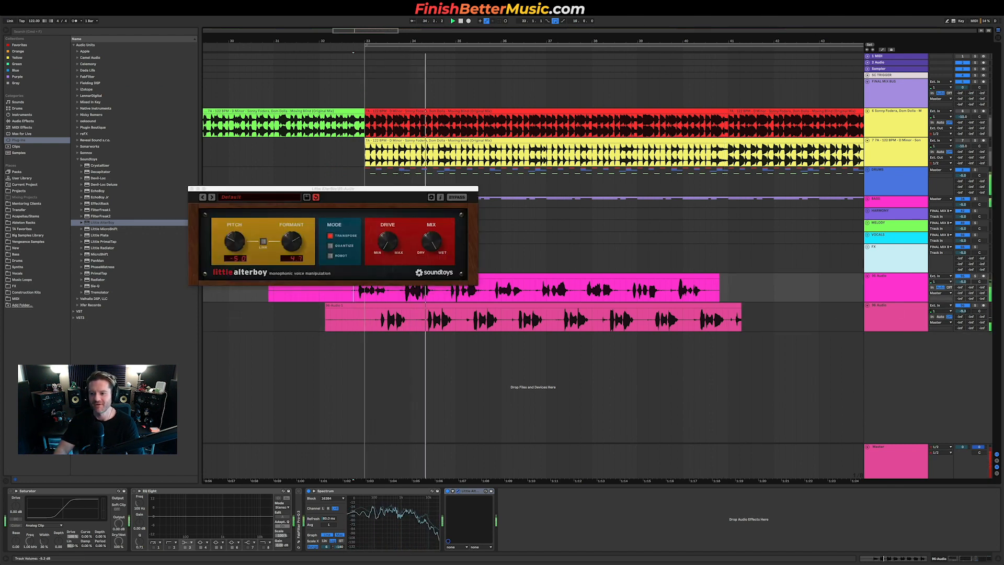
Step: Select both resampled bass tracks and move them up directly below the MELODY track
{"action": "left_click", "coordinate": [902, 274]}
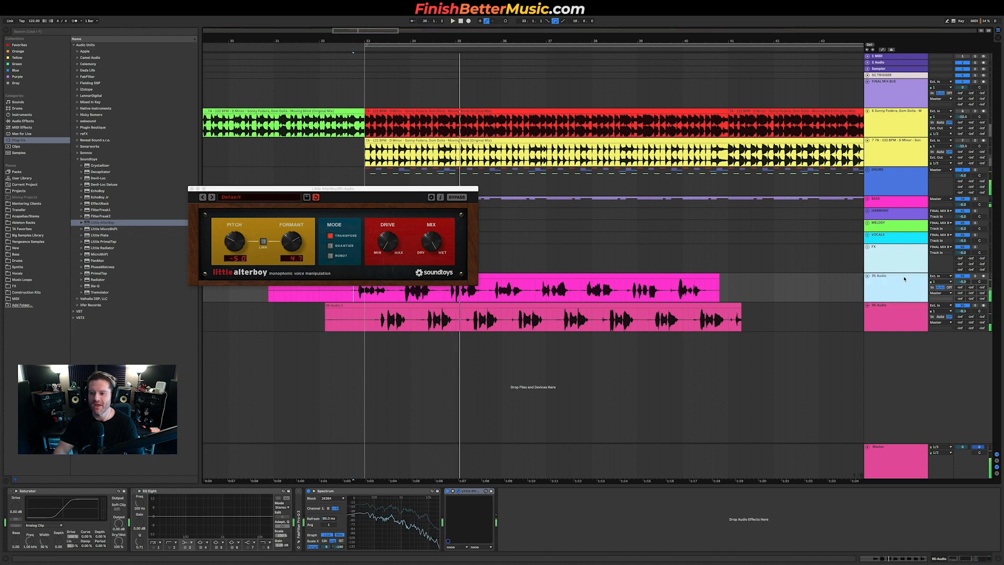
{"action": "left_click", "coordinate": [907, 325]}
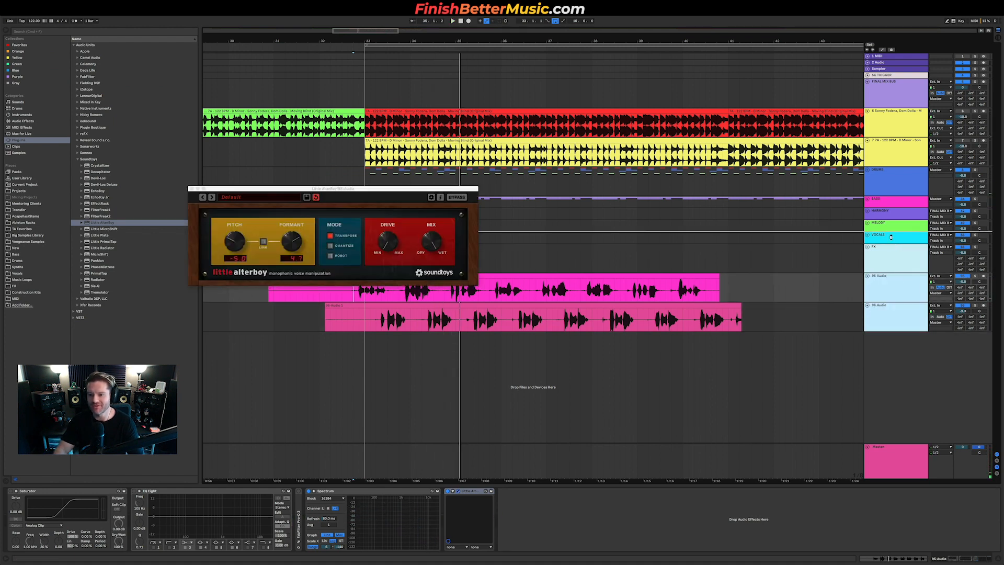
{"action": "key", "text": "ctrl+super+f"}
{"action": "key", "text": "ctrl+super+f"}
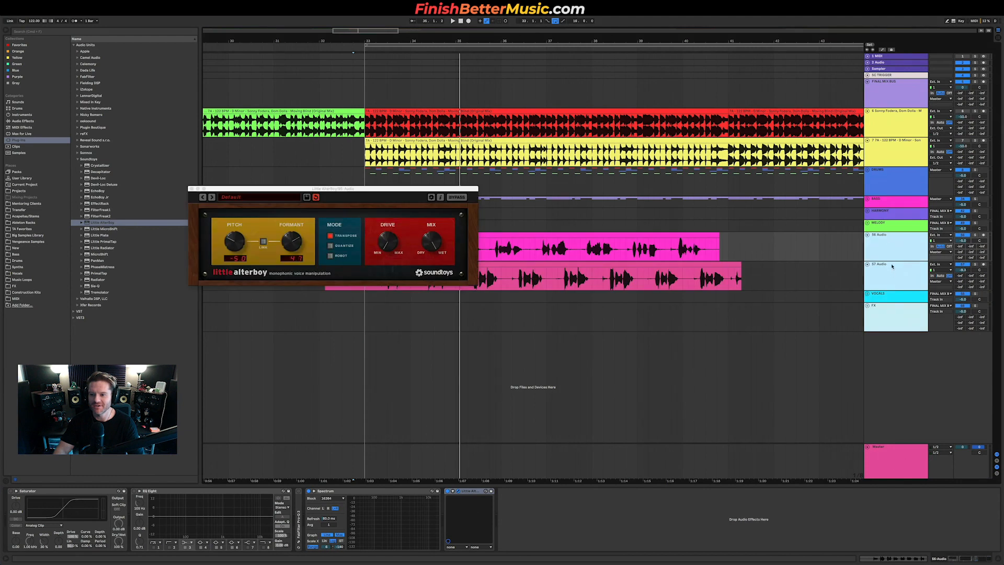
Step: Move the two resampled bass tracks into the VOCALS group and start playback
{"action": "left_click", "coordinate": [892, 296]}
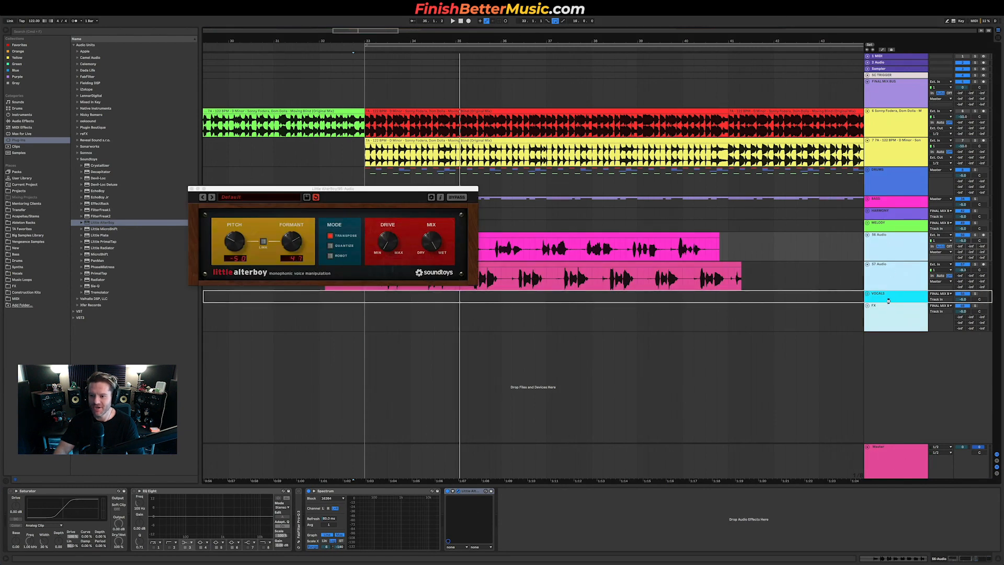
{"action": "left_click_drag", "start_coordinate": [889, 301], "coordinate": [890, 299]}
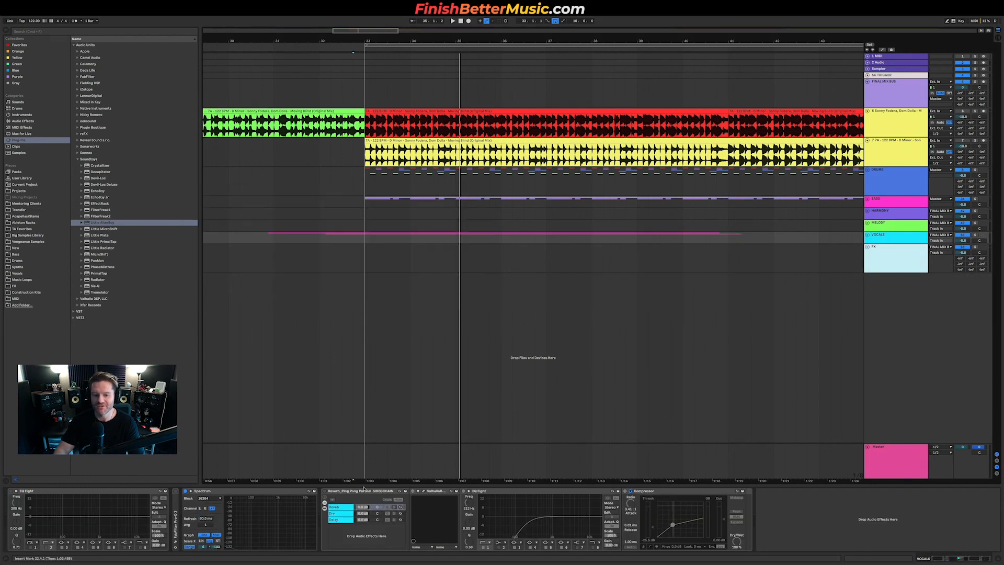
{"action": "key", "text": "space"}
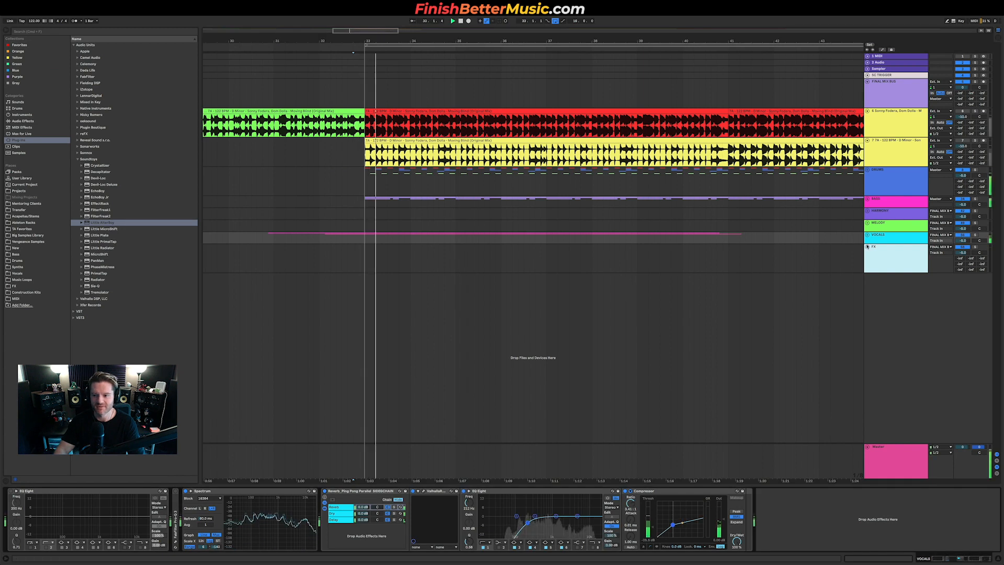
Step: Route the VOCALS group's output to Master, unfold the group, and lower its ping-pong parallel reverb level
{"action": "left_click", "coordinate": [940, 235]}
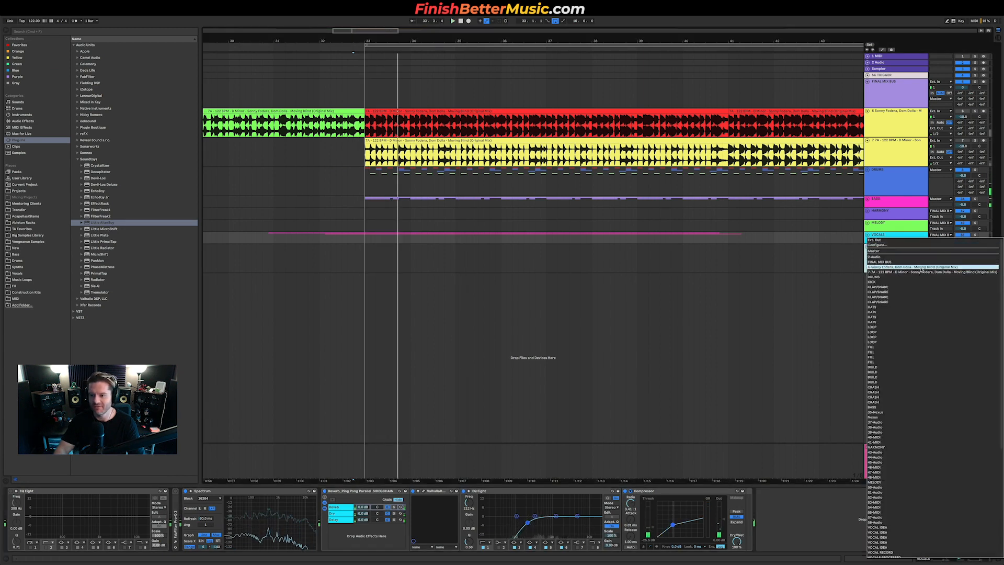
{"action": "left_click", "coordinate": [921, 251]}
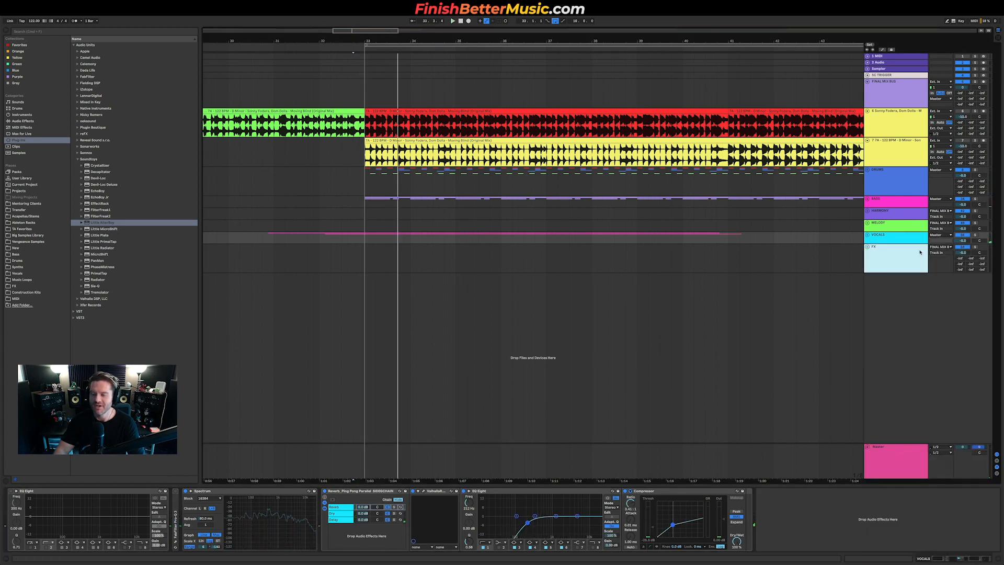
{"action": "left_click", "coordinate": [868, 235]}
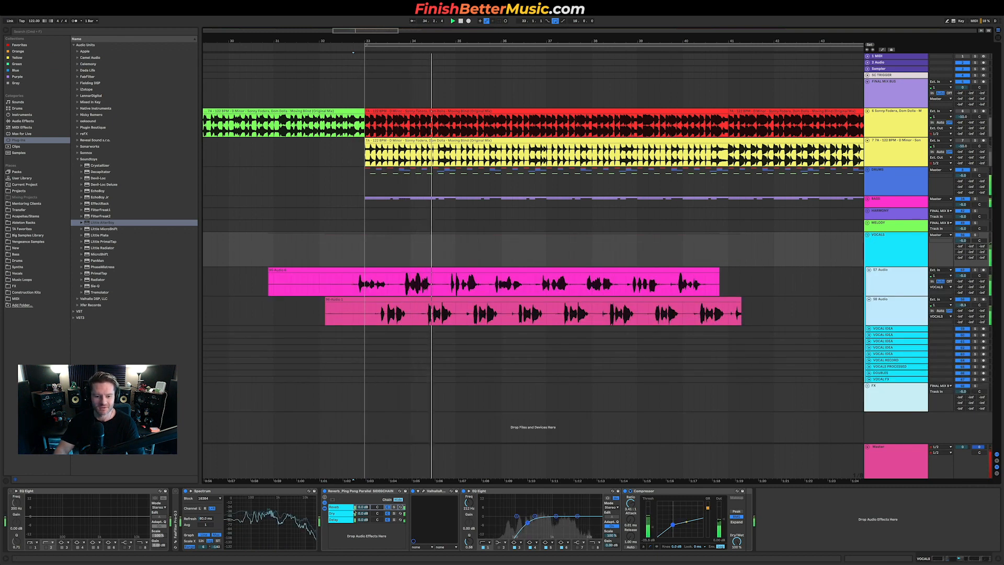
{"action": "left_click_drag", "start_coordinate": [360, 507], "coordinate": [361, 529]}
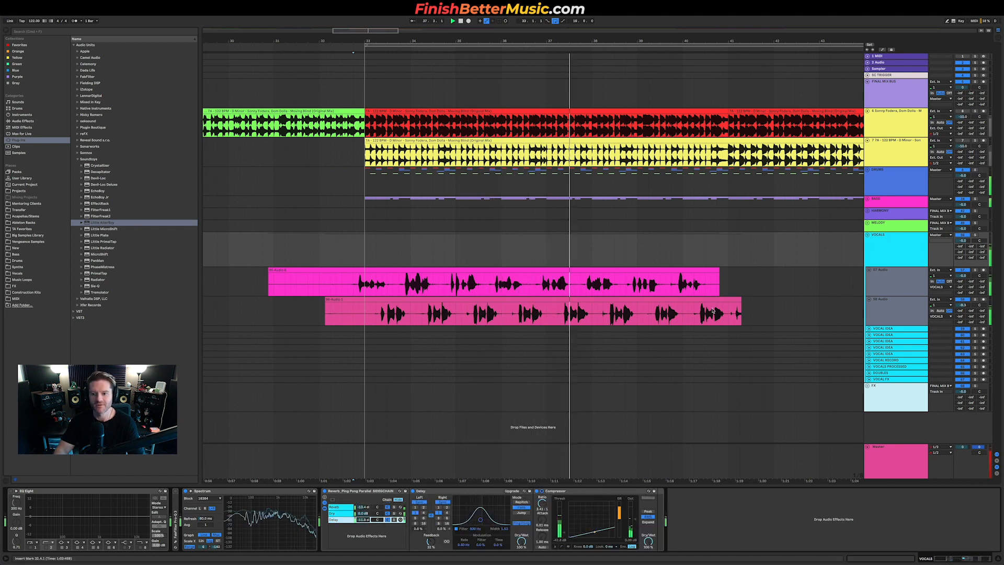
Step: Shorten the second resampled clip's end and trim the starts of both resampled clips closer to the drop
{"action": "left_click_drag", "start_coordinate": [737, 299], "coordinate": [728, 300]}
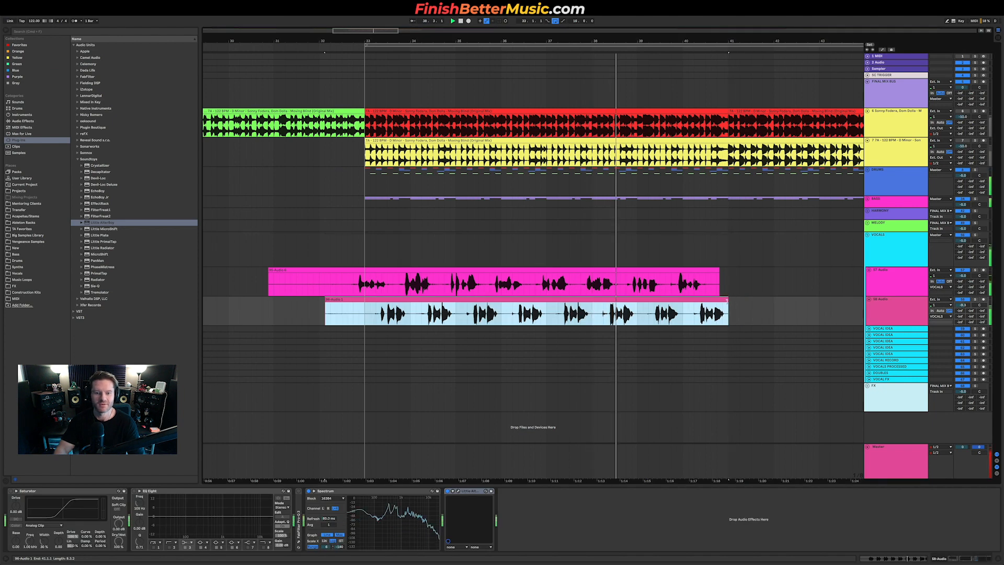
{"action": "left_click", "coordinate": [309, 272]}
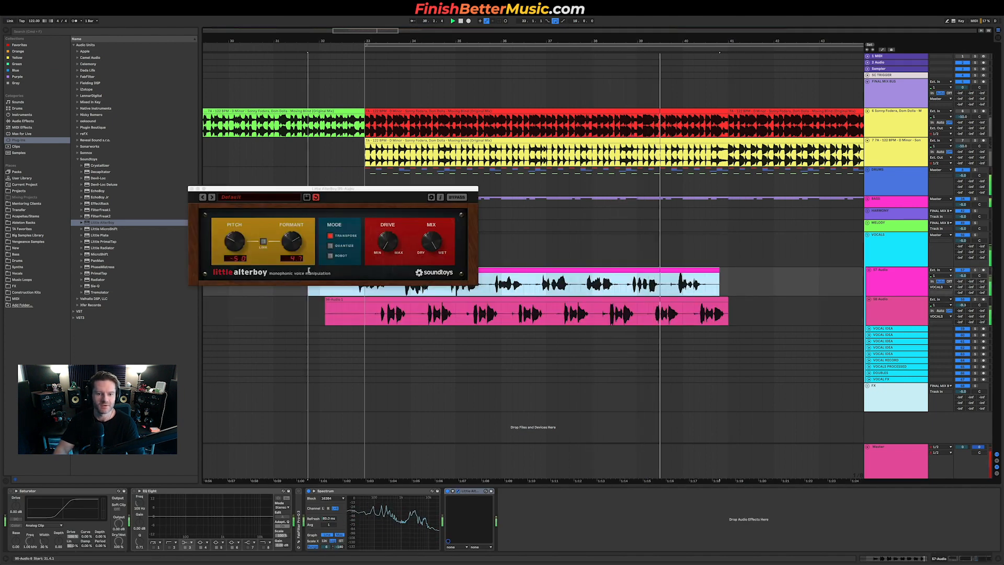
{"action": "left_click_drag", "start_coordinate": [309, 270], "coordinate": [373, 302]}
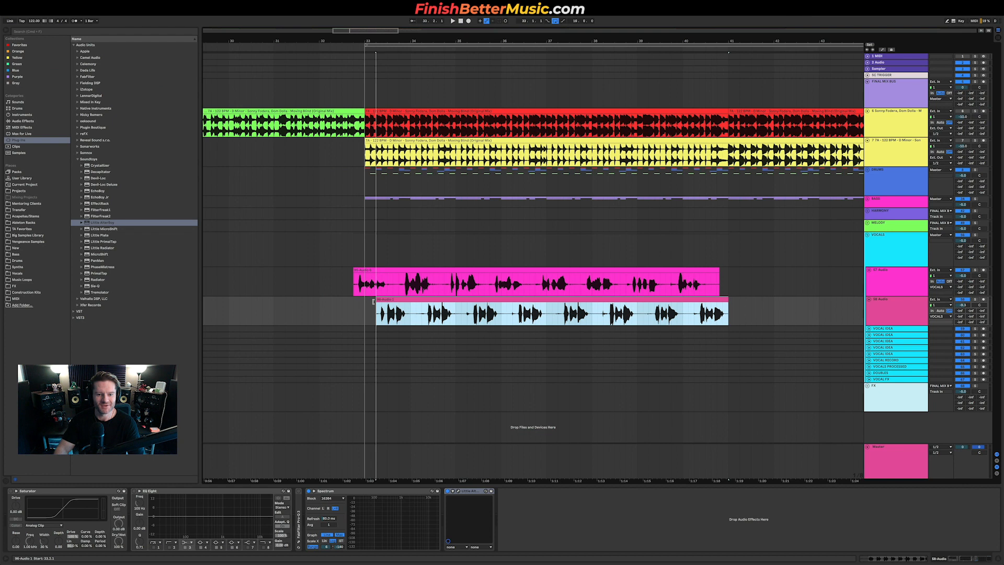
Step: Add a Glue Compressor at the start of the VOCALS group's effects chain and play to audition it
{"action": "left_click", "coordinate": [373, 264]}
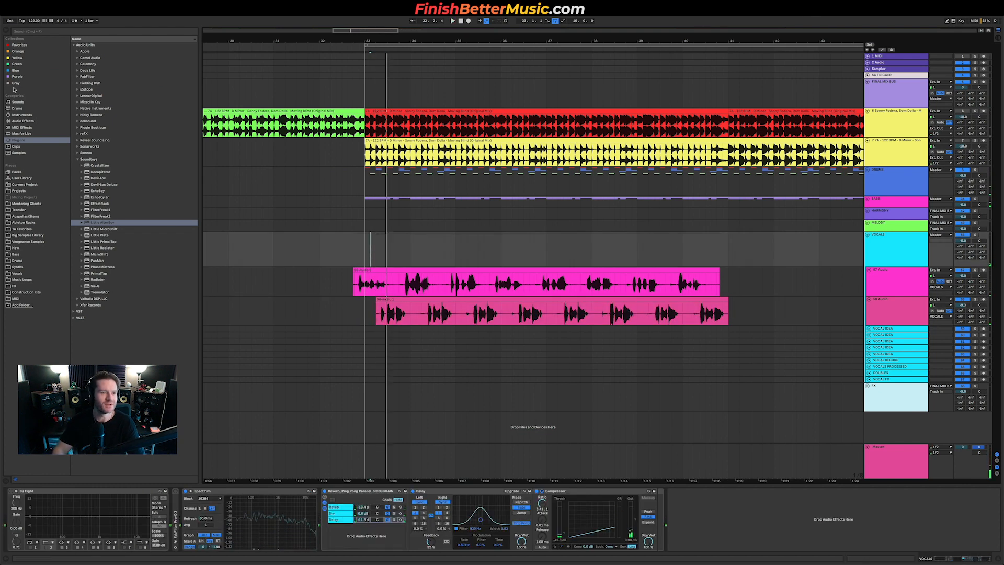
{"action": "left_click", "coordinate": [23, 121]}
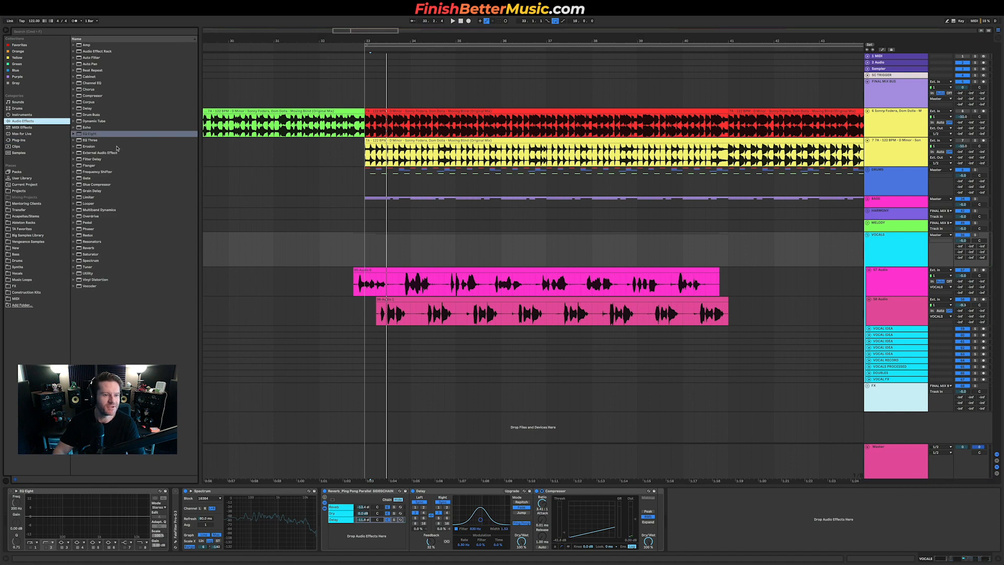
{"action": "left_click_drag", "start_coordinate": [103, 186], "coordinate": [64, 522]}
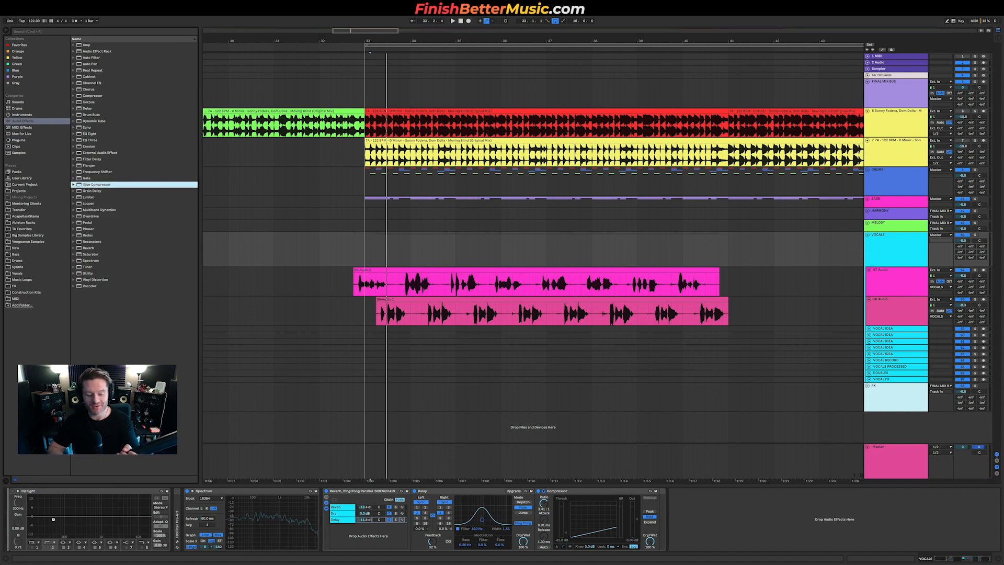
{"action": "left_click_drag", "start_coordinate": [53, 519], "coordinate": [54, 521]}
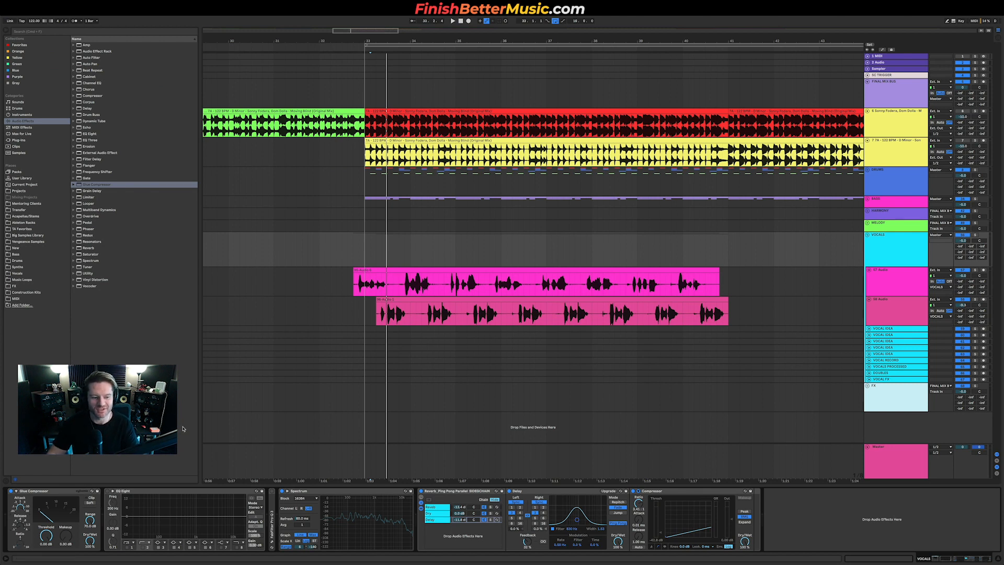
{"action": "key", "text": "space"}
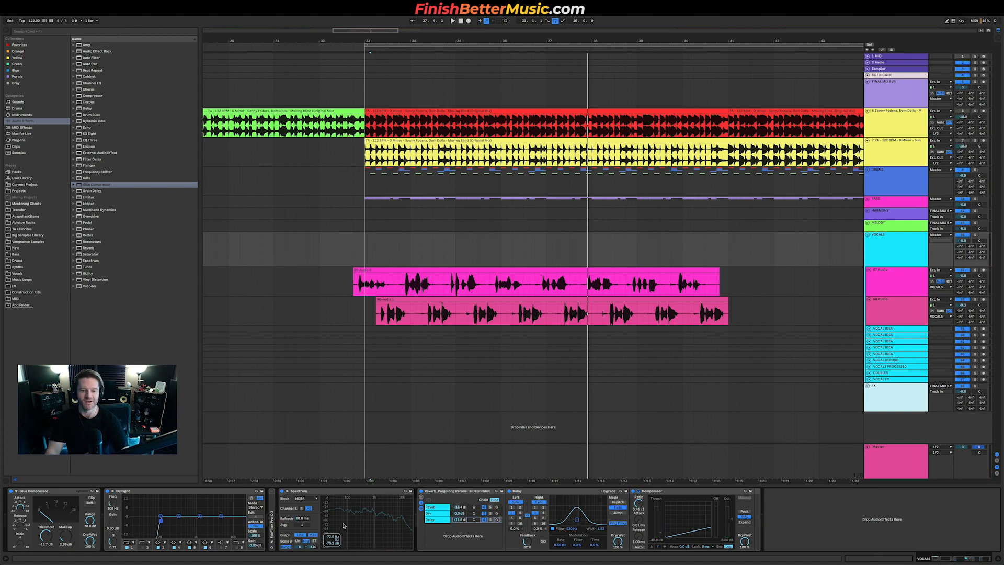
{"action": "key", "text": "space"}
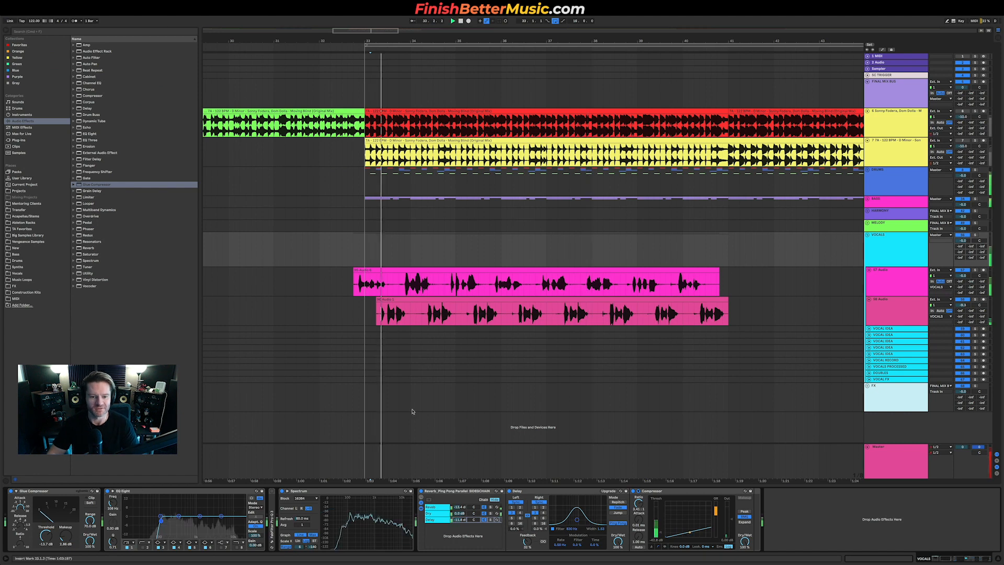
Step: Turn the second resampled track's AlterBoy pitch down to -12, fine-tune it during playback, and close the plugin
{"action": "left_click", "coordinate": [458, 507]}
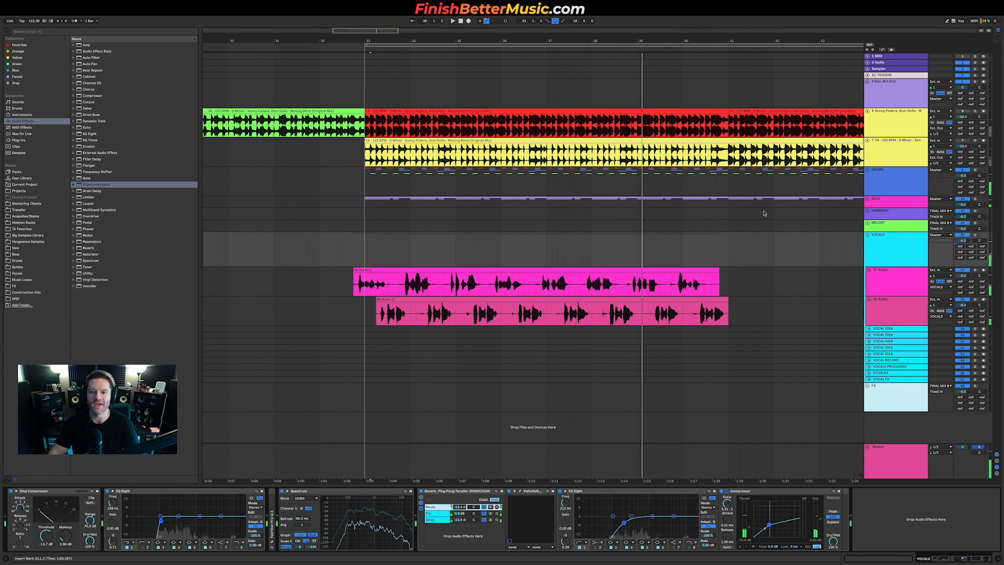
{"action": "scroll", "coordinate": [531, 256], "scroll_direction": "down", "scroll_amount": 6}
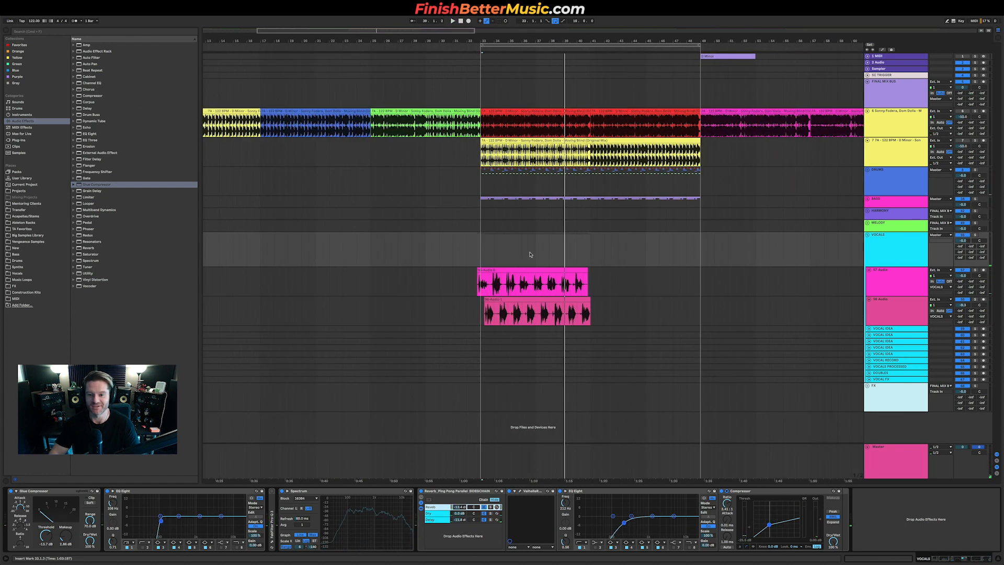
{"action": "key", "text": "space"}
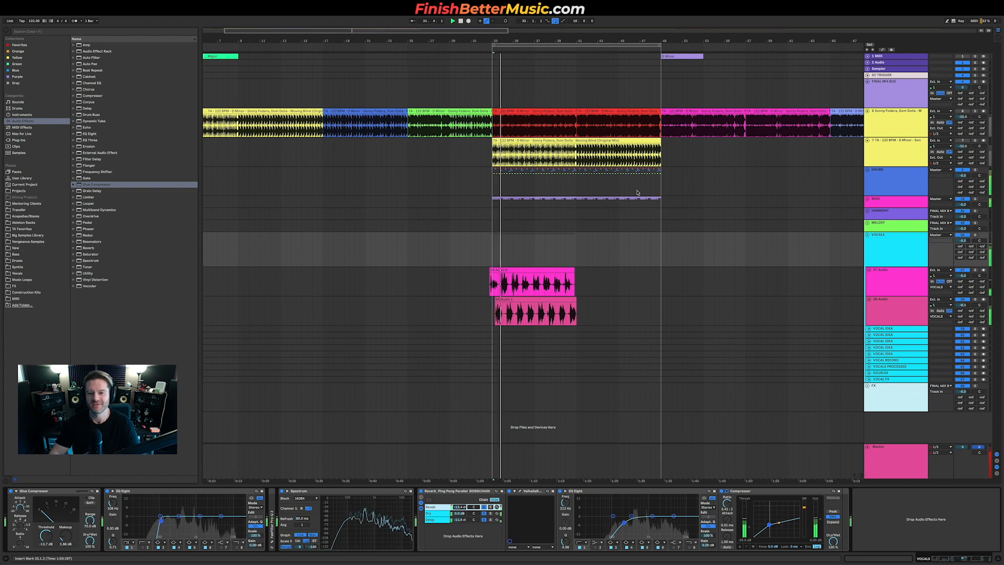
{"action": "left_click", "coordinate": [882, 321]}
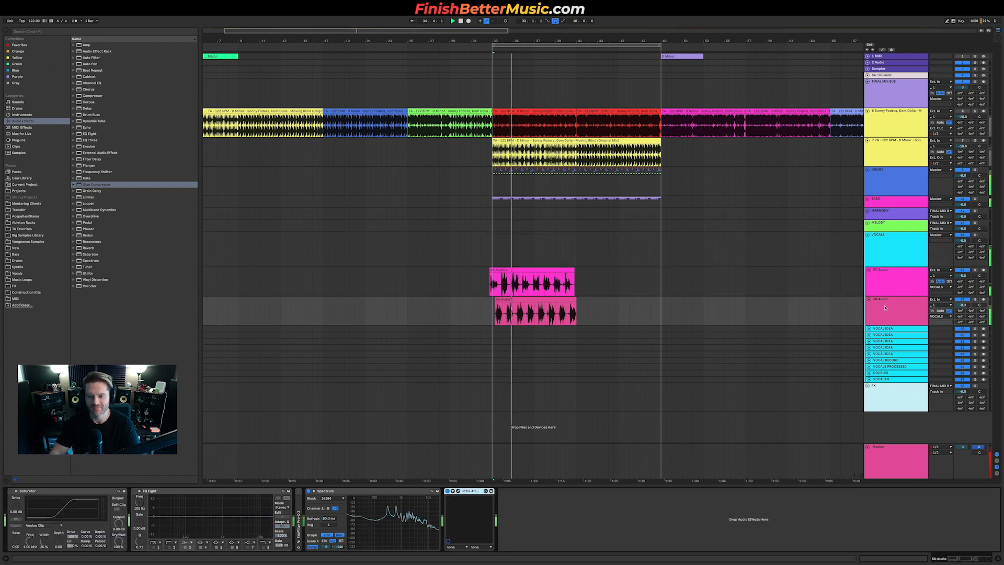
{"action": "left_click", "coordinate": [457, 492]}
{"action": "key", "text": "space"}
{"action": "key", "text": "space"}
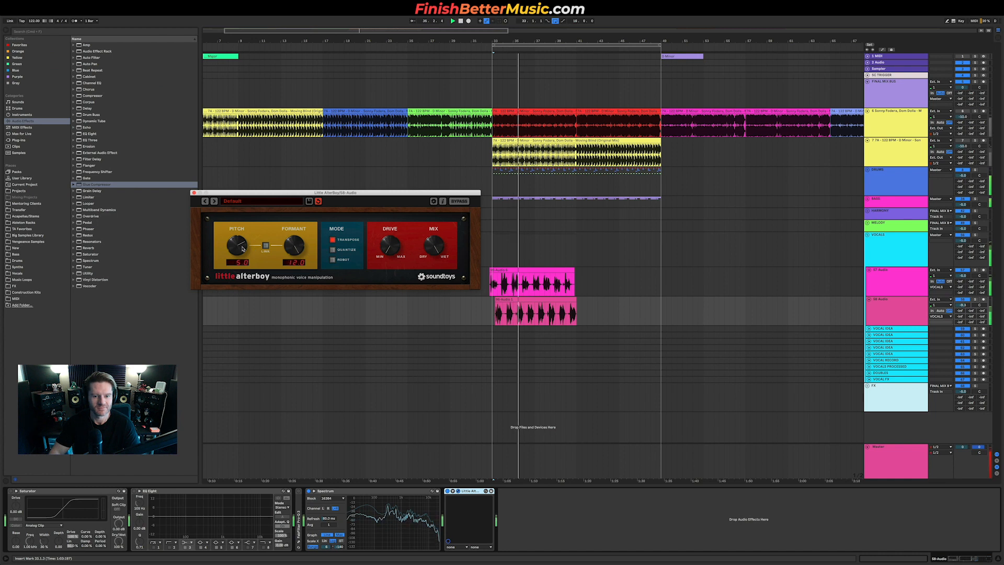
{"action": "left_click_drag", "start_coordinate": [242, 248], "coordinate": [246, 385]}
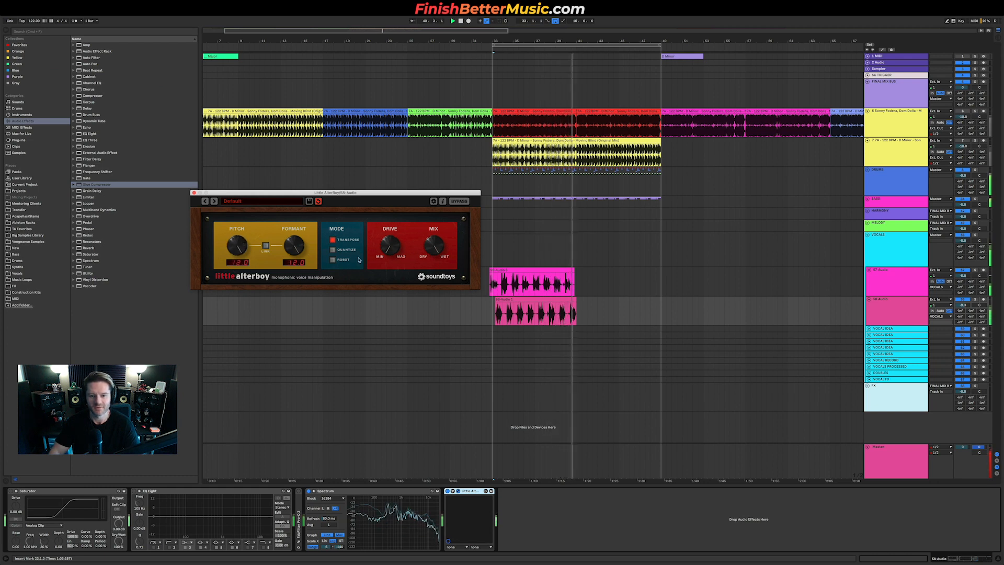
{"action": "key", "text": "space"}
{"action": "key", "text": "space"}
{"action": "left_click_drag", "start_coordinate": [245, 245], "coordinate": [245, 264]}
{"action": "key", "text": "space"}
{"action": "left_click", "coordinate": [194, 192]}
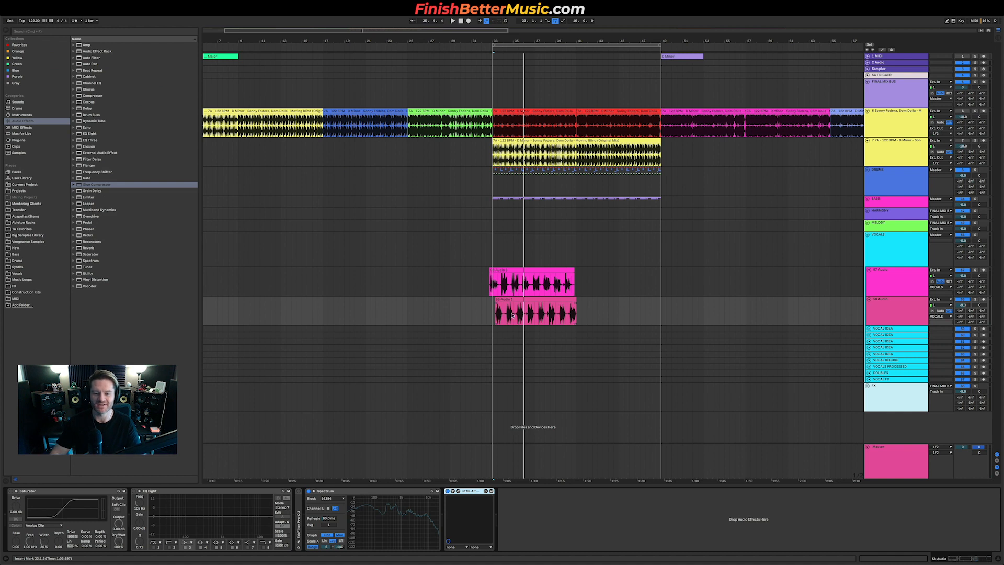
Step: Browse the Nexus Vol 2 drum snare loops and preview several to pick a straight long snare loop
{"action": "scroll", "coordinate": [512, 315], "scroll_direction": "up", "scroll_amount": 4}
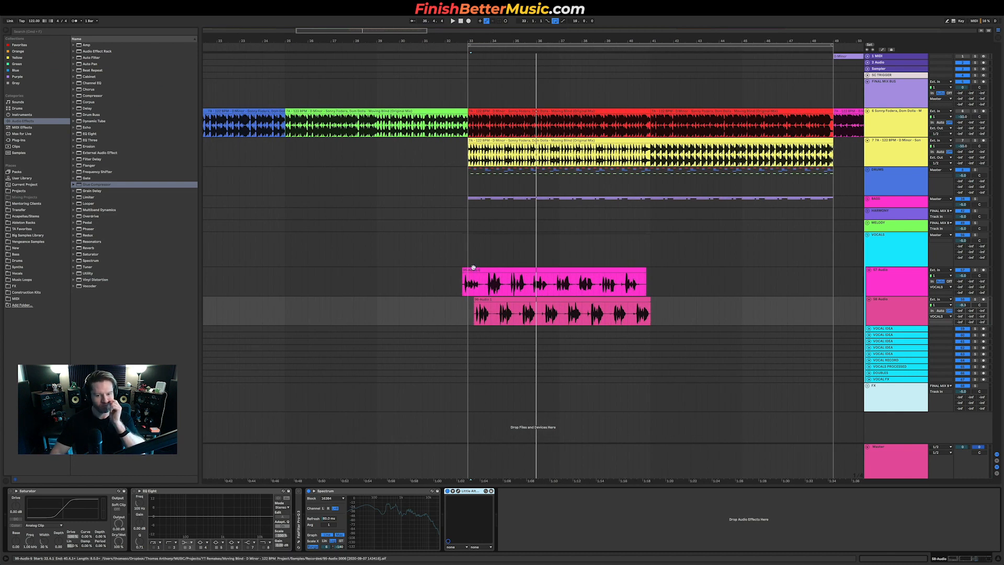
{"action": "scroll", "coordinate": [535, 283], "scroll_direction": "down", "scroll_amount": 2}
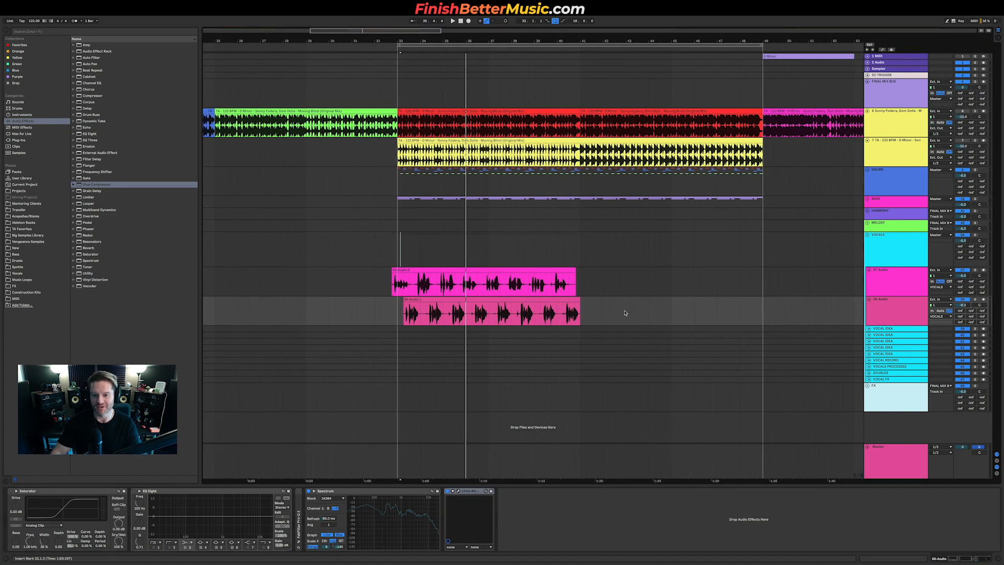
{"action": "scroll", "coordinate": [493, 205], "scroll_direction": "down", "scroll_amount": 2}
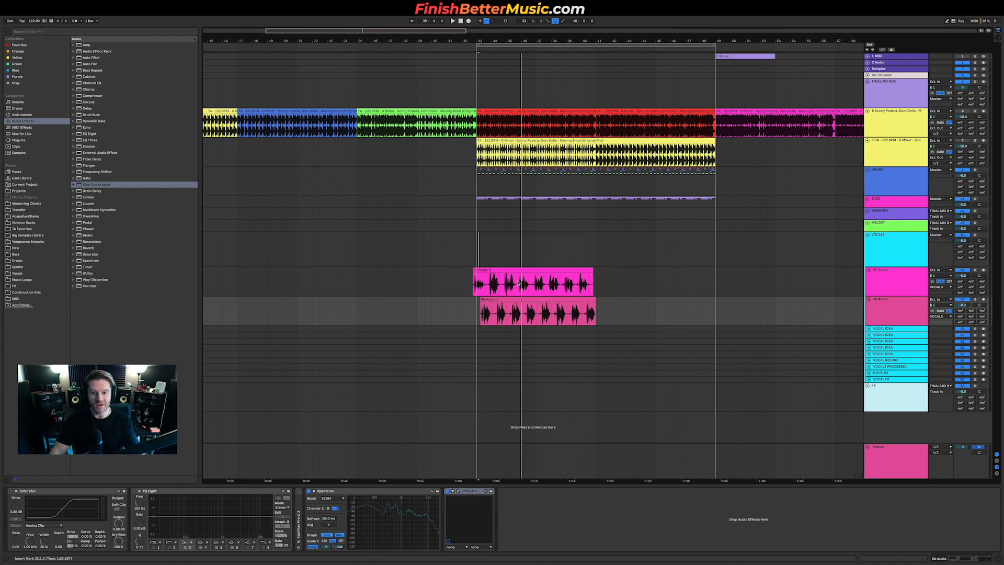
{"action": "left_click", "coordinate": [24, 248]}
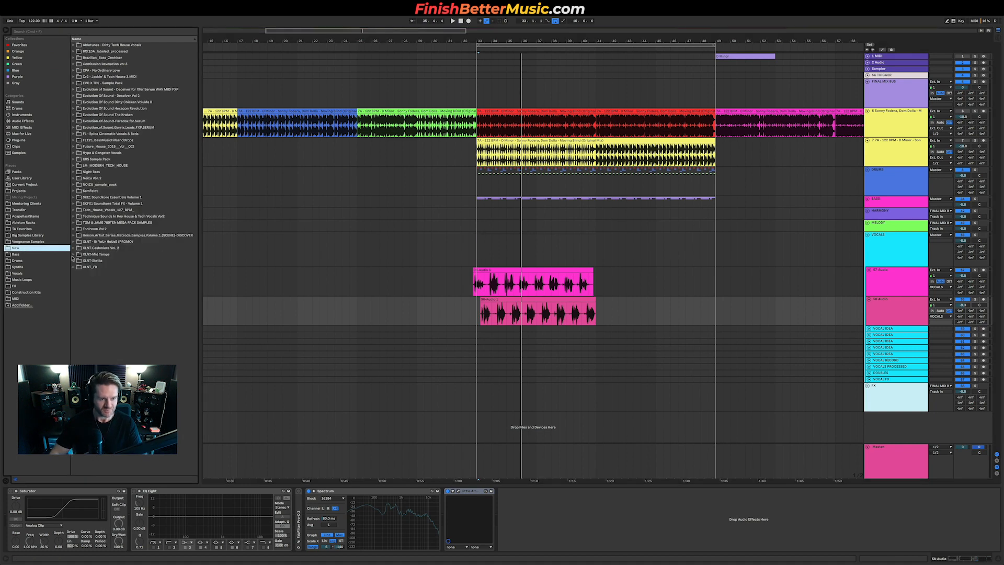
{"action": "double_click", "coordinate": [98, 179]}
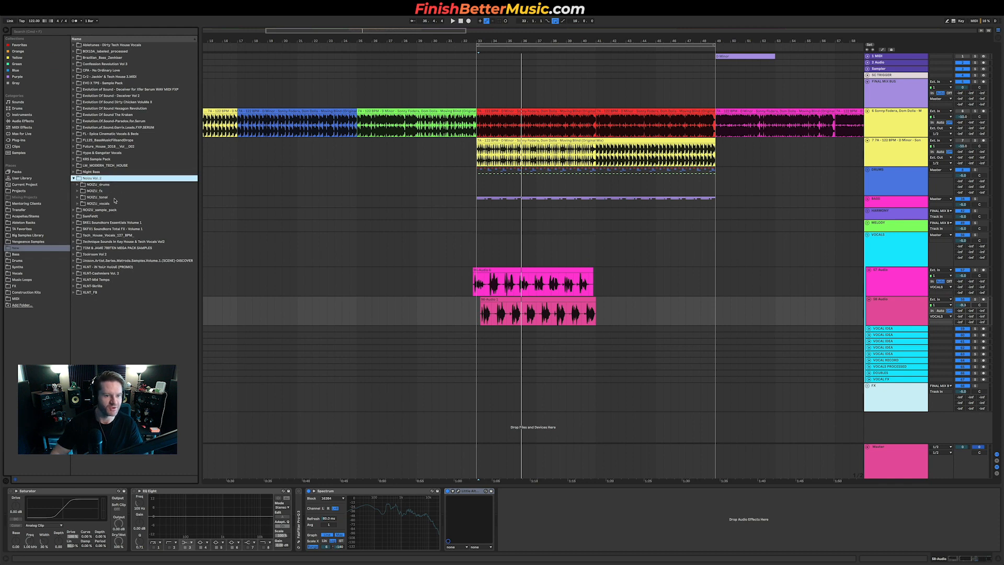
{"action": "double_click", "coordinate": [101, 185]}
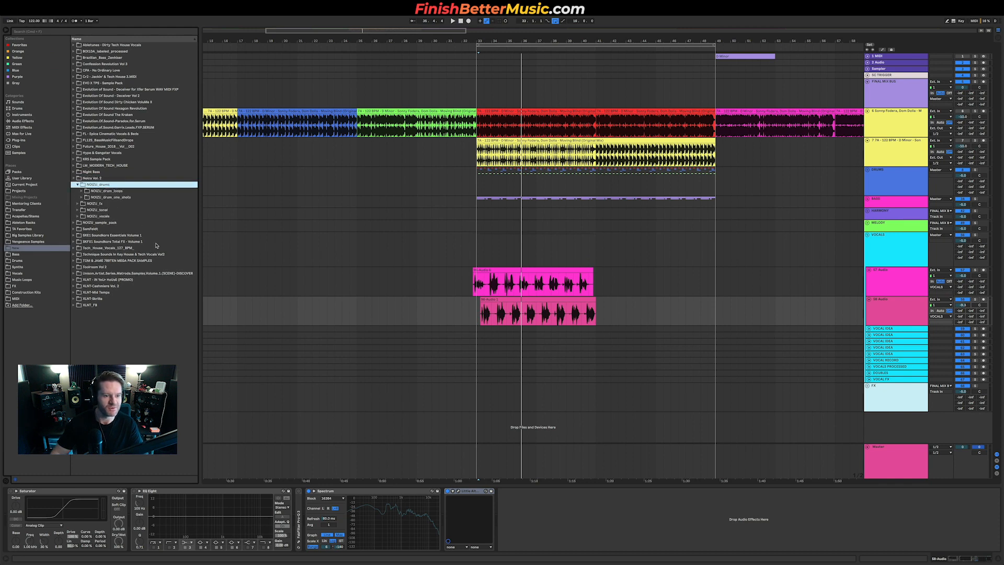
{"action": "left_click", "coordinate": [123, 198]}
{"action": "double_click", "coordinate": [122, 191]}
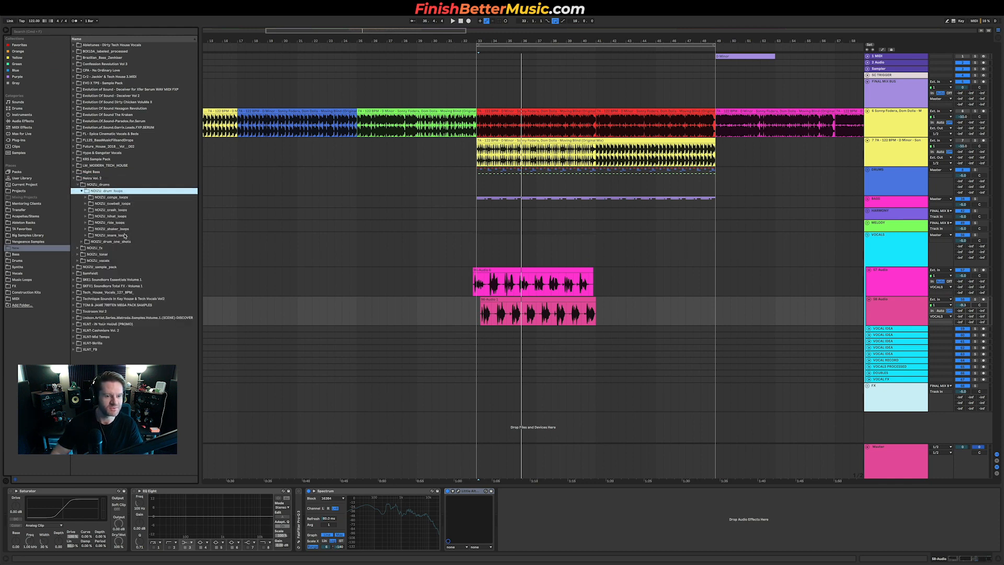
{"action": "double_click", "coordinate": [116, 234]}
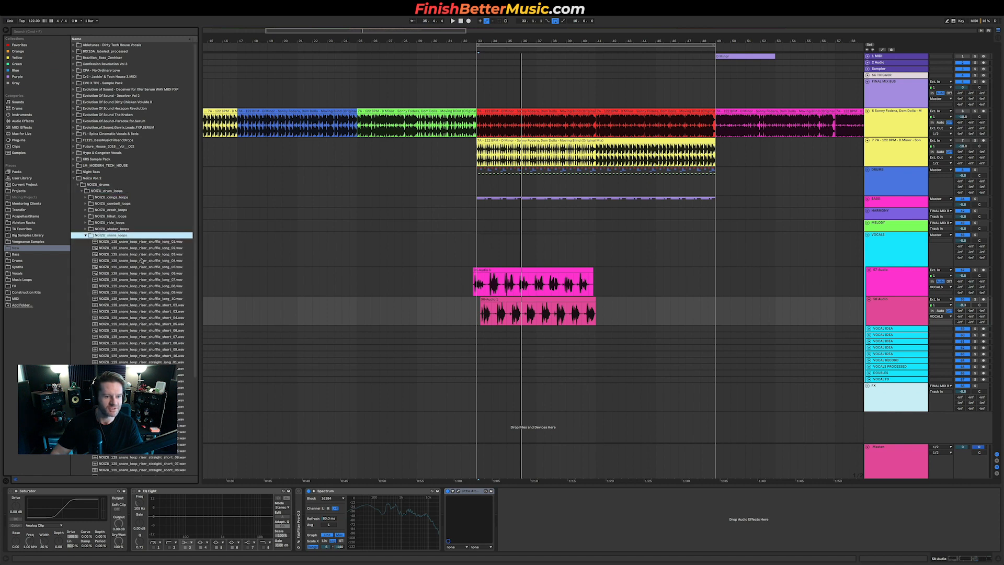
{"action": "left_click", "coordinate": [140, 255]}
{"action": "left_click", "coordinate": [140, 260]}
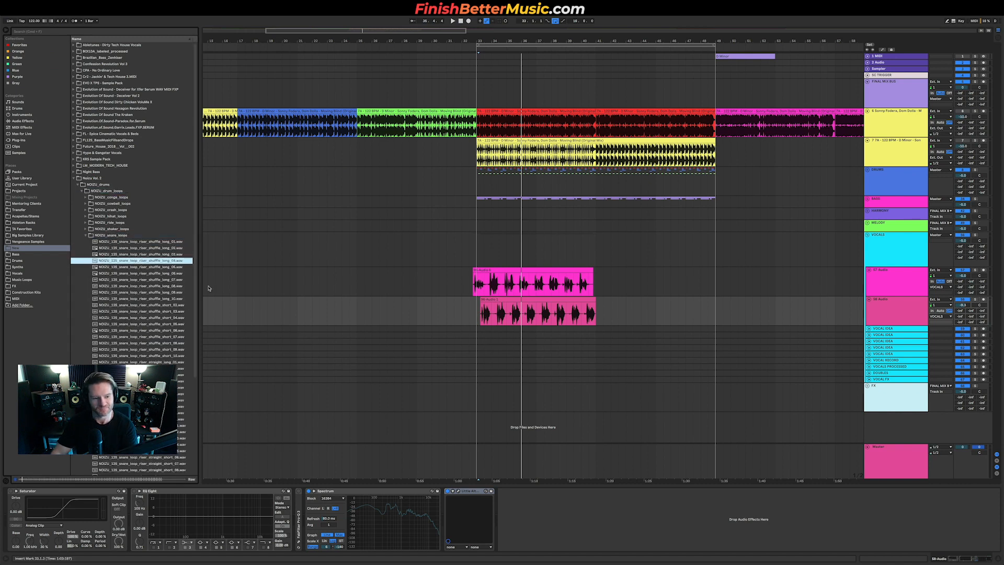
{"action": "left_click", "coordinate": [130, 336]}
{"action": "scroll", "coordinate": [130, 314], "scroll_direction": "down", "scroll_amount": 3}
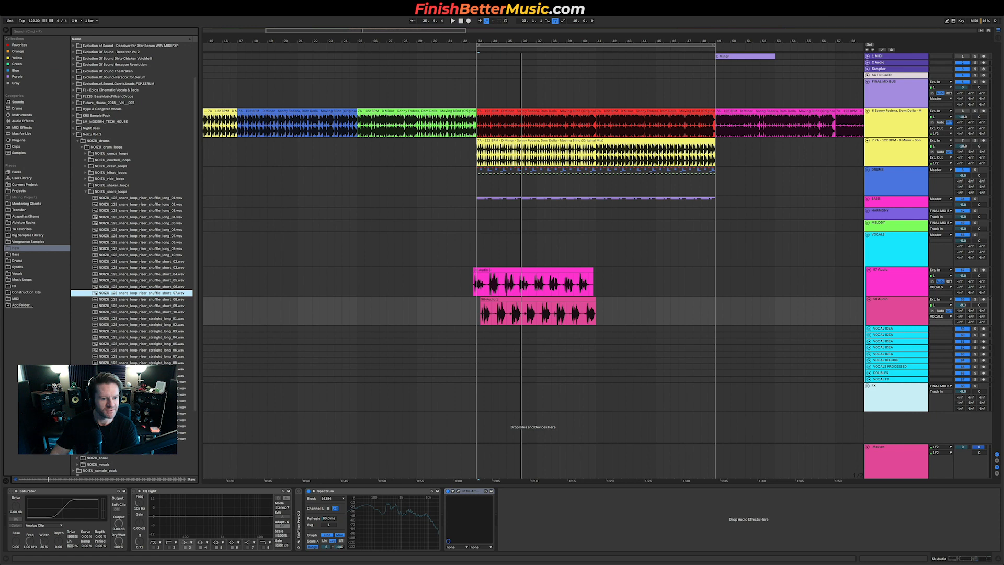
{"action": "left_click", "coordinate": [153, 356]}
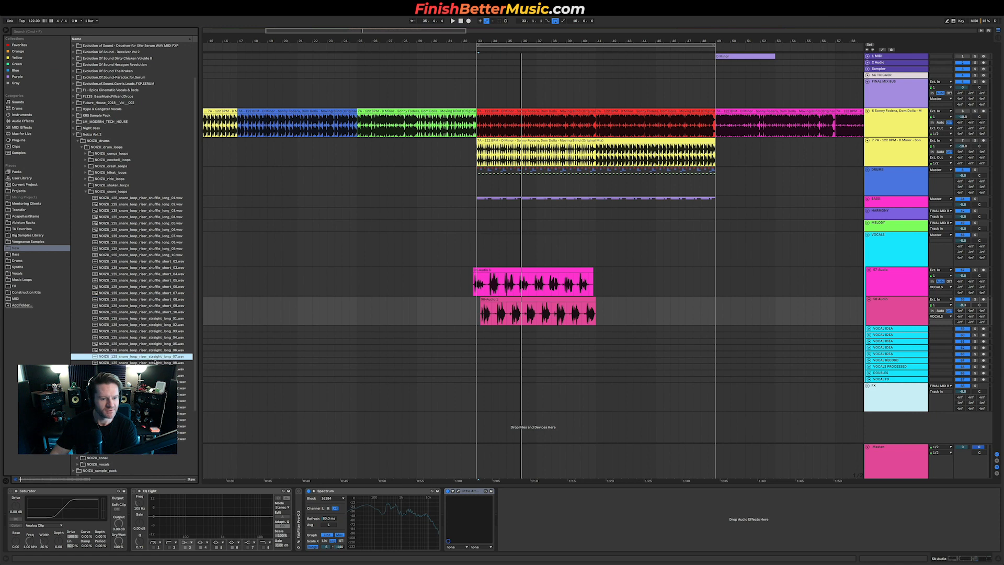
Step: Unfold the DRUMS group and place the snare loop on the BUILD track across the eight bars before the drop
{"action": "left_click", "coordinate": [867, 170]}
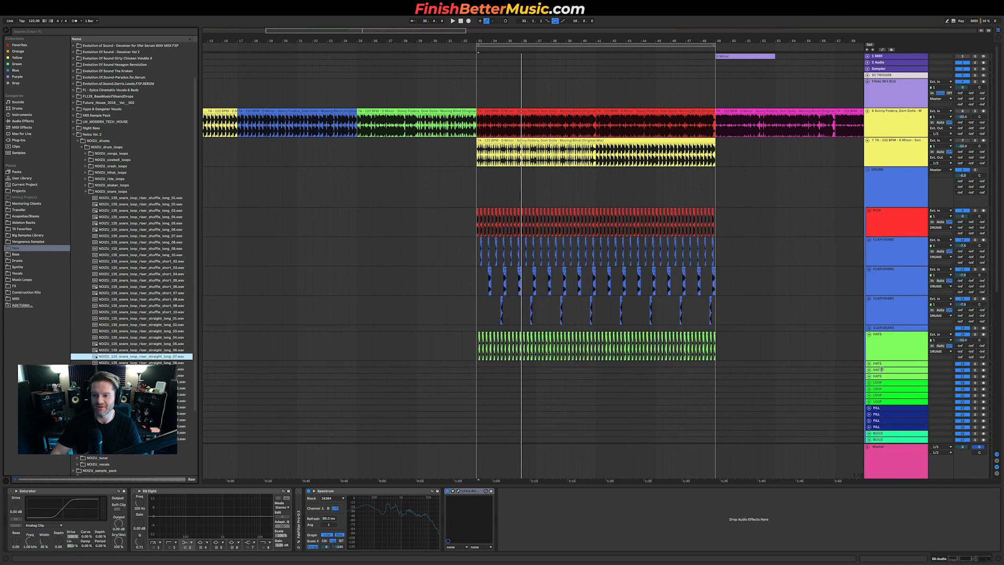
{"action": "scroll", "coordinate": [870, 347], "scroll_direction": "down", "scroll_amount": 3}
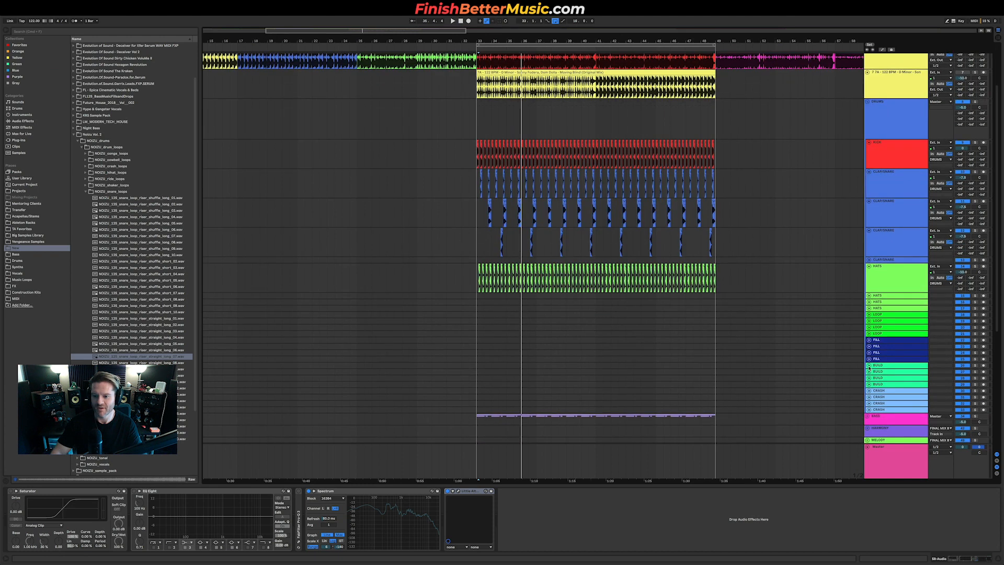
{"action": "left_click", "coordinate": [869, 365]}
{"action": "left_click_drag", "start_coordinate": [149, 358], "coordinate": [359, 381]}
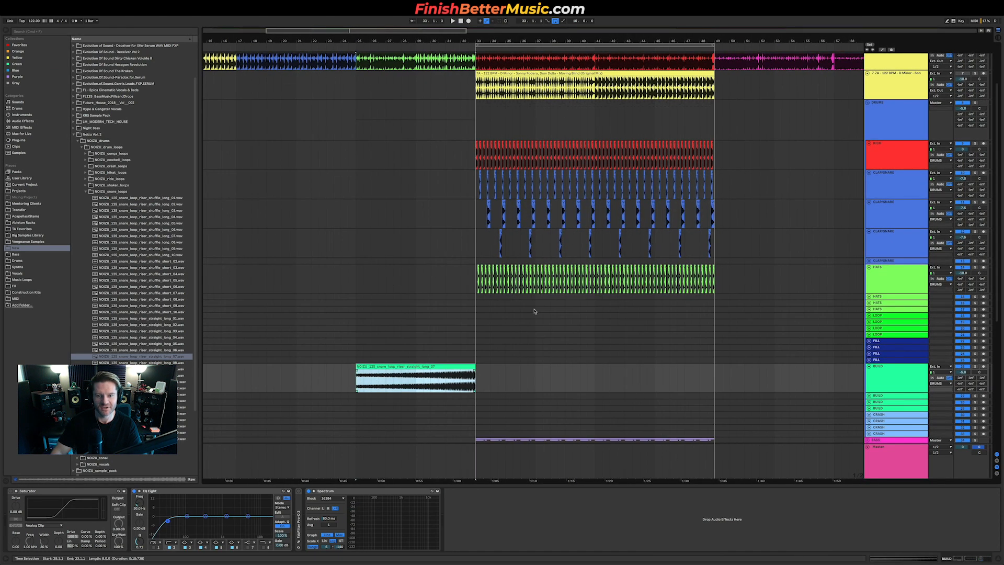
Step: Fold the BASS group and play the arrangement from the intro to audition the snare build
{"action": "scroll", "coordinate": [528, 313], "scroll_direction": "down", "scroll_amount": 7}
{"action": "scroll", "coordinate": [588, 299], "scroll_direction": "down", "scroll_amount": 1}
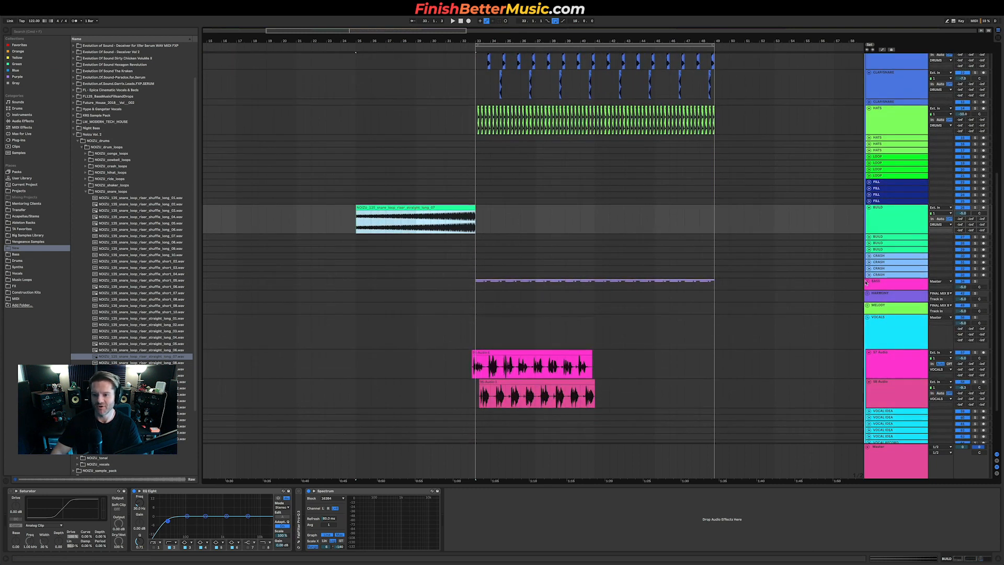
{"action": "left_click", "coordinate": [868, 282]}
{"action": "scroll", "coordinate": [654, 312], "scroll_direction": "down", "scroll_amount": 4}
{"action": "scroll", "coordinate": [456, 156], "scroll_direction": "up", "scroll_amount": 15}
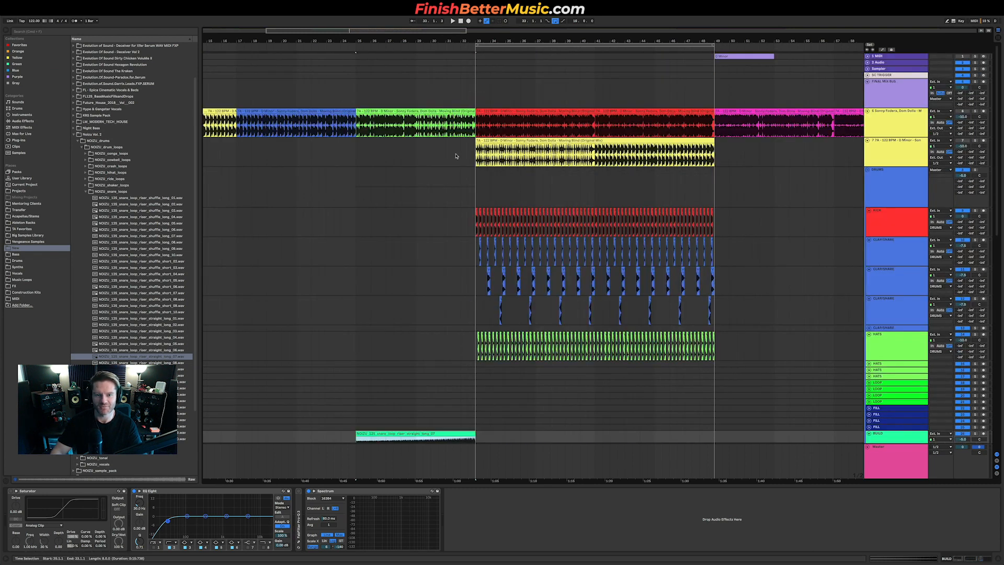
{"action": "left_click", "coordinate": [359, 127]}
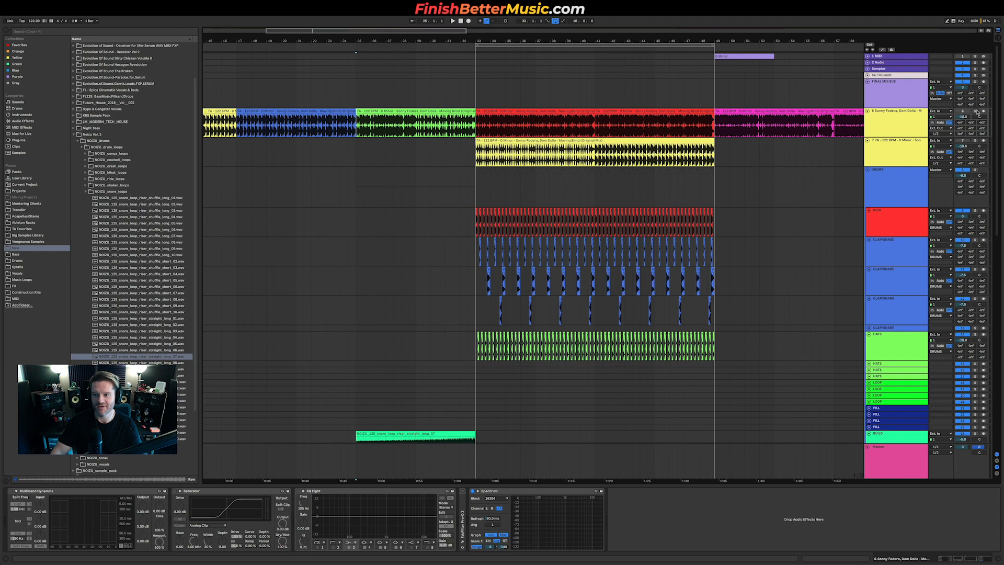
{"action": "key", "text": "space"}
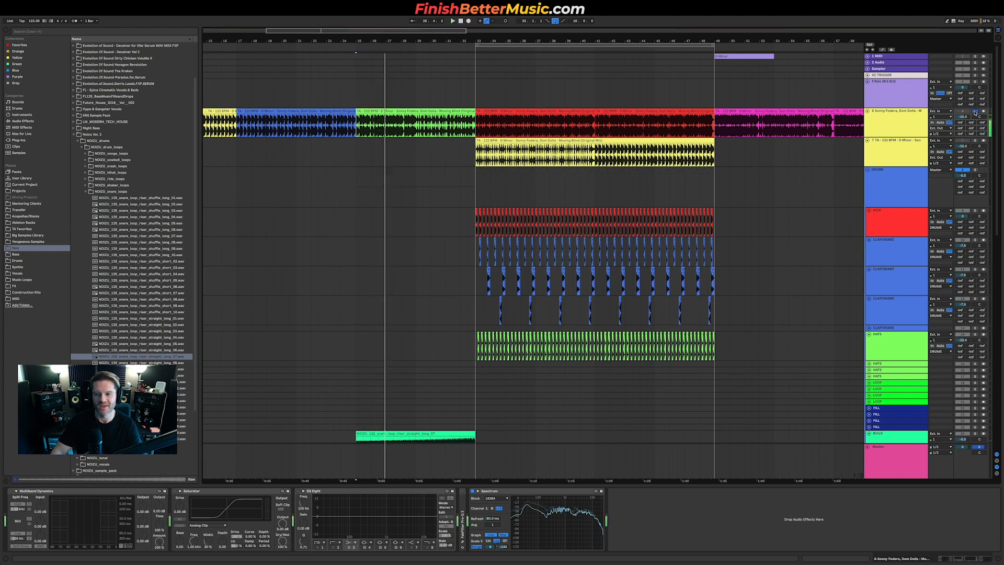
Step: Copy the kick and clap loops from the start of the drop into the intro and duplicate them twice
{"action": "scroll", "coordinate": [480, 251], "scroll_direction": "up", "scroll_amount": 3}
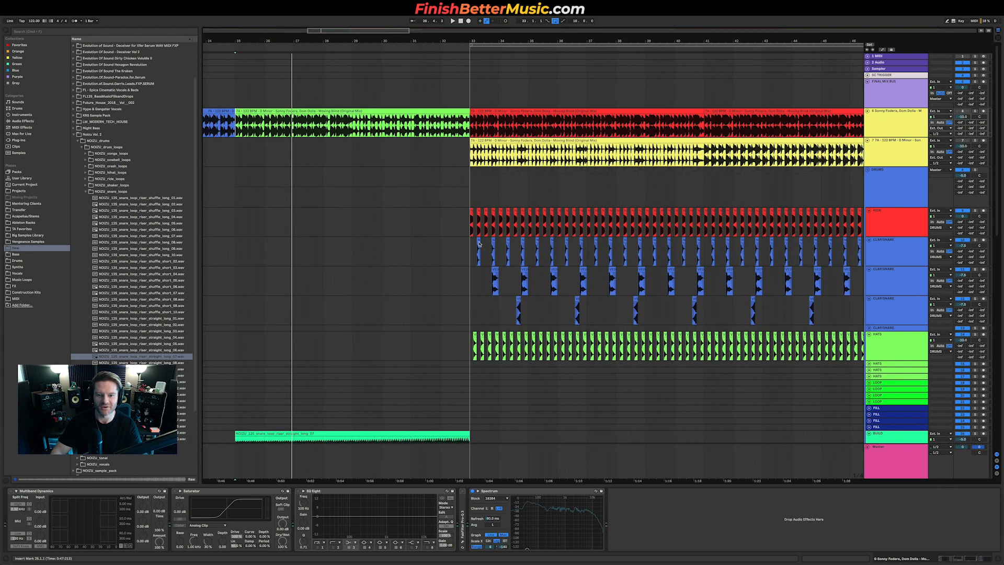
{"action": "left_click_drag", "start_coordinate": [469, 229], "coordinate": [589, 278]}
{"action": "scroll", "coordinate": [478, 272], "scroll_direction": "down", "scroll_amount": 5}
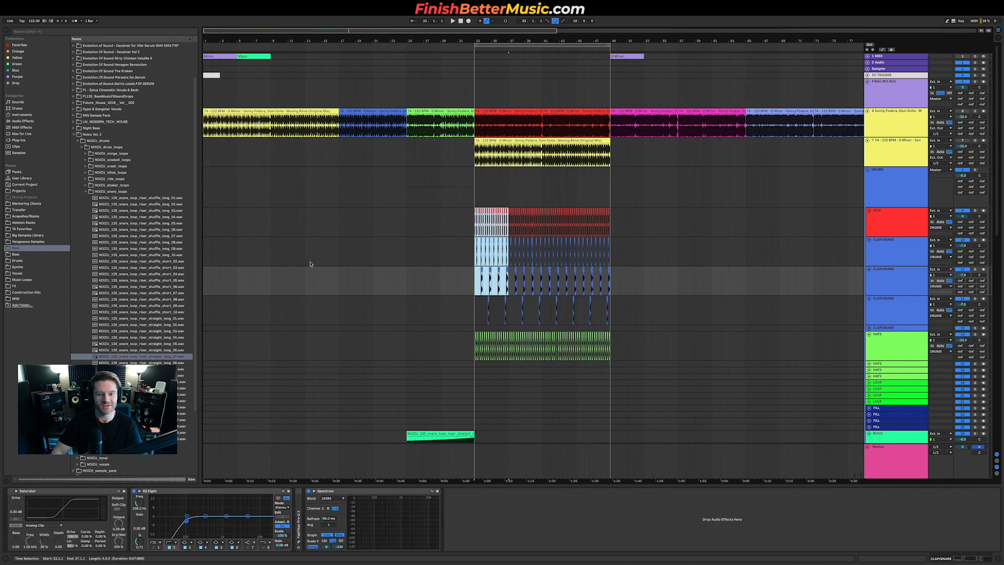
{"action": "left_click", "coordinate": [339, 216]}
{"action": "key", "text": "super+v"}
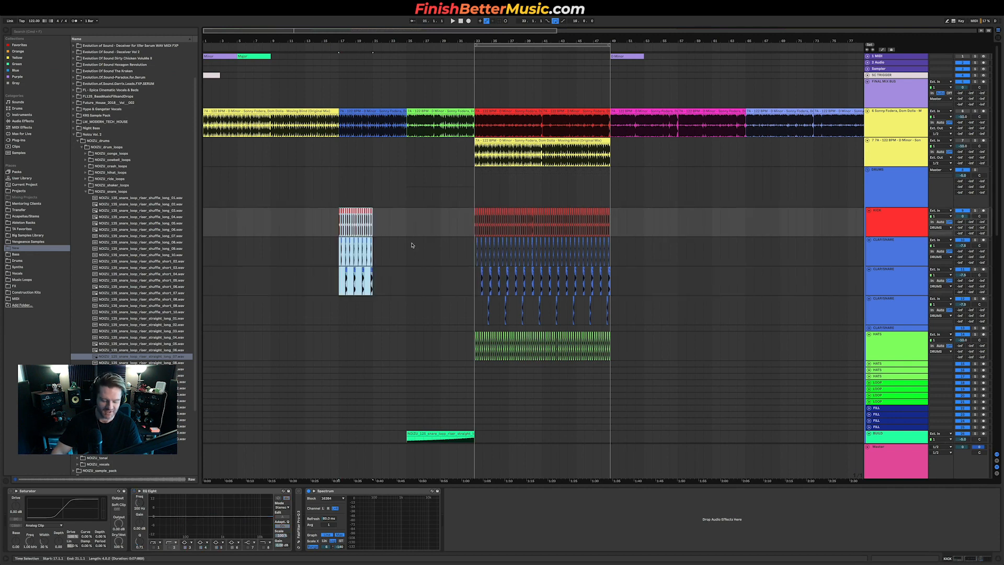
{"action": "key", "text": "super+d"}
{"action": "key", "text": "super+d"}
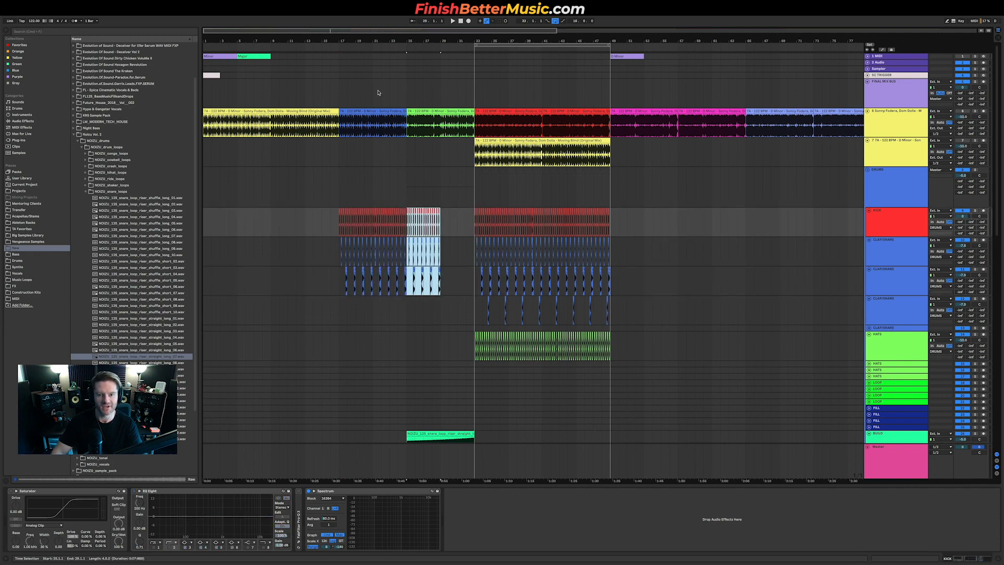
Step: Play the intro section to audition the added kick, claps and snare build
{"action": "left_click", "coordinate": [407, 123]}
{"action": "key", "text": "space"}
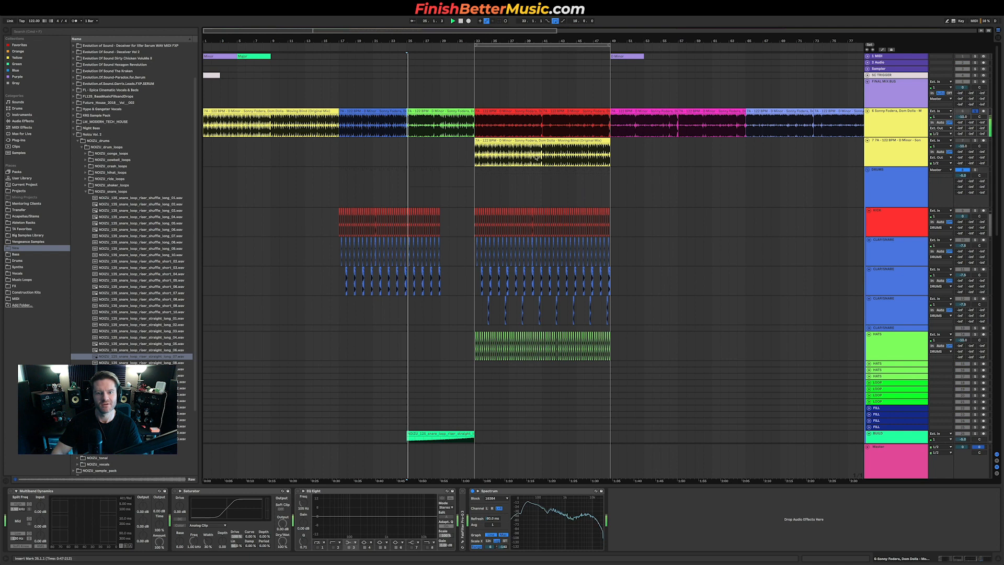
{"action": "left_click", "coordinate": [447, 227]}
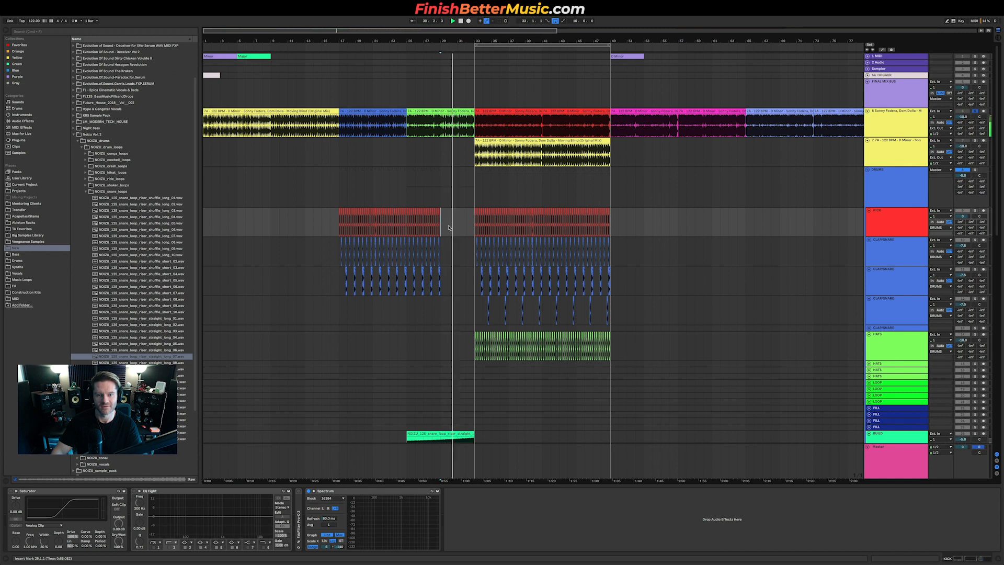
{"action": "key", "text": "space"}
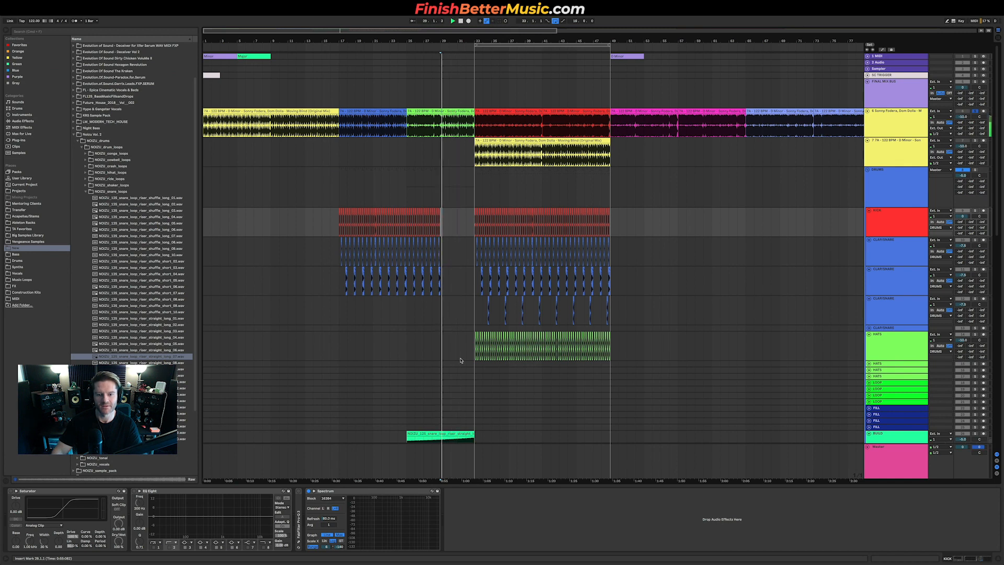
{"action": "scroll", "coordinate": [461, 361], "scroll_direction": "down", "scroll_amount": 3}
{"action": "key", "text": "space"}
{"action": "left_click", "coordinate": [476, 363]}
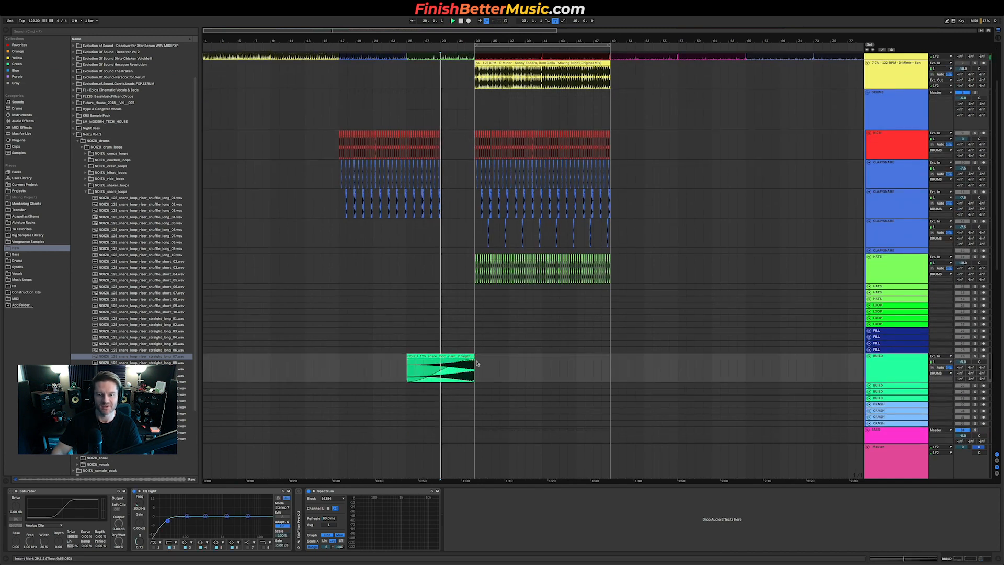
{"action": "scroll", "coordinate": [477, 363], "scroll_direction": "down", "scroll_amount": 5}
{"action": "scroll", "coordinate": [484, 364], "scroll_direction": "down", "scroll_amount": 8}
{"action": "scroll", "coordinate": [469, 301], "scroll_direction": "up", "scroll_amount": 2}
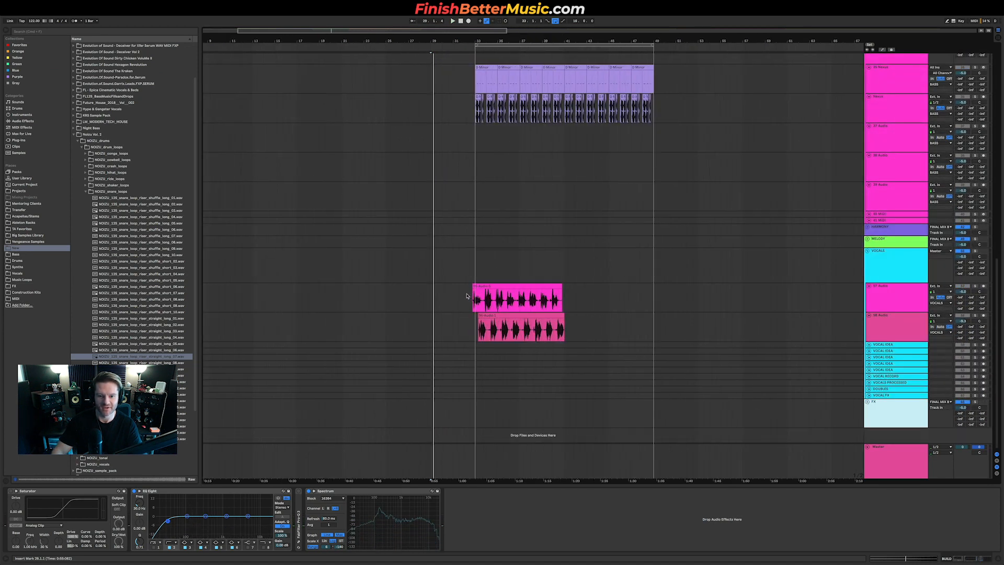
Step: Copy both resampled bass clips into the intro ahead of the drop
{"action": "left_click_drag", "start_coordinate": [464, 298], "coordinate": [563, 328]}
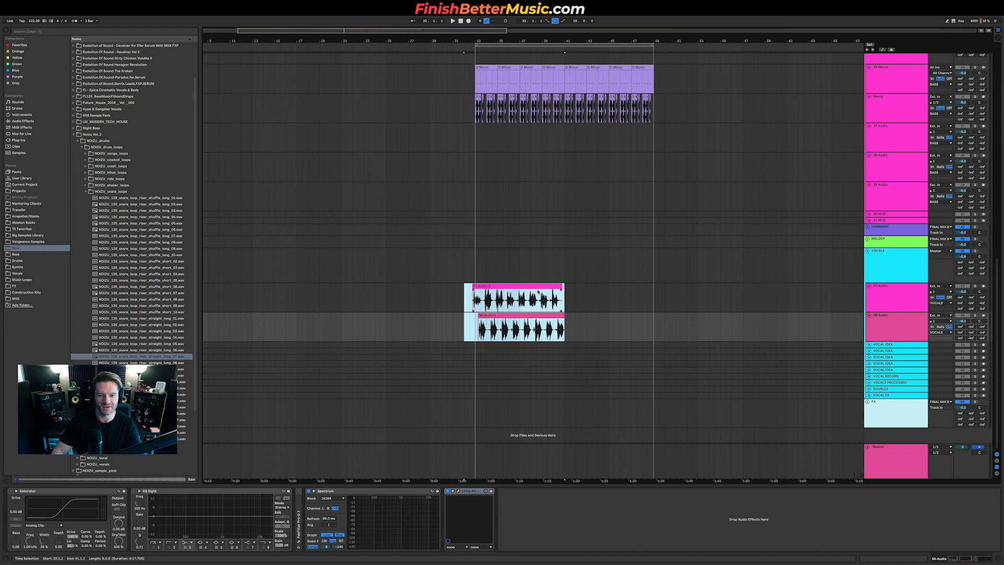
{"action": "left_click_drag", "start_coordinate": [539, 291], "coordinate": [356, 294]}
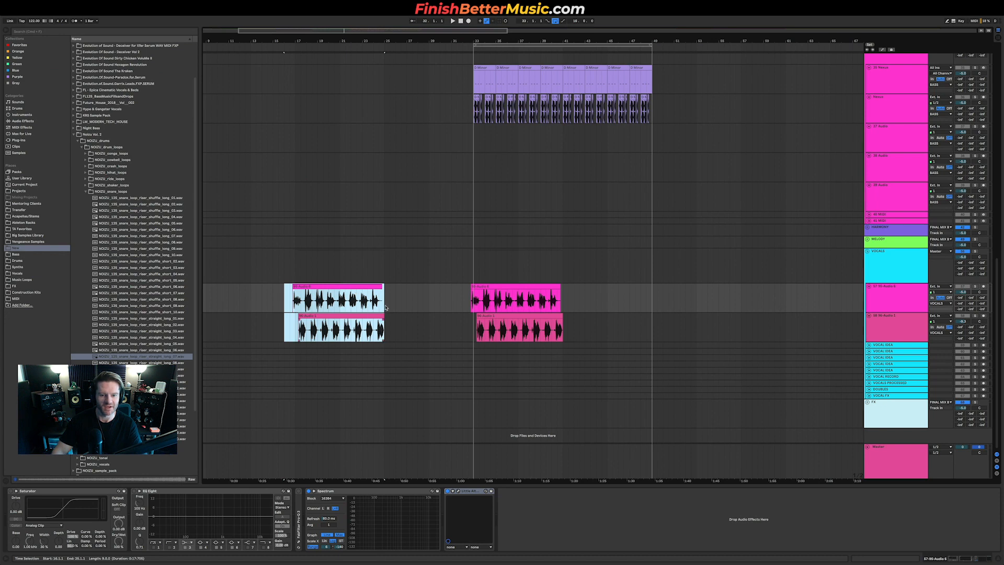
{"action": "key", "text": "super+d"}
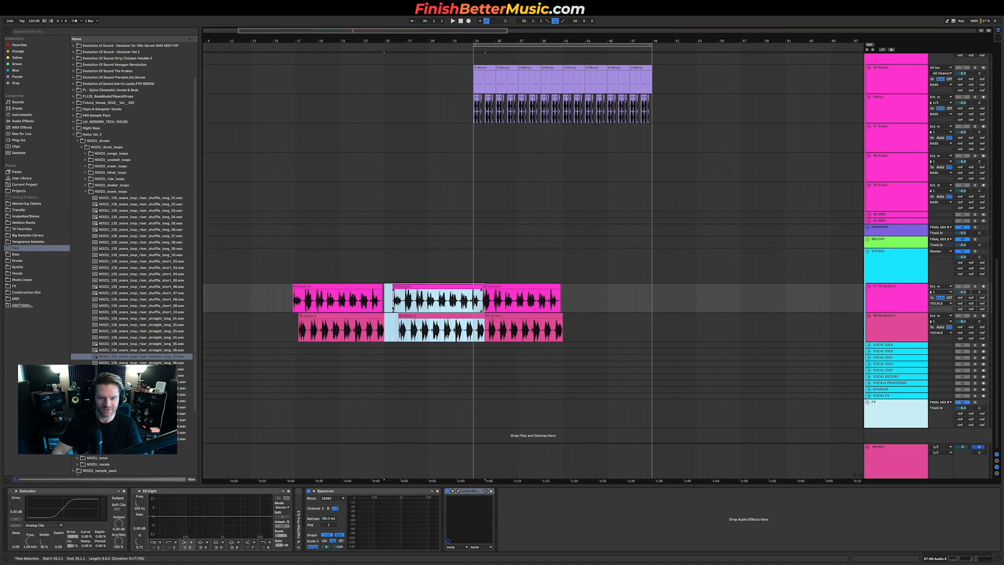
{"action": "key", "text": "super+z"}
Step: Fill the first resampled track's intro up to the drop with copies, delete the second track's earliest copy, and play
{"action": "left_click_drag", "start_coordinate": [313, 286], "coordinate": [401, 292]}
{"action": "left_click", "coordinate": [372, 302]}
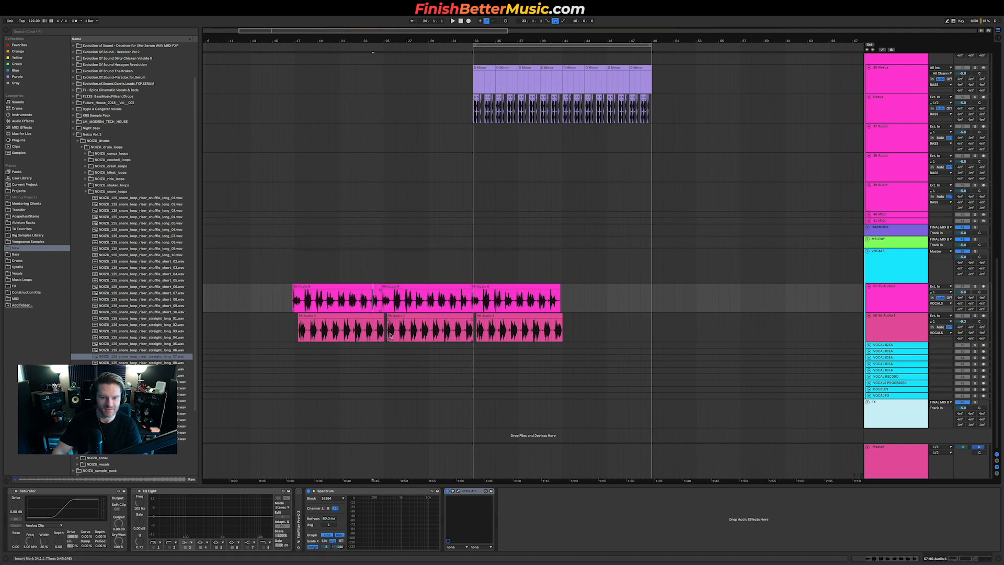
{"action": "left_click", "coordinate": [368, 316]}
{"action": "key", "text": "Delete"}
{"action": "left_click", "coordinate": [309, 336]}
{"action": "key", "text": "space"}
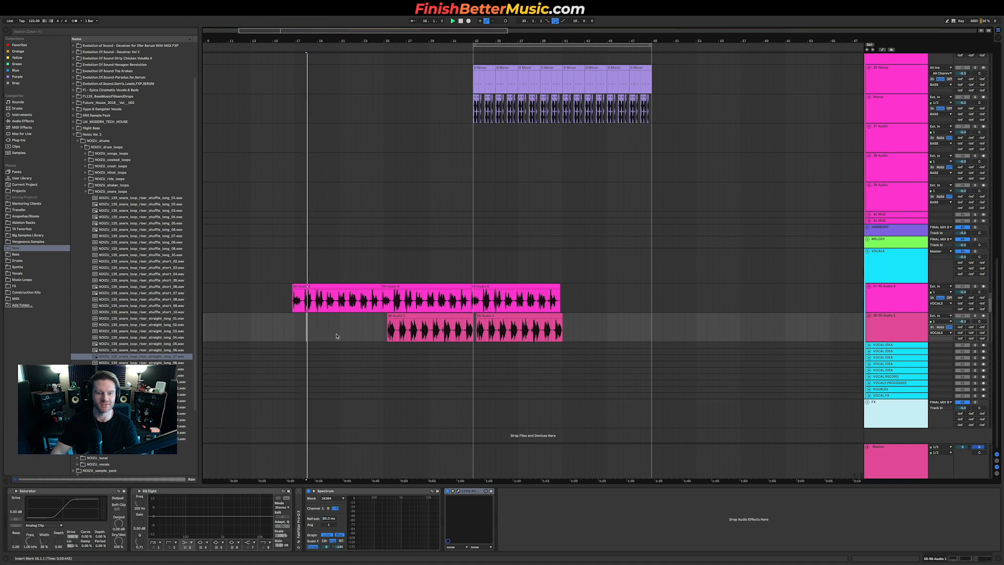
Step: Copy the drop's hi-hat loop into the bars before the drop and play it back
{"action": "scroll", "coordinate": [367, 334], "scroll_direction": "up", "scroll_amount": 2}
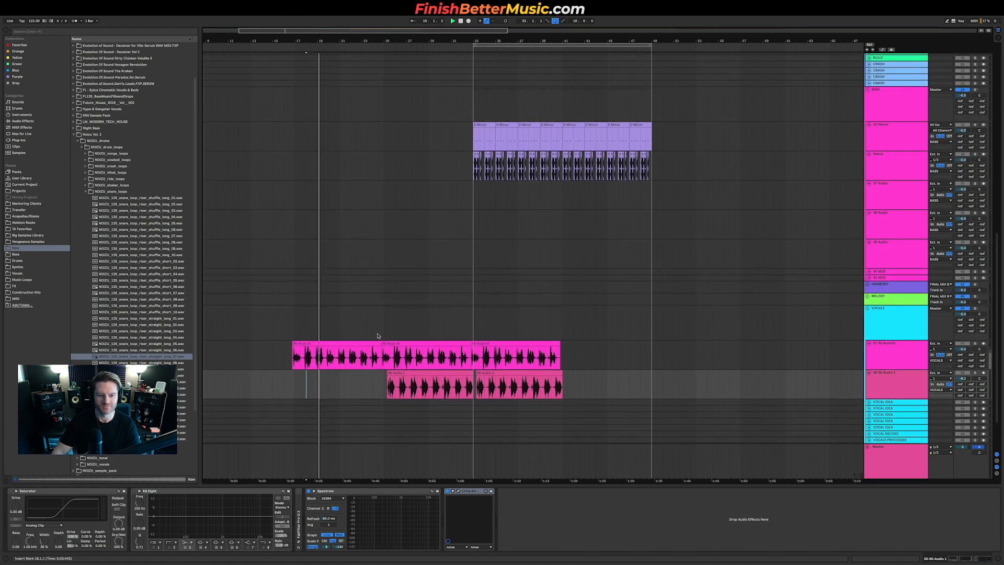
{"action": "scroll", "coordinate": [382, 337], "scroll_direction": "up", "scroll_amount": 10}
{"action": "left_click_drag", "start_coordinate": [467, 350], "coordinate": [647, 351]}
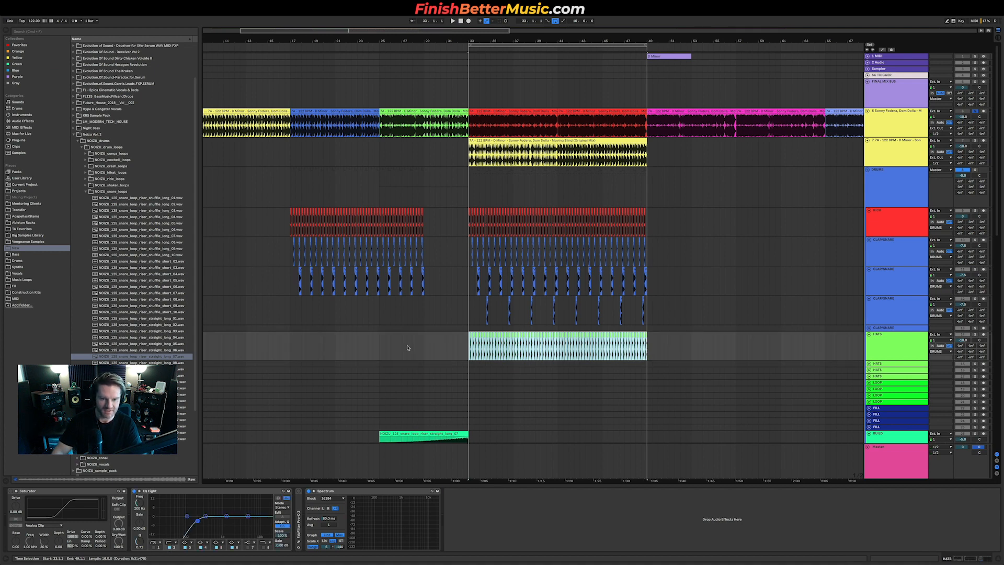
{"action": "left_click", "coordinate": [291, 343]}
{"action": "key", "text": "ctrl+v"}
{"action": "key", "text": "space"}
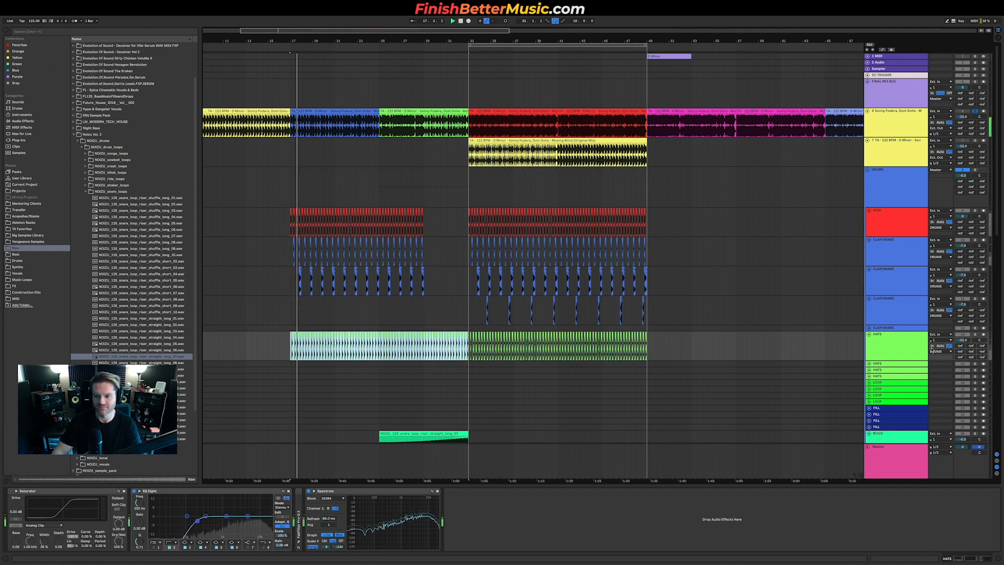
Step: Play the arrangement from just before the drop to audition the intro build
{"action": "left_click", "coordinate": [975, 111]}
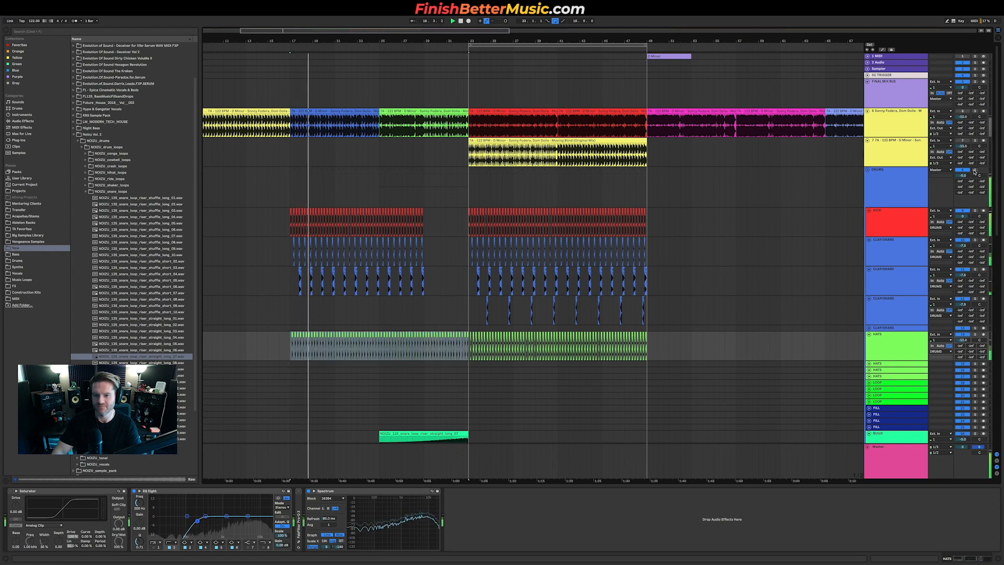
{"action": "scroll", "coordinate": [432, 318], "scroll_direction": "down", "scroll_amount": 2}
{"action": "scroll", "coordinate": [432, 318], "scroll_direction": "down", "scroll_amount": 10}
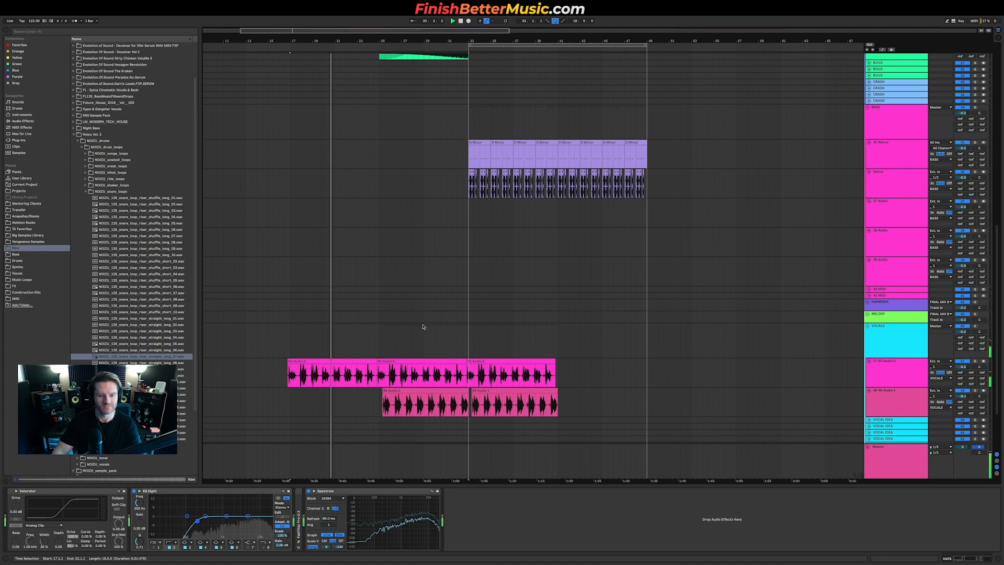
{"action": "scroll", "coordinate": [301, 383], "scroll_direction": "up", "scroll_amount": 3}
{"action": "scroll", "coordinate": [301, 382], "scroll_direction": "up", "scroll_amount": 2}
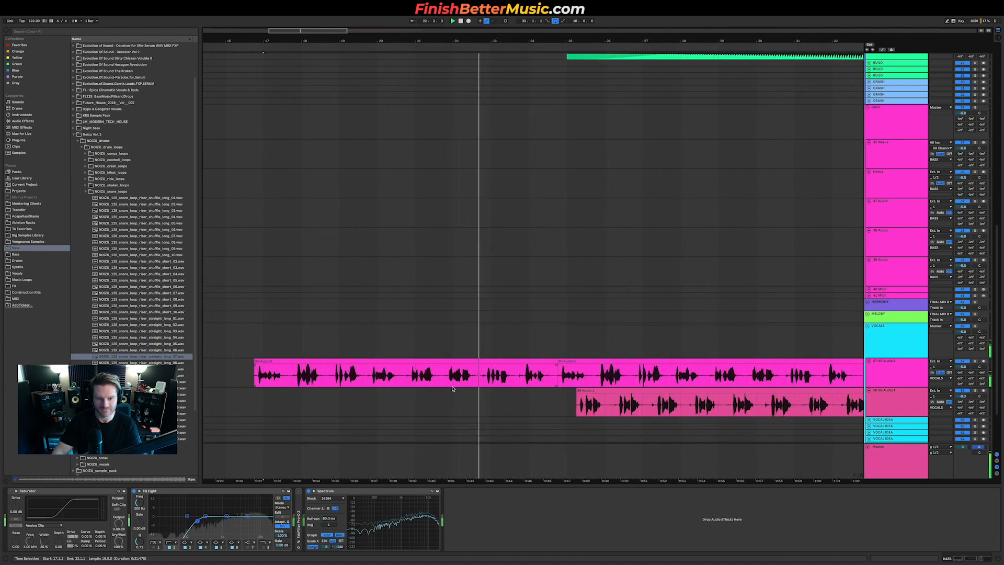
{"action": "scroll", "coordinate": [453, 388], "scroll_direction": "right", "scroll_amount": 1}
{"action": "scroll", "coordinate": [590, 391], "scroll_direction": "down", "scroll_amount": 1}
{"action": "scroll", "coordinate": [590, 391], "scroll_direction": "up", "scroll_amount": 3}
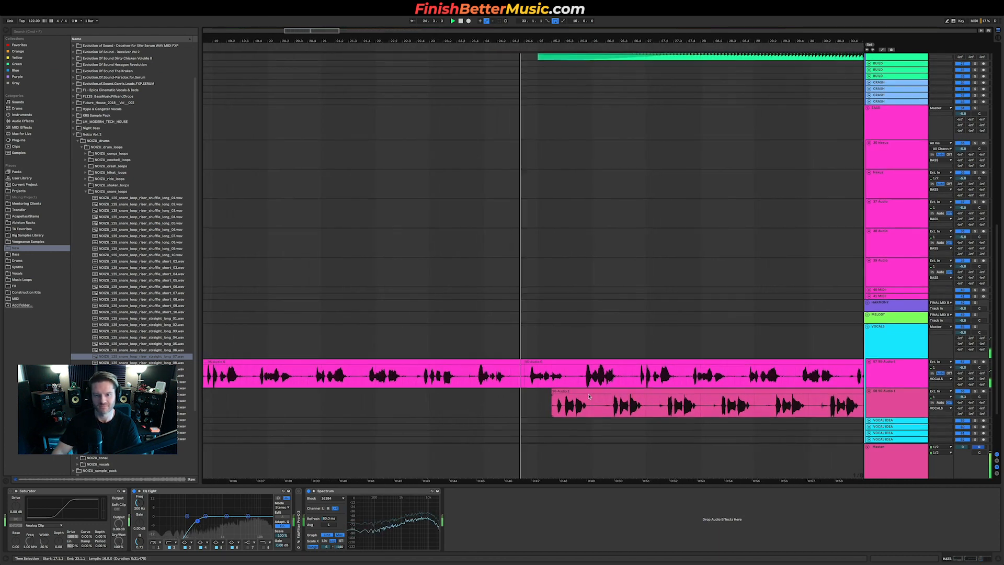
{"action": "scroll", "coordinate": [590, 393], "scroll_direction": "up", "scroll_amount": 12}
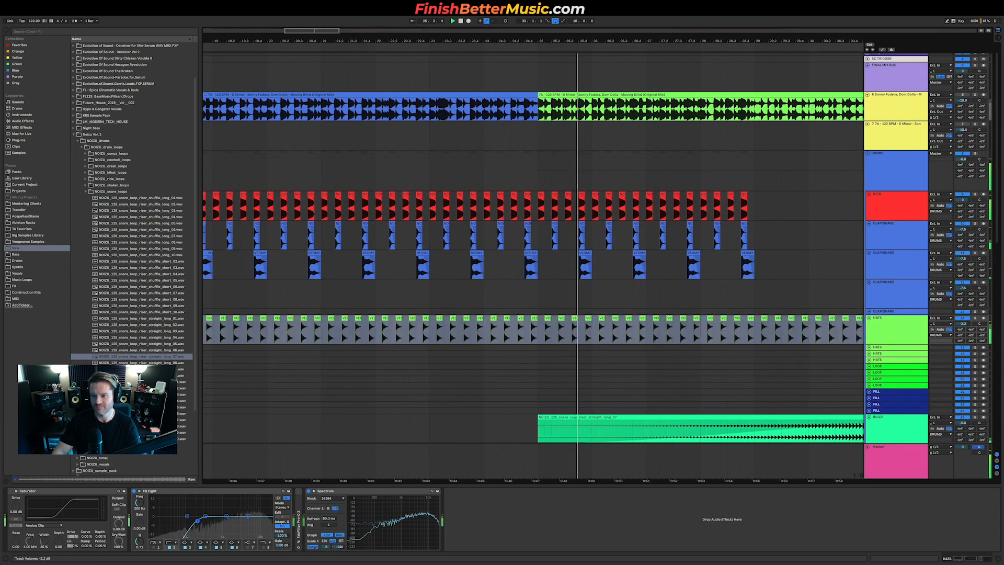
{"action": "key", "text": "space"}
{"action": "left_click", "coordinate": [443, 110]}
{"action": "key", "text": "space"}
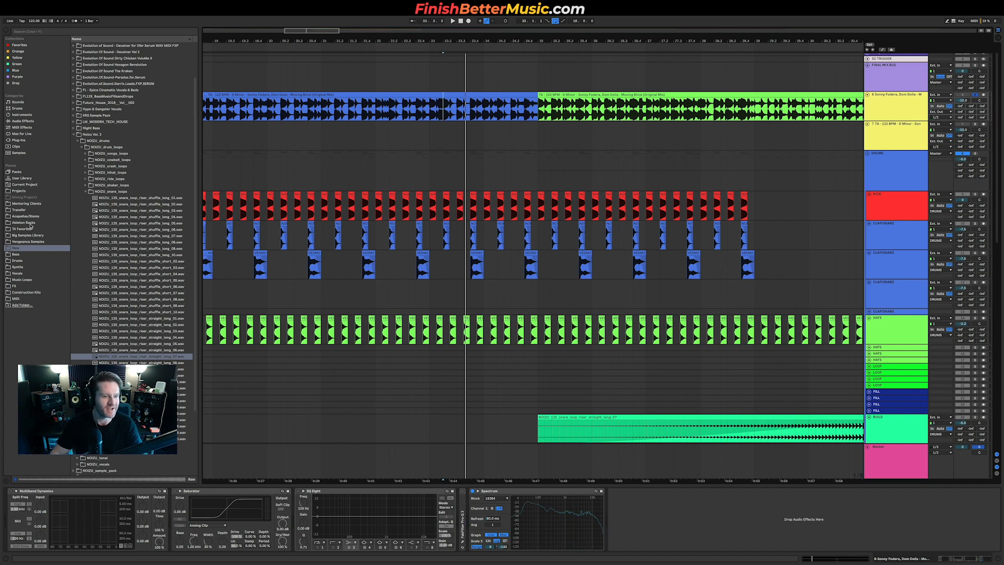
Step: Browse the KSHMR sample library folders and preview the natural ambience FX samples
{"action": "left_click", "coordinate": [27, 236]}
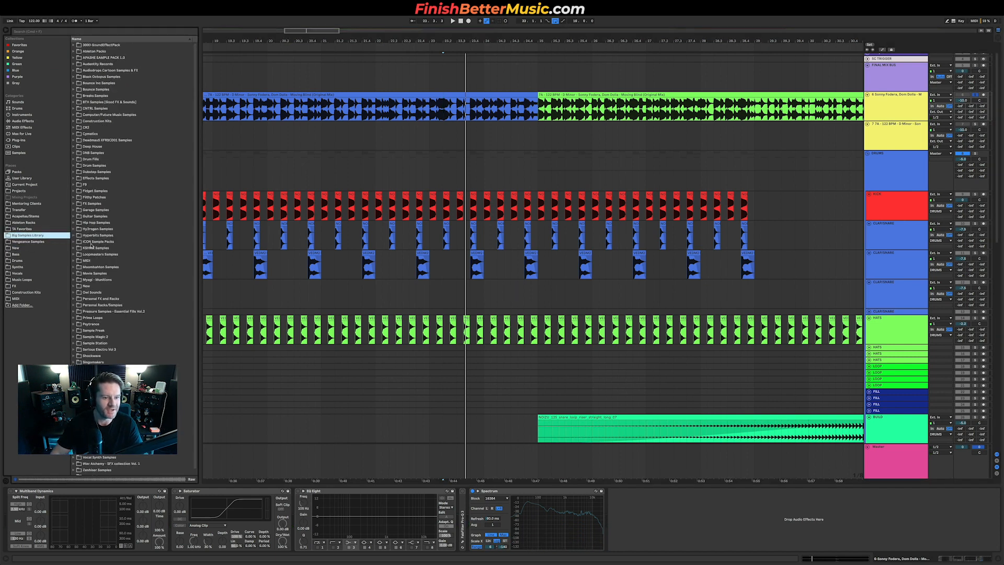
{"action": "double_click", "coordinate": [100, 248]}
{"action": "double_click", "coordinate": [111, 254]}
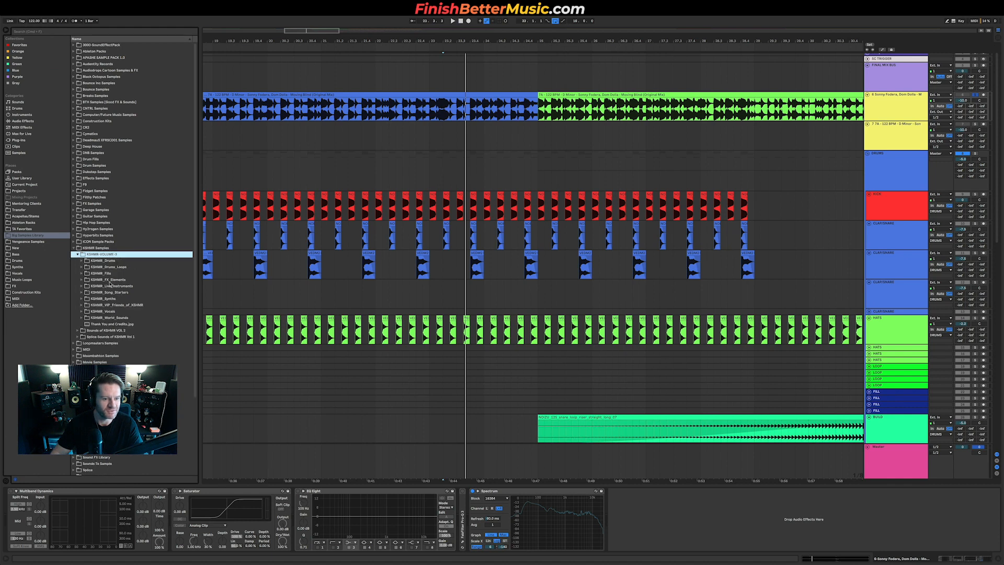
{"action": "double_click", "coordinate": [111, 281]}
{"action": "left_click", "coordinate": [124, 286]}
{"action": "double_click", "coordinate": [124, 286]}
{"action": "double_click", "coordinate": [137, 304]}
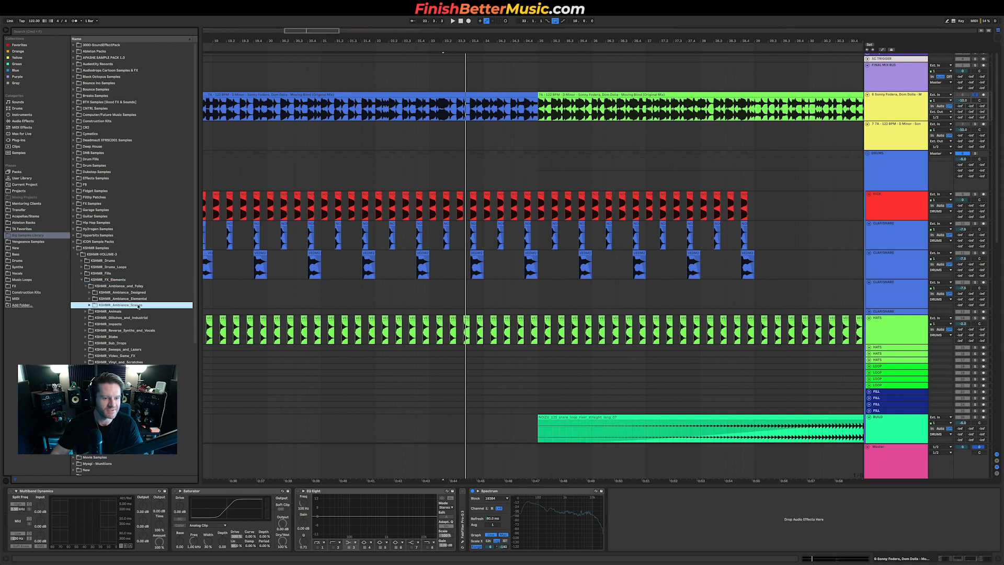
{"action": "left_click", "coordinate": [143, 337]}
{"action": "left_click", "coordinate": [149, 362]}
{"action": "left_click", "coordinate": [149, 375]}
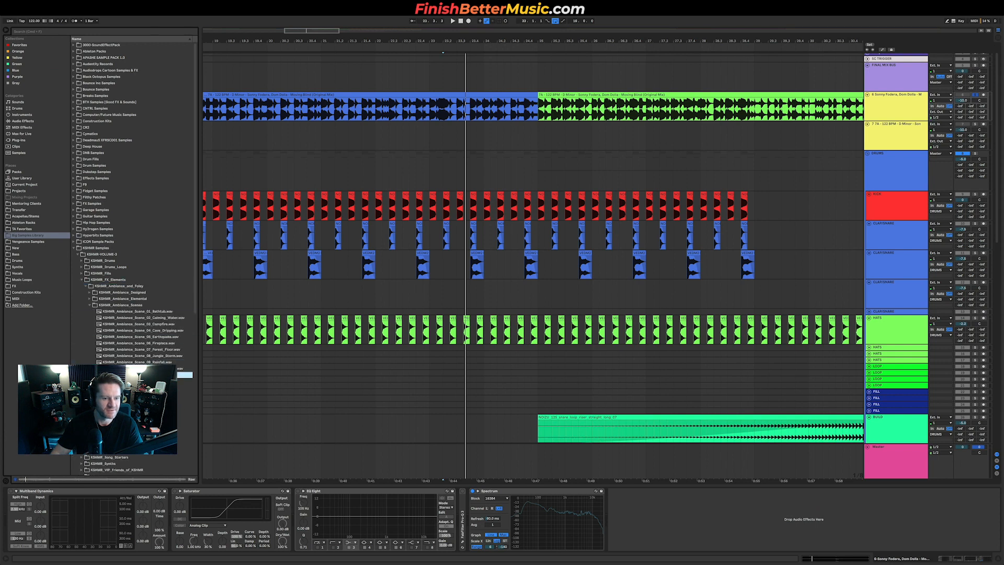
{"action": "left_click", "coordinate": [144, 323]}
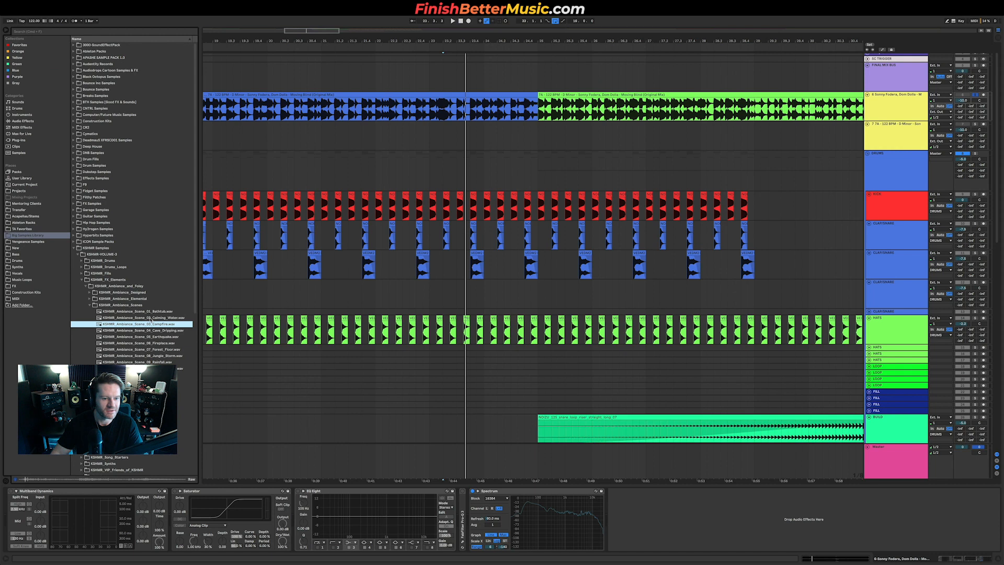
{"action": "left_click", "coordinate": [151, 318]}
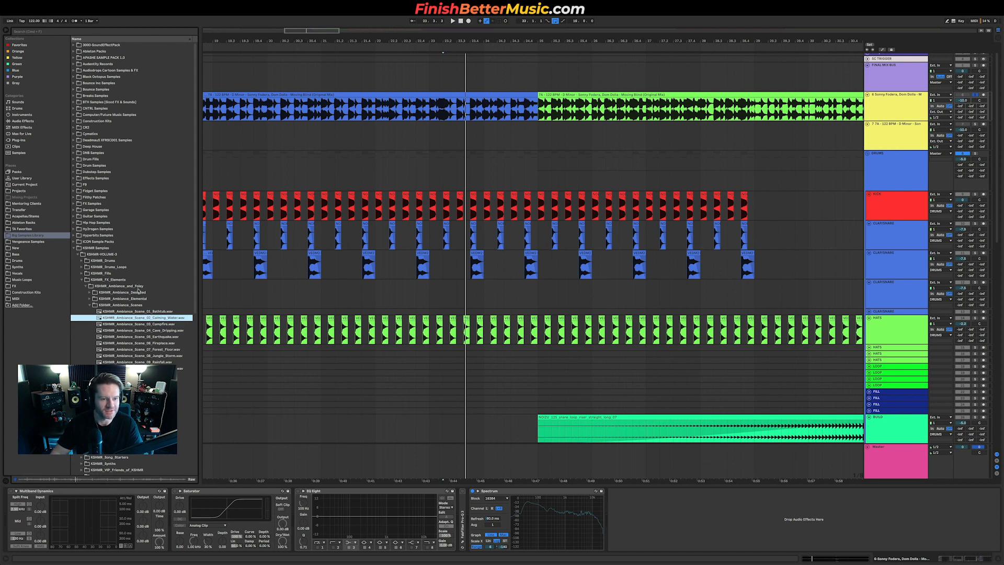
{"action": "left_click", "coordinate": [138, 299]}
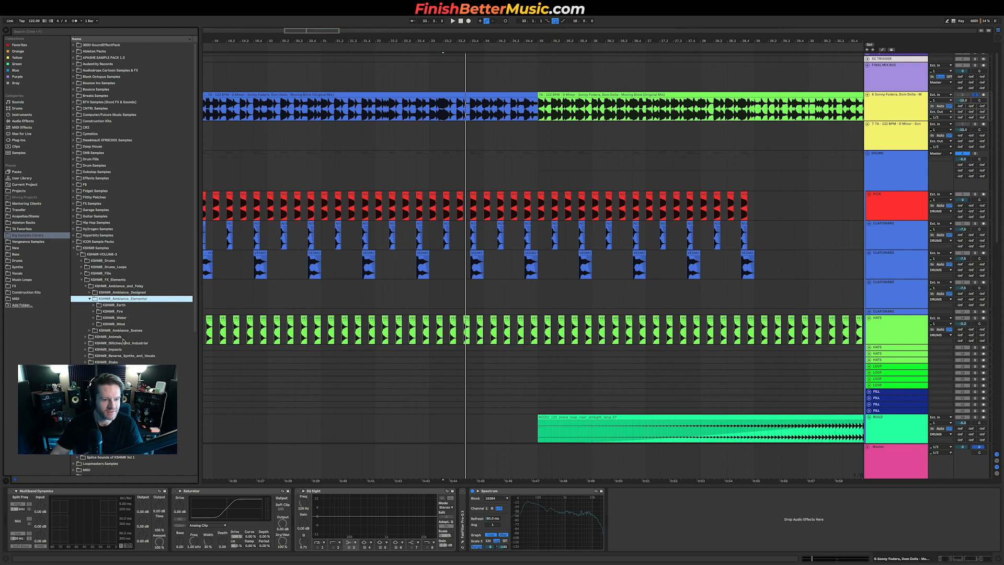
{"action": "left_click", "coordinate": [134, 293]}
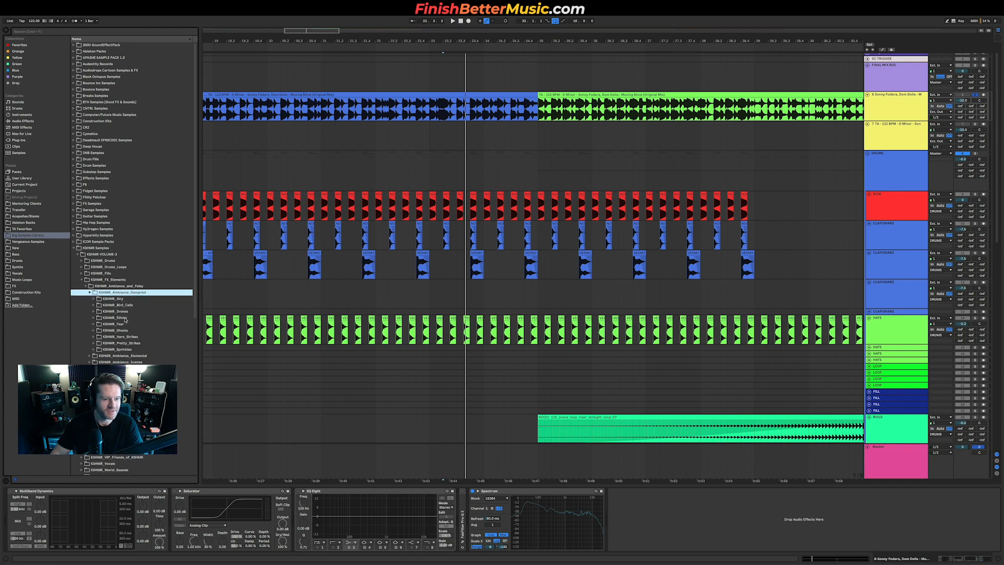
{"action": "left_click", "coordinate": [111, 255]}
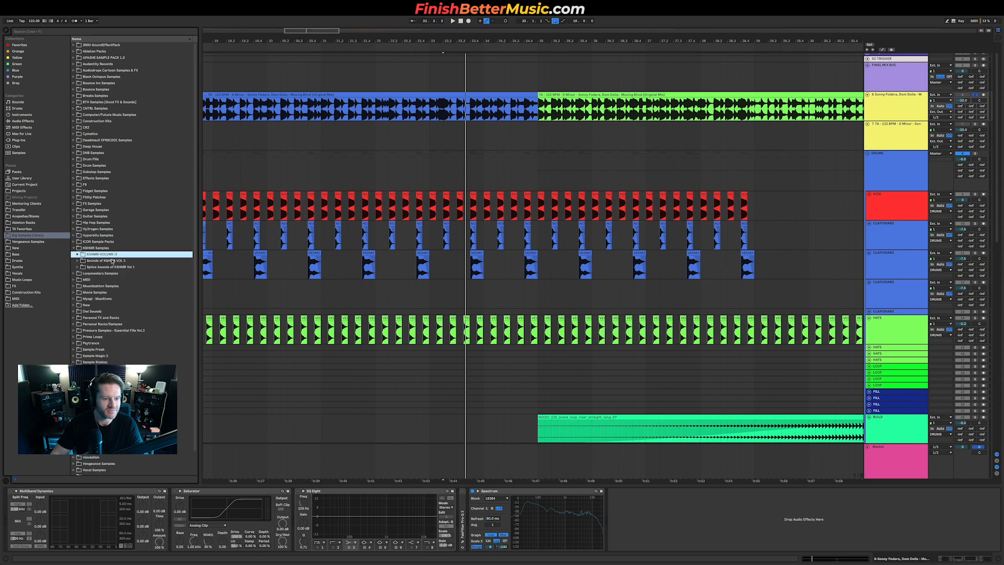
{"action": "left_click", "coordinate": [118, 261]}
{"action": "left_click", "coordinate": [109, 280]}
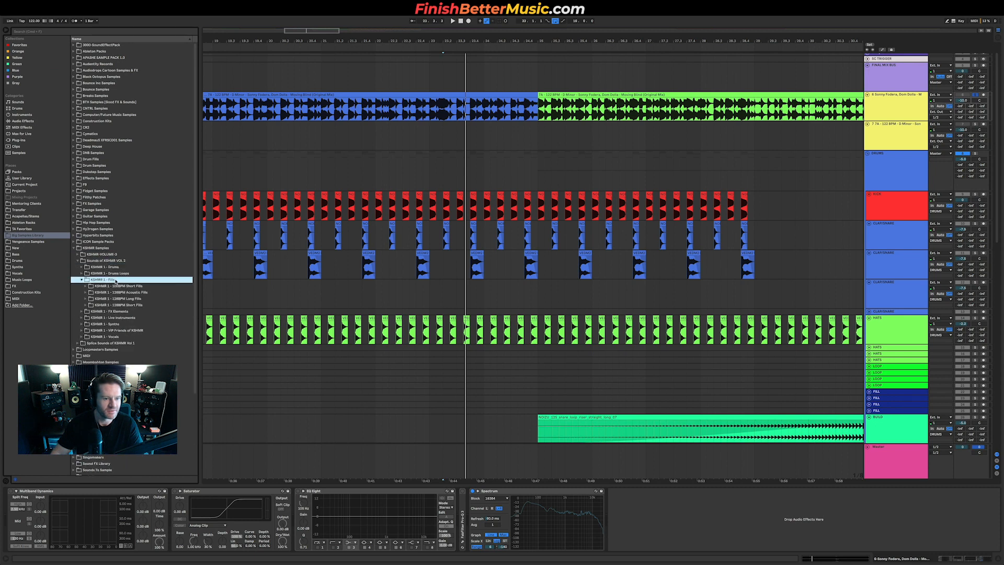
{"action": "left_click", "coordinate": [116, 311]}
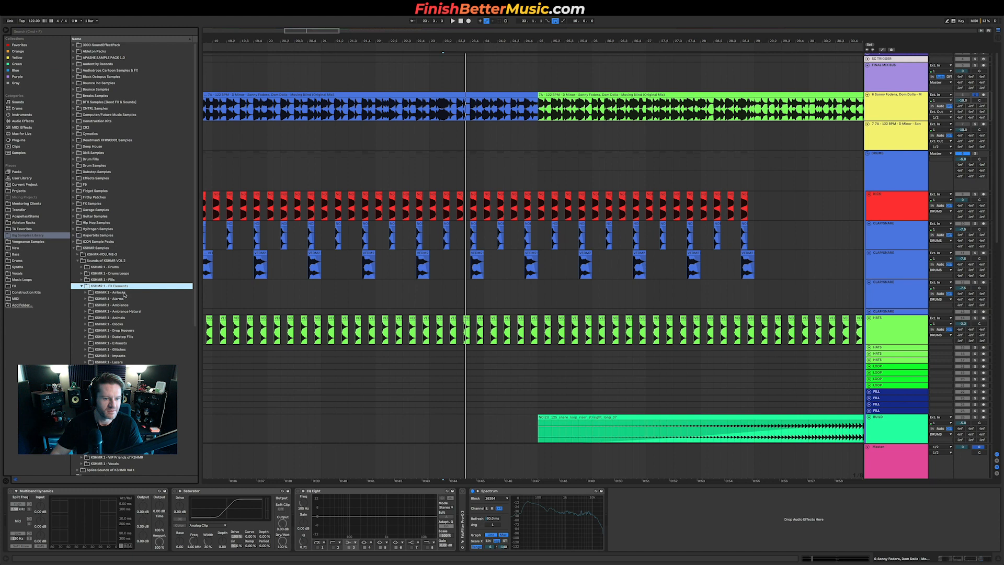
{"action": "left_click", "coordinate": [118, 305]}
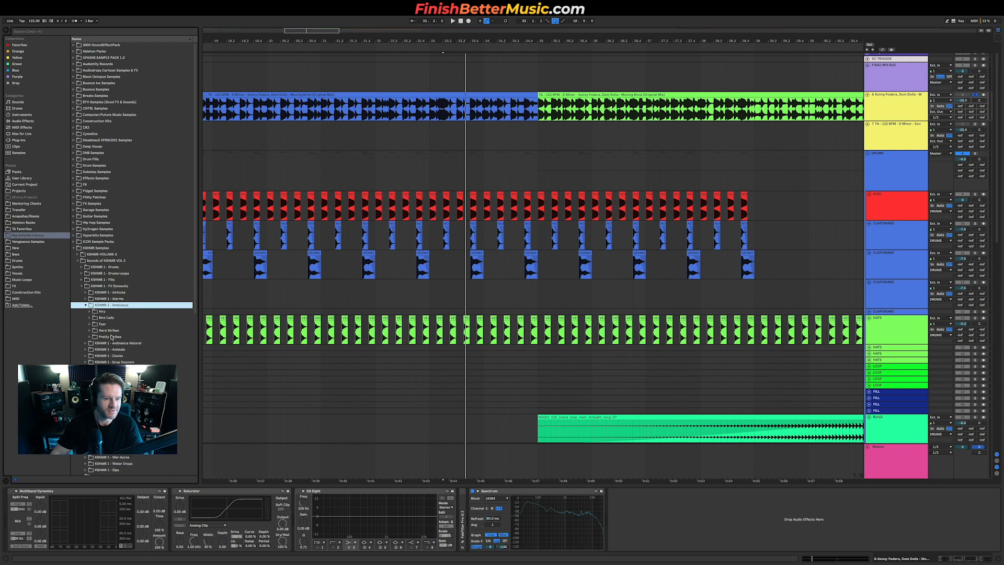
{"action": "left_click", "coordinate": [155, 331]}
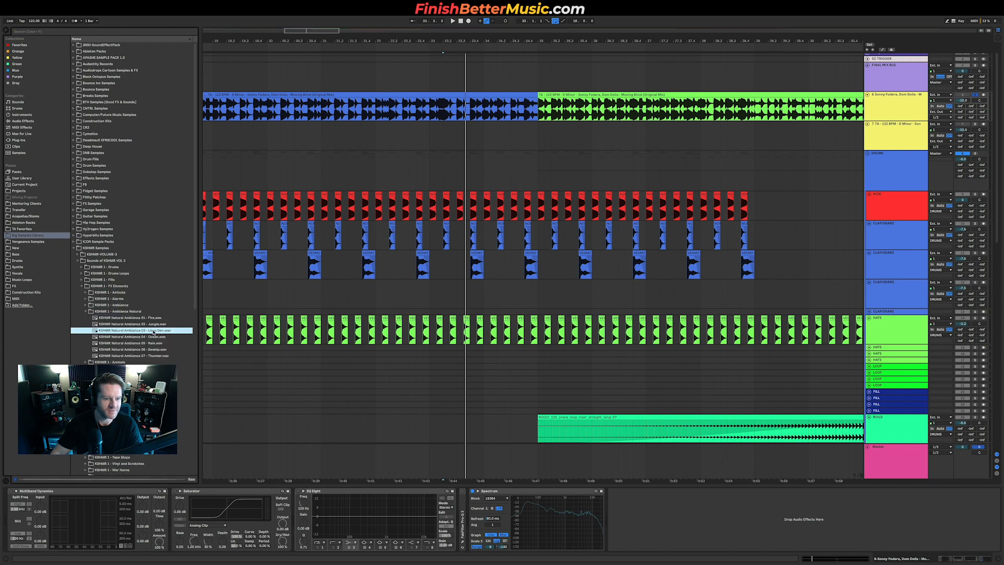
{"action": "left_click", "coordinate": [154, 348]}
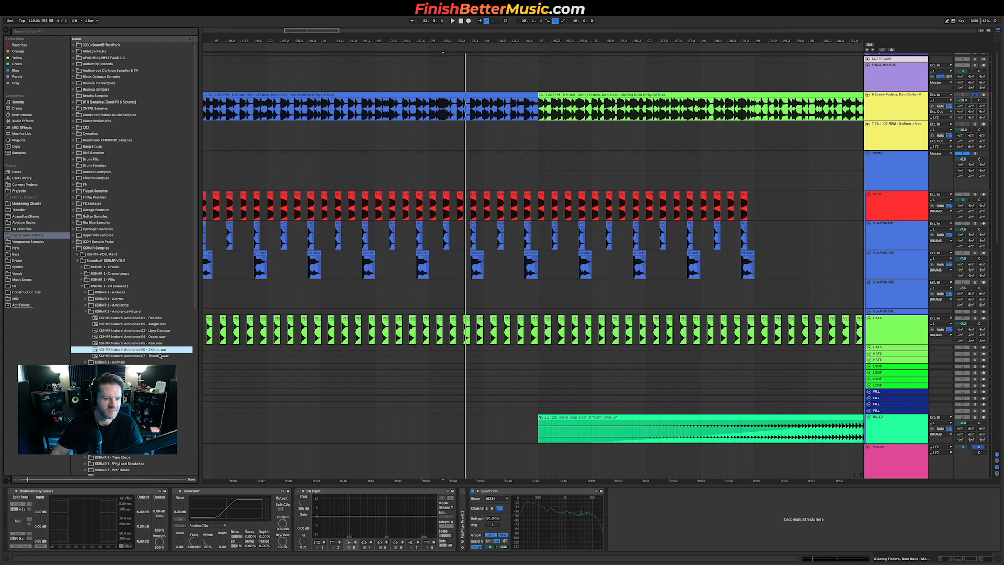
{"action": "left_click", "coordinate": [158, 356]}
Step: Place the KSHMR Natural Ambience 07 - Thunder sample on the FX group, spanning the intro up to the drop, and play it
{"action": "scroll", "coordinate": [428, 316], "scroll_direction": "down", "scroll_amount": 10}
{"action": "scroll", "coordinate": [431, 316], "scroll_direction": "down", "scroll_amount": 5}
{"action": "scroll", "coordinate": [483, 324], "scroll_direction": "down", "scroll_amount": 5}
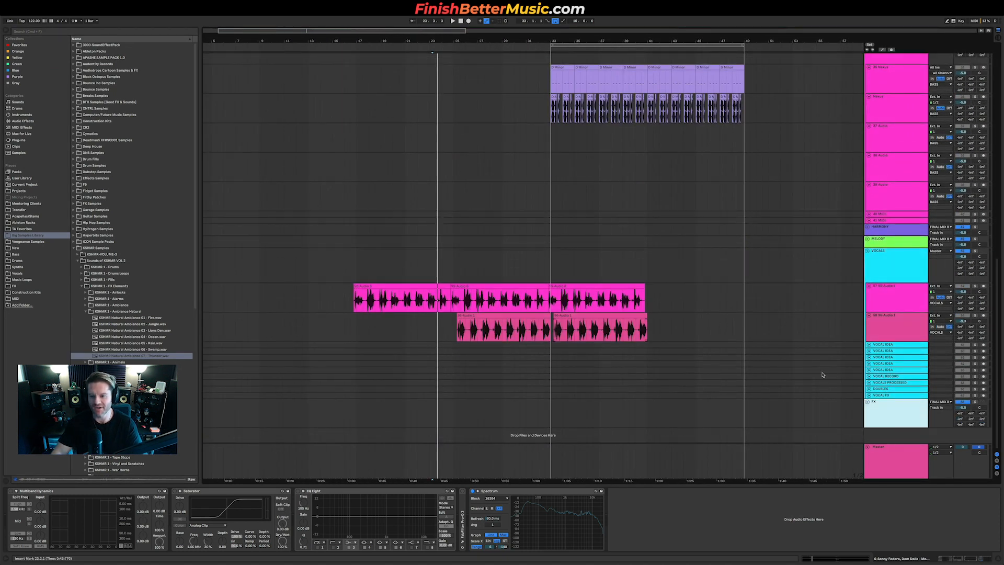
{"action": "left_click", "coordinate": [868, 403]}
{"action": "scroll", "coordinate": [523, 366], "scroll_direction": "down", "scroll_amount": 3}
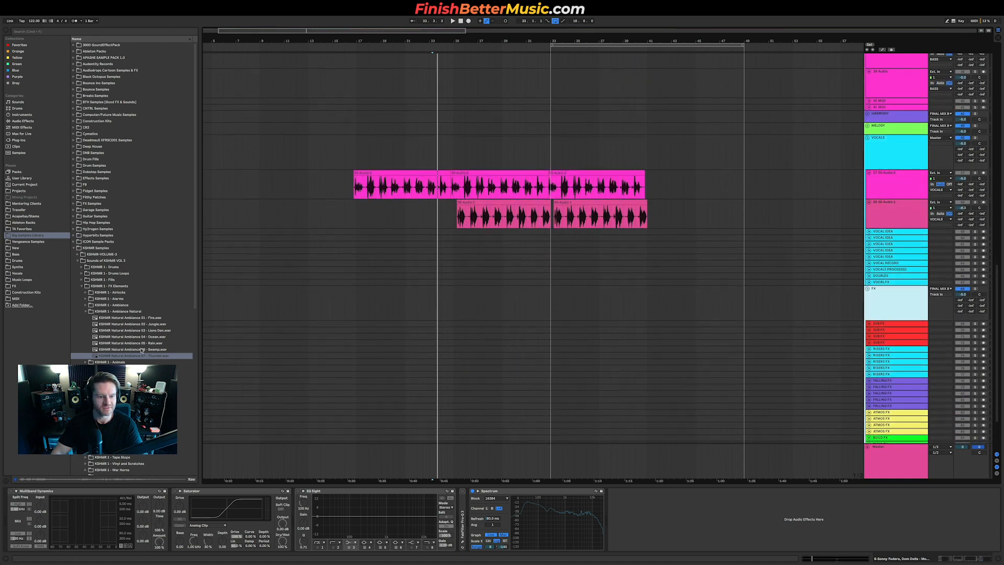
{"action": "left_click_drag", "start_coordinate": [138, 354], "coordinate": [361, 327]}
{"action": "key", "text": "space"}
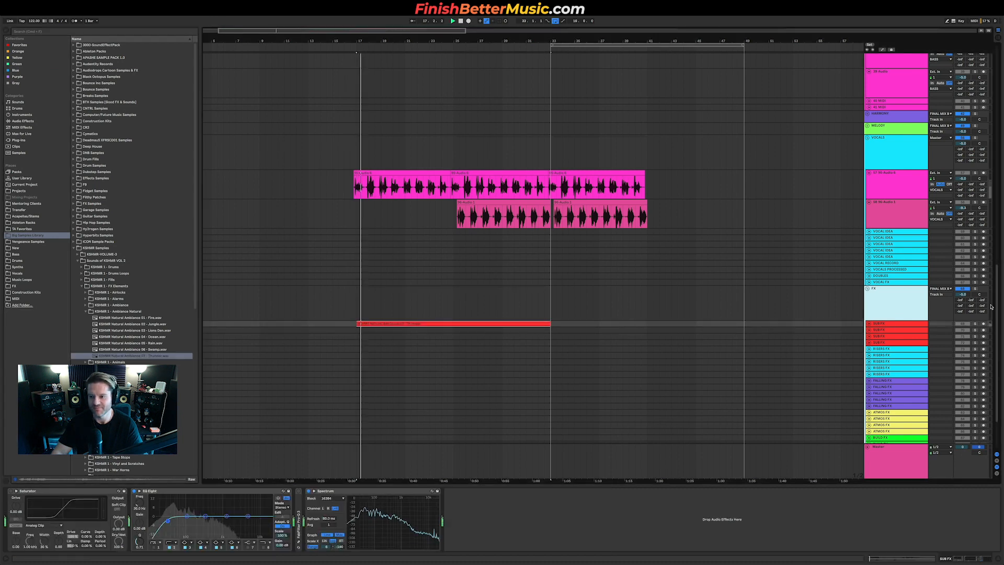
Step: Expand the new ambience track and route the FX group's output to Master
{"action": "left_click", "coordinate": [869, 324]}
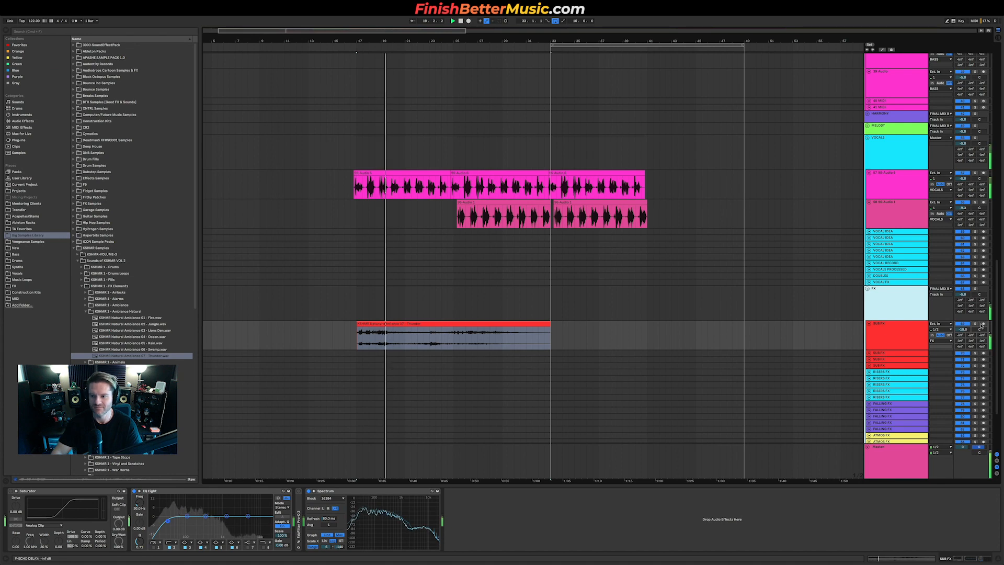
{"action": "left_click", "coordinate": [948, 289]}
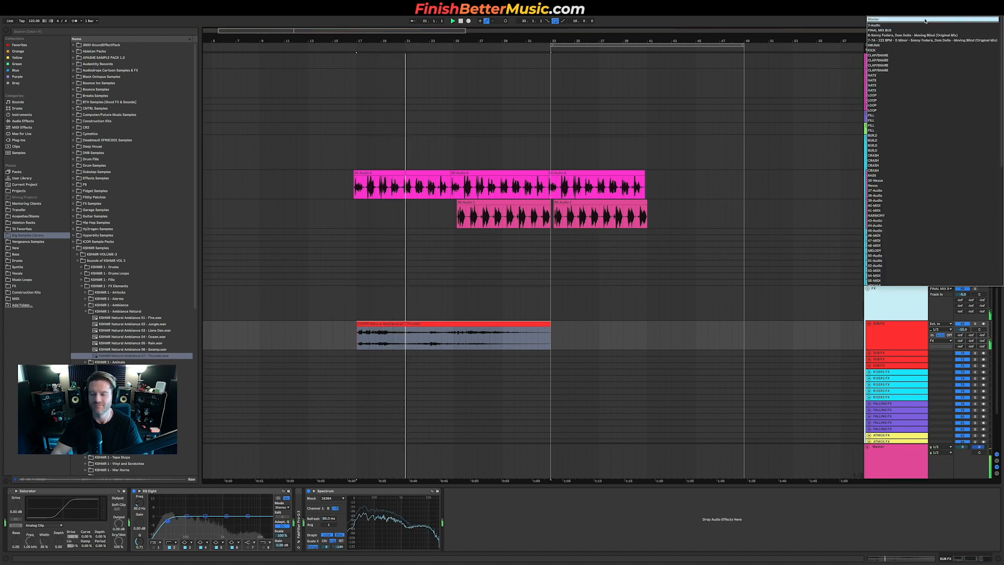
{"action": "left_click", "coordinate": [925, 21]}
{"action": "left_click", "coordinate": [431, 344]}
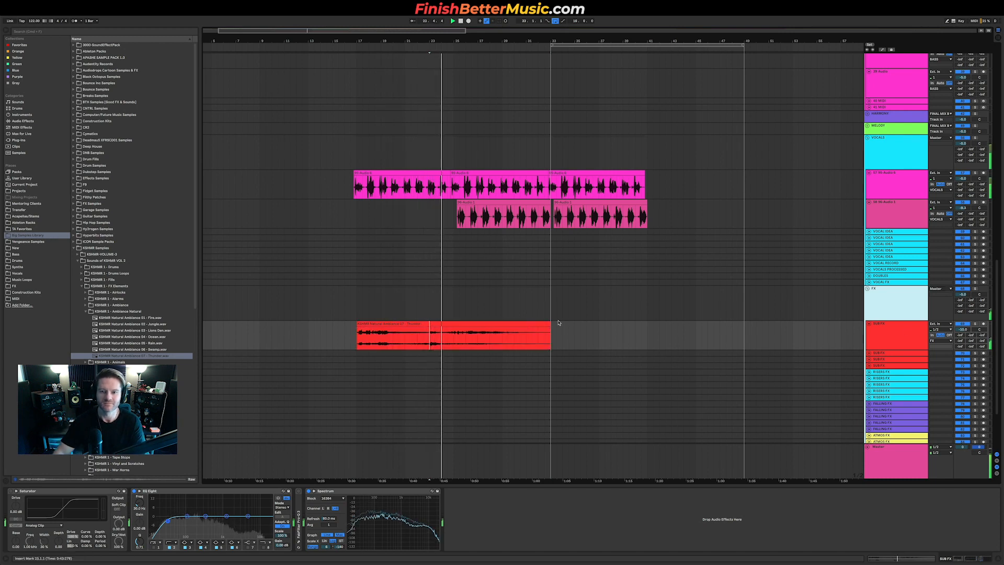
Step: Collapse the vocal and FX group tracks to tidy the arrangement view
{"action": "scroll", "coordinate": [543, 305], "scroll_direction": "up", "scroll_amount": 5}
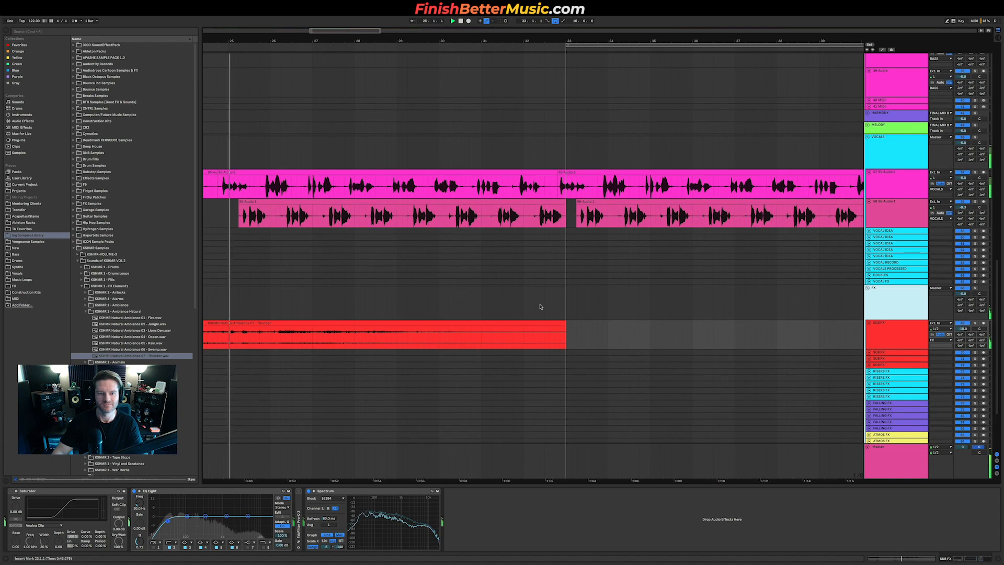
{"action": "scroll", "coordinate": [418, 285], "scroll_direction": "down", "scroll_amount": 3}
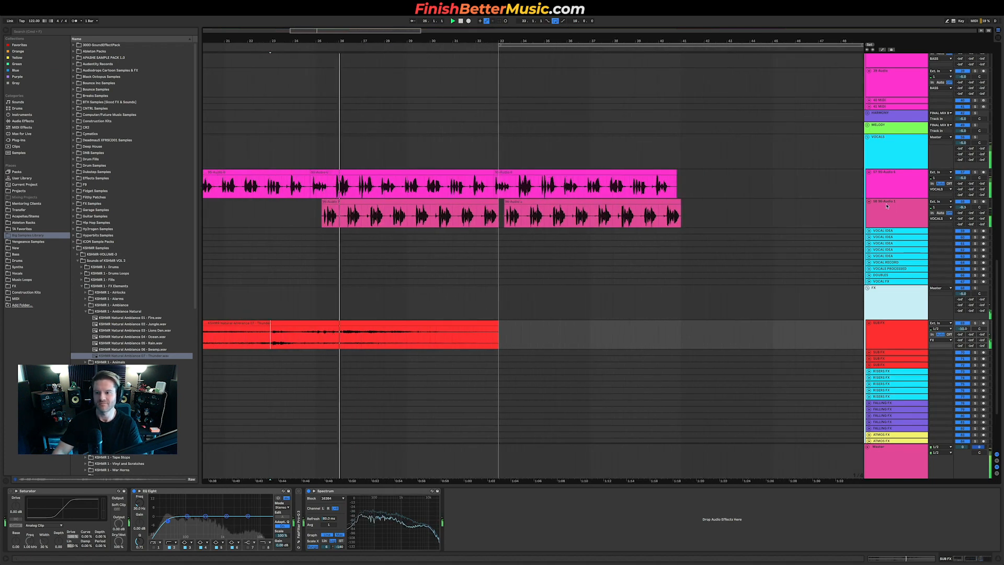
{"action": "left_click", "coordinate": [886, 206]}
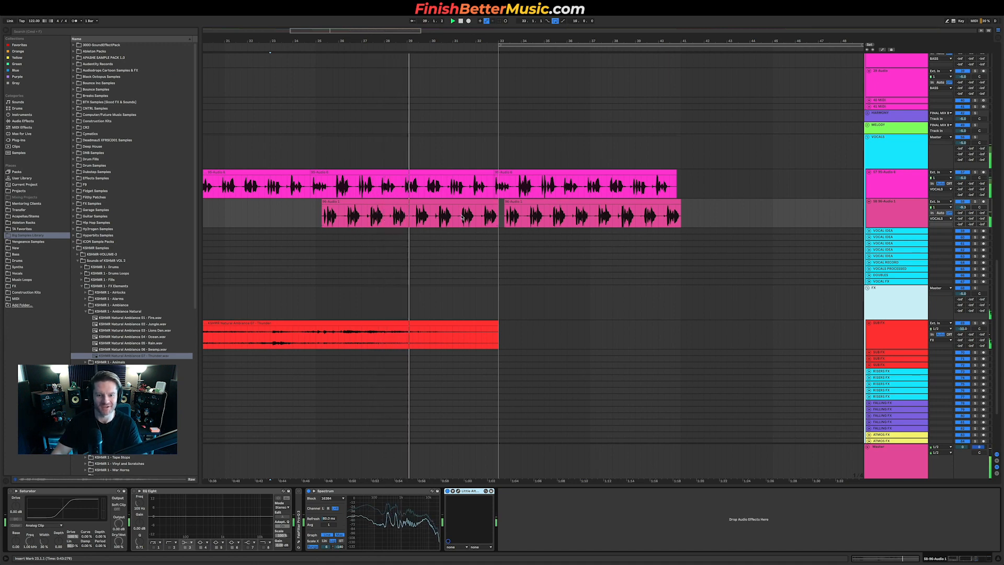
{"action": "scroll", "coordinate": [462, 216], "scroll_direction": "down", "scroll_amount": 3}
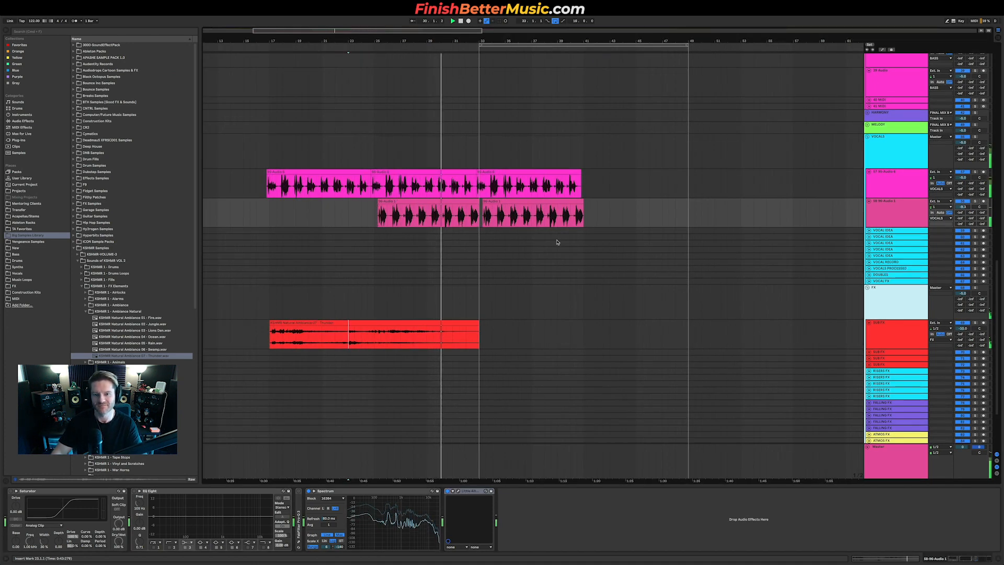
{"action": "left_click", "coordinate": [867, 137]}
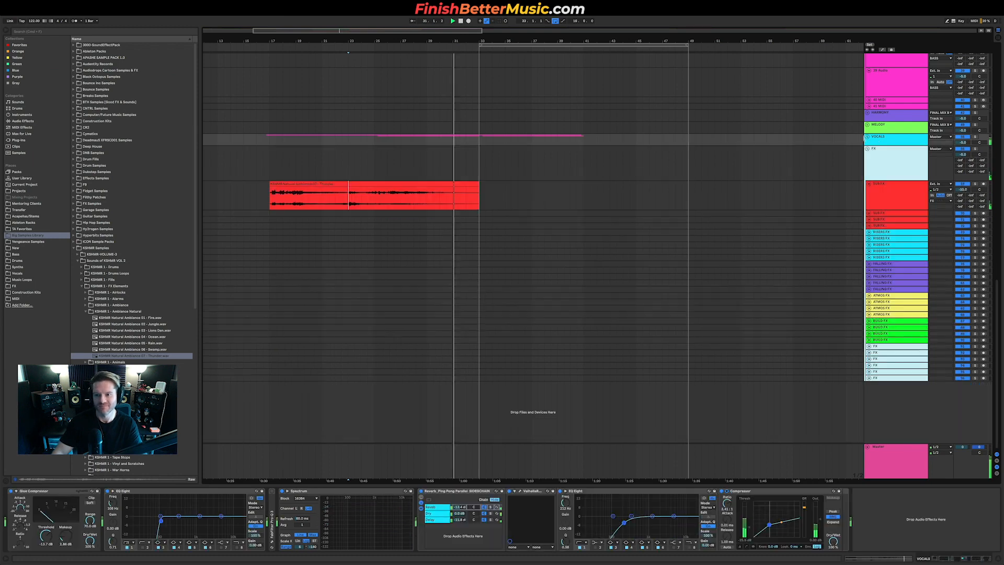
{"action": "left_click", "coordinate": [867, 148]}
{"action": "scroll", "coordinate": [492, 195], "scroll_direction": "up", "scroll_amount": 2}
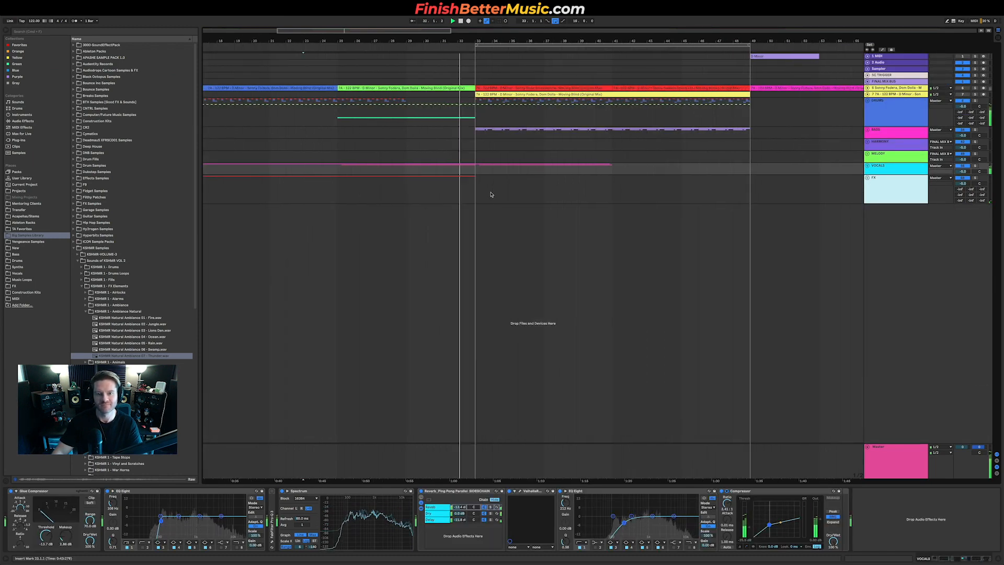
{"action": "scroll", "coordinate": [491, 194], "scroll_direction": "down", "scroll_amount": 2}
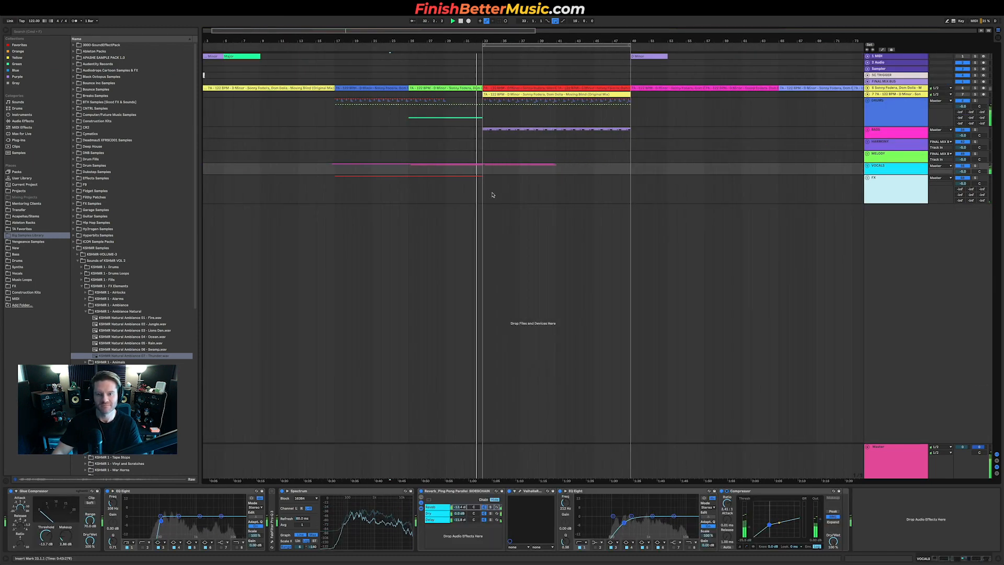
Step: Expand the vocal group, rearrange the resampled vocal clips around the drop, and play the section
{"action": "left_click", "coordinate": [867, 167]}
{"action": "left_click", "coordinate": [515, 229]}
{"action": "left_click_drag", "start_coordinate": [515, 228], "coordinate": [587, 240]}
{"action": "scroll", "coordinate": [523, 212], "scroll_direction": "up", "scroll_amount": 5}
{"action": "left_click_drag", "start_coordinate": [483, 201], "coordinate": [612, 208]}
{"action": "left_click", "coordinate": [433, 215]}
{"action": "key", "text": "space"}
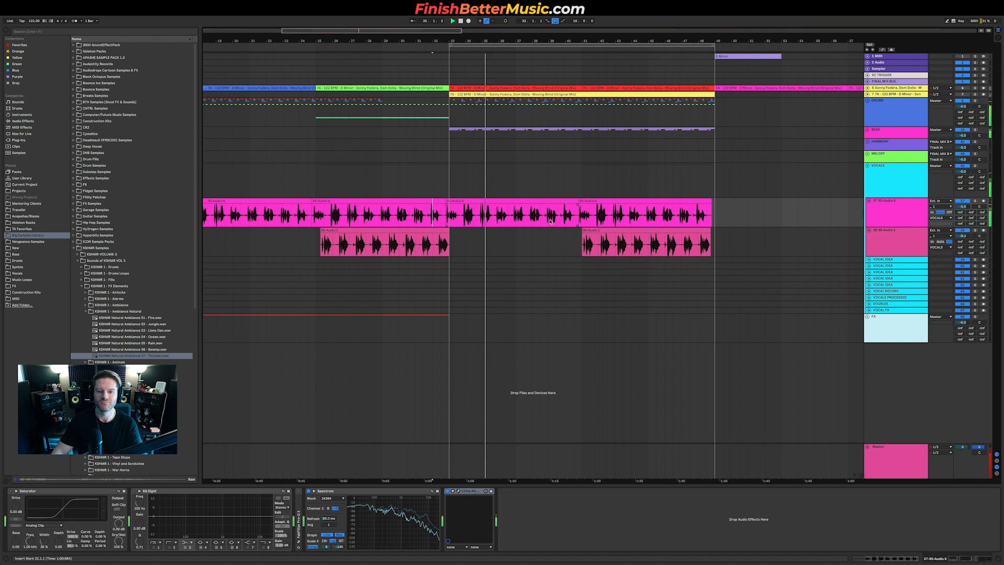
{"action": "left_click", "coordinate": [896, 191]}
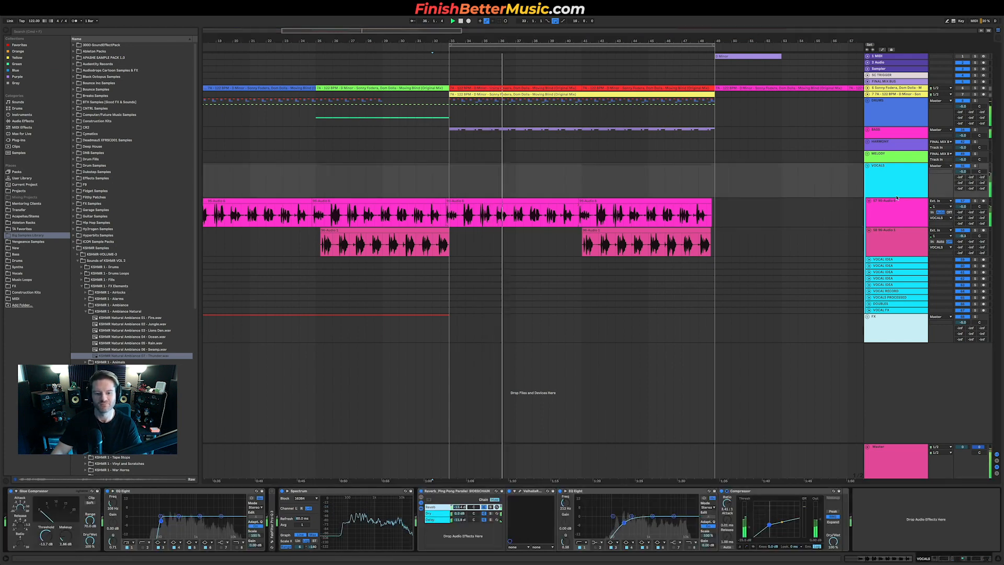
Step: Open the Little AlterBoy plugin on the first resampled vocal track to check its settings, then close it
{"action": "left_click", "coordinate": [895, 205]}
{"action": "left_click", "coordinate": [467, 508]}
{"action": "left_click", "coordinate": [458, 491]}
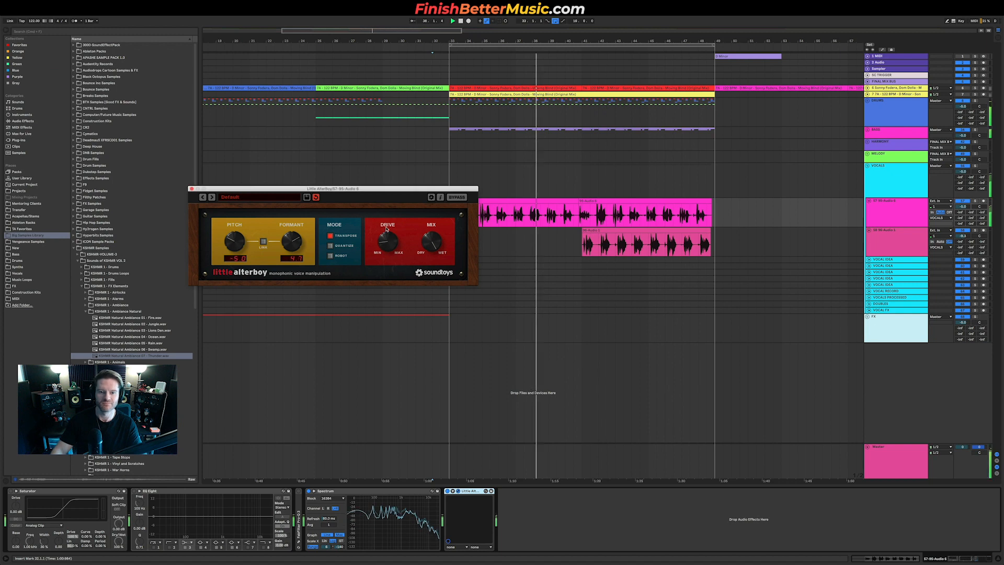
{"action": "left_click", "coordinate": [192, 189]}
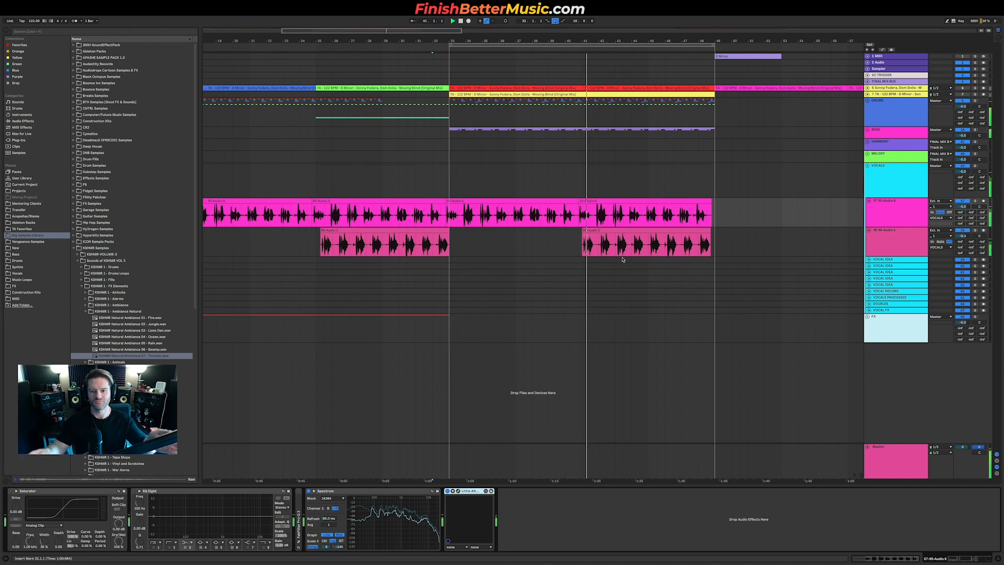
Step: Replace the later clip on the second vocal track with a copy of its earlier clip placed after the drop, and play
{"action": "left_click_drag", "start_coordinate": [565, 239], "coordinate": [739, 240]}
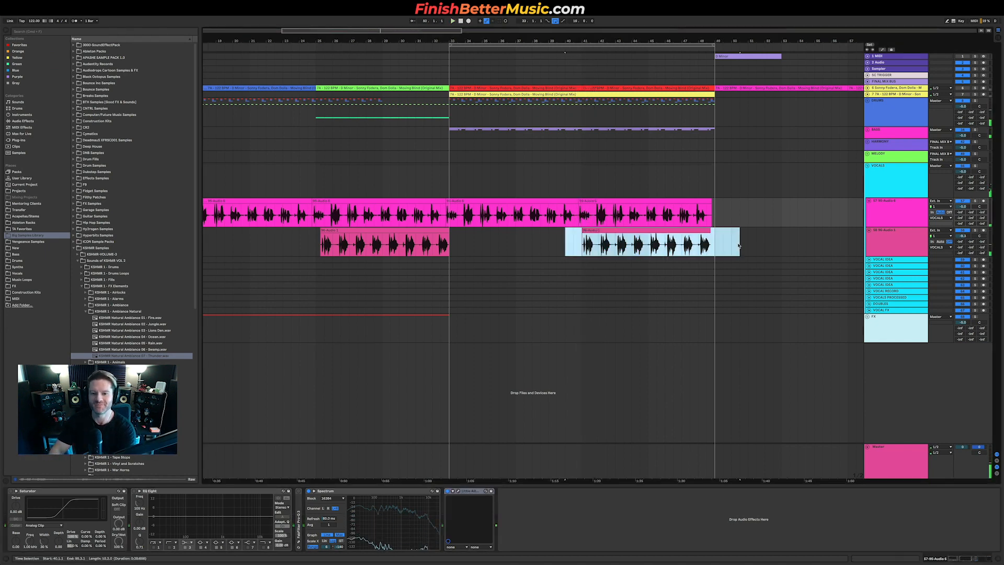
{"action": "key", "text": "Delete"}
{"action": "left_click_drag", "start_coordinate": [318, 238], "coordinate": [436, 240]}
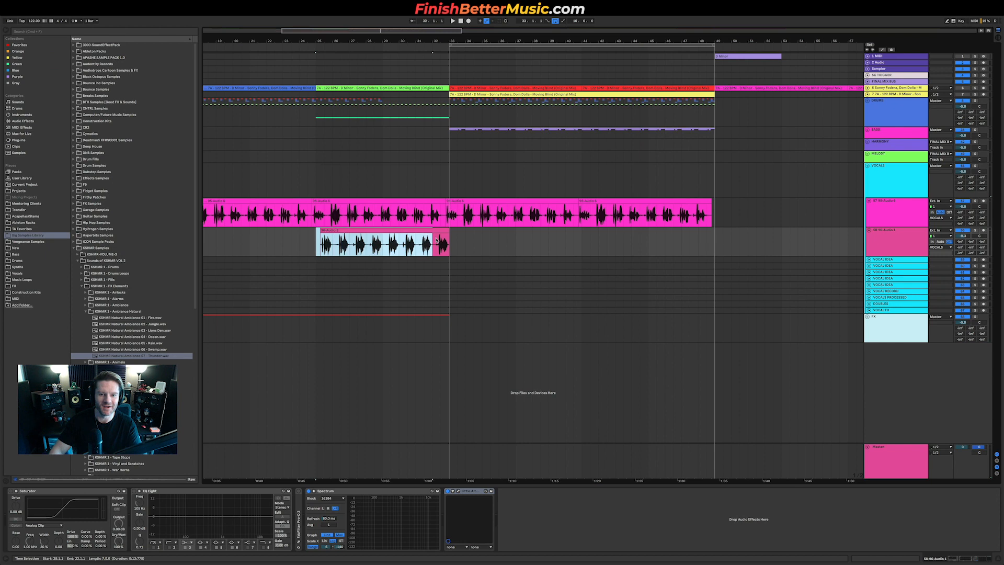
{"action": "key", "text": "super+c"}
{"action": "left_click", "coordinate": [588, 245]}
{"action": "key", "text": "super+v"}
{"action": "key", "text": "space"}
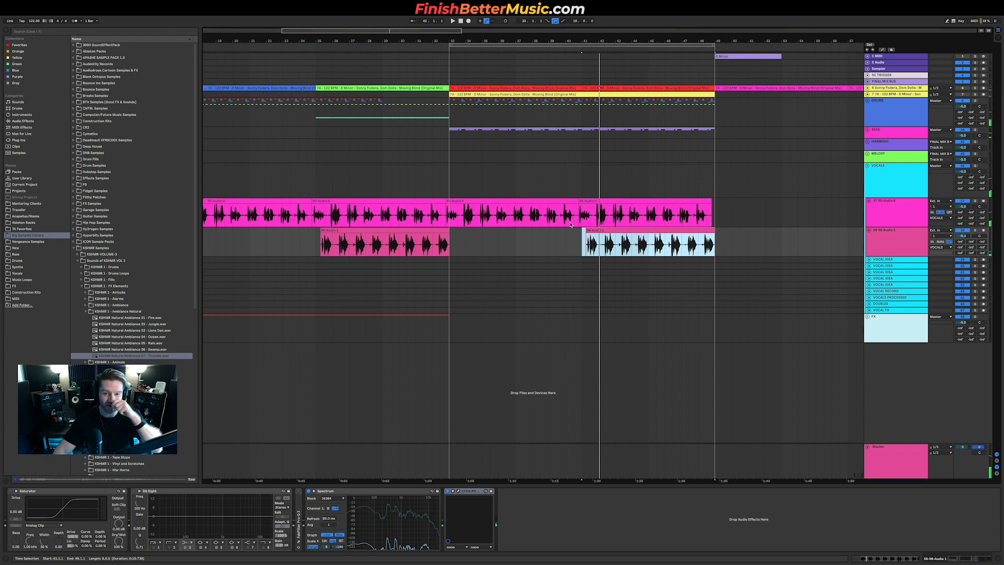
Step: Readjust the vocal track height and collapse the vocal and FX groups again
{"action": "scroll", "coordinate": [577, 226], "scroll_direction": "down", "scroll_amount": 3}
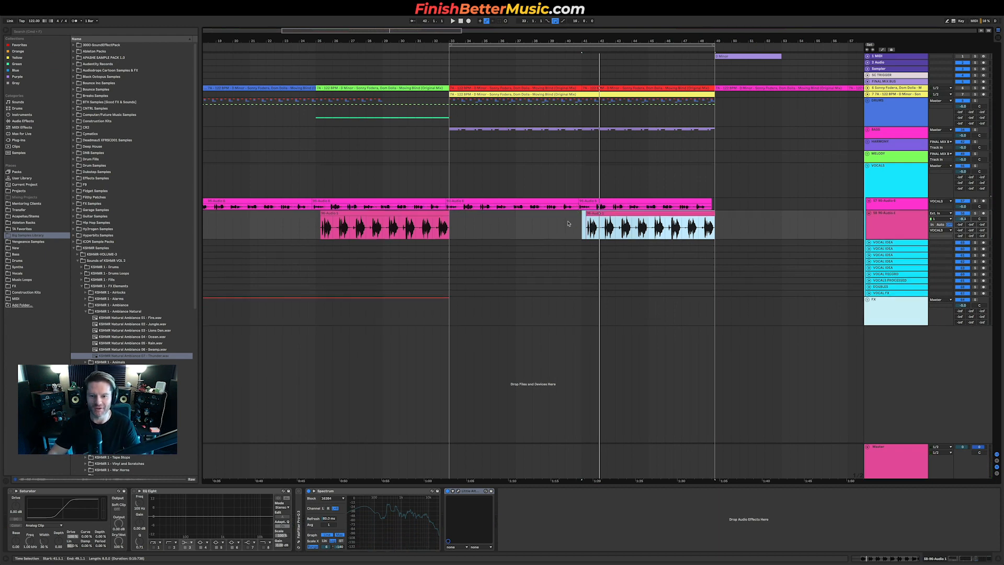
{"action": "left_click_drag", "start_coordinate": [913, 209], "coordinate": [909, 228]}
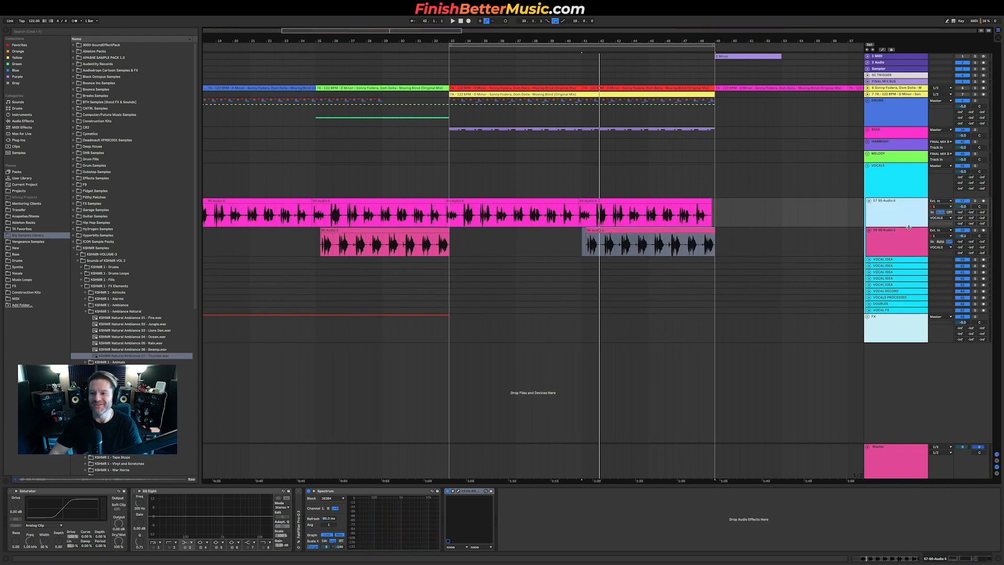
{"action": "scroll", "coordinate": [544, 216], "scroll_direction": "down", "scroll_amount": 5}
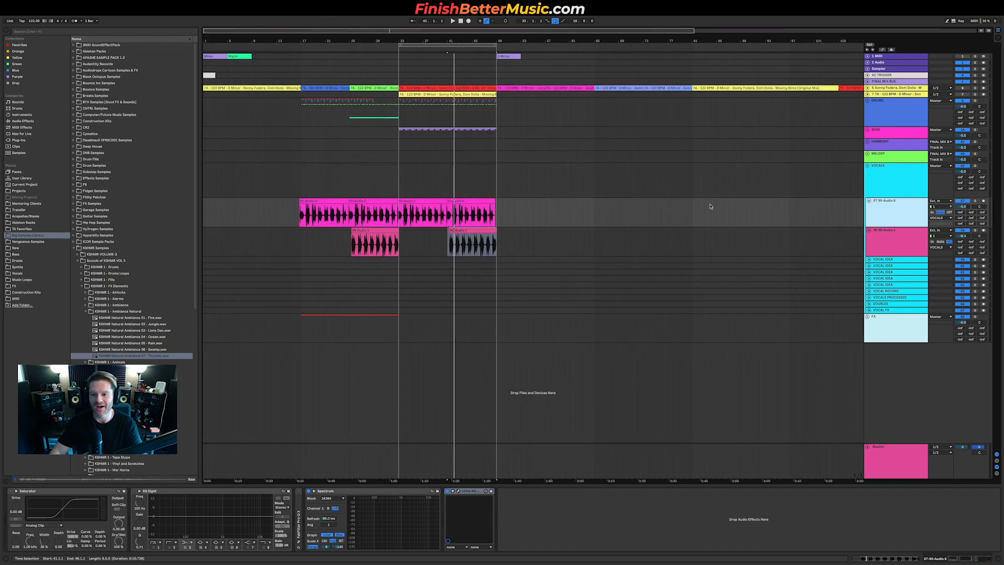
{"action": "left_click", "coordinate": [874, 182]}
{"action": "left_click", "coordinate": [868, 166]}
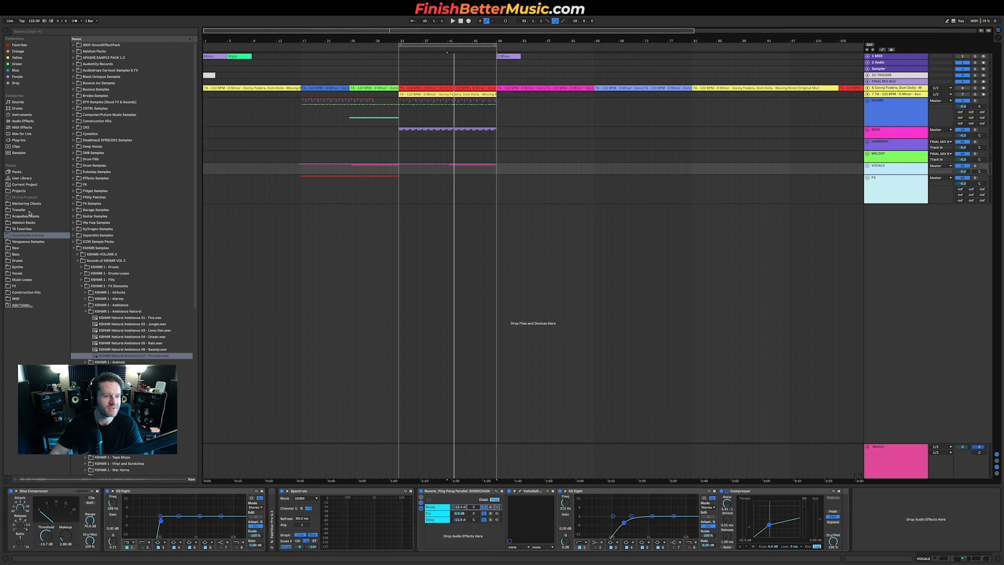
Step: Load the Dom Dolla lead preset from the favourites into the arrangement as a new track
{"action": "left_click", "coordinate": [22, 229]}
{"action": "left_click_drag", "start_coordinate": [97, 98], "coordinate": [287, 213]}
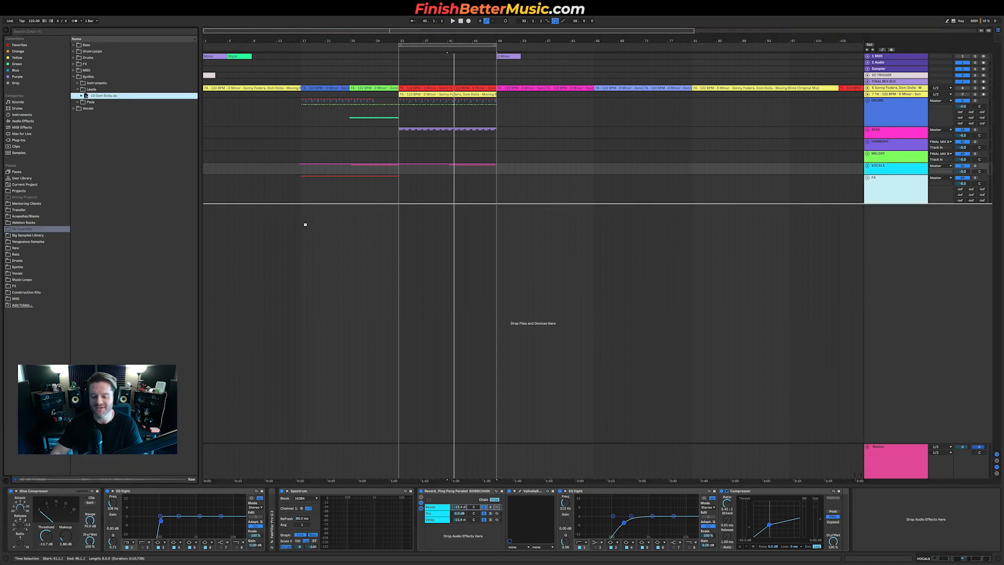
{"action": "left_click_drag", "start_coordinate": [306, 226], "coordinate": [306, 226]}
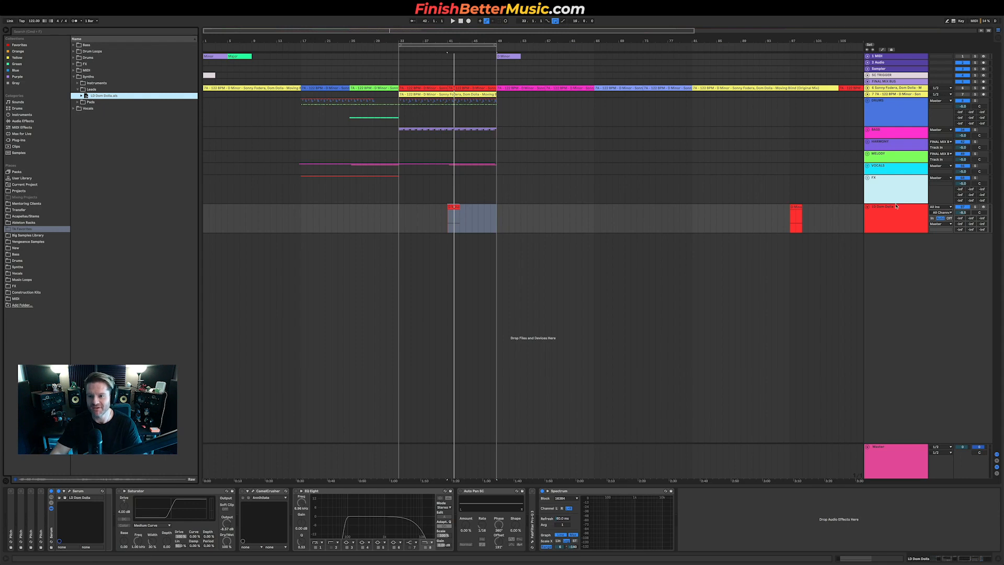
Step: Open the lead's Serum instance and examine its oscillator and effects pages
{"action": "left_click", "coordinate": [896, 220]}
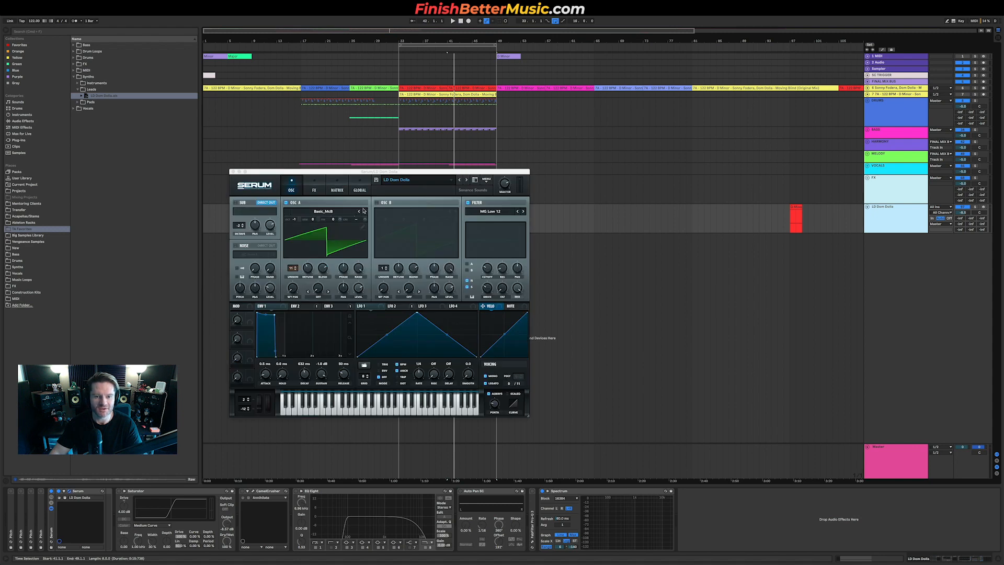
{"action": "left_click_drag", "start_coordinate": [446, 169], "coordinate": [441, 257]}
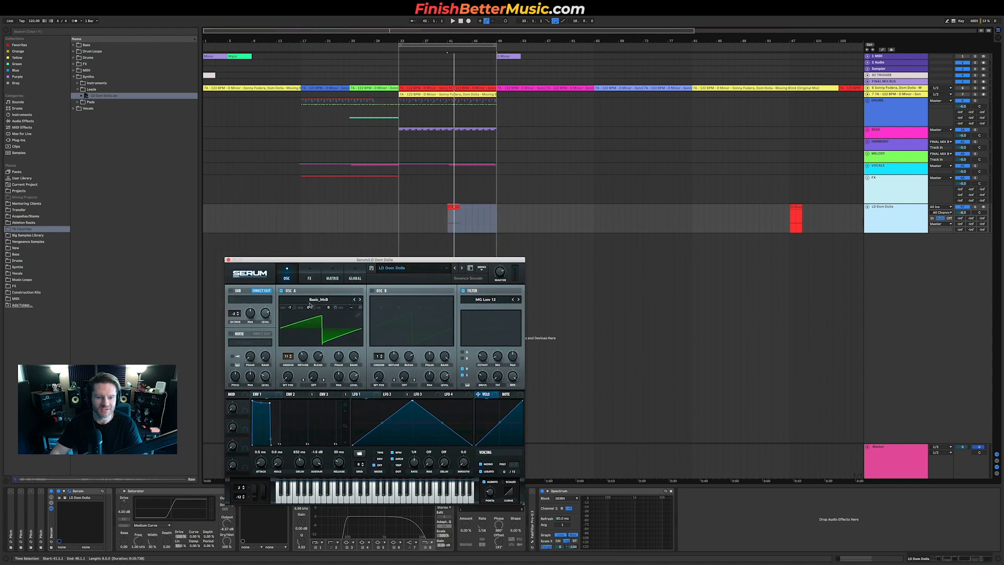
{"action": "left_click", "coordinate": [310, 277]}
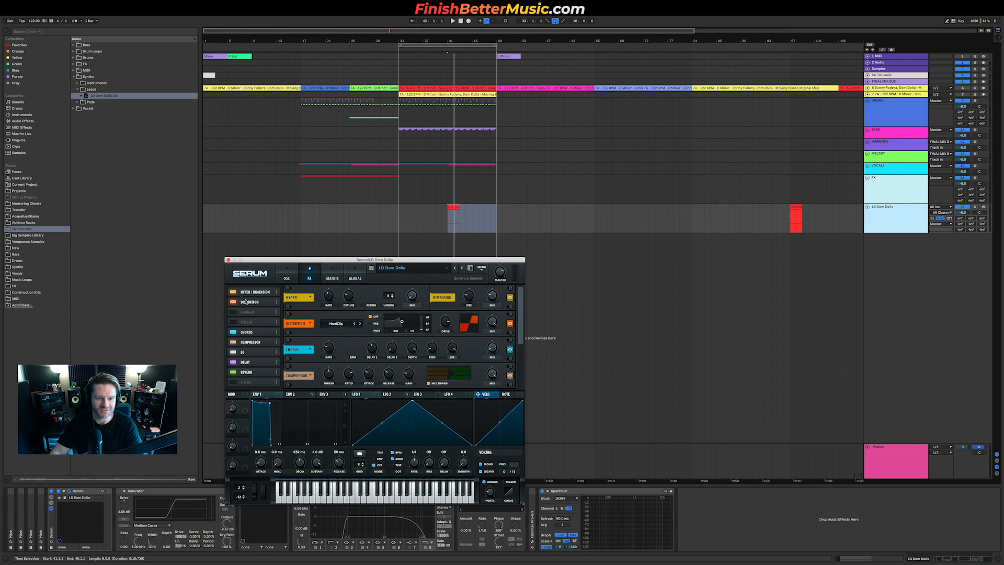
{"action": "left_click", "coordinate": [276, 354]}
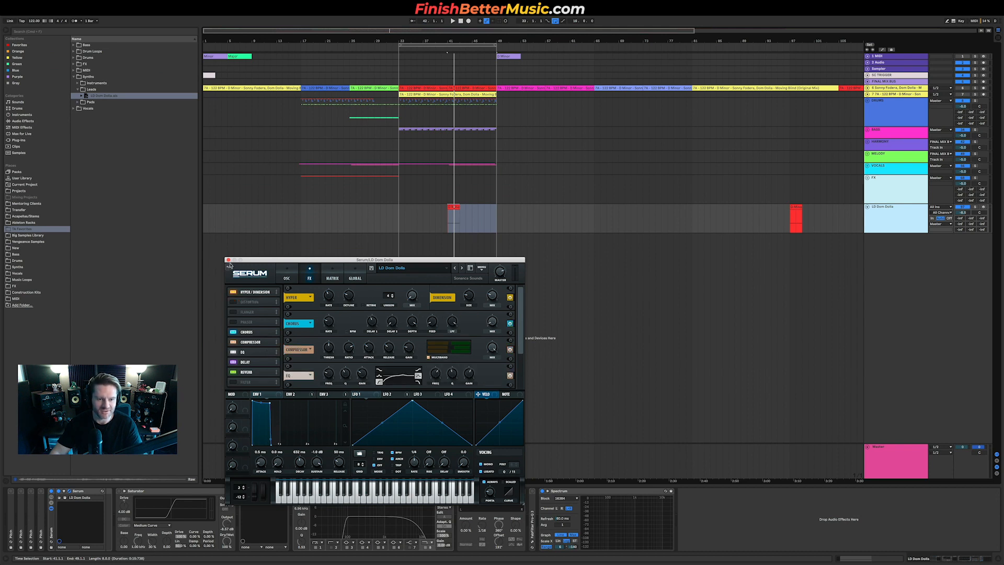
{"action": "left_click", "coordinate": [228, 260]}
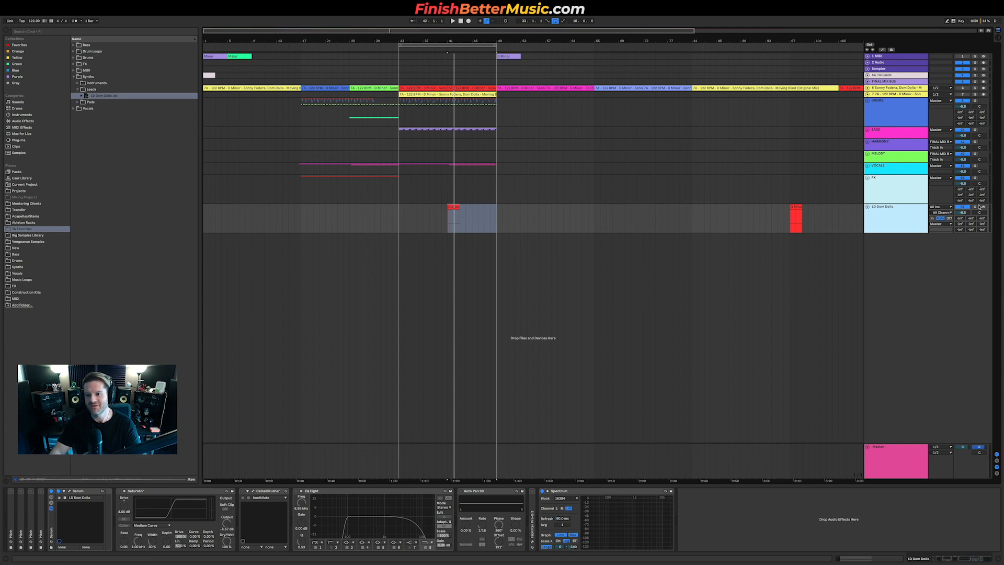
Step: Play the lead clip and open it to view its notes
{"action": "left_click", "coordinate": [506, 246]}
{"action": "left_click", "coordinate": [451, 207]}
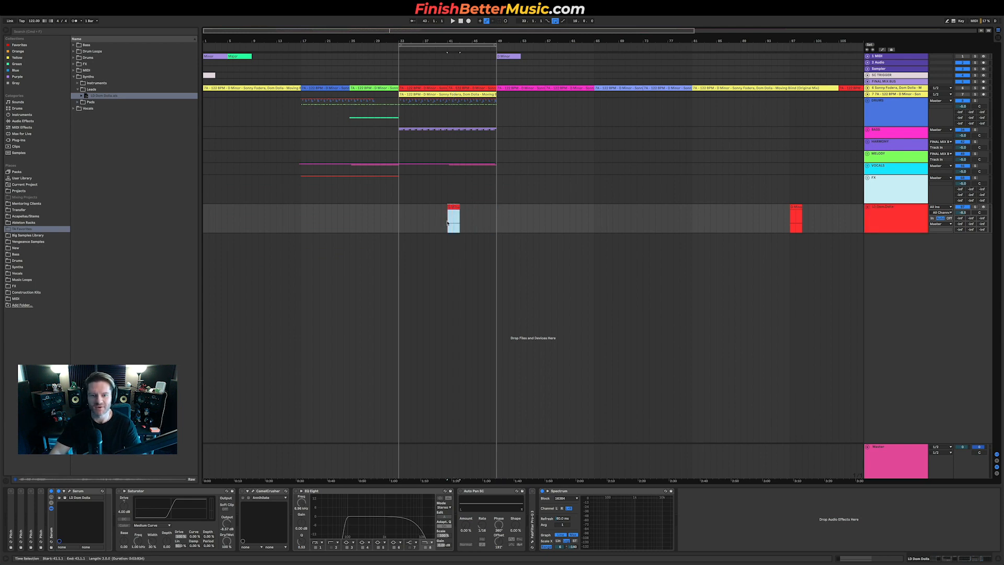
{"action": "key", "text": "space"}
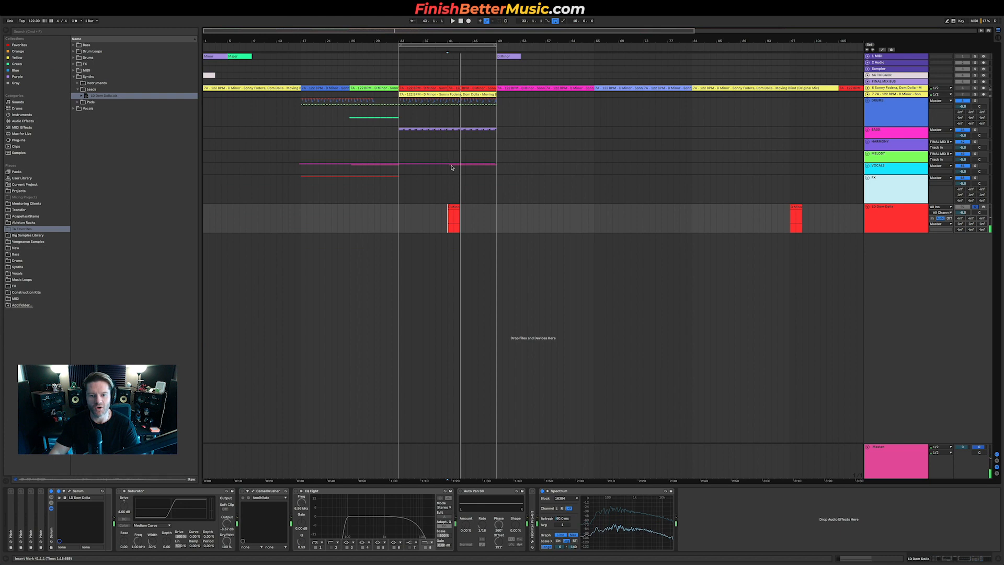
{"action": "double_click", "coordinate": [454, 211]}
{"action": "key", "text": "space"}
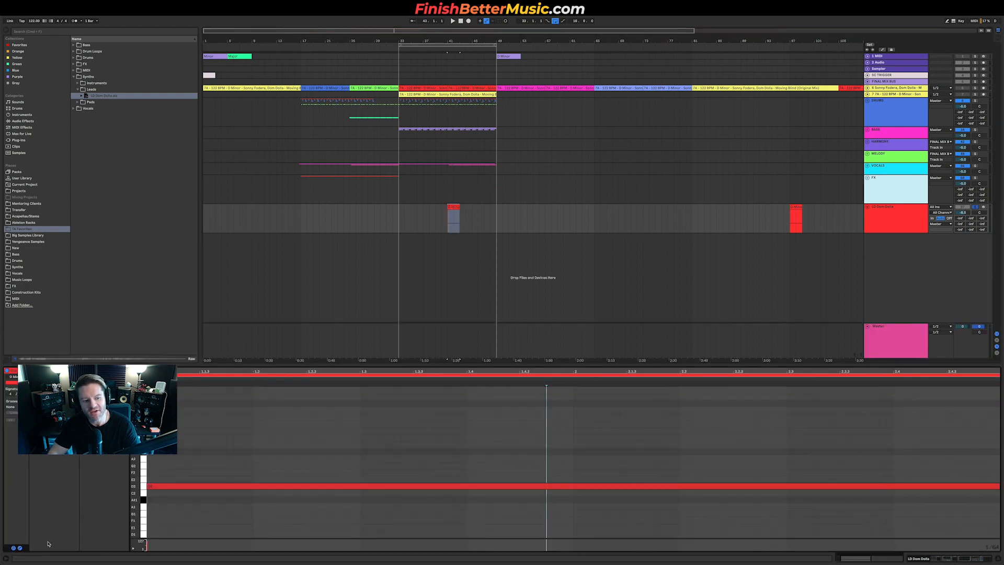
Step: View the lead clip's envelope, close the clip detail, and play the lead again
{"action": "left_click", "coordinate": [20, 548]}
{"action": "left_click", "coordinate": [20, 548]}
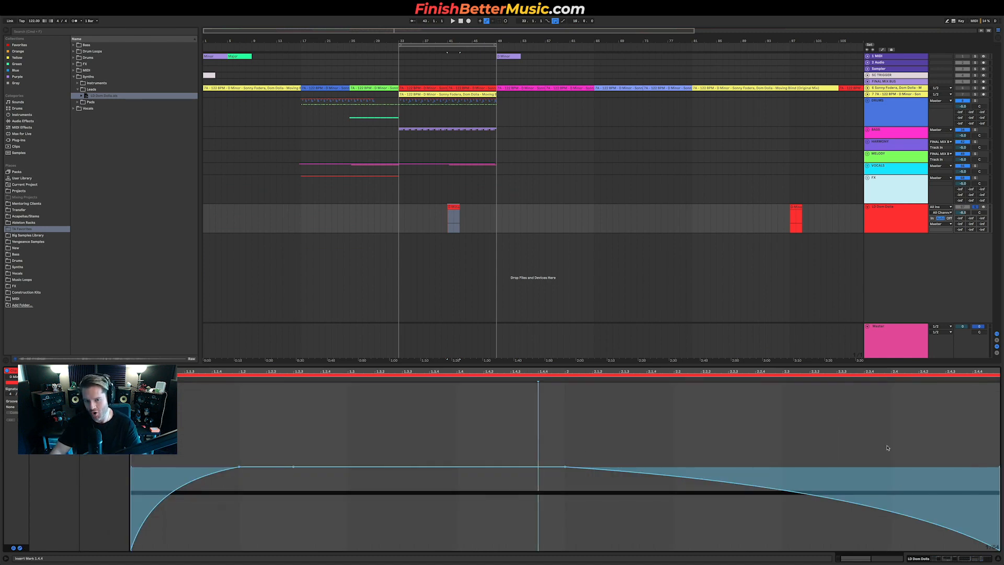
{"action": "double_click", "coordinate": [455, 207]}
{"action": "key", "text": "shift+Tab"}
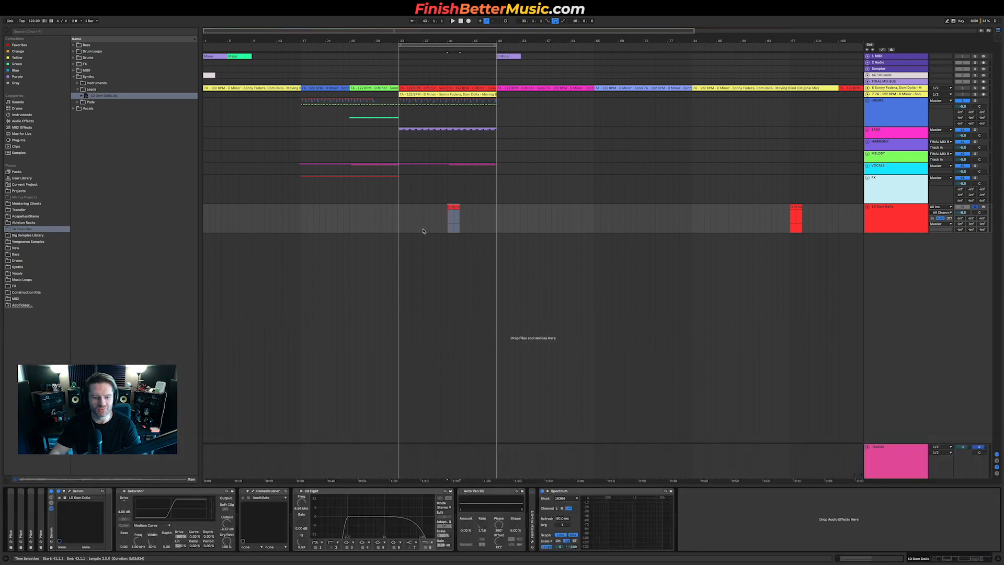
{"action": "key", "text": "space"}
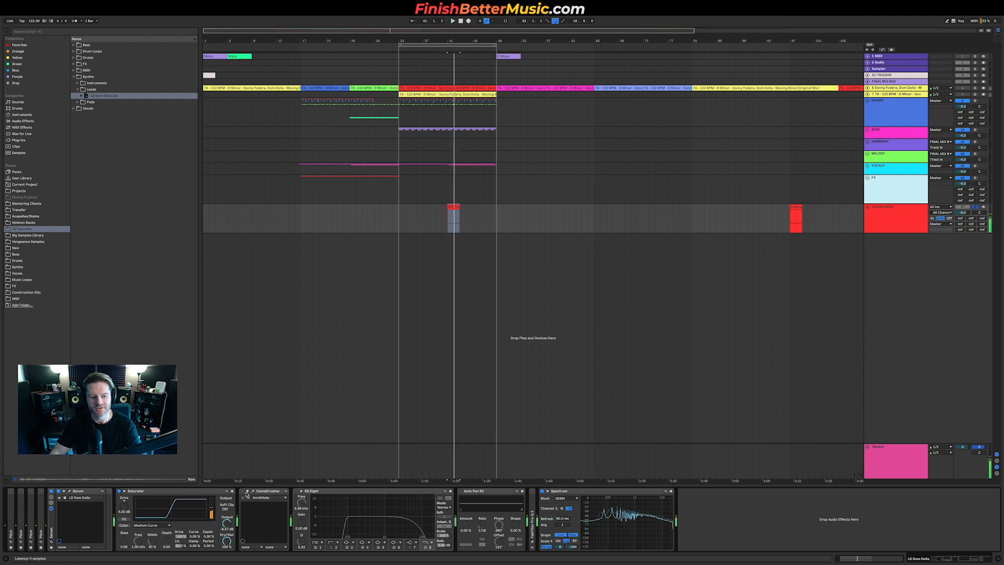
{"action": "key", "text": "space"}
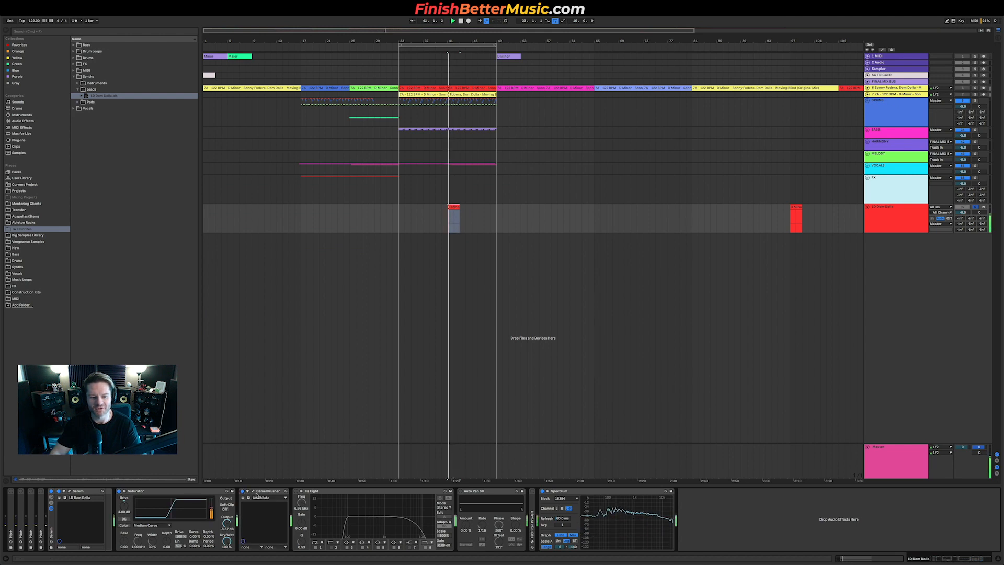
Step: Inspect the CamelCrusher and EQ Eight devices on the lead track and play it
{"action": "left_click", "coordinate": [253, 492]}
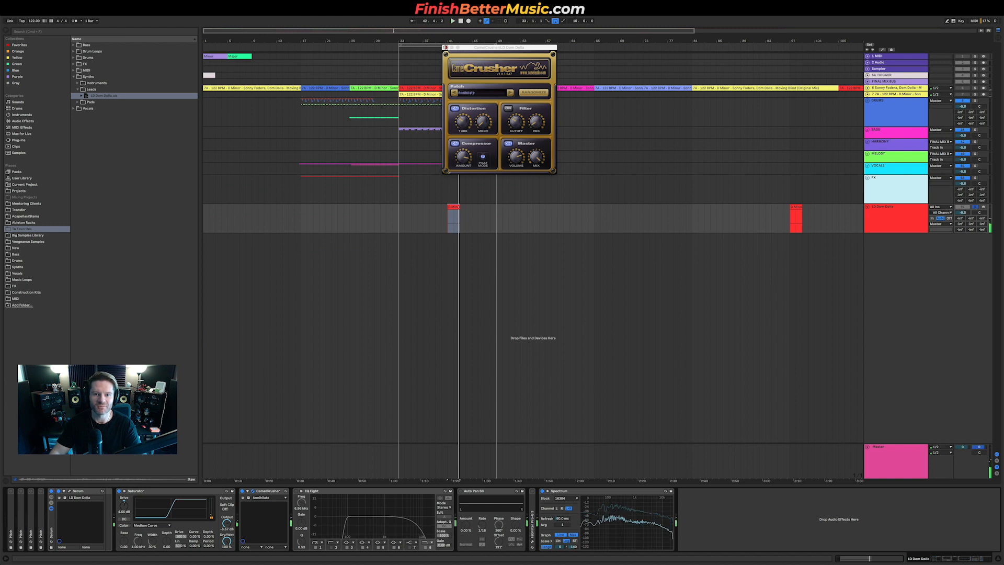
{"action": "left_click", "coordinate": [445, 48]}
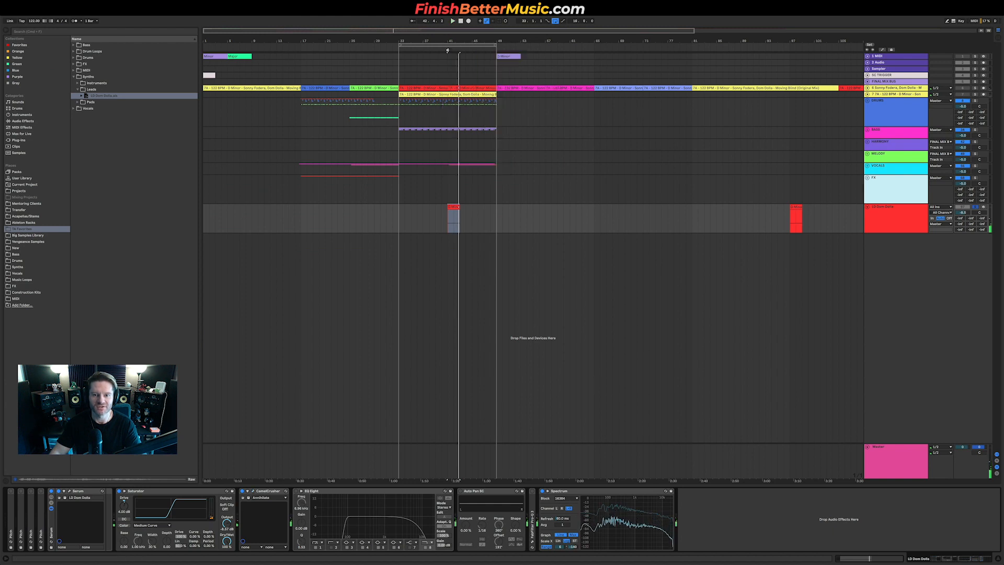
{"action": "left_click", "coordinate": [296, 491]}
{"action": "key", "text": "space"}
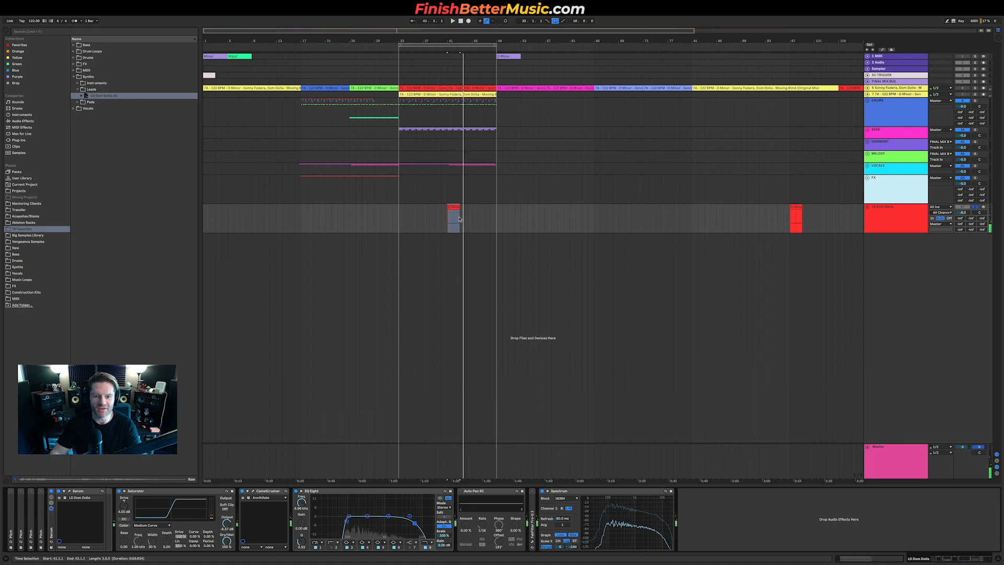
Step: Move the lead clip to the start of the drop section
{"action": "scroll", "coordinate": [497, 215], "scroll_direction": "up", "scroll_amount": 2}
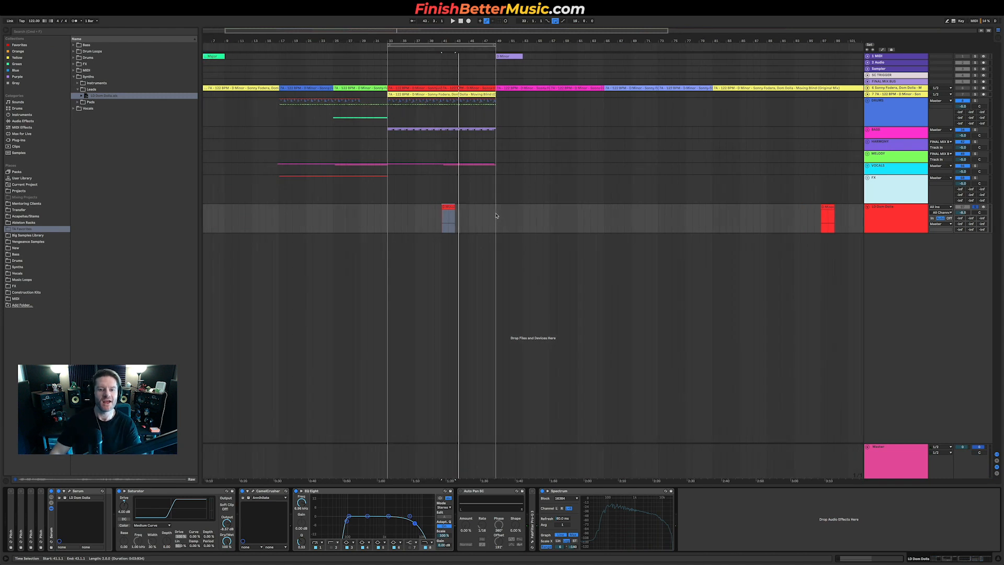
{"action": "left_click", "coordinate": [496, 215]}
{"action": "left_click_drag", "start_coordinate": [448, 208], "coordinate": [394, 209]}
{"action": "scroll", "coordinate": [446, 218], "scroll_direction": "down", "scroll_amount": 2}
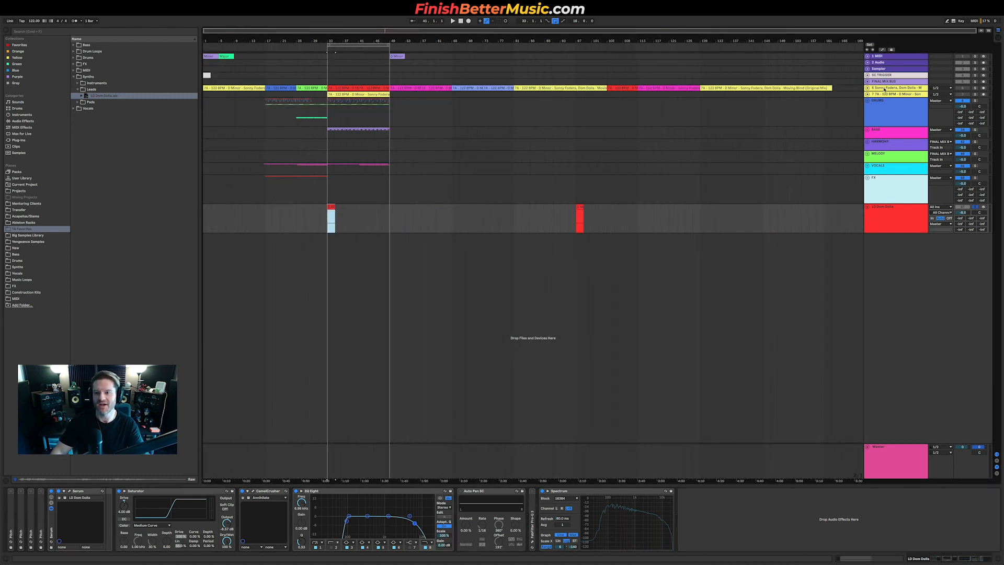
Step: Move a section of the Moving Blind reference onto the second reference track at the drop and expand that track
{"action": "left_click", "coordinate": [893, 87]}
{"action": "left_click", "coordinate": [867, 88]}
{"action": "left_click", "coordinate": [616, 87]}
{"action": "left_click", "coordinate": [650, 88], "text": "shift"}
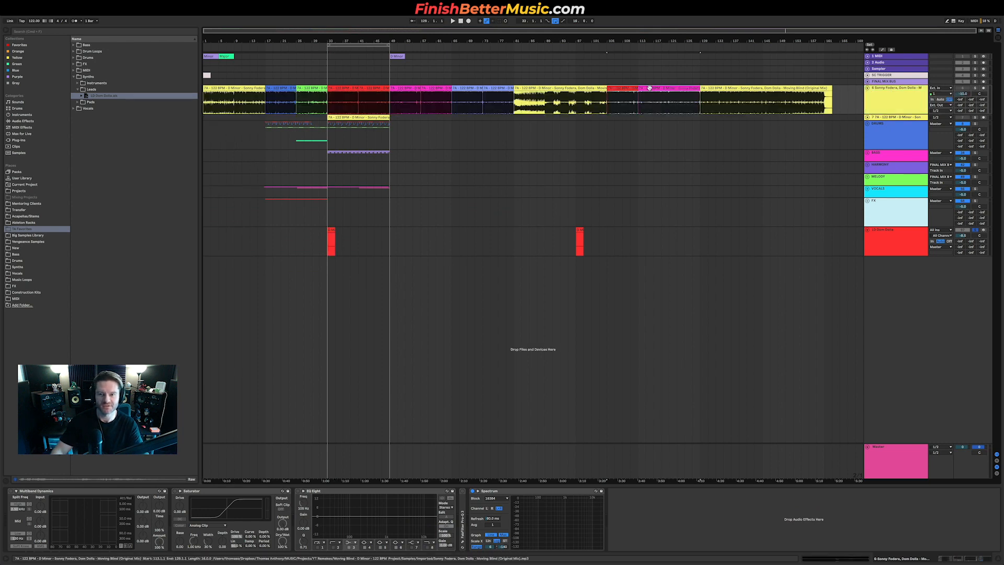
{"action": "left_click_drag", "start_coordinate": [621, 88], "coordinate": [349, 117]}
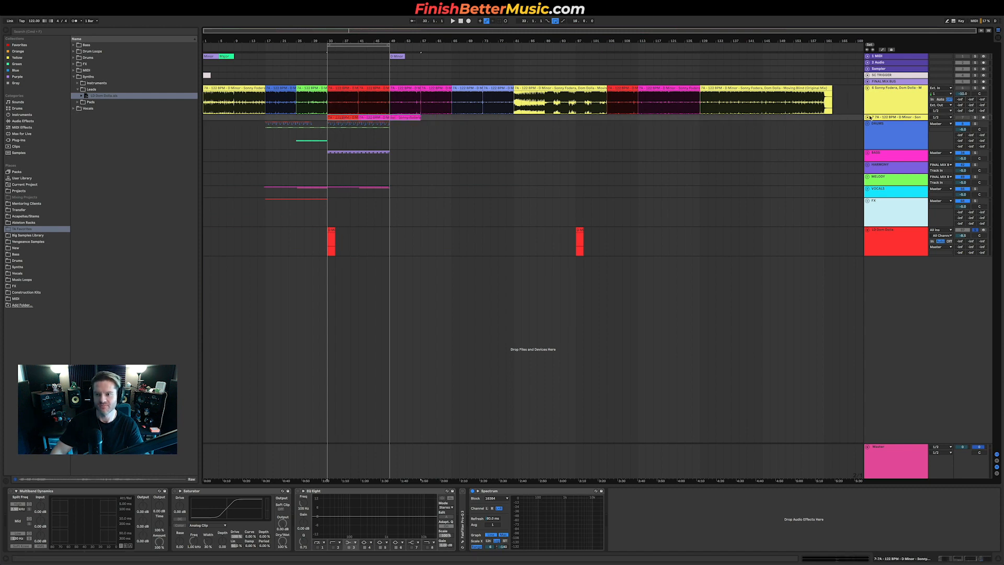
{"action": "left_click", "coordinate": [868, 117]}
{"action": "scroll", "coordinate": [383, 137], "scroll_direction": "up", "scroll_amount": 5}
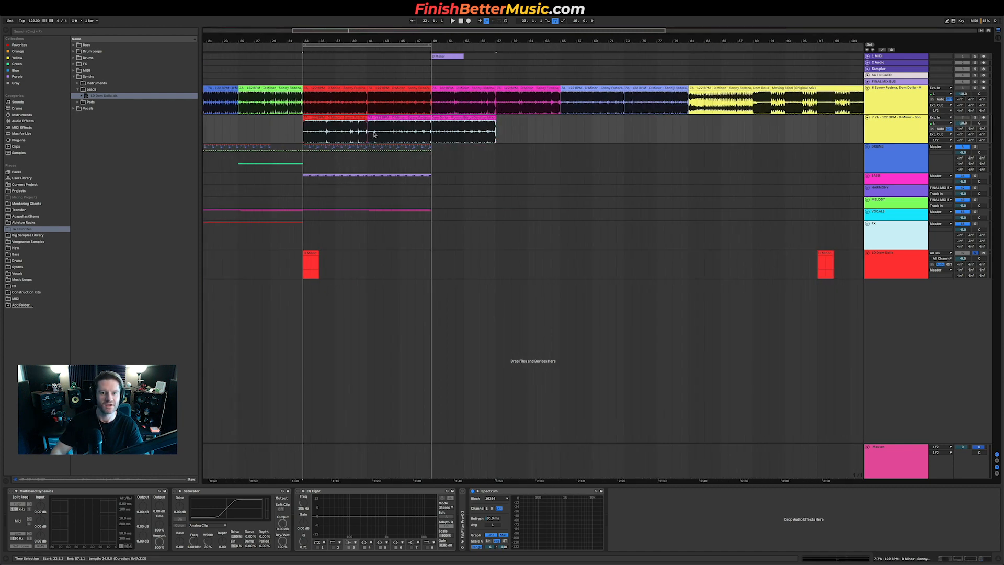
Step: Copy the lead clip to a spot a few bars before the drop, then play from later in the song
{"action": "left_click_drag", "start_coordinate": [472, 258], "coordinate": [344, 261]}
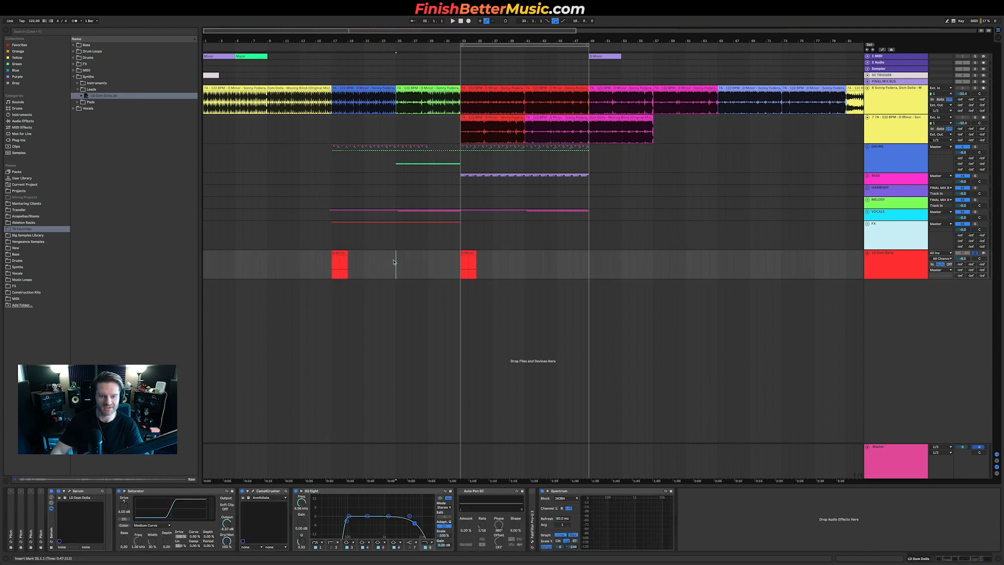
{"action": "left_click_drag", "start_coordinate": [340, 251], "coordinate": [419, 265]}
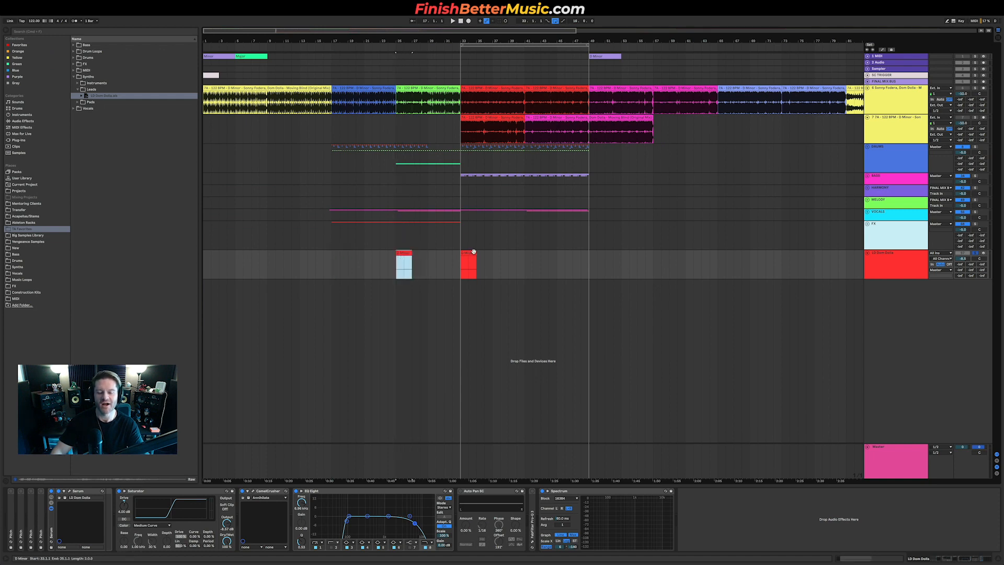
{"action": "scroll", "coordinate": [502, 258], "scroll_direction": "down", "scroll_amount": 5}
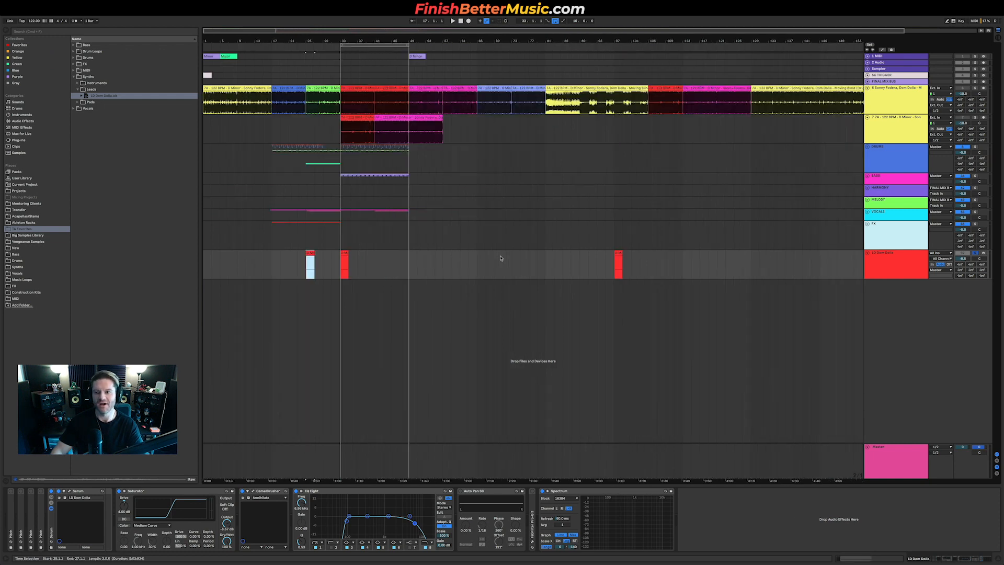
{"action": "left_click", "coordinate": [592, 100]}
{"action": "key", "text": "space"}
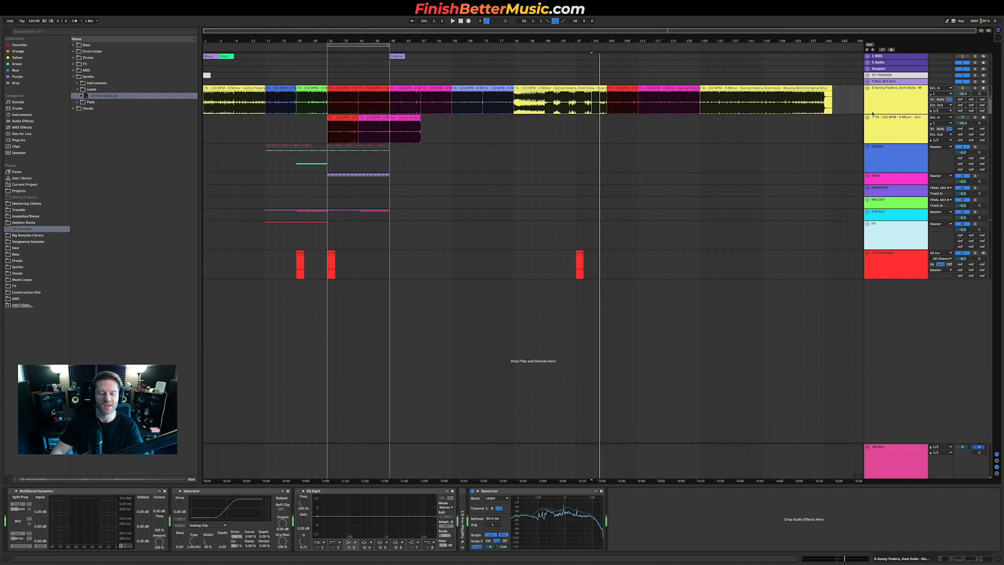
Step: Move the LD Dom Dolla lead track into the MELODY group
{"action": "scroll", "coordinate": [289, 263], "scroll_direction": "up", "scroll_amount": 5}
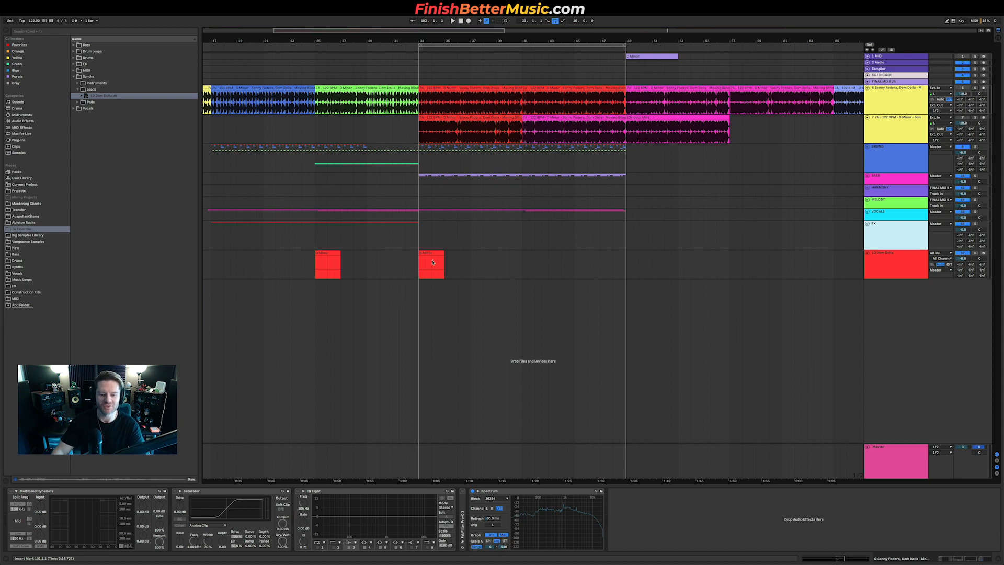
{"action": "left_click", "coordinate": [877, 258]}
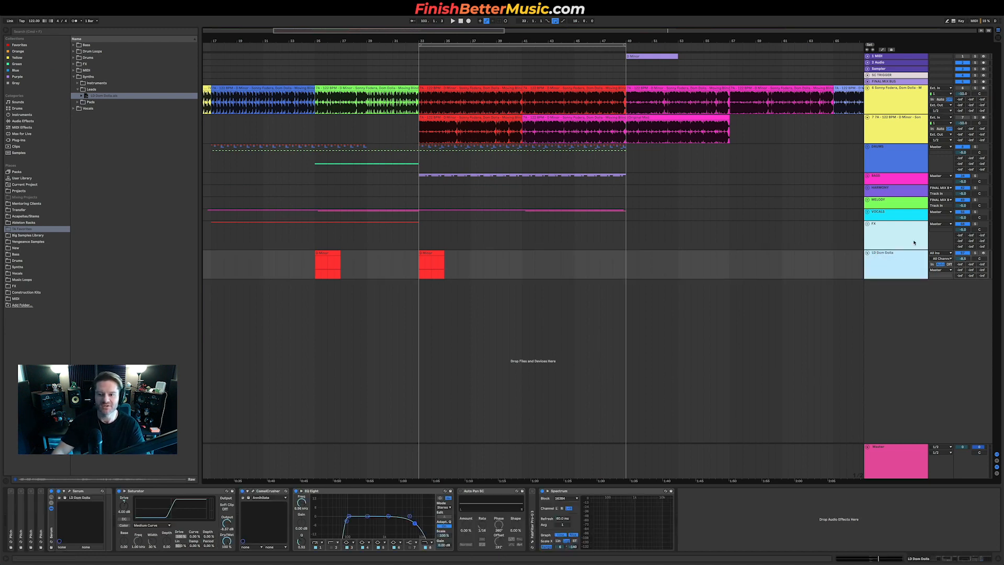
{"action": "left_click", "coordinate": [875, 205]}
{"action": "left_click", "coordinate": [868, 199]}
{"action": "left_click_drag", "start_coordinate": [889, 407], "coordinate": [897, 254]}
{"action": "left_click_drag", "start_coordinate": [890, 219], "coordinate": [890, 219]}
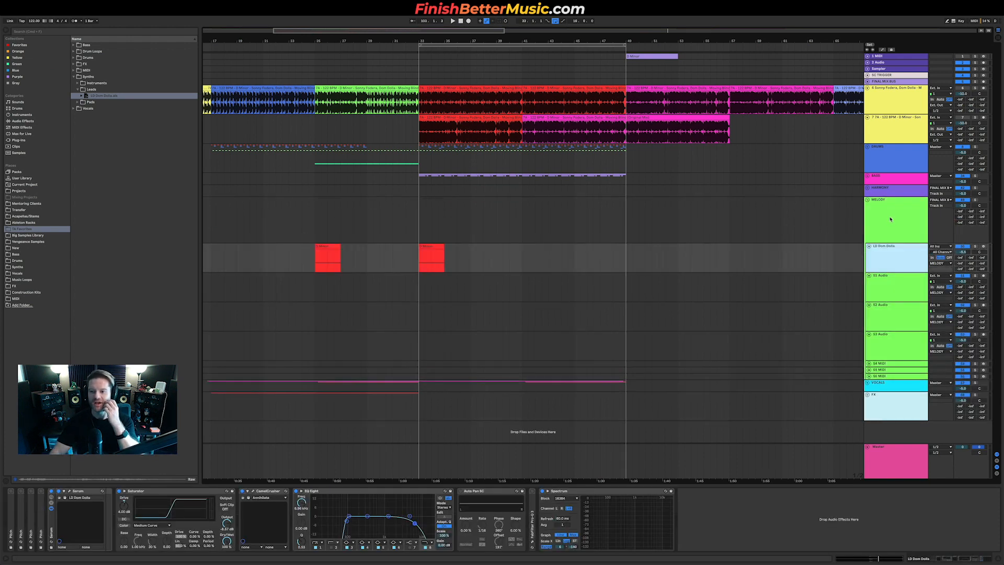
Step: Open the plugin on the MELODY group to check its settings, then play the arrangement
{"action": "left_click", "coordinate": [891, 219]}
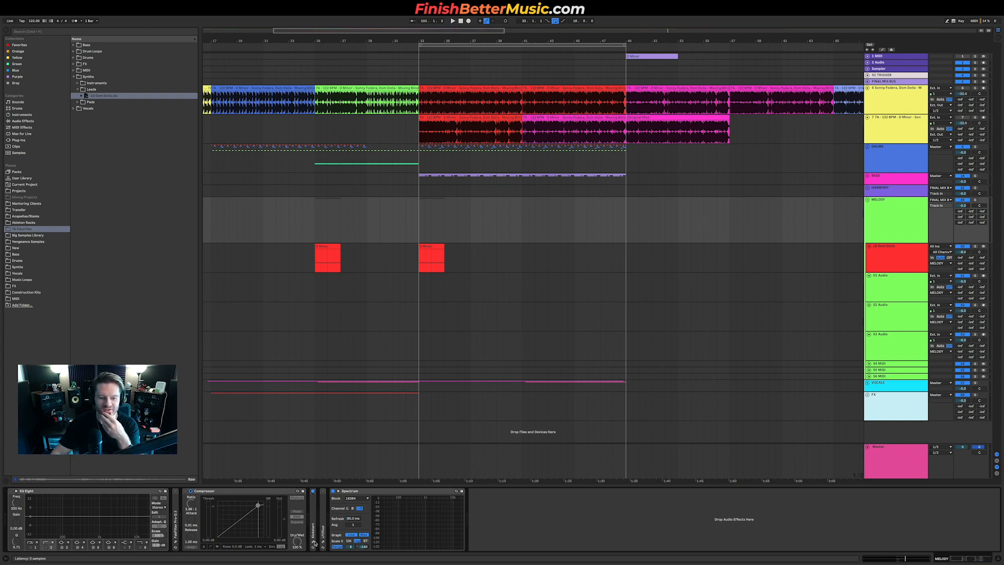
{"action": "left_click", "coordinate": [315, 543]}
{"action": "left_click", "coordinate": [204, 104]}
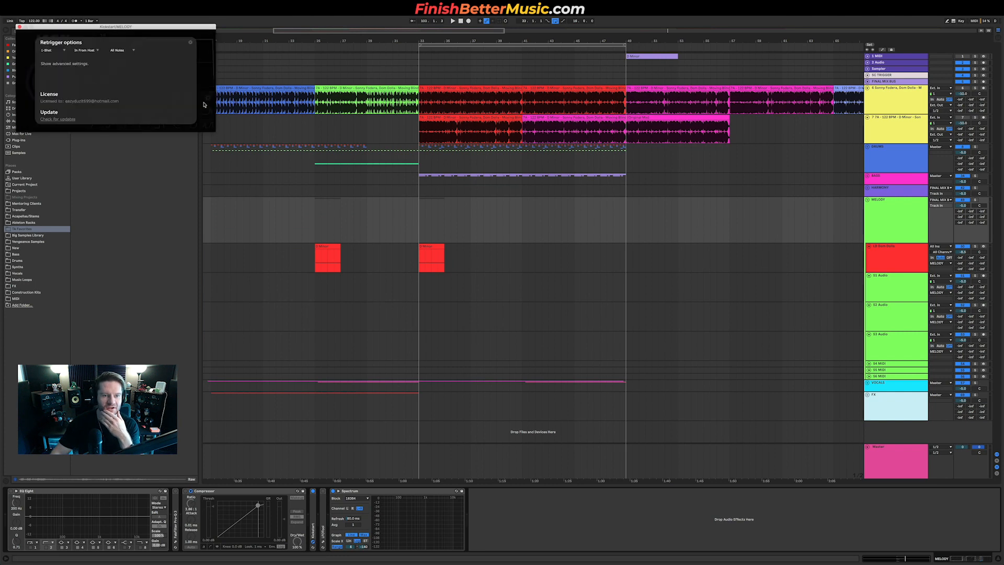
{"action": "left_click", "coordinate": [19, 27]}
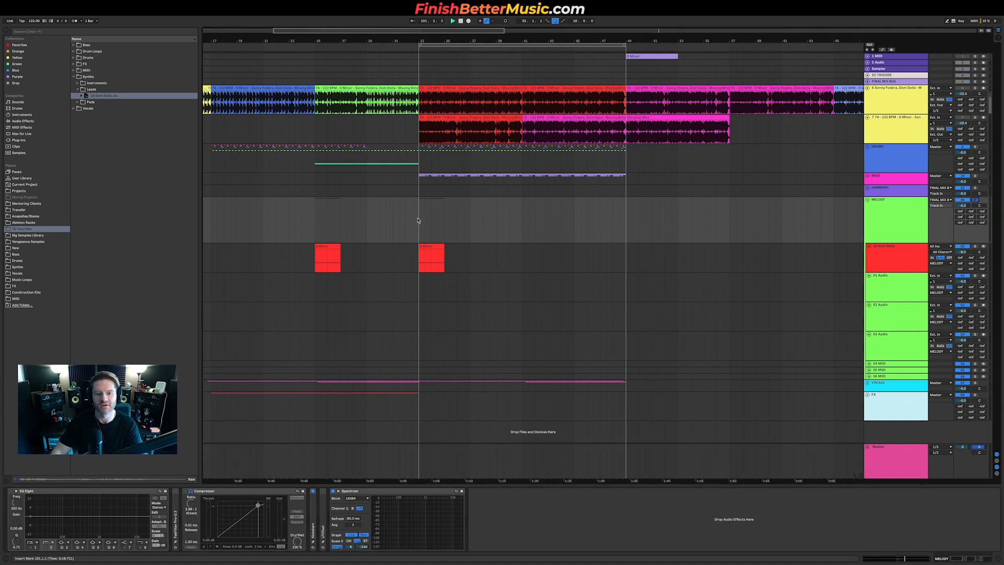
{"action": "key", "text": "space"}
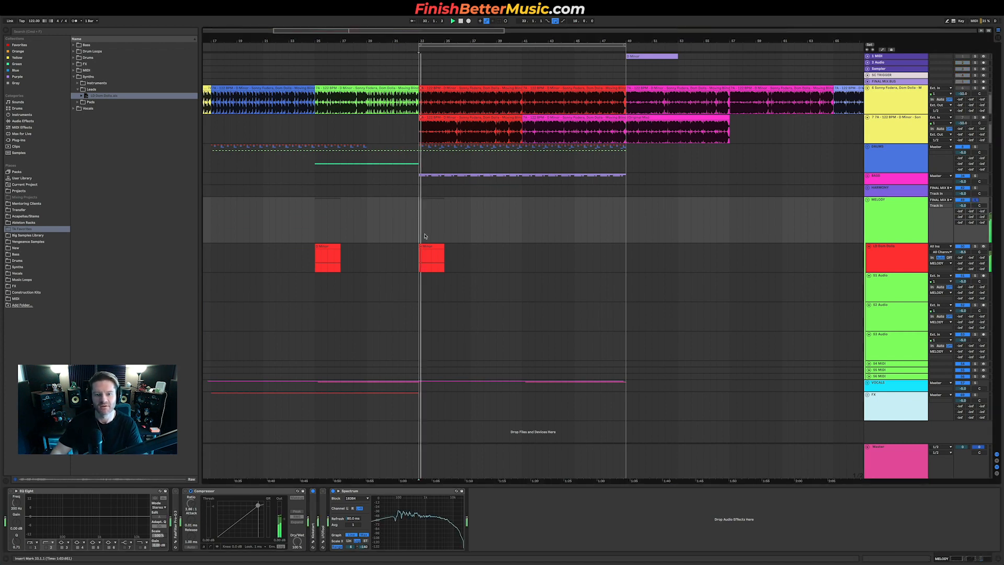
Step: Route the MELODY group's output to Master
{"action": "left_click", "coordinate": [939, 200]}
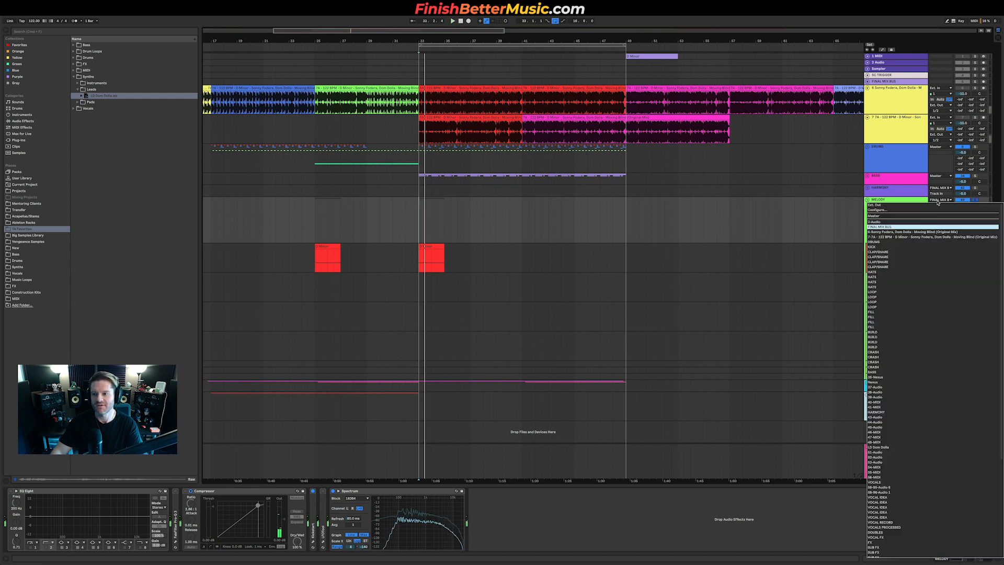
{"action": "left_click", "coordinate": [917, 218]}
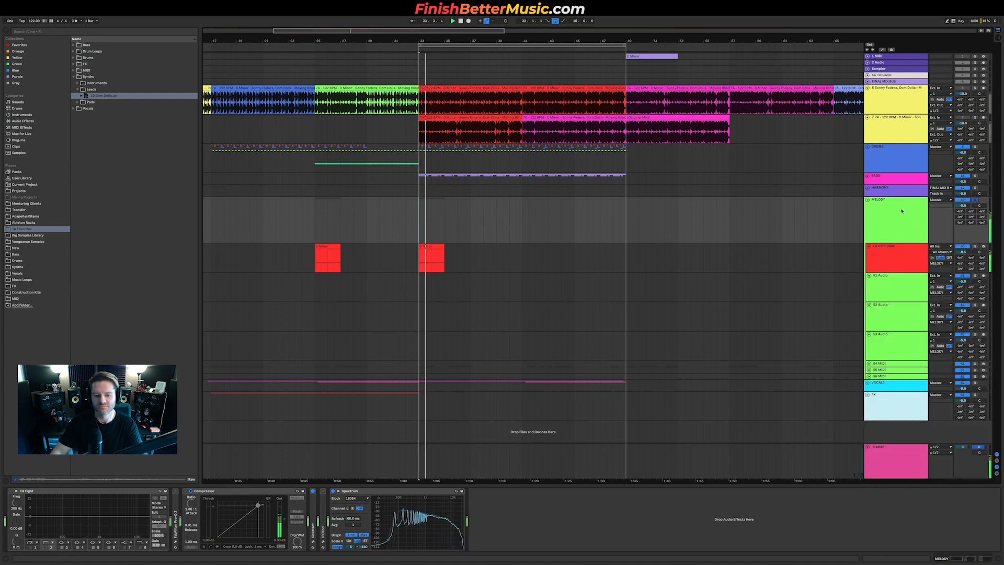
{"action": "key", "text": "w"}
{"action": "key", "text": "space"}
Step: Zoom out to the whole arrangement and play from the lead clip before the drop
{"action": "left_click", "coordinate": [226, 69]}
{"action": "left_click_drag", "start_coordinate": [212, 76], "coordinate": [390, 76]}
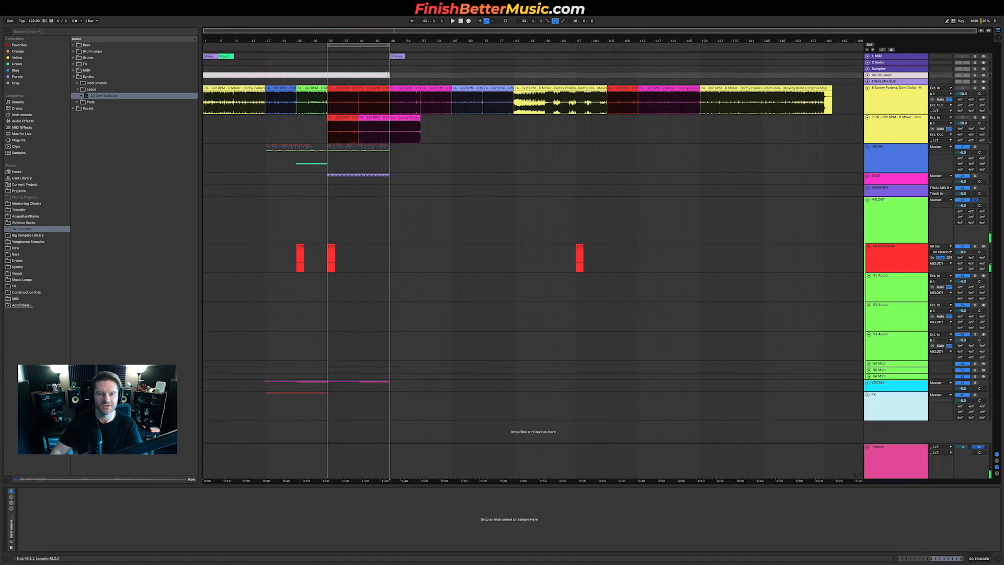
{"action": "left_click", "coordinate": [325, 268]}
{"action": "key", "text": "space"}
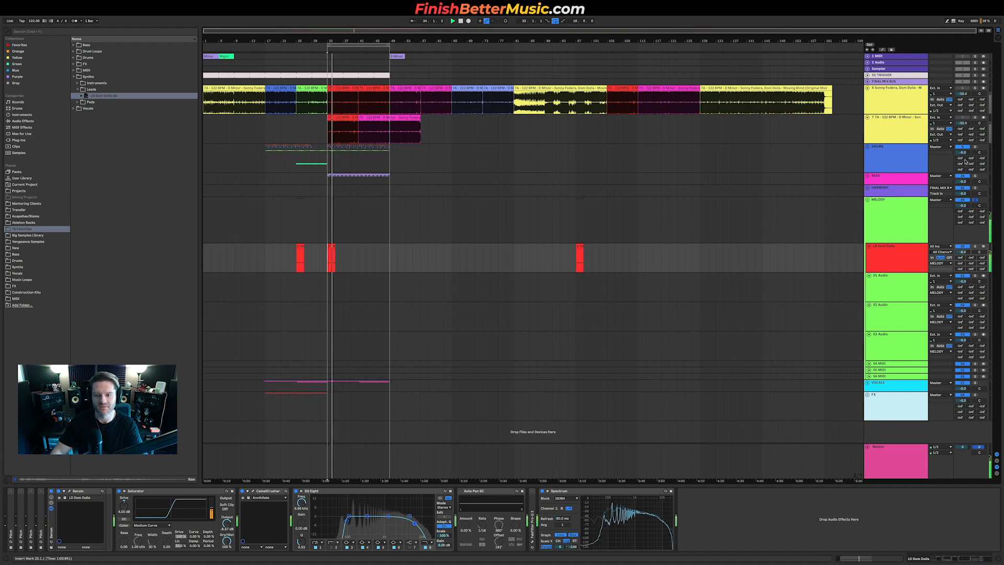
Step: Open the Nicky Romero Kickstart plugin on the MELODY group and play the section with it
{"action": "key", "text": "Up"}
{"action": "left_click", "coordinate": [312, 542]}
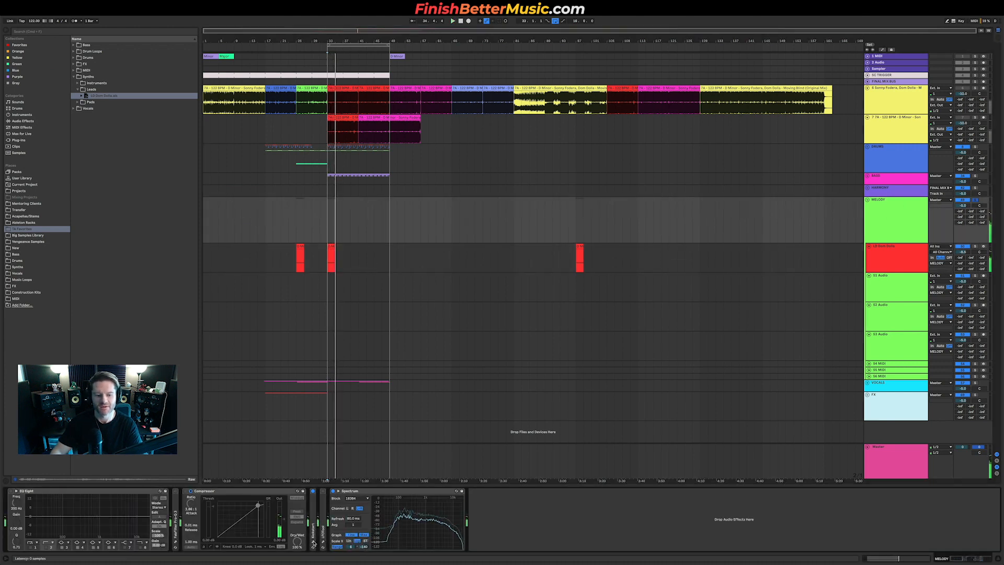
{"action": "left_click_drag", "start_coordinate": [54, 83], "coordinate": [53, 83]}
{"action": "key", "text": "space"}
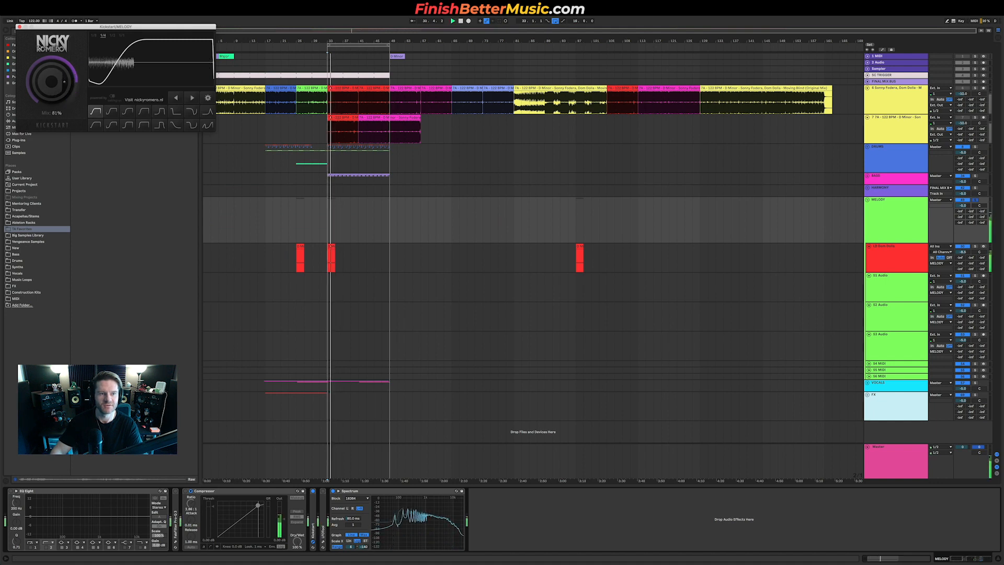
{"action": "left_click", "coordinate": [20, 26]}
{"action": "key", "text": "space"}
Step: Open the lead's Serum synth to inspect its patch, then play the build-up
{"action": "scroll", "coordinate": [387, 259], "scroll_direction": "up", "scroll_amount": 8}
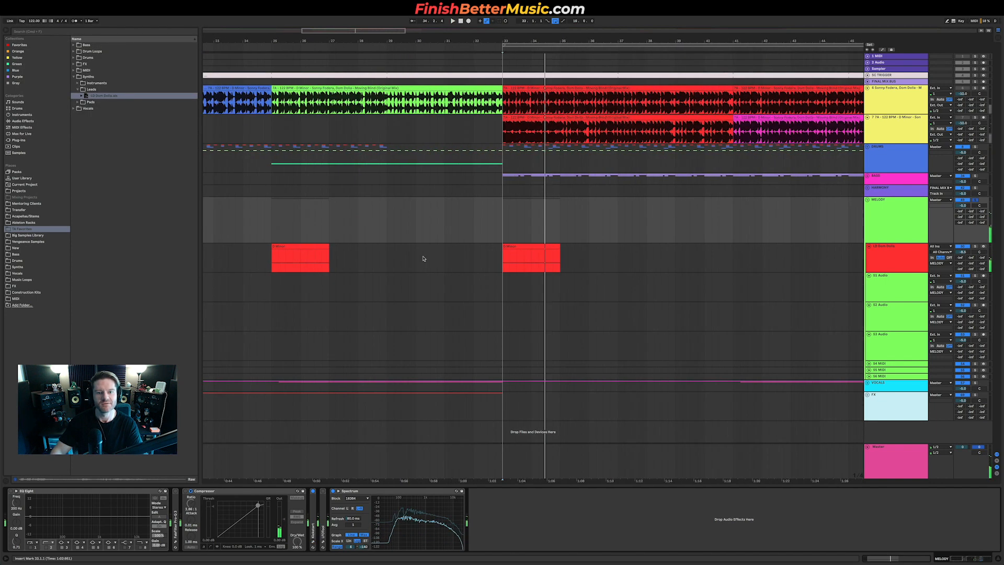
{"action": "left_click", "coordinate": [380, 261]}
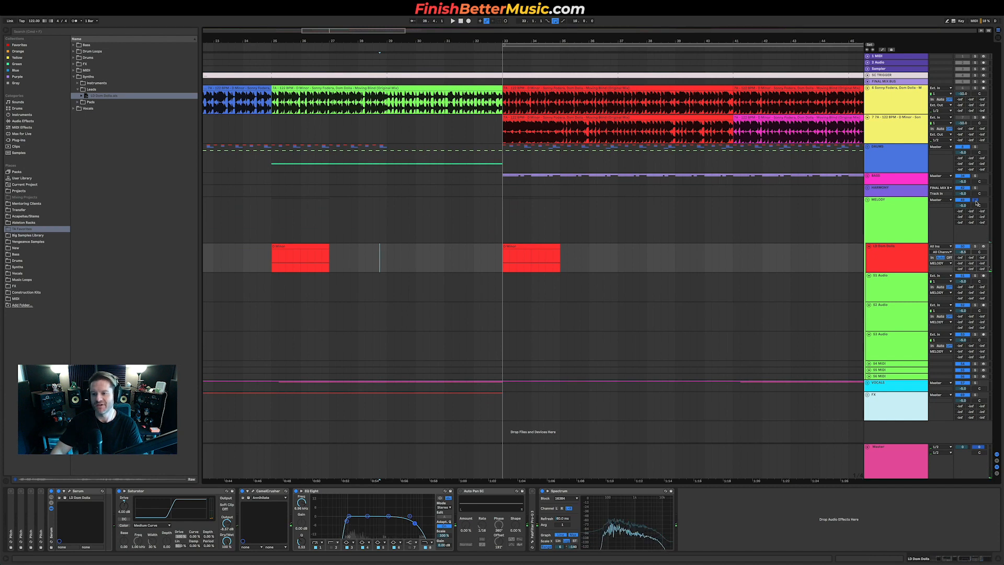
{"action": "left_click", "coordinate": [70, 492]}
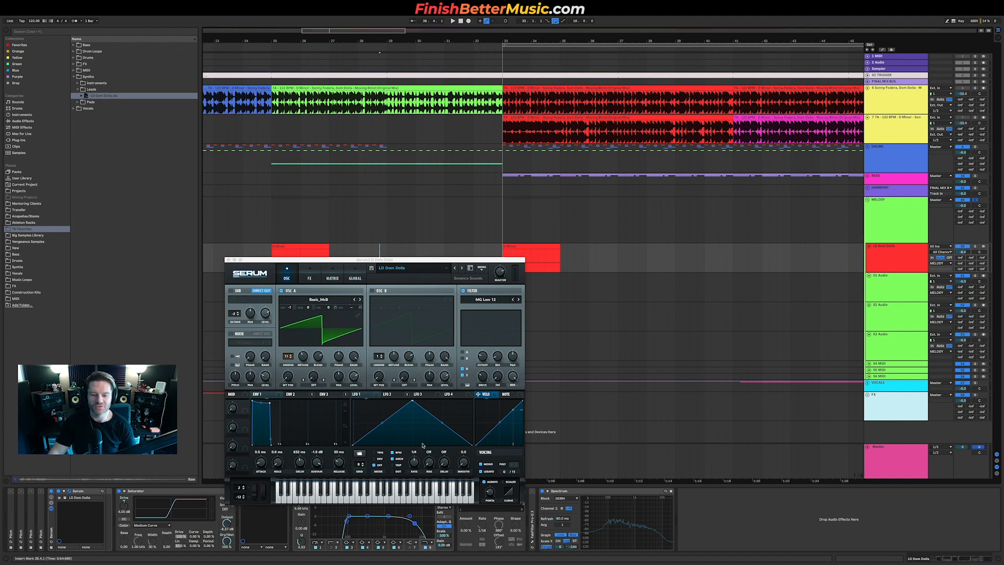
{"action": "left_click", "coordinate": [228, 259]}
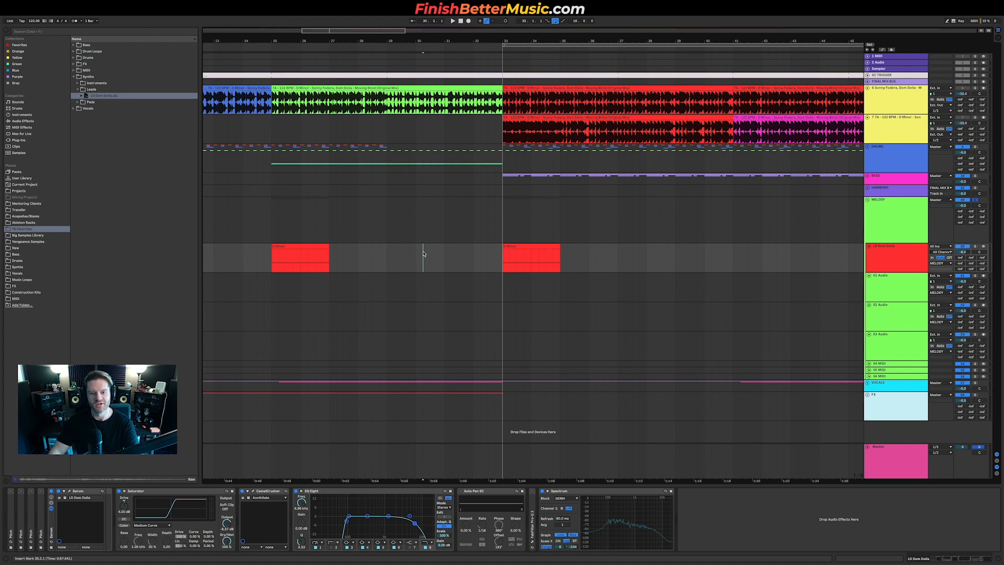
{"action": "key", "text": "space"}
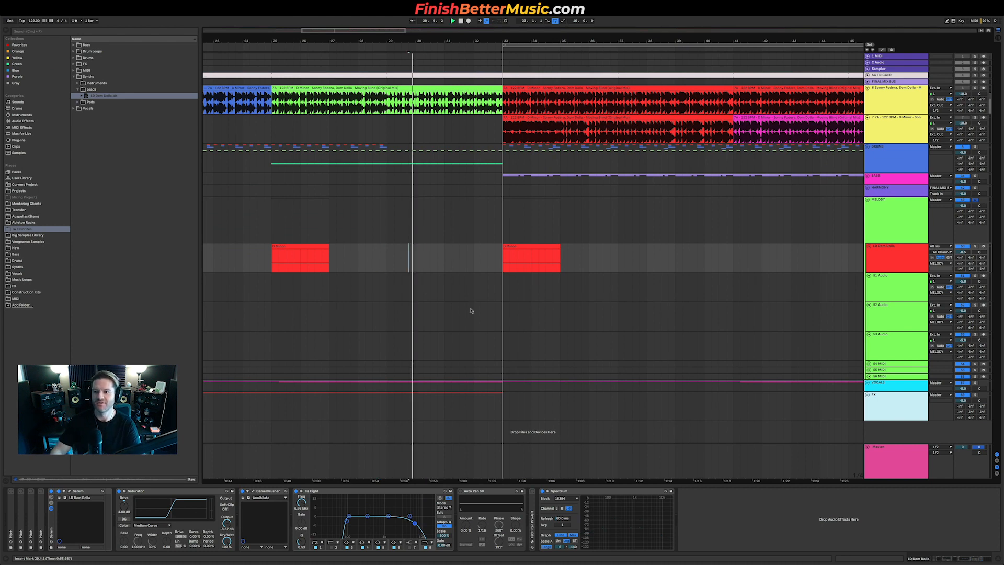
Step: Play the Moving Blind reference from the drop to compare against the lead
{"action": "left_click", "coordinate": [976, 246]}
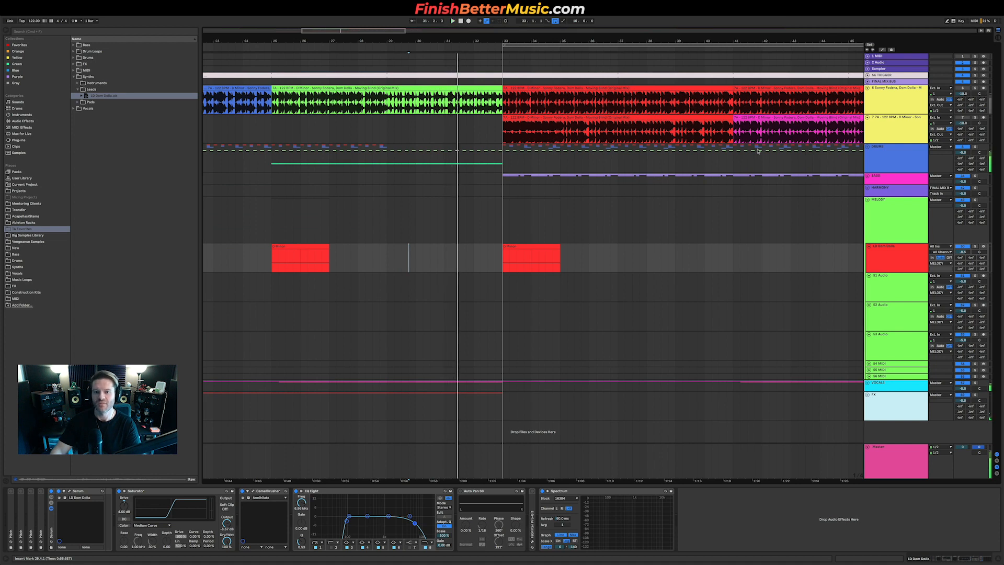
{"action": "left_click", "coordinate": [504, 132]}
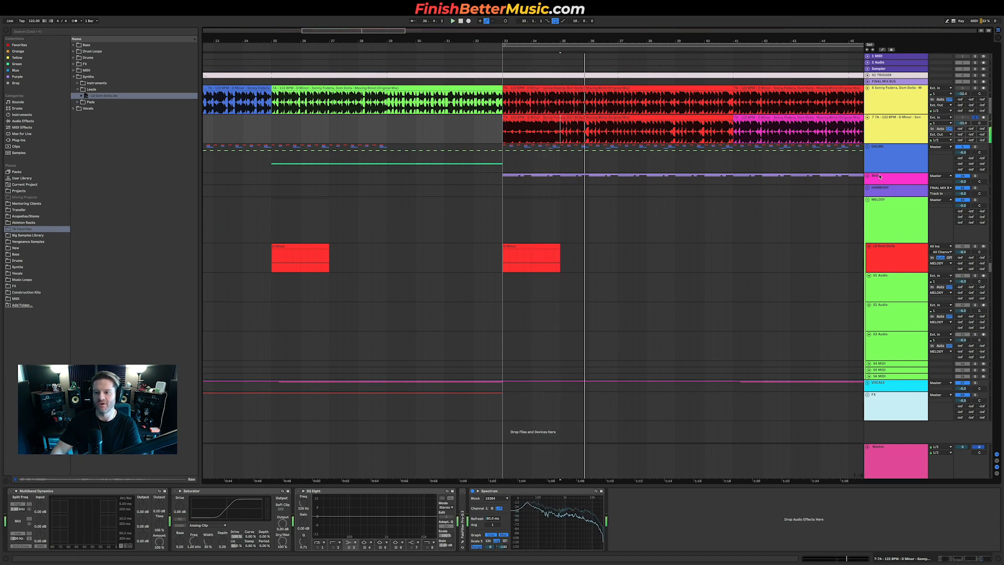
{"action": "key", "text": "space"}
Step: Collapse the BASS and MELODY groups and expand the VOCALS group to show its audio tracks
{"action": "scroll", "coordinate": [789, 187], "scroll_direction": "down", "scroll_amount": 5}
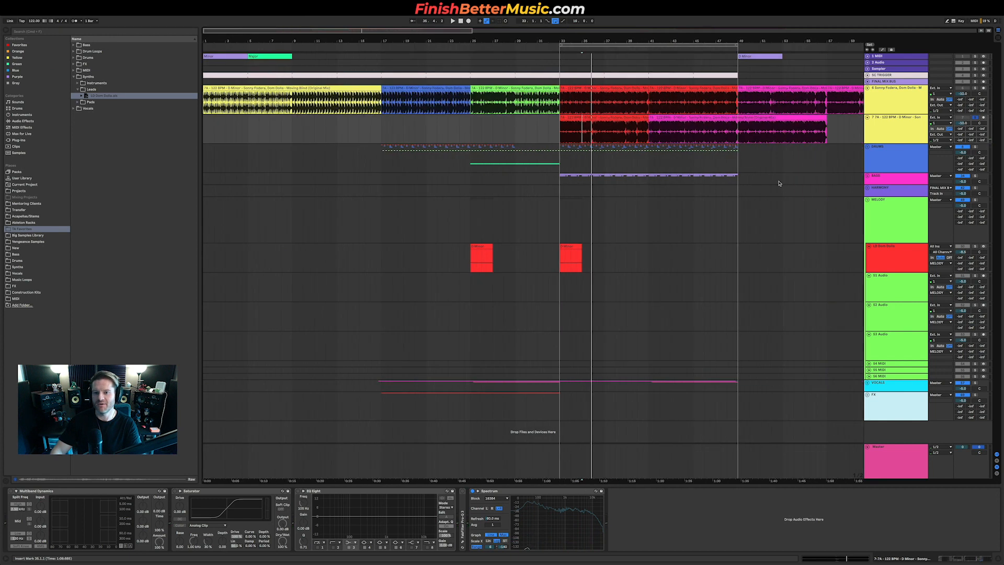
{"action": "left_click", "coordinate": [869, 177]}
{"action": "left_click", "coordinate": [868, 177]}
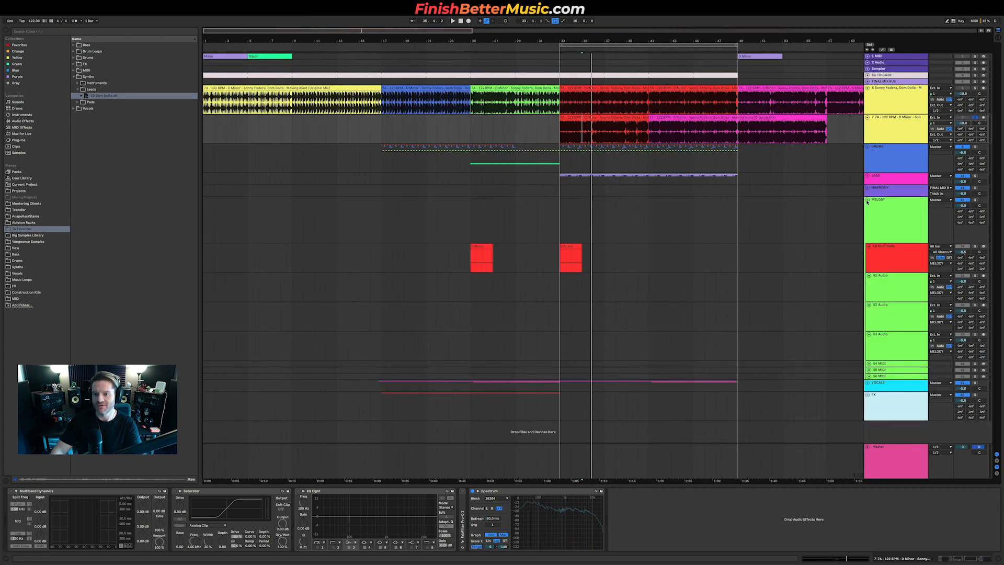
{"action": "left_click", "coordinate": [866, 201]}
{"action": "left_click", "coordinate": [871, 216]}
{"action": "left_click", "coordinate": [866, 212]}
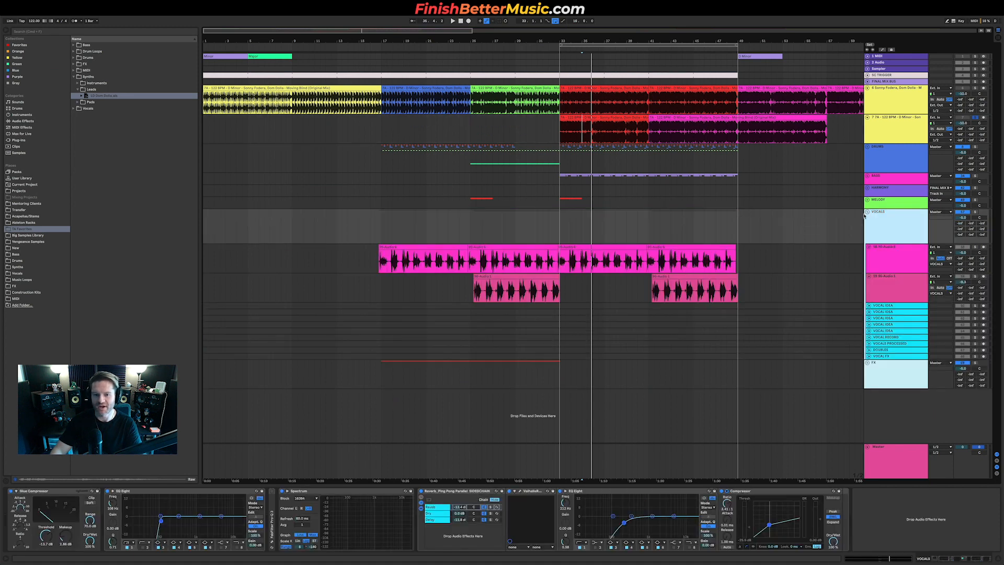
{"action": "scroll", "coordinate": [562, 266], "scroll_direction": "up", "scroll_amount": 3}
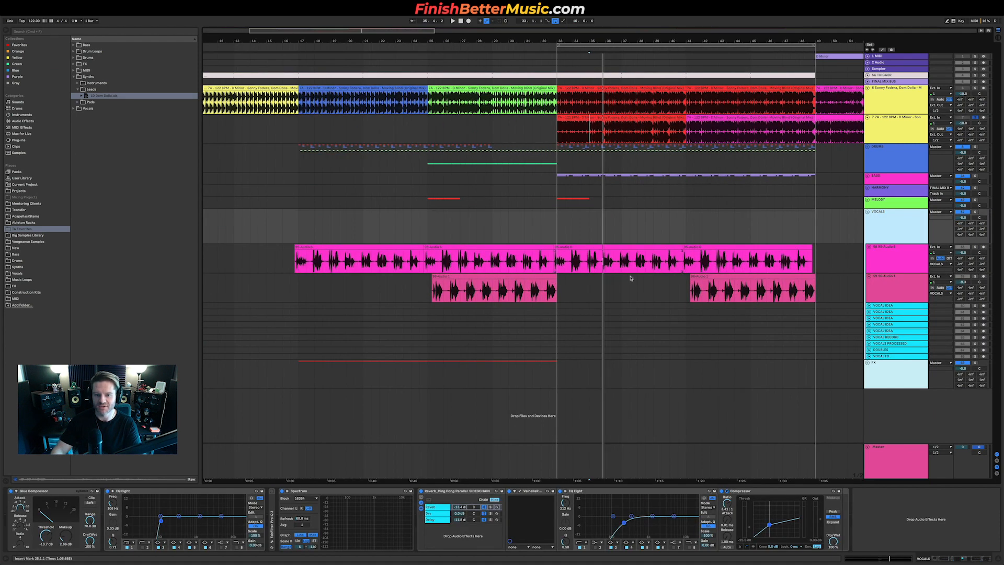
Step: Move a vocal clip on the second vocal audio track into the gap at the start of the drop
{"action": "left_click", "coordinate": [485, 283]}
{"action": "left_click_drag", "start_coordinate": [564, 281], "coordinate": [616, 287]}
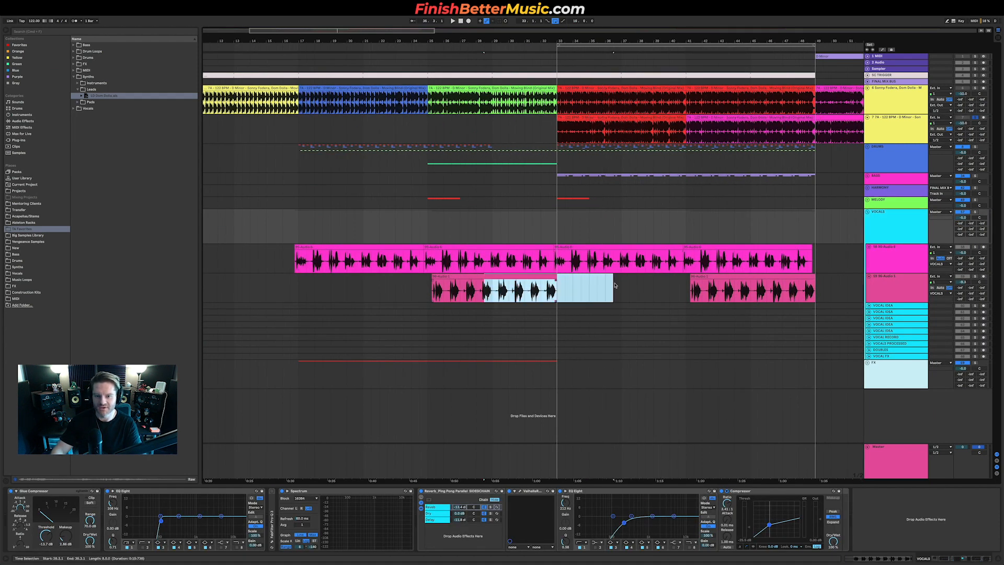
{"action": "left_click", "coordinate": [615, 287]}
{"action": "left_click_drag", "start_coordinate": [705, 276], "coordinate": [576, 282]}
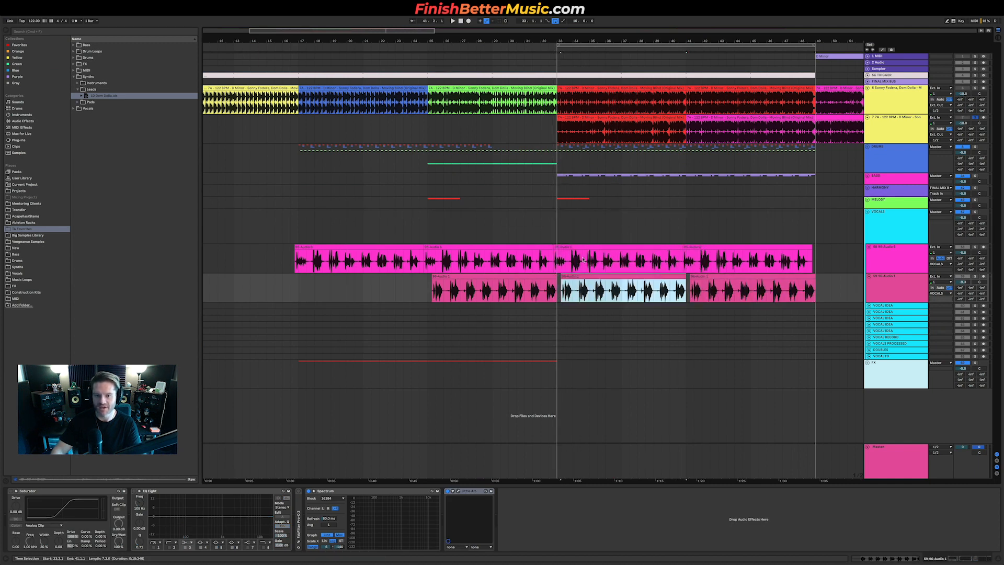
Step: Move the first vocal track's drop clip to after the drop and play the section before it
{"action": "left_click", "coordinate": [622, 246]}
{"action": "scroll", "coordinate": [613, 242], "scroll_direction": "right", "scroll_amount": 5}
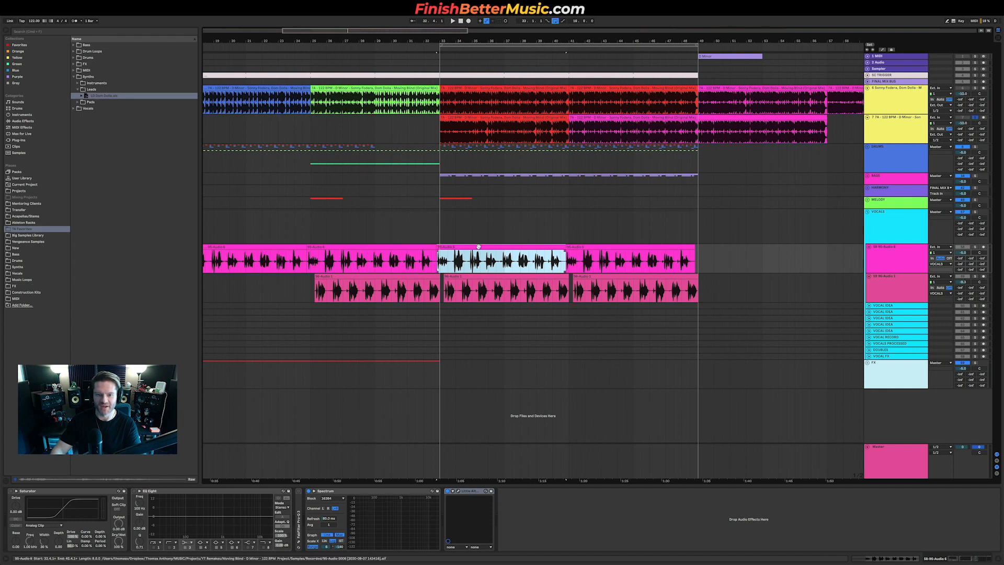
{"action": "left_click", "coordinate": [597, 247], "text": "shift"}
{"action": "left_click_drag", "start_coordinate": [492, 248], "coordinate": [749, 273]}
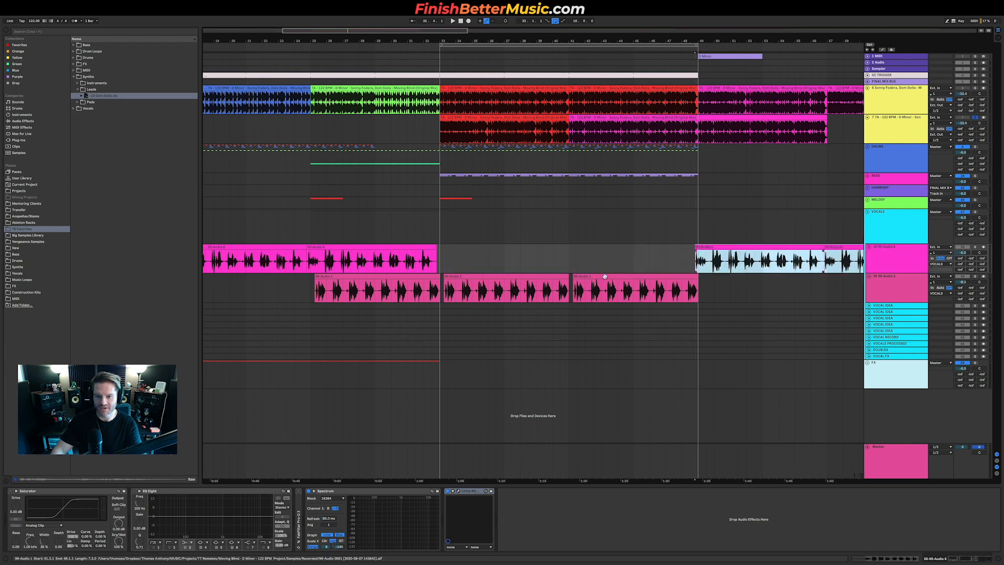
{"action": "key", "text": "space"}
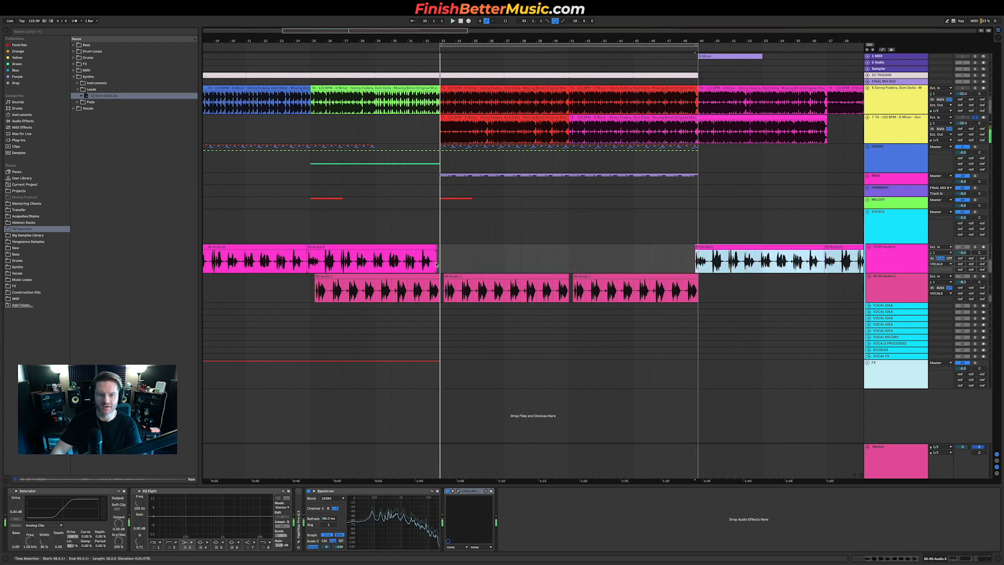
{"action": "left_click", "coordinate": [383, 262]}
{"action": "key", "text": "space"}
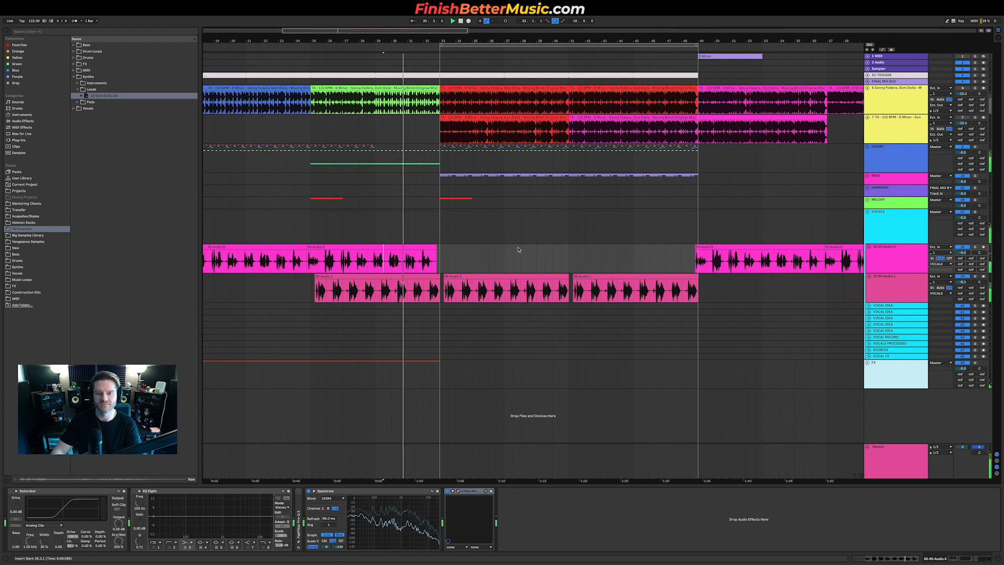
Step: Extend the second reference clip back to the section before the drop and shift the drop vocal clip later
{"action": "left_click_drag", "start_coordinate": [442, 117], "coordinate": [312, 117]}
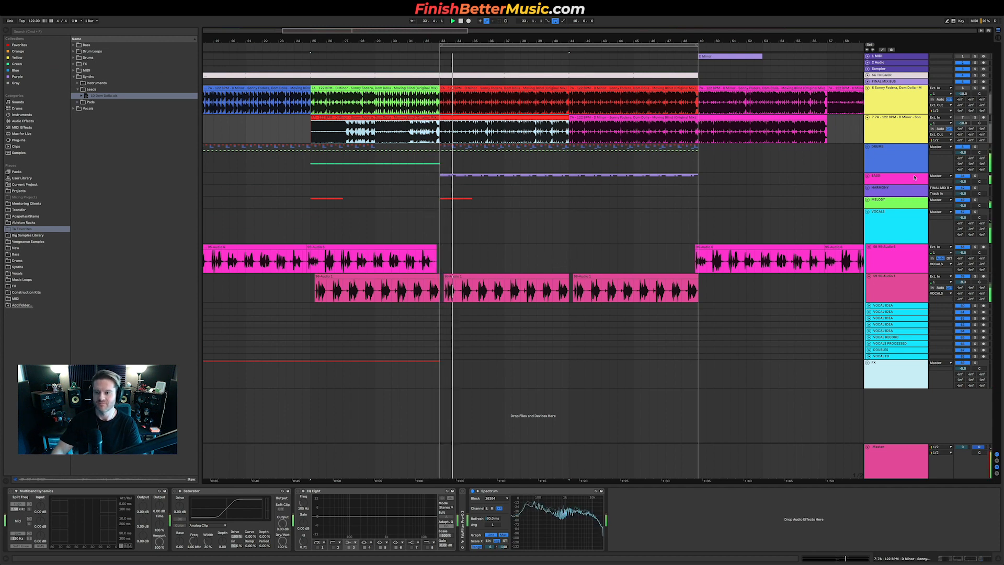
{"action": "left_click_drag", "start_coordinate": [445, 277], "coordinate": [473, 277]}
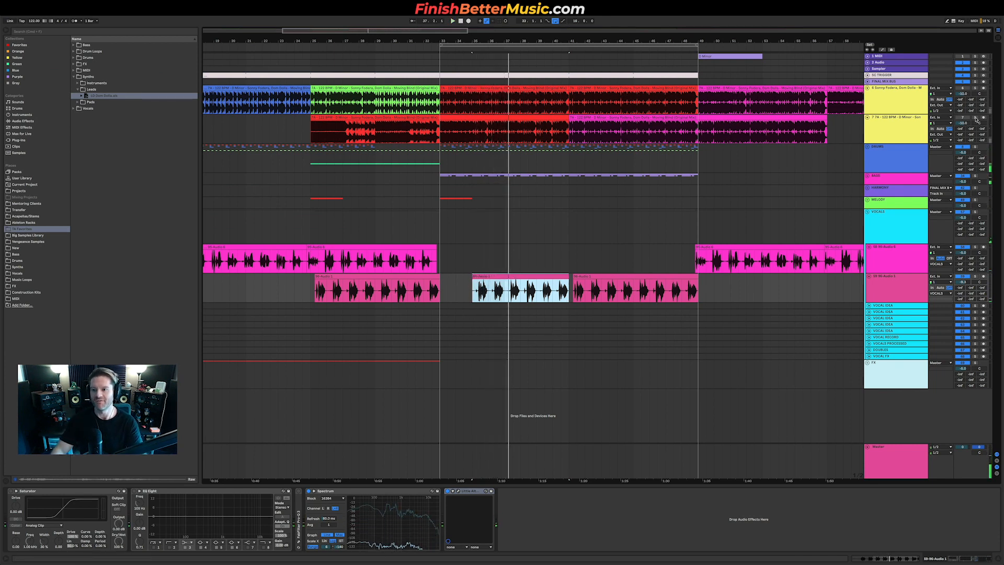
{"action": "left_click", "coordinate": [490, 133]}
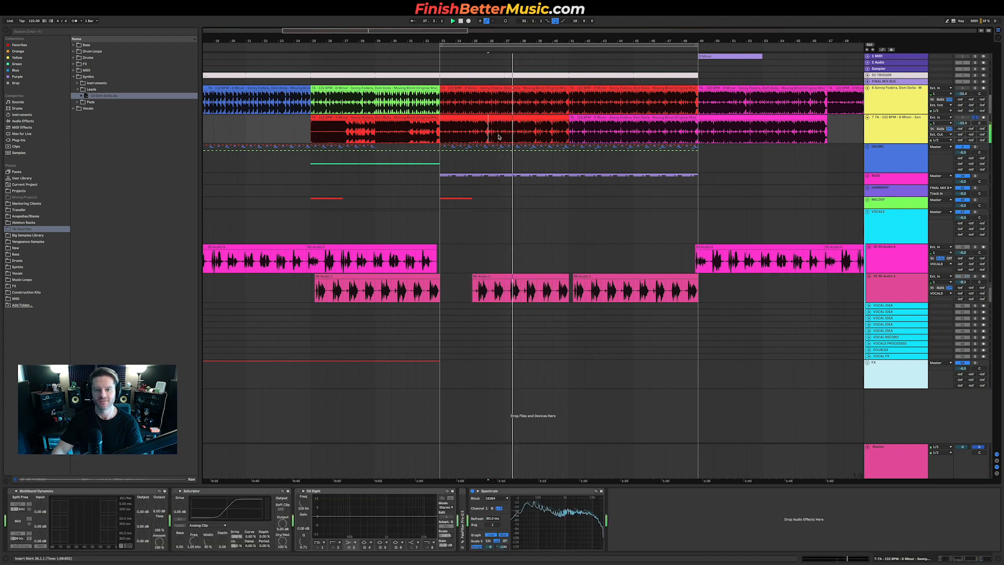
Step: Expand the MELODY group and copy the lead clip to a few bars after the drop
{"action": "left_click", "coordinate": [868, 201]}
{"action": "key", "text": "space"}
{"action": "left_click", "coordinate": [480, 257]}
{"action": "left_click_drag", "start_coordinate": [448, 246], "coordinate": [515, 252]}
Step: Add an Arpeggiator MIDI effect to the LD Dom Dolla lead track
{"action": "left_click", "coordinate": [512, 265]}
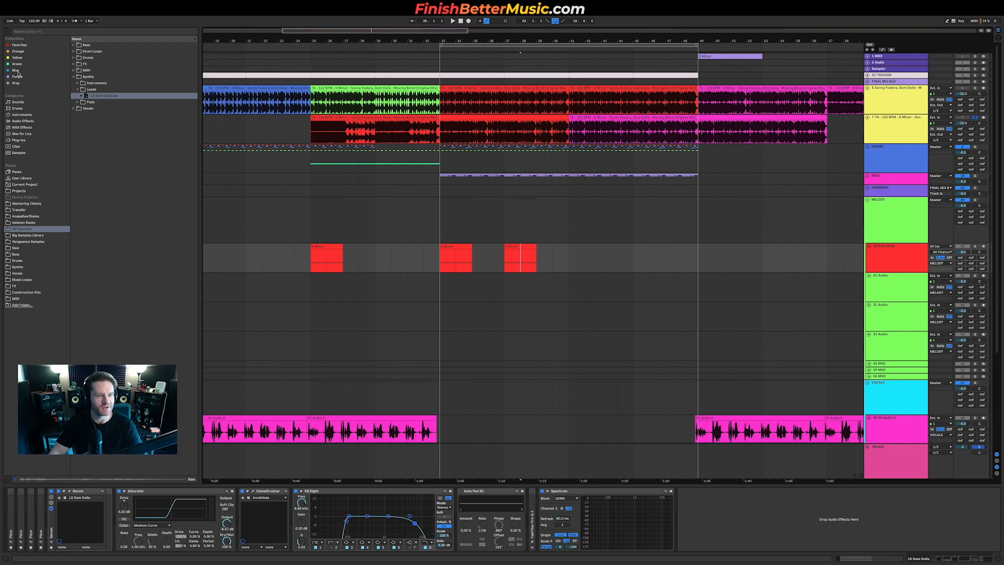
{"action": "left_click", "coordinate": [24, 127]}
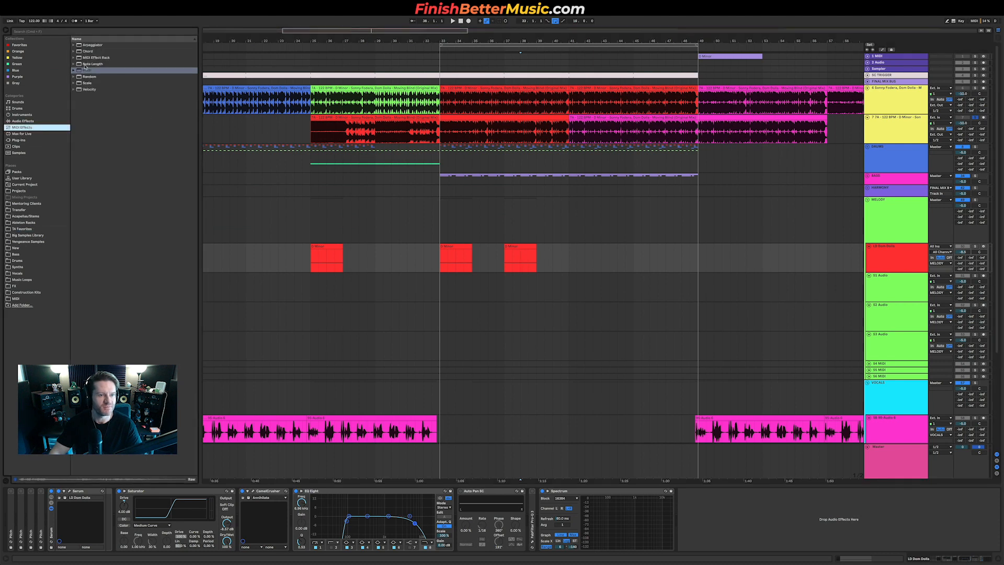
{"action": "mouse_move", "coordinate": [92, 46]}
{"action": "left_mouse_down"}
{"action": "mouse_move", "coordinate": [123, 309]}
{"action": "mouse_move", "coordinate": [124, 526]}
{"action": "mouse_move", "coordinate": [57, 509]}
{"action": "left_mouse_up"}
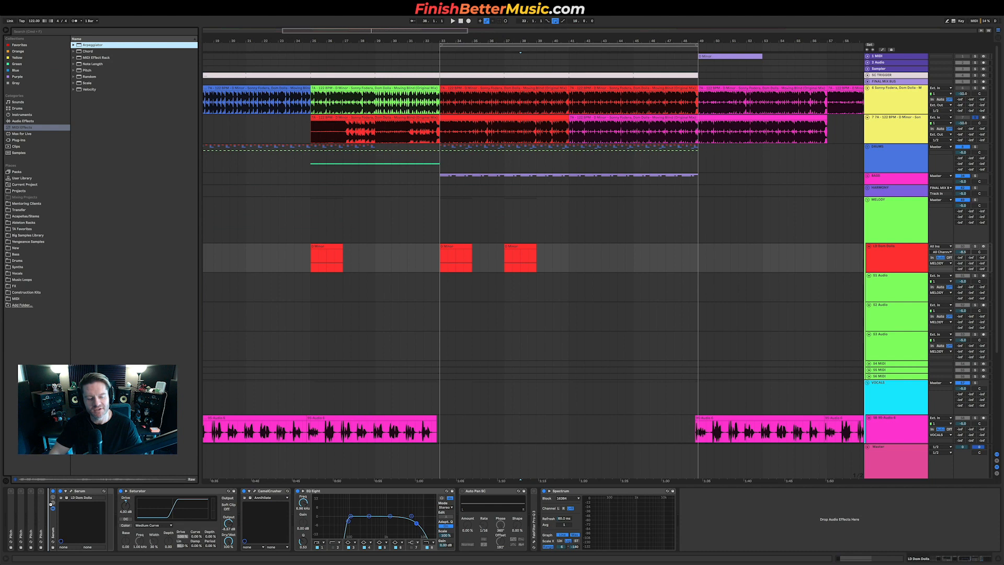
Step: Place the Arpeggiator in the lead track's device chain and play the drop to audition it
{"action": "left_click_drag", "start_coordinate": [53, 506], "coordinate": [54, 508]}
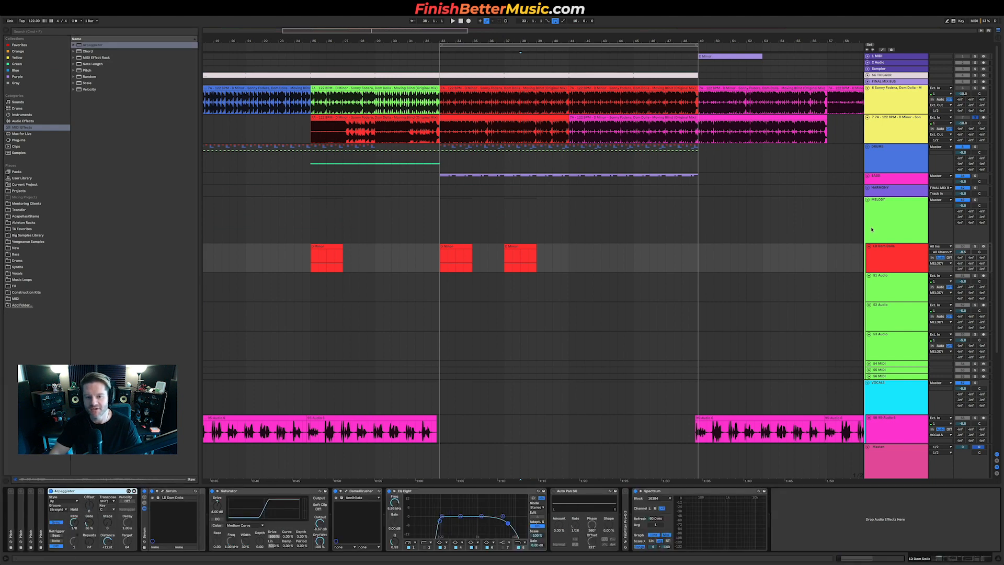
{"action": "left_click", "coordinate": [503, 263]}
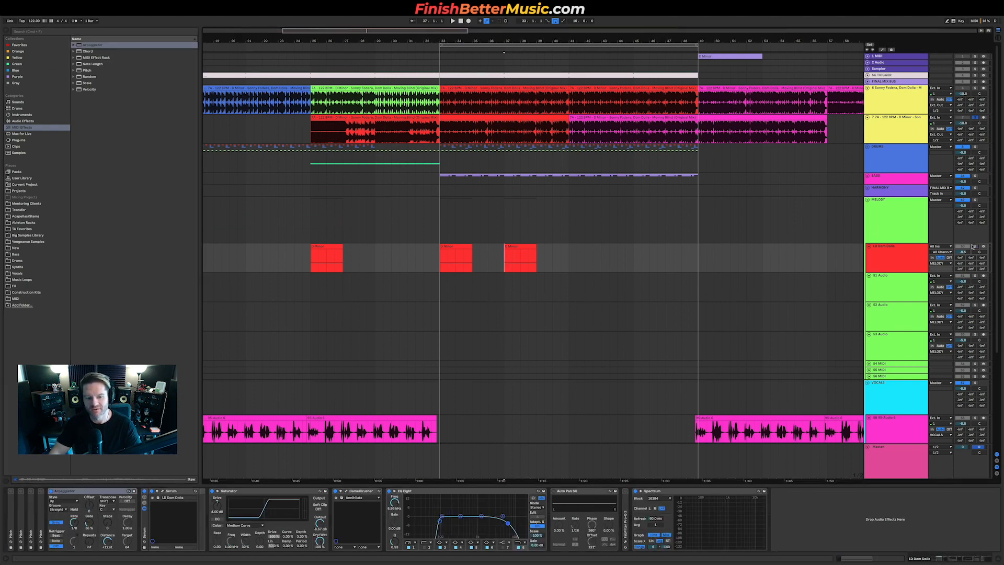
{"action": "key", "text": "space"}
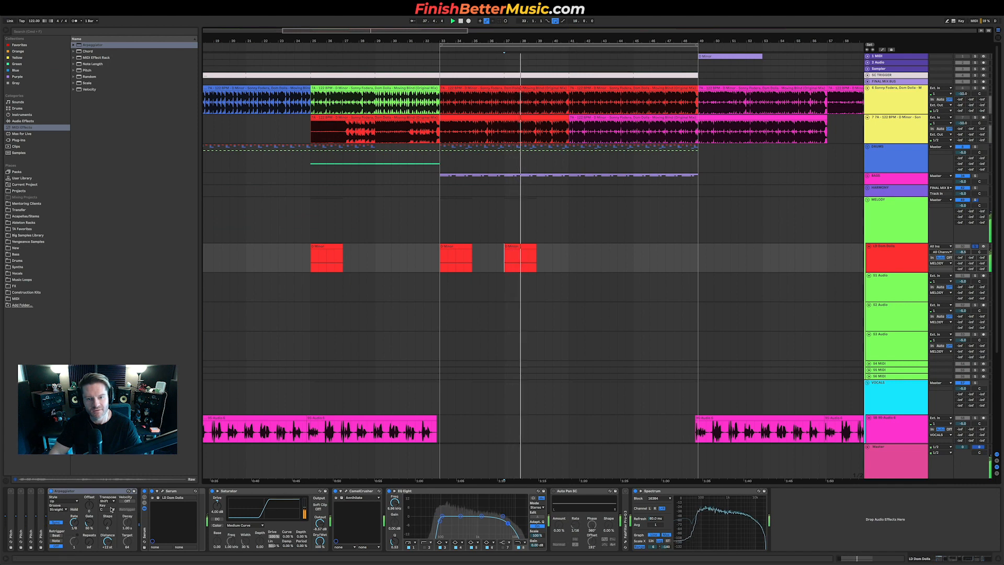
{"action": "key", "text": "space"}
{"action": "key", "text": "space"}
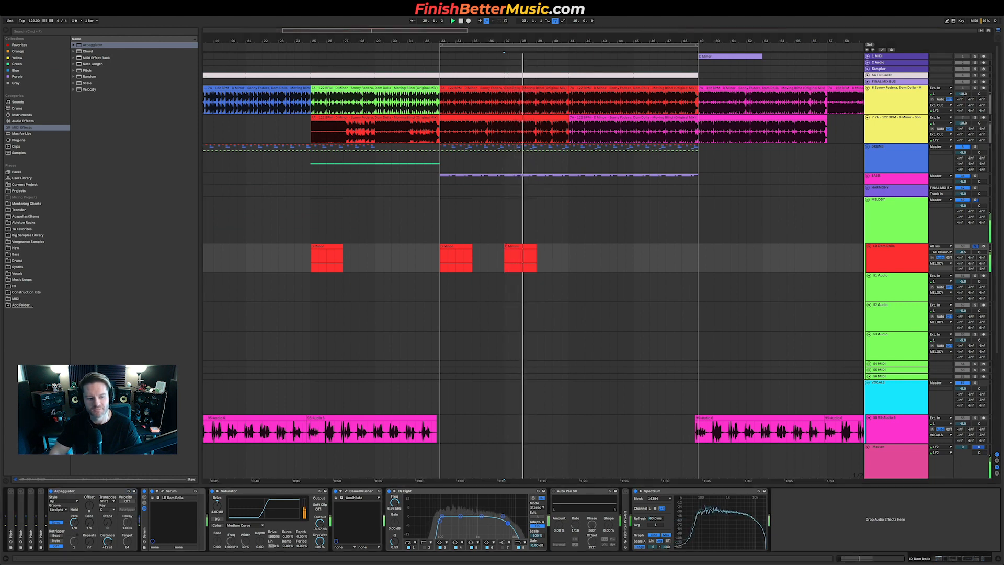
{"action": "key", "text": "space"}
{"action": "key", "text": "space"}
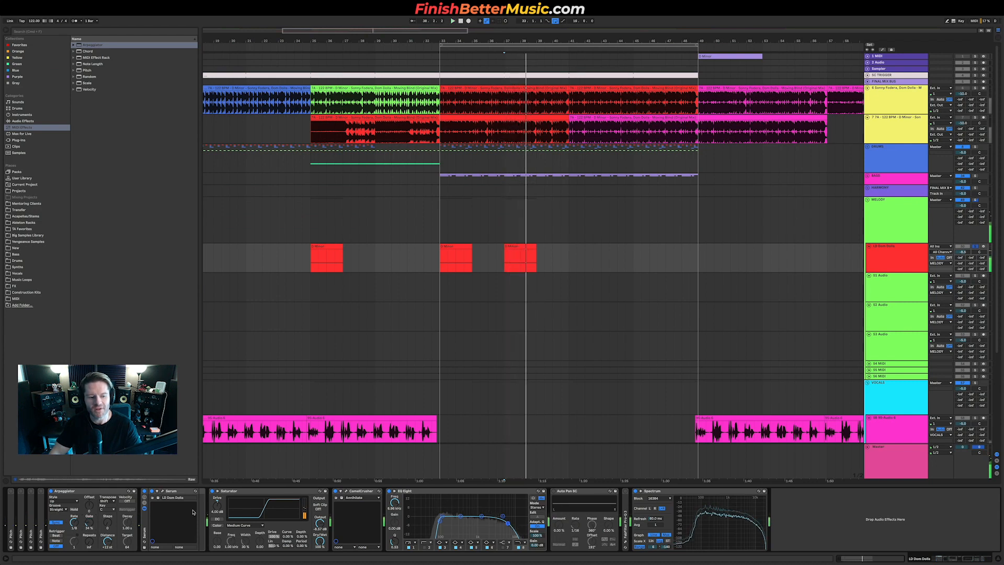
{"action": "key", "text": "space"}
Step: Draw a rising automation ramp on the lead track across the last drop clip and play it back
{"action": "left_click", "coordinate": [61, 494]}
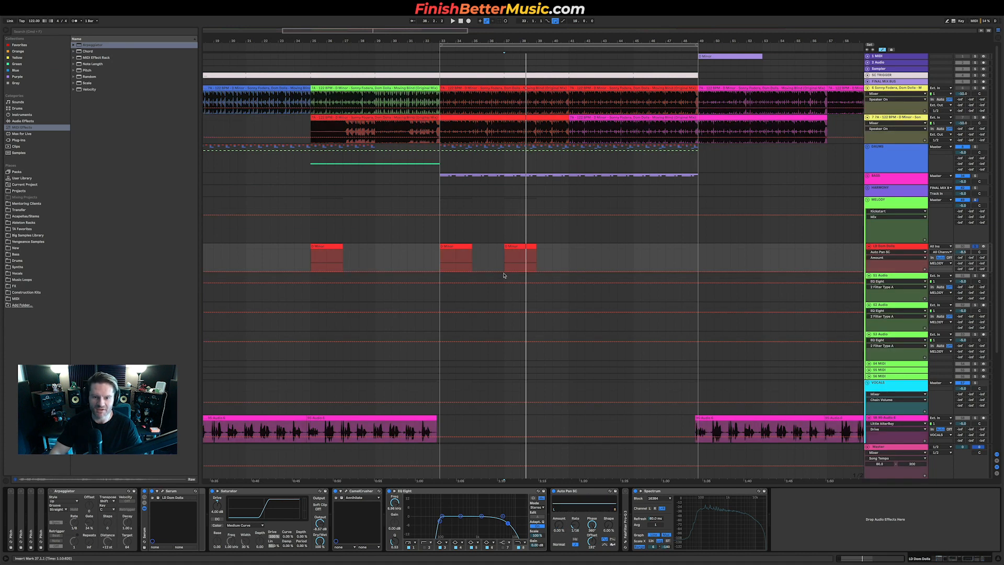
{"action": "key", "text": "a"}
{"action": "mouse_move", "coordinate": [504, 267]}
{"action": "left_mouse_down"}
{"action": "mouse_move", "coordinate": [568, 264]}
{"action": "mouse_move", "coordinate": [562, 271]}
{"action": "mouse_move", "coordinate": [561, 249]}
{"action": "mouse_move", "coordinate": [510, 252]}
{"action": "left_mouse_up"}
{"action": "left_click", "coordinate": [553, 258]}
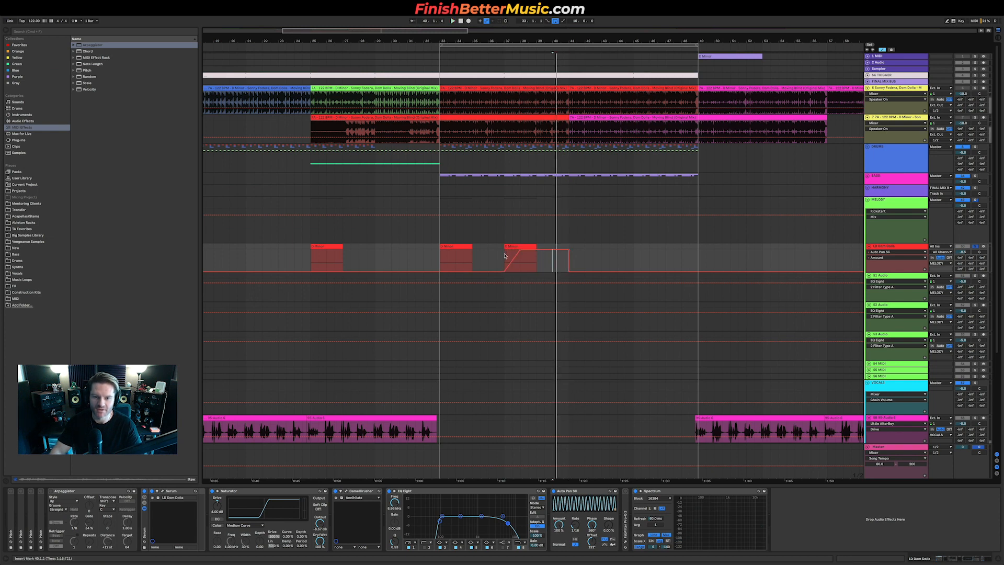
{"action": "key", "text": "space"}
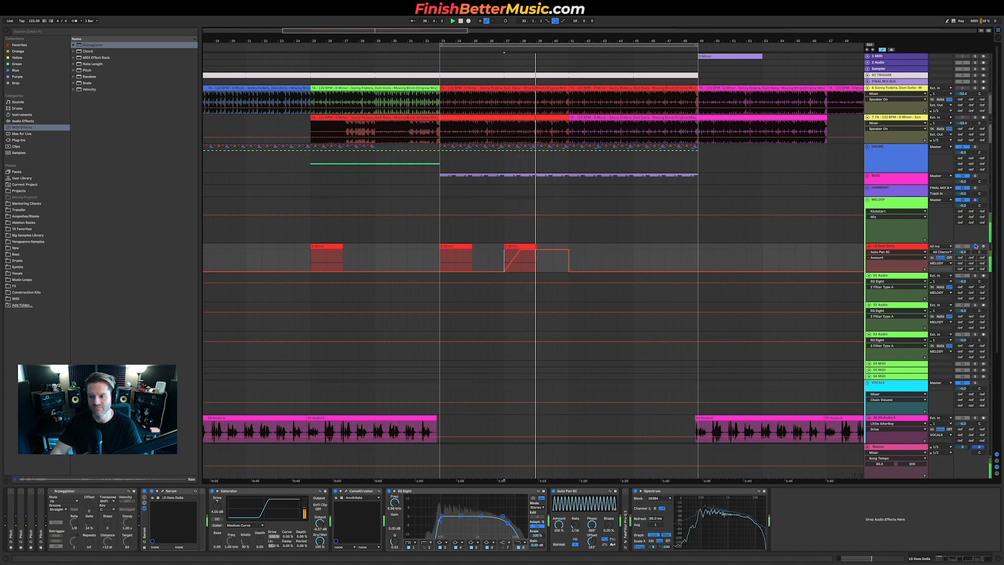
{"action": "key", "text": "space"}
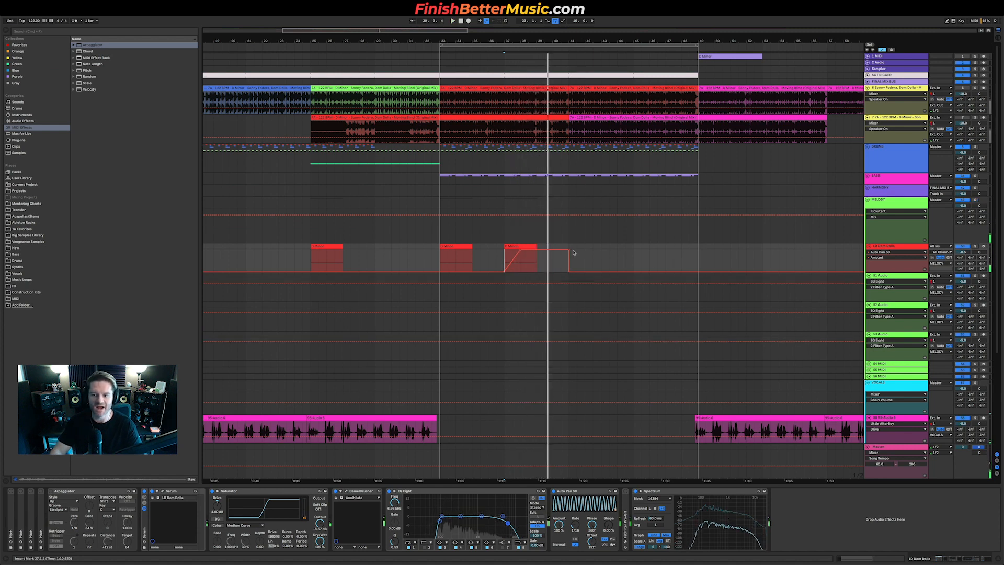
{"action": "key", "text": "a"}
Step: Copy the two drop lead clips to the section before the drop
{"action": "left_click", "coordinate": [392, 255]}
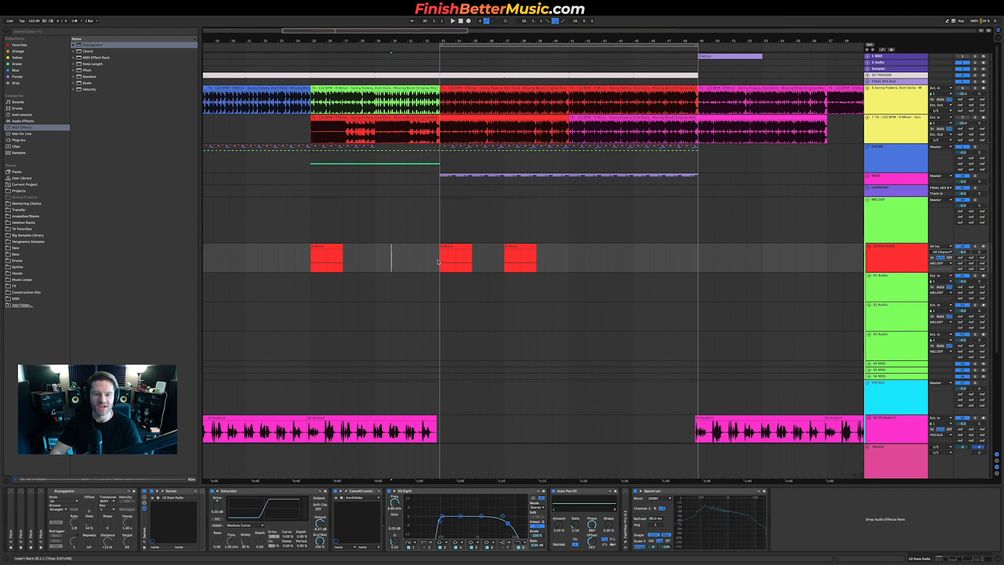
{"action": "left_click", "coordinate": [527, 246]}
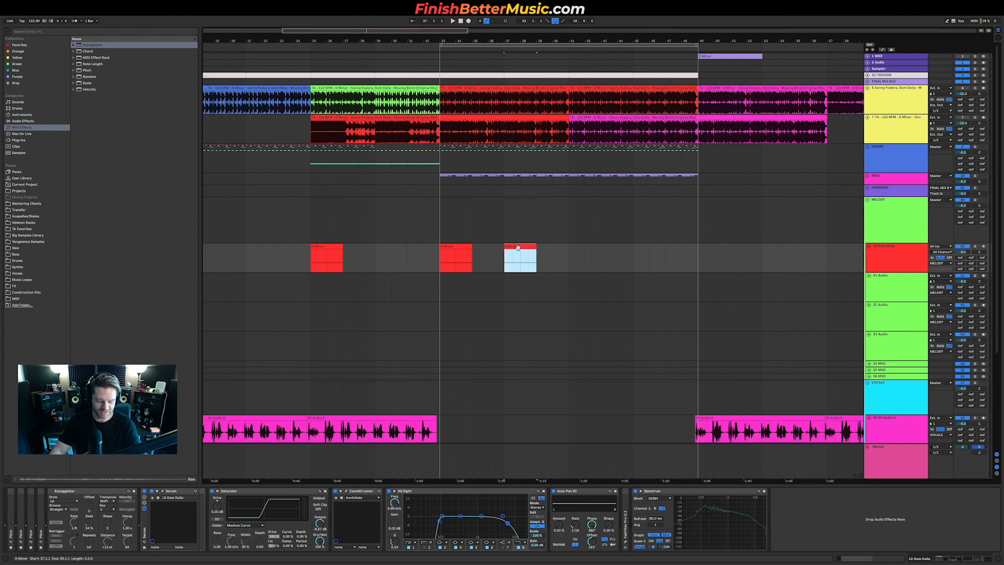
{"action": "left_click", "coordinate": [449, 245], "text": "shift"}
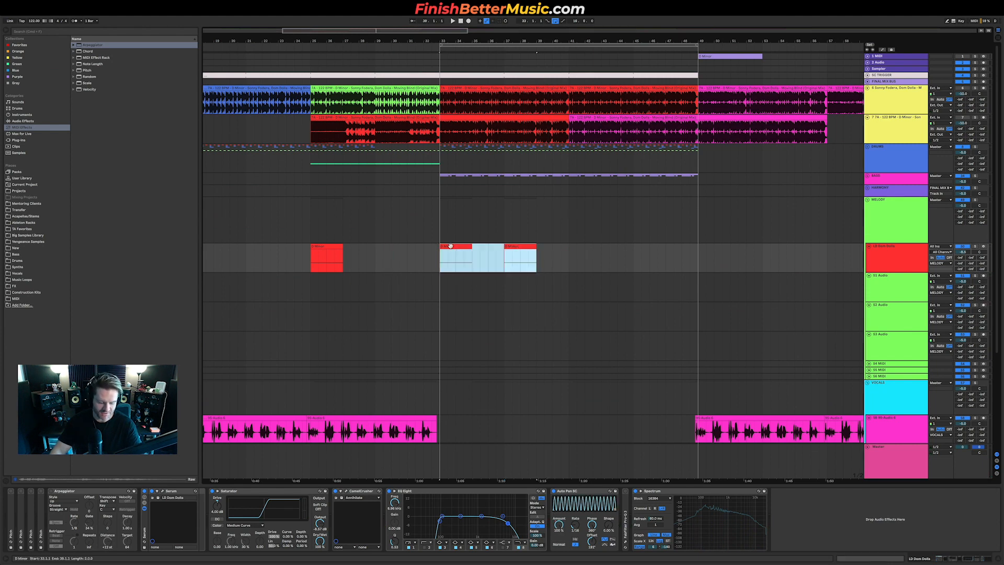
{"action": "left_click_drag", "start_coordinate": [403, 250], "coordinate": [319, 259]}
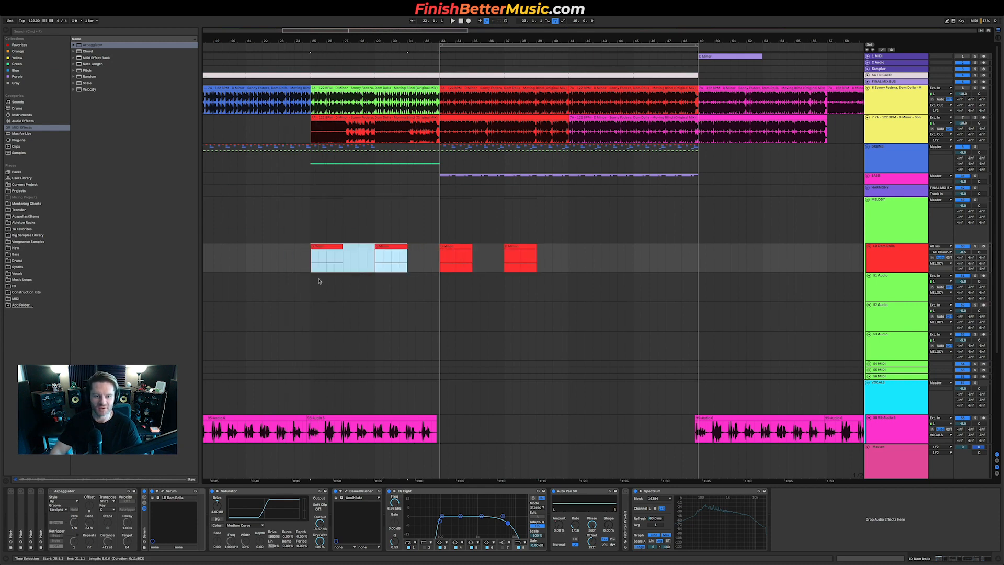
{"action": "left_click", "coordinate": [303, 257]}
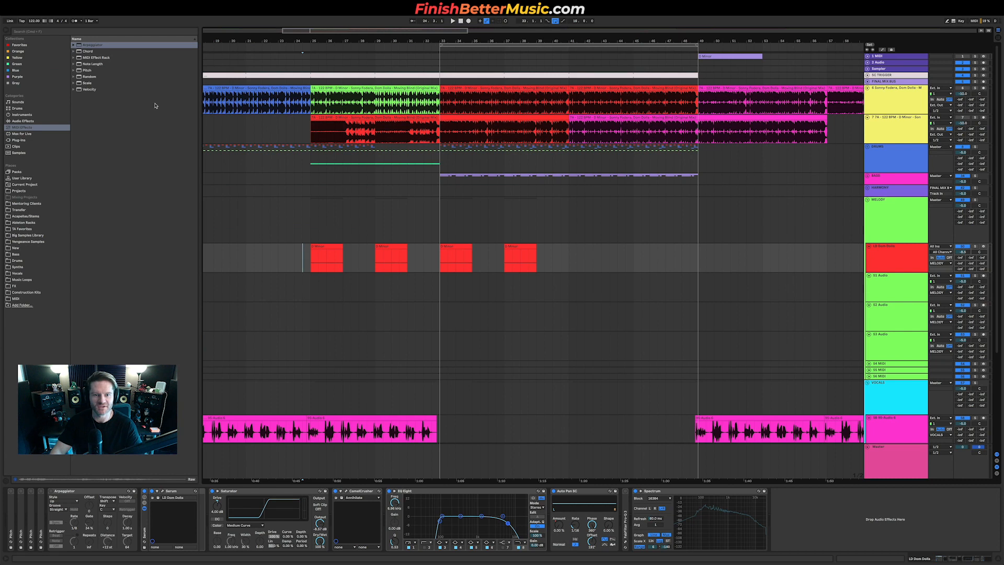
Step: Play the pre-drop section alongside the reference track to compare the lead
{"action": "left_click", "coordinate": [339, 127]}
{"action": "key", "text": "space"}
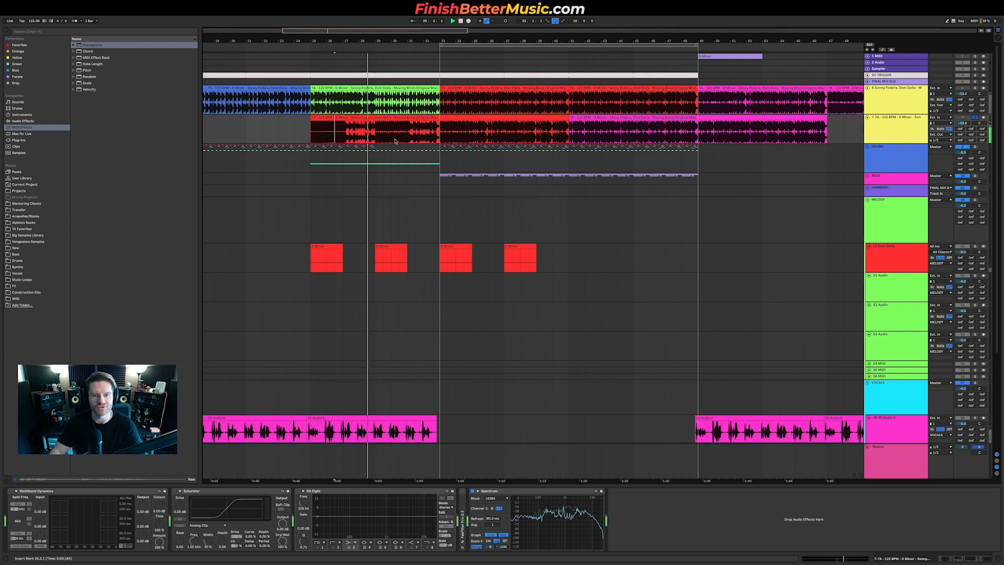
{"action": "left_click", "coordinate": [441, 137]}
{"action": "key", "text": "space"}
{"action": "key", "text": "space"}
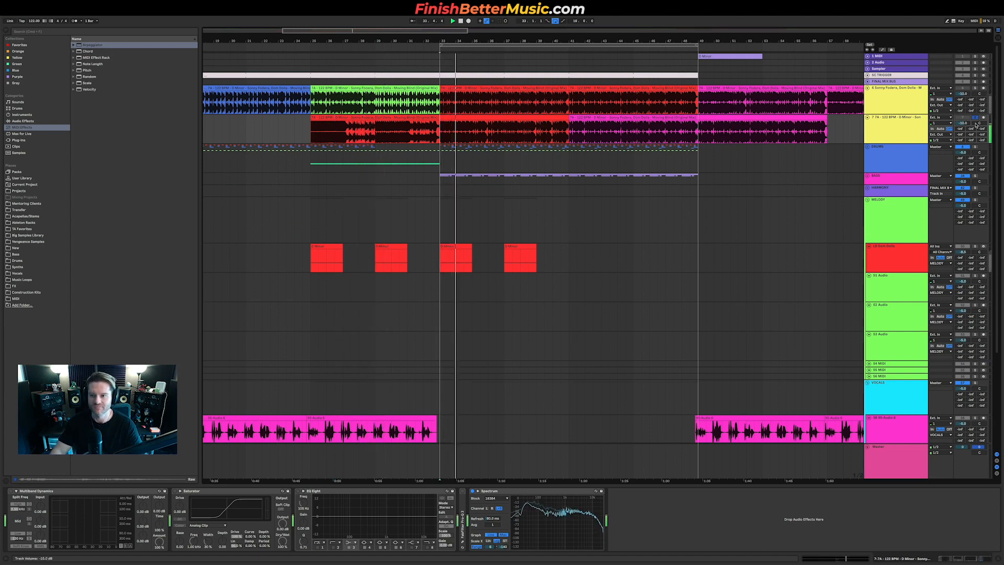
Step: Open the pre-drop lead clips in the clip editor and inspect their notes while playing
{"action": "left_click_drag", "start_coordinate": [309, 254], "coordinate": [441, 247]}
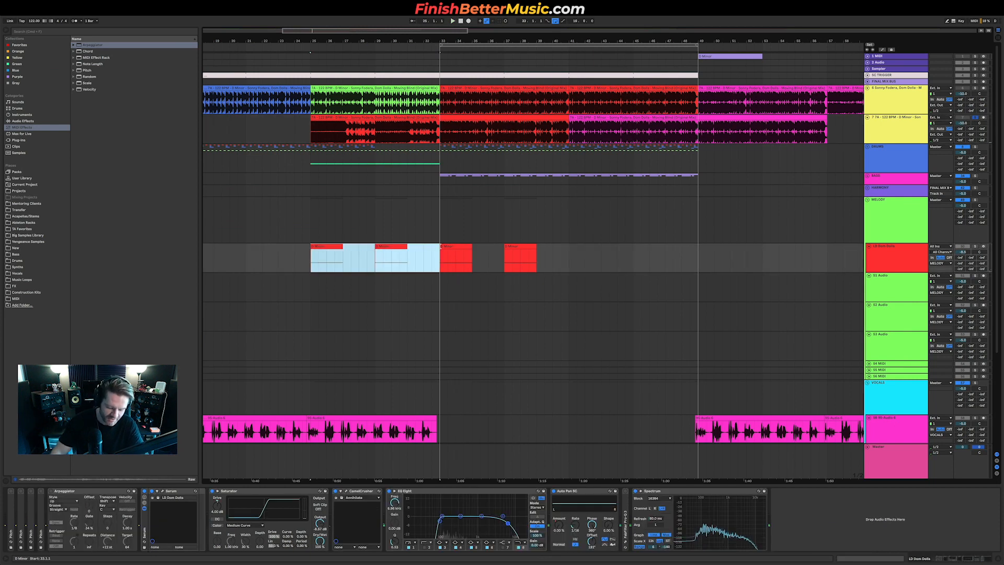
{"action": "double_click", "coordinate": [340, 251]}
{"action": "left_click", "coordinate": [267, 440]}
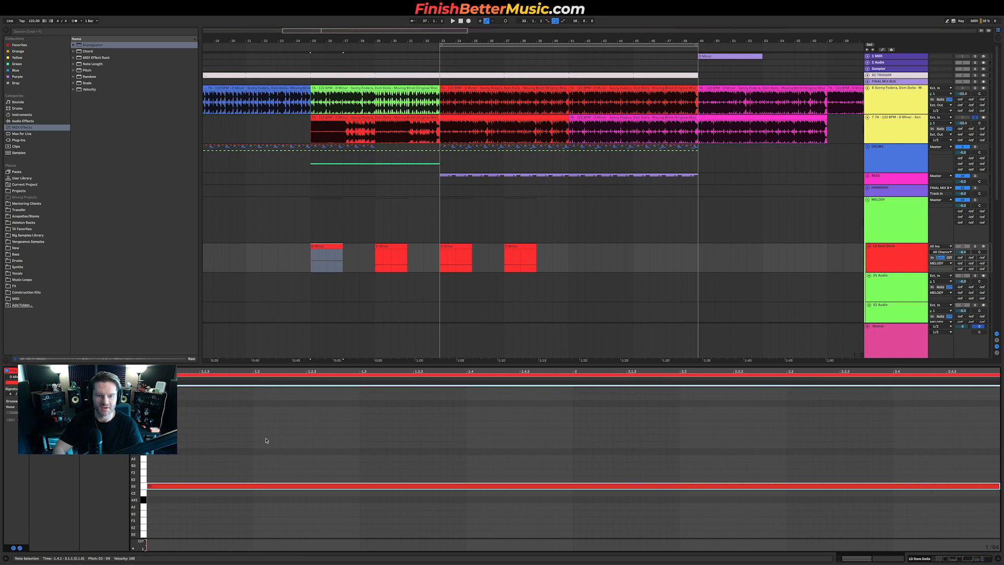
{"action": "left_click", "coordinate": [403, 250]}
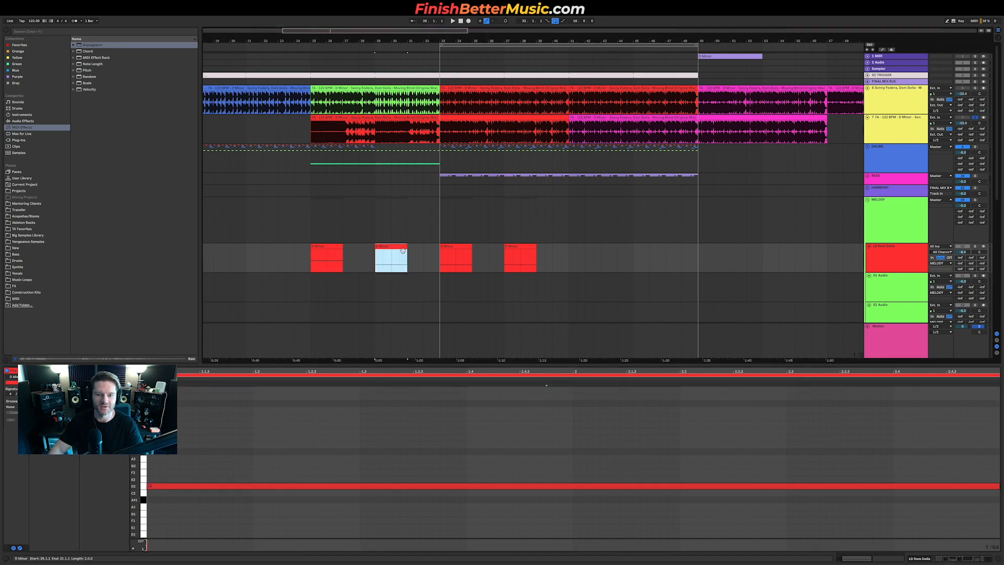
{"action": "left_click", "coordinate": [366, 432]}
{"action": "key", "text": "super+a"}
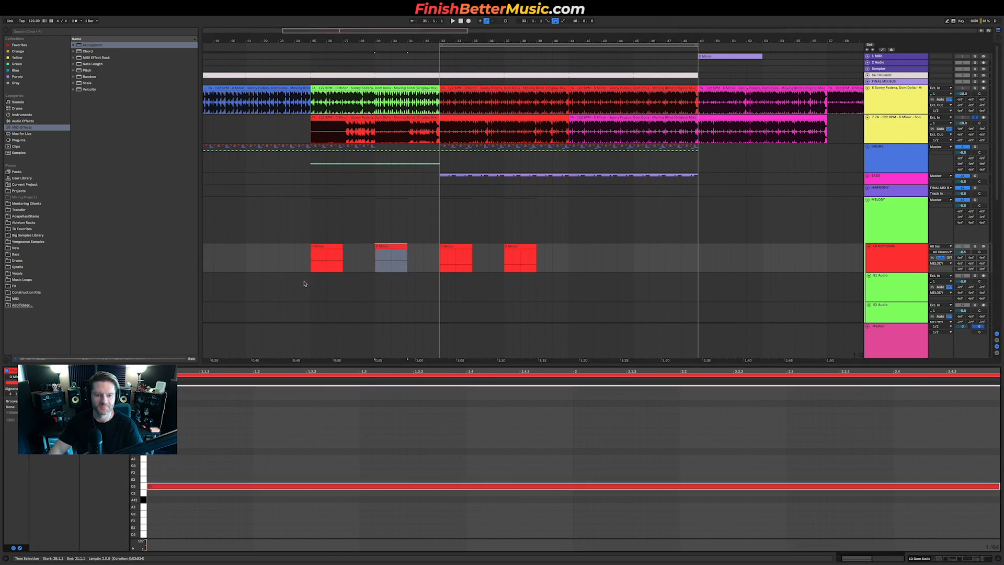
{"action": "left_click", "coordinate": [312, 259]}
{"action": "key", "text": "space"}
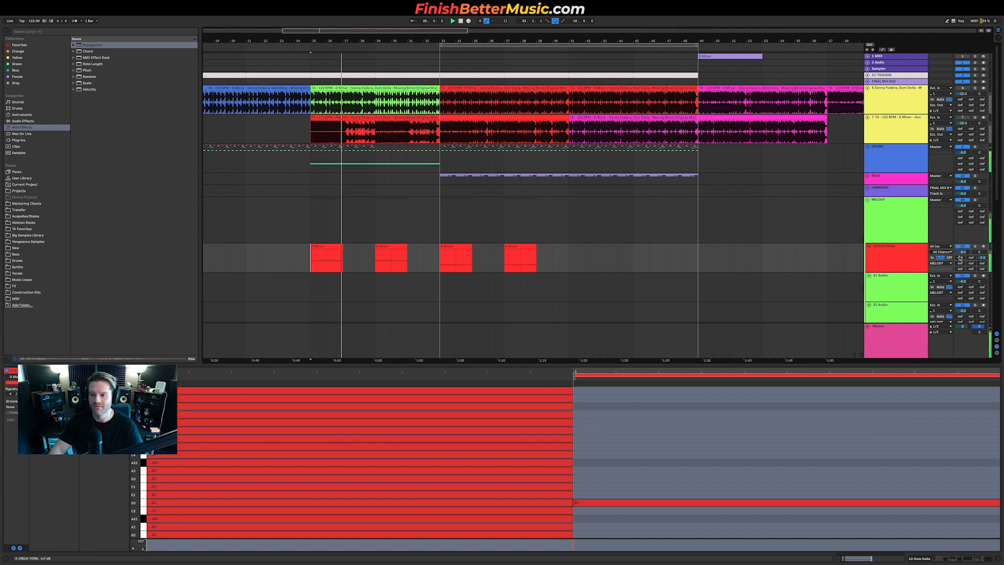
Step: Try lowering the lead track's level and undo the change
{"action": "key", "text": "shift+Tab"}
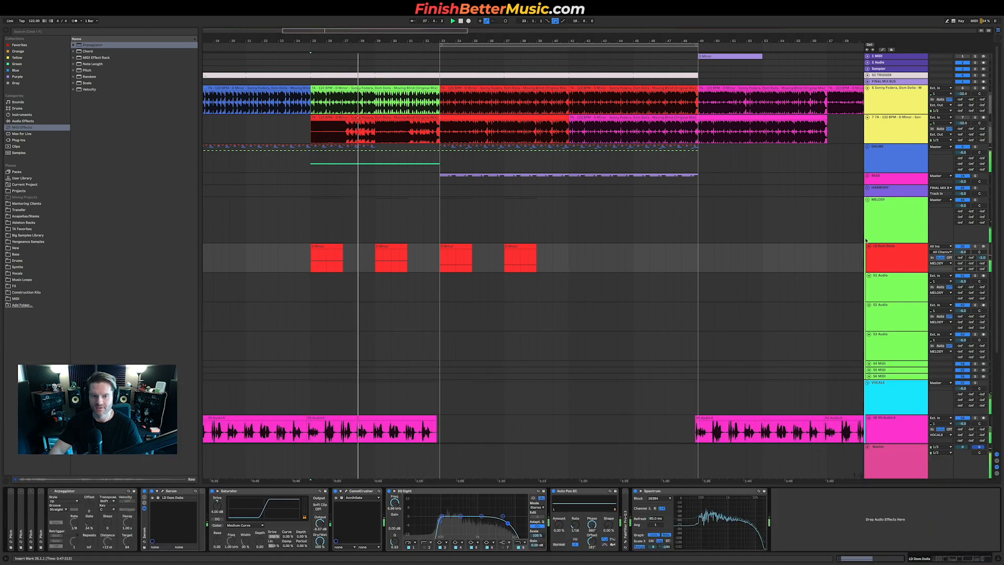
{"action": "left_click_drag", "start_coordinate": [963, 252], "coordinate": [963, 270]}
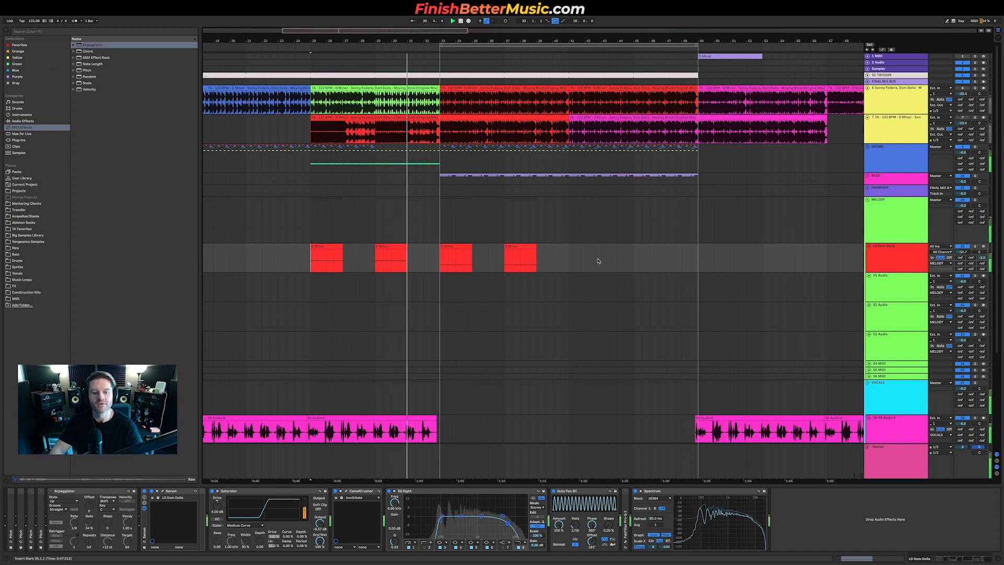
{"action": "key", "text": "super+z"}
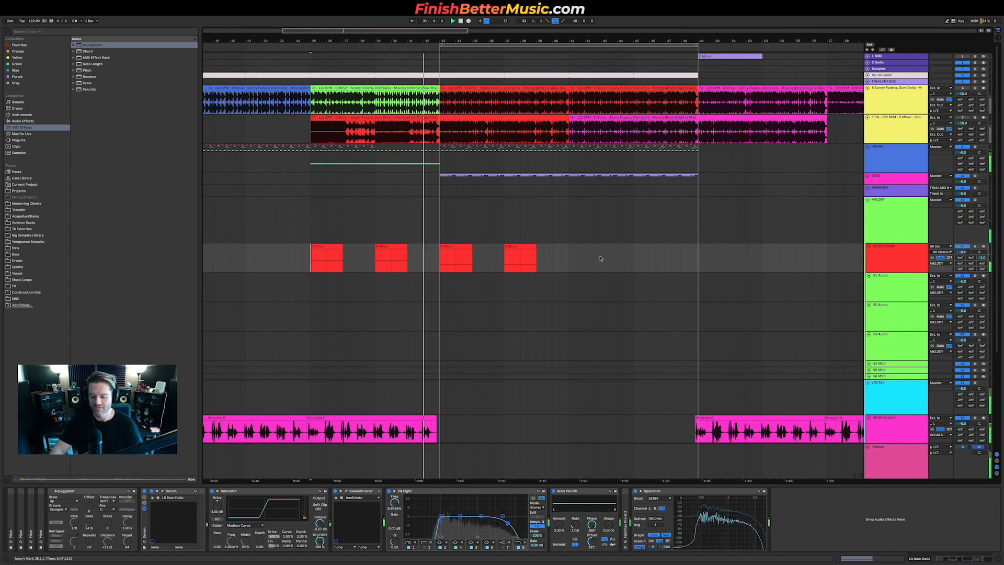
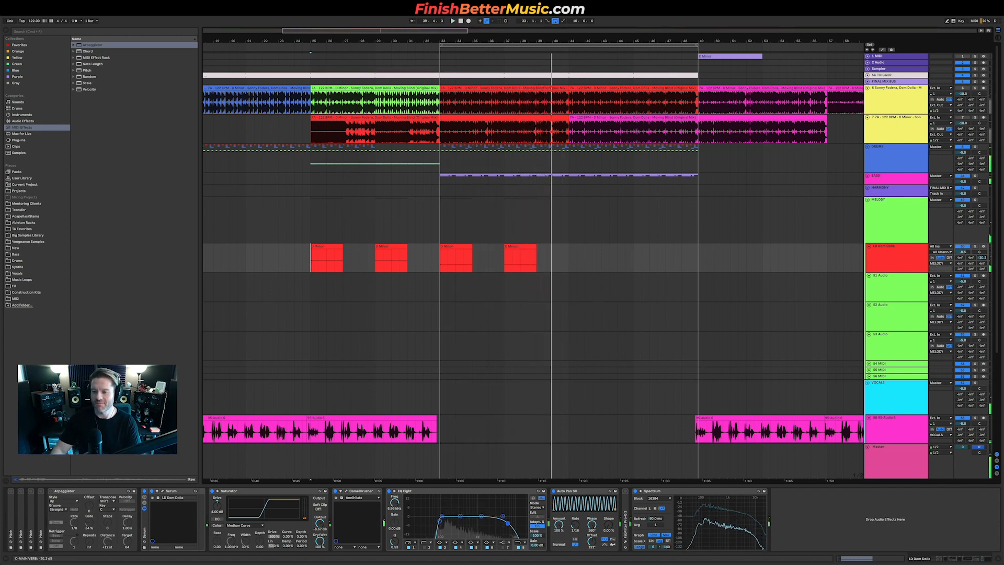
Step: Play the pre-drop lead section while briefly lowering and restoring the lead track's volume
{"action": "left_click_drag", "start_coordinate": [282, 263], "coordinate": [416, 261]}
{"action": "key", "text": "space"}
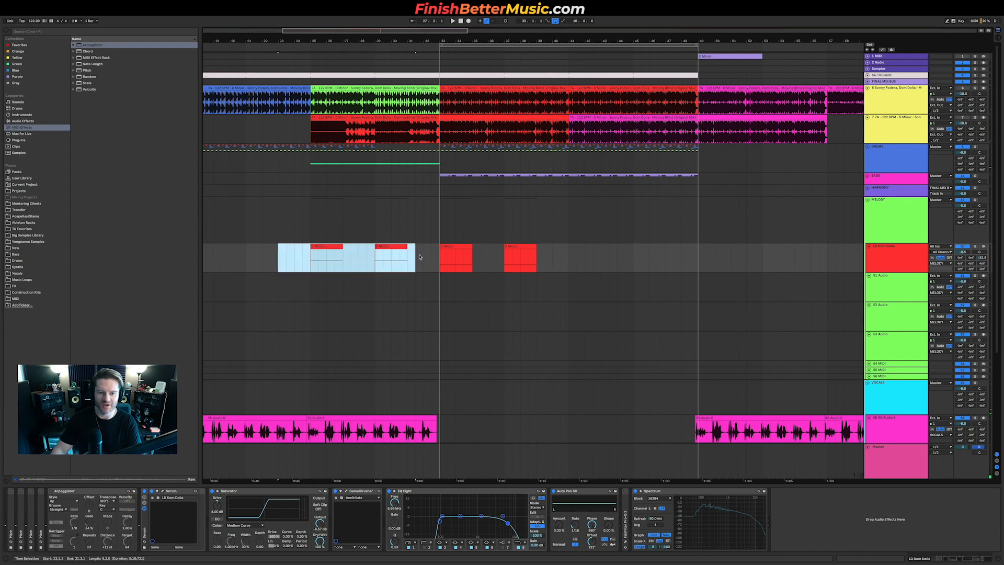
{"action": "left_click_drag", "start_coordinate": [982, 257], "coordinate": [982, 262]}
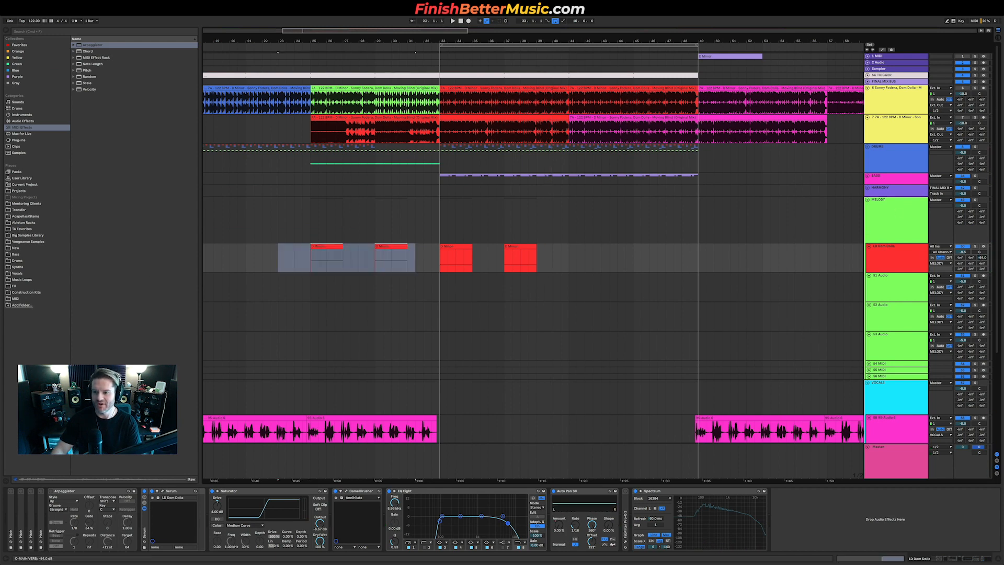
{"action": "key", "text": "space"}
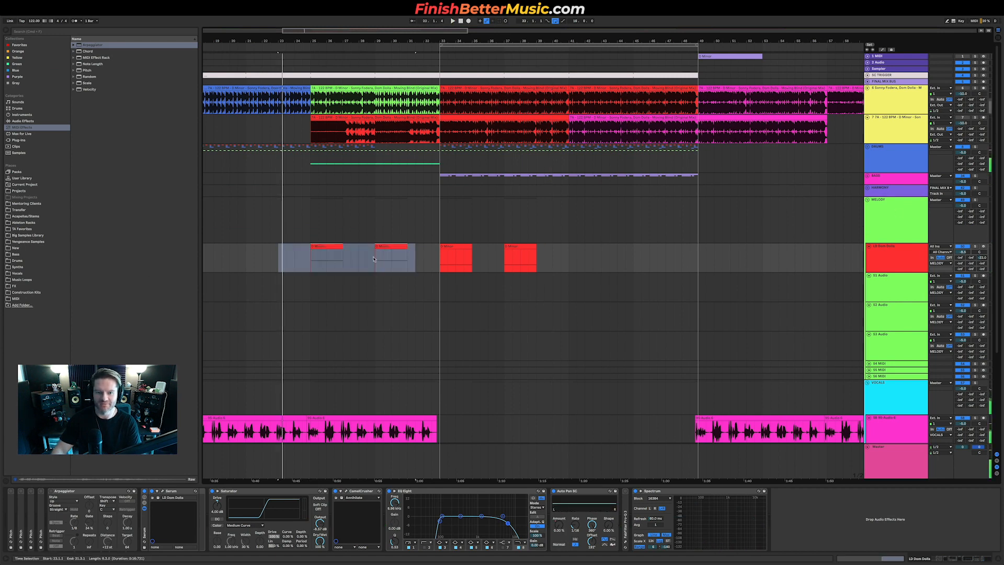
{"action": "left_click", "coordinate": [440, 258]}
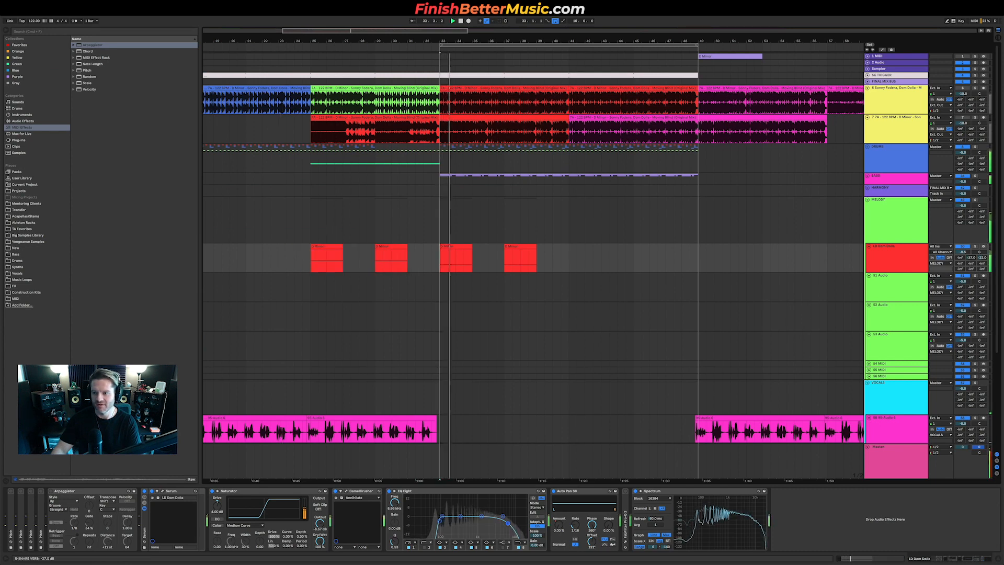
{"action": "left_click_drag", "start_coordinate": [982, 257], "coordinate": [982, 251]}
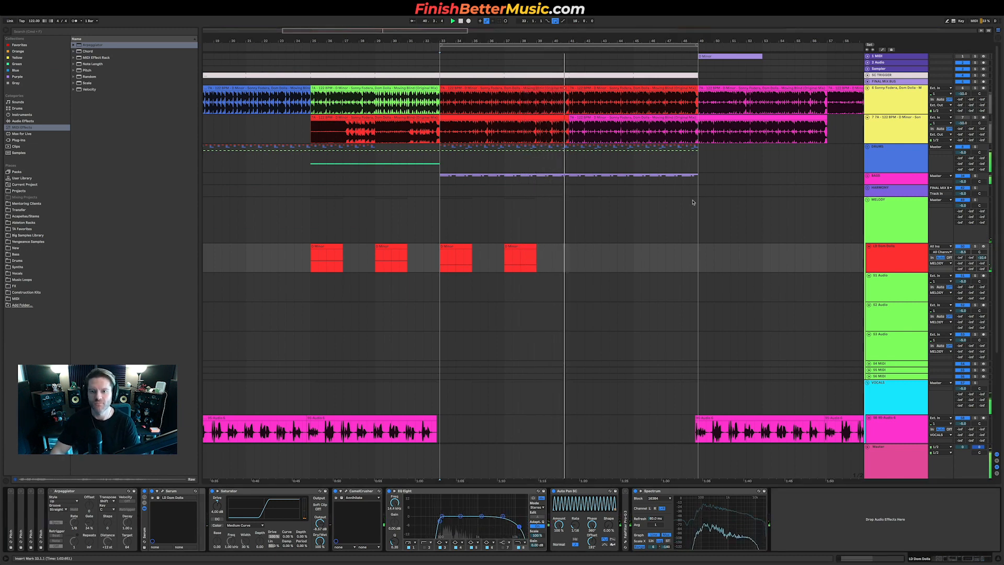
{"action": "scroll", "coordinate": [667, 345], "scroll_direction": "down", "scroll_amount": 3}
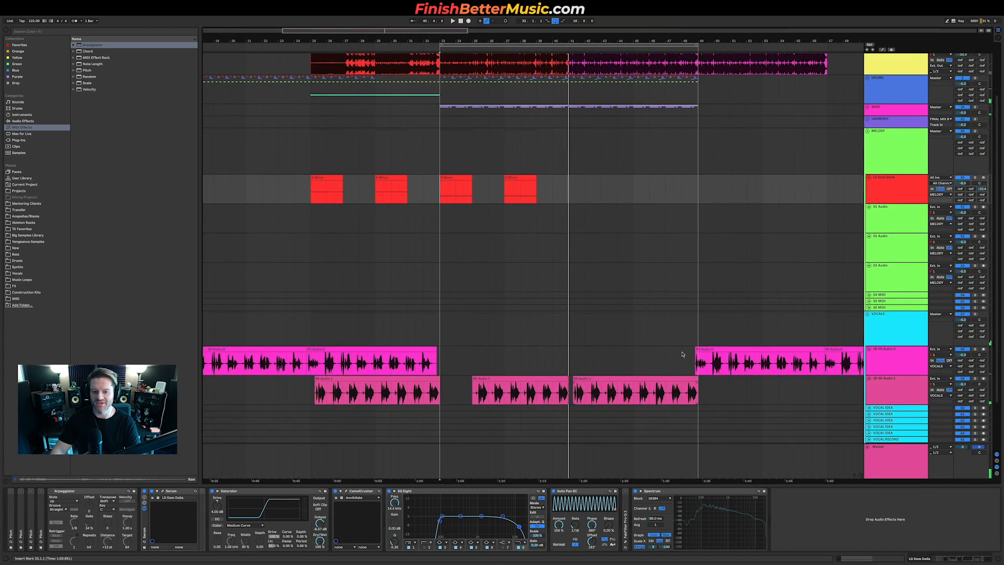
{"action": "left_click_drag", "start_coordinate": [764, 349], "coordinate": [632, 361]}
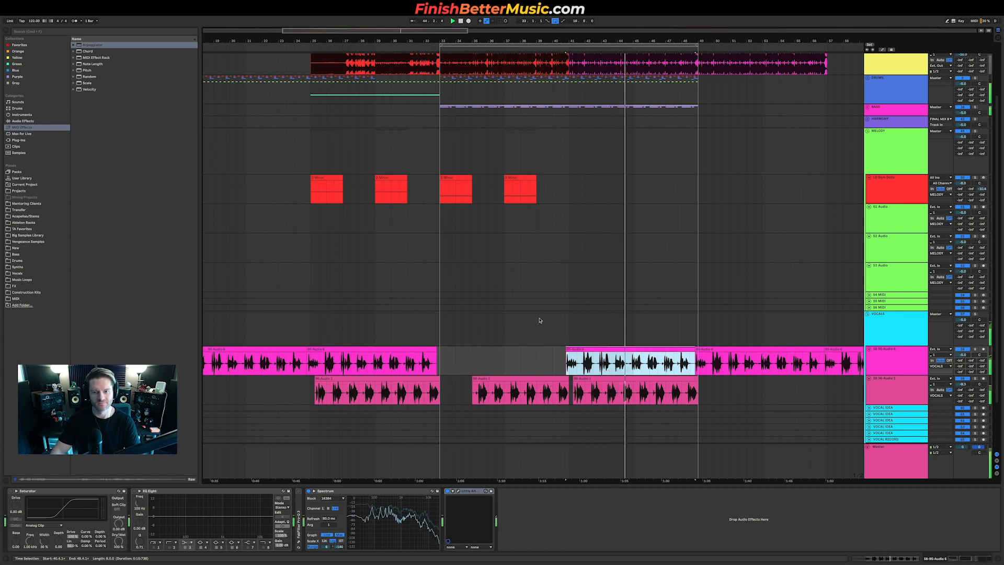
{"action": "left_click", "coordinate": [840, 188]}
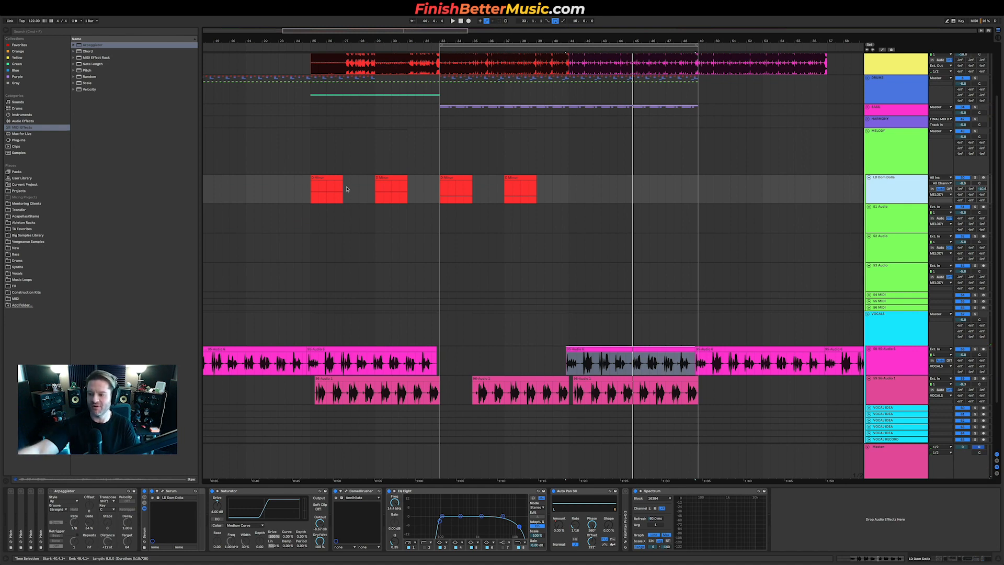
{"action": "left_click_drag", "start_coordinate": [286, 190], "coordinate": [401, 189]}
{"action": "left_click", "coordinate": [438, 184]}
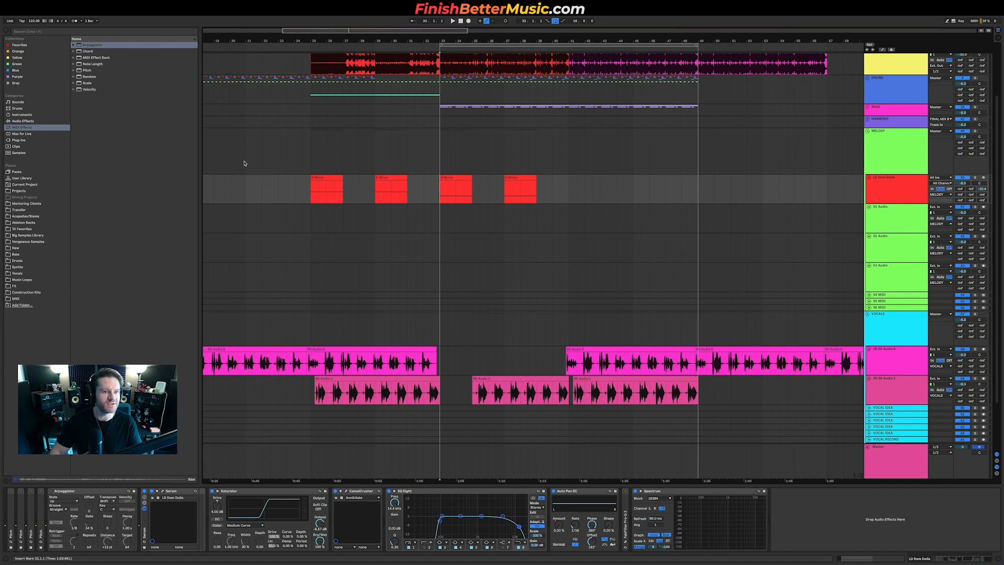
Step: Add the Bass Kleph's Easy Wash Out effect rack from the Effect Racks folder to the MELODY group track
{"action": "left_click", "coordinate": [27, 222]}
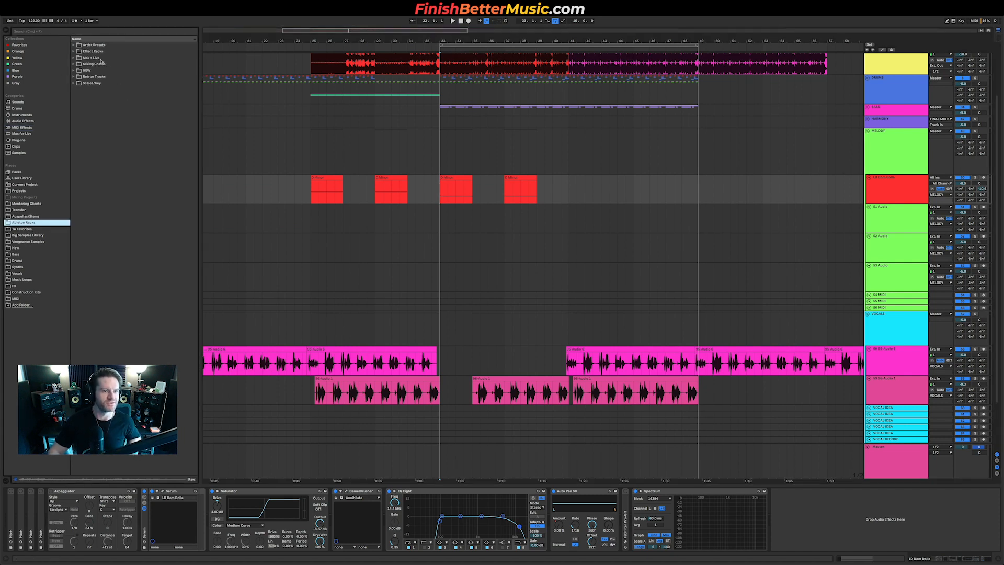
{"action": "double_click", "coordinate": [93, 51]}
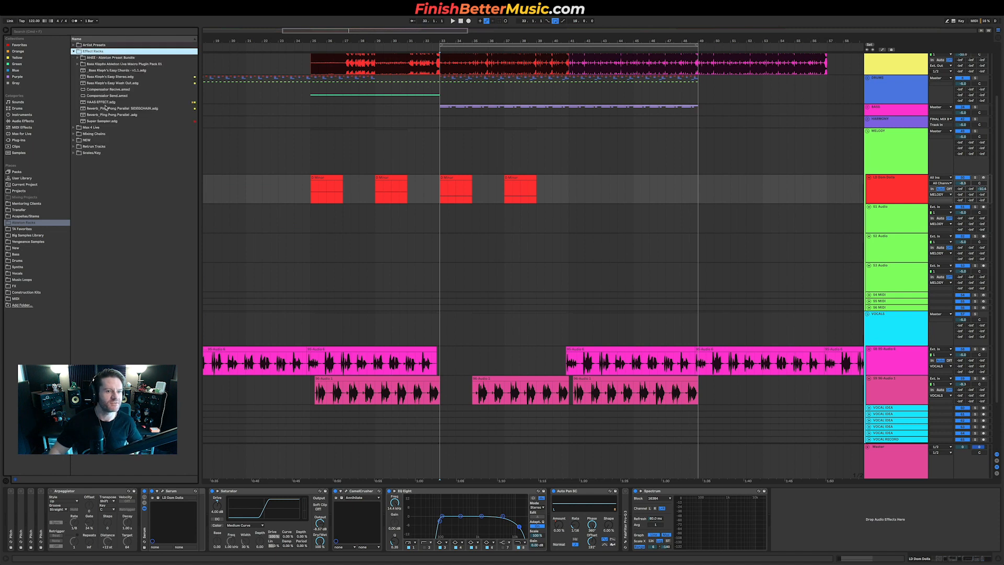
{"action": "left_click", "coordinate": [111, 83]}
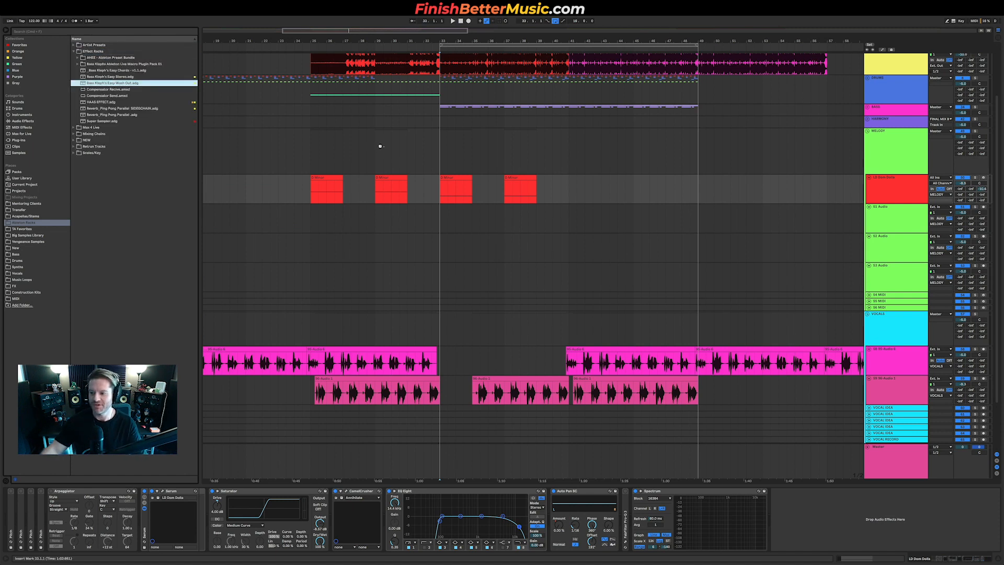
{"action": "left_click_drag", "start_coordinate": [381, 148], "coordinate": [381, 148]}
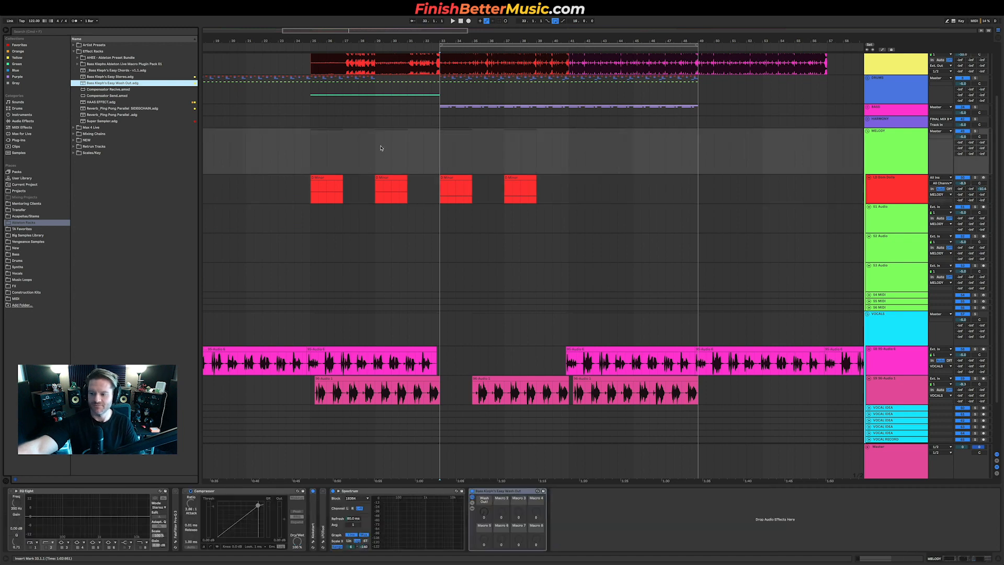
{"action": "left_click", "coordinate": [375, 148]}
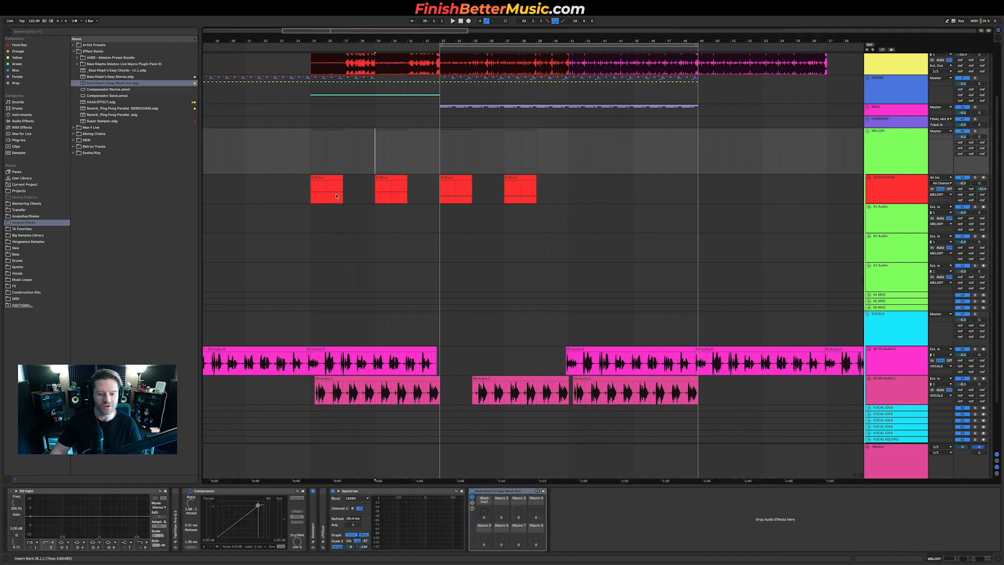
Step: Draw Master automation for the Wash Out macro, ramping it up across the pre-drop section into the drop
{"action": "key", "text": "a"}
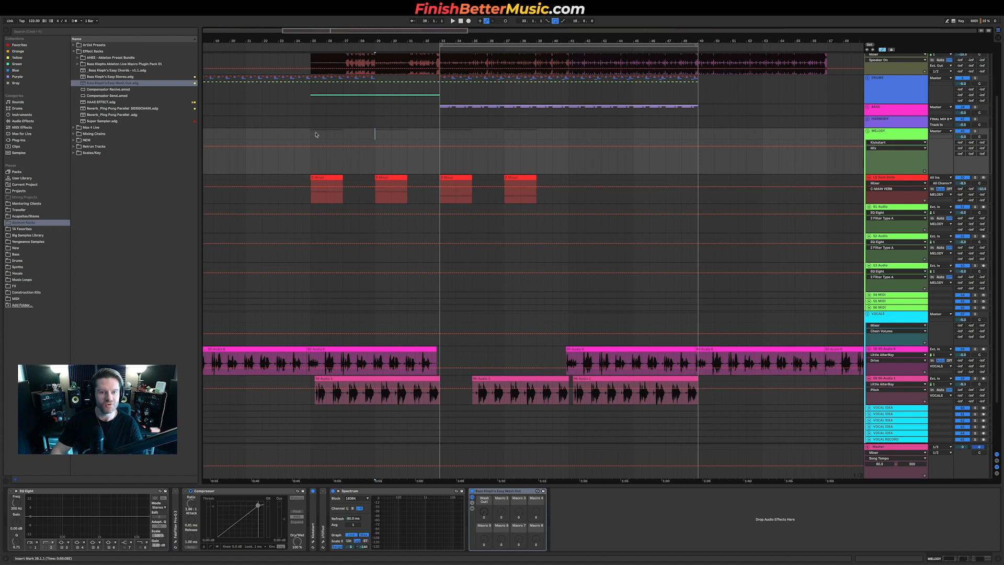
{"action": "scroll", "coordinate": [448, 424], "scroll_direction": "down", "scroll_amount": 3}
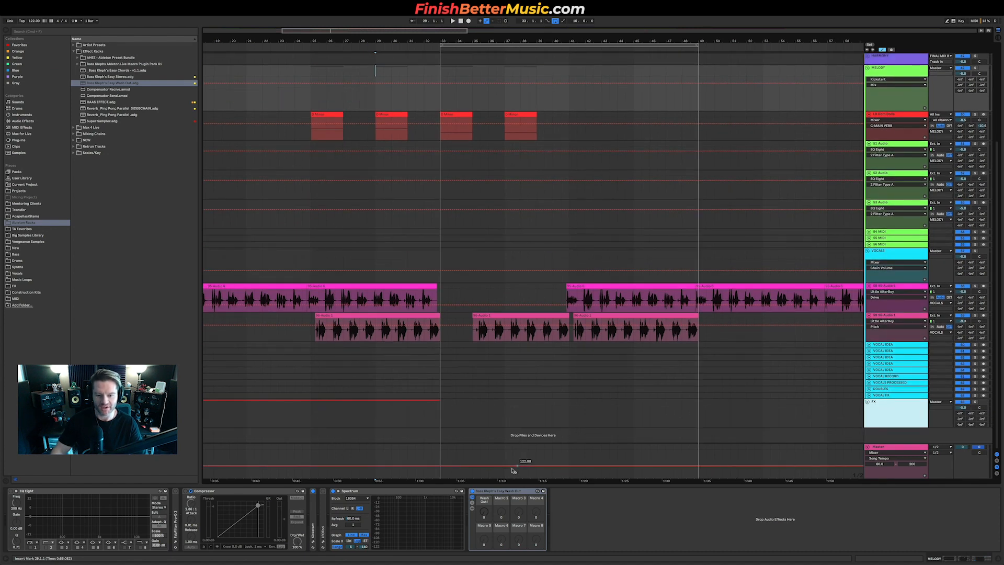
{"action": "left_click", "coordinate": [499, 492]}
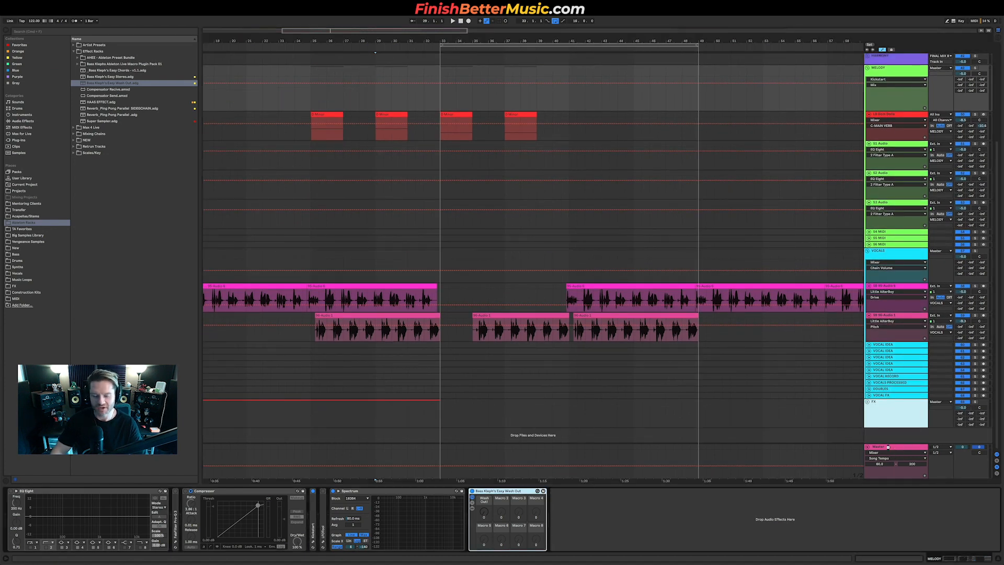
{"action": "left_click", "coordinate": [888, 447]}
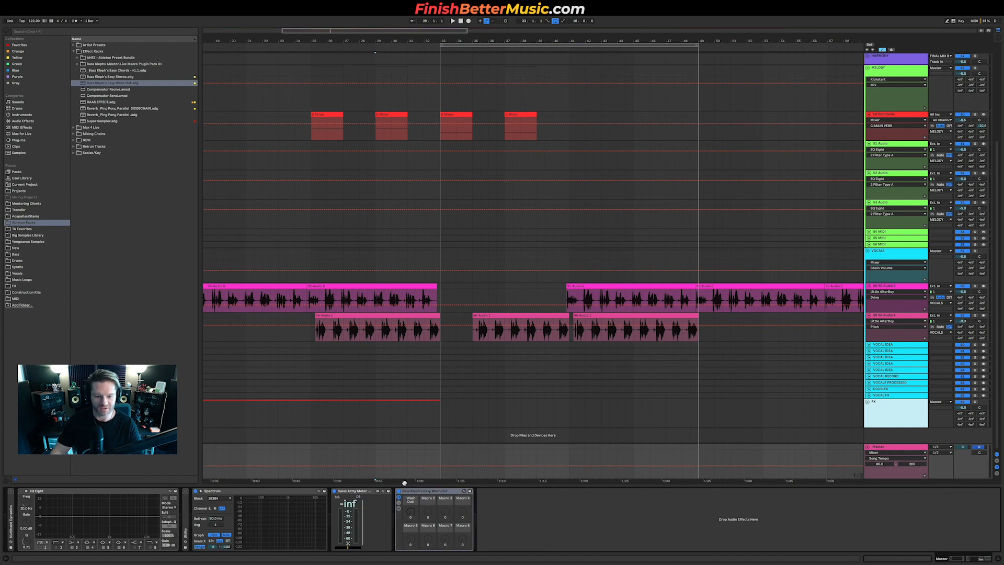
{"action": "left_click", "coordinate": [411, 512]}
{"action": "left_click_drag", "start_coordinate": [308, 466], "coordinate": [439, 462]}
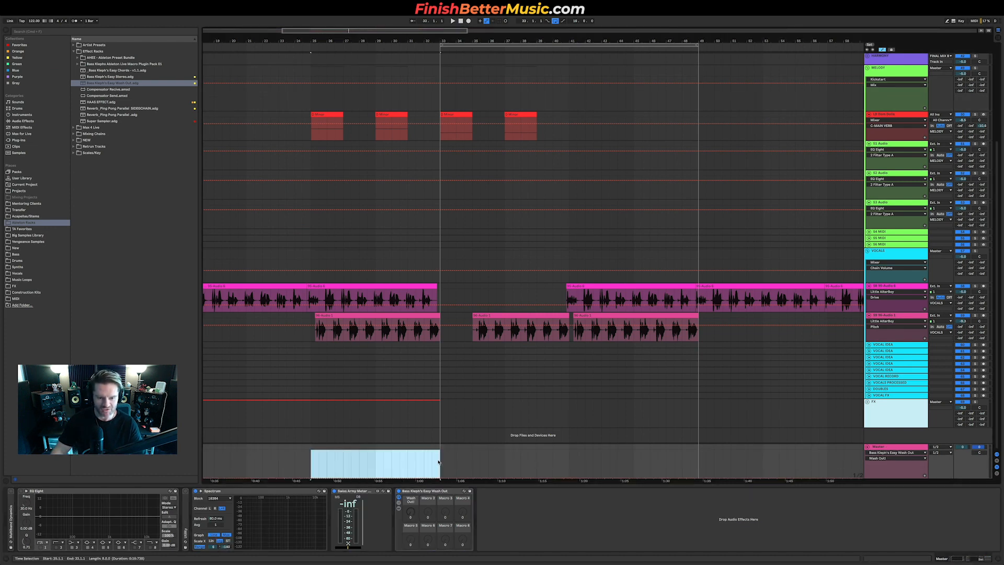
{"action": "left_click_drag", "start_coordinate": [428, 477], "coordinate": [429, 465]}
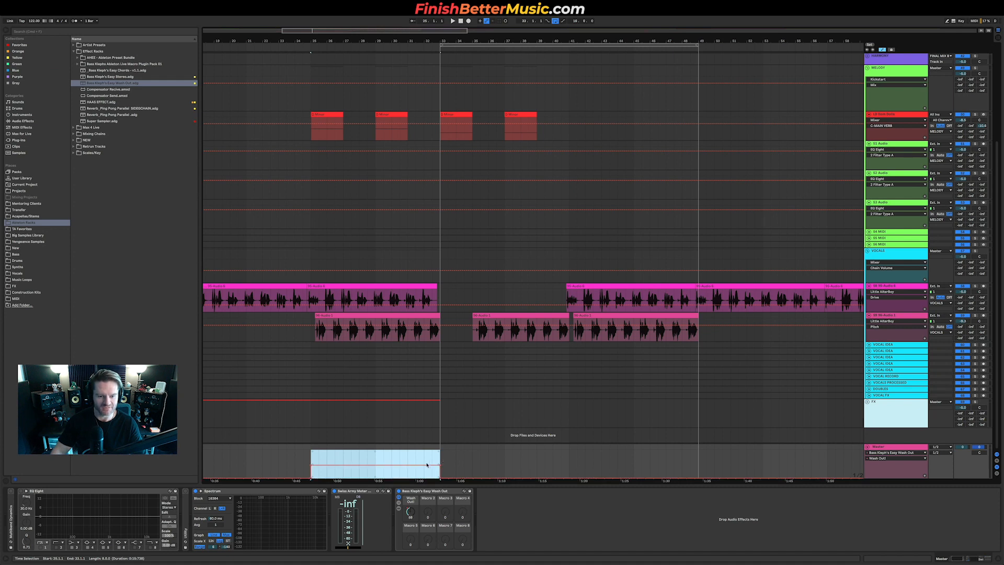
{"action": "left_click", "coordinate": [408, 467]}
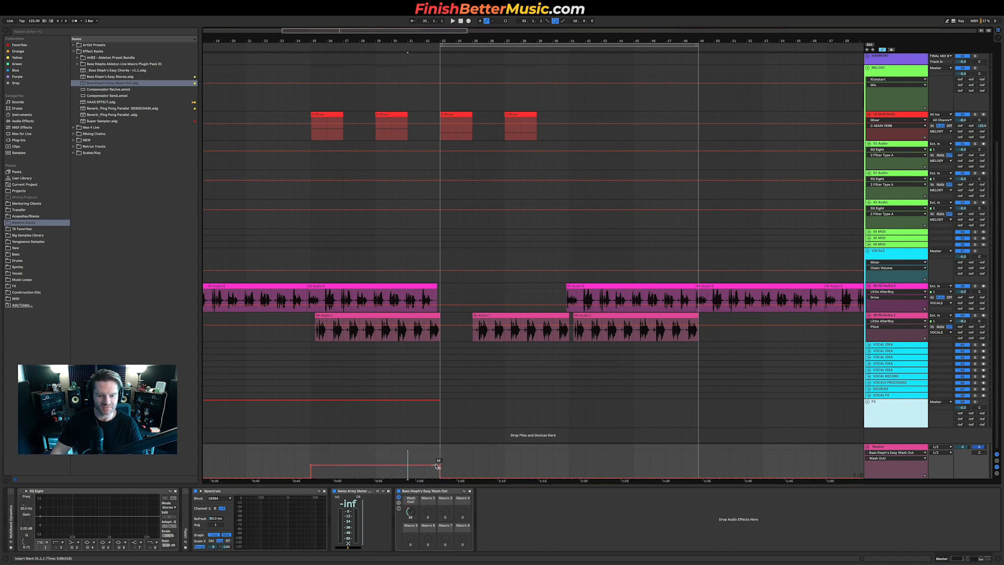
{"action": "left_click", "coordinate": [312, 466]}
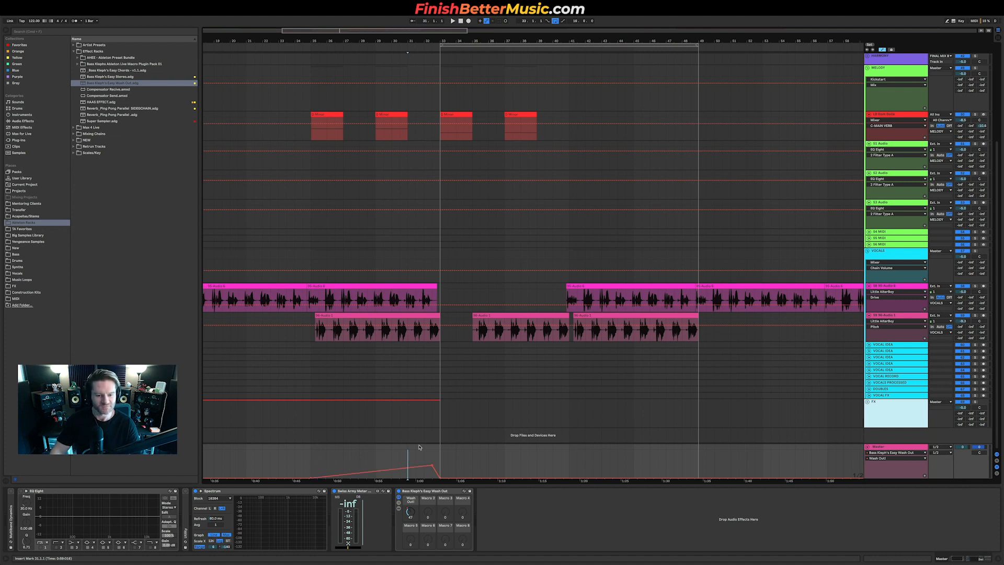
Step: Reshape the lead track's EQ Eight filter bands while playing the pre-drop section
{"action": "key", "text": "space"}
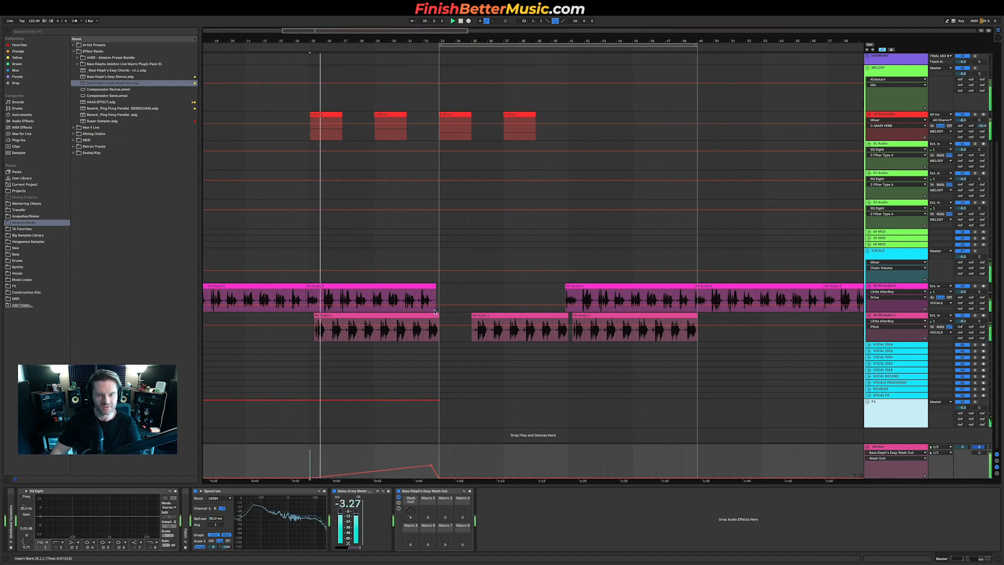
{"action": "left_click", "coordinate": [440, 114]}
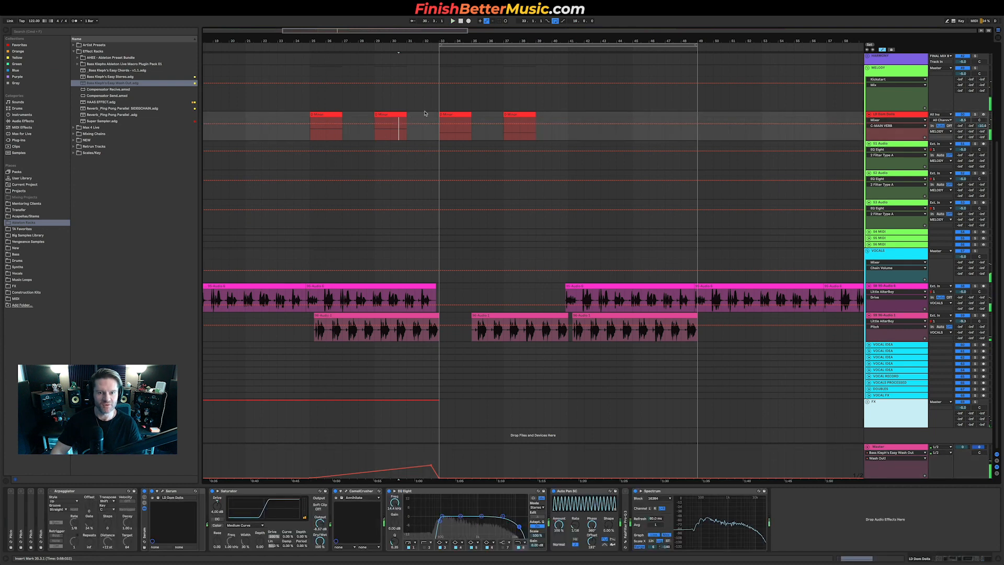
{"action": "left_click", "coordinate": [460, 114]}
{"action": "left_click", "coordinate": [521, 114], "text": "shift"}
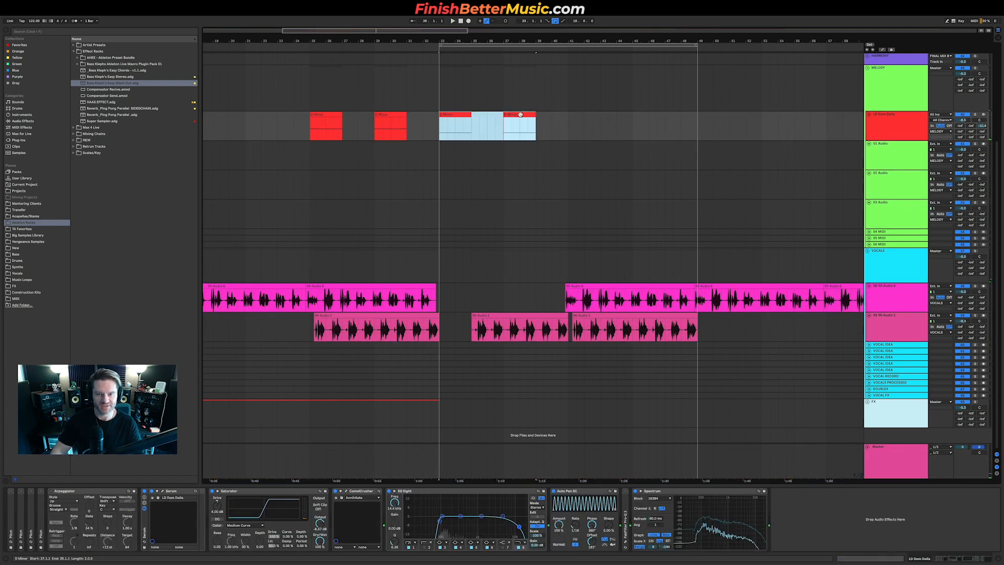
{"action": "left_click_drag", "start_coordinate": [520, 114], "coordinate": [391, 124]}
{"action": "key", "text": "a"}
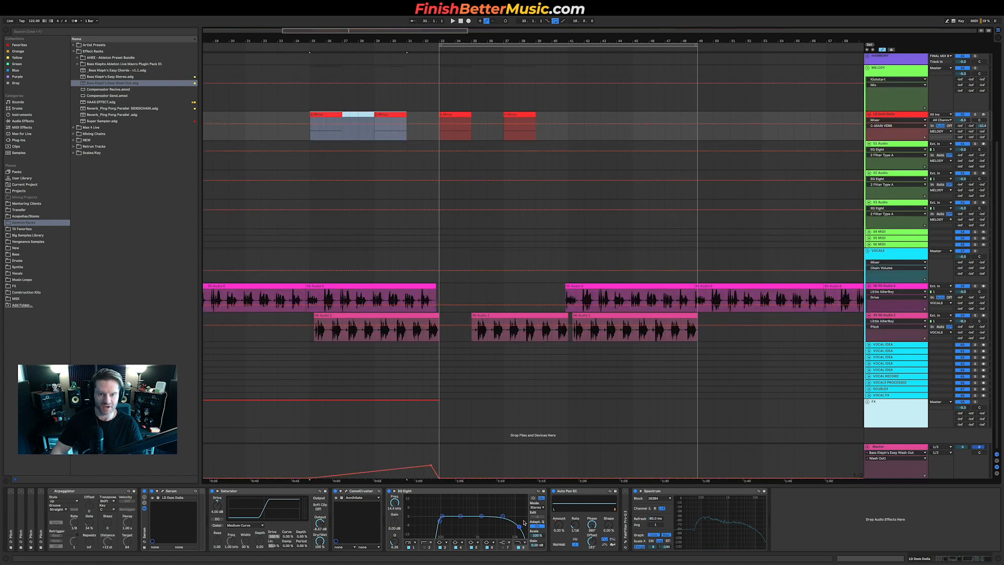
{"action": "left_click_drag", "start_coordinate": [520, 527], "coordinate": [483, 528]}
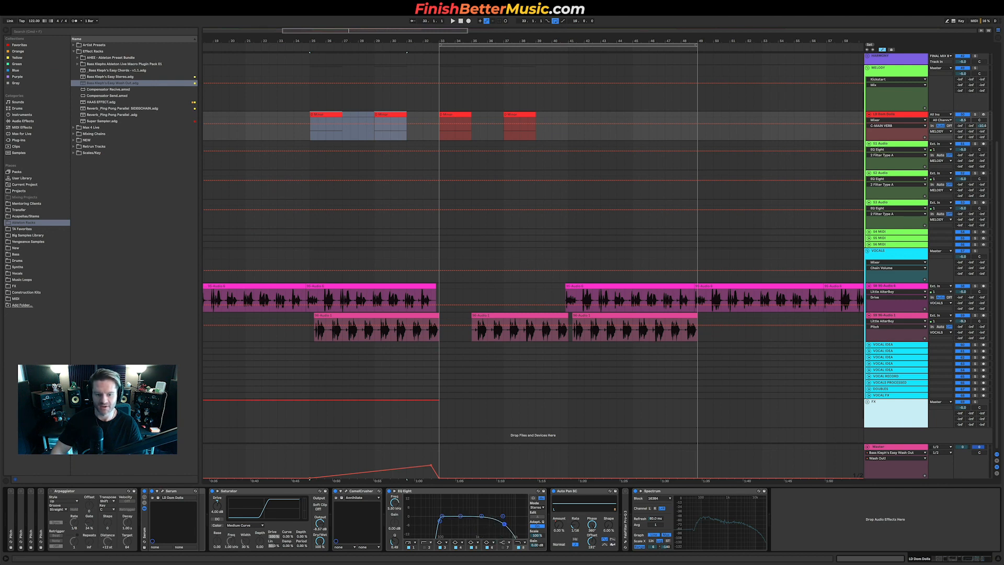
{"action": "left_click", "coordinate": [414, 132]}
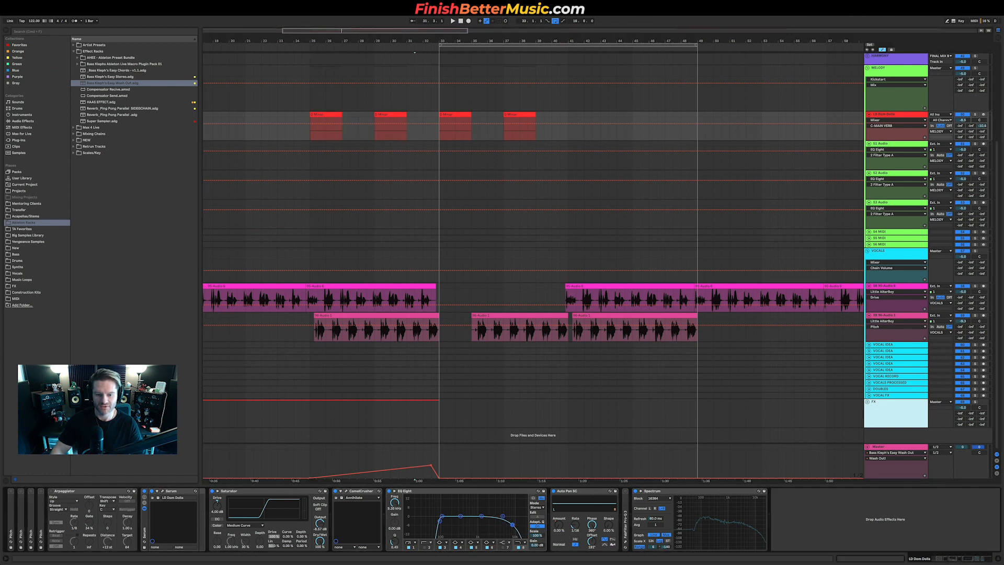
{"action": "left_click_drag", "start_coordinate": [472, 527], "coordinate": [494, 526]}
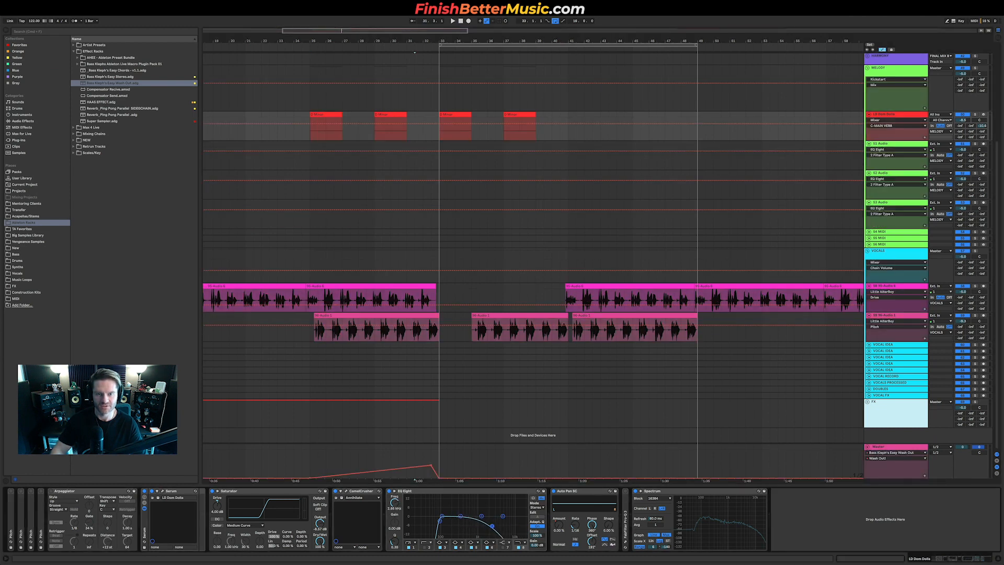
Step: Automate the lead's EQ Eight band 8 frequency, ramping it up from the pre-drop section through the drop
{"action": "left_click", "coordinate": [897, 121]}
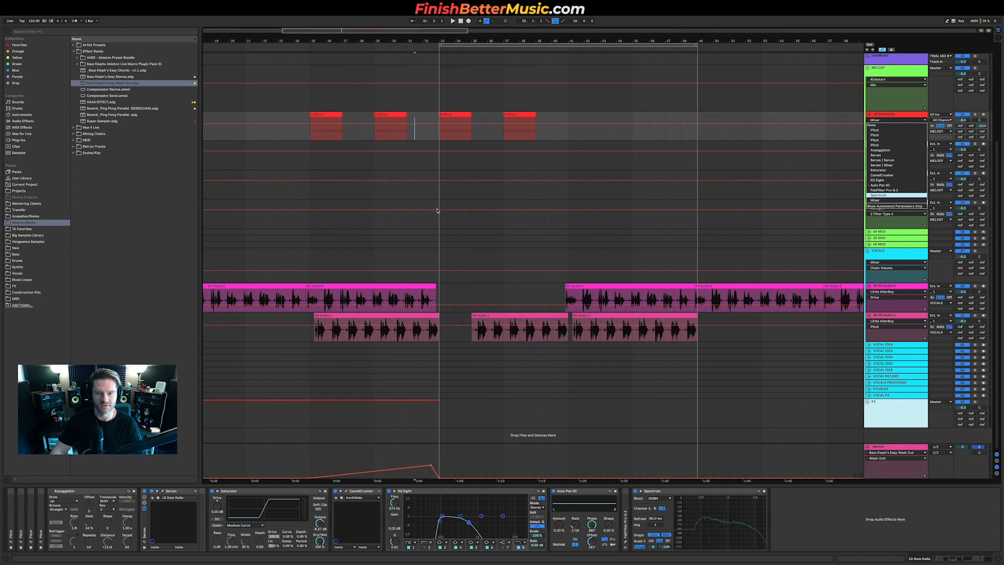
{"action": "left_click", "coordinate": [435, 136]}
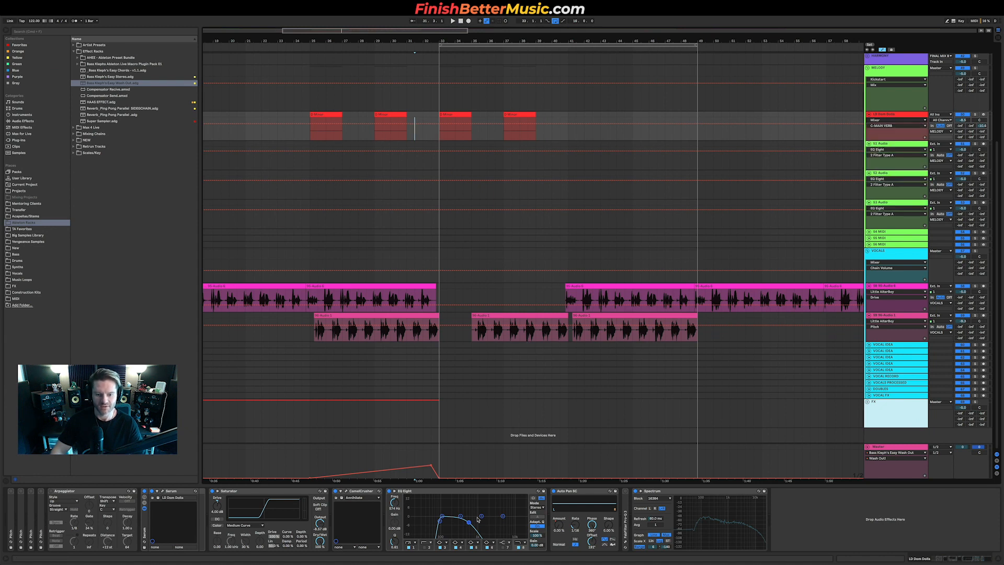
{"action": "key", "text": "space"}
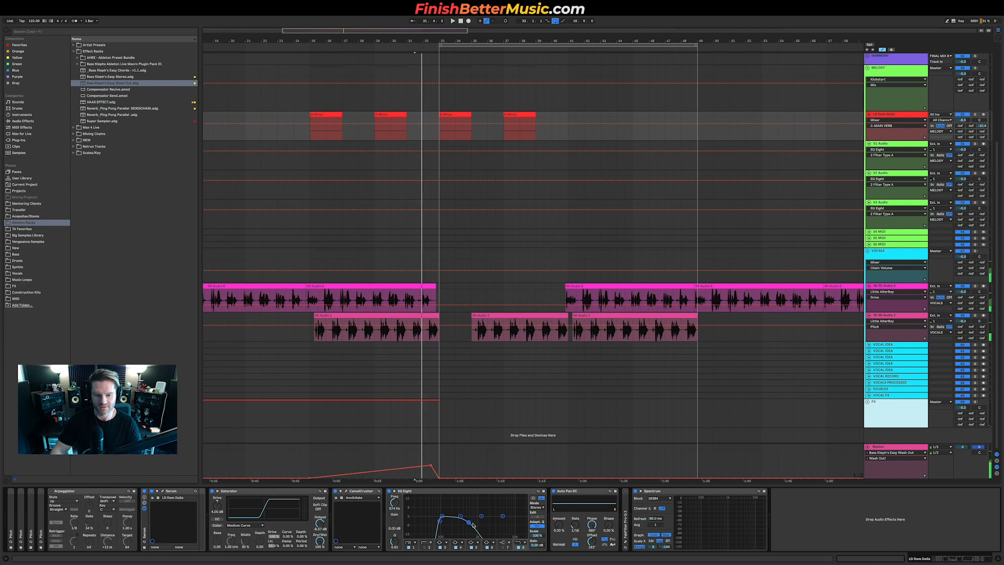
{"action": "left_click", "coordinate": [309, 149]}
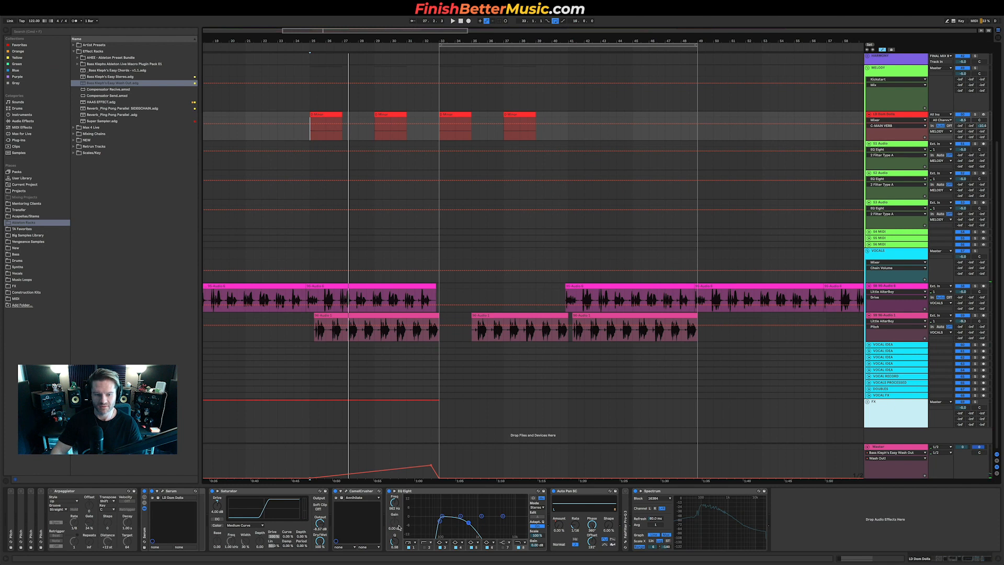
{"action": "left_click_drag", "start_coordinate": [394, 503], "coordinate": [394, 496]}
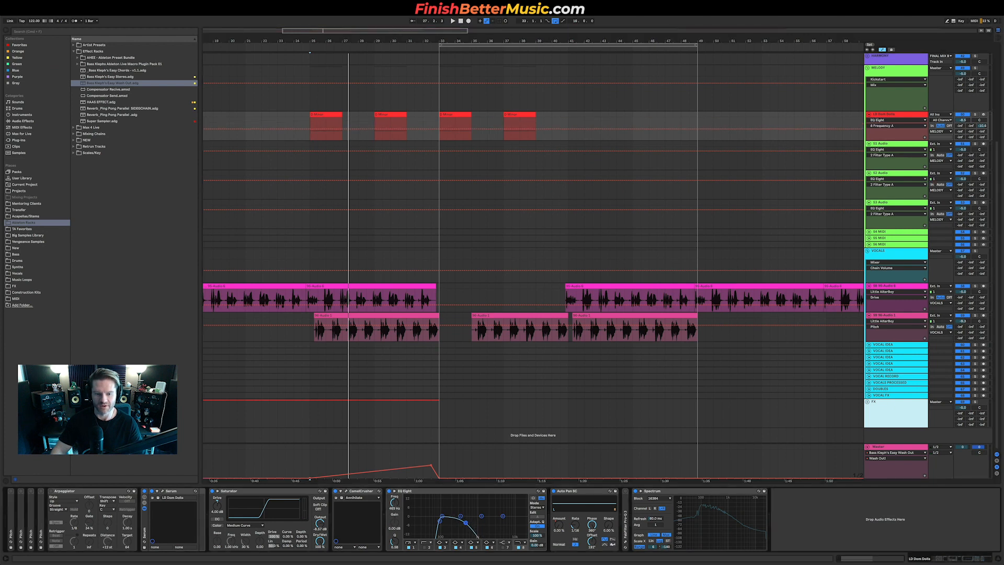
{"action": "key", "text": "a"}
{"action": "left_click_drag", "start_coordinate": [310, 136], "coordinate": [524, 119]}
{"action": "key", "text": "a"}
{"action": "left_click", "coordinate": [455, 145]}
{"action": "left_click", "coordinate": [434, 125]}
{"action": "left_click_drag", "start_coordinate": [310, 120], "coordinate": [389, 125]}
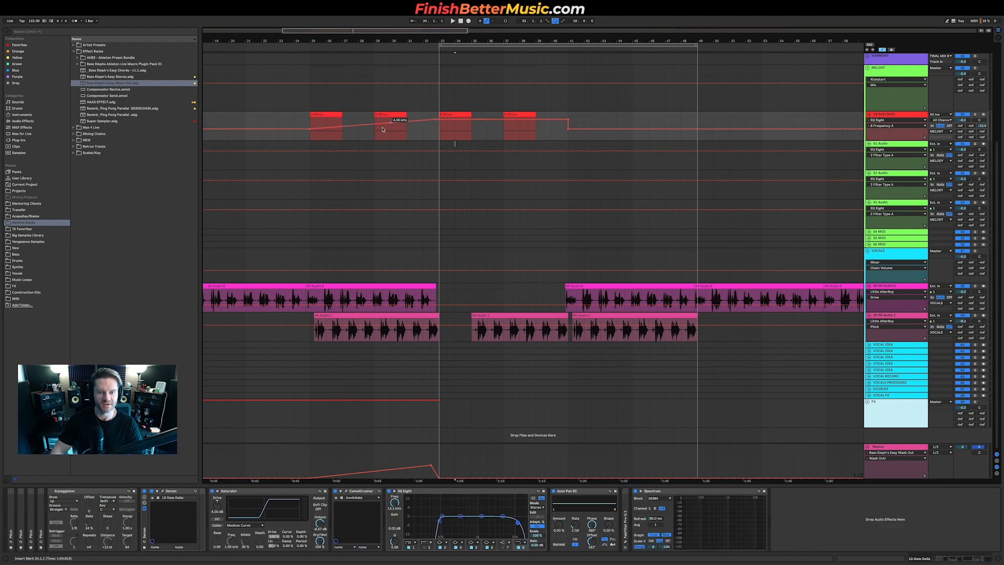
Step: Play back the pre-drop section to hear the lead's automated EQ sweep
{"action": "left_click", "coordinate": [374, 134]}
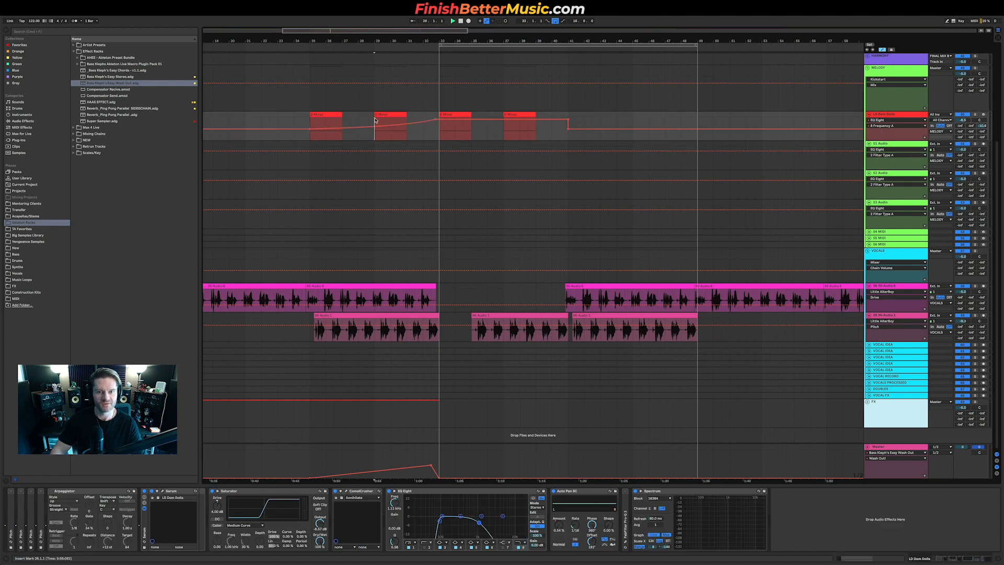
{"action": "key", "text": "space"}
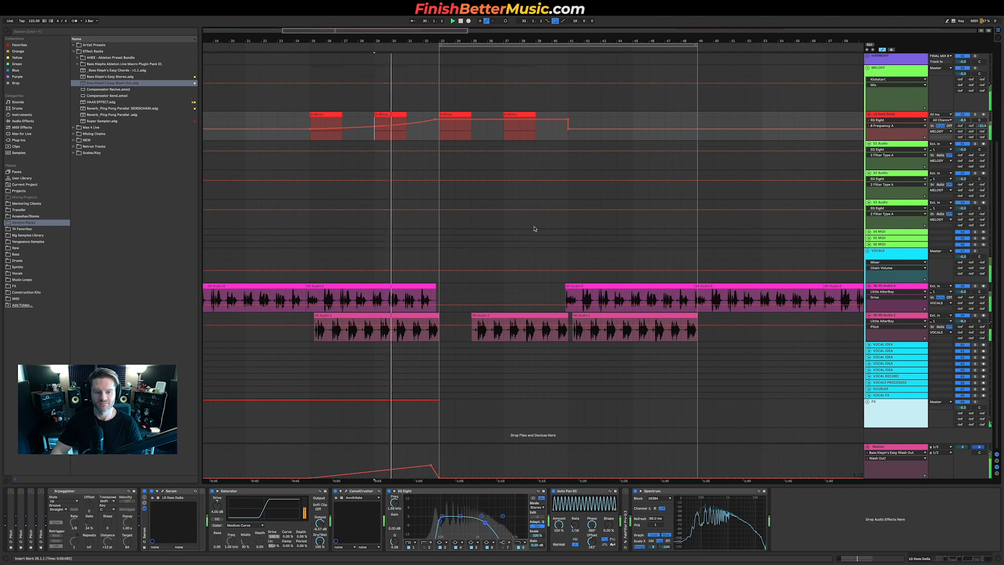
{"action": "left_click", "coordinate": [963, 256]}
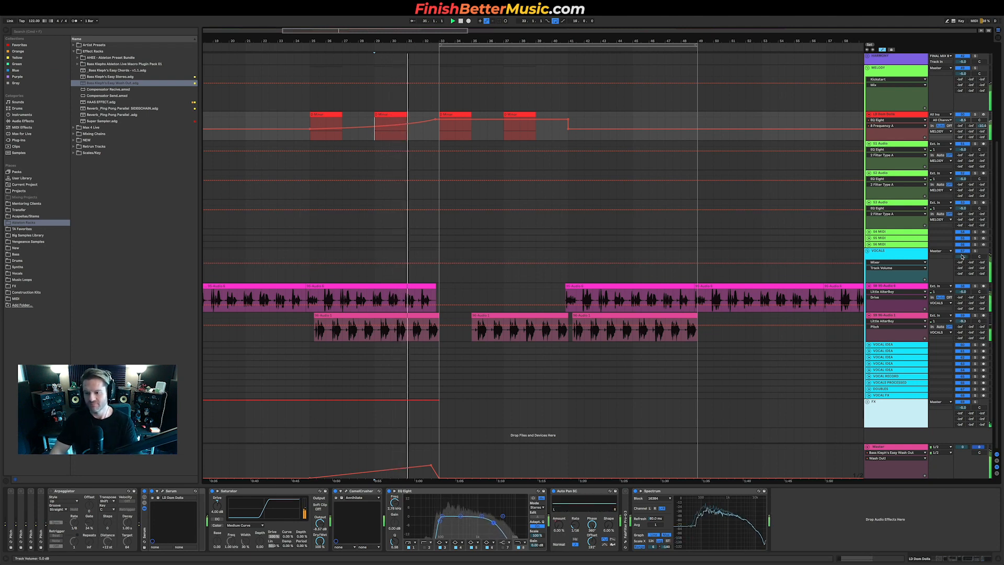
{"action": "left_click", "coordinate": [885, 448]}
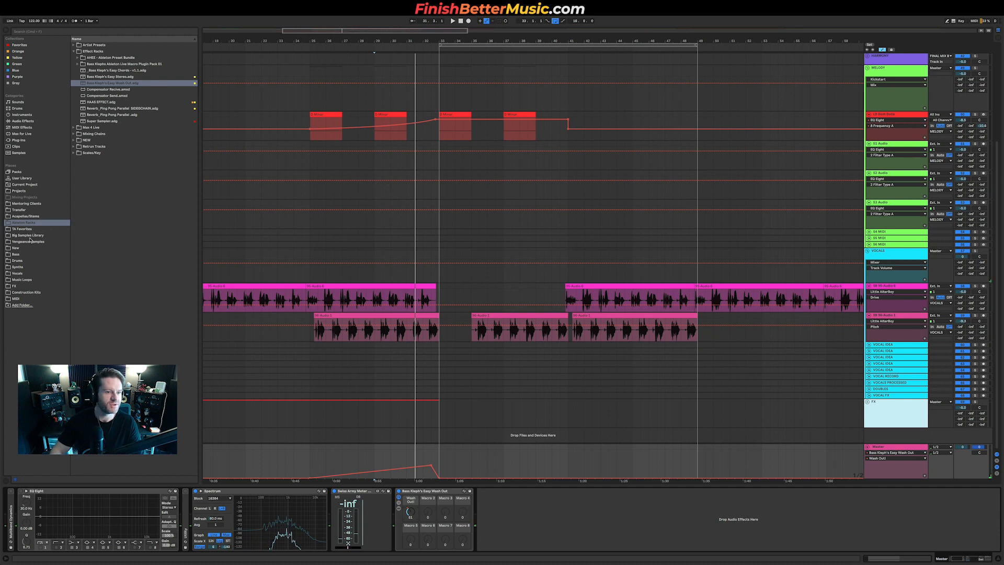
{"action": "left_click", "coordinate": [23, 134]}
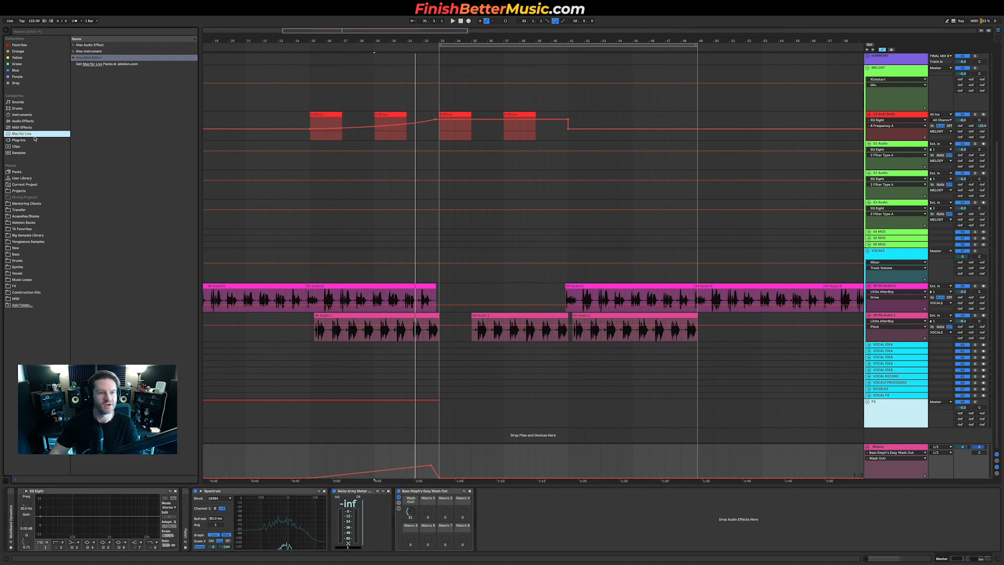
{"action": "left_click", "coordinate": [23, 121]}
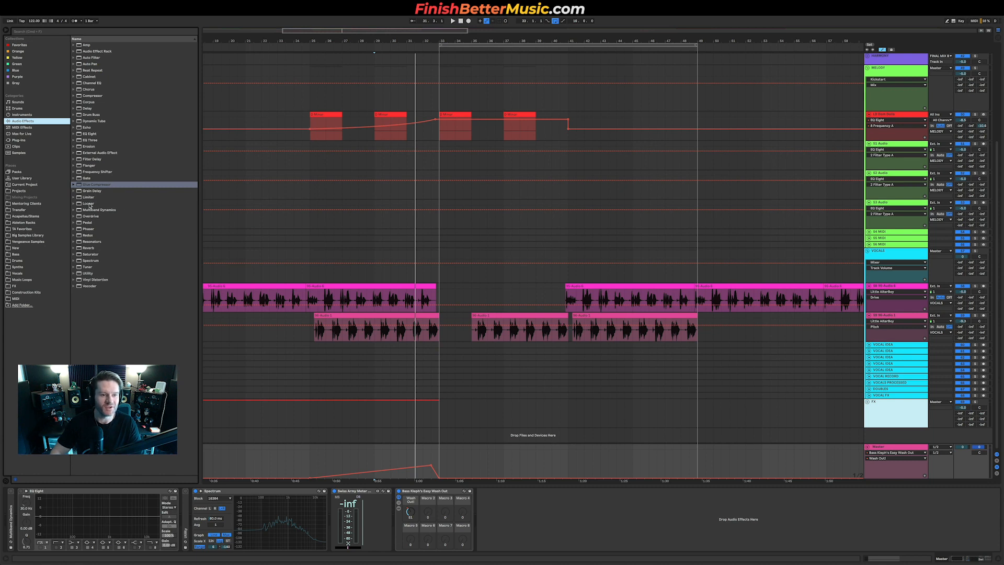
{"action": "mouse_move", "coordinate": [89, 197]}
{"action": "left_mouse_down"}
{"action": "mouse_move", "coordinate": [413, 523]}
{"action": "mouse_move", "coordinate": [321, 525]}
{"action": "left_mouse_up"}
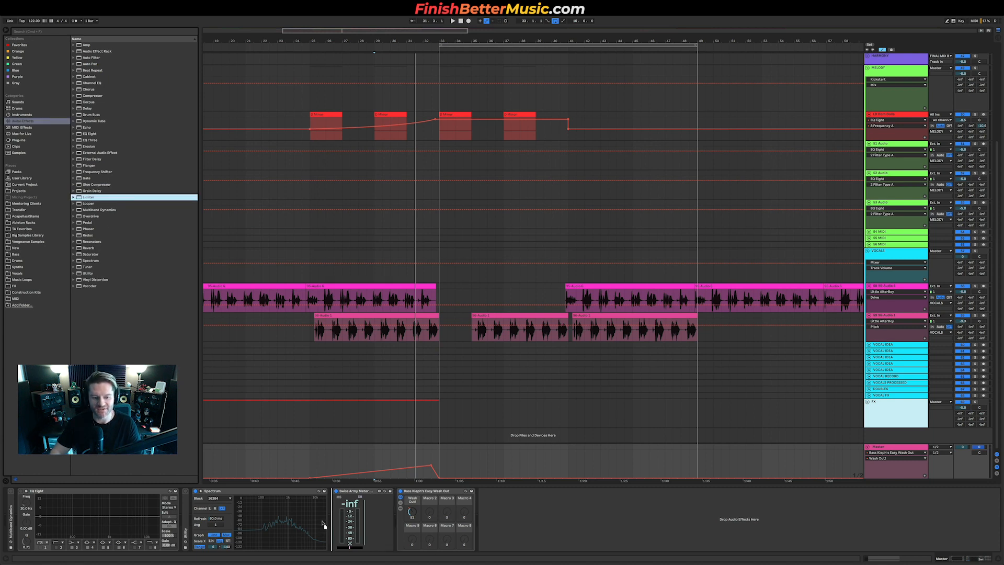
{"action": "left_click_drag", "start_coordinate": [324, 522], "coordinate": [323, 521]}
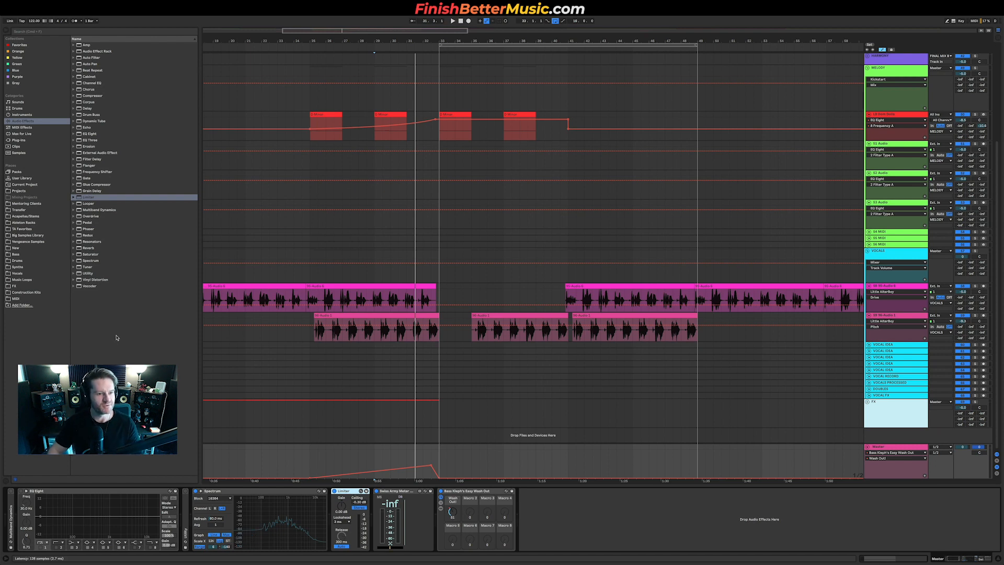
{"action": "key", "text": "Delete"}
Step: Insert FabFilter Pro-L 2 from the VST plug-ins on the Master track's device chain
{"action": "left_click", "coordinate": [18, 140]}
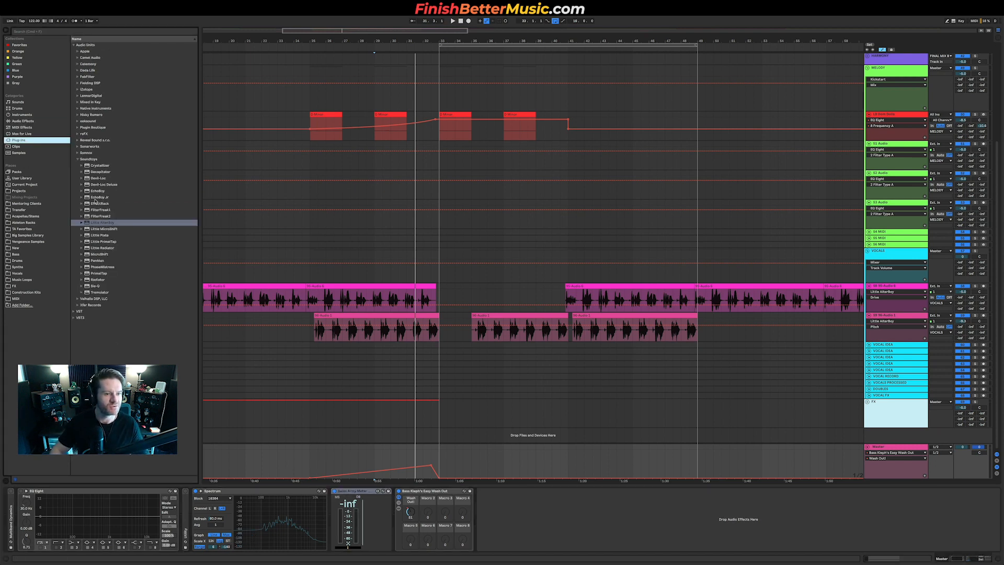
{"action": "left_click", "coordinate": [90, 158]}
{"action": "left_click", "coordinate": [92, 180]}
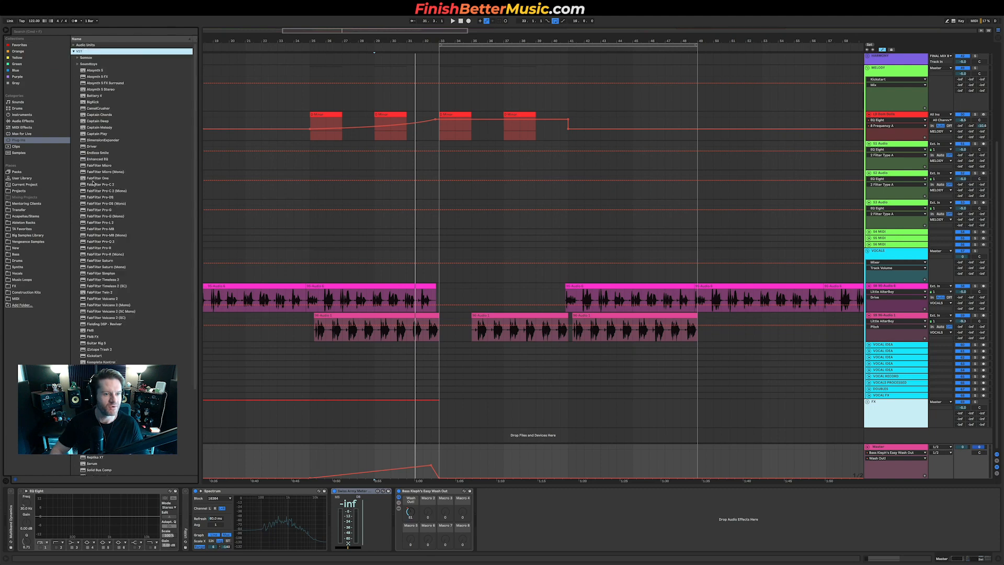
{"action": "left_click_drag", "start_coordinate": [108, 222], "coordinate": [208, 545]}
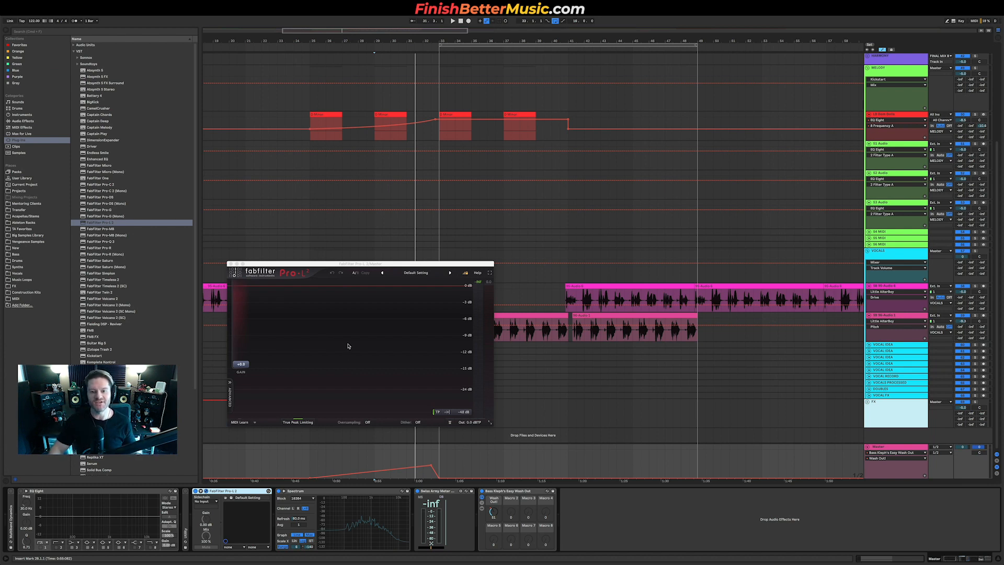
Step: Play the arrangement from the pre-drop section with the Pro-L 2 window open on the Master
{"action": "scroll", "coordinate": [502, 184], "scroll_direction": "down", "scroll_amount": 5}
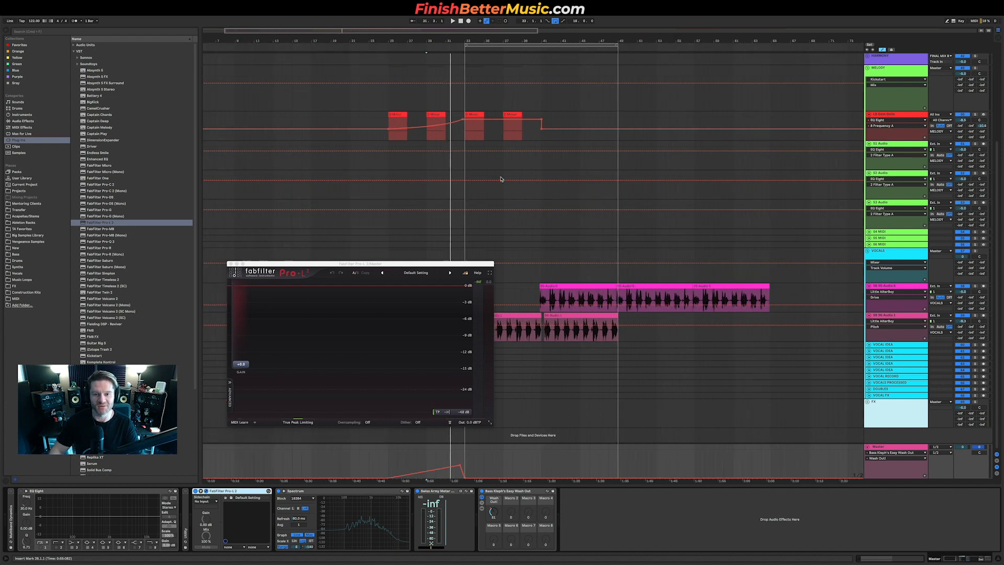
{"action": "scroll", "coordinate": [512, 187], "scroll_direction": "up", "scroll_amount": 5}
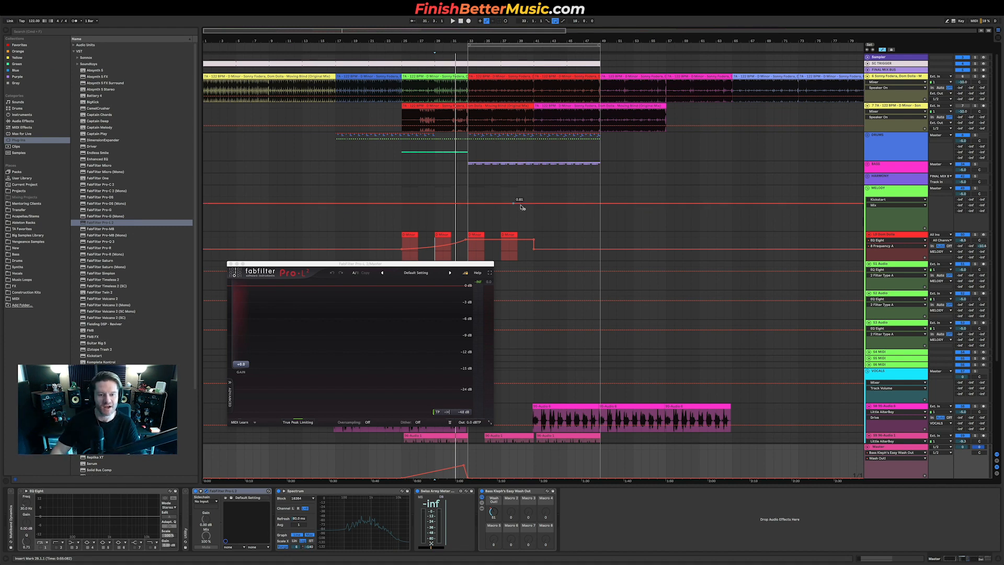
{"action": "left_click_drag", "start_coordinate": [396, 267], "coordinate": [338, 220]}
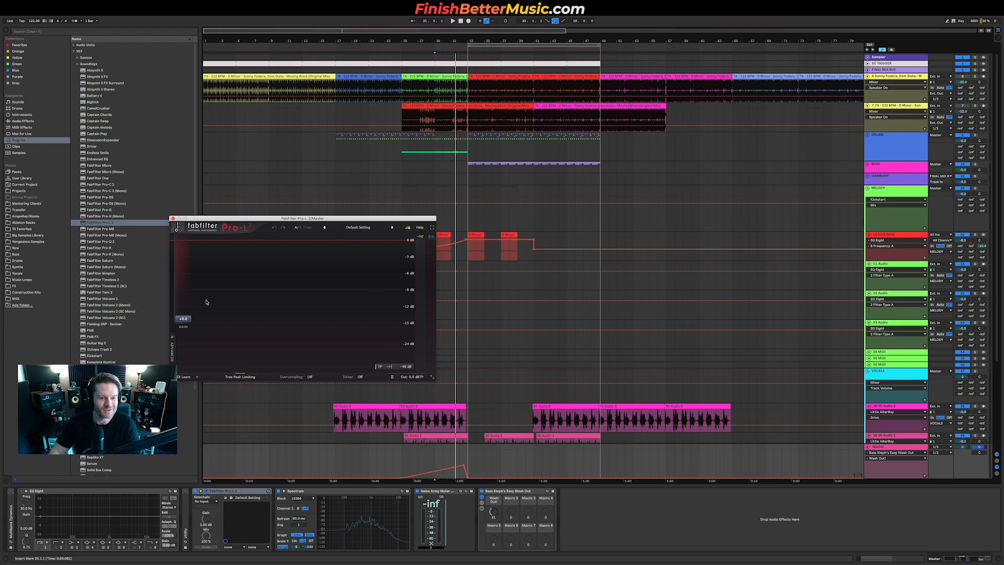
{"action": "left_click_drag", "start_coordinate": [371, 219], "coordinate": [296, 258]}
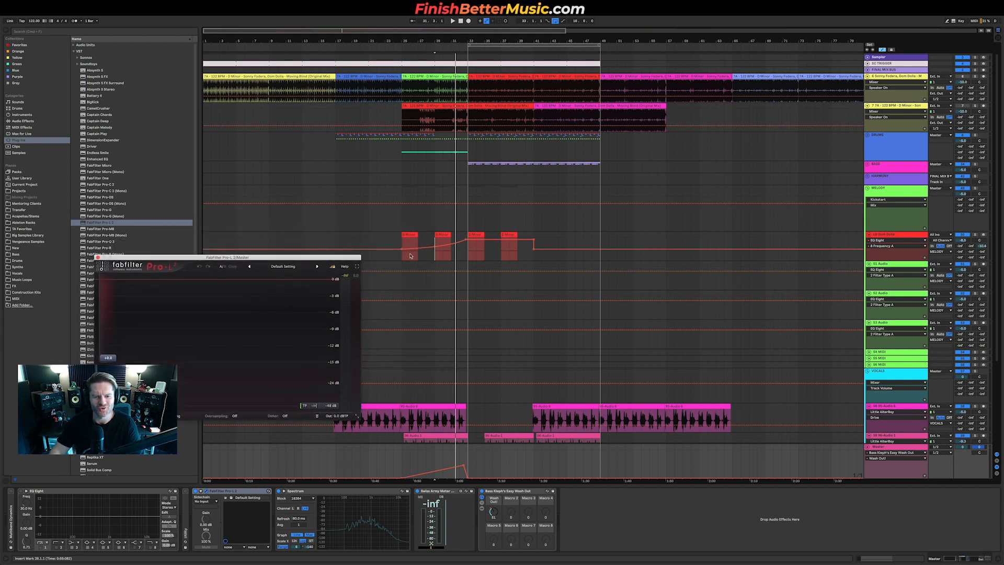
{"action": "scroll", "coordinate": [408, 243], "scroll_direction": "up", "scroll_amount": 5}
{"action": "left_click", "coordinate": [385, 248]}
{"action": "key", "text": "space"}
{"action": "left_click", "coordinate": [892, 447]}
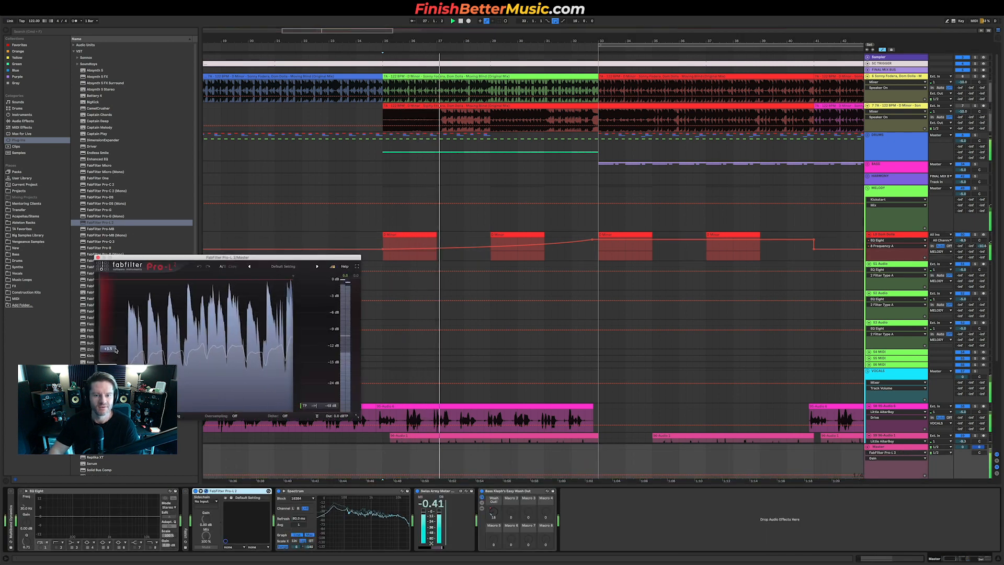
Step: Increase the Pro-L 2 gain on the Master track and close the plugin window
{"action": "left_click_drag", "start_coordinate": [116, 360], "coordinate": [116, 350]}
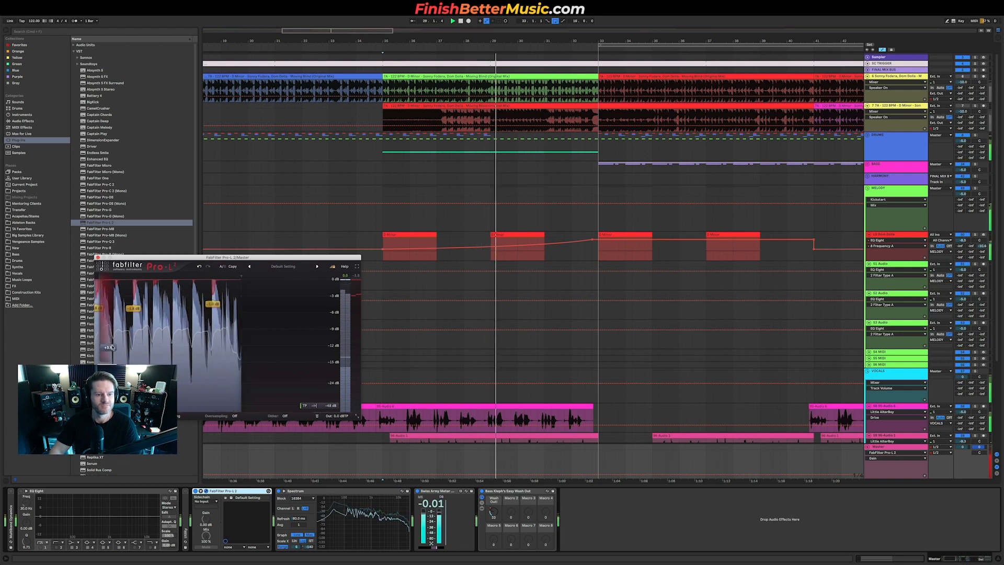
{"action": "left_click_drag", "start_coordinate": [111, 321], "coordinate": [111, 317]}
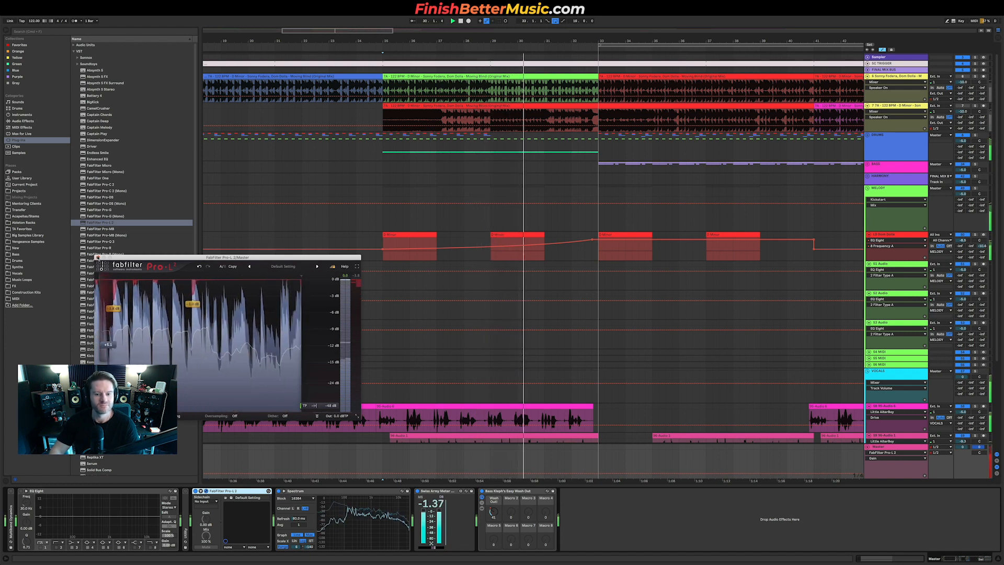
{"action": "left_click", "coordinate": [98, 257]}
Step: Adjust the panning of the lower vocal audio track in the mixer
{"action": "scroll", "coordinate": [485, 310], "scroll_direction": "down", "scroll_amount": 3}
{"action": "scroll", "coordinate": [542, 328], "scroll_direction": "down", "scroll_amount": 1}
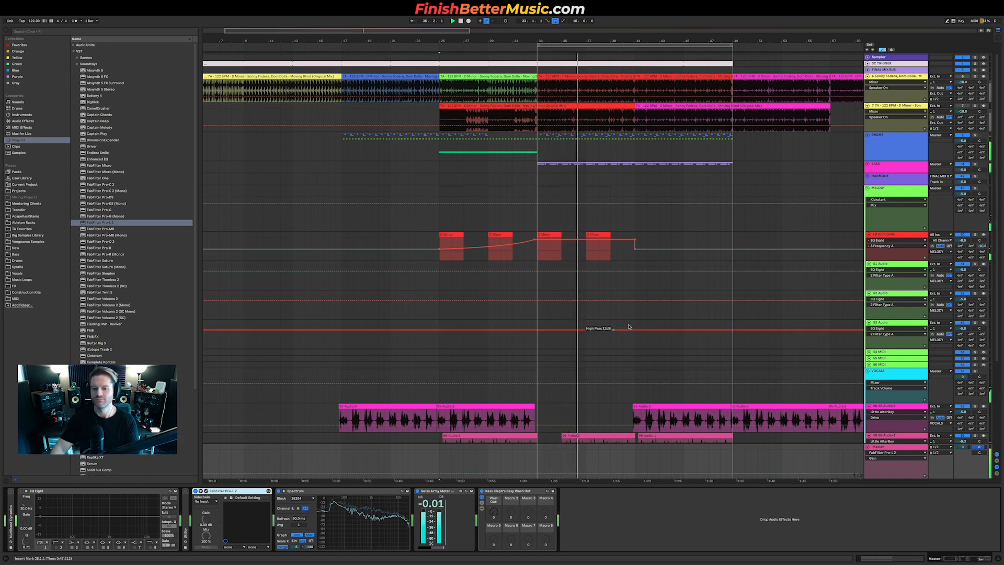
{"action": "scroll", "coordinate": [633, 329], "scroll_direction": "down", "scroll_amount": 3}
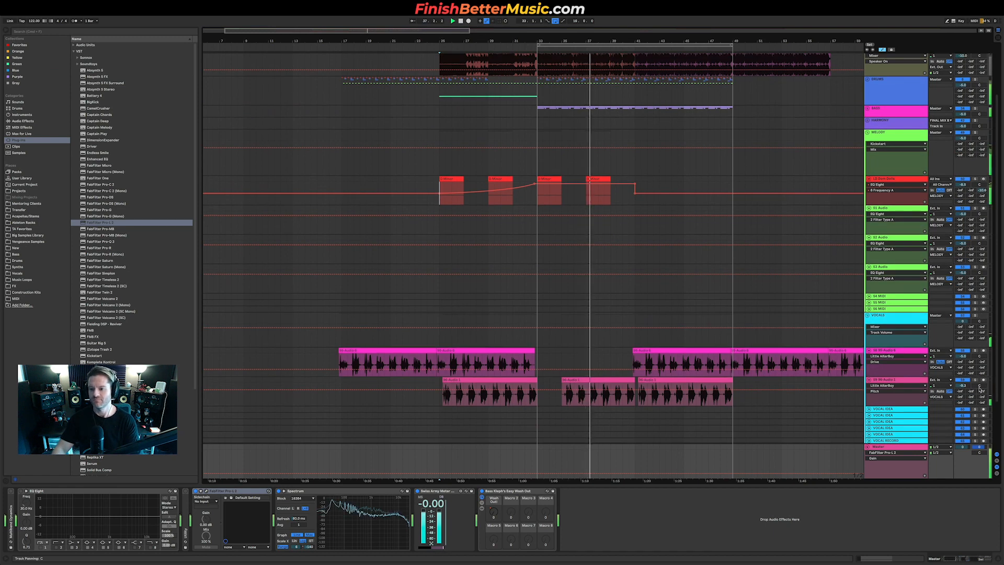
{"action": "mouse_move", "coordinate": [982, 392]}
{"action": "left_mouse_down"}
{"action": "mouse_move", "coordinate": [981, 366]}
{"action": "mouse_move", "coordinate": [981, 390]}
{"action": "left_mouse_up"}
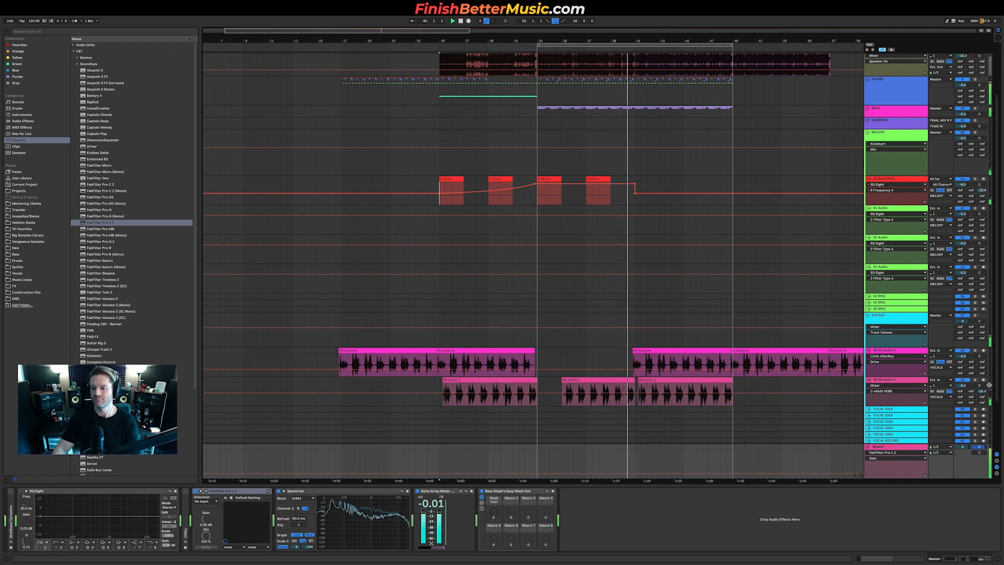
{"action": "left_click_drag", "start_coordinate": [981, 391], "coordinate": [981, 385]}
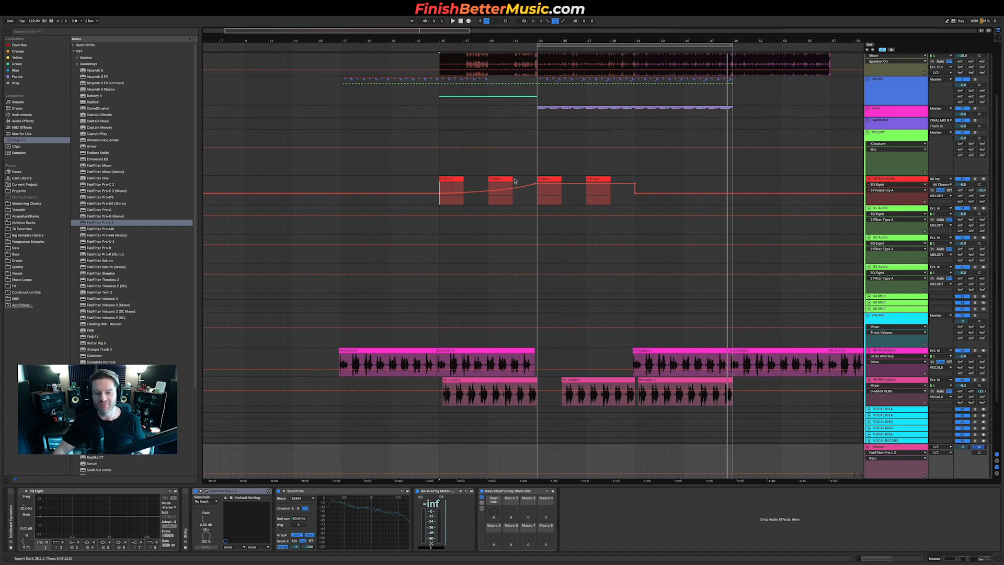
Step: Play back the build into the drop from several positions to review the mix
{"action": "left_click", "coordinate": [451, 203]}
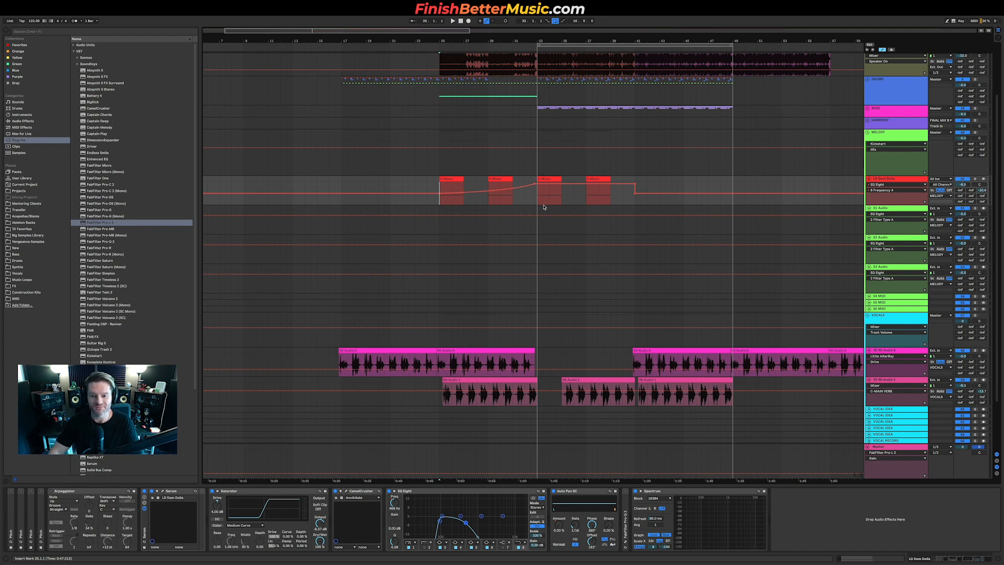
{"action": "scroll", "coordinate": [501, 205], "scroll_direction": "down", "scroll_amount": 4}
{"action": "scroll", "coordinate": [510, 204], "scroll_direction": "up", "scroll_amount": 4}
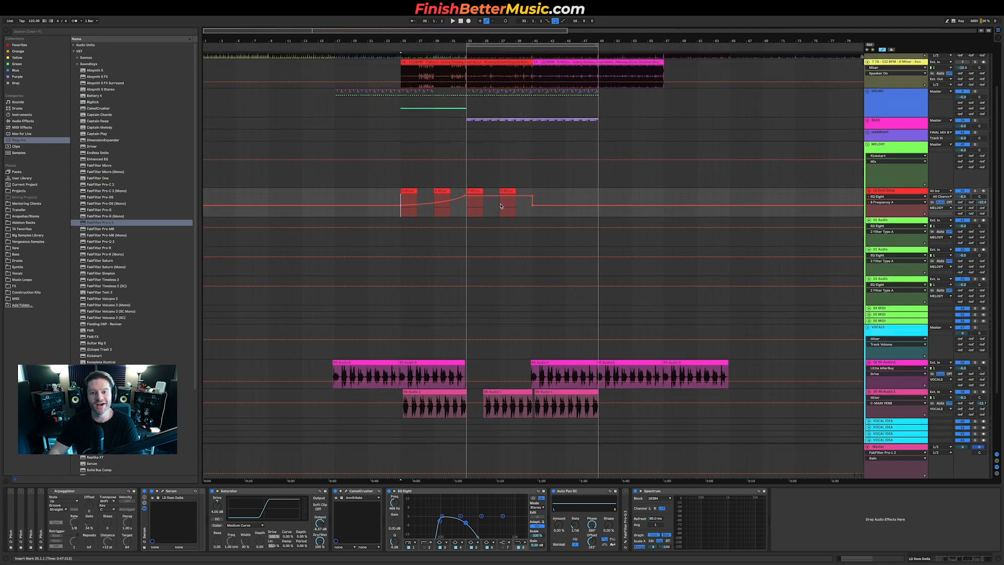
{"action": "left_click", "coordinate": [470, 127]}
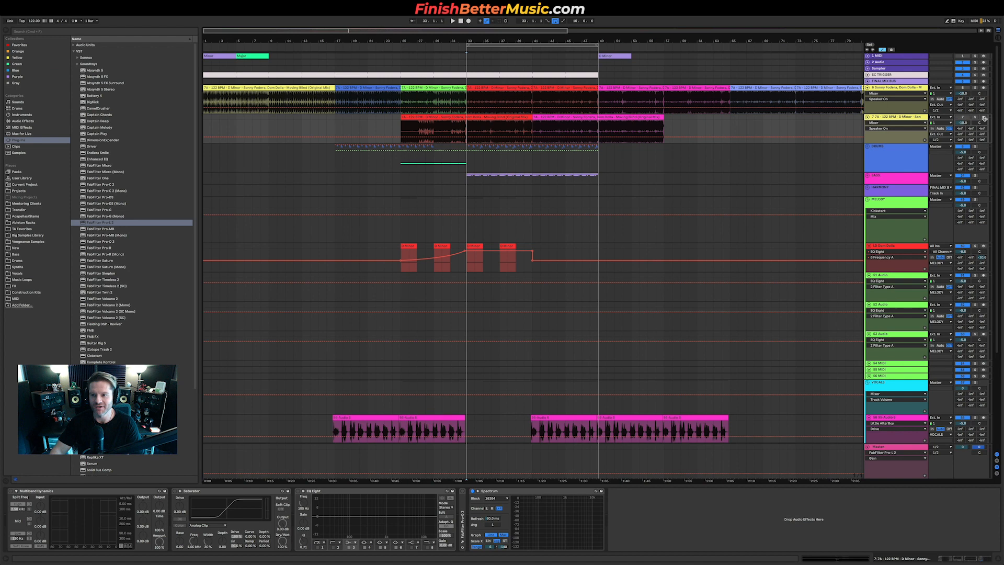
{"action": "key", "text": "space"}
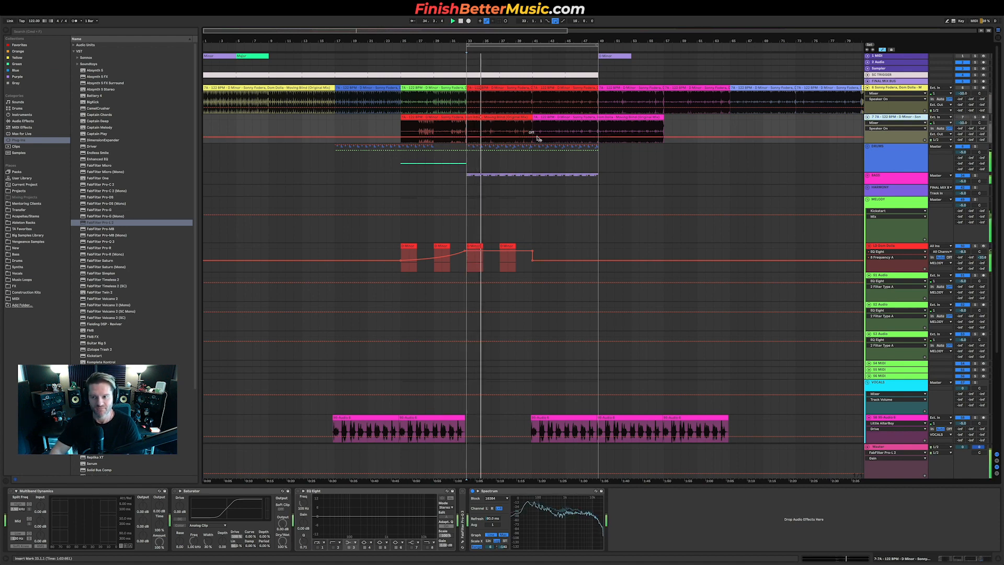
{"action": "left_click", "coordinate": [492, 129]}
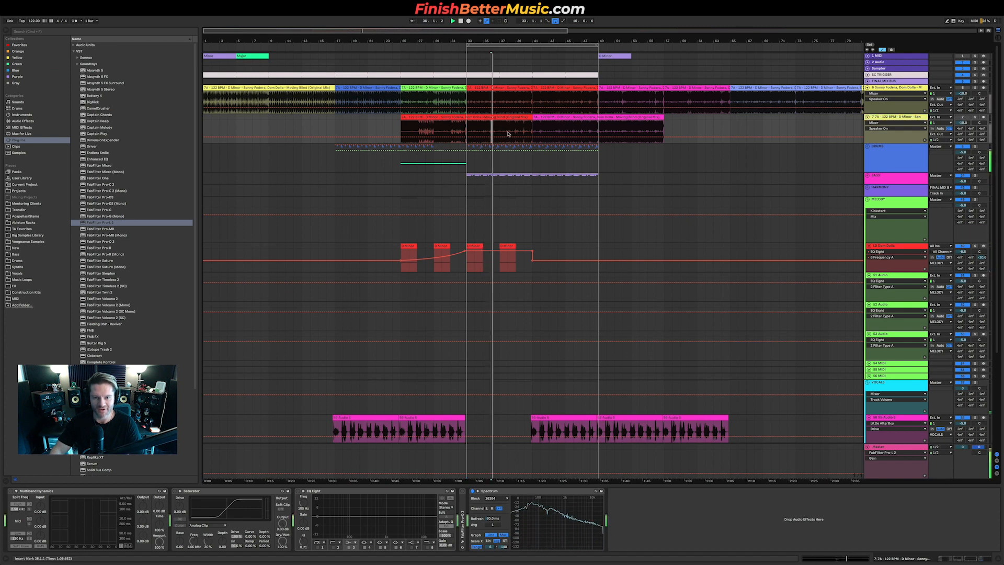
{"action": "key", "text": "space"}
{"action": "key", "text": "space"}
{"action": "left_click", "coordinate": [467, 130]}
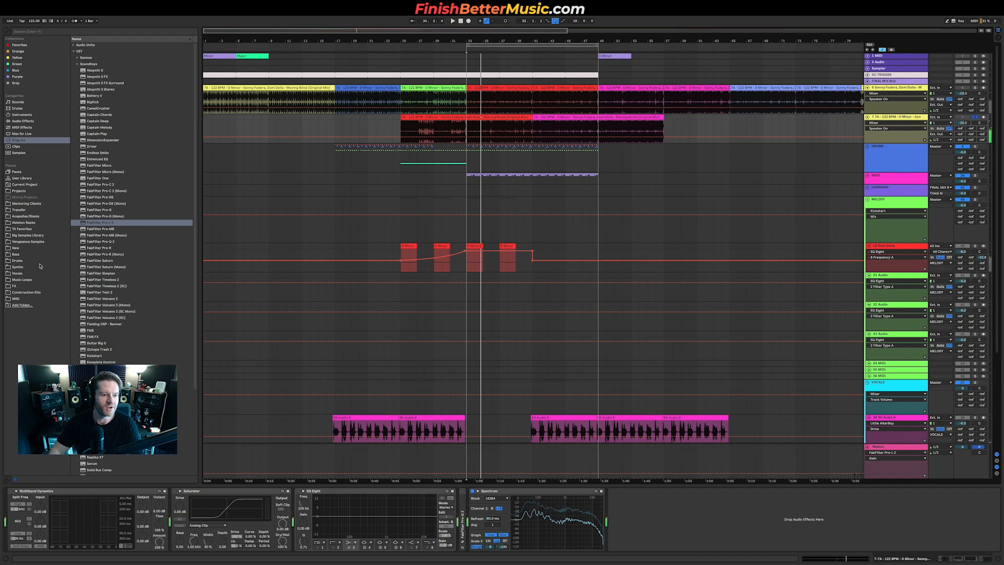
Step: Browse the NOIZU sample pack's drum loop folders and audition the ride loops
{"action": "left_click", "coordinate": [19, 248]}
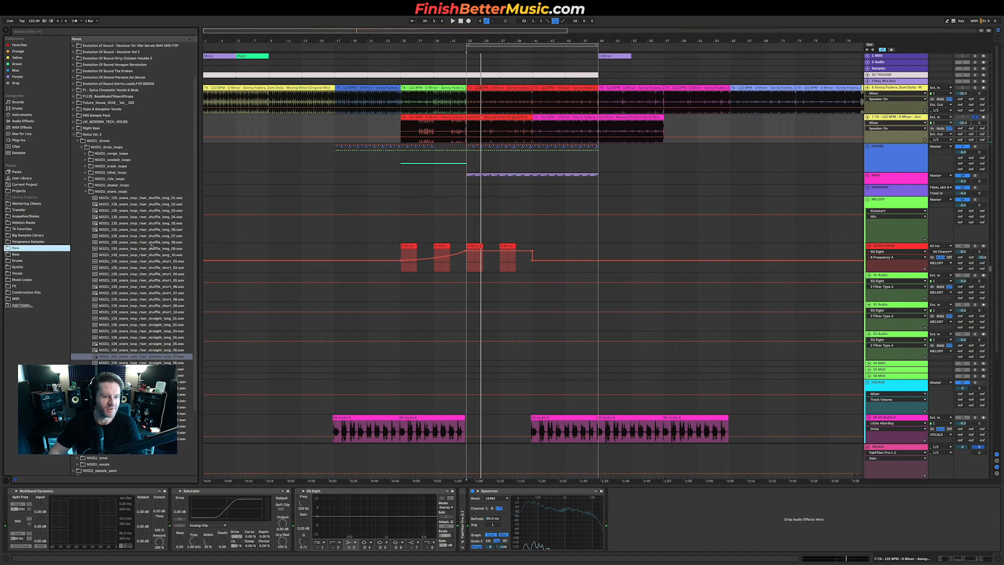
{"action": "left_click", "coordinate": [120, 192]}
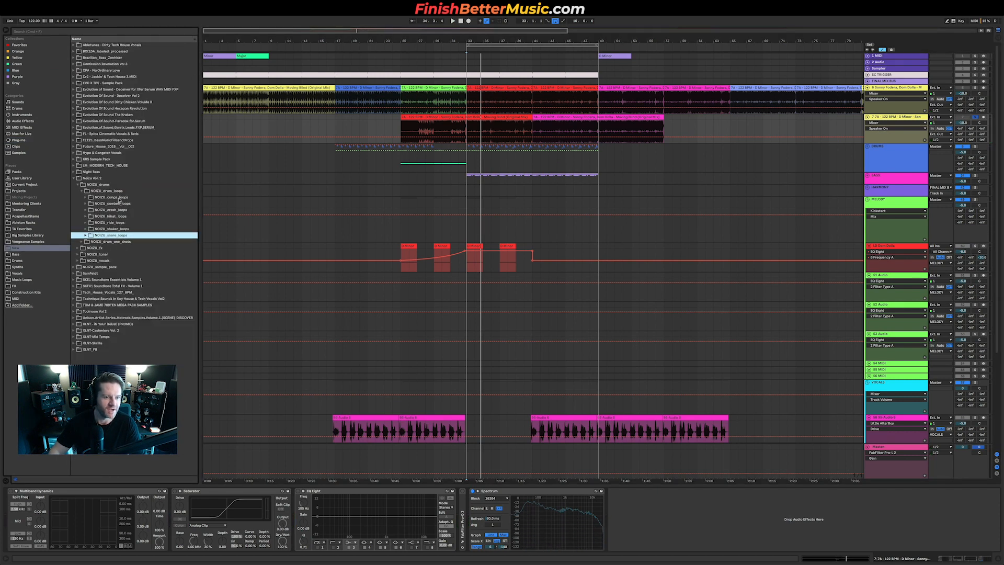
{"action": "double_click", "coordinate": [112, 222]}
{"action": "left_click", "coordinate": [132, 242]}
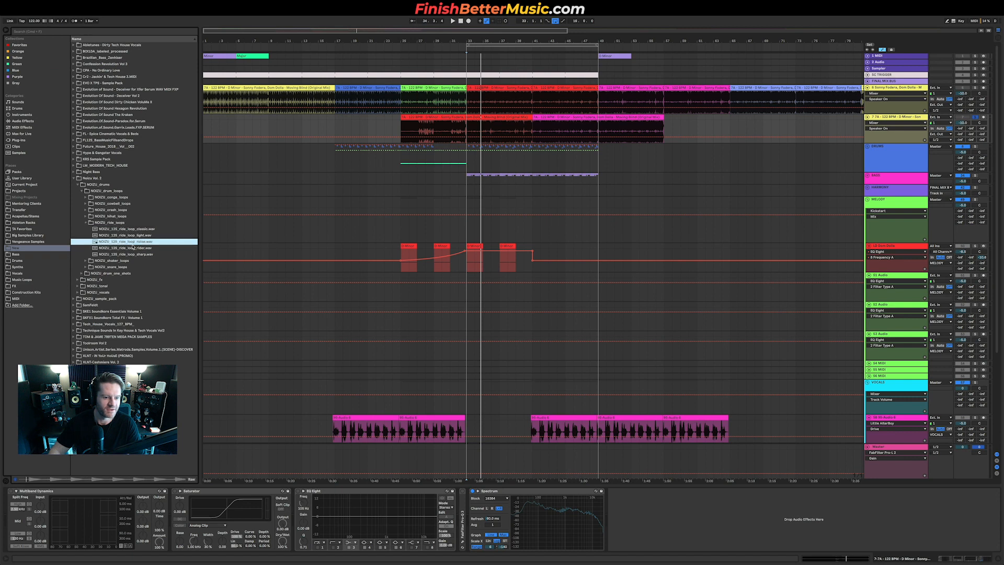
{"action": "left_click", "coordinate": [138, 255]}
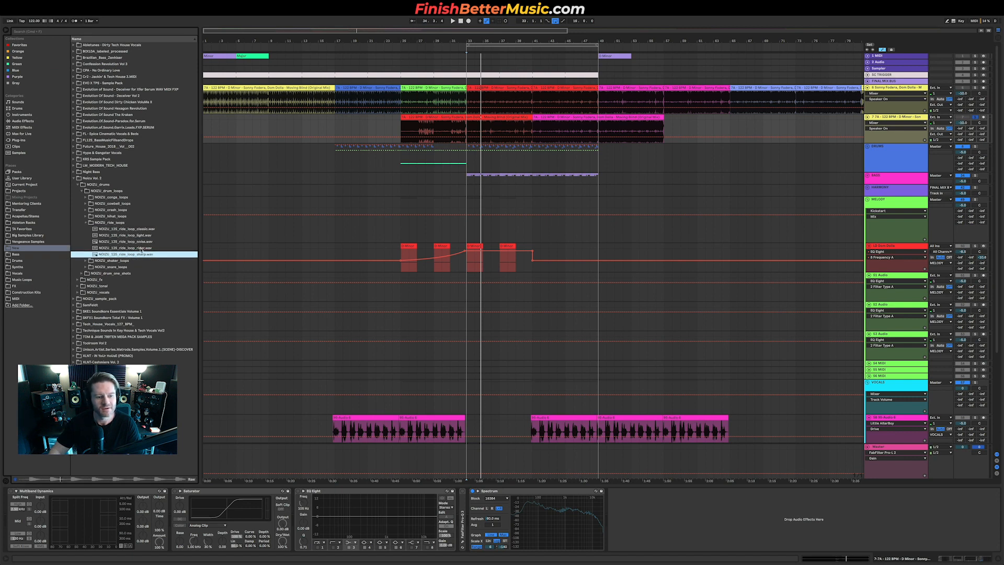
{"action": "scroll", "coordinate": [630, 434], "scroll_direction": "down", "scroll_amount": 3}
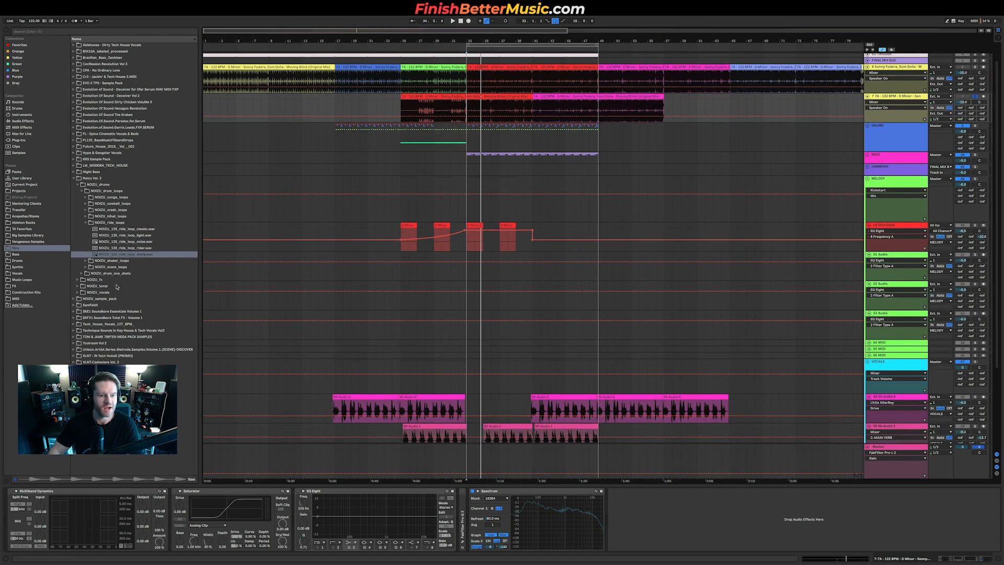
{"action": "left_click", "coordinate": [105, 280]}
{"action": "left_click", "coordinate": [96, 300]}
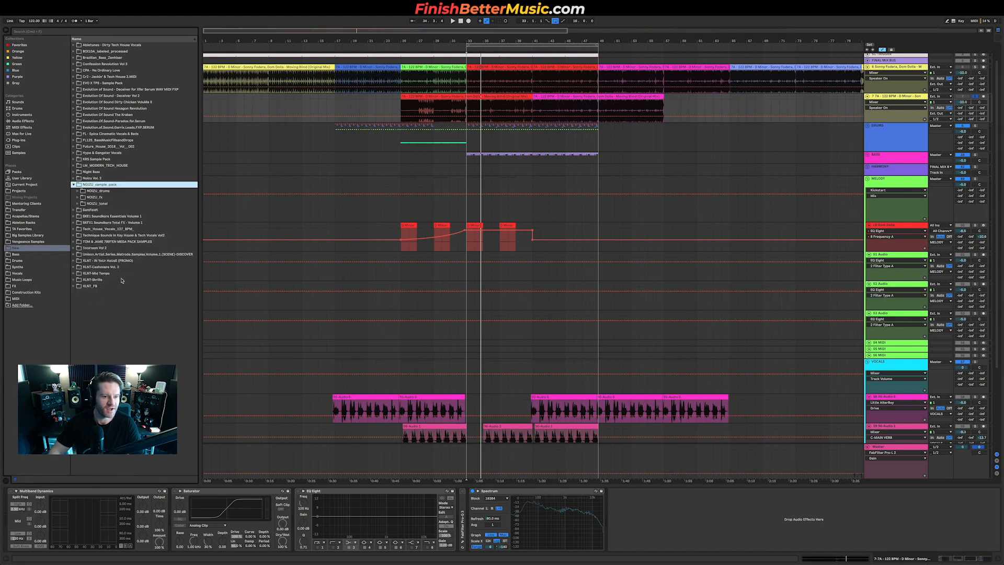
{"action": "left_click", "coordinate": [111, 191]}
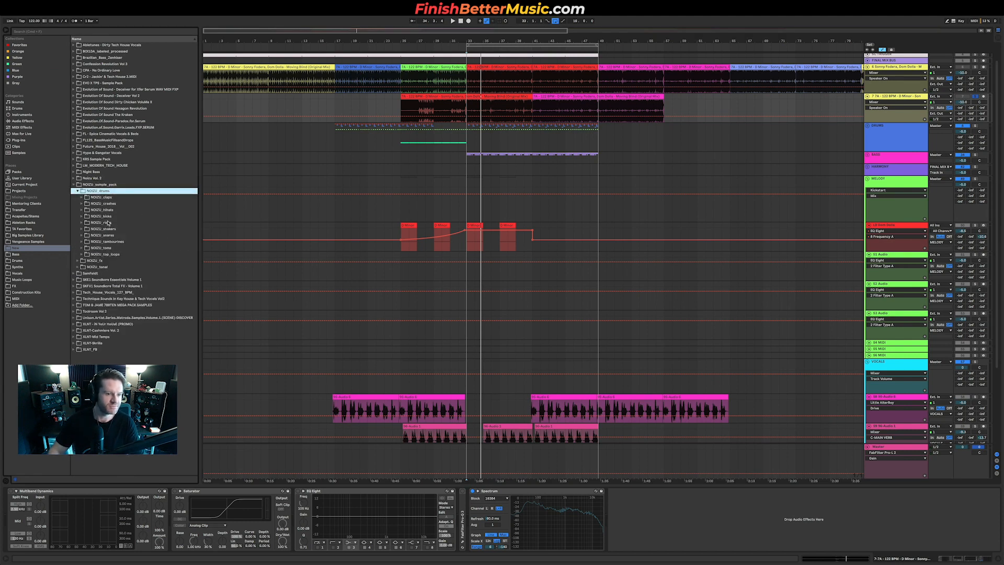
{"action": "left_click", "coordinate": [102, 223]}
{"action": "left_click", "coordinate": [126, 230]}
{"action": "left_click", "coordinate": [128, 267]}
{"action": "scroll", "coordinate": [759, 318], "scroll_direction": "down", "scroll_amount": 4}
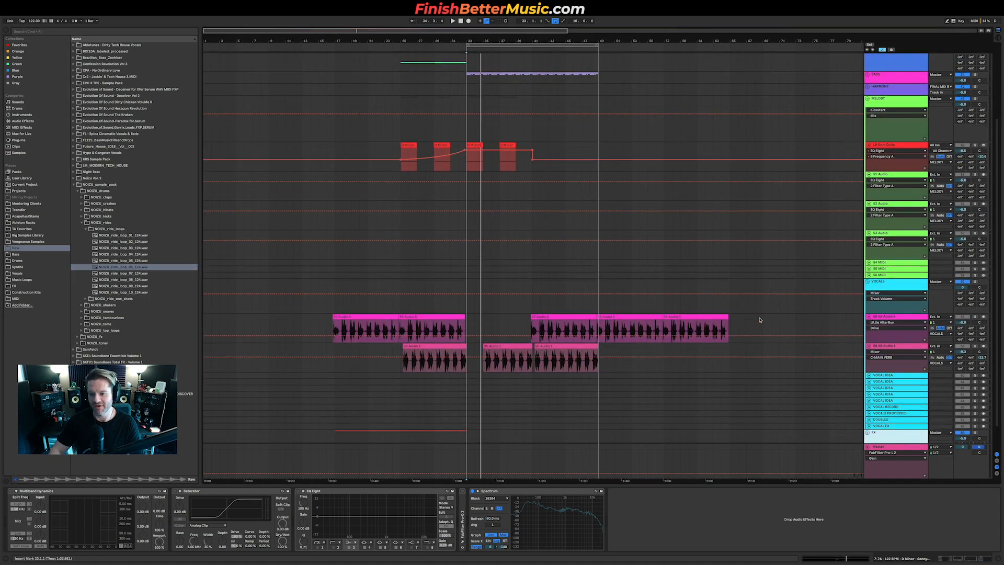
Step: Expand the drums and hats groups and place a NOIZU ride loop on a hats track at the drop, around bar 41
{"action": "scroll", "coordinate": [761, 320], "scroll_direction": "up", "scroll_amount": 5}
{"action": "key", "text": "a"}
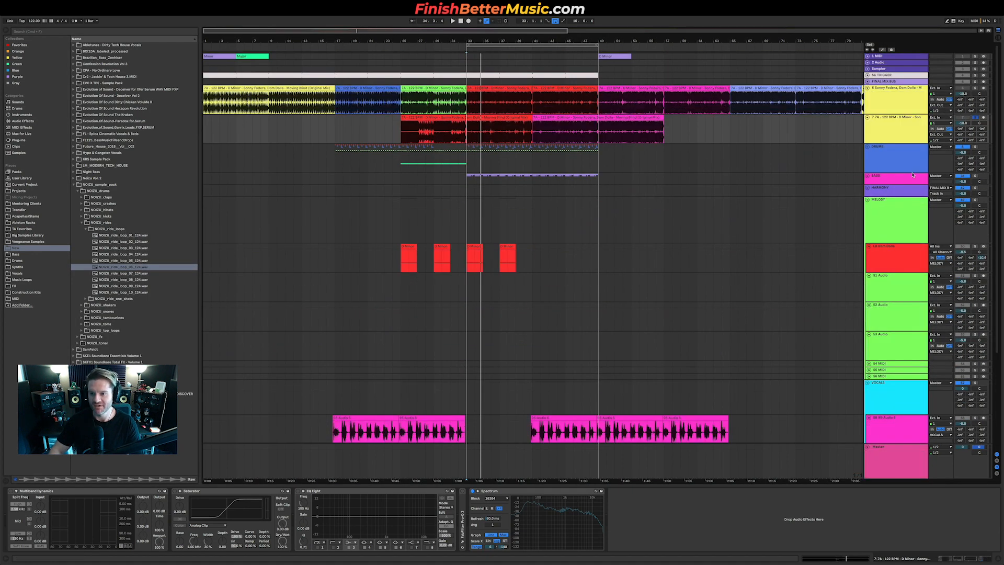
{"action": "left_click", "coordinate": [868, 148]}
{"action": "scroll", "coordinate": [799, 339], "scroll_direction": "down", "scroll_amount": 1}
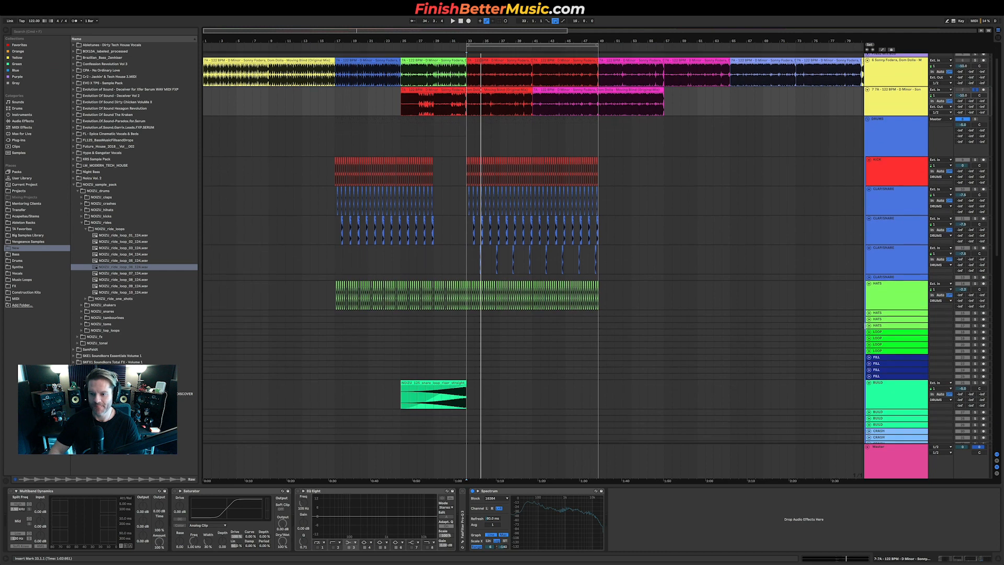
{"action": "left_click", "coordinate": [869, 313]}
{"action": "left_click_drag", "start_coordinate": [135, 273], "coordinate": [535, 333]}
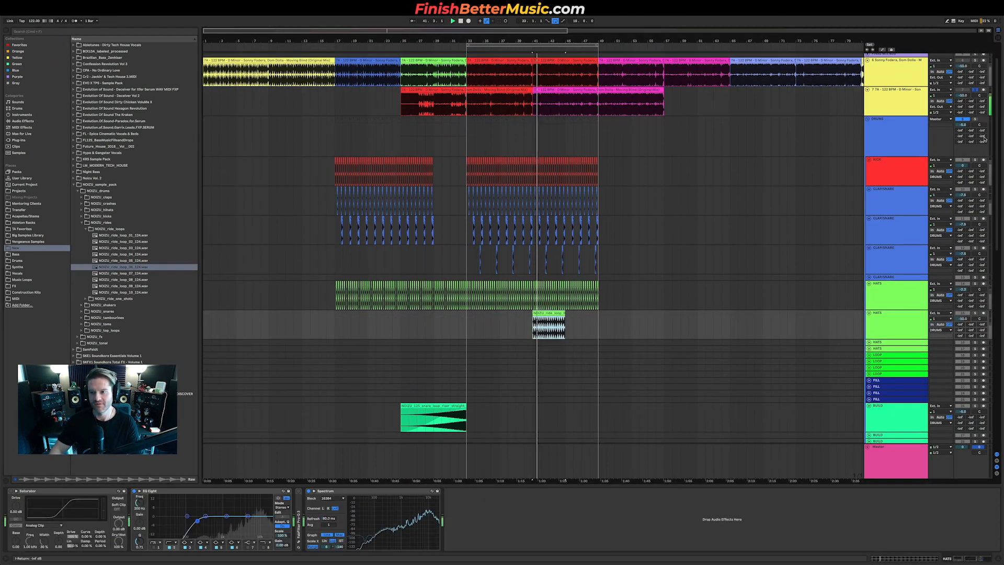
Step: Turn down the ride loop track's volume and duplicate the ride clip to run to the end of the drop
{"action": "left_click", "coordinate": [975, 119]}
{"action": "left_click_drag", "start_coordinate": [963, 318], "coordinate": [962, 339]}
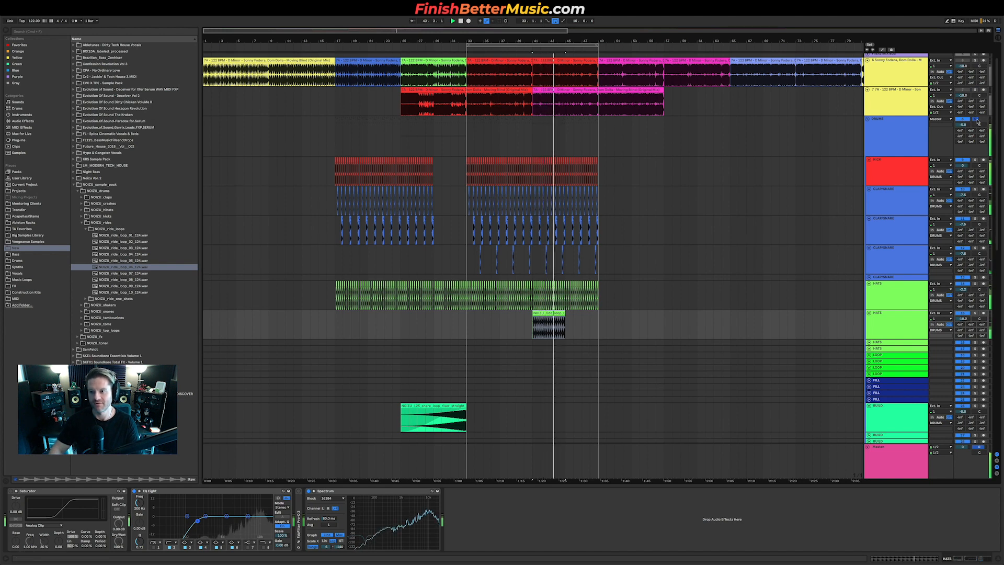
{"action": "left_click", "coordinate": [563, 313]}
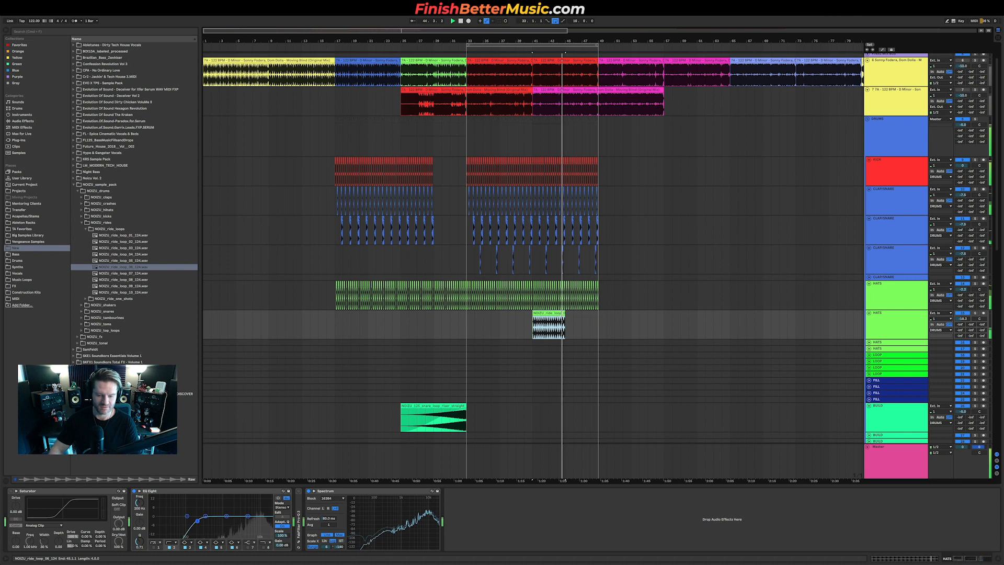
{"action": "key", "text": "super+d"}
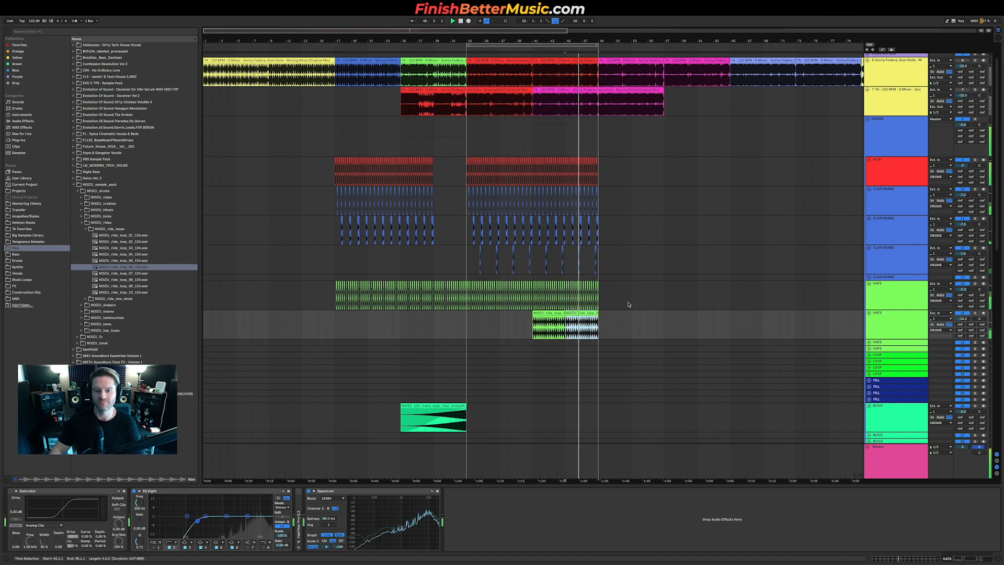
Step: Play the drop and fine-tune the volume of a clap track in the drums group
{"action": "left_click", "coordinate": [469, 326]}
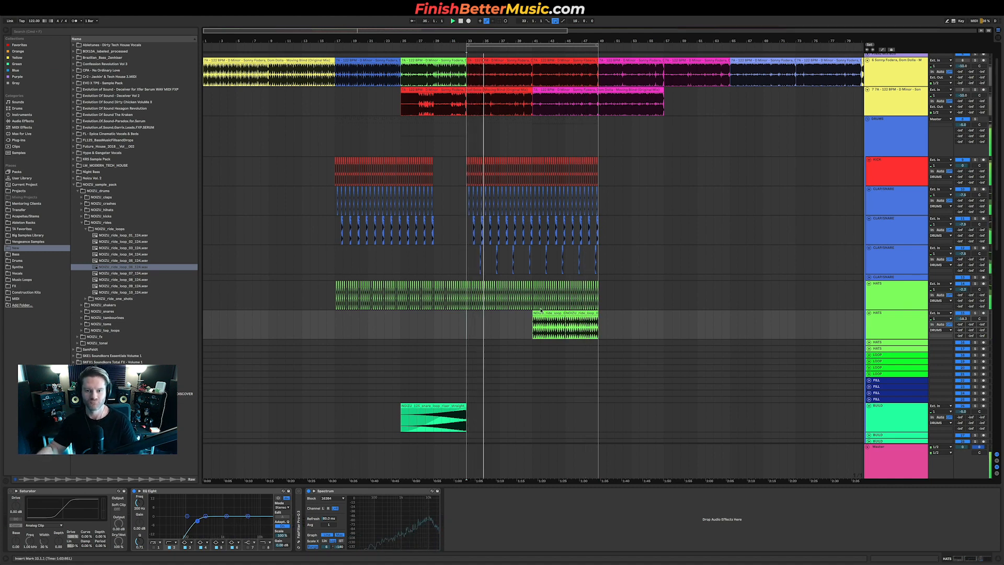
{"action": "key", "text": "plus"}
{"action": "scroll", "coordinate": [965, 226], "scroll_direction": "up", "scroll_amount": 1}
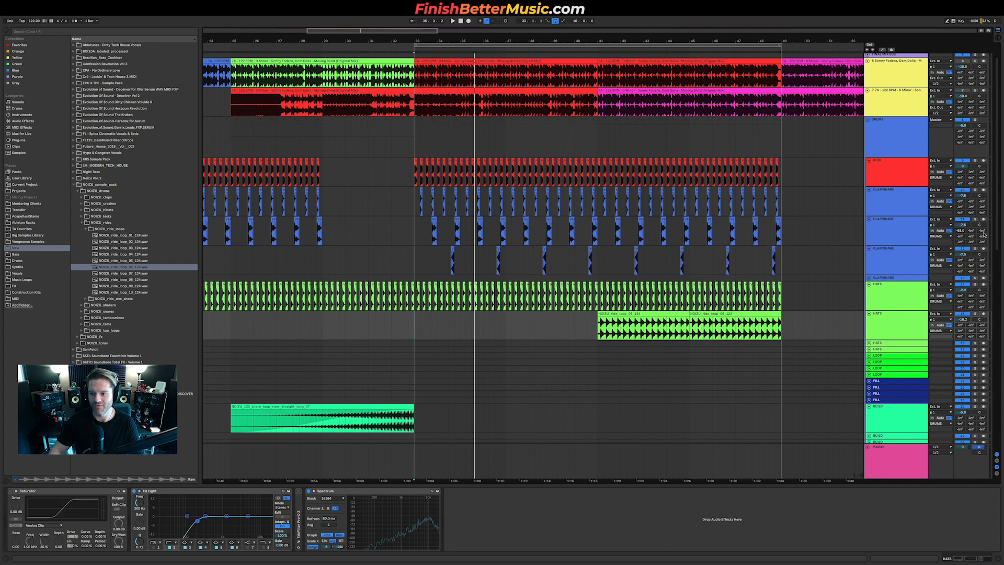
{"action": "left_click_drag", "start_coordinate": [982, 230], "coordinate": [982, 225]}
{"action": "key", "text": "space"}
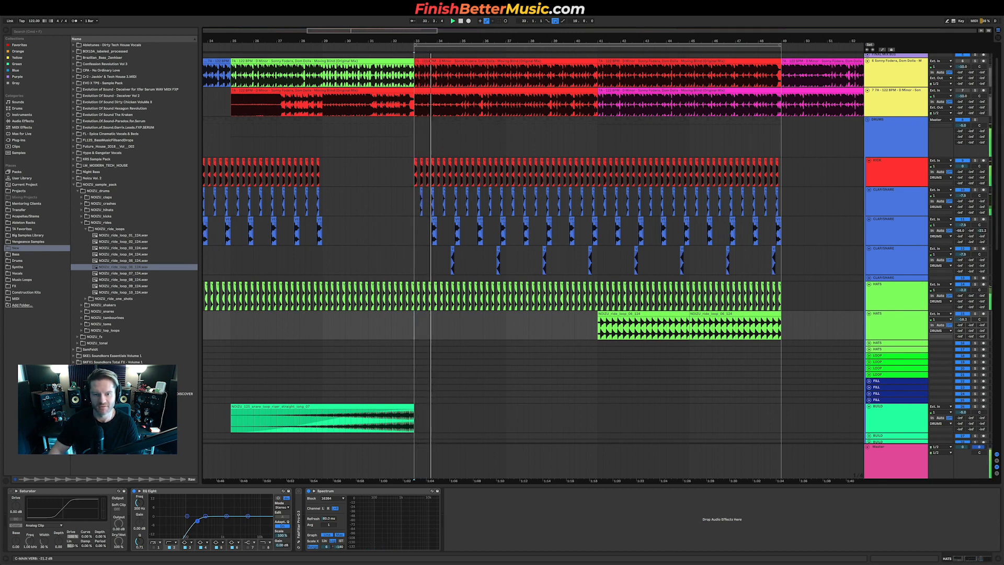
{"action": "left_click_drag", "start_coordinate": [982, 230], "coordinate": [982, 229]}
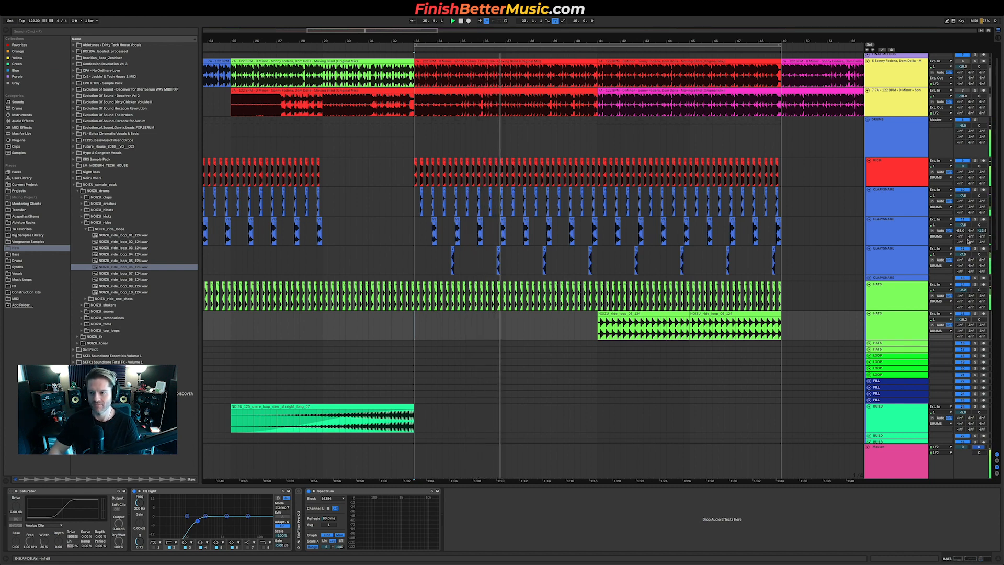
Step: Try shifting part of the upper vocal clip later in the build and deactivating the overlapping lower vocal clip
{"action": "scroll", "coordinate": [535, 255], "scroll_direction": "down", "scroll_amount": 5}
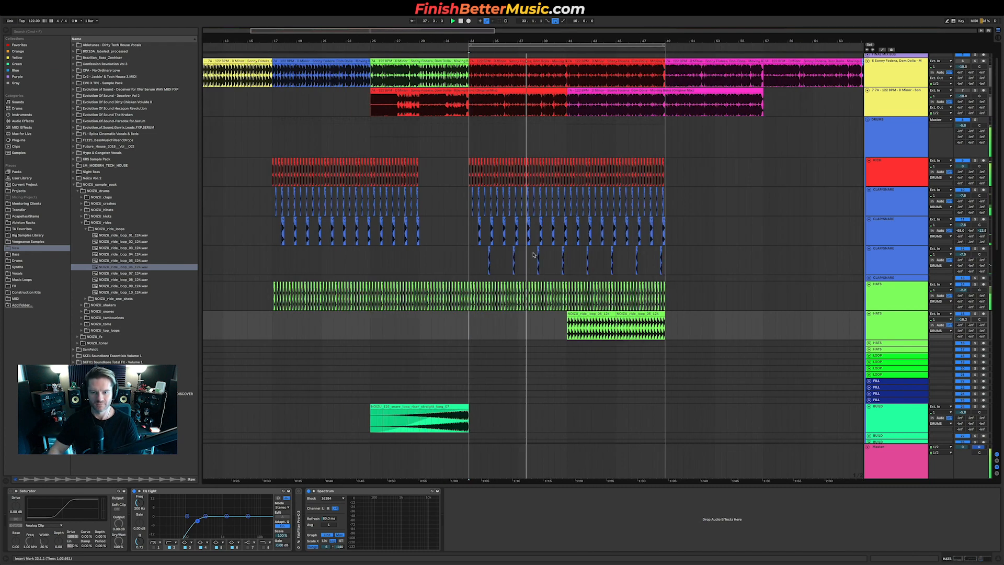
{"action": "scroll", "coordinate": [535, 256], "scroll_direction": "down", "scroll_amount": 10}
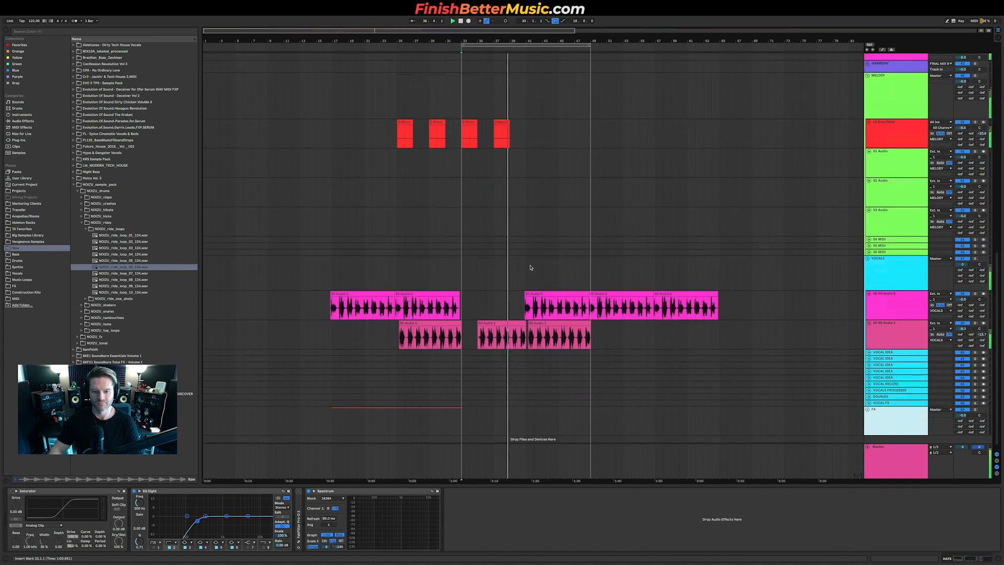
{"action": "left_click", "coordinate": [480, 340]}
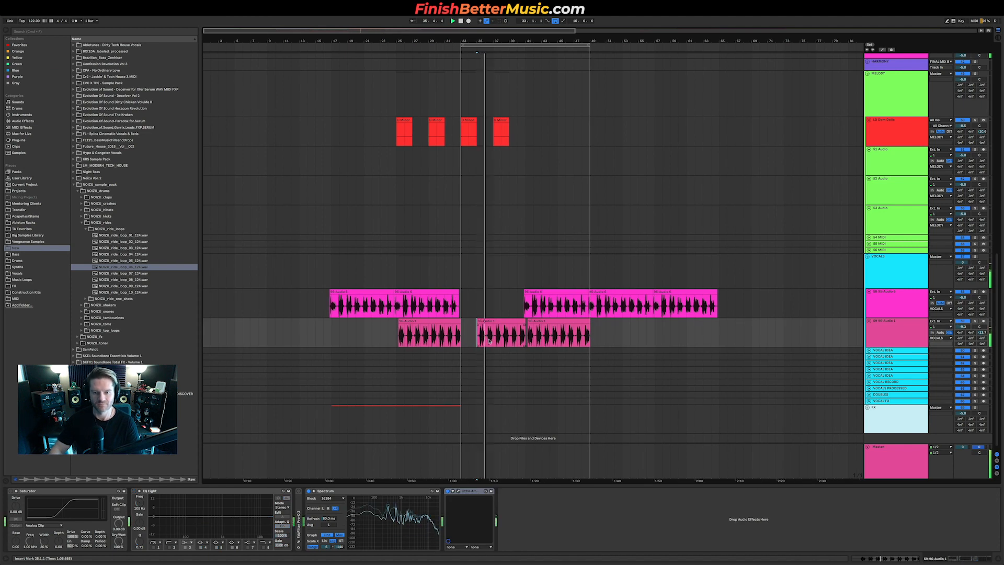
{"action": "scroll", "coordinate": [488, 341], "scroll_direction": "up", "scroll_amount": 5}
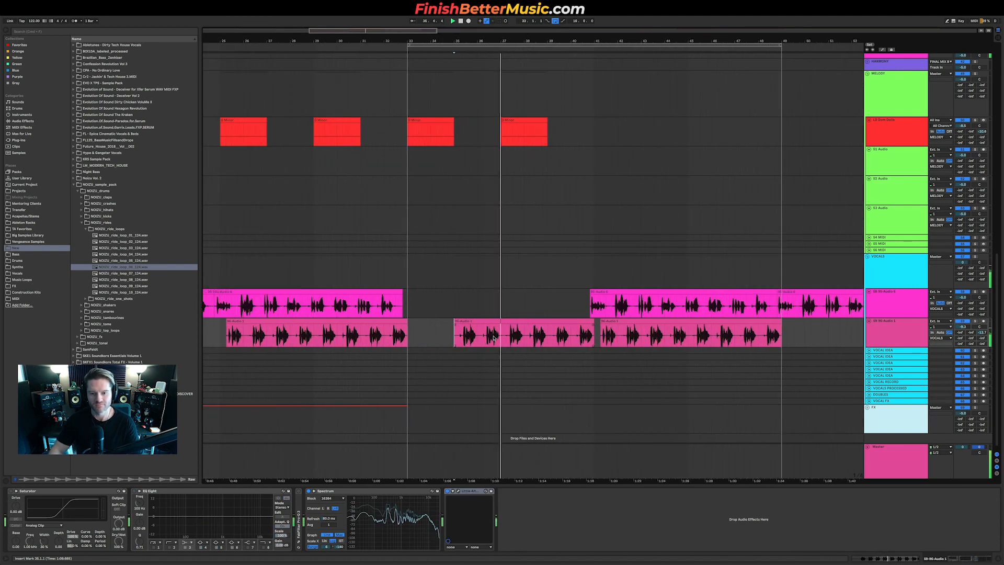
{"action": "left_click", "coordinate": [670, 293]}
{"action": "left_click_drag", "start_coordinate": [665, 292], "coordinate": [478, 299]}
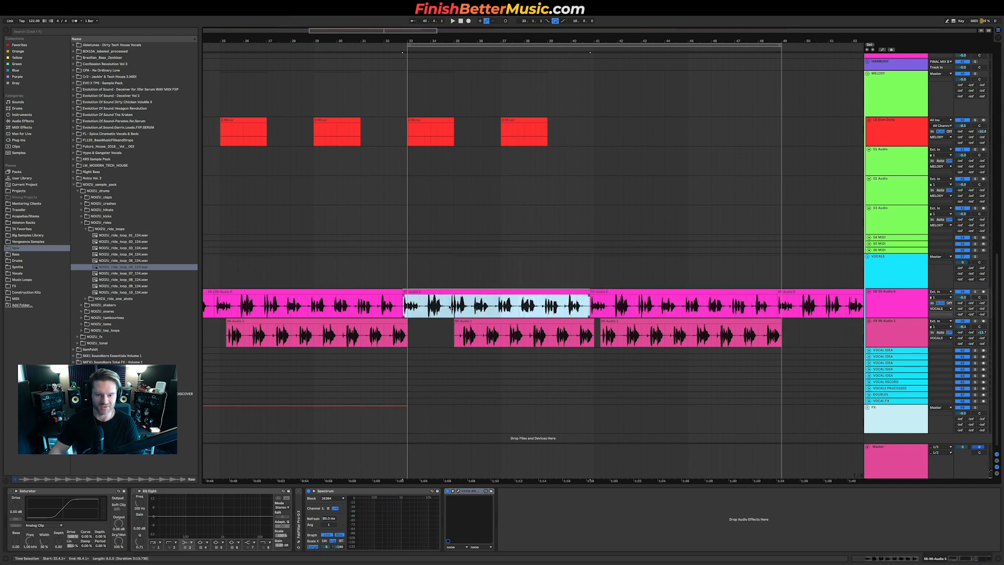
{"action": "left_click_drag", "start_coordinate": [420, 292], "coordinate": [451, 291]}
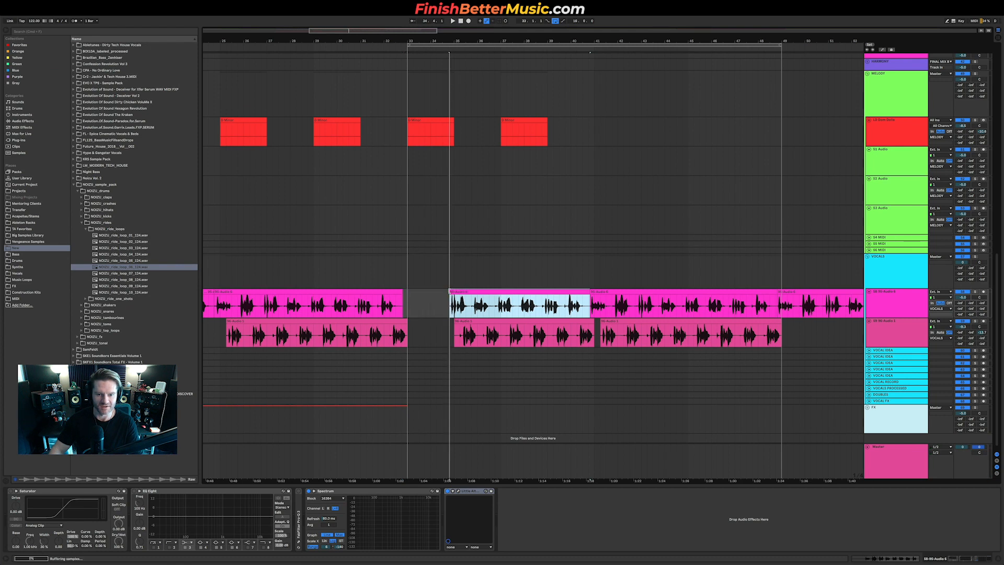
{"action": "left_click", "coordinate": [497, 322]}
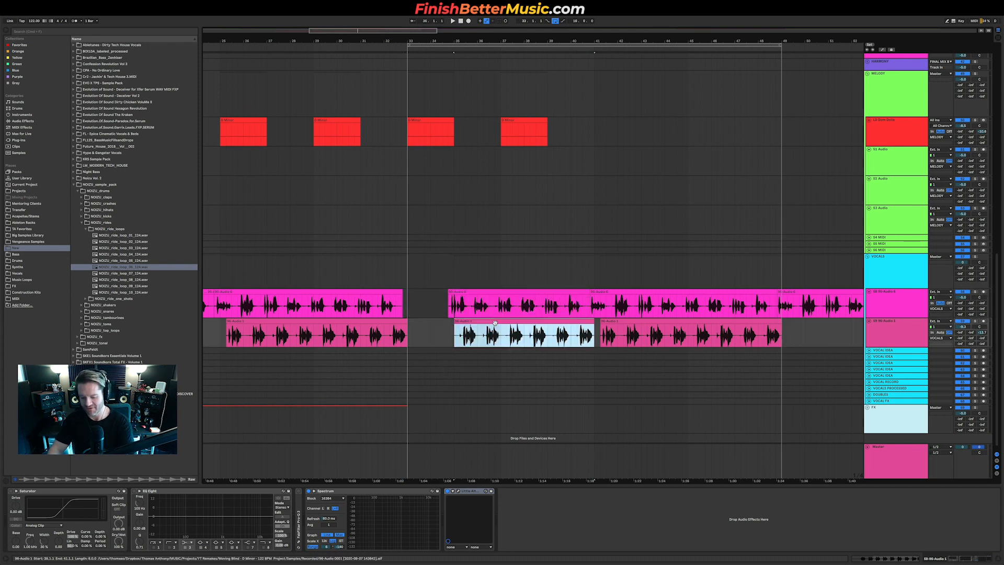
{"action": "key", "text": "Delete"}
Step: Audition the build and undo the last two vocal edits
{"action": "left_click", "coordinate": [440, 297]}
{"action": "key", "text": "space"}
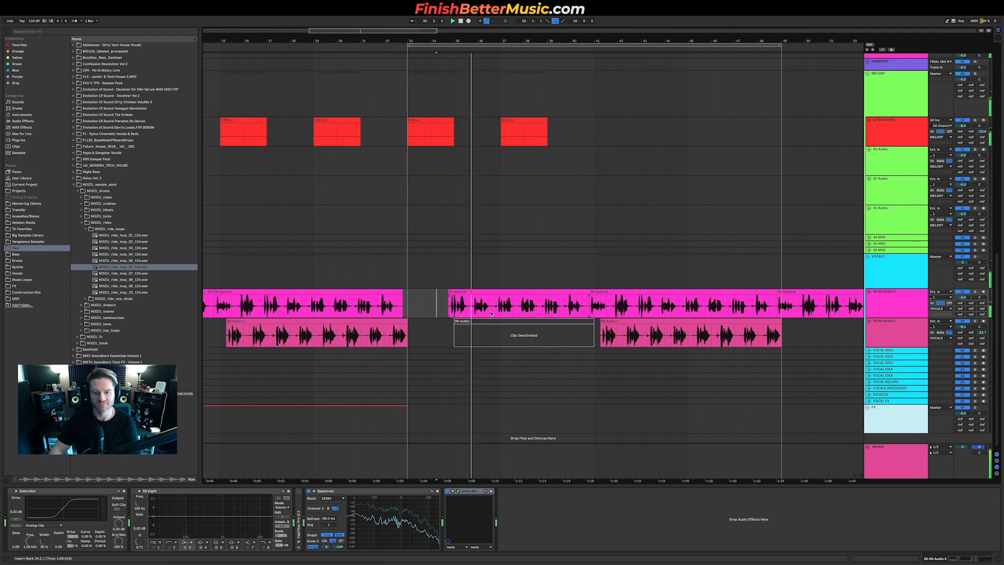
{"action": "key", "text": "space"}
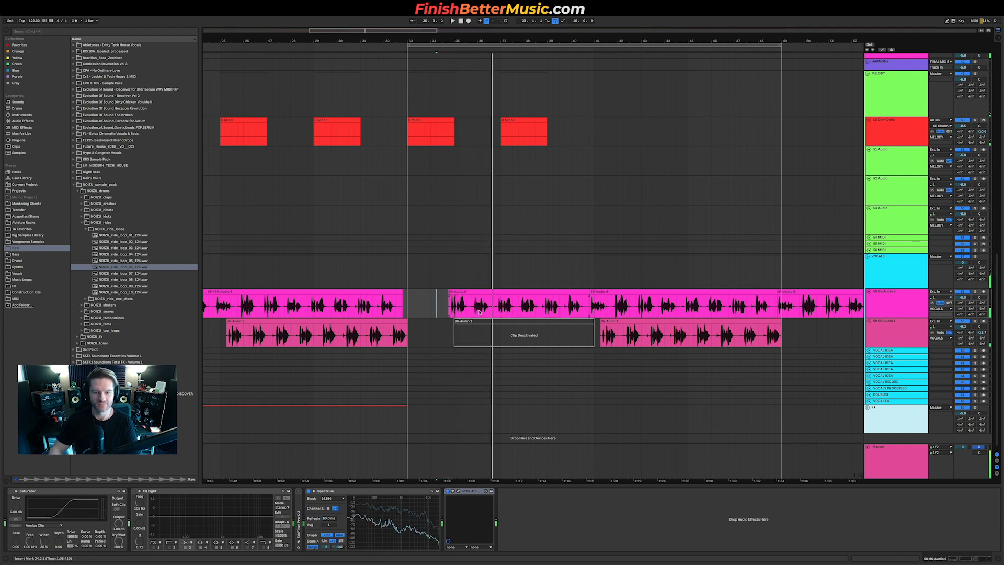
{"action": "key", "text": "super+z"}
{"action": "key", "text": "super+z"}
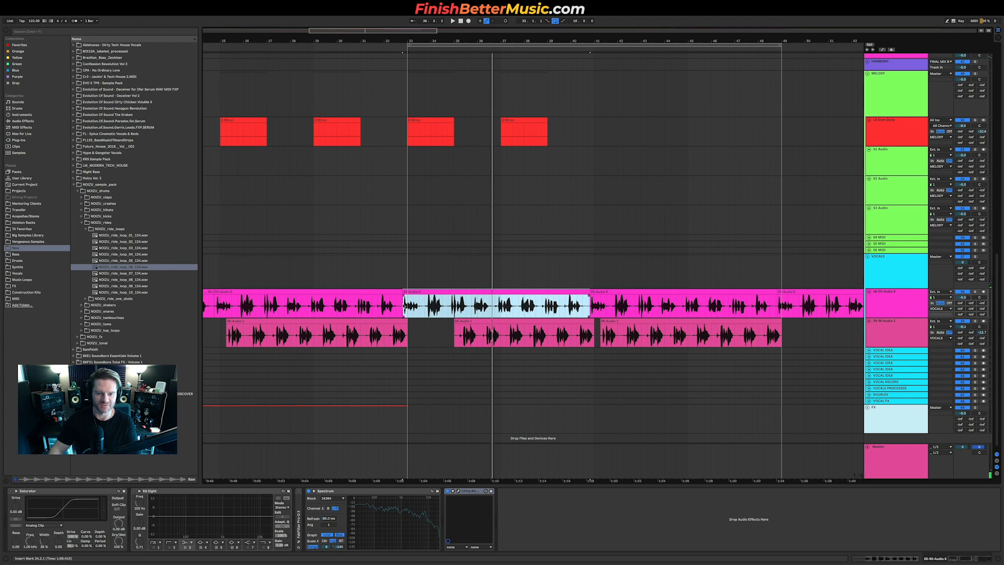
Step: Trim the upper vocal clip in the build down to a short fragment around bar 35 and play it back
{"action": "left_click", "coordinate": [456, 308]}
{"action": "left_click", "coordinate": [594, 305], "text": "shift"}
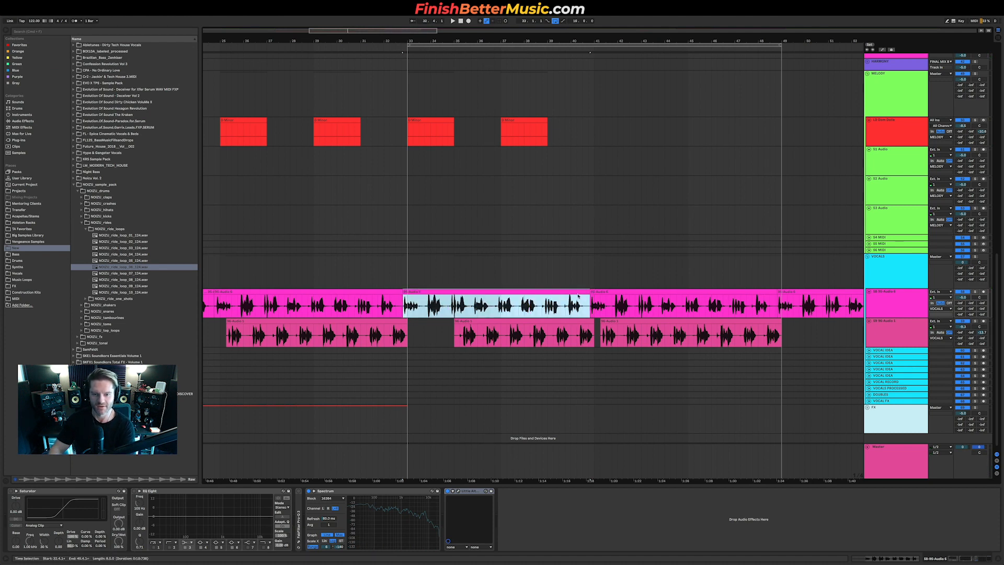
{"action": "left_click_drag", "start_coordinate": [585, 297], "coordinate": [467, 299]}
{"action": "key", "text": "space"}
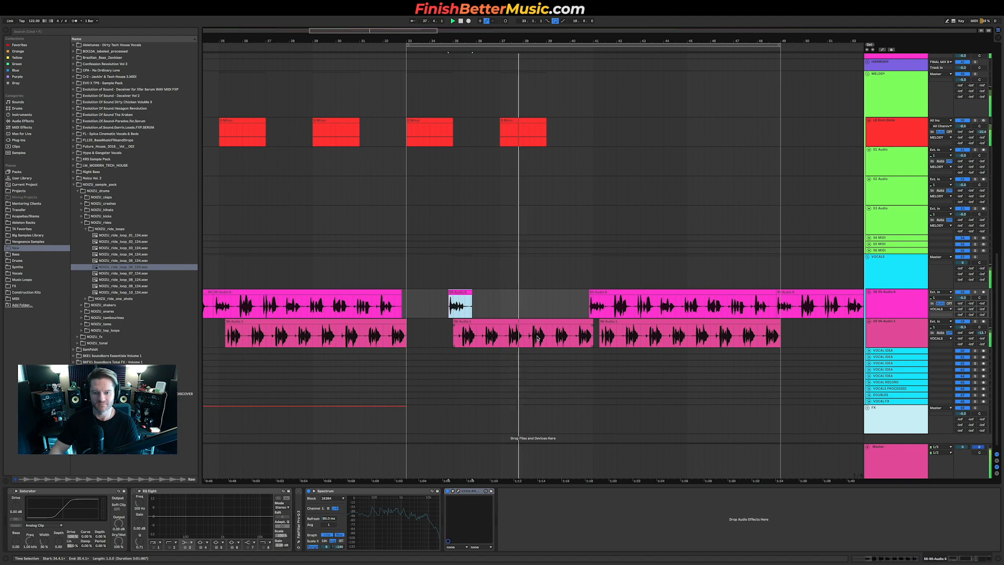
Step: Copy the upper vocal fragment so it repeats every two bars, at bars 37 and 39
{"action": "left_click", "coordinate": [483, 305]}
{"action": "left_click_drag", "start_coordinate": [458, 292], "coordinate": [554, 298]}
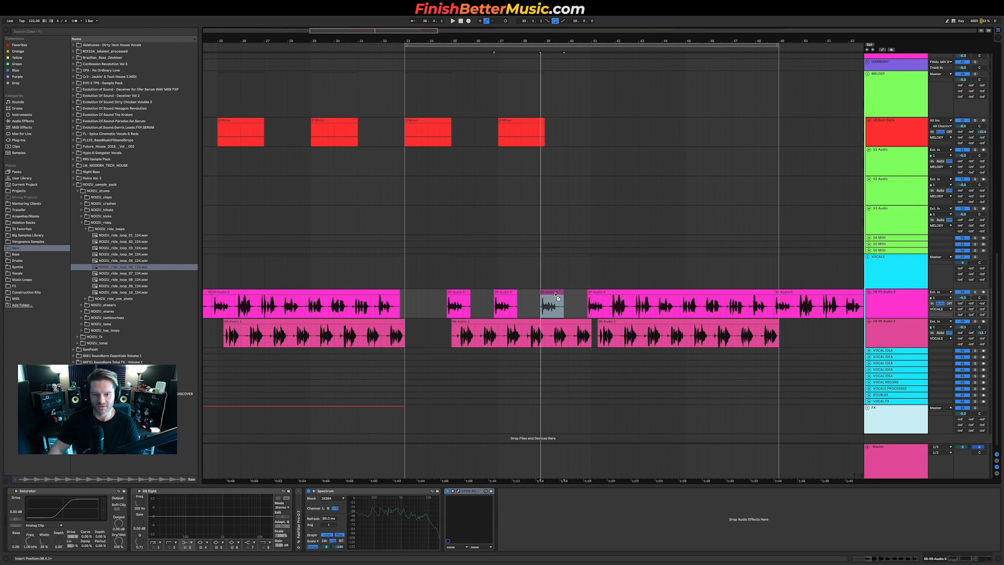
{"action": "left_click", "coordinate": [554, 292]}
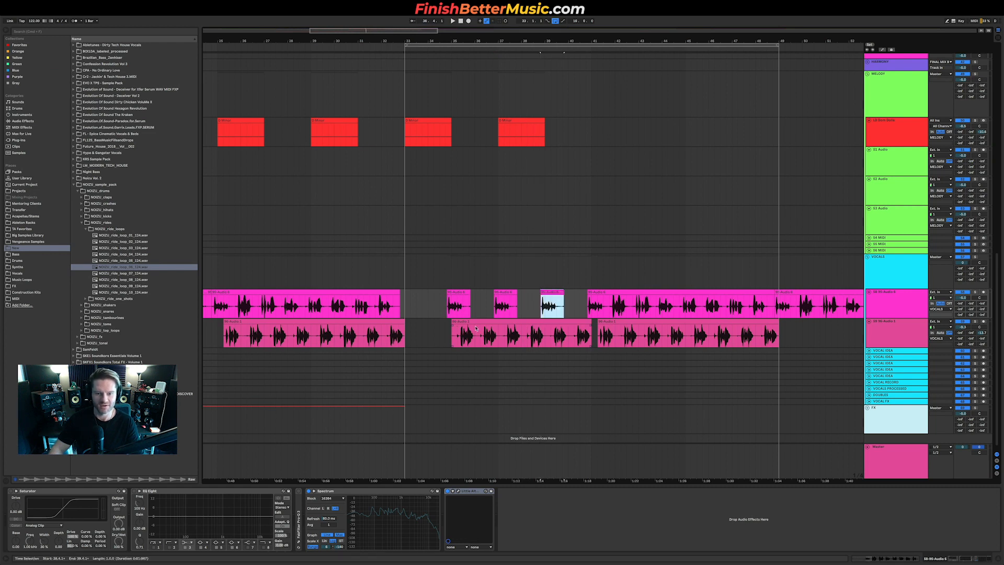
Step: Move the lower vocal clip's start to about bar 36 and delete sections of it between bars 37 and 40
{"action": "left_click_drag", "start_coordinate": [452, 322], "coordinate": [474, 321]}
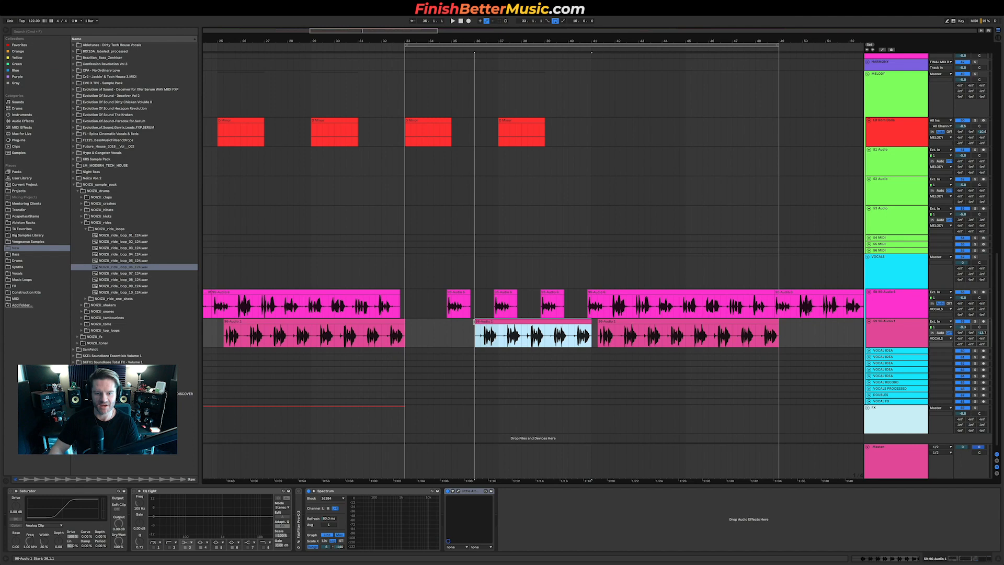
{"action": "left_click", "coordinate": [438, 337]}
{"action": "key", "text": "space"}
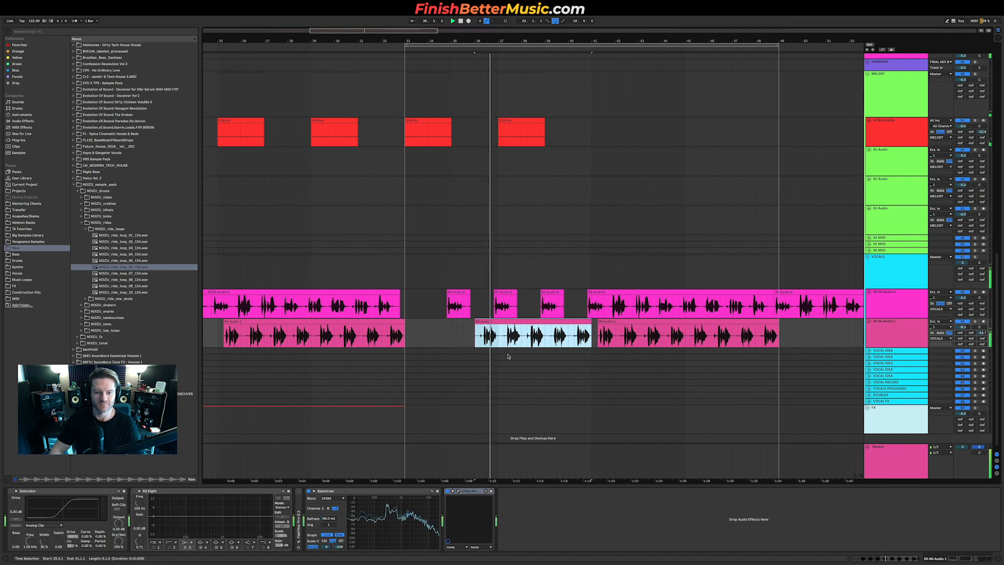
{"action": "left_click_drag", "start_coordinate": [505, 335], "coordinate": [572, 334]}
{"action": "key", "text": "Delete"}
{"action": "key", "text": "Delete"}
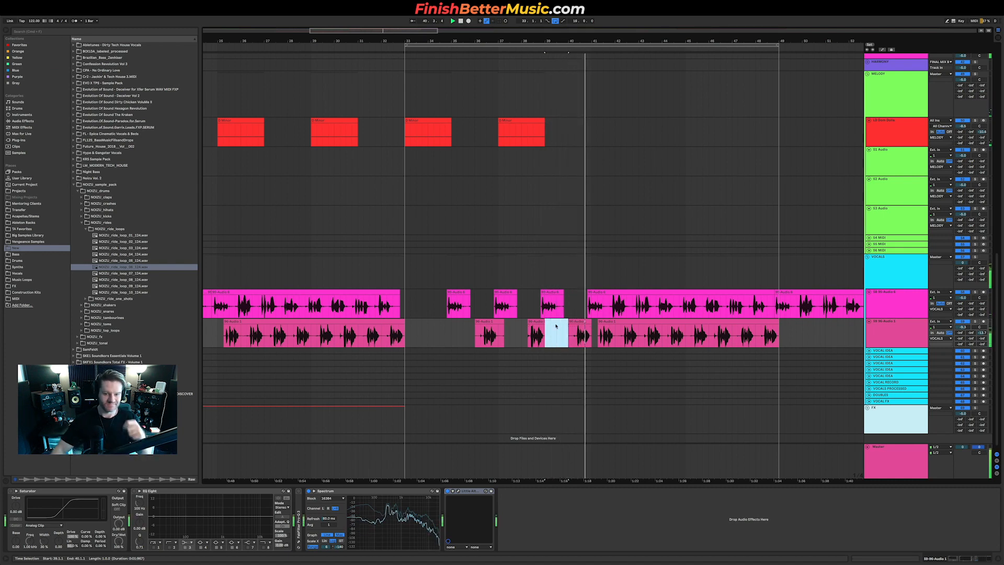
Step: Stop playback and replay the build from the lower vocal clip's start
{"action": "key", "text": "space"}
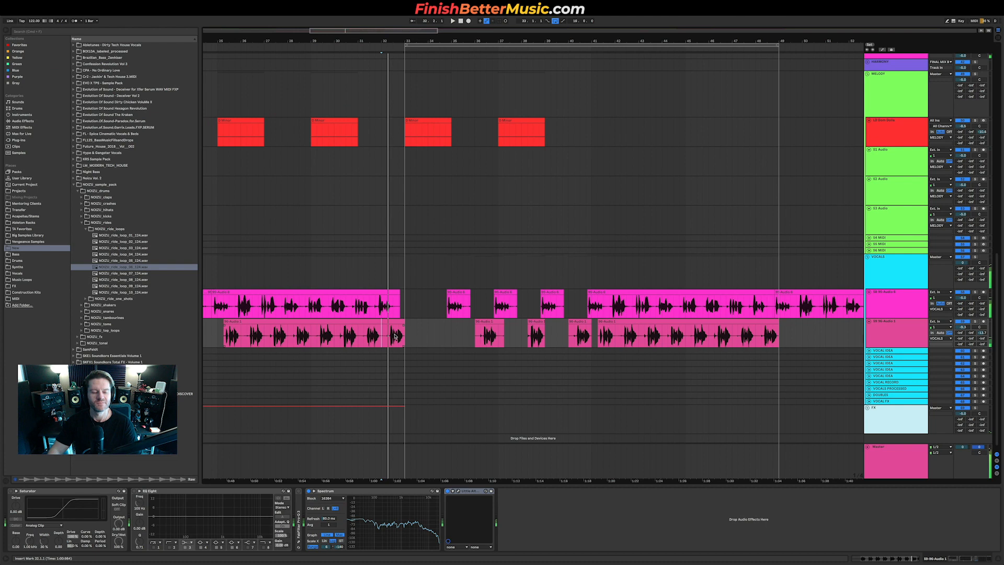
{"action": "scroll", "coordinate": [394, 336], "scroll_direction": "down", "scroll_amount": 5}
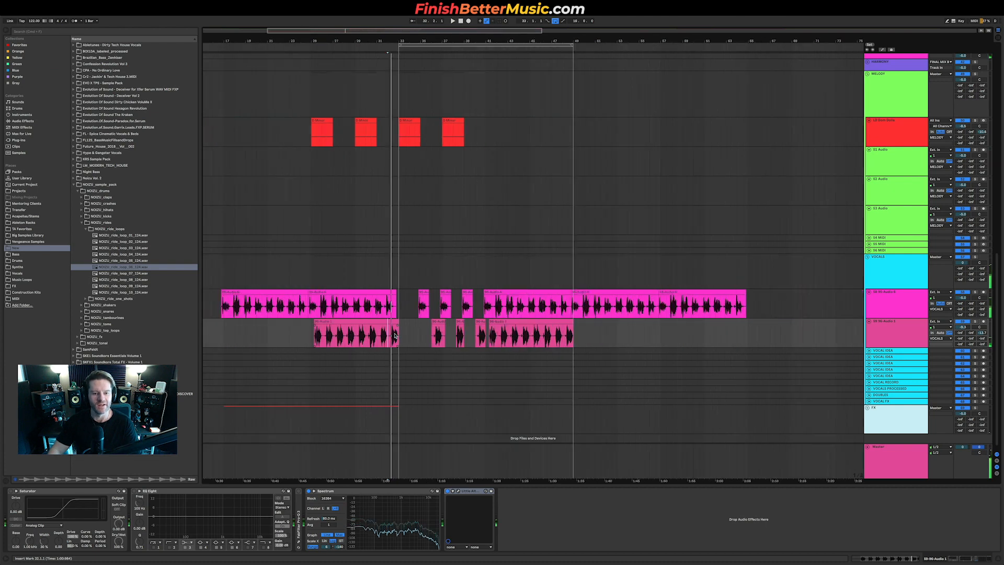
{"action": "left_click", "coordinate": [318, 338]}
{"action": "key", "text": "space"}
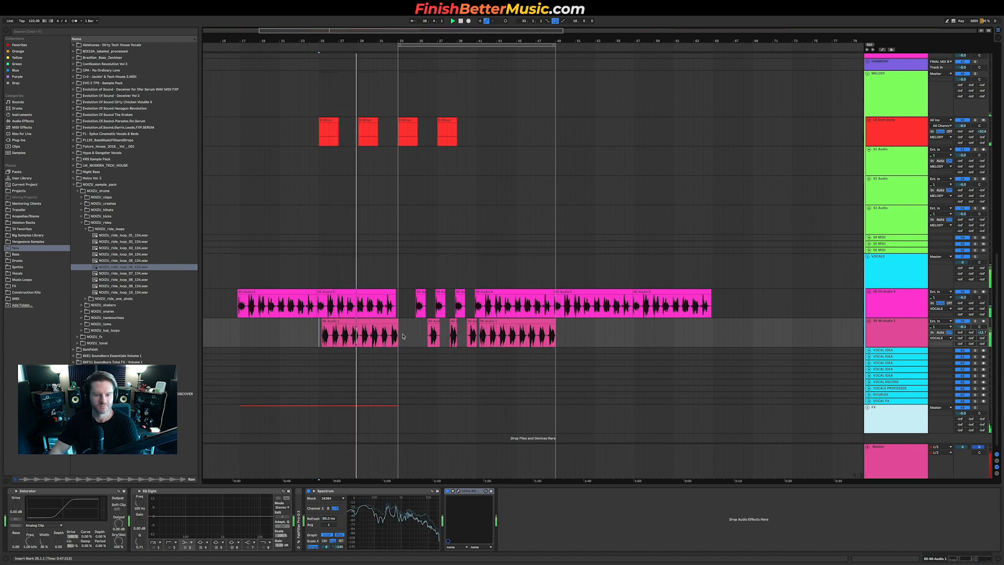
Step: Review the drum and build tracks and nudge the melody track's volume down slightly
{"action": "scroll", "coordinate": [542, 148], "scroll_direction": "up", "scroll_amount": 4}
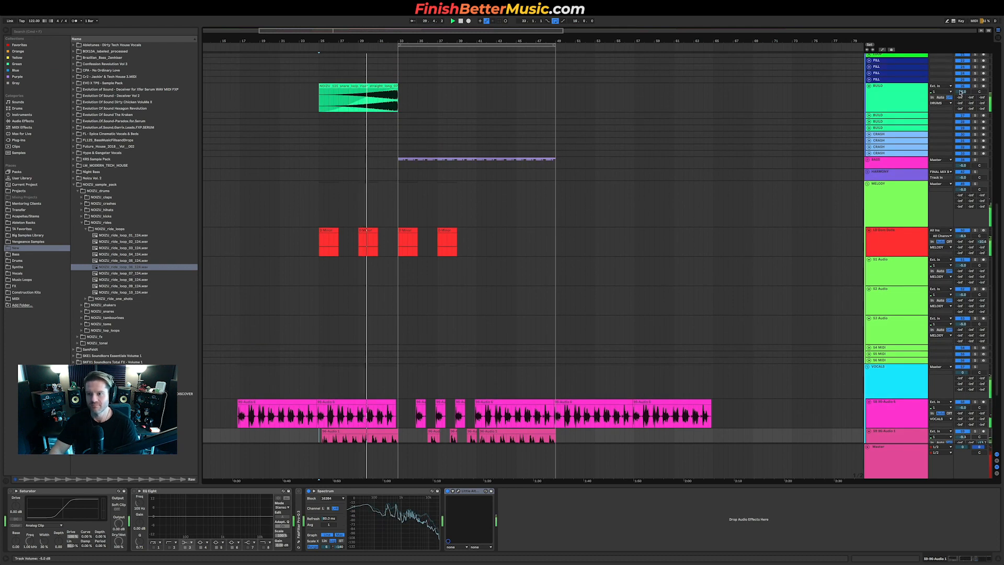
{"action": "scroll", "coordinate": [972, 68], "scroll_direction": "up", "scroll_amount": 8}
{"action": "scroll", "coordinate": [962, 86], "scroll_direction": "up", "scroll_amount": 2}
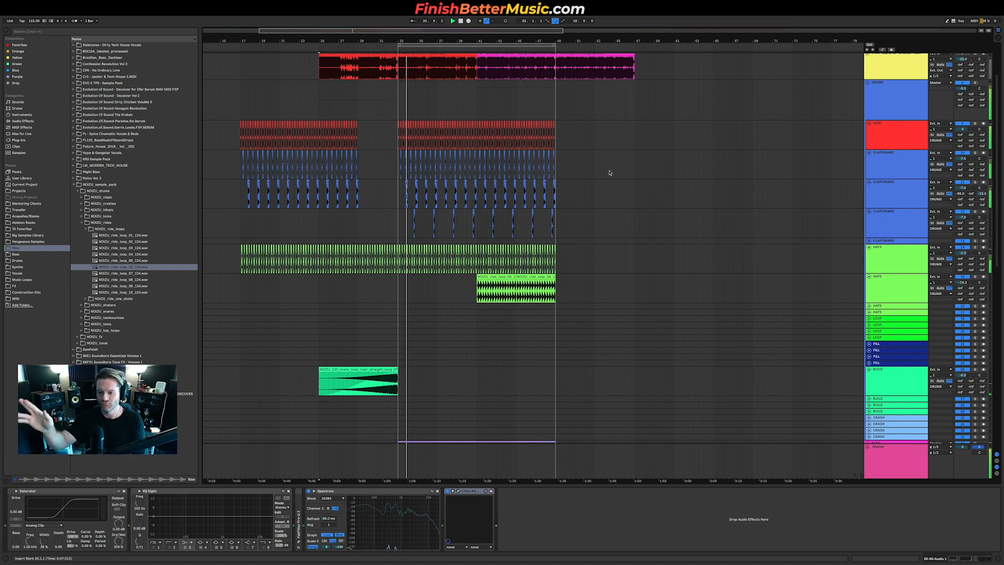
{"action": "scroll", "coordinate": [576, 186], "scroll_direction": "down", "scroll_amount": 7}
{"action": "scroll", "coordinate": [609, 186], "scroll_direction": "down", "scroll_amount": 1}
{"action": "left_click_drag", "start_coordinate": [963, 270], "coordinate": [963, 261]}
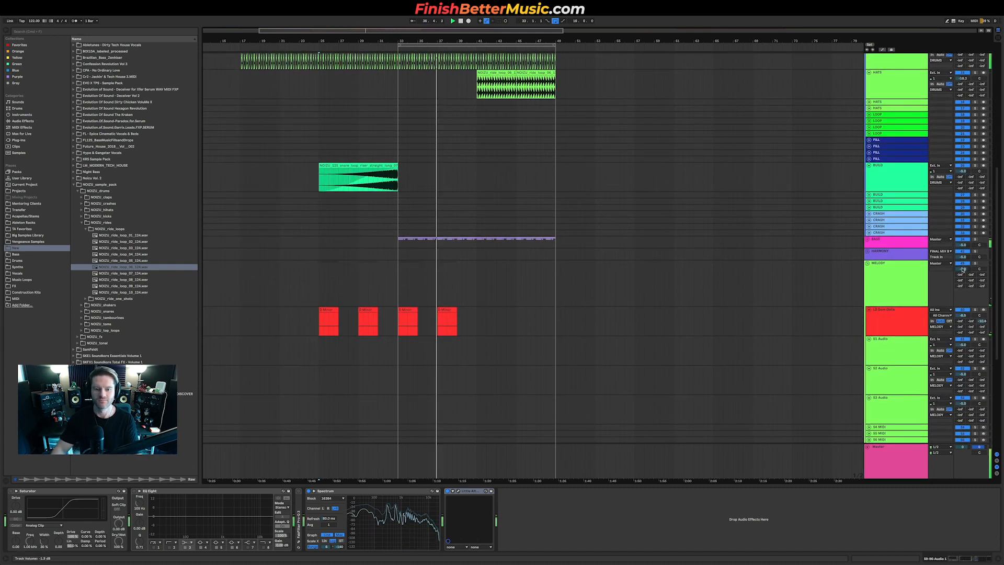
{"action": "left_click", "coordinate": [963, 269]}
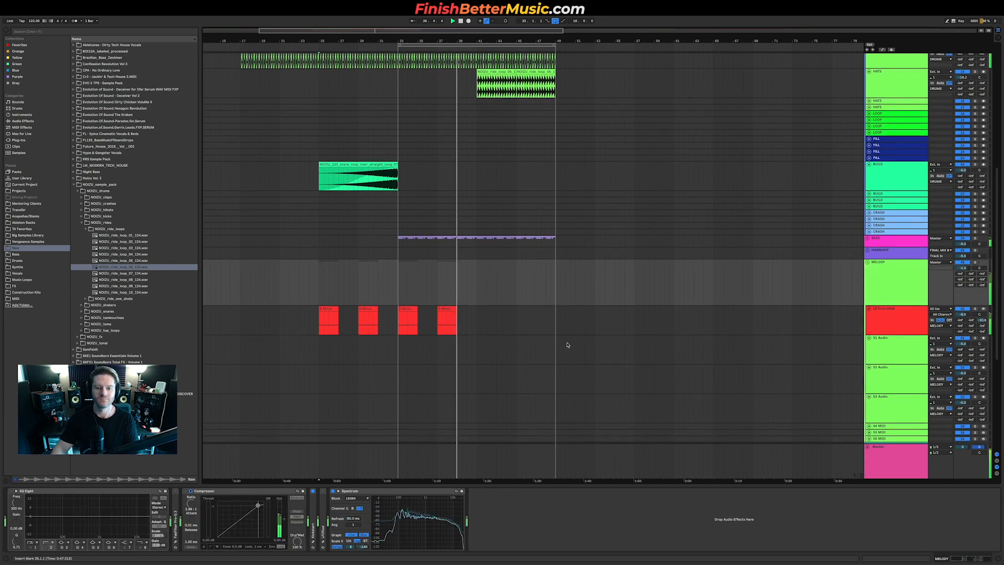
Step: Delete a section of the lower vocal clip between about bars 35 and 37
{"action": "scroll", "coordinate": [566, 345], "scroll_direction": "down", "scroll_amount": 1}
{"action": "scroll", "coordinate": [565, 344], "scroll_direction": "down", "scroll_amount": 12}
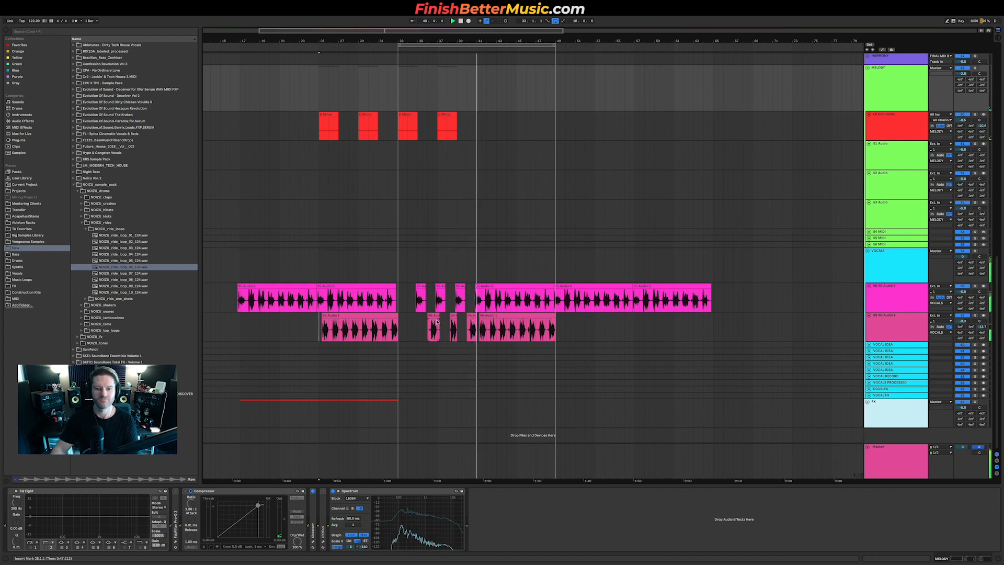
{"action": "left_click_drag", "start_coordinate": [438, 323], "coordinate": [472, 322]}
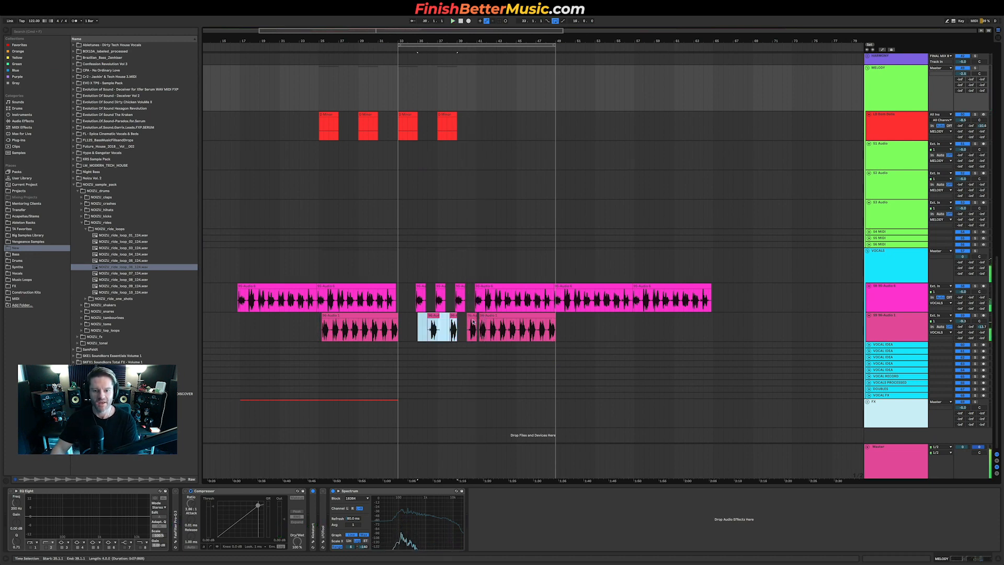
{"action": "key", "text": "Delete"}
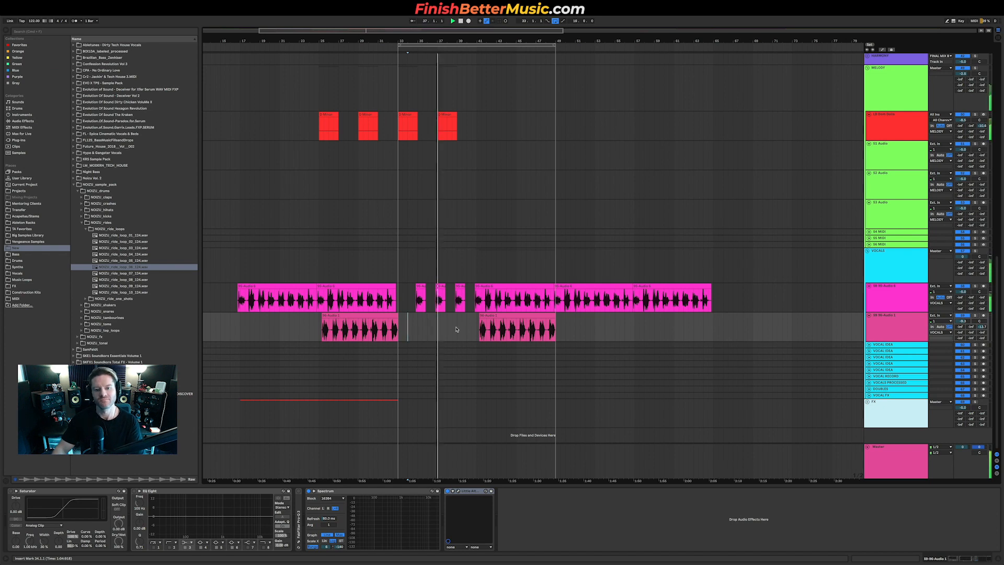
Step: Remove the middle upper vocal fragment and play the build back from the lower vocal's start
{"action": "left_click", "coordinate": [440, 298]}
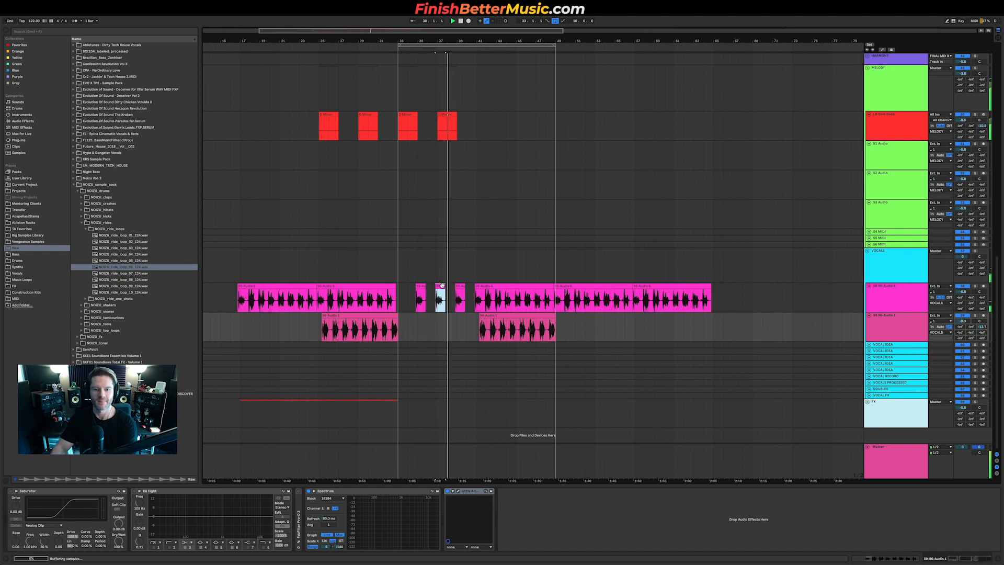
{"action": "left_click", "coordinate": [413, 335]}
{"action": "key", "text": "space"}
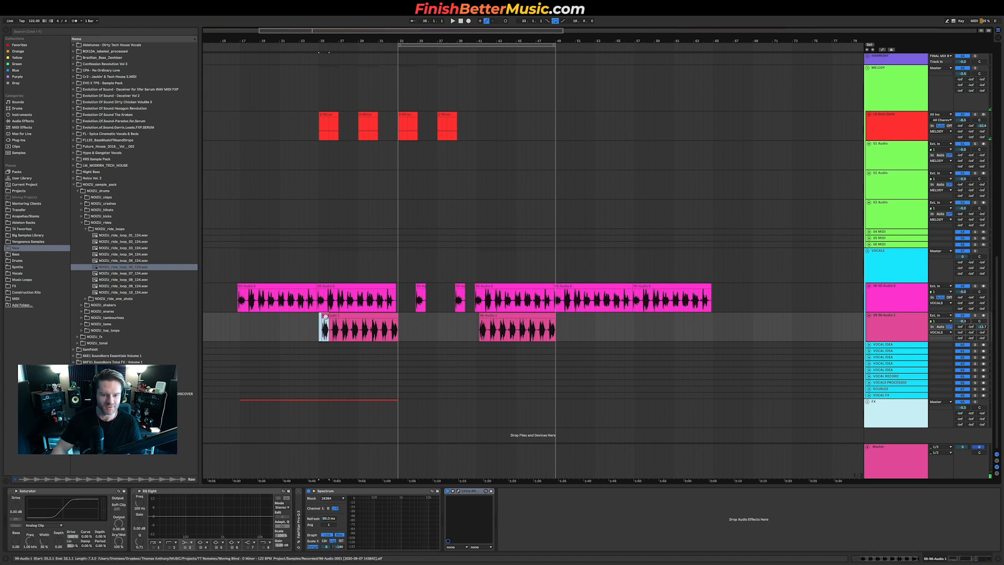
Step: Rework the lower vocal's gap between about bars 34 and 37 into short vocal chops
{"action": "left_click_drag", "start_coordinate": [417, 321], "coordinate": [473, 322]}
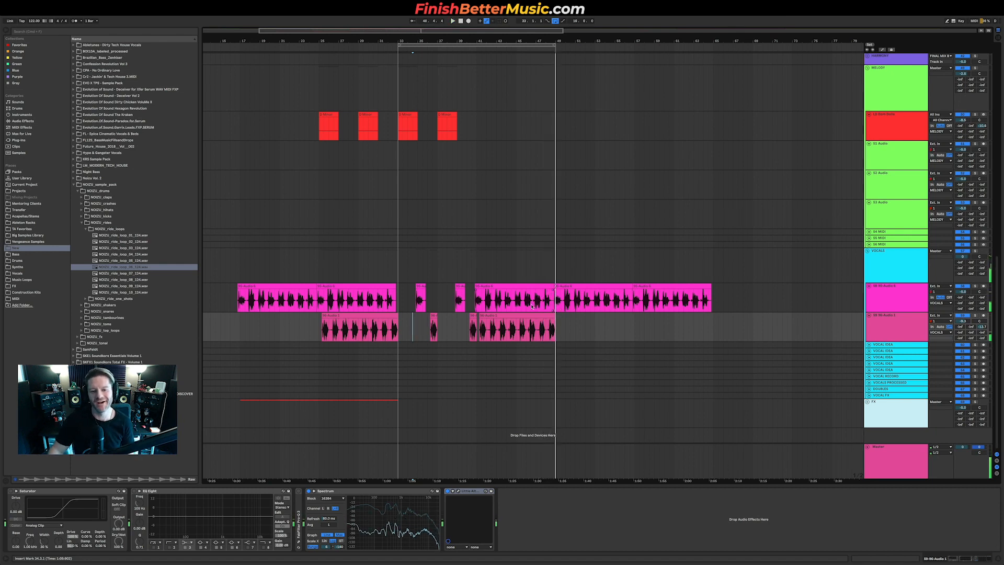
{"action": "scroll", "coordinate": [571, 308], "scroll_direction": "up", "scroll_amount": 6}
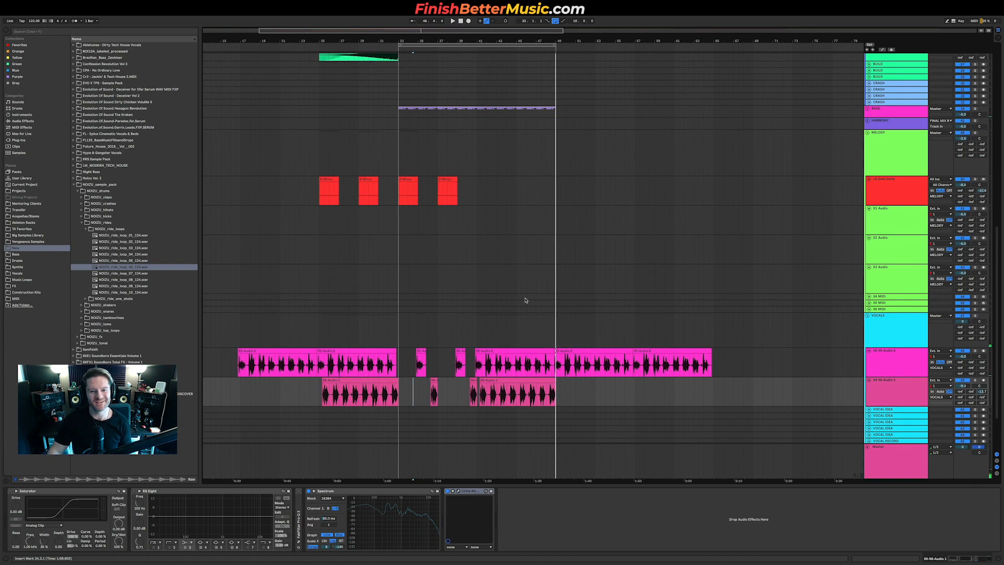
{"action": "scroll", "coordinate": [525, 301], "scroll_direction": "up", "scroll_amount": 10}
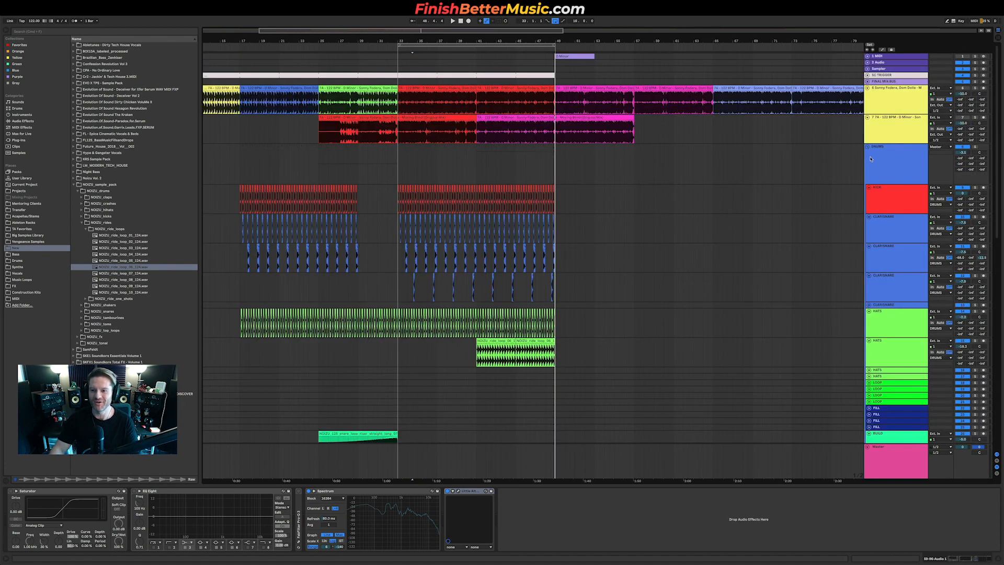
Step: Collapse the drums and other track groups, expand the reference track, and place the playhead around bar 37
{"action": "left_click", "coordinate": [866, 147], "text": "alt"}
{"action": "left_click", "coordinate": [528, 171]}
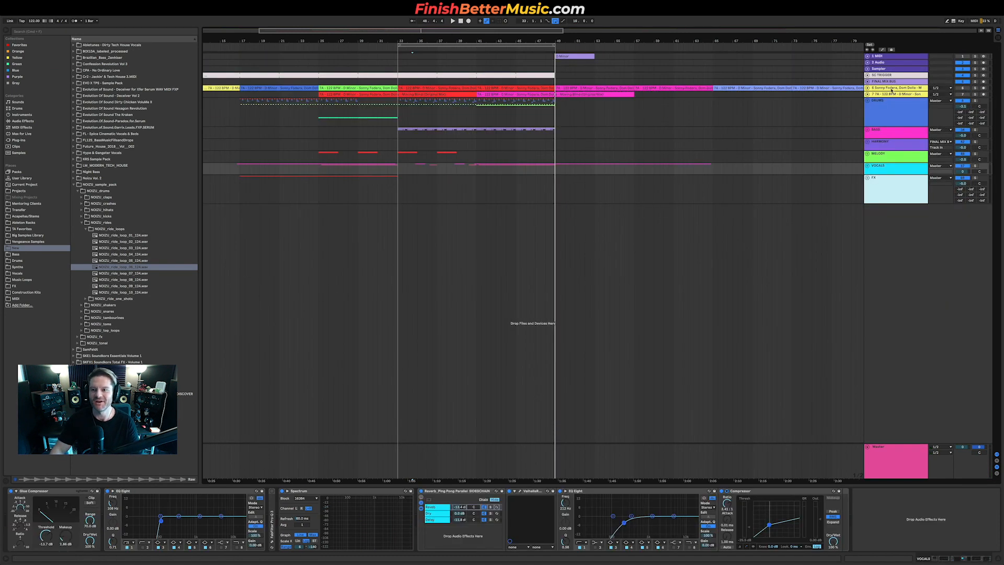
{"action": "left_click", "coordinate": [868, 88]}
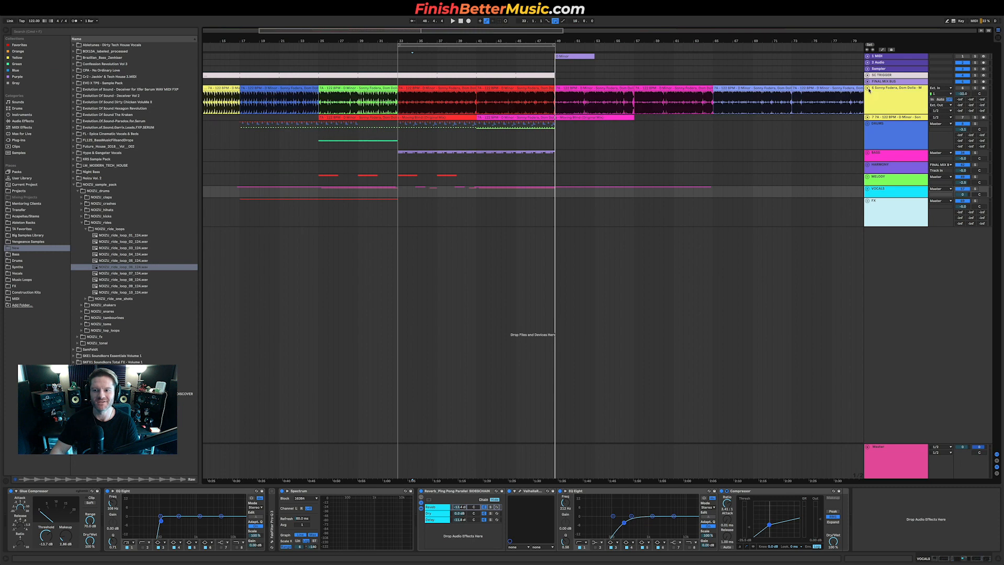
{"action": "left_click", "coordinate": [481, 107]}
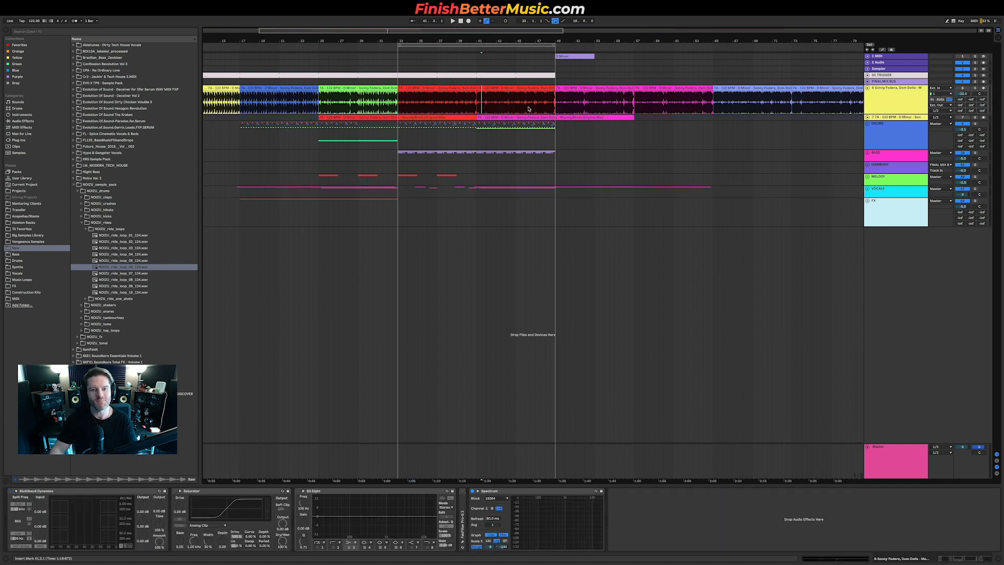